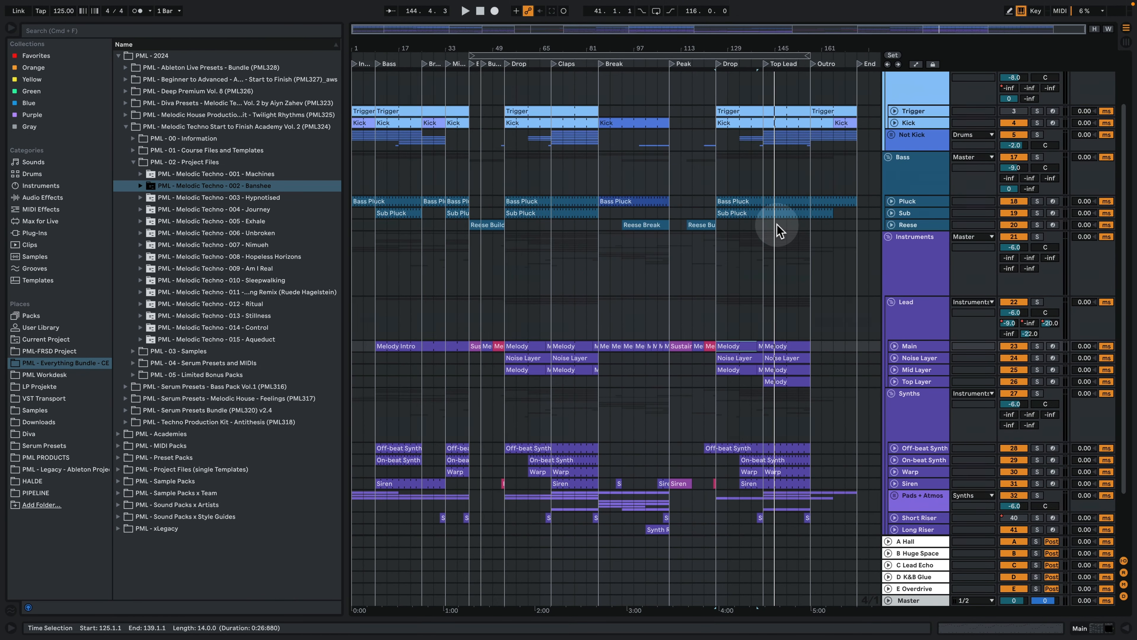
{"action": "left_click", "coordinate": [781, 201]}
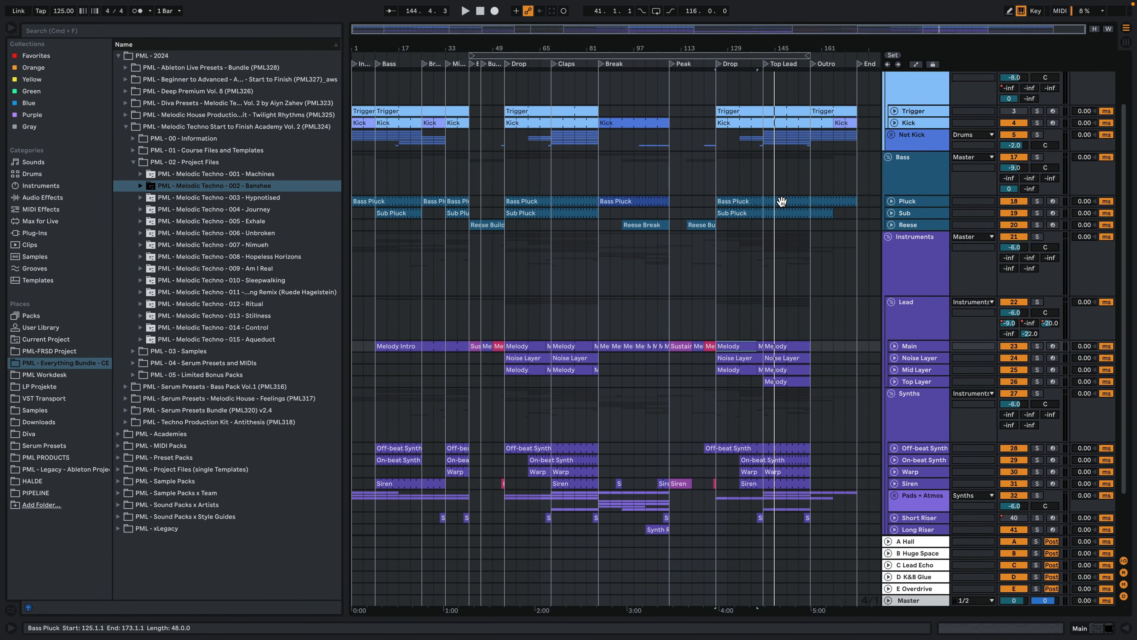
{"action": "left_click", "coordinate": [779, 193]}
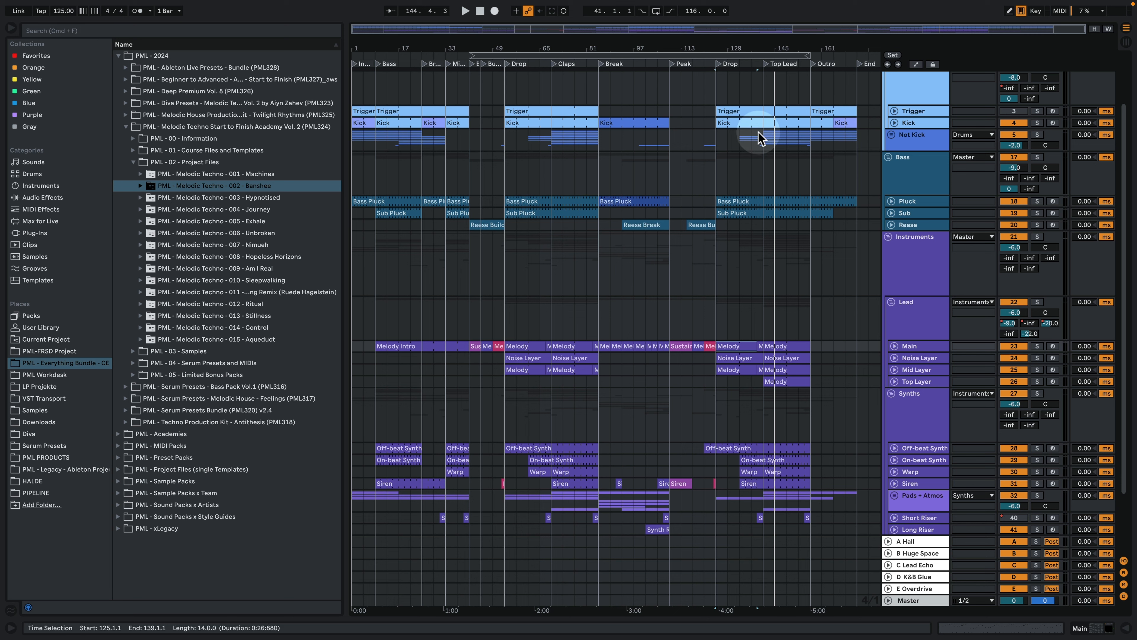
{"action": "left_click", "coordinate": [702, 197]}
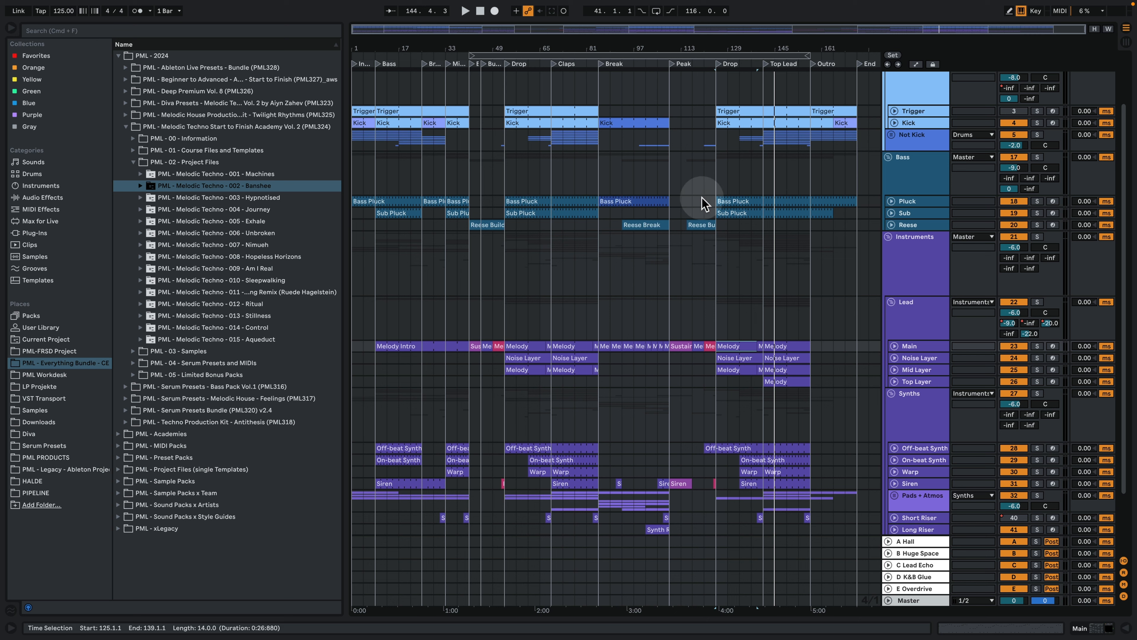
{"action": "left_click", "coordinate": [795, 225]}
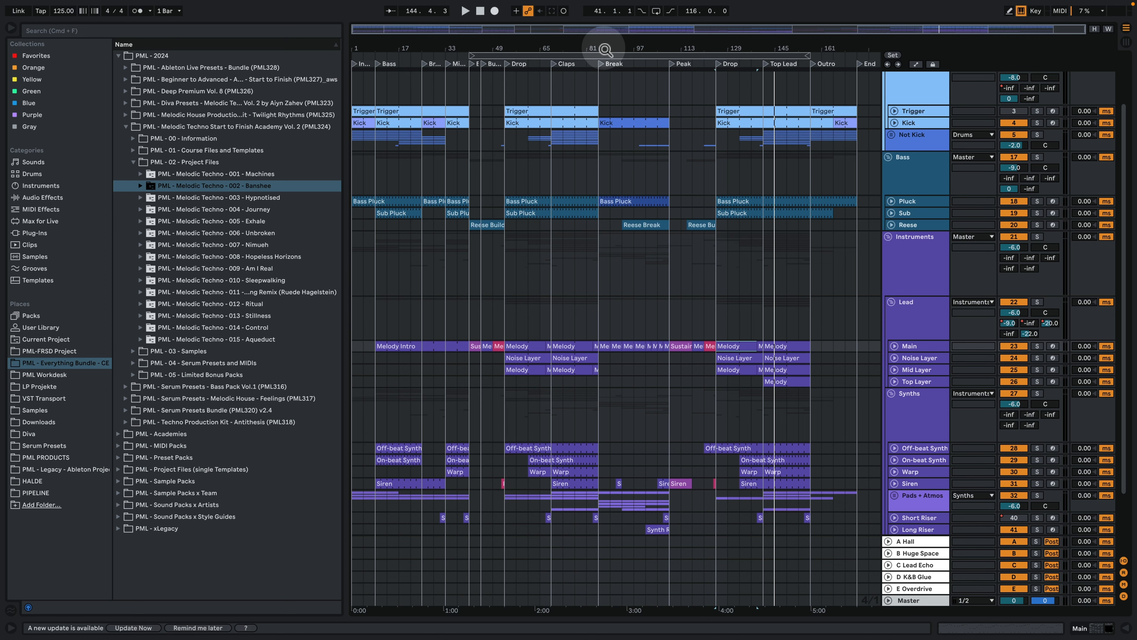
Step: Fold the Drums, Bass and Instruments groups for a compact overview of the arrangement
{"action": "scroll", "coordinate": [850, 185], "scroll_direction": "up", "scroll_amount": 3}
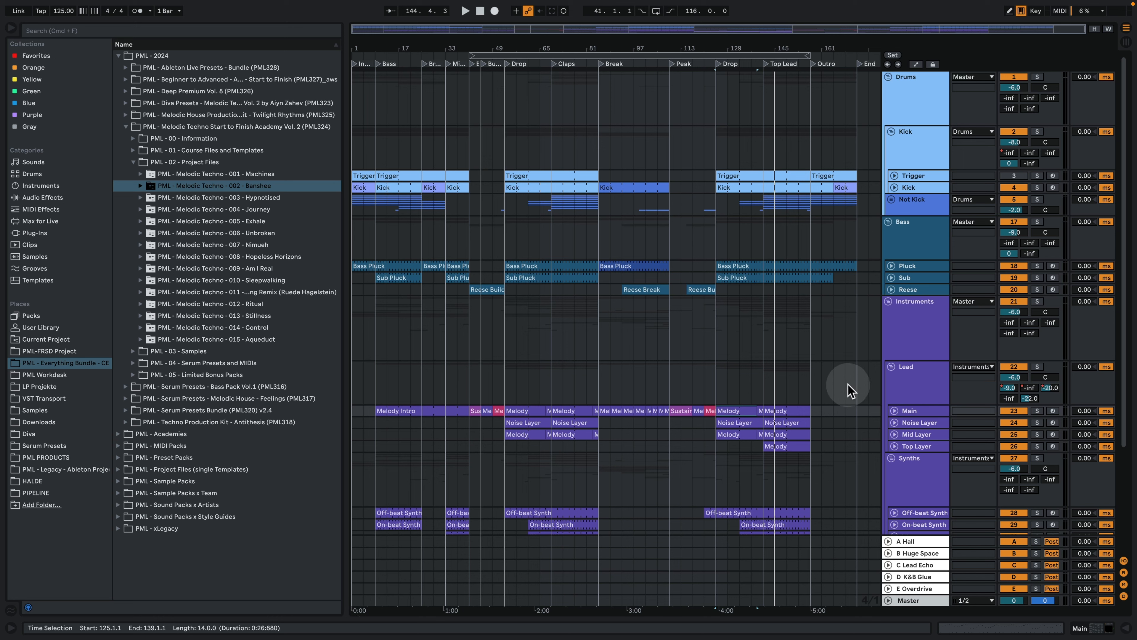
{"action": "left_click", "coordinate": [893, 79]}
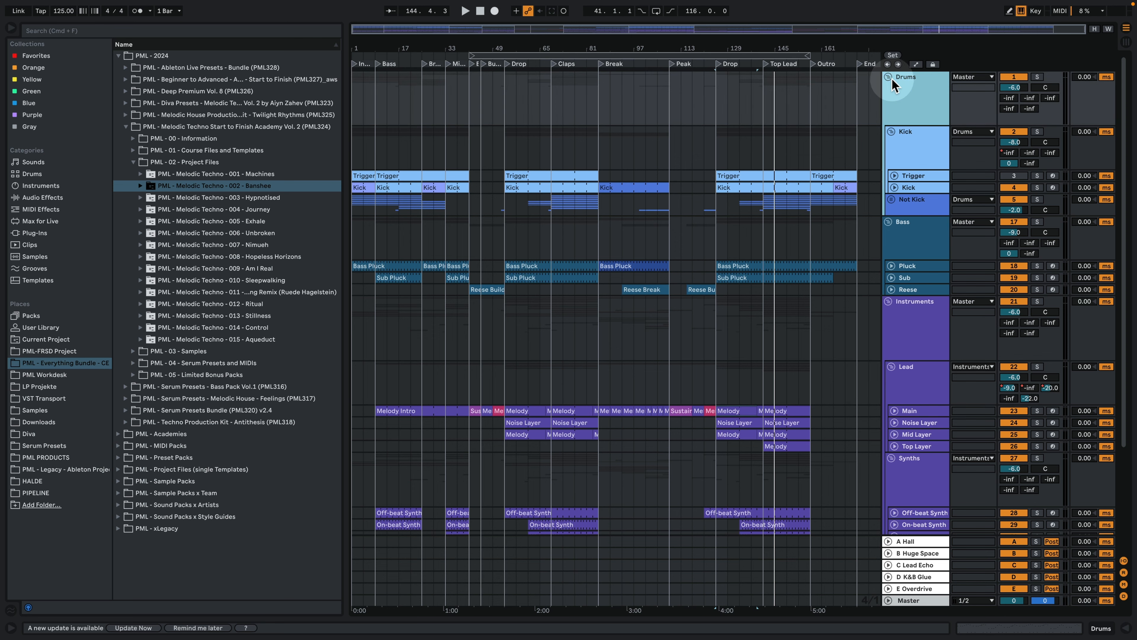
{"action": "left_click", "coordinate": [888, 77]}
{"action": "left_click", "coordinate": [889, 99]}
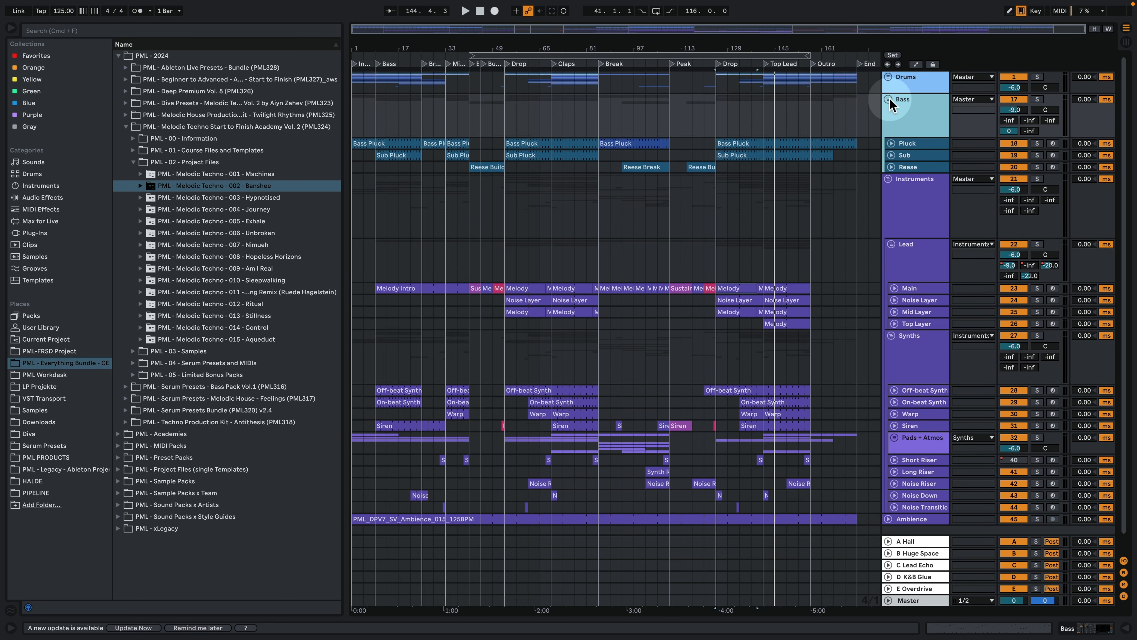
{"action": "left_click", "coordinate": [909, 118]}
{"action": "left_click", "coordinate": [889, 111]}
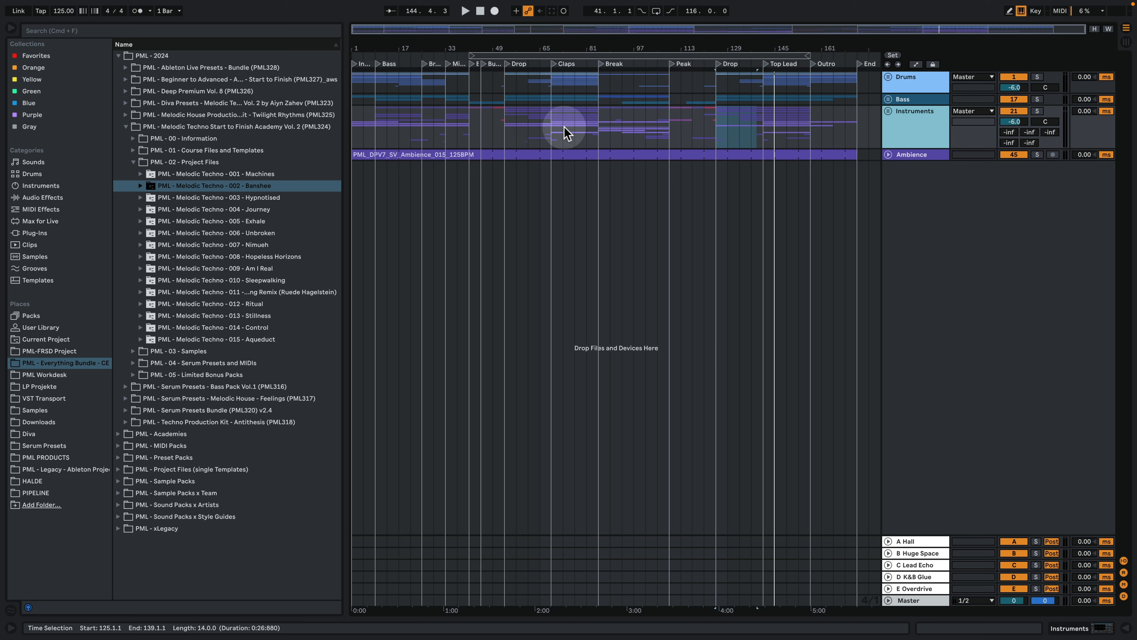
Step: Play the arrangement from bar 1, from the Bass section at bar 9, and from bar 25
{"action": "left_click", "coordinate": [356, 130]}
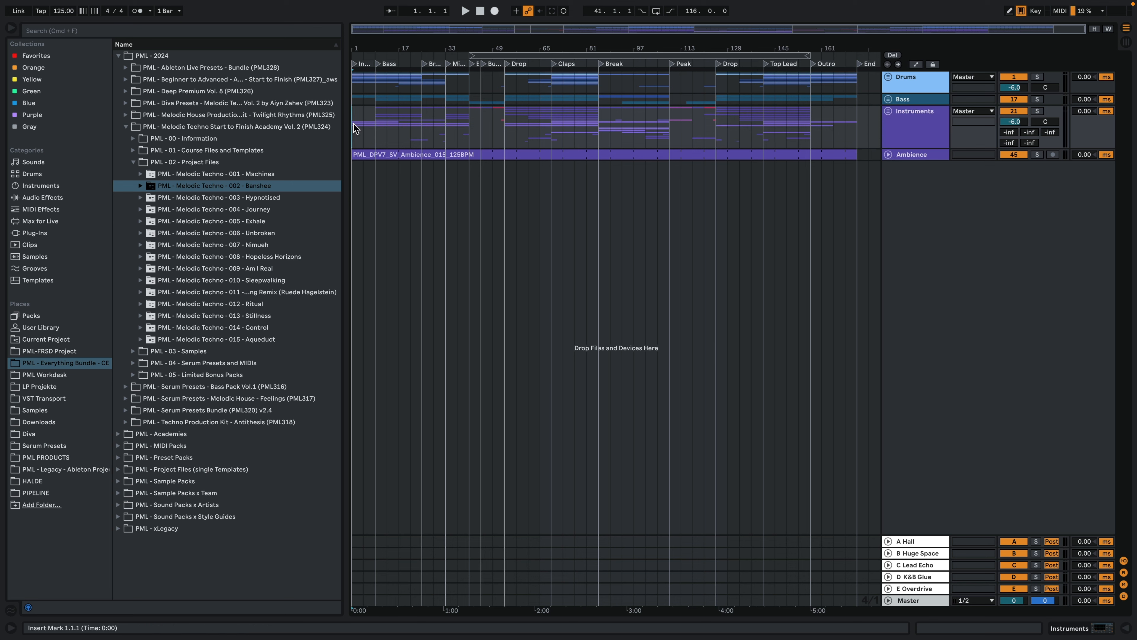
{"action": "key", "text": "space"}
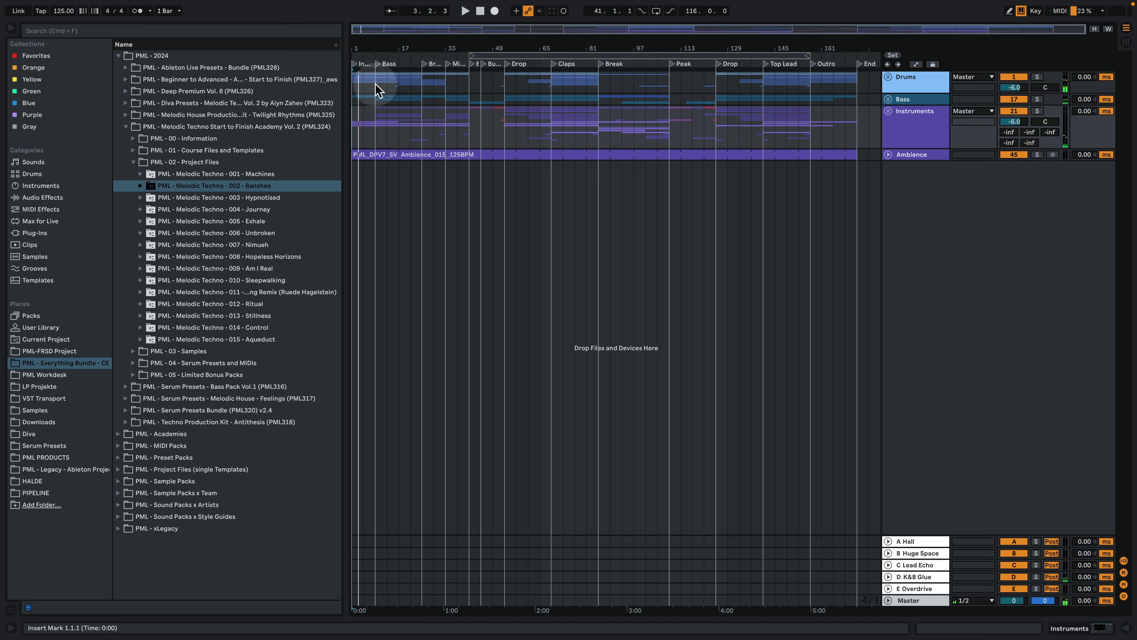
{"action": "left_click", "coordinate": [384, 87]}
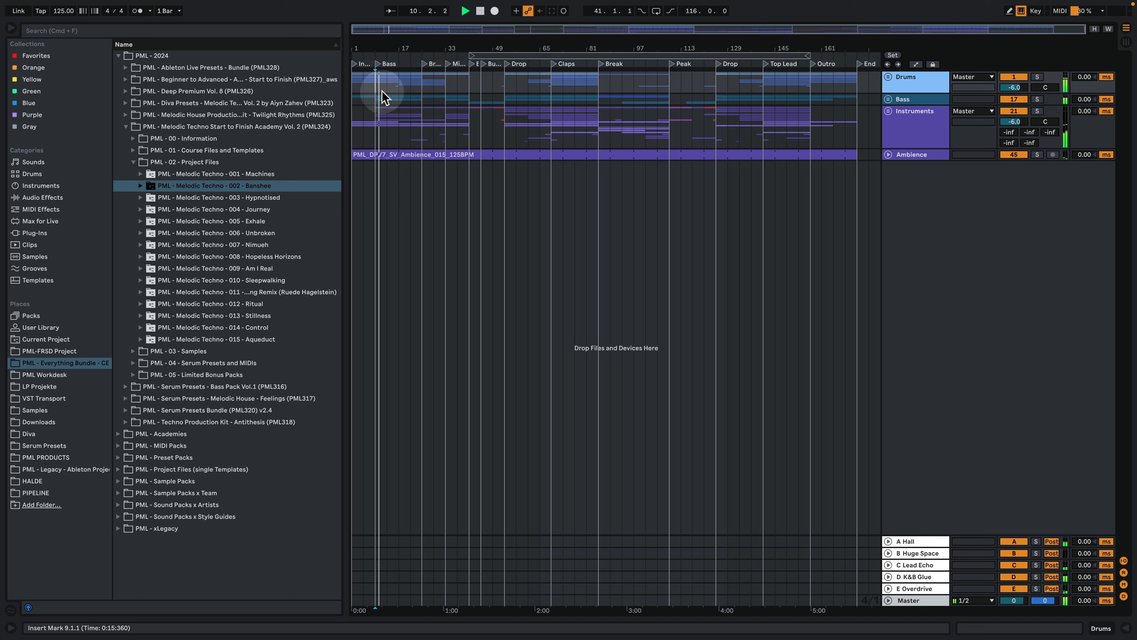
{"action": "key", "text": "space"}
{"action": "left_click", "coordinate": [424, 83]}
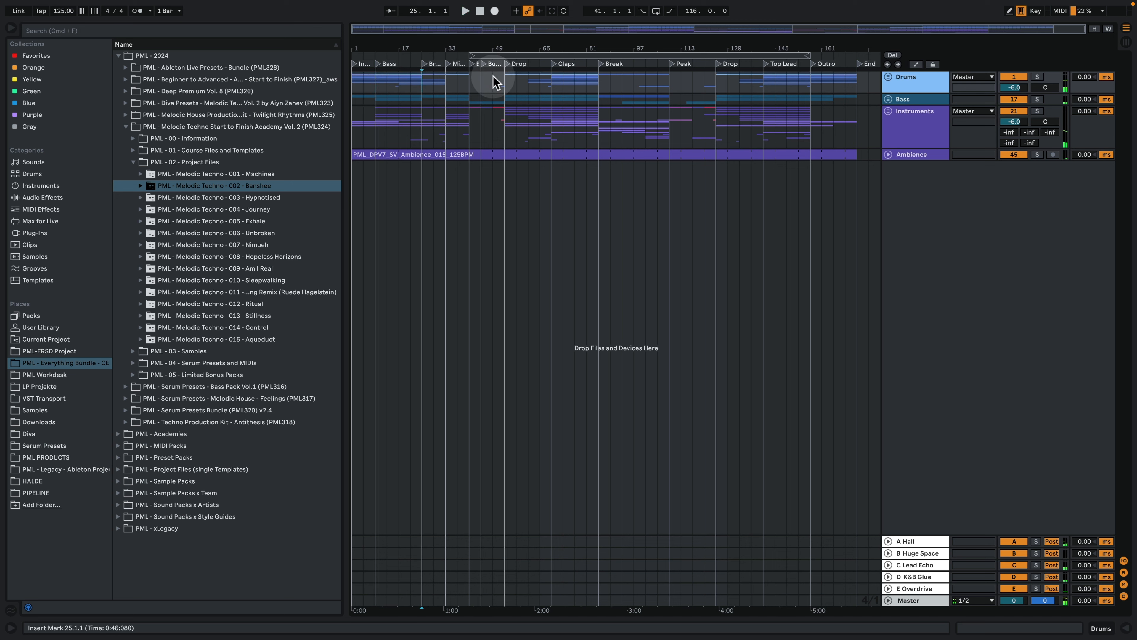
{"action": "key", "text": "space"}
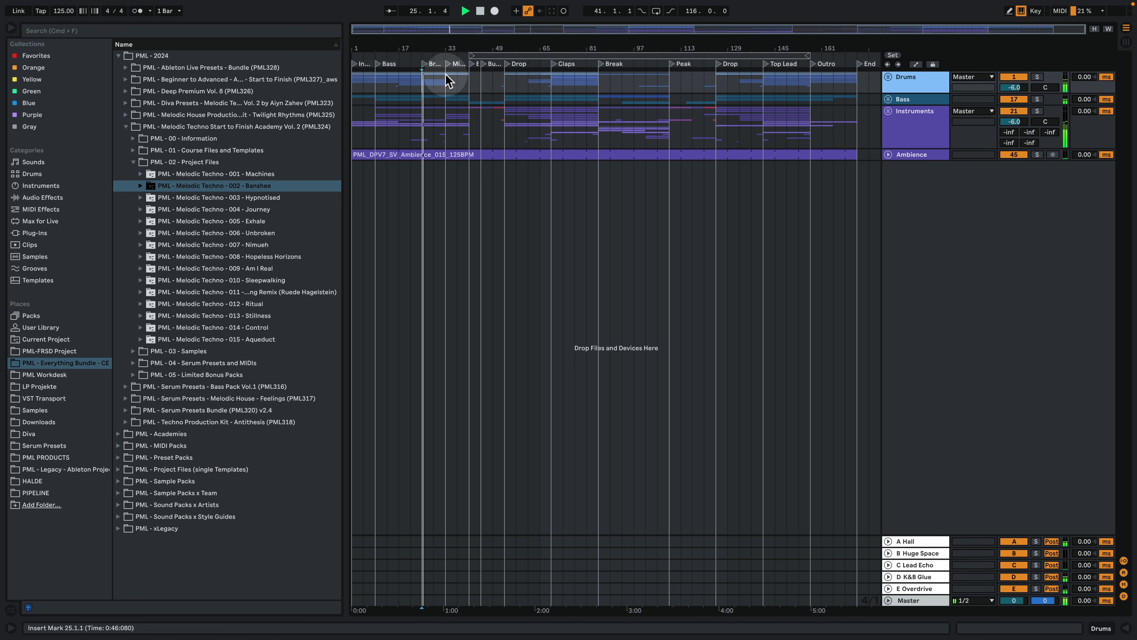
Step: Unfold the Instruments and Bass groups while playing the Mid-Intro section from bar 33, and stop playback
{"action": "left_click", "coordinate": [888, 111]}
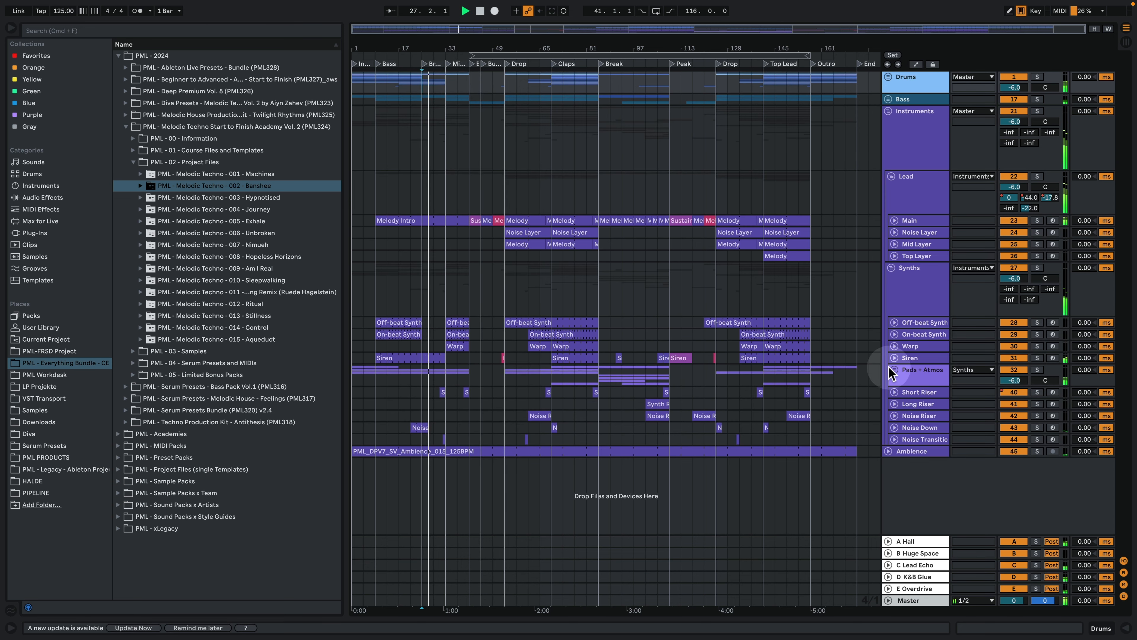
{"action": "left_click", "coordinate": [449, 65]}
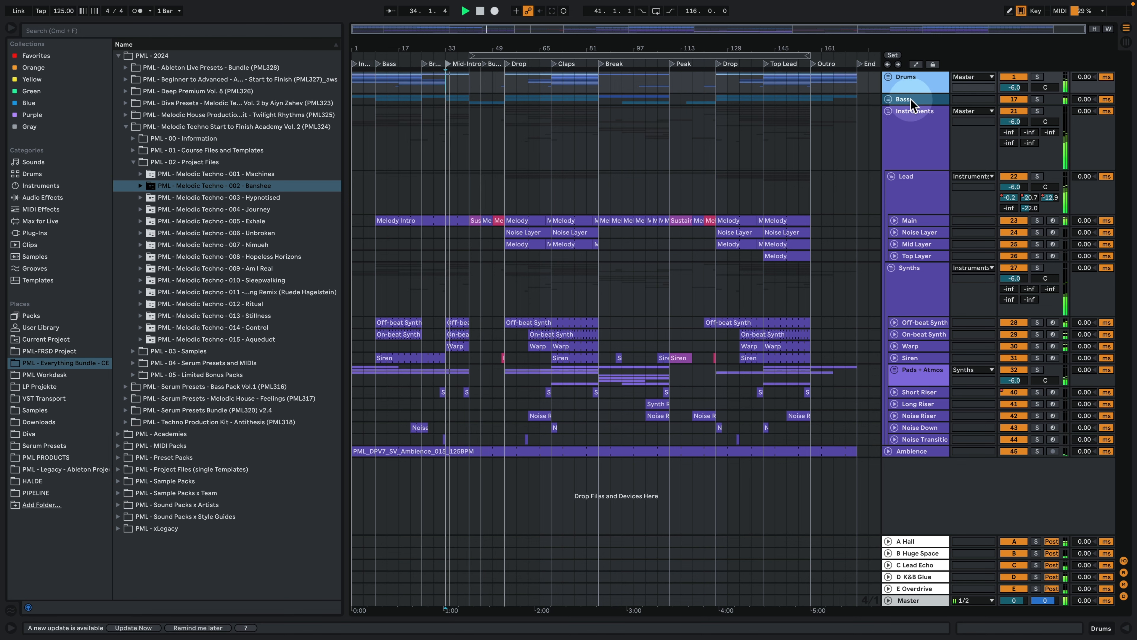
{"action": "left_click", "coordinate": [888, 99]}
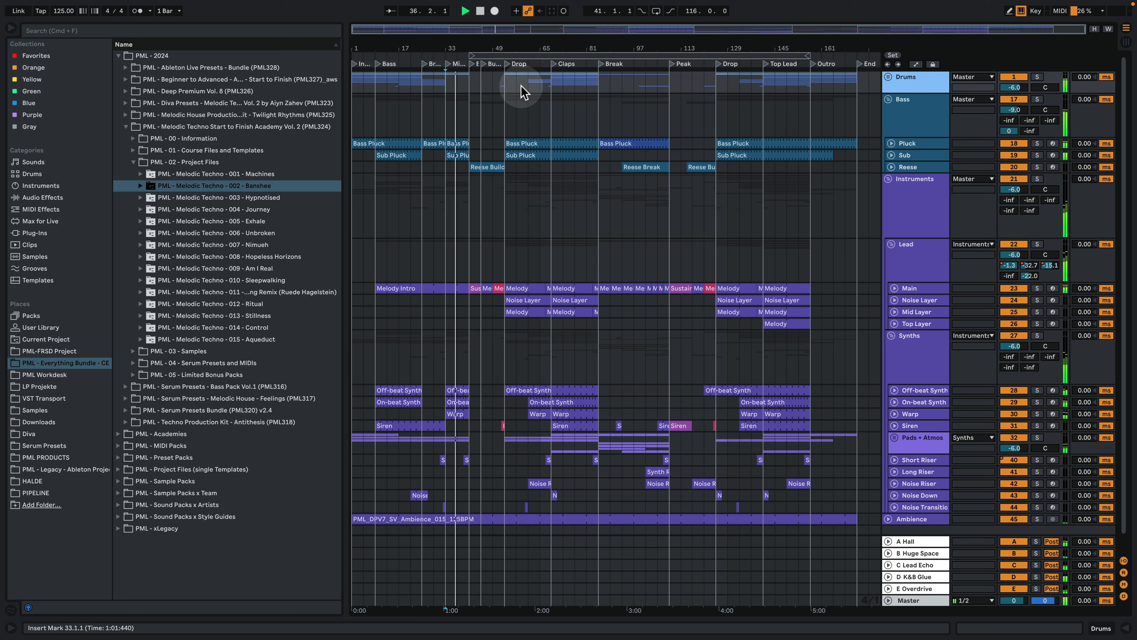
{"action": "key", "text": "space"}
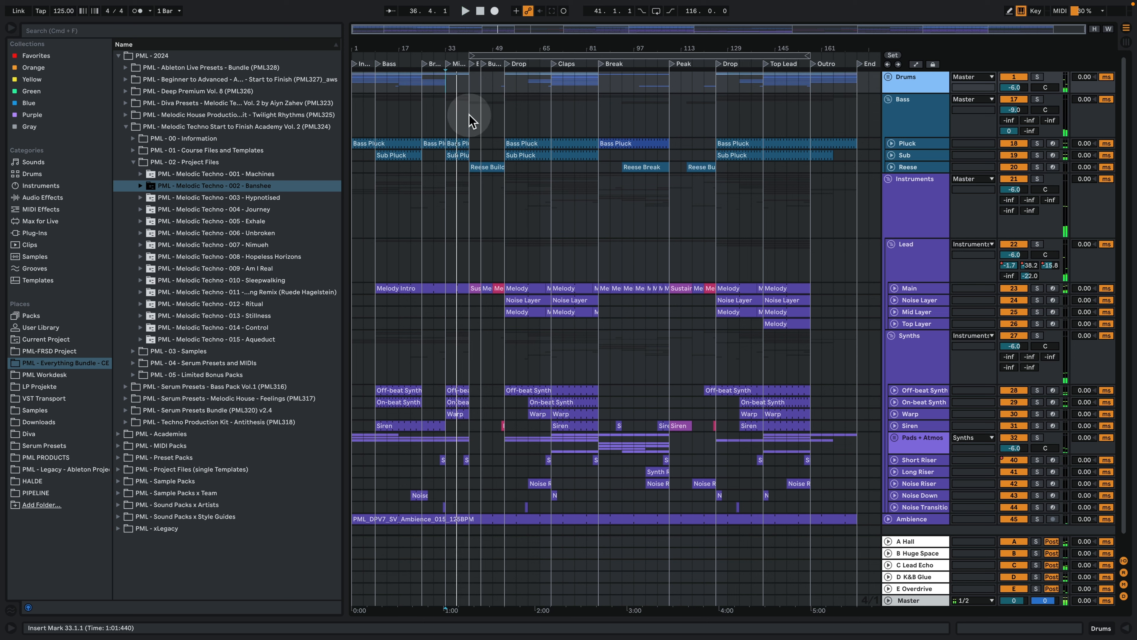
Step: Select the Reese track and play the Reese build-up from bar 41 and again from about bar 49
{"action": "left_click", "coordinate": [913, 167]}
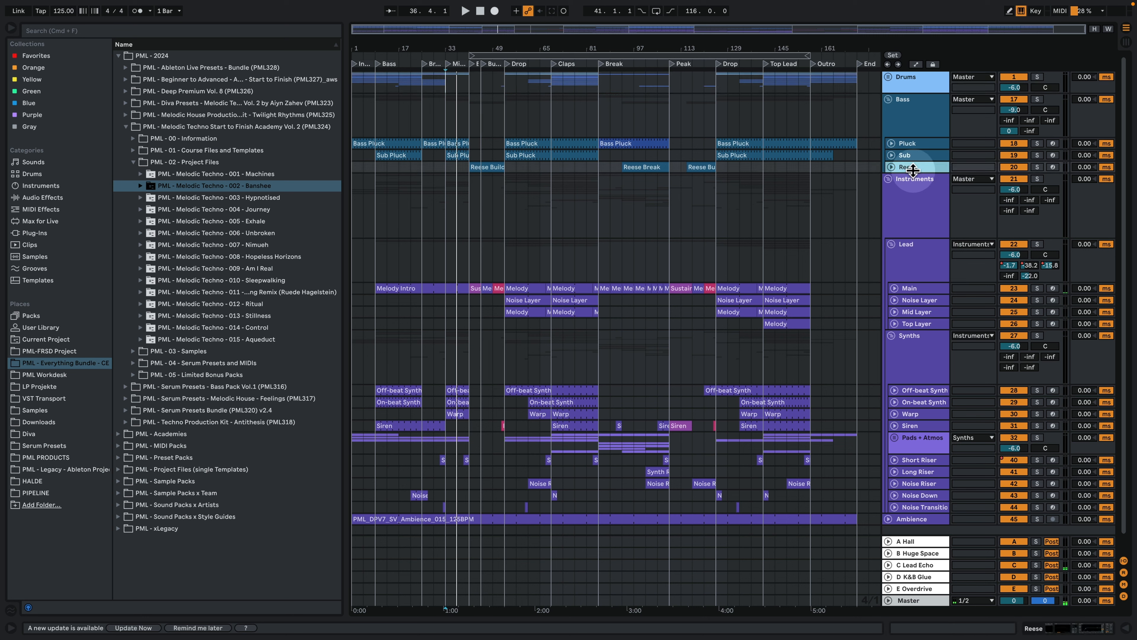
{"action": "left_click", "coordinate": [470, 155]}
{"action": "key", "text": "space"}
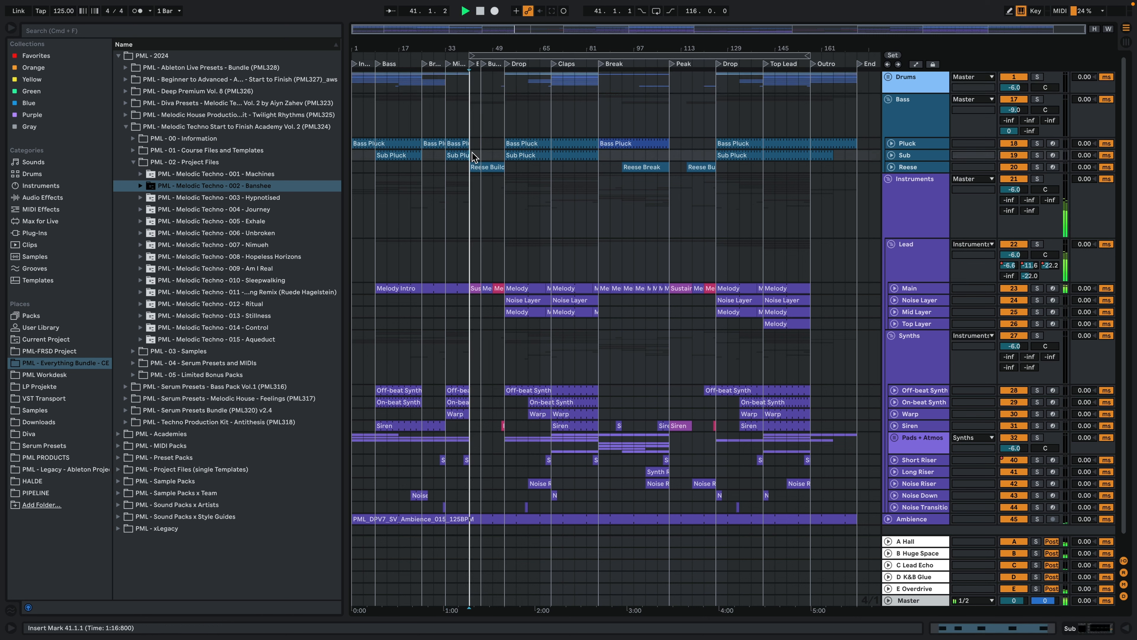
{"action": "left_click", "coordinate": [494, 154]}
{"action": "key", "text": "space"}
{"action": "key", "text": "space"}
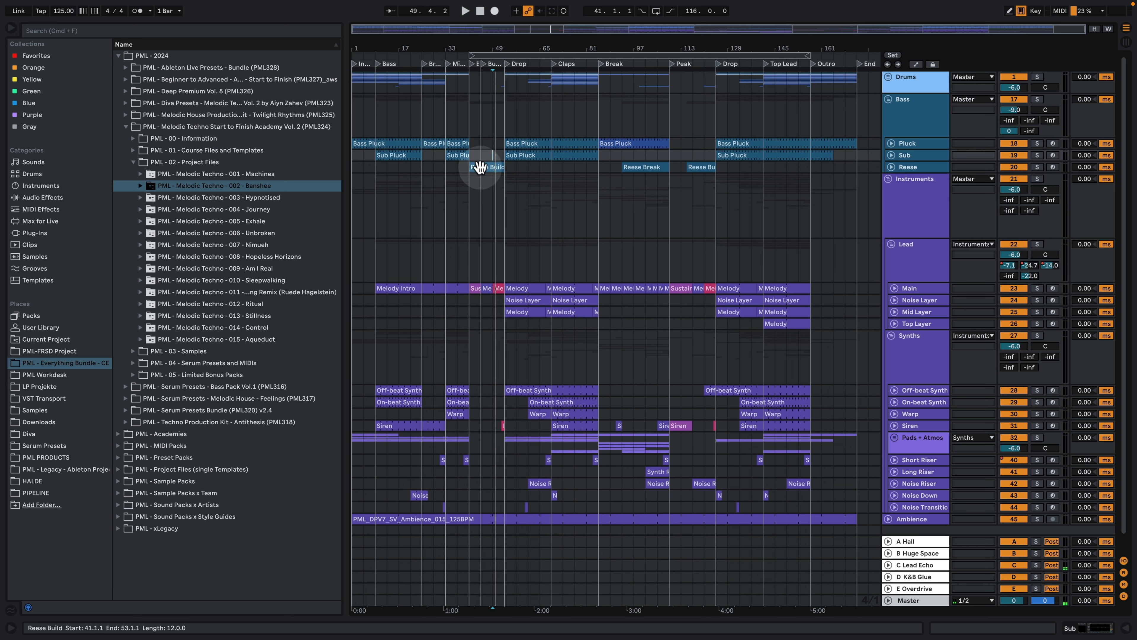
Step: Play the first Drop section from bar 53 and stop playback
{"action": "left_click", "coordinate": [506, 131]}
{"action": "key", "text": "space"}
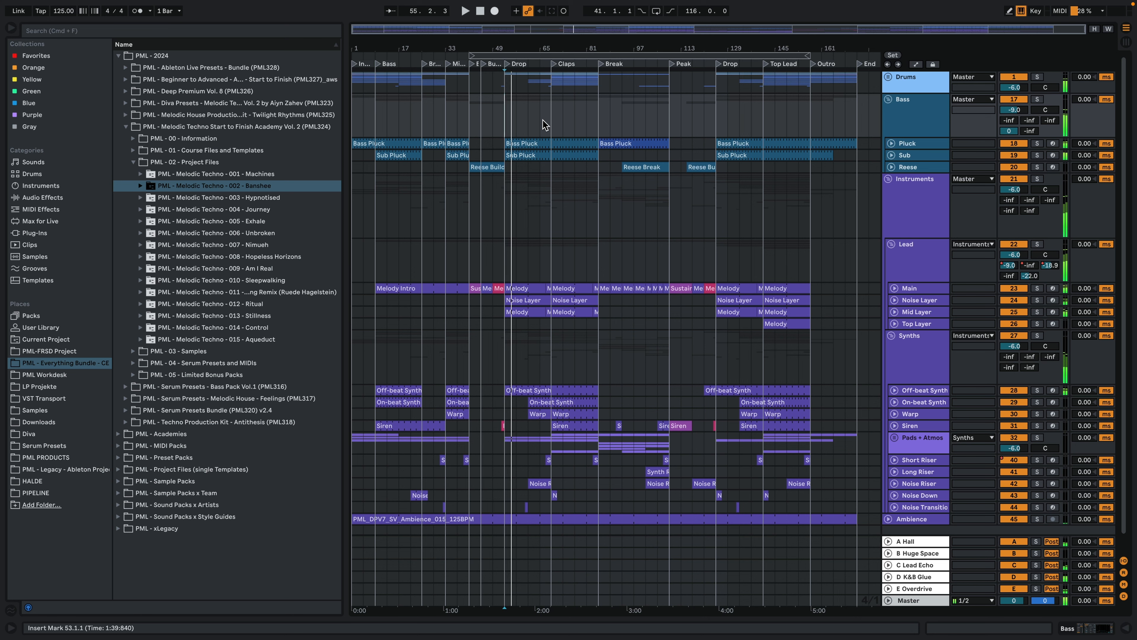
{"action": "left_click", "coordinate": [548, 105]}
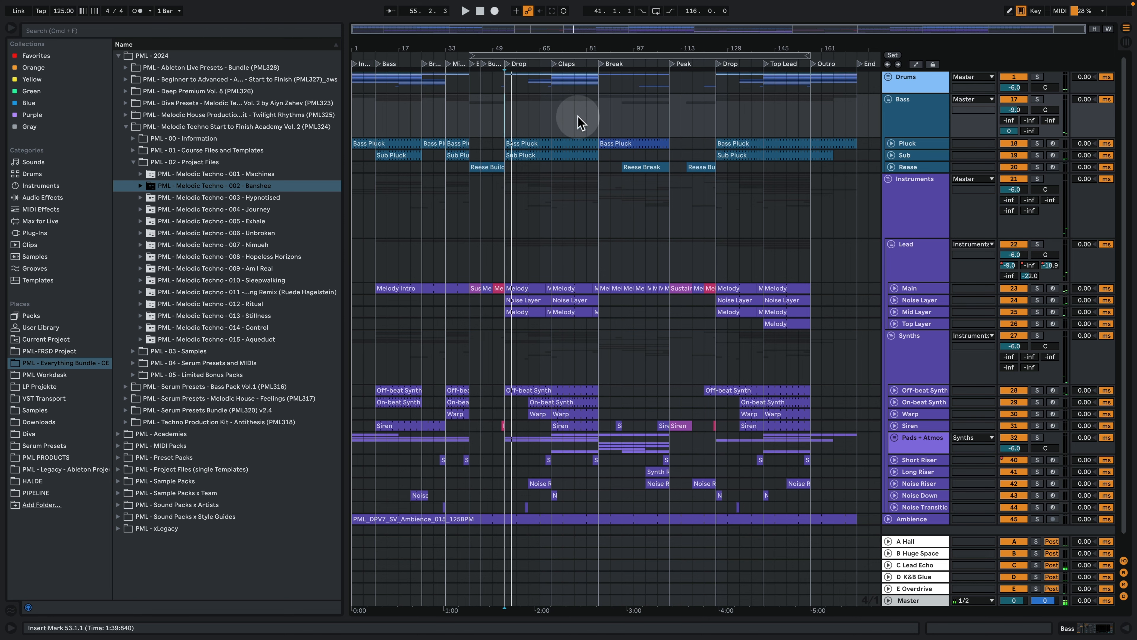
Step: Unfold the Drums group and play the Claps section from its start
{"action": "left_click", "coordinate": [888, 77]}
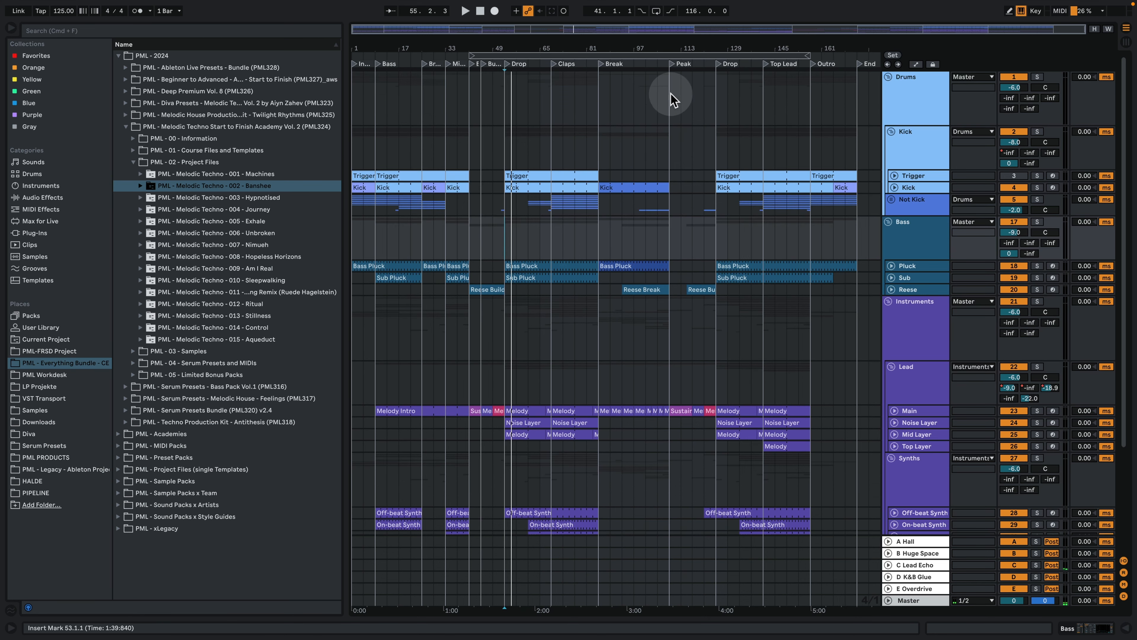
{"action": "left_click", "coordinate": [555, 114]}
{"action": "key", "text": "space"}
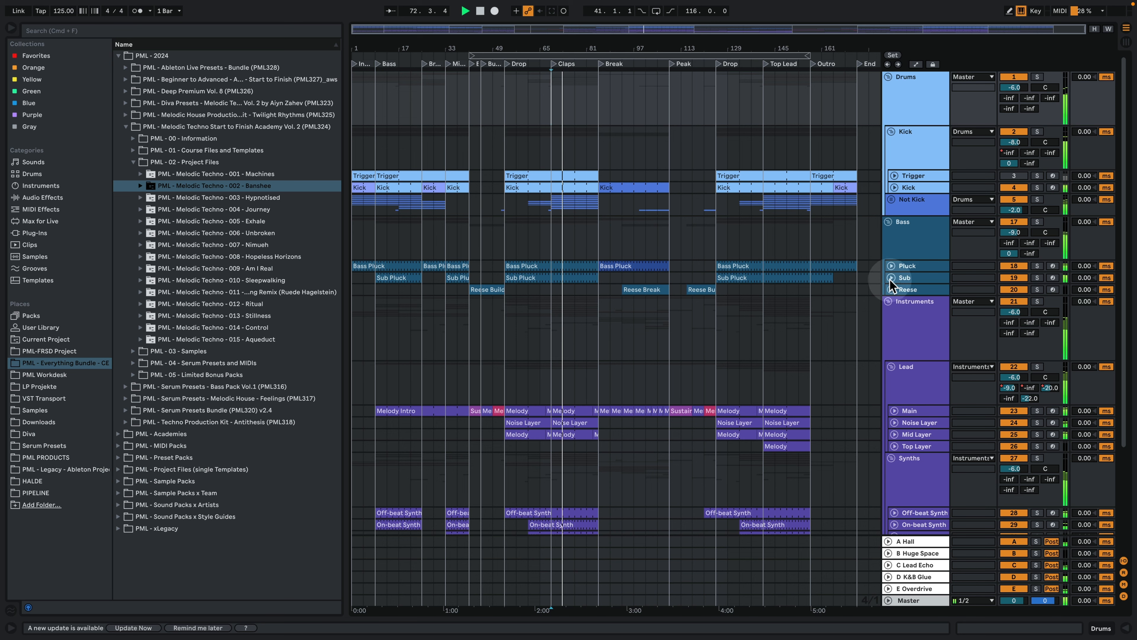
Step: Unfold the Pluck track in the Bass group and play the Peak section from bar 109
{"action": "left_click", "coordinate": [892, 266]}
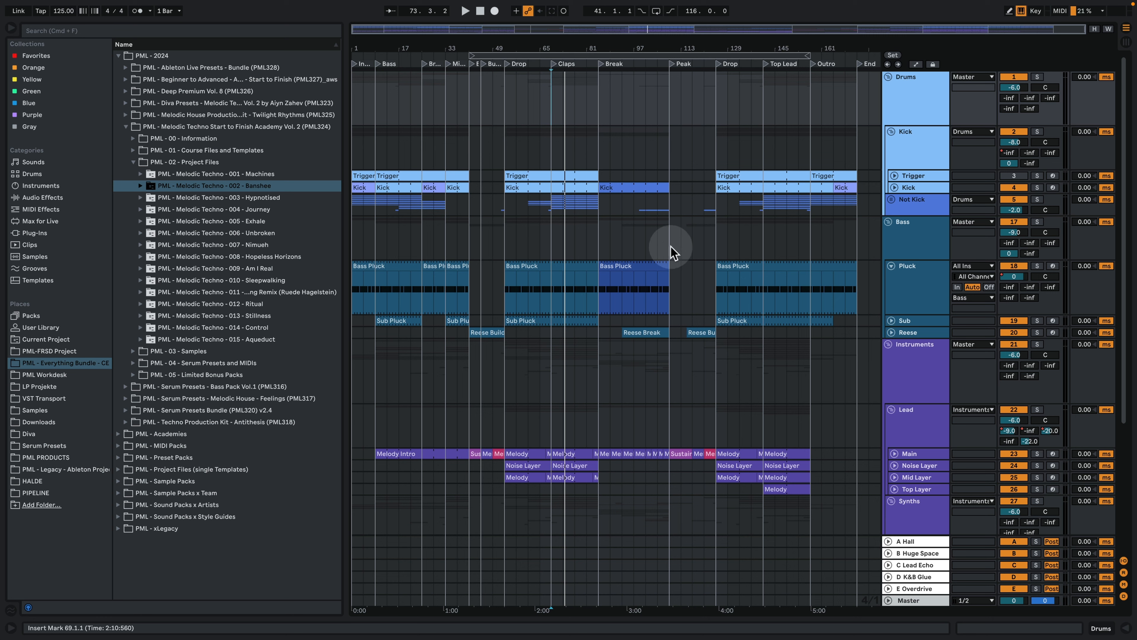
{"action": "left_click", "coordinate": [671, 269]}
{"action": "key", "text": "space"}
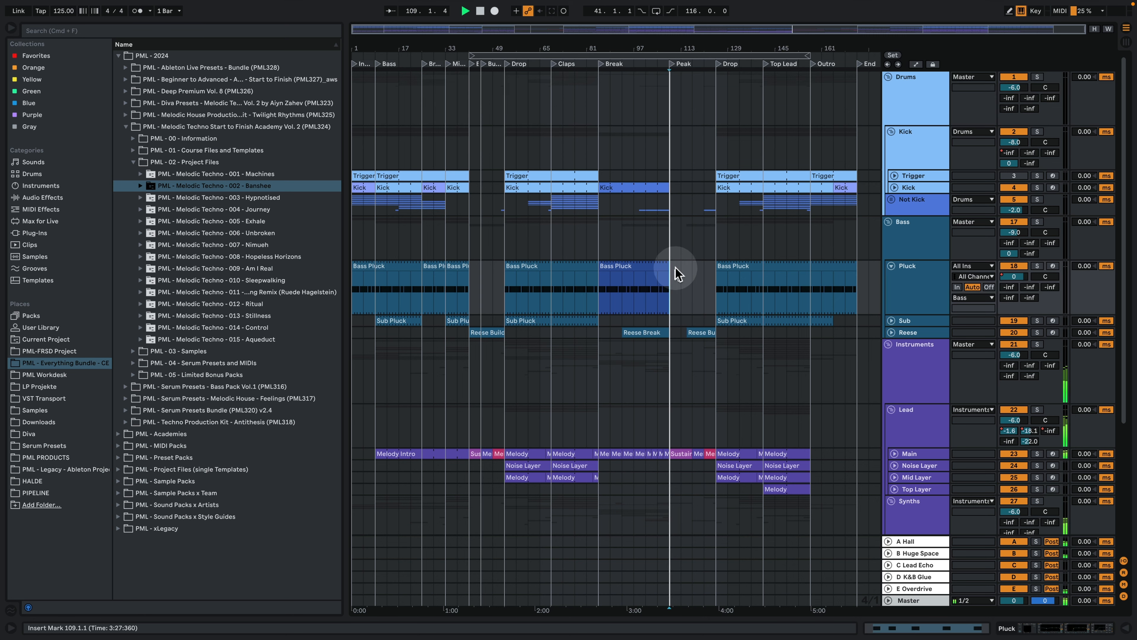
Step: Unfold the Main lead track, show its device chain, and inspect the Serum preset LD - The Cries before closing the plugin window
{"action": "scroll", "coordinate": [840, 426], "scroll_direction": "down", "scroll_amount": 5}
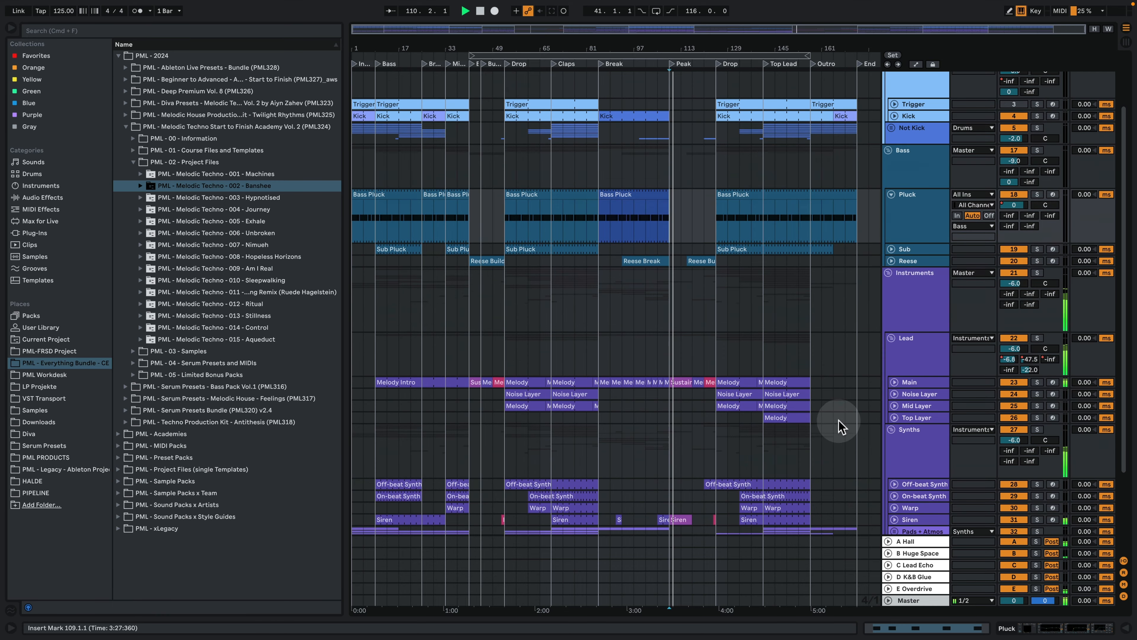
{"action": "left_click", "coordinate": [896, 305]}
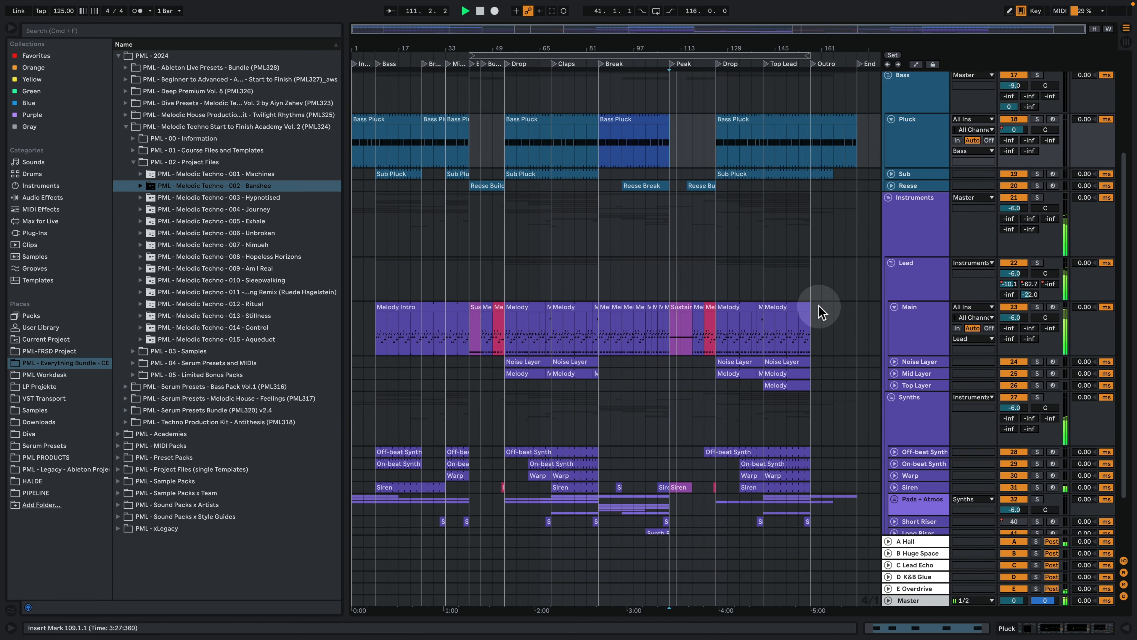
{"action": "double_click", "coordinate": [920, 305]}
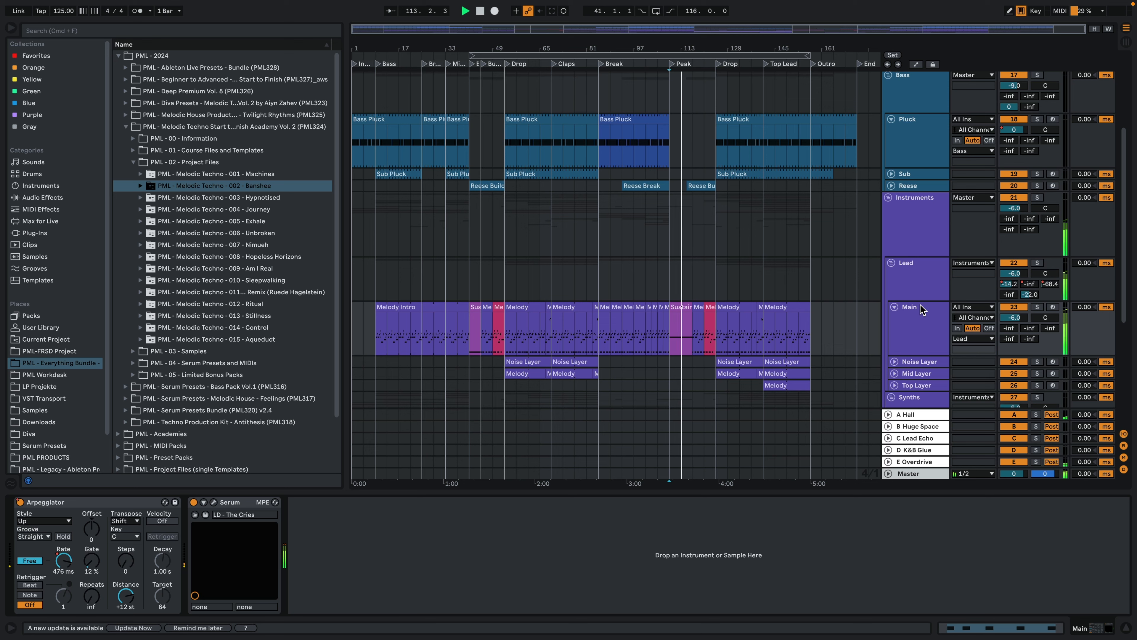
{"action": "left_click", "coordinate": [213, 503]}
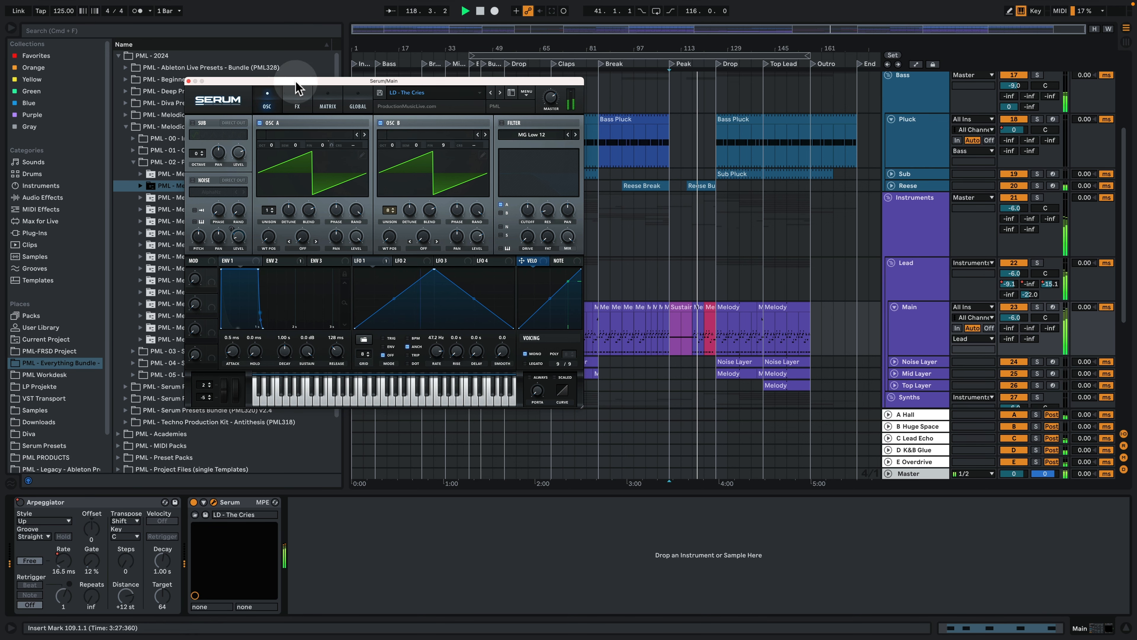
{"action": "left_click", "coordinate": [188, 81]}
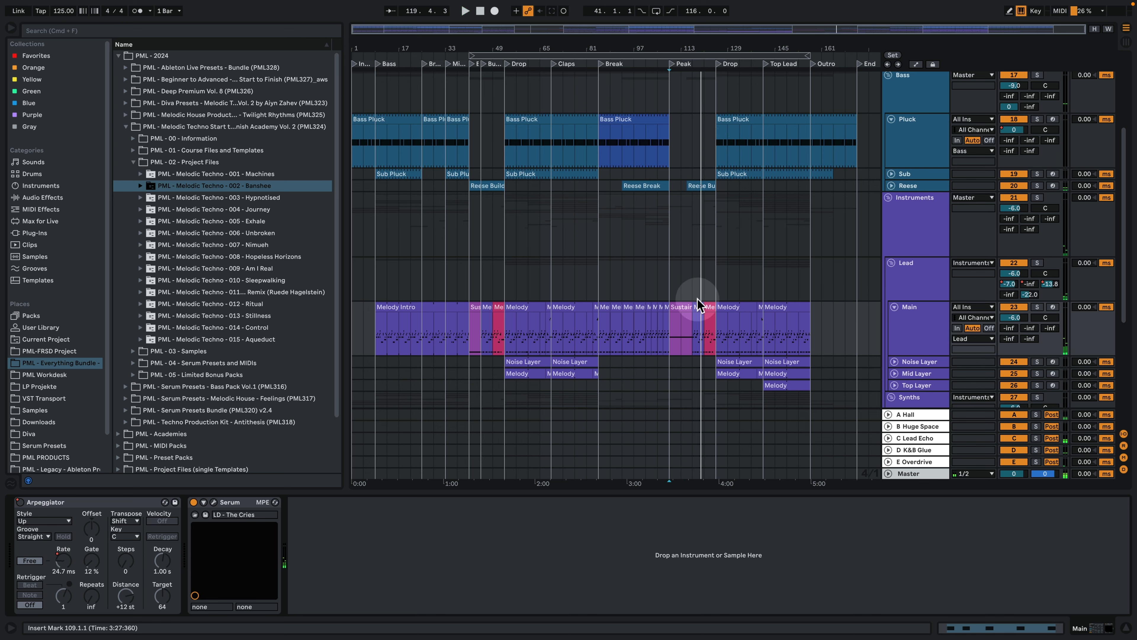
Step: Open the Main track's Melody clip at bar 121 in the note editor and select all low G1 notes
{"action": "left_click", "coordinate": [706, 306]}
{"action": "double_click", "coordinate": [706, 307]}
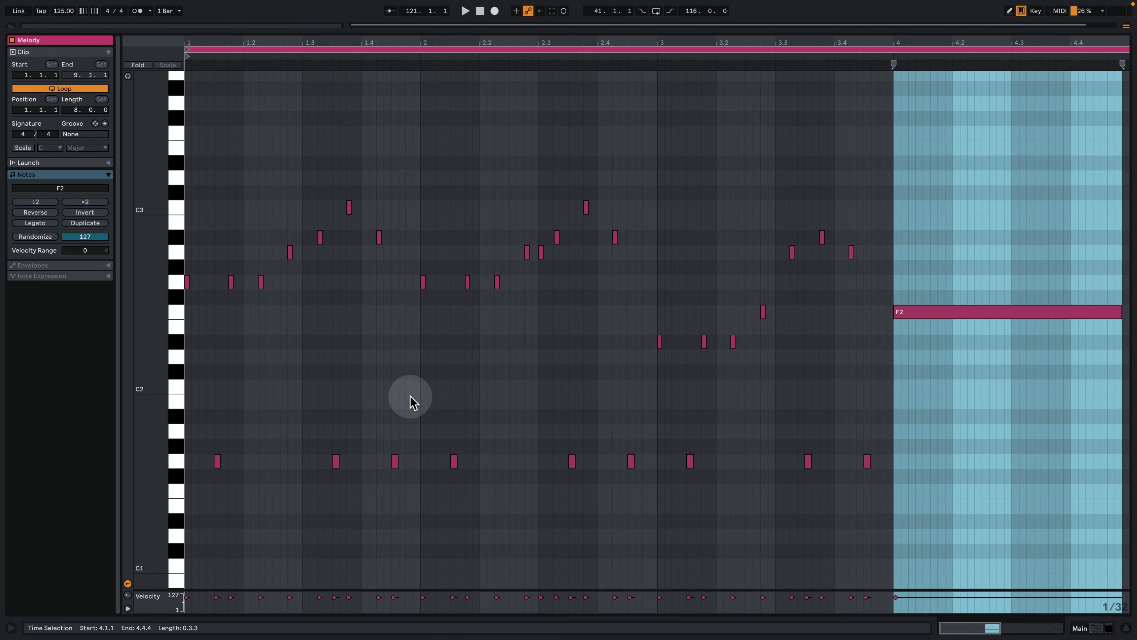
{"action": "left_click_drag", "start_coordinate": [953, 446], "coordinate": [85, 477]}
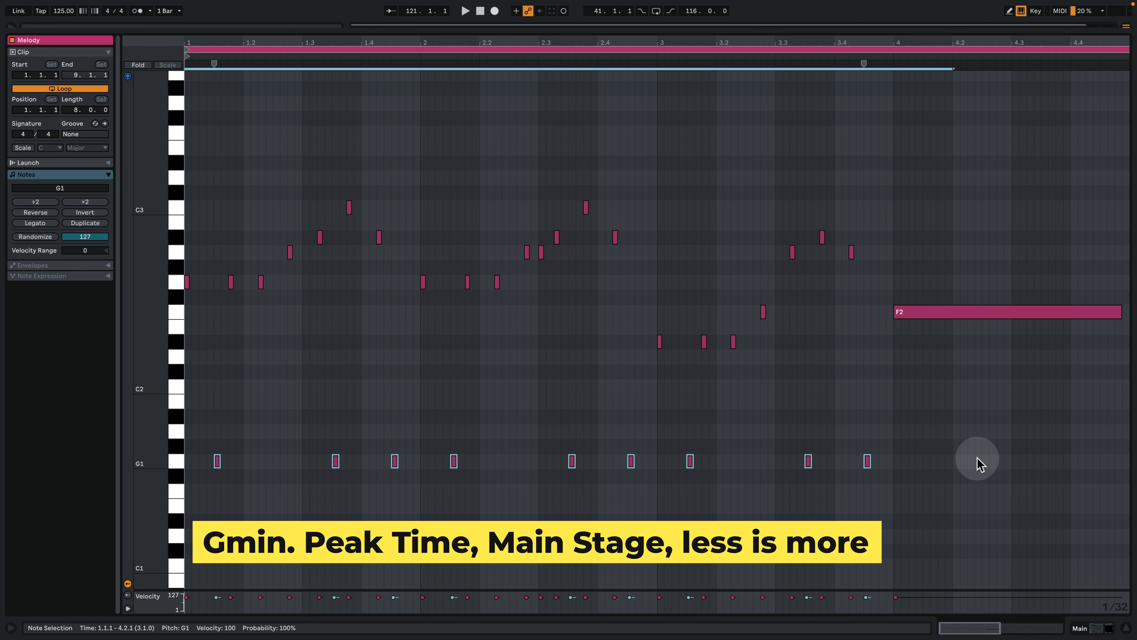
{"action": "left_click_drag", "start_coordinate": [978, 460], "coordinate": [51, 470]}
Step: Select the first three G2 notes at the start of the Melody clip
{"action": "left_click", "coordinate": [223, 236]}
{"action": "left_click", "coordinate": [197, 294]}
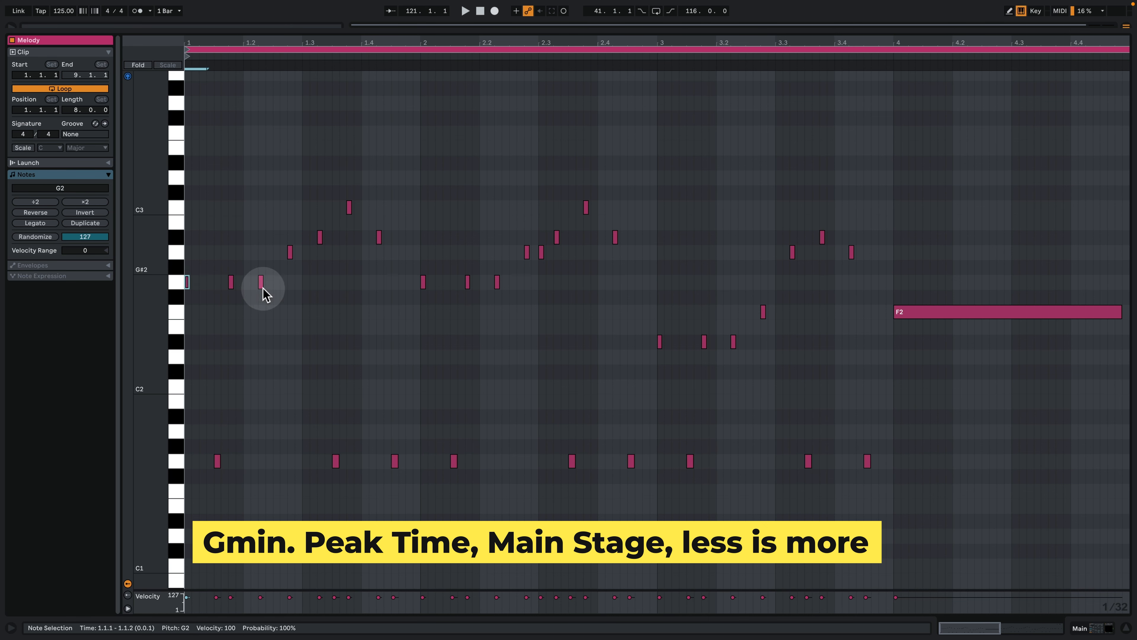
{"action": "left_click_drag", "start_coordinate": [297, 314], "coordinate": [215, 282]}
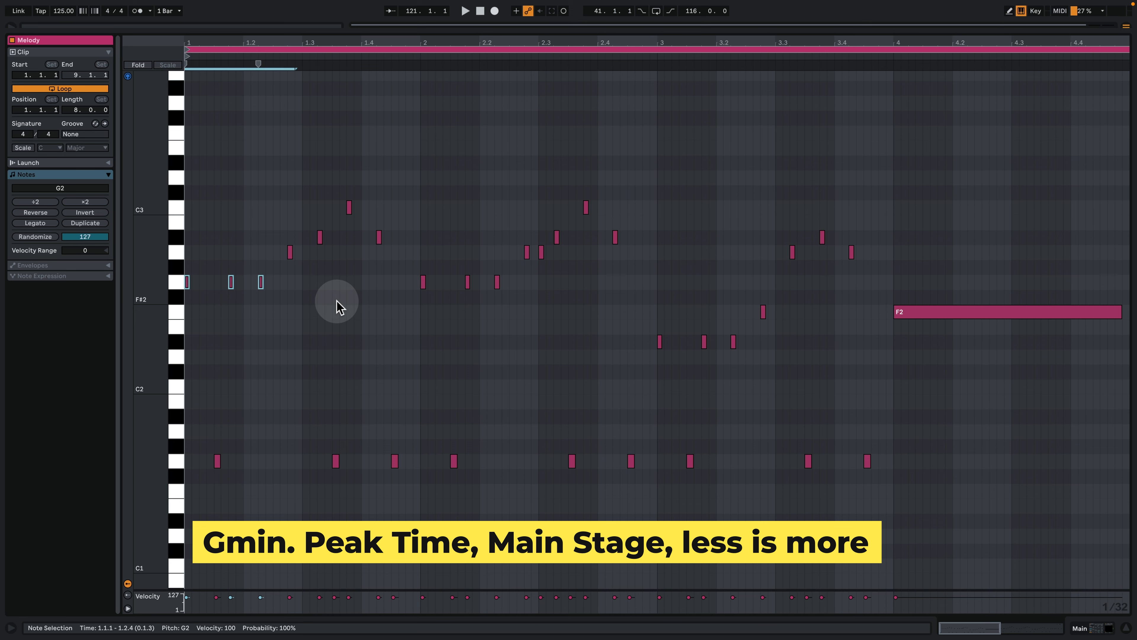
Step: Play the Melody clip from bar 121, return to the arrangement and hide the device chain
{"action": "key", "text": "space"}
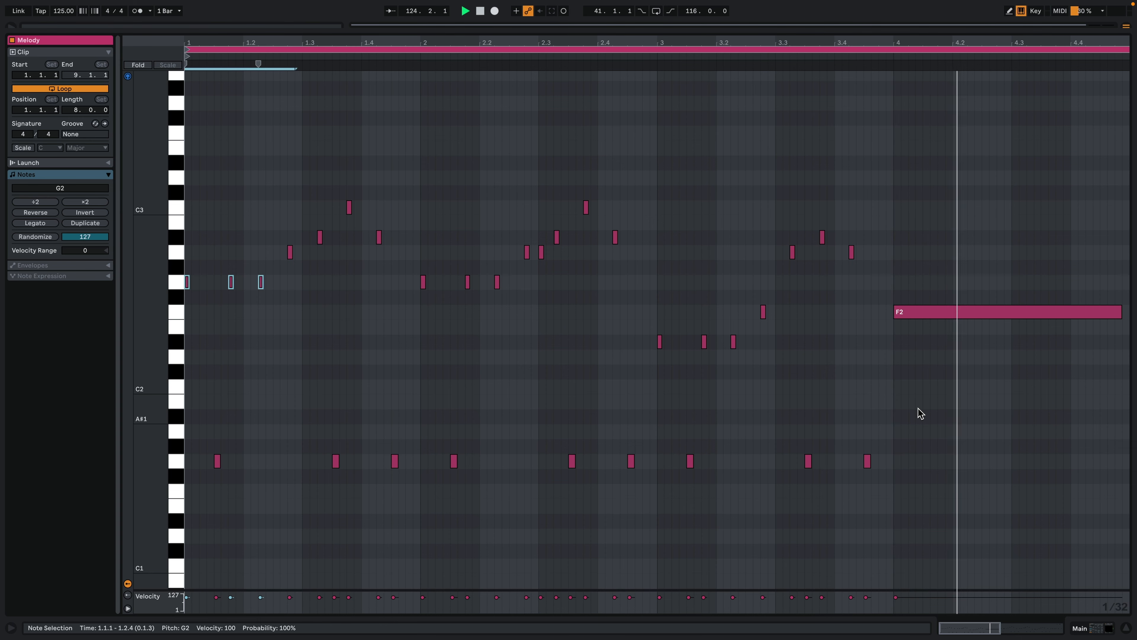
{"action": "left_click", "coordinate": [1095, 631]}
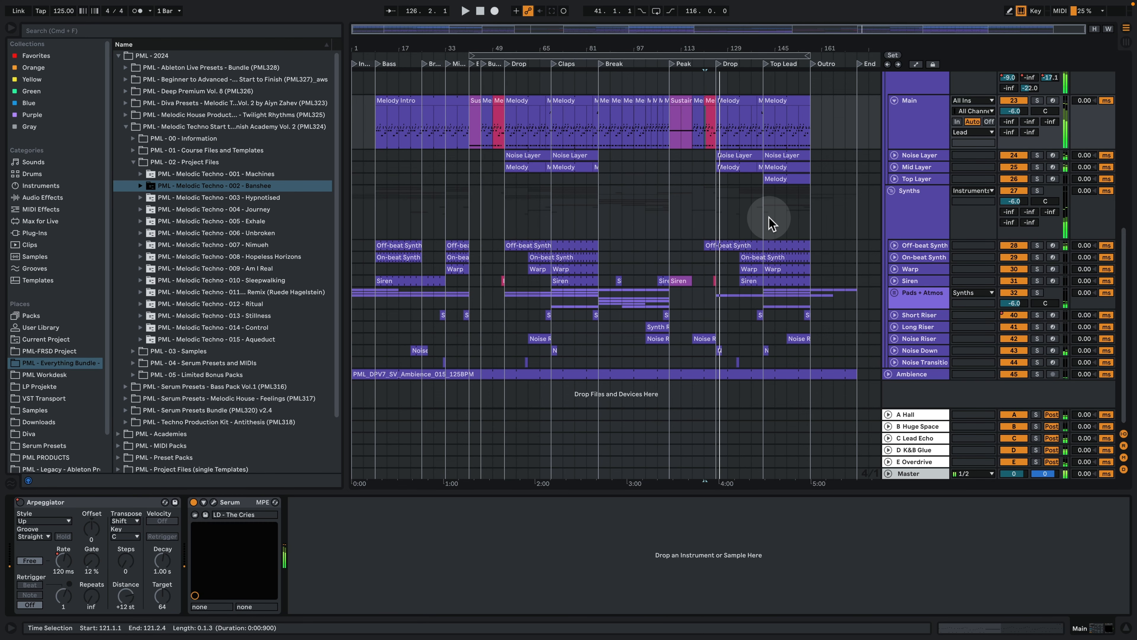
{"action": "scroll", "coordinate": [752, 246], "scroll_direction": "up", "scroll_amount": 5}
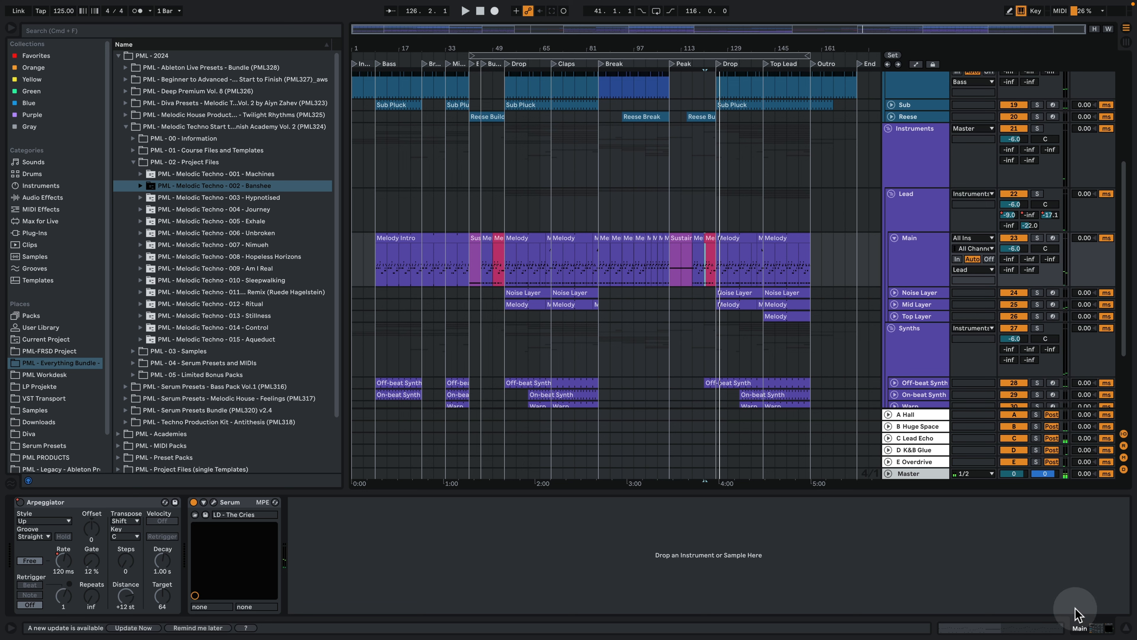
{"action": "left_click", "coordinate": [1125, 623]}
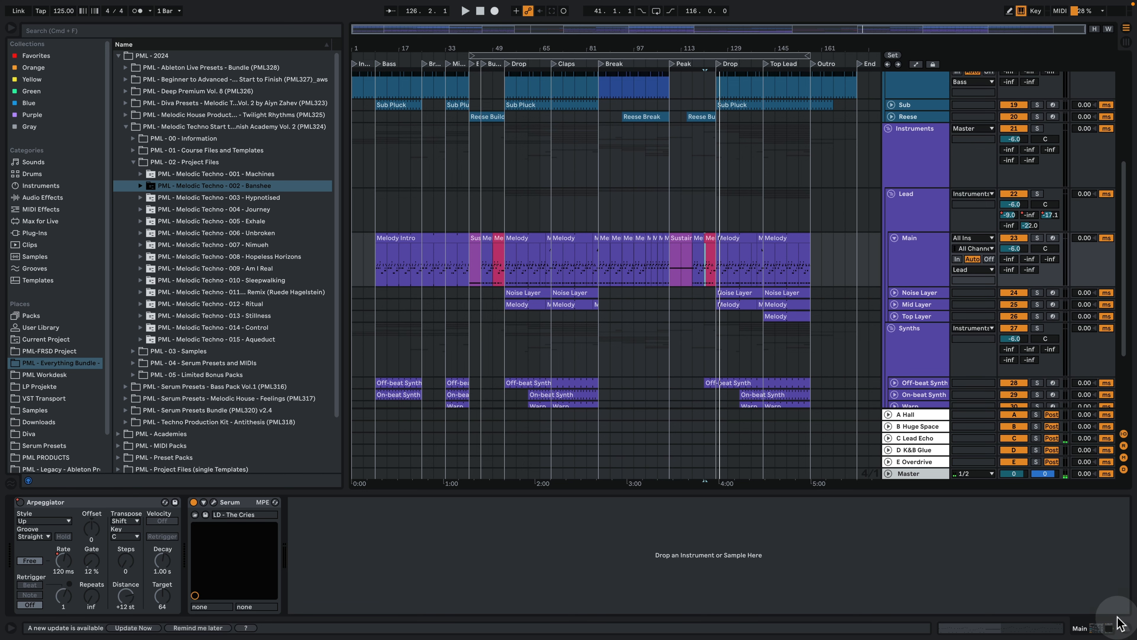
{"action": "scroll", "coordinate": [895, 354], "scroll_direction": "up", "scroll_amount": 5}
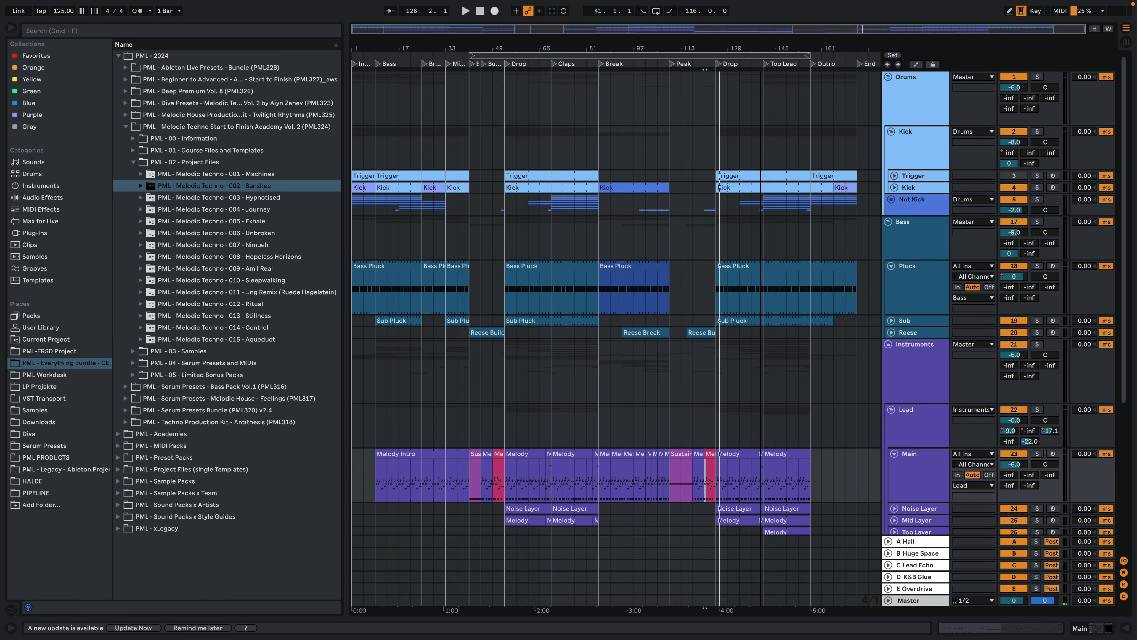
Step: Copy 16 bars of the Kick group's Trigger and Kick clips to bar 193, play them and show the Kick track's device chain
{"action": "left_click", "coordinate": [754, 187]}
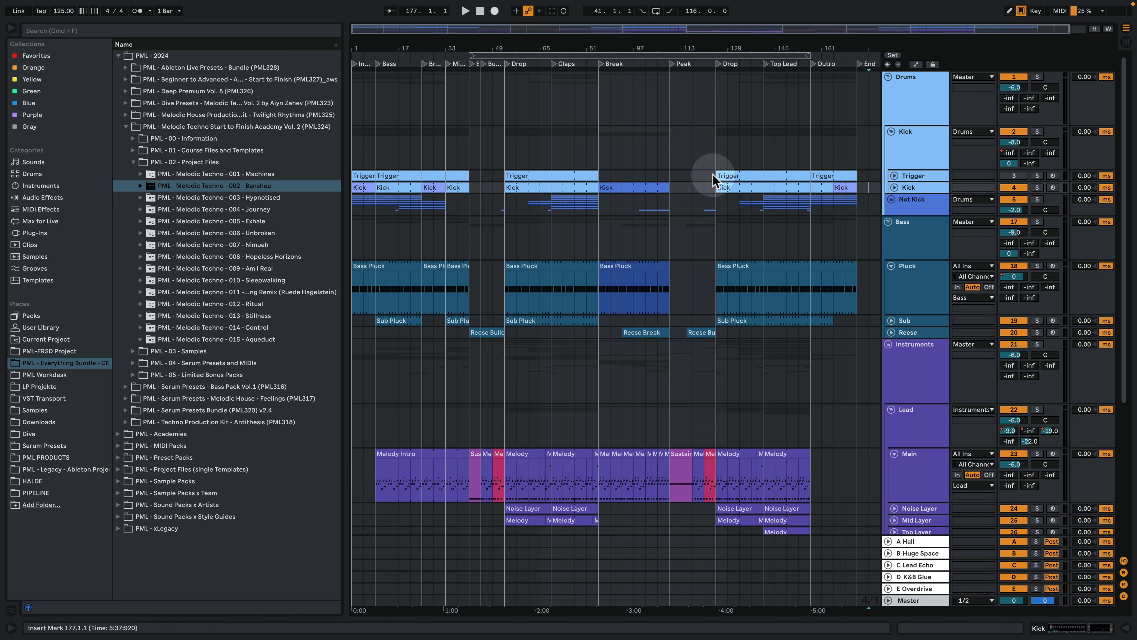
{"action": "left_click_drag", "start_coordinate": [721, 176], "coordinate": [831, 188]}
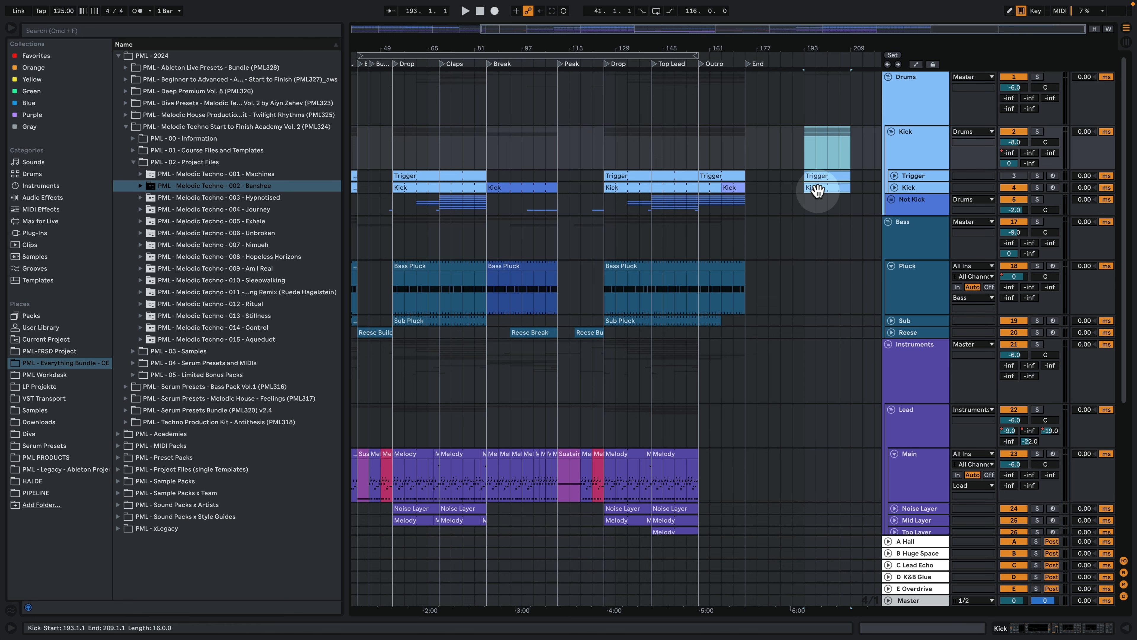
{"action": "key", "text": "space"}
{"action": "double_click", "coordinate": [918, 188]}
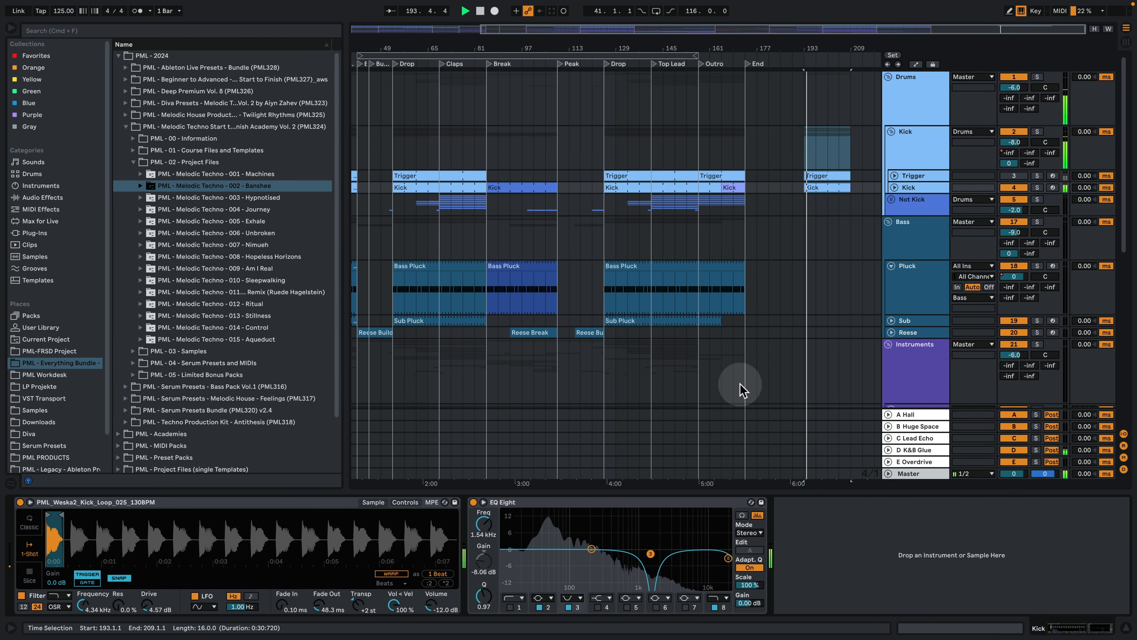
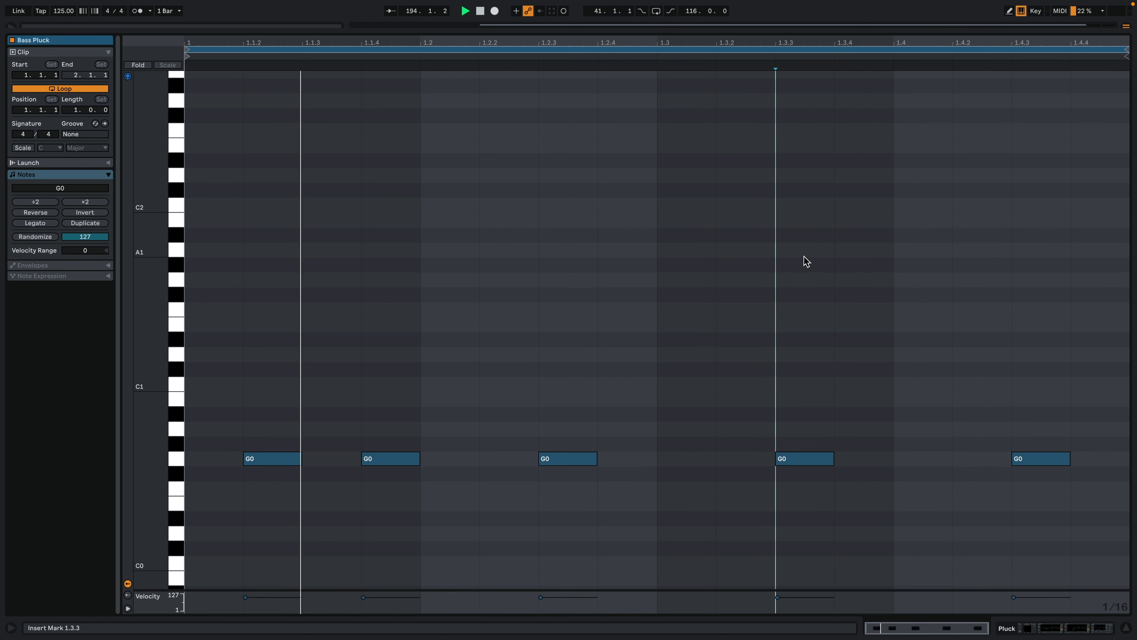
Step: Select the five G0 notes of the Bass Pluck clip one after another and play the pattern
{"action": "left_click_drag", "start_coordinate": [295, 514], "coordinate": [242, 385]}
{"action": "left_click_drag", "start_coordinate": [367, 383], "coordinate": [414, 486]}
{"action": "left_click_drag", "start_coordinate": [526, 399], "coordinate": [594, 488]}
{"action": "left_click_drag", "start_coordinate": [706, 403], "coordinate": [831, 480]}
{"action": "left_click_drag", "start_coordinate": [964, 407], "coordinate": [1074, 488]}
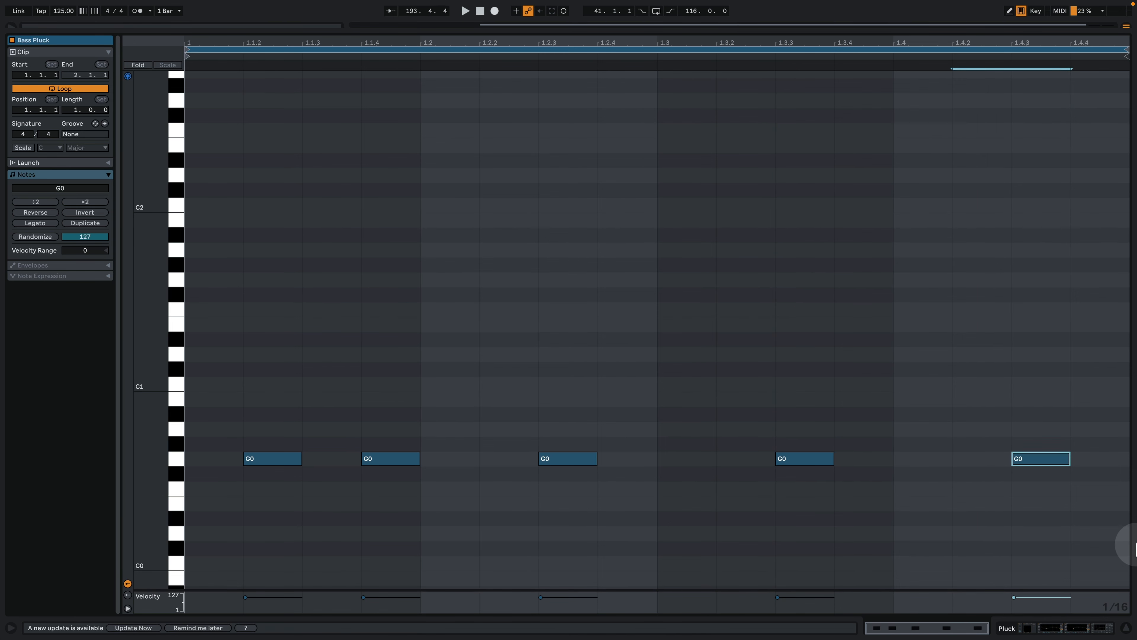
{"action": "key", "text": "space"}
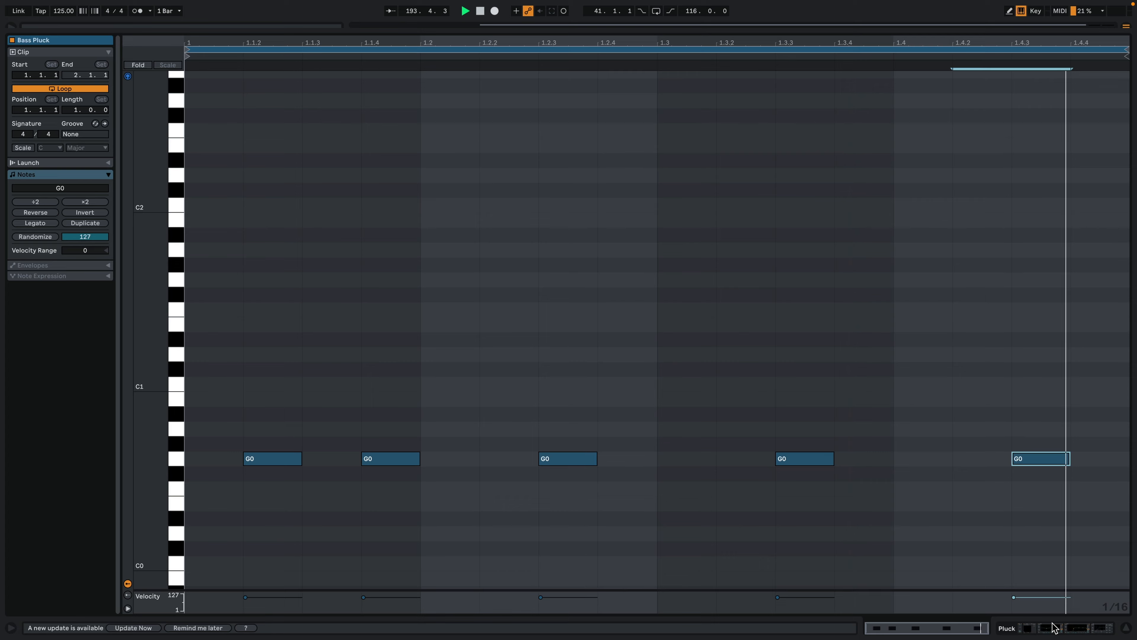
Step: Show the Pluck track's device chain and play the kick and bass pluck from bar 193
{"action": "left_click", "coordinate": [1054, 627]}
{"action": "left_click", "coordinate": [821, 339]}
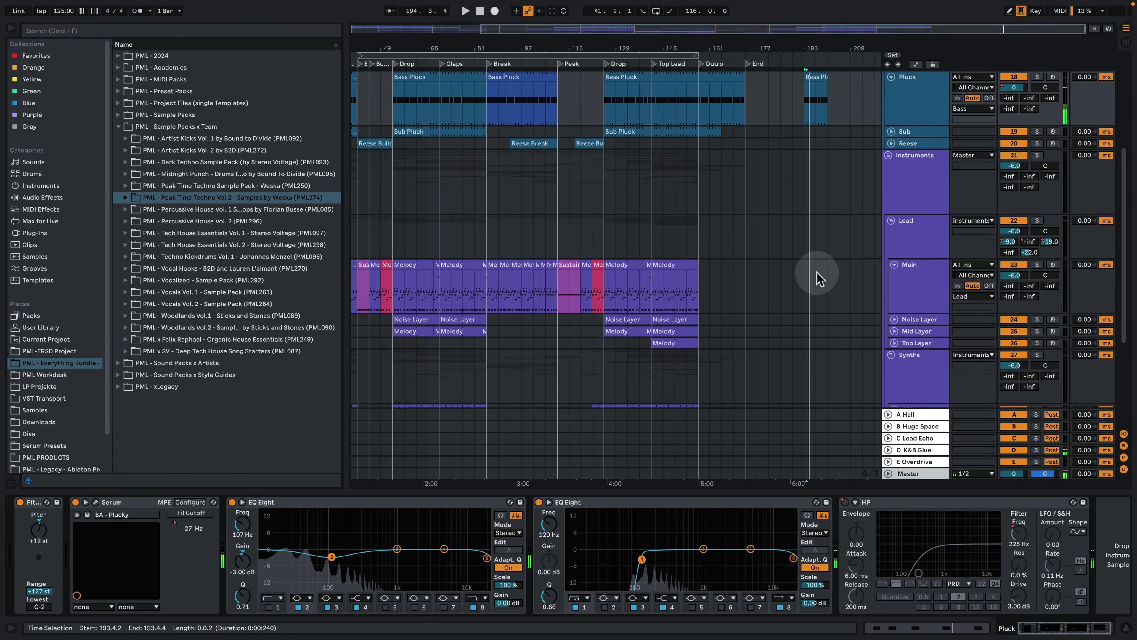
{"action": "scroll", "coordinate": [821, 340], "scroll_direction": "up", "scroll_amount": 5}
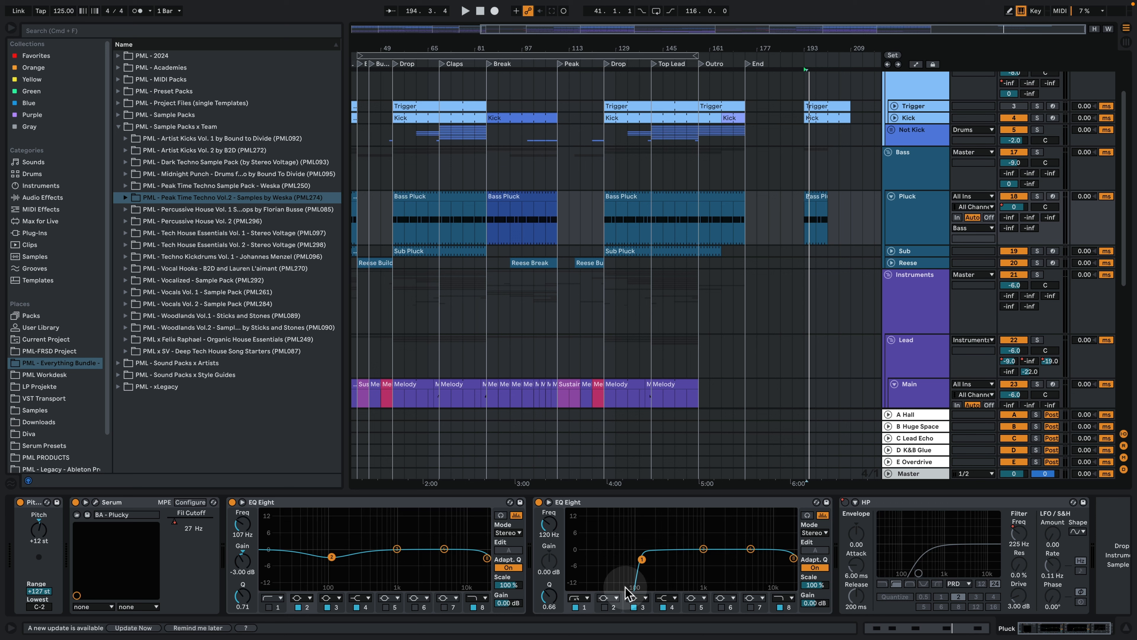
{"action": "key", "text": "space"}
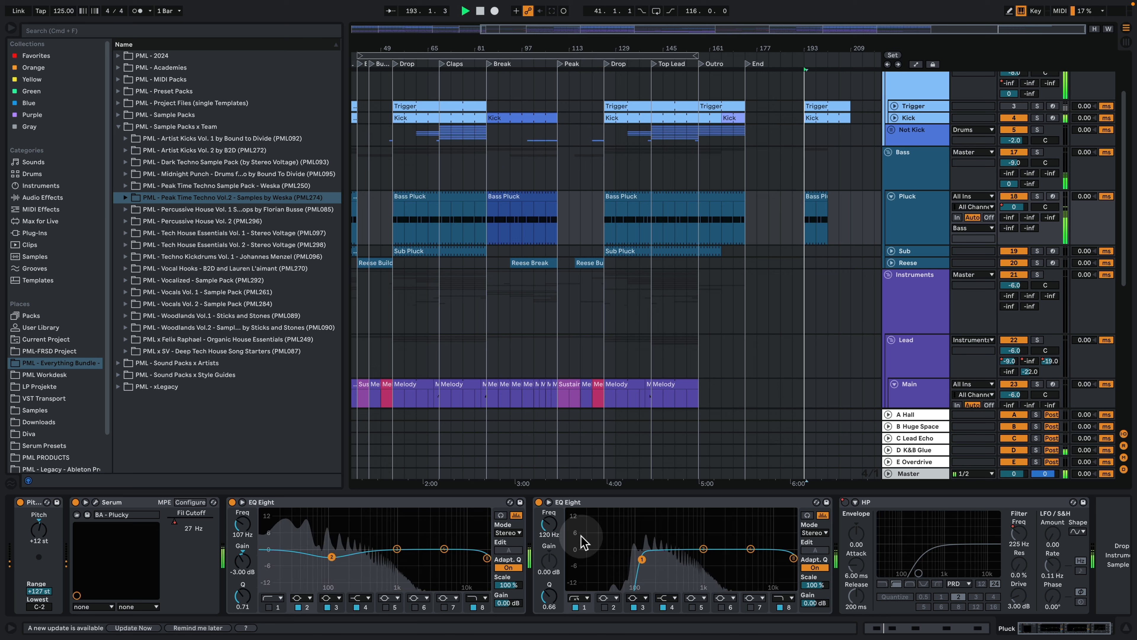
Step: Open the Pluck track's Serum preset BA - Plucky and inspect ENV 2 and the filter cutoff
{"action": "left_click", "coordinate": [96, 502]}
{"action": "key", "text": "space"}
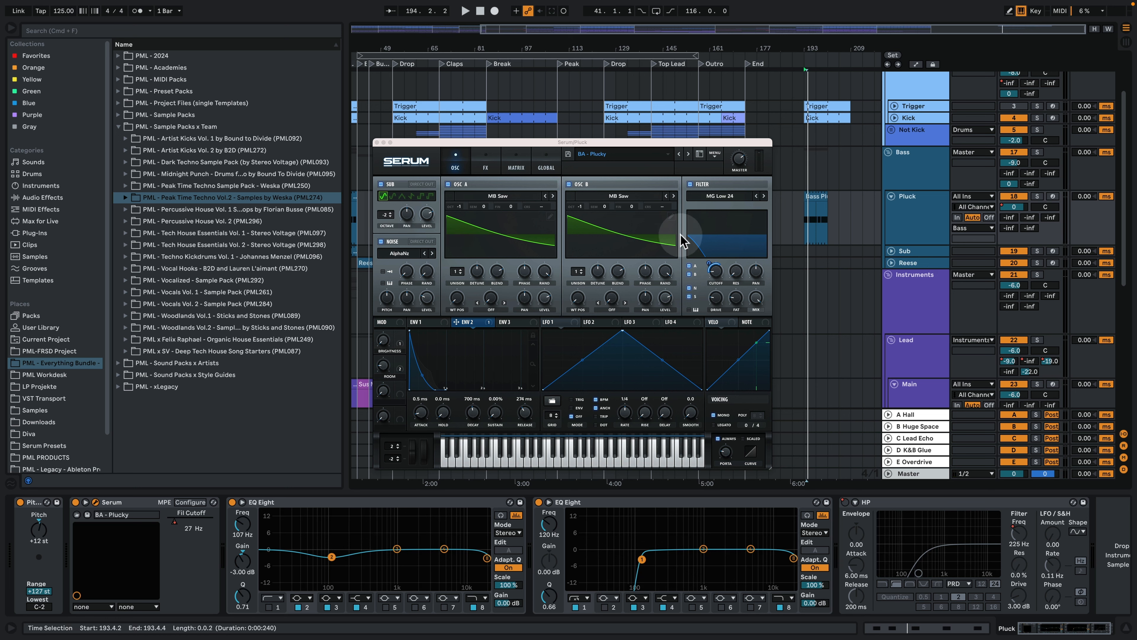
{"action": "left_click", "coordinate": [472, 322]}
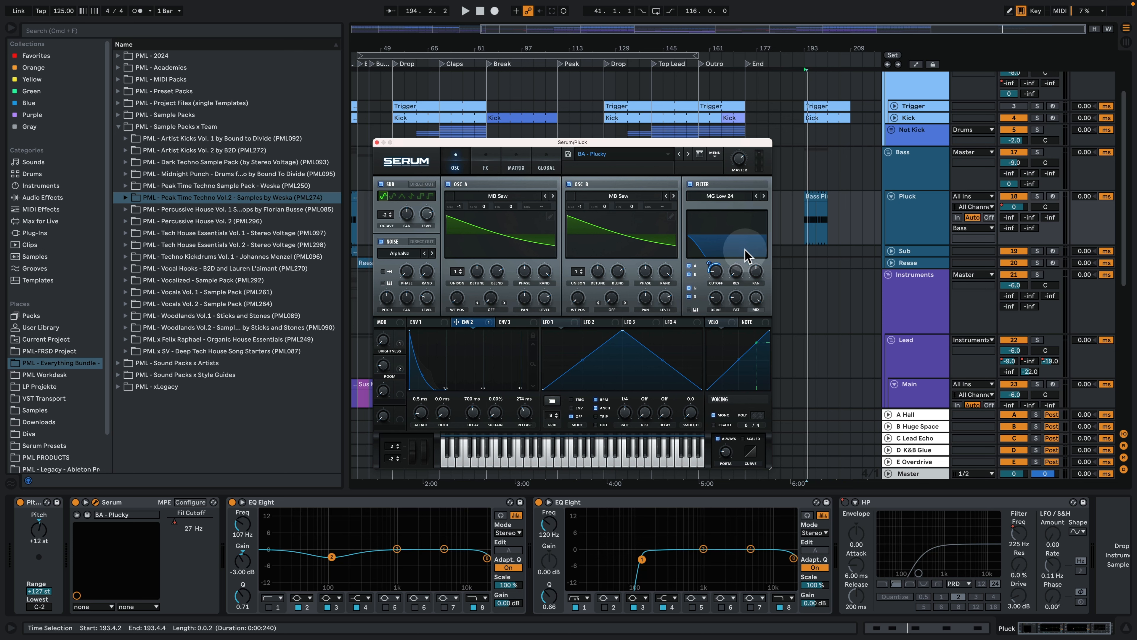
{"action": "left_click", "coordinate": [720, 272]}
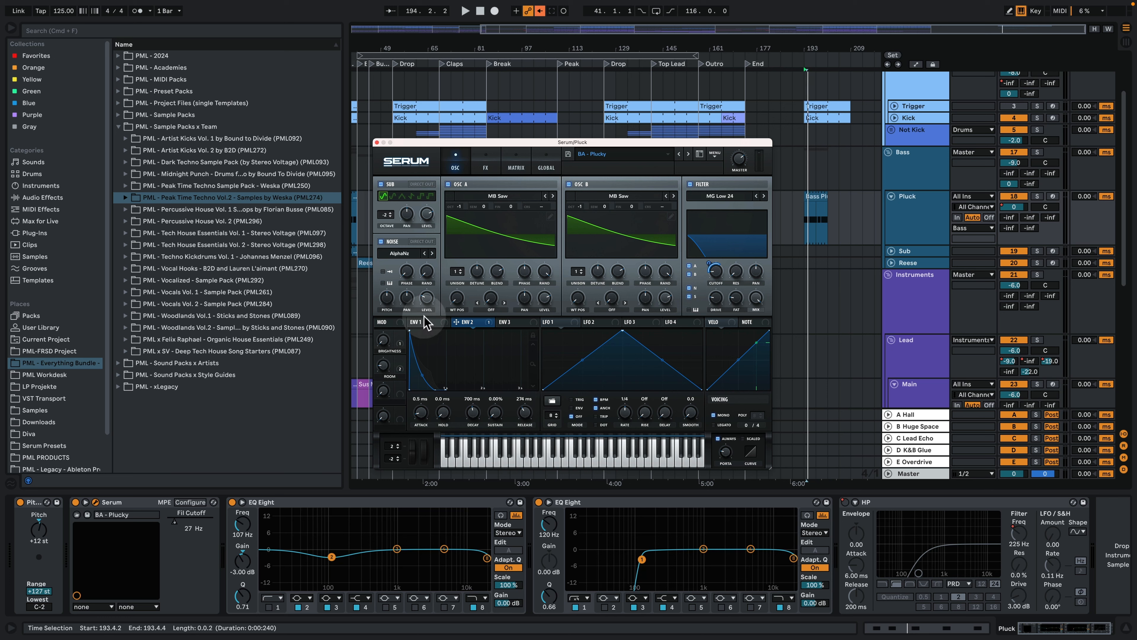
Step: Play the bass pluck with the kick and inspect the ENV 1 settings in Serum
{"action": "key", "text": "space"}
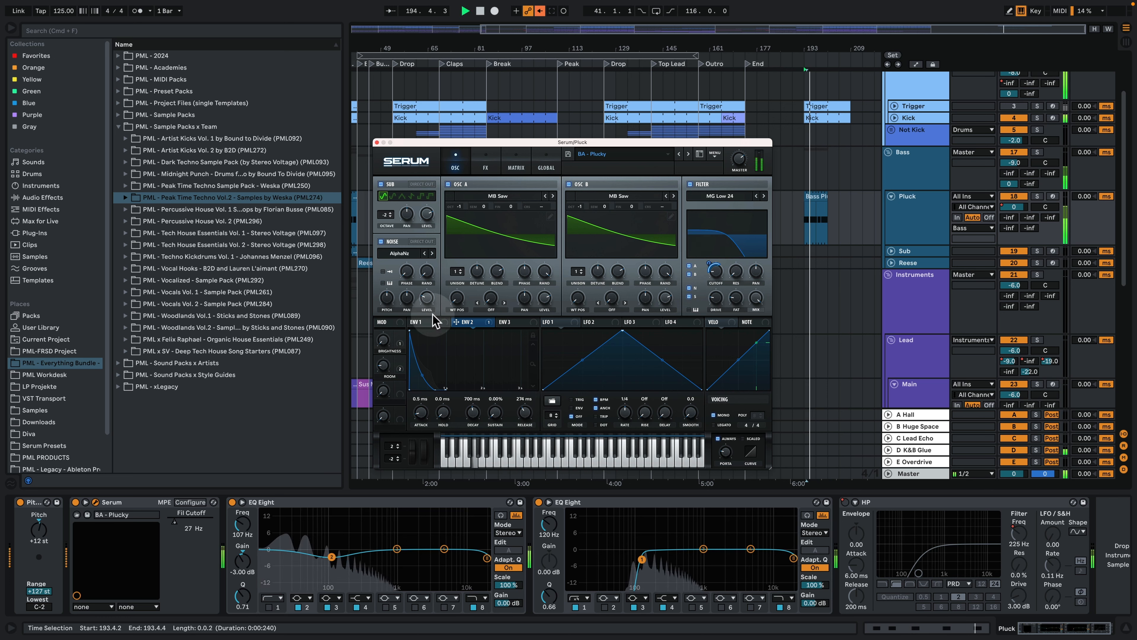
{"action": "left_click", "coordinate": [429, 323]}
{"action": "key", "text": "space"}
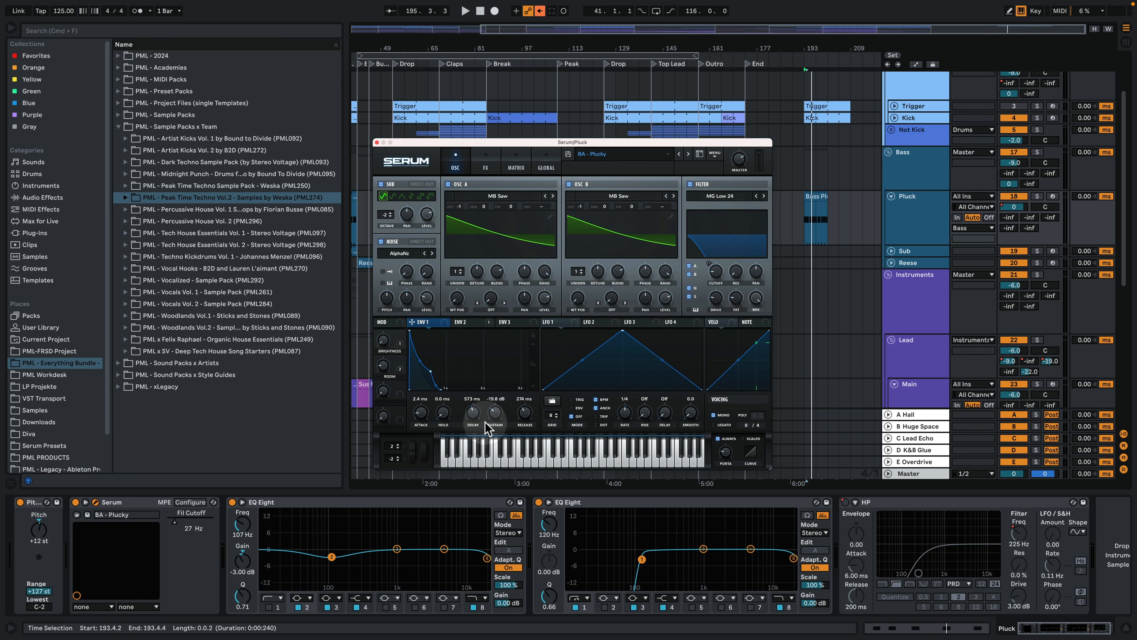
Step: Show the BA - Plucky effects and compare the pluck's sound with the reverb off and on, leaving it on
{"action": "left_click", "coordinate": [492, 165]}
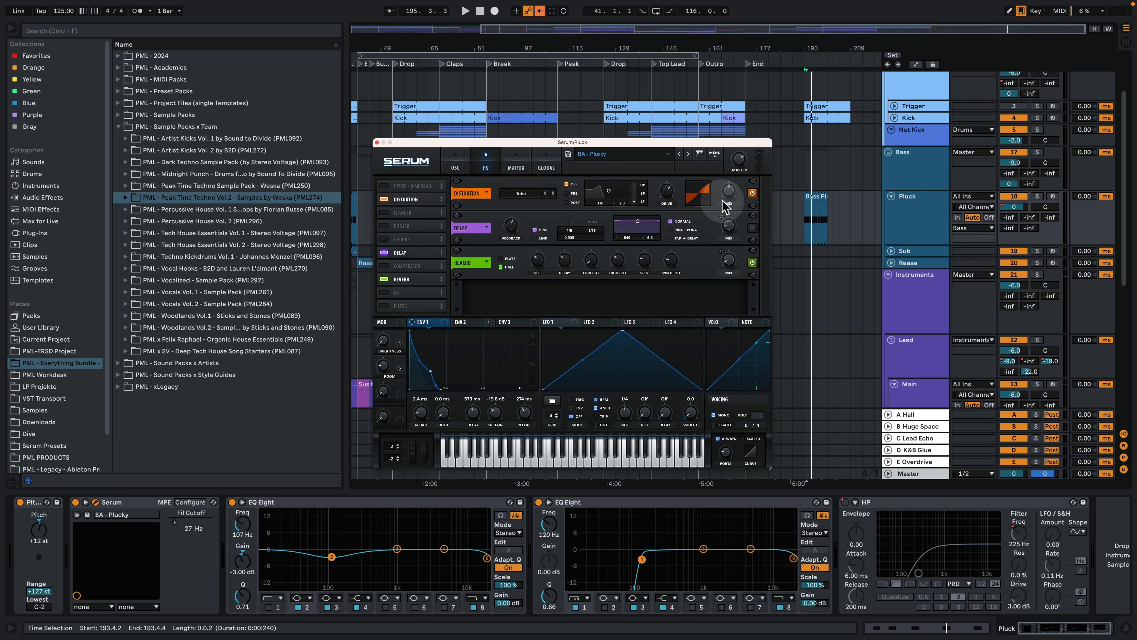
{"action": "key", "text": "space"}
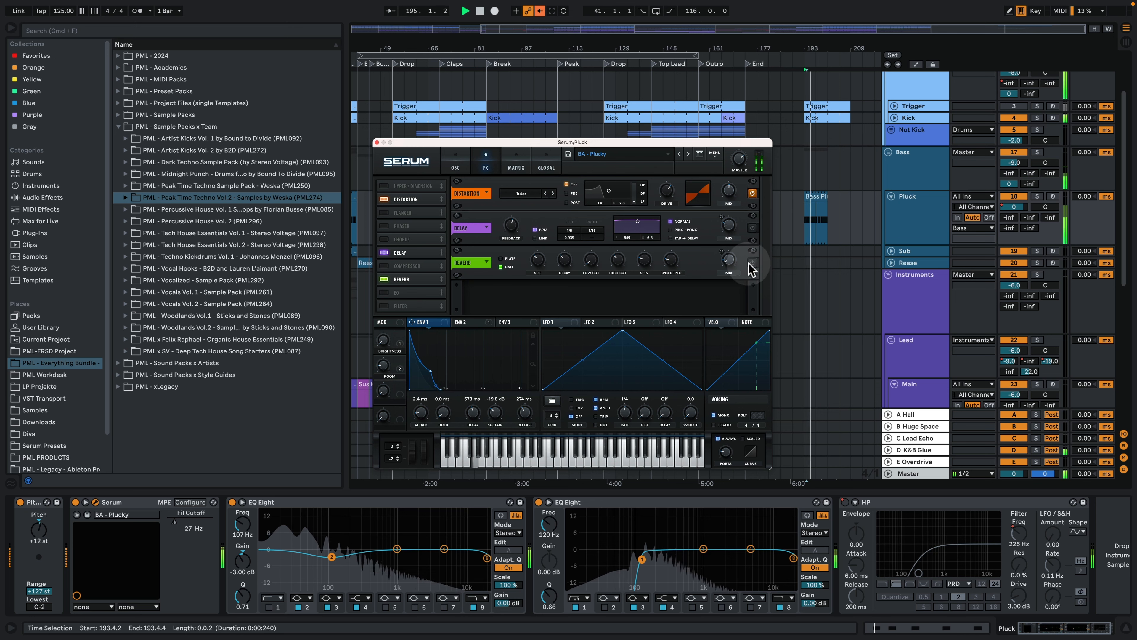
{"action": "key", "text": "space"}
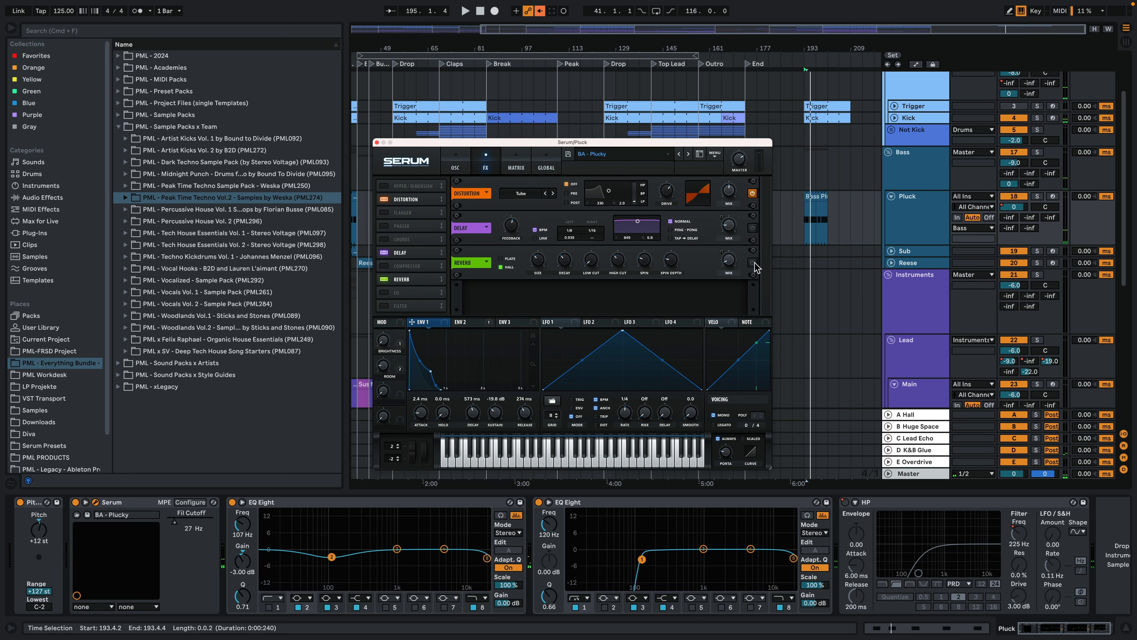
{"action": "key", "text": "space"}
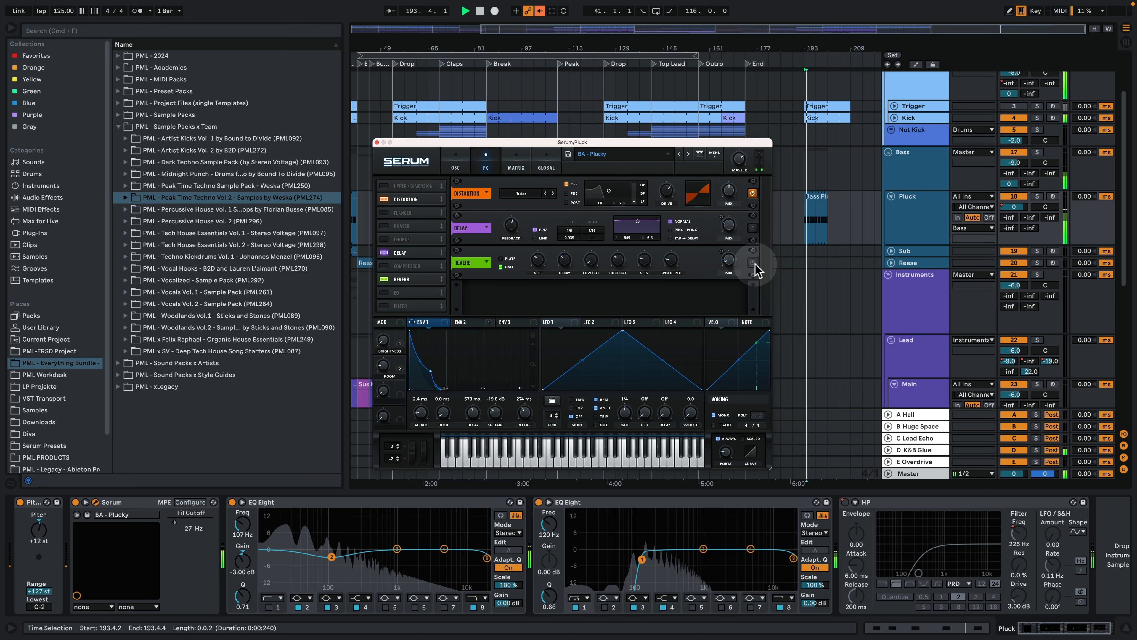
{"action": "left_click", "coordinate": [753, 263]}
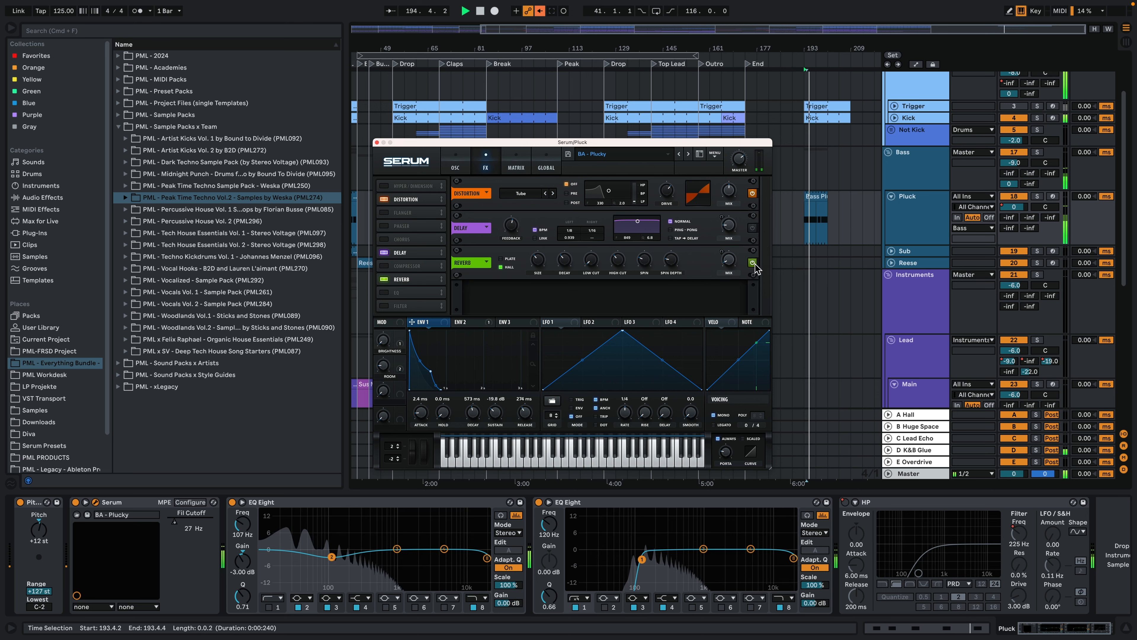
{"action": "key", "text": "space"}
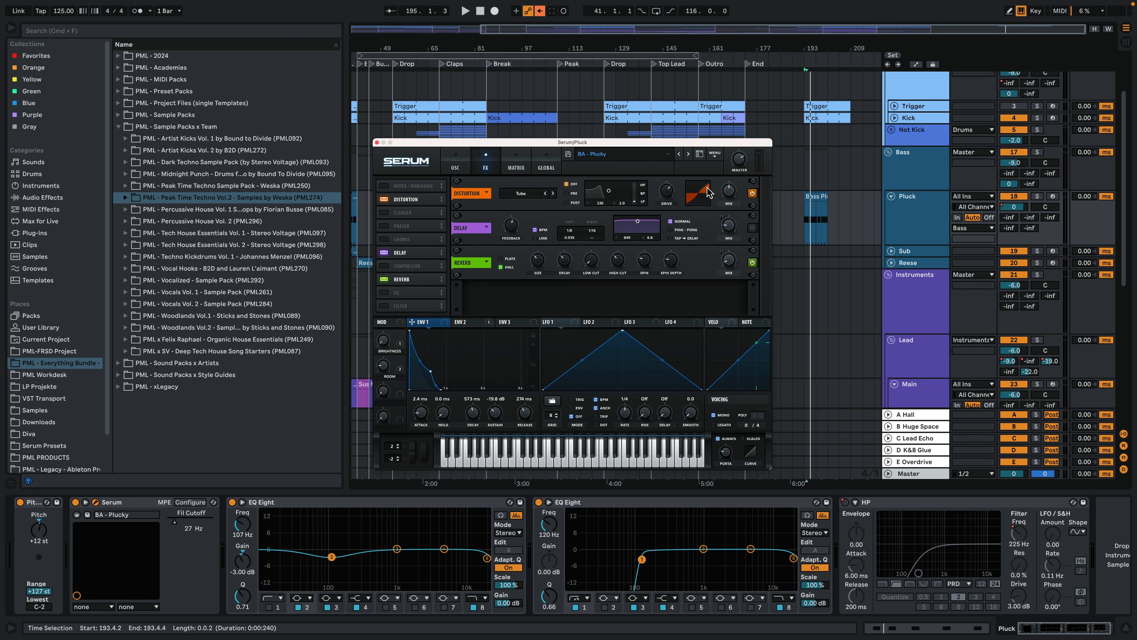
Step: Close the Serum window, play the kick and pluck at bar 193, and unfold the Sub track
{"action": "left_click", "coordinate": [376, 142]}
{"action": "key", "text": "space"}
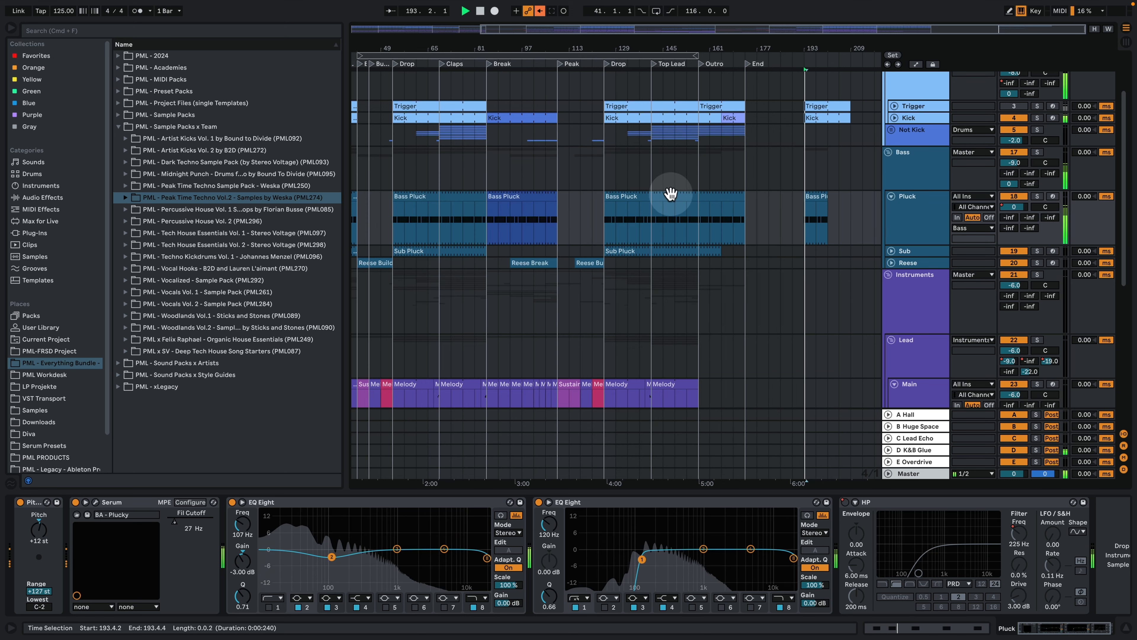
{"action": "left_click", "coordinate": [892, 251]}
{"action": "key", "text": "space"}
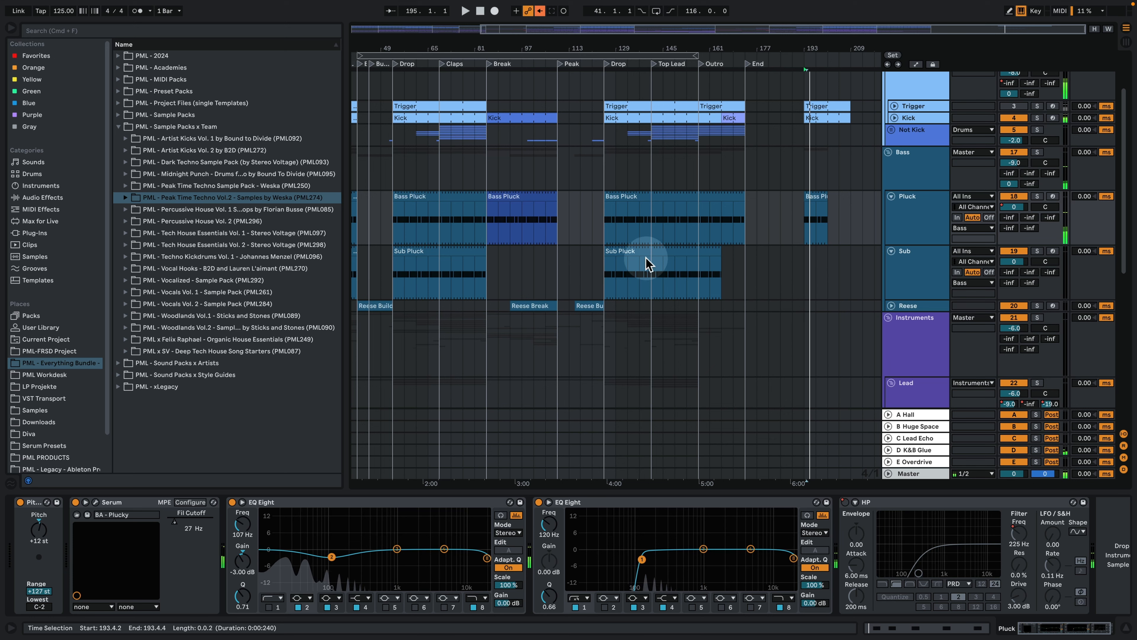
Step: Move bars 141 to 153 of the Sub Pluck clip to bar 193 on the Sub track
{"action": "left_click_drag", "start_coordinate": [650, 264], "coordinate": [686, 257]}
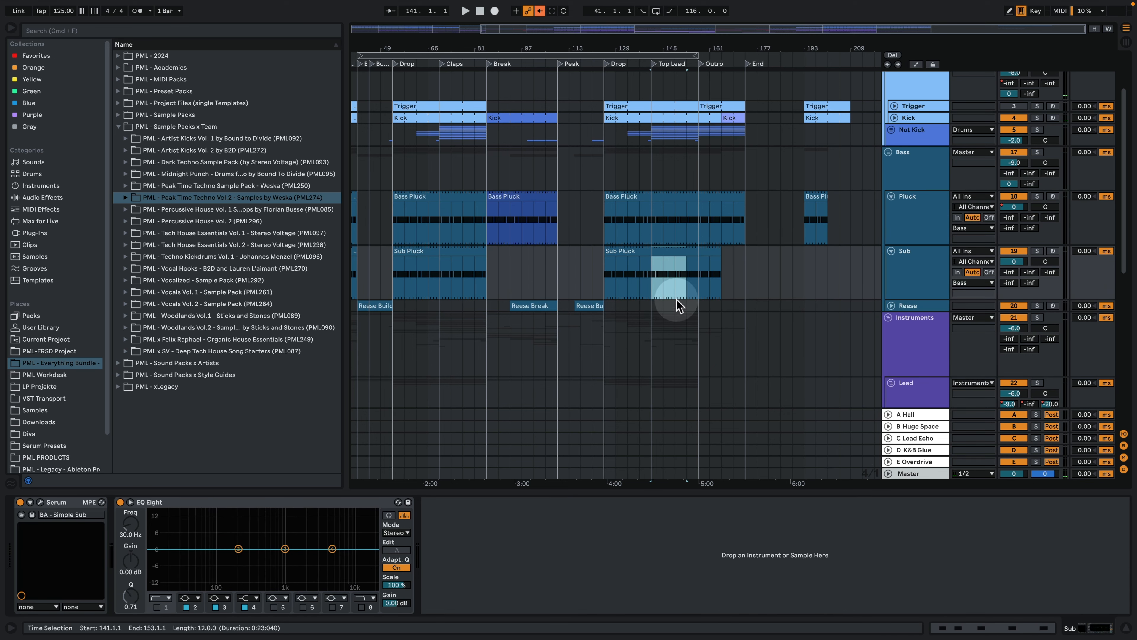
{"action": "left_click", "coordinate": [668, 252]}
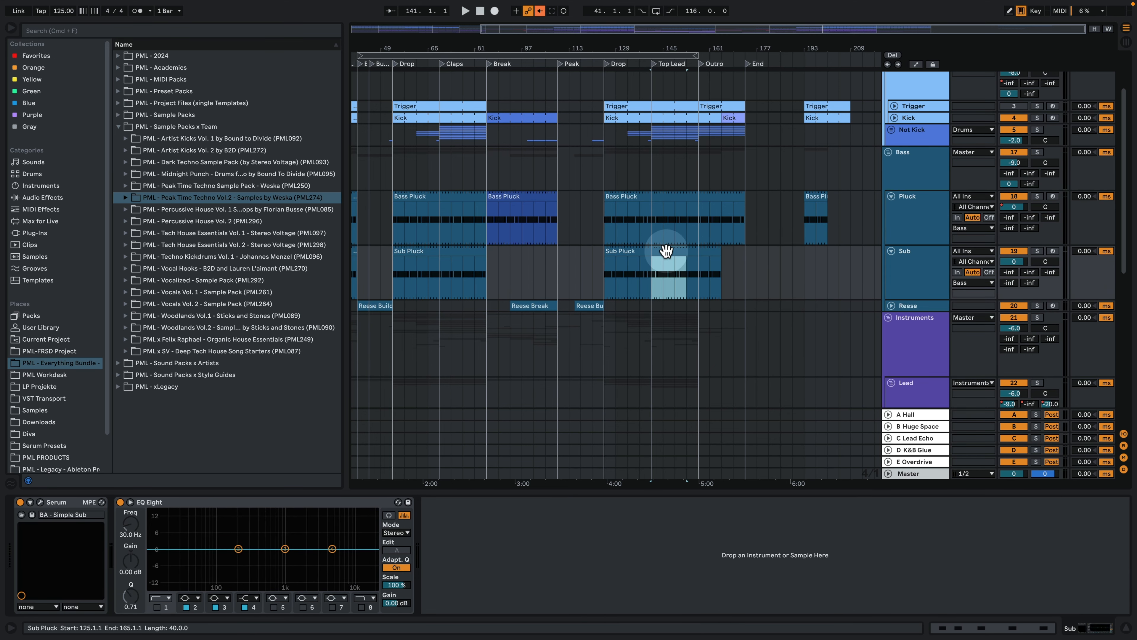
{"action": "left_click_drag", "start_coordinate": [667, 251], "coordinate": [821, 254]}
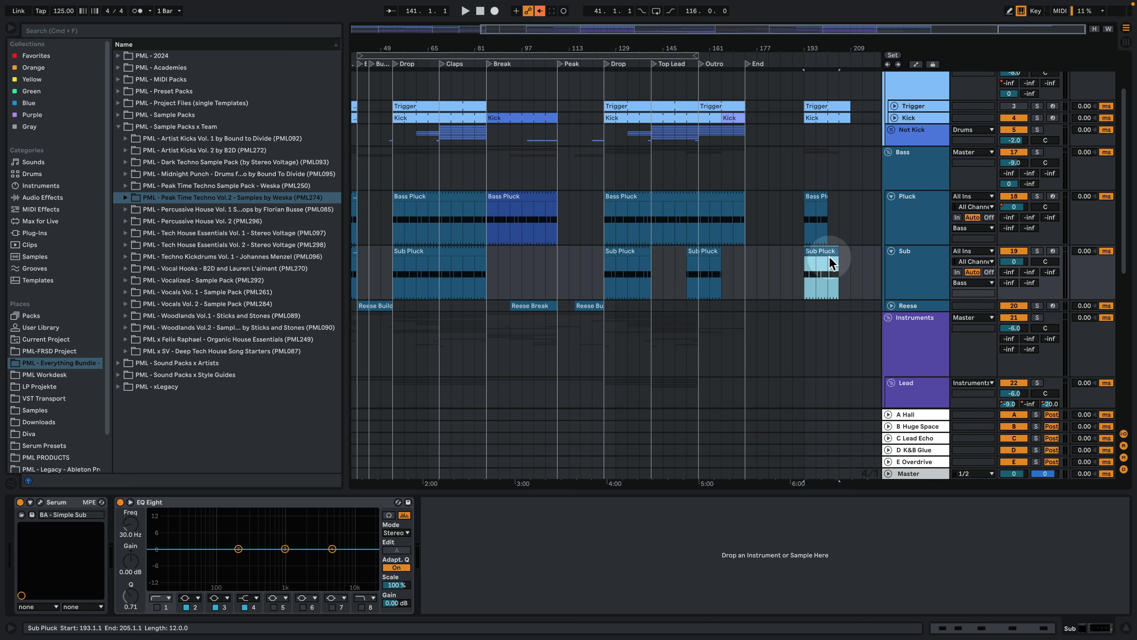
Step: Solo the Sub track, play its clip from bar 193 and select the track
{"action": "key", "text": "space"}
{"action": "left_click", "coordinate": [1037, 252]}
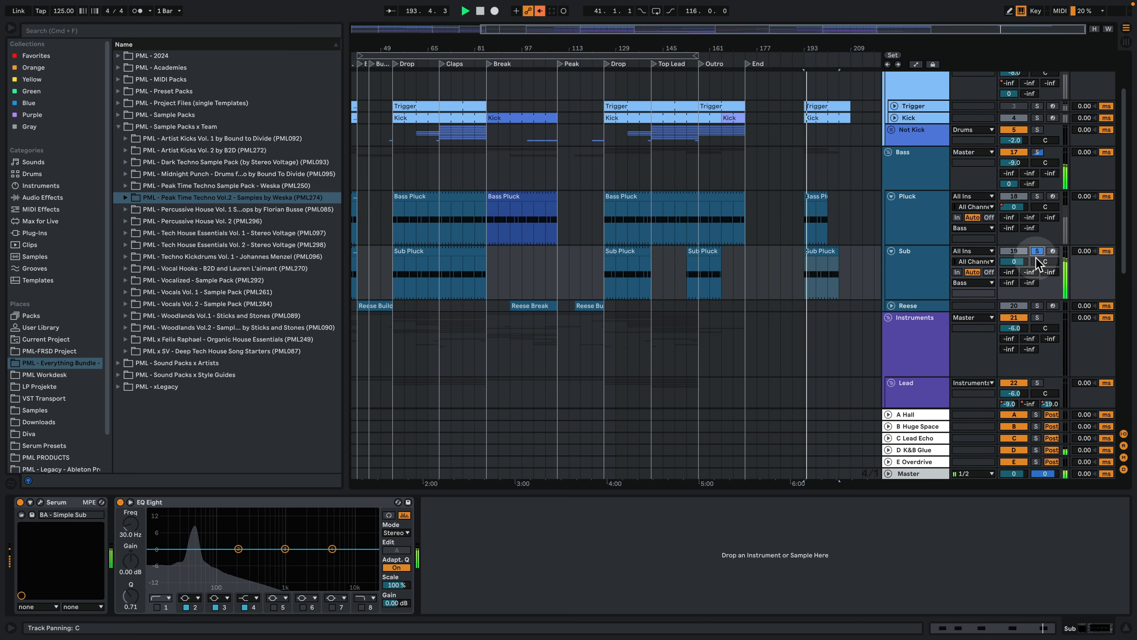
{"action": "mouse_move", "coordinate": [812, 48]}
{"action": "left_mouse_down"}
{"action": "mouse_move", "coordinate": [801, 123]}
{"action": "mouse_move", "coordinate": [799, 46]}
{"action": "left_mouse_up"}
{"action": "key", "text": "space"}
{"action": "left_click", "coordinate": [933, 254]}
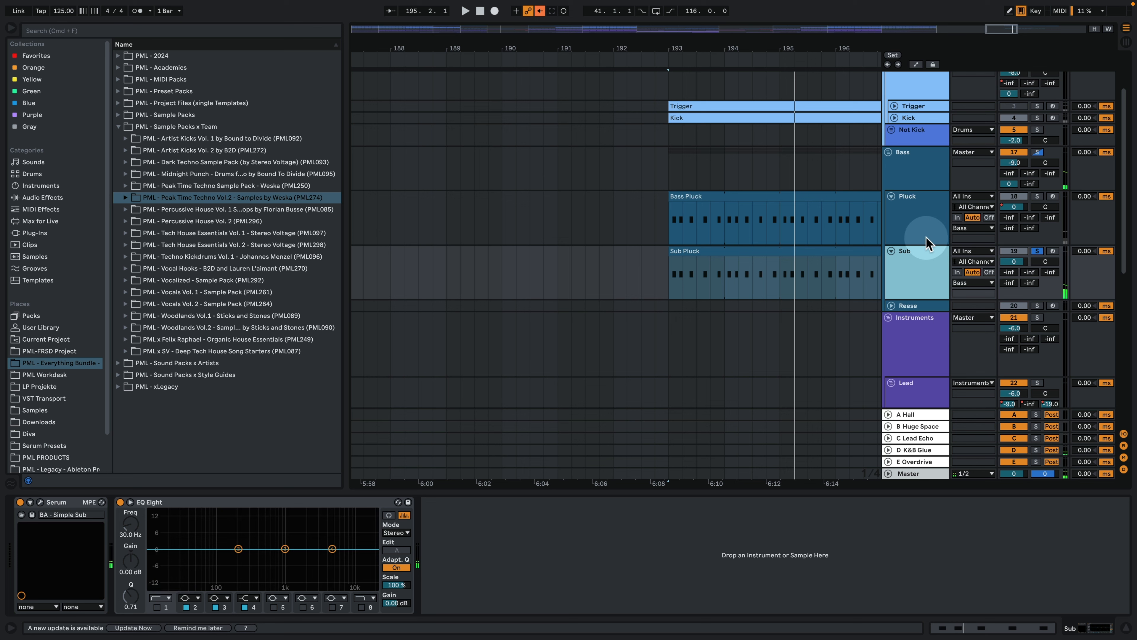
Step: Open the Sub track's Serum preset BA - Simple Sub, inspect its filter cutoff and ENV 1, and play the soloed sub
{"action": "left_click", "coordinate": [40, 502]}
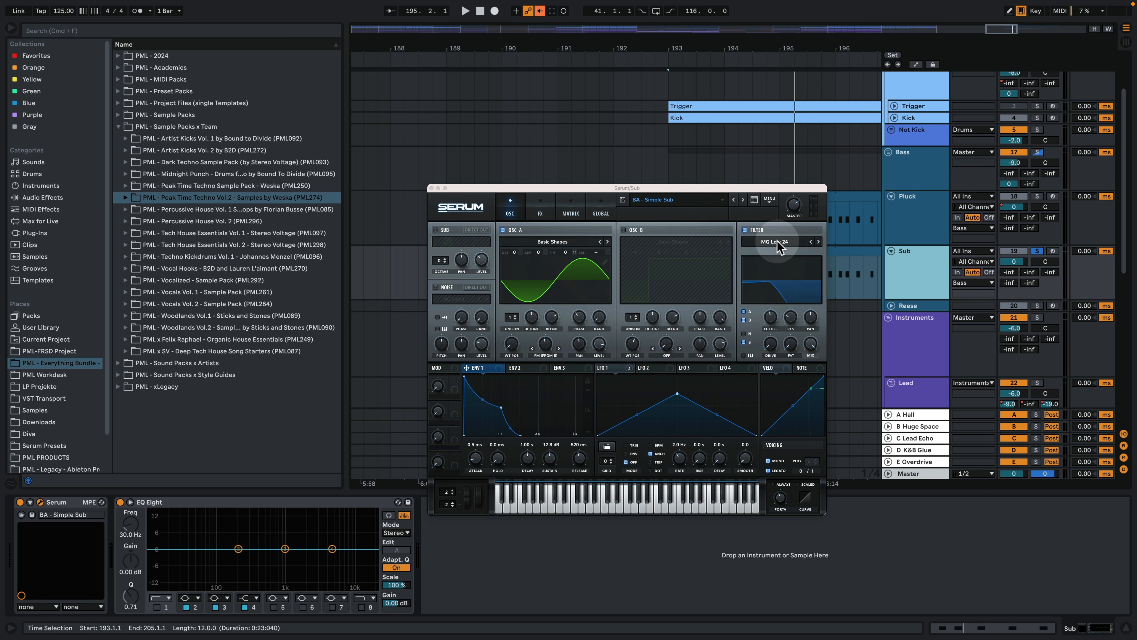
{"action": "left_click", "coordinate": [770, 319]}
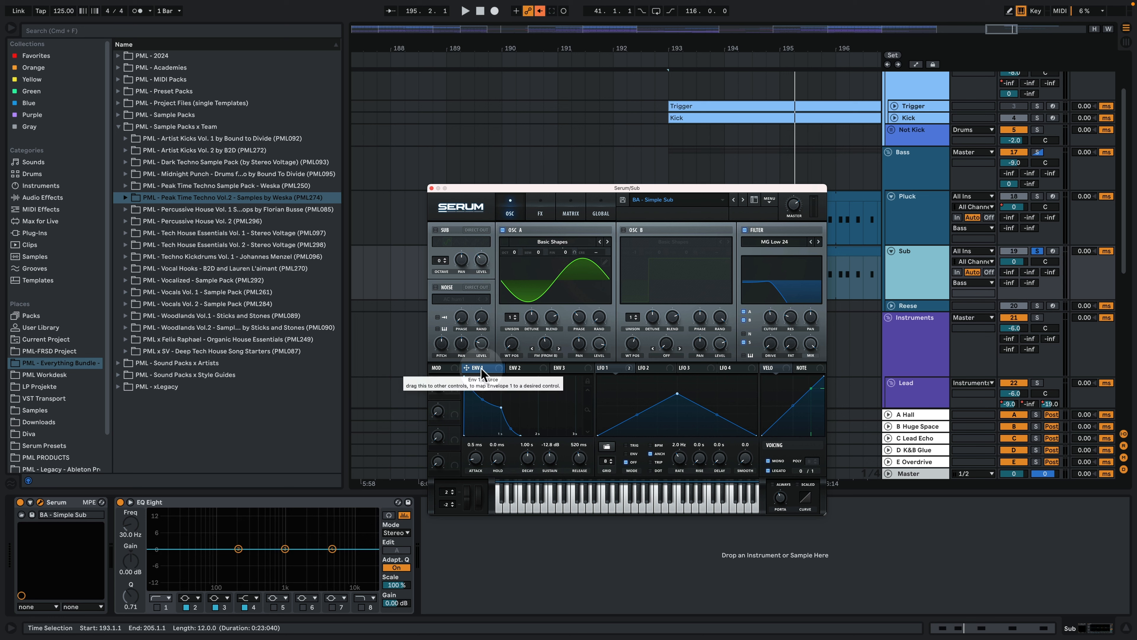
{"action": "key", "text": "space"}
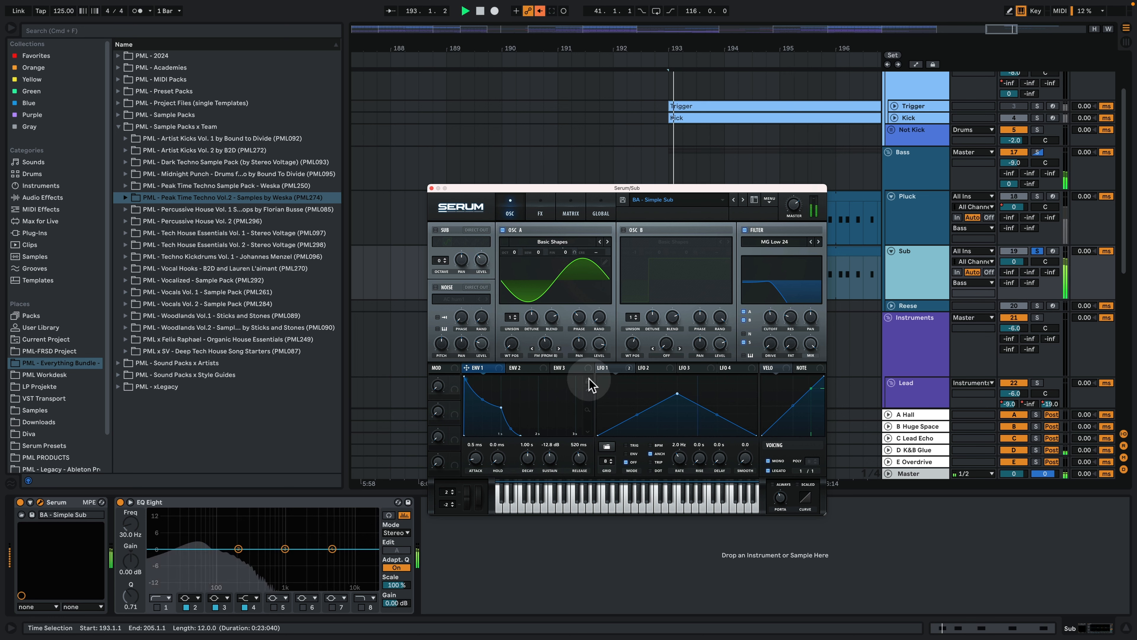
Step: Show the sub's Serum effects and audition the soloed sub with the distortion and the compressor bypassed in turn
{"action": "left_click", "coordinate": [537, 207]}
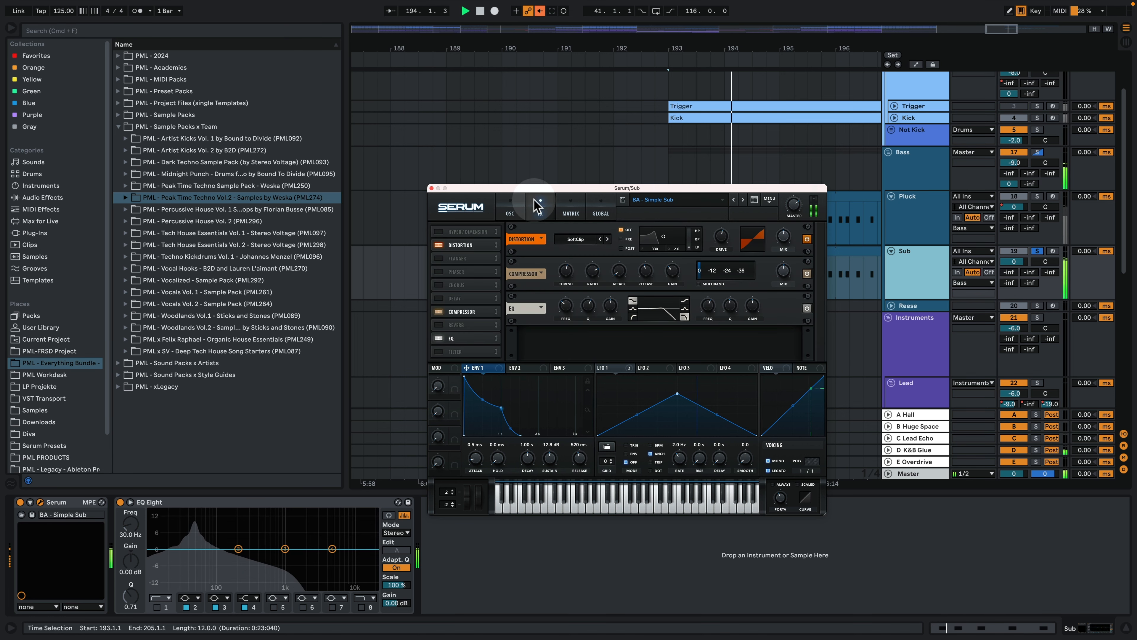
{"action": "left_click", "coordinate": [807, 240]}
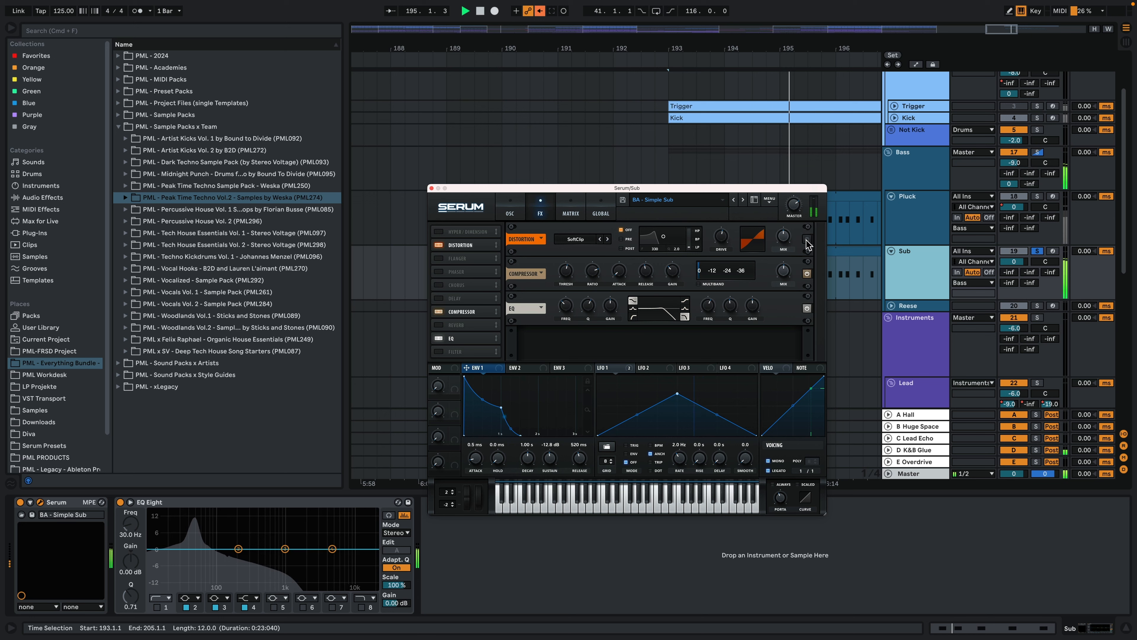
{"action": "left_click", "coordinate": [809, 274]}
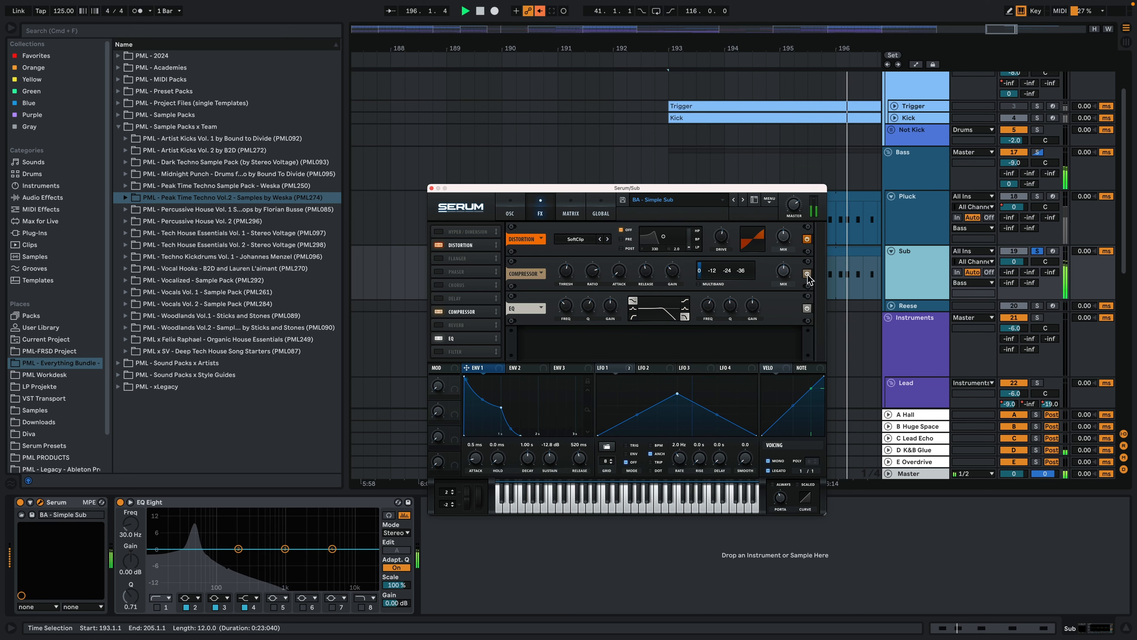
{"action": "left_click", "coordinate": [847, 284]}
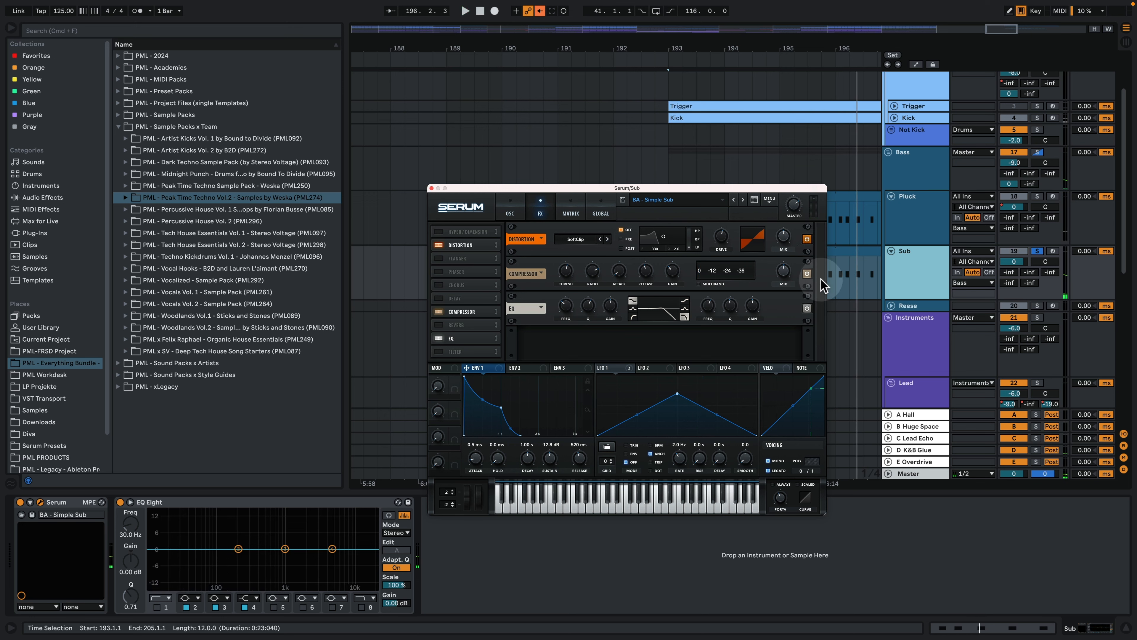
{"action": "key", "text": "space"}
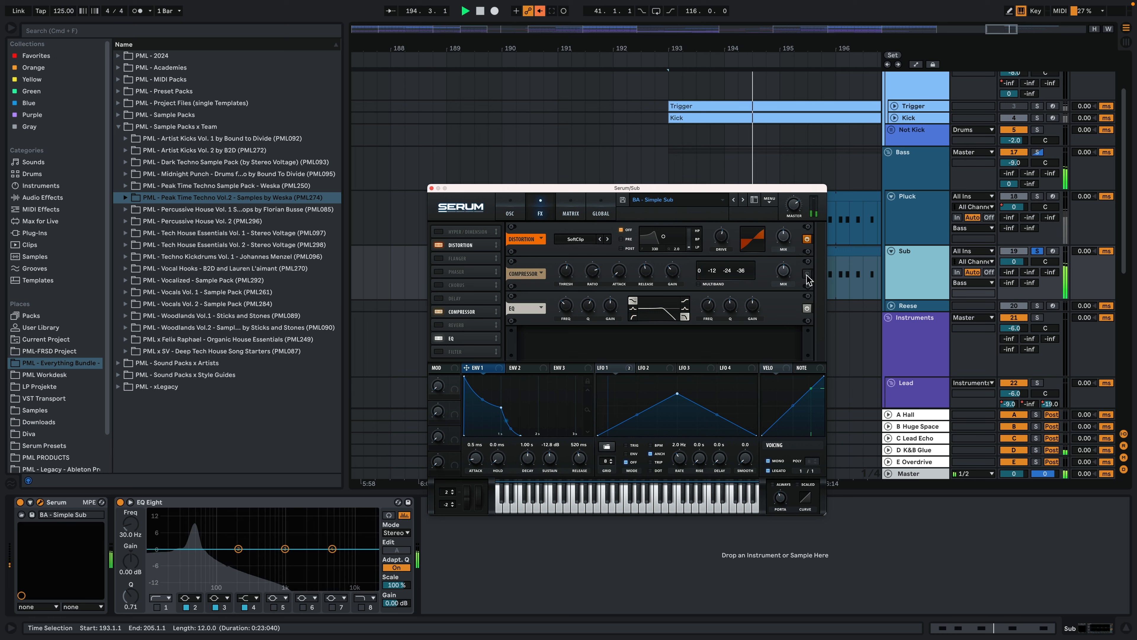
Step: Examine the Serum compressor's threshold and gain and compare the playing sub with the compressor off and on
{"action": "left_click", "coordinate": [581, 276]}
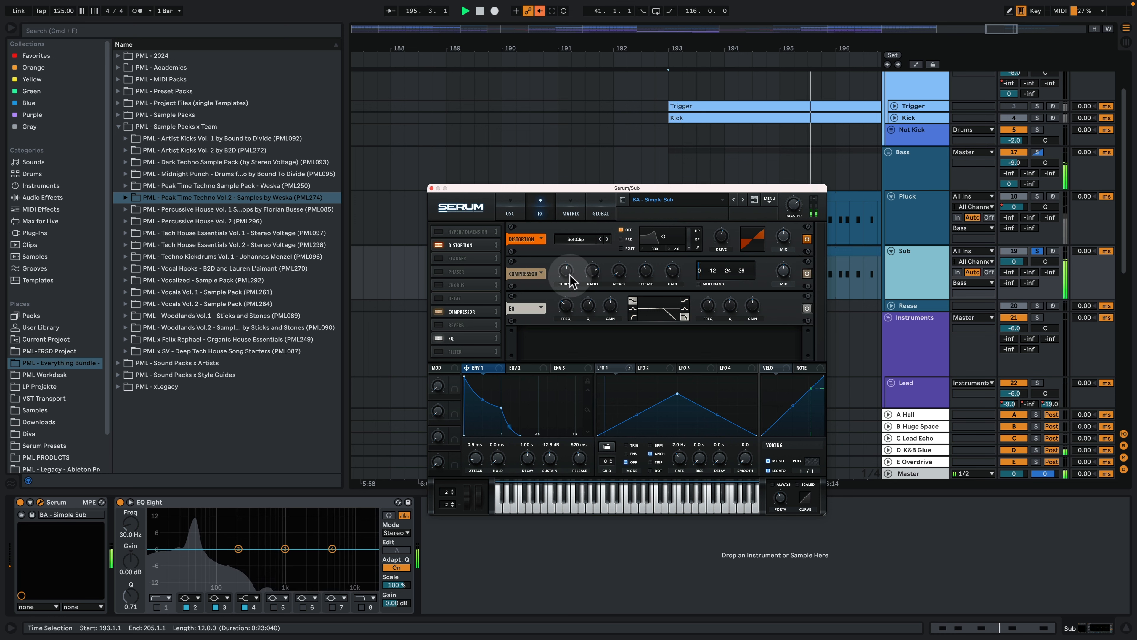
{"action": "left_click", "coordinate": [696, 281]}
{"action": "left_click", "coordinate": [671, 274]}
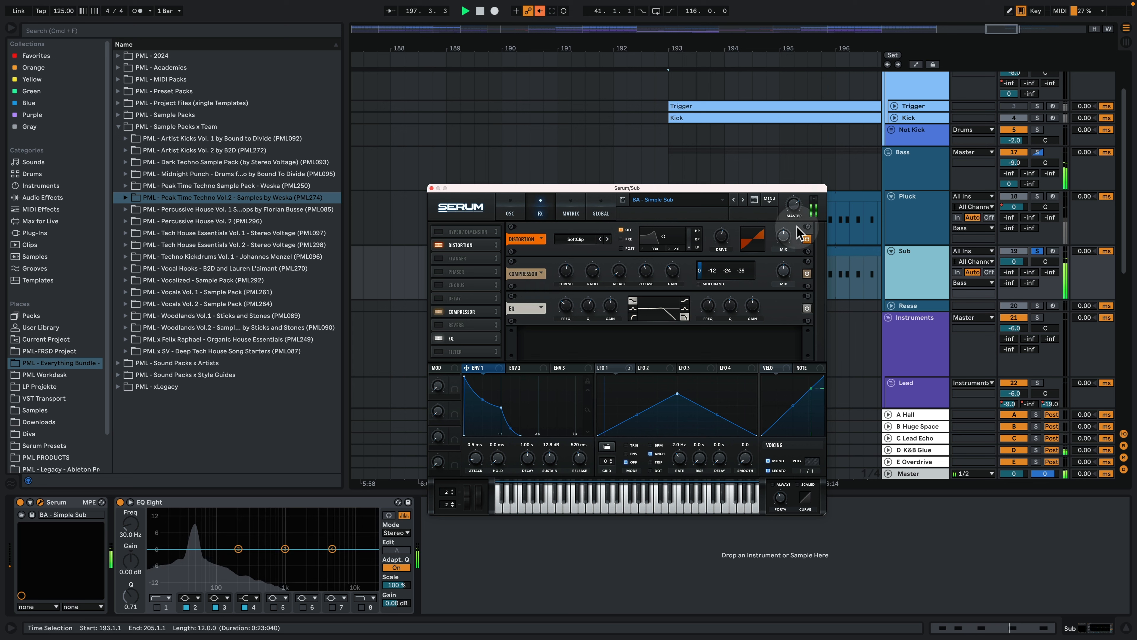
{"action": "left_click", "coordinate": [807, 274]}
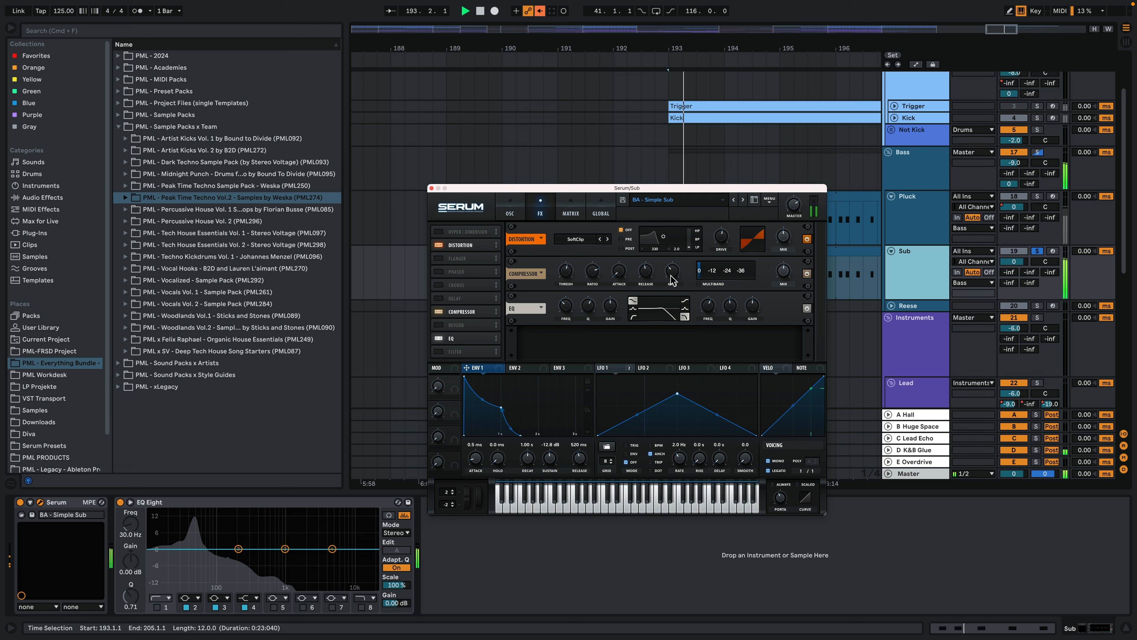
Step: Return Serum to its oscillator view, close the plug-in window and stop playback
{"action": "left_click", "coordinate": [509, 210]}
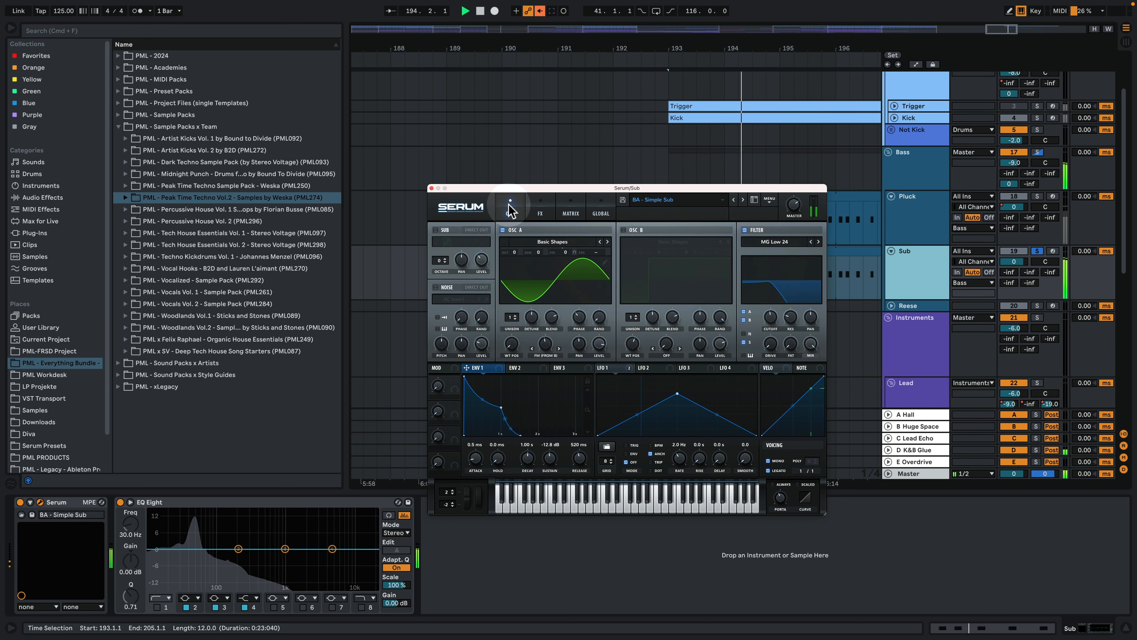
{"action": "left_click", "coordinate": [432, 188]}
{"action": "key", "text": "space"}
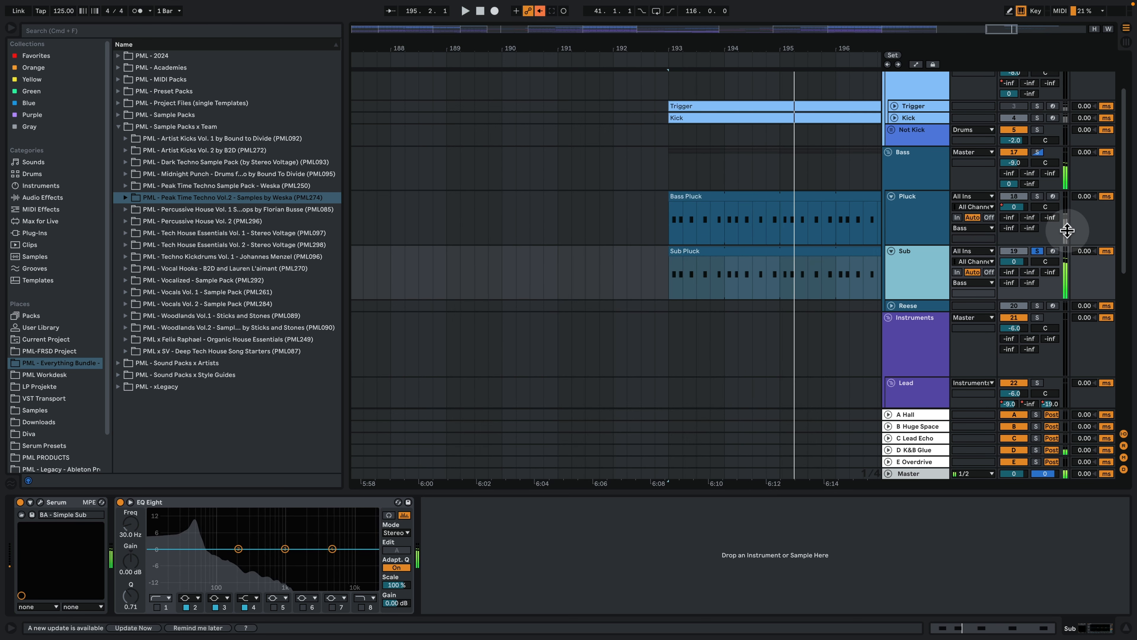
Step: Solo the Pluck and Kick tracks alongside the Sub and play all three together from bar 193
{"action": "left_click", "coordinate": [1037, 197]}
{"action": "key", "text": "space"}
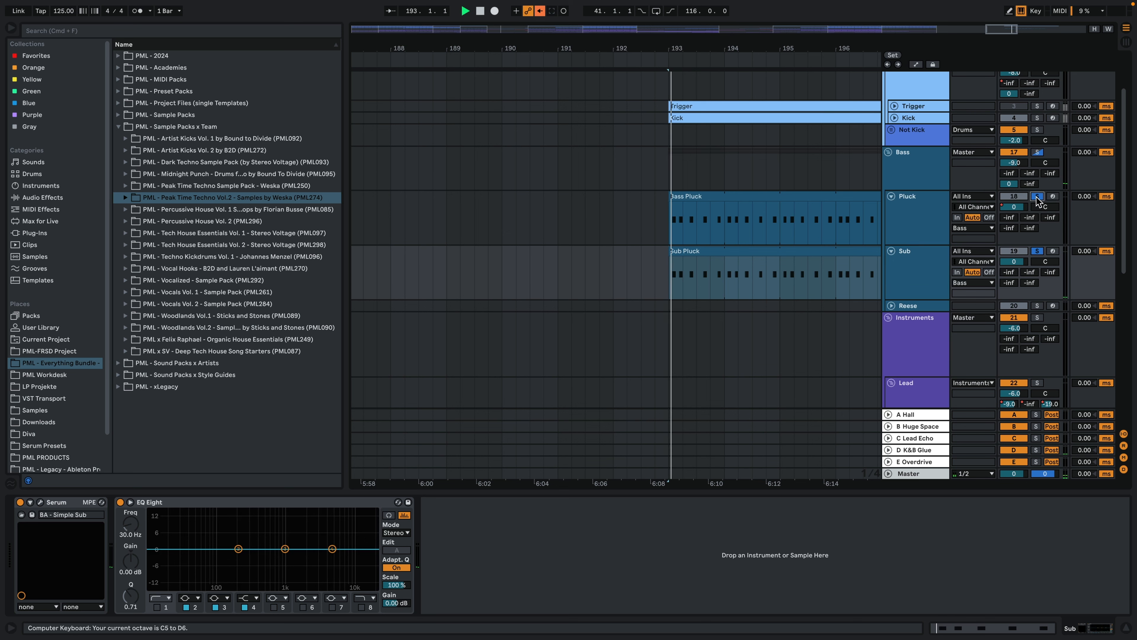
{"action": "scroll", "coordinate": [1039, 171], "scroll_direction": "up", "scroll_amount": 2}
{"action": "left_click", "coordinate": [1037, 162]}
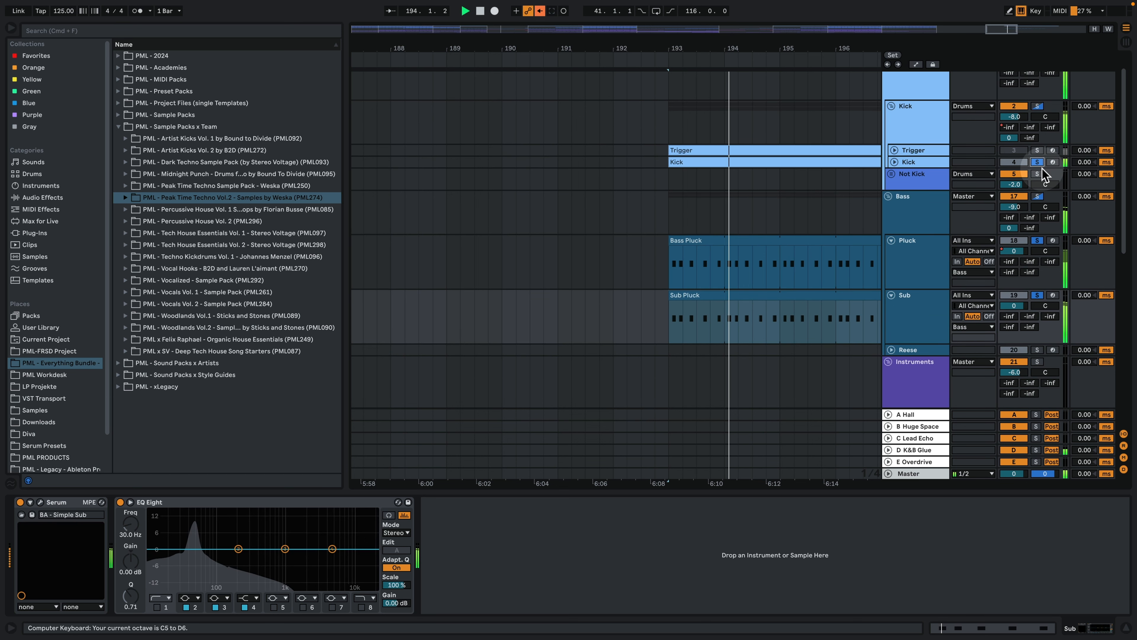
{"action": "left_click_drag", "start_coordinate": [804, 52], "coordinate": [591, 51]}
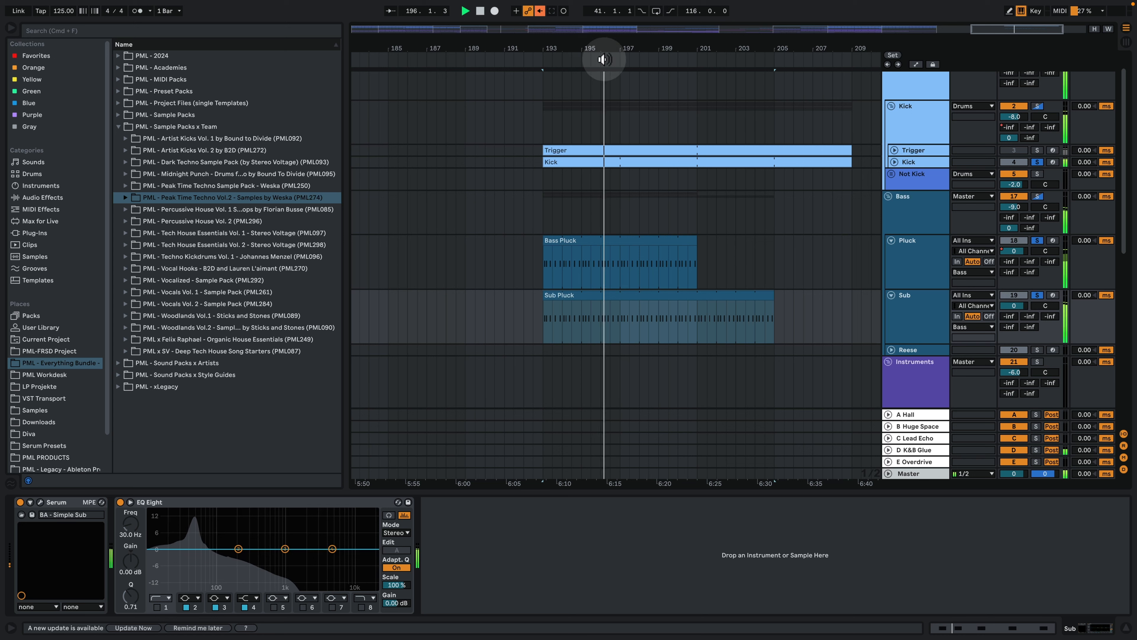
{"action": "key", "text": "space"}
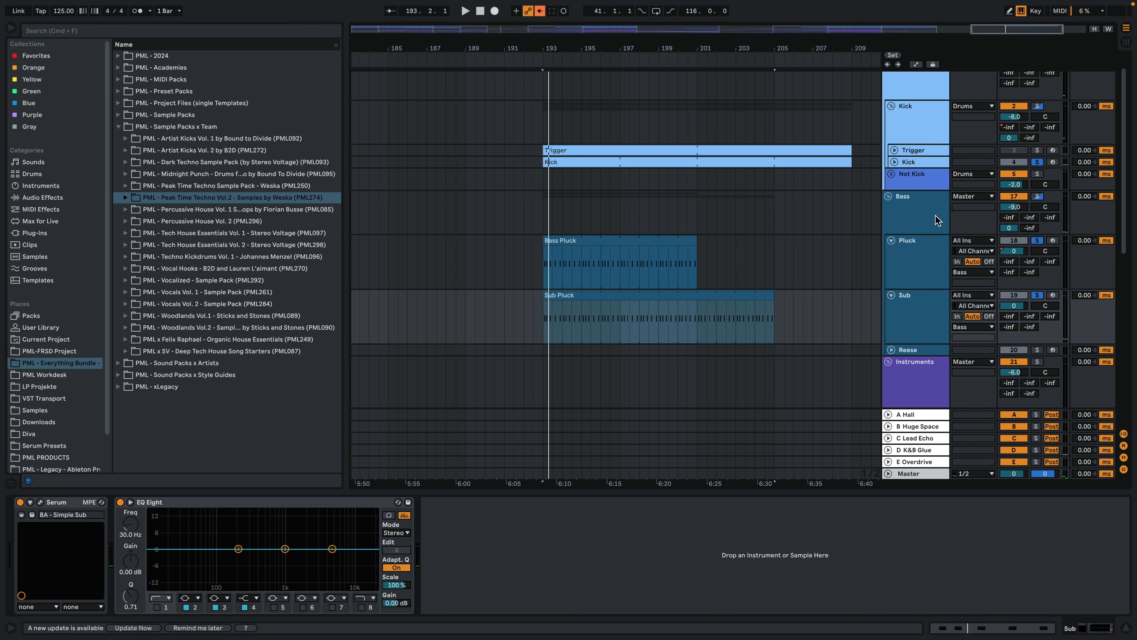
Step: Inspect the Bass group's sidechain Compressor and the Trigger track that feeds it
{"action": "left_click", "coordinate": [938, 220]}
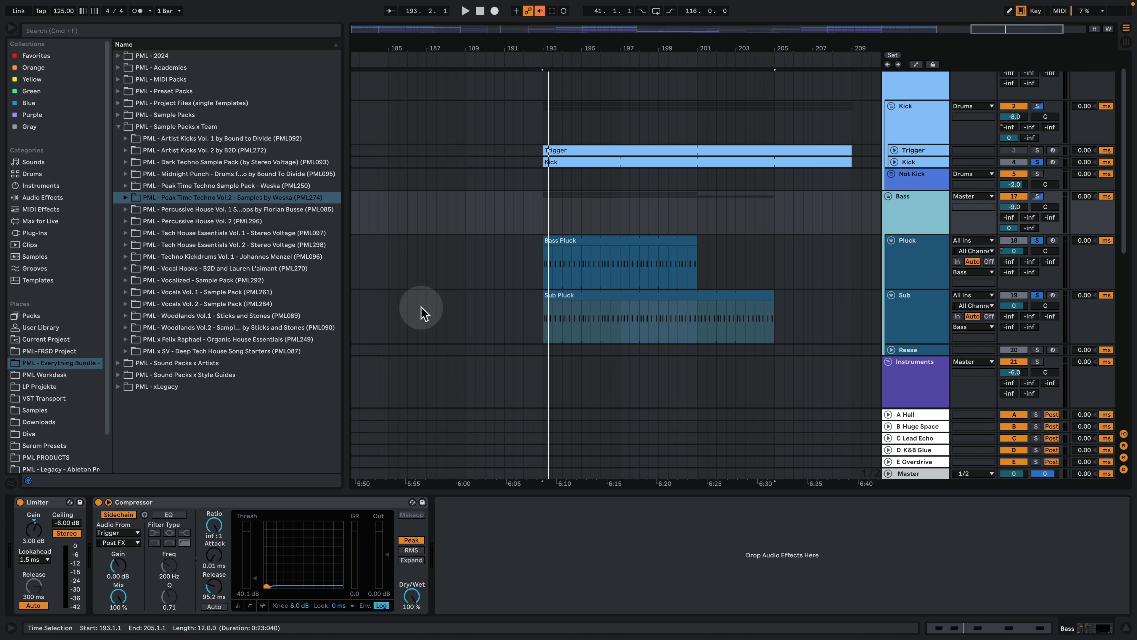
{"action": "left_click", "coordinate": [565, 151]}
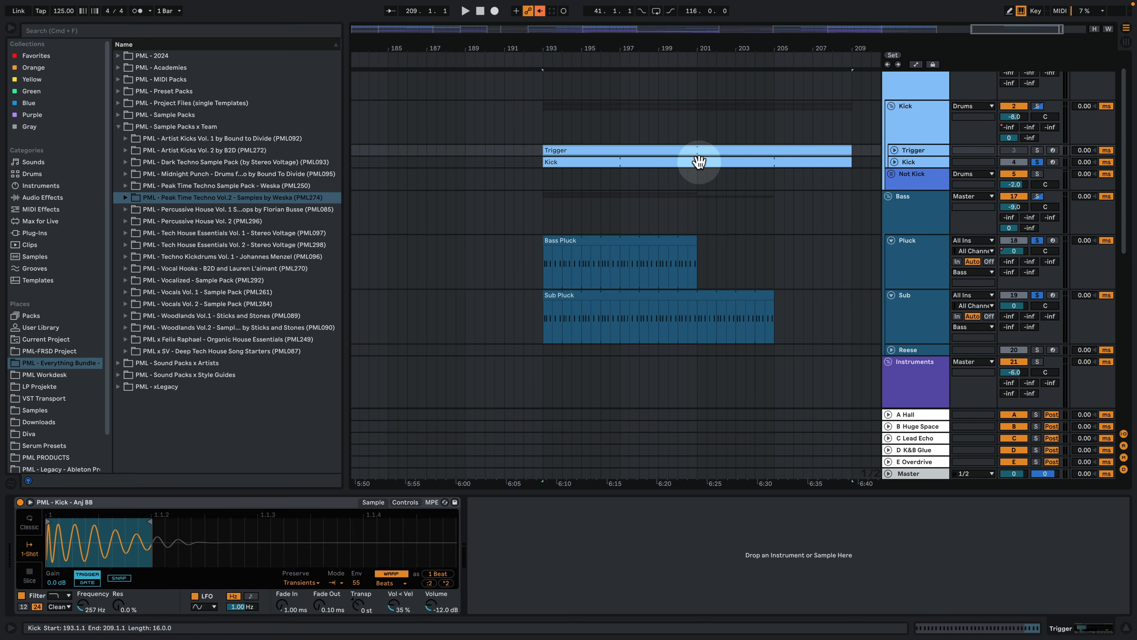
{"action": "left_click", "coordinate": [921, 198]}
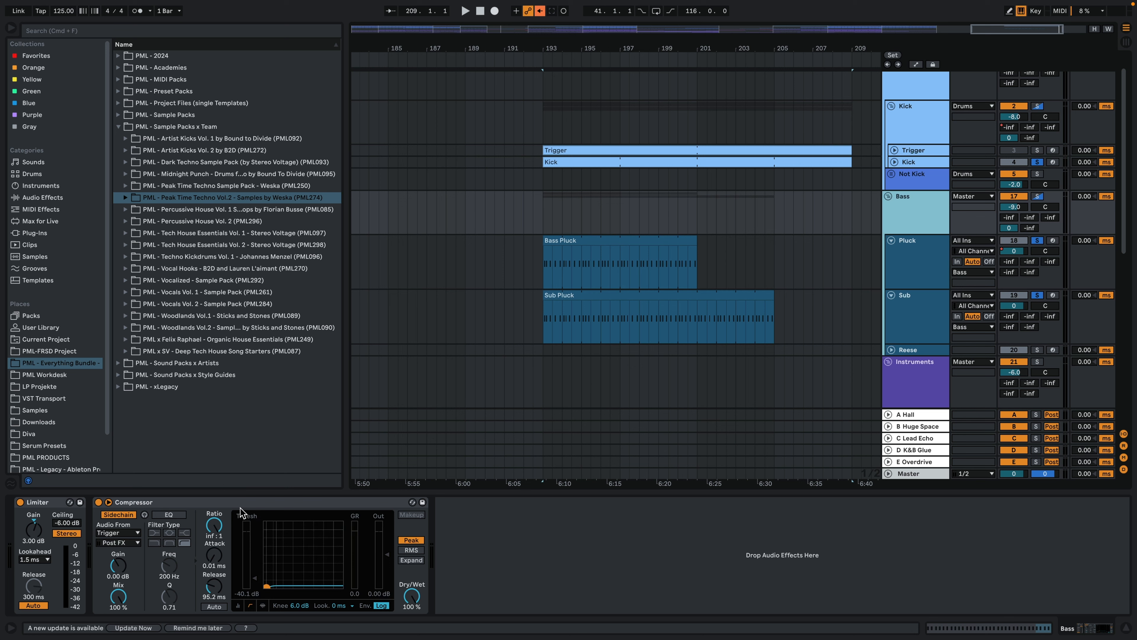
Step: Play from bar 193 and compare the bass with the group's sidechain Compressor bypassed and active
{"action": "key", "text": "space"}
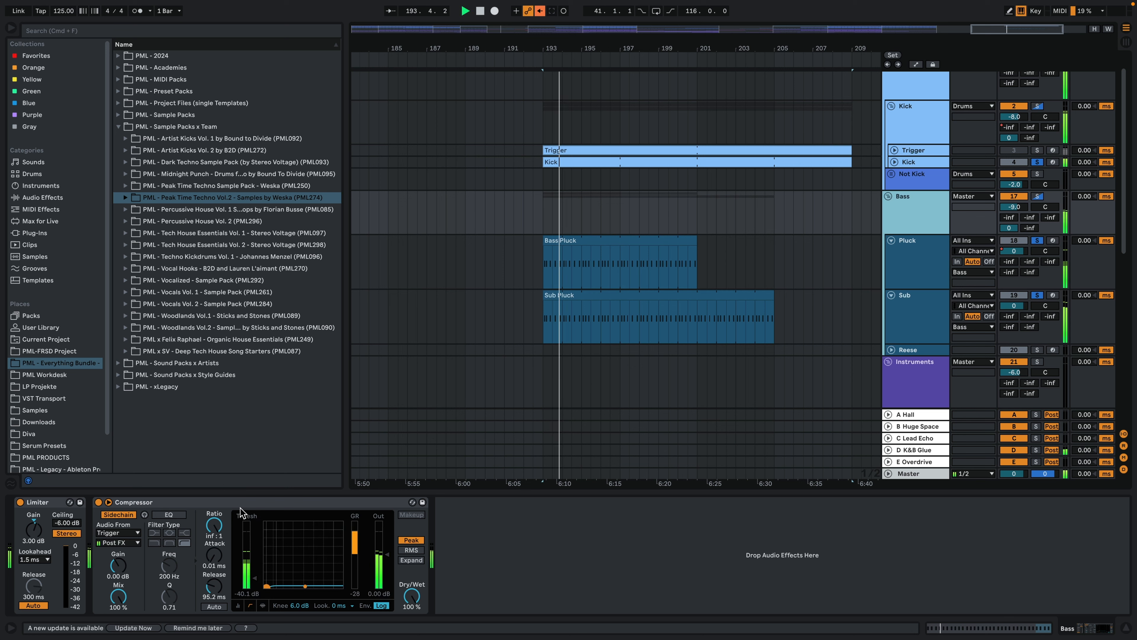
{"action": "left_click", "coordinate": [98, 502]}
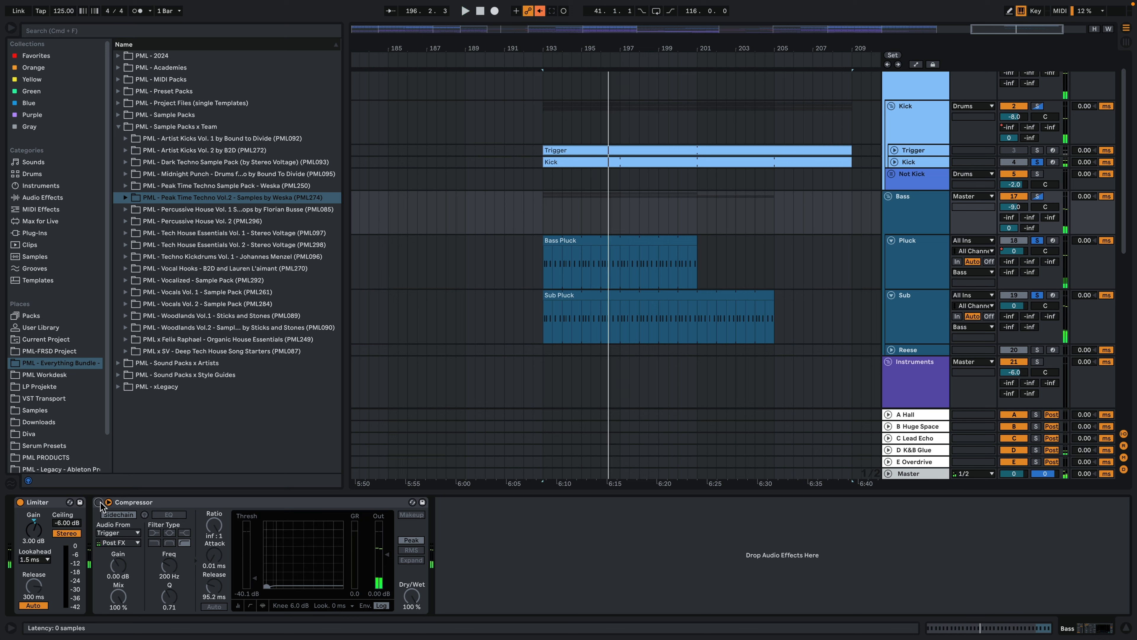
{"action": "left_click", "coordinate": [98, 502]}
{"action": "key", "text": "space"}
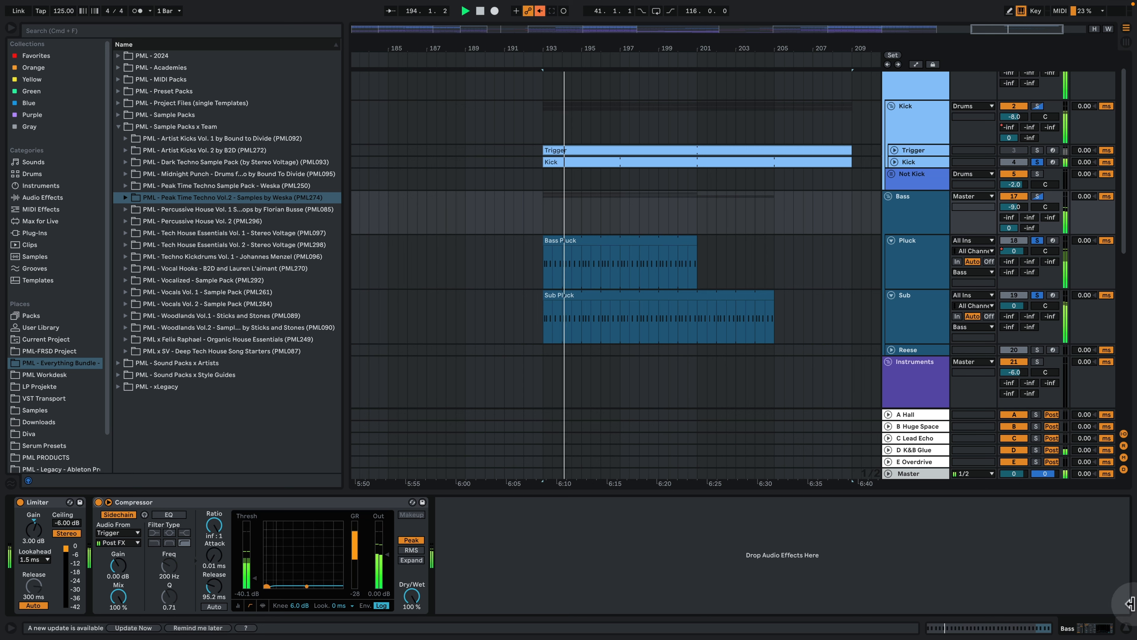
Step: Solo the D K&B Glue return, play from bar 193 and show the return's device chain
{"action": "left_click", "coordinate": [1125, 628]}
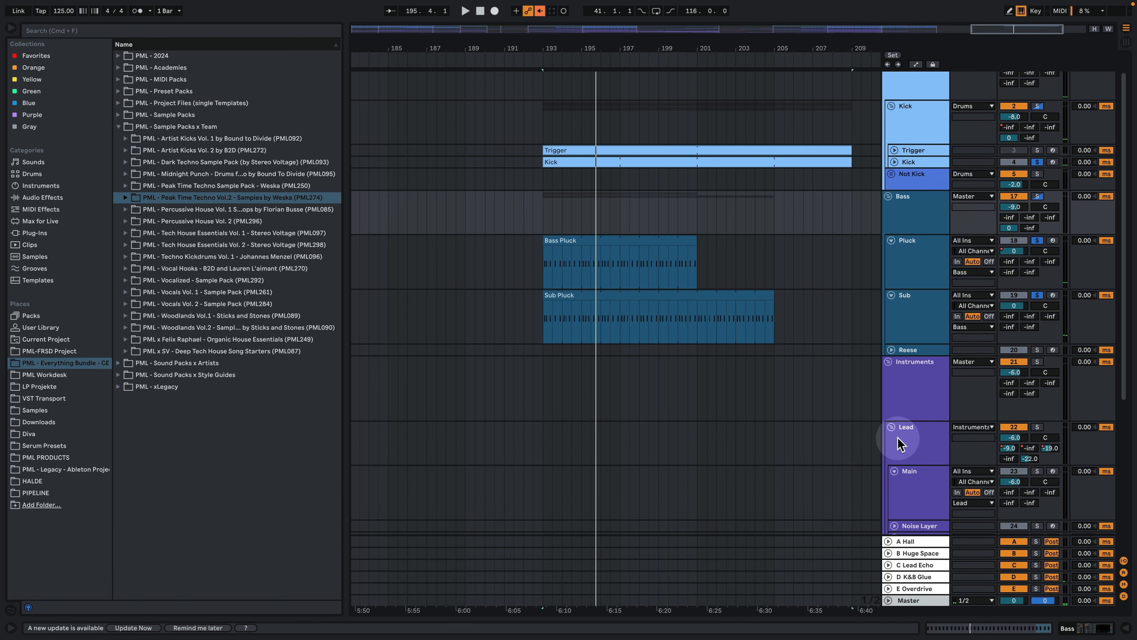
{"action": "left_click", "coordinate": [916, 578]}
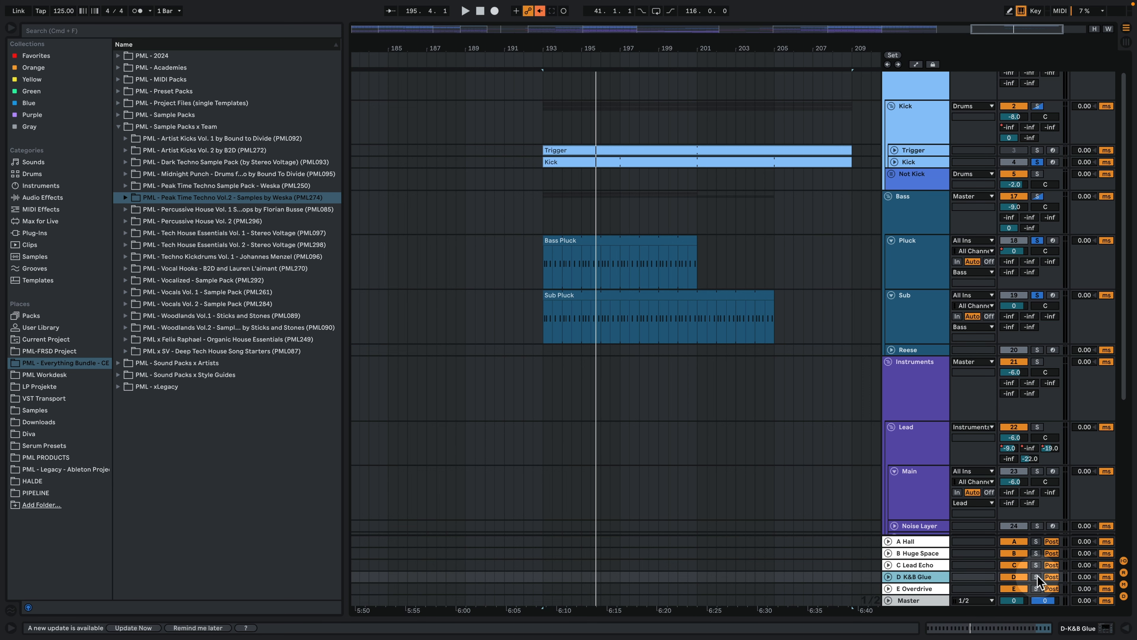
{"action": "left_click", "coordinate": [1036, 577]}
{"action": "key", "text": "space"}
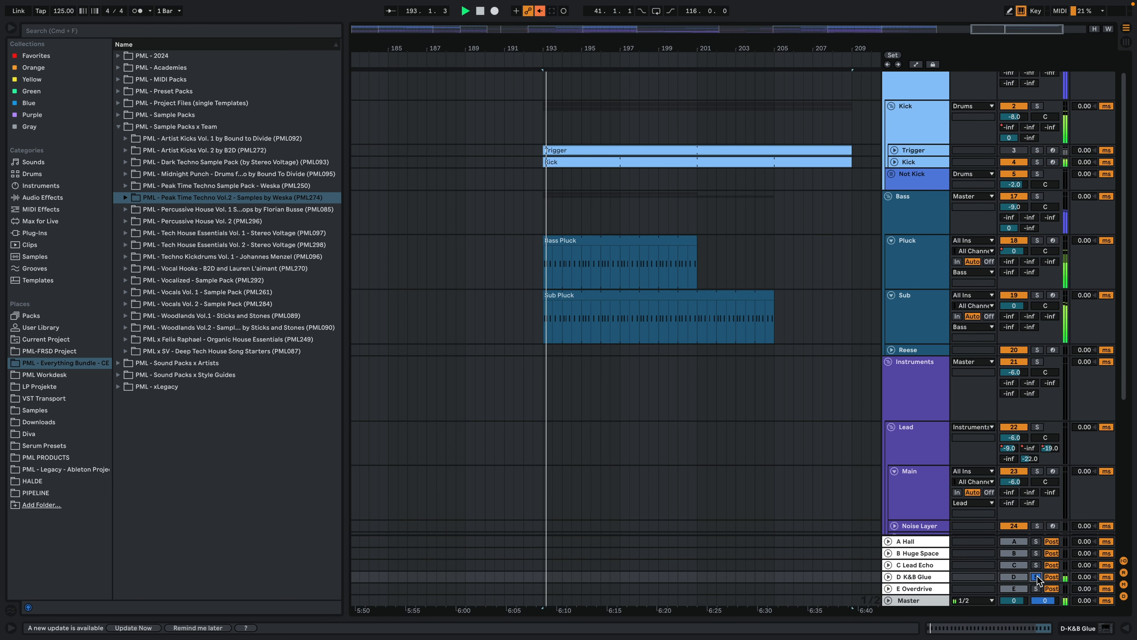
{"action": "double_click", "coordinate": [949, 577]}
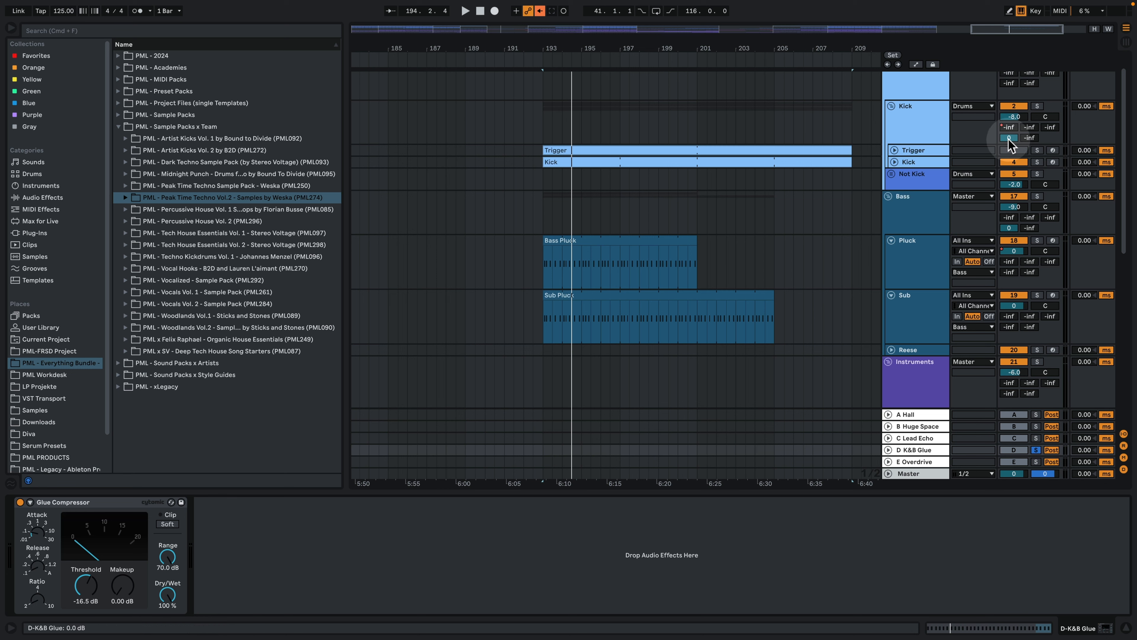
Step: Check the Kick and Bass groups' sends to the D K&B Glue return and reselect the return
{"action": "left_click", "coordinate": [916, 119]}
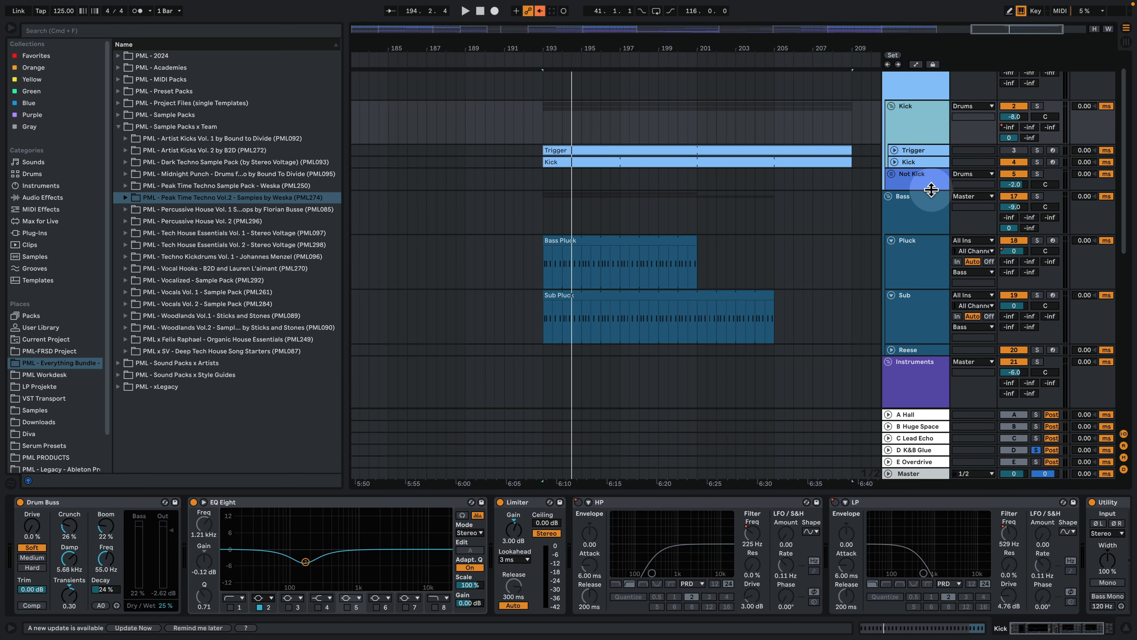
{"action": "left_click", "coordinate": [921, 223]}
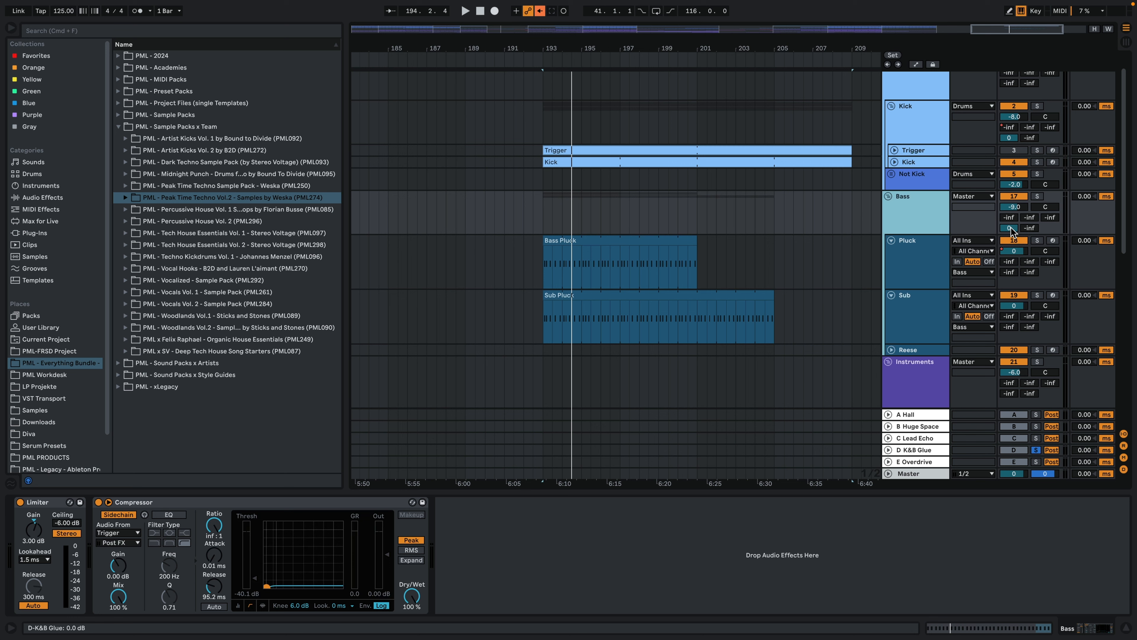
{"action": "left_click", "coordinate": [922, 450]}
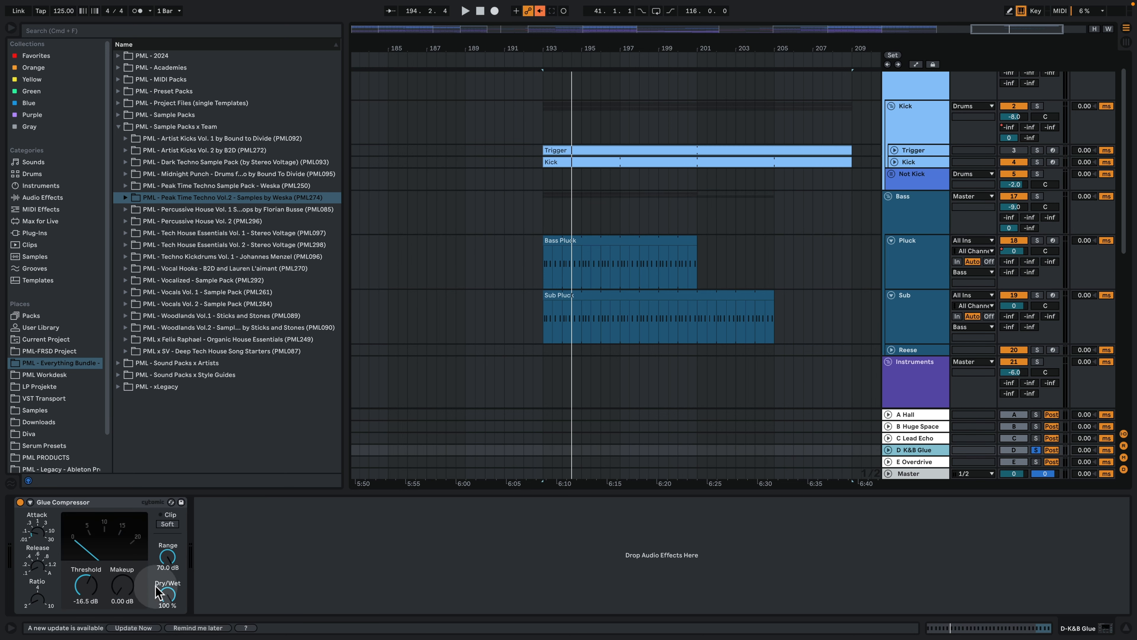
Step: Play from bar 193, compare the Glue Compressor bypassed and active, and unsolo the D K&B Glue return
{"action": "key", "text": "space"}
{"action": "left_click", "coordinate": [20, 501]}
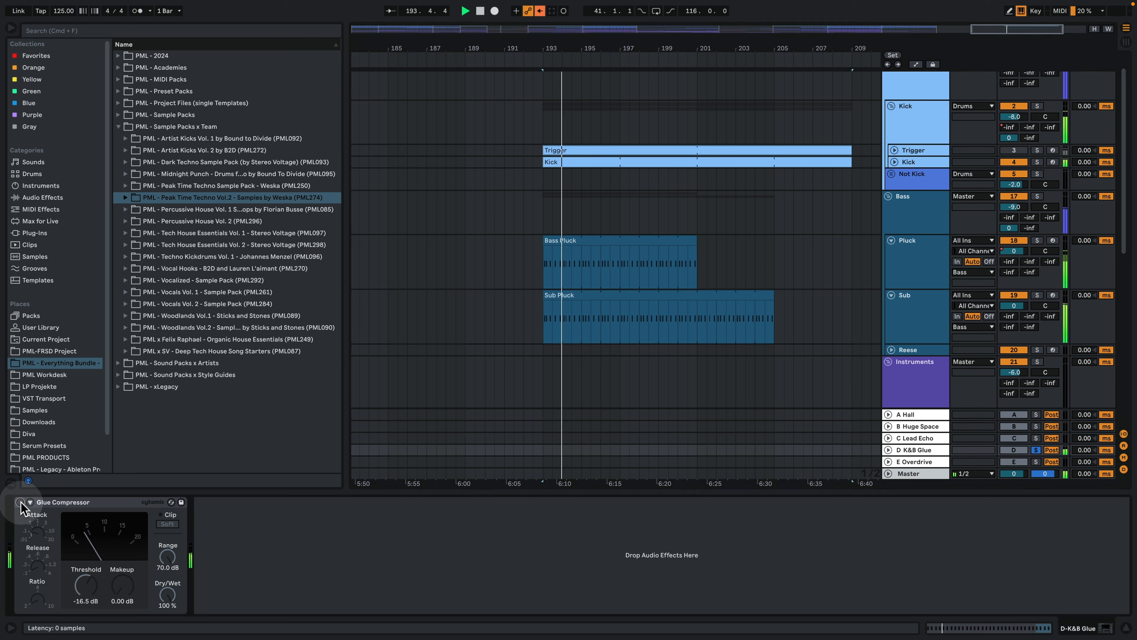
{"action": "left_click", "coordinate": [20, 501]}
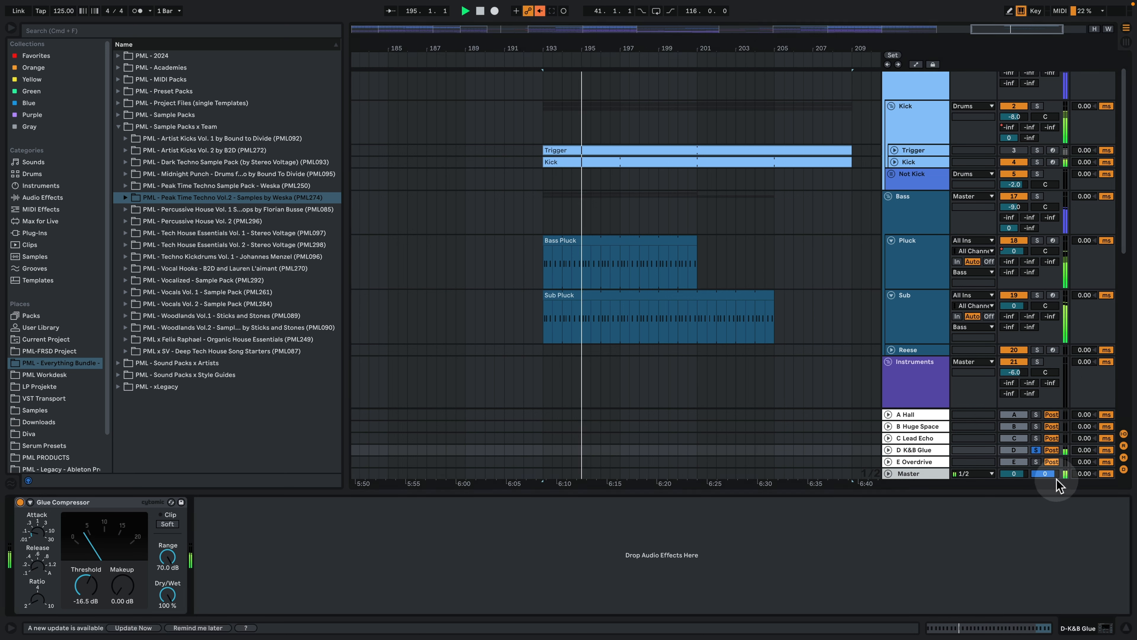
{"action": "left_click", "coordinate": [1036, 447]}
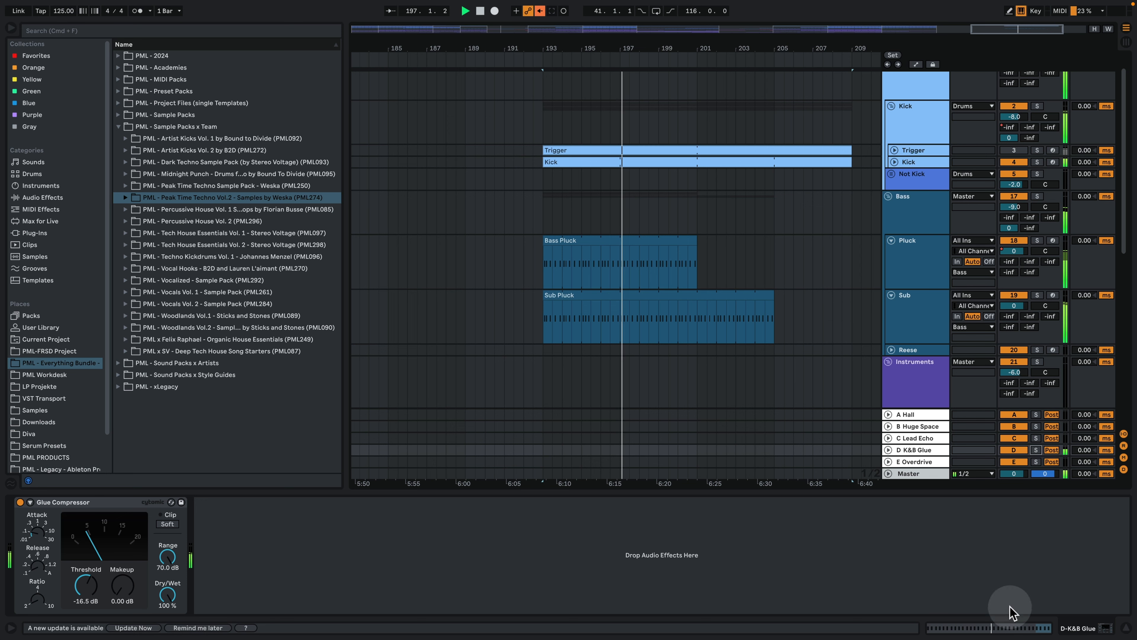
Step: Stop playback, unfold the Not Kick group and copy the Clap 1, Clap 2 and Clap 3 clips from bar 157 to bar 193
{"action": "left_click", "coordinate": [1126, 628]}
{"action": "key", "text": "space"}
{"action": "mouse_move", "coordinate": [772, 48]}
{"action": "left_mouse_down"}
{"action": "mouse_move", "coordinate": [772, 27]}
{"action": "mouse_move", "coordinate": [786, 53]}
{"action": "left_mouse_up"}
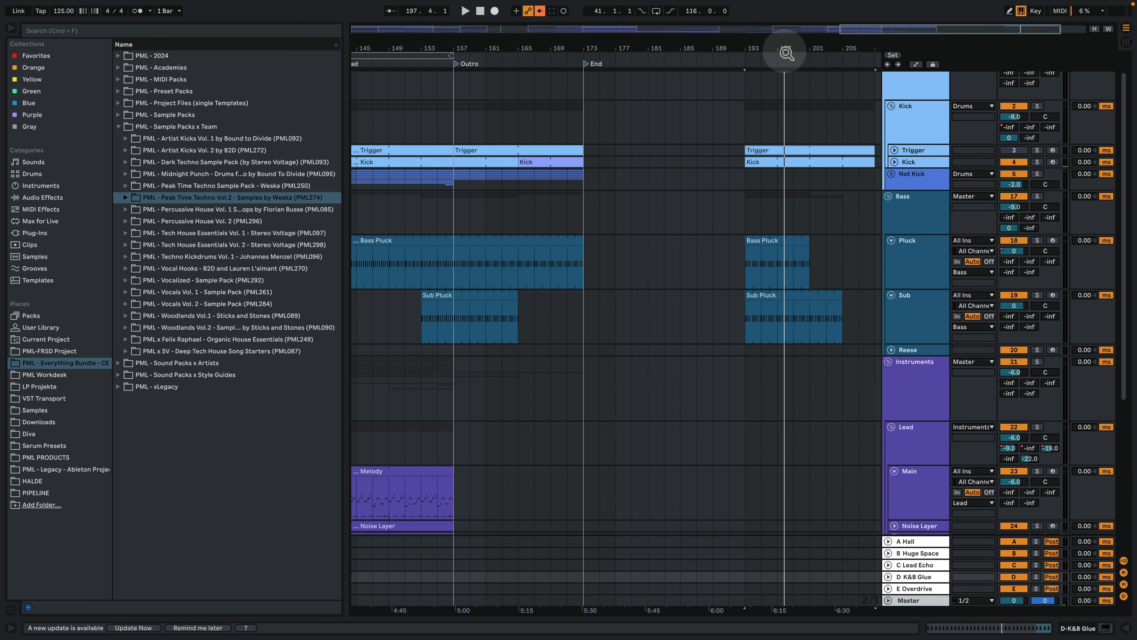
{"action": "left_click_drag", "start_coordinate": [665, 46], "coordinate": [653, 28]}
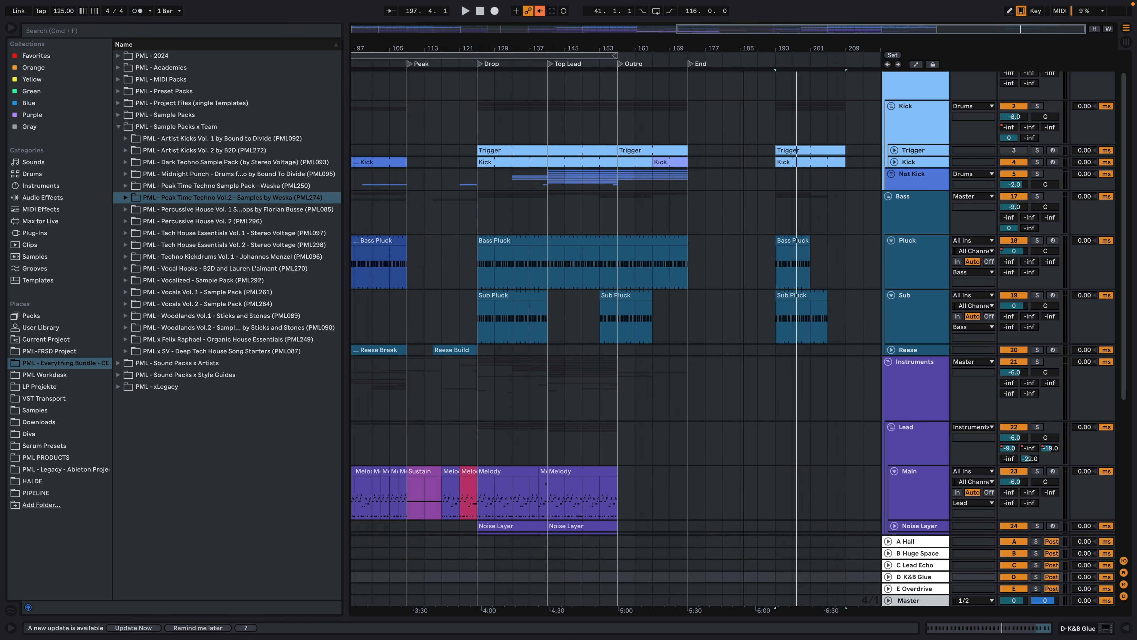
{"action": "left_click", "coordinate": [891, 175]}
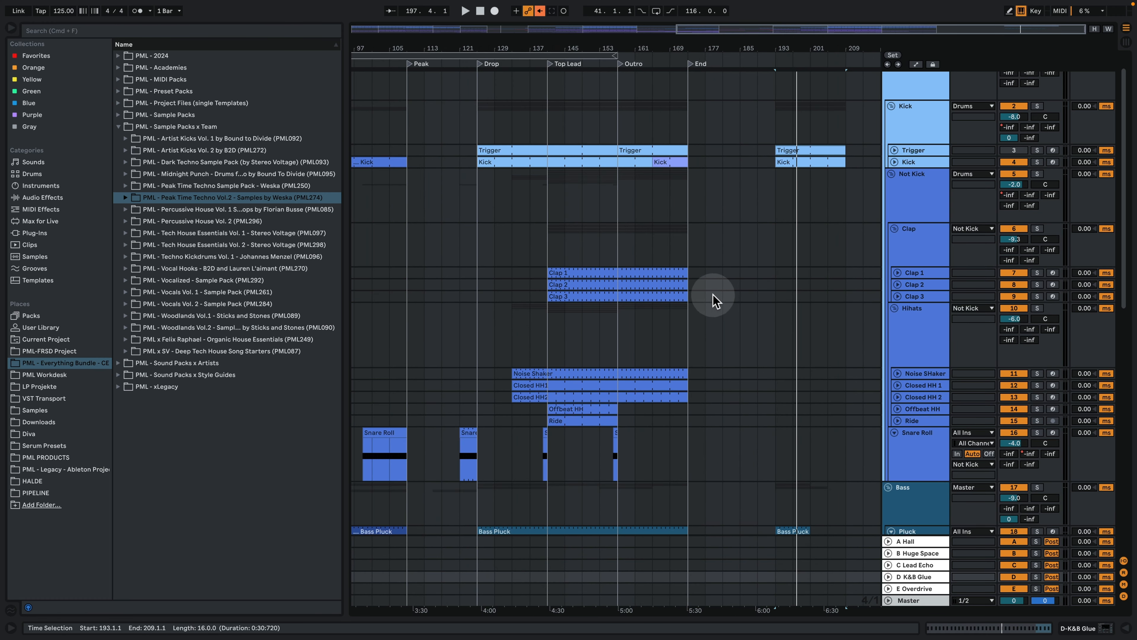
{"action": "left_click_drag", "start_coordinate": [712, 296], "coordinate": [793, 274]}
Step: Show the device chains of the Clap 1 track and of the Clap group
{"action": "left_click", "coordinate": [924, 265]}
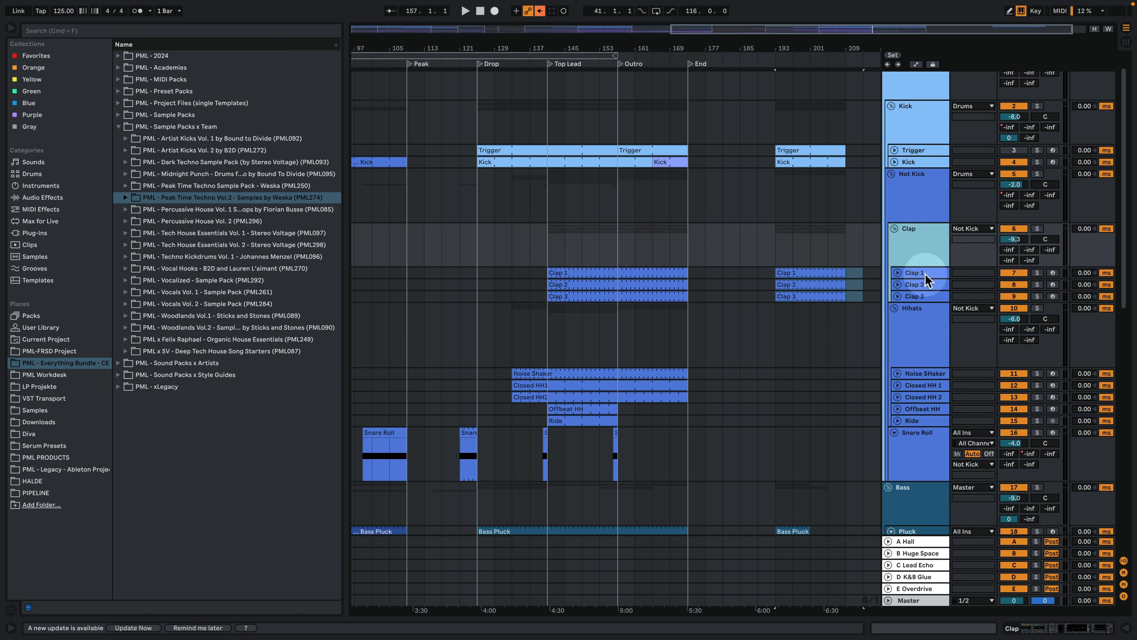
{"action": "left_click", "coordinate": [925, 274]}
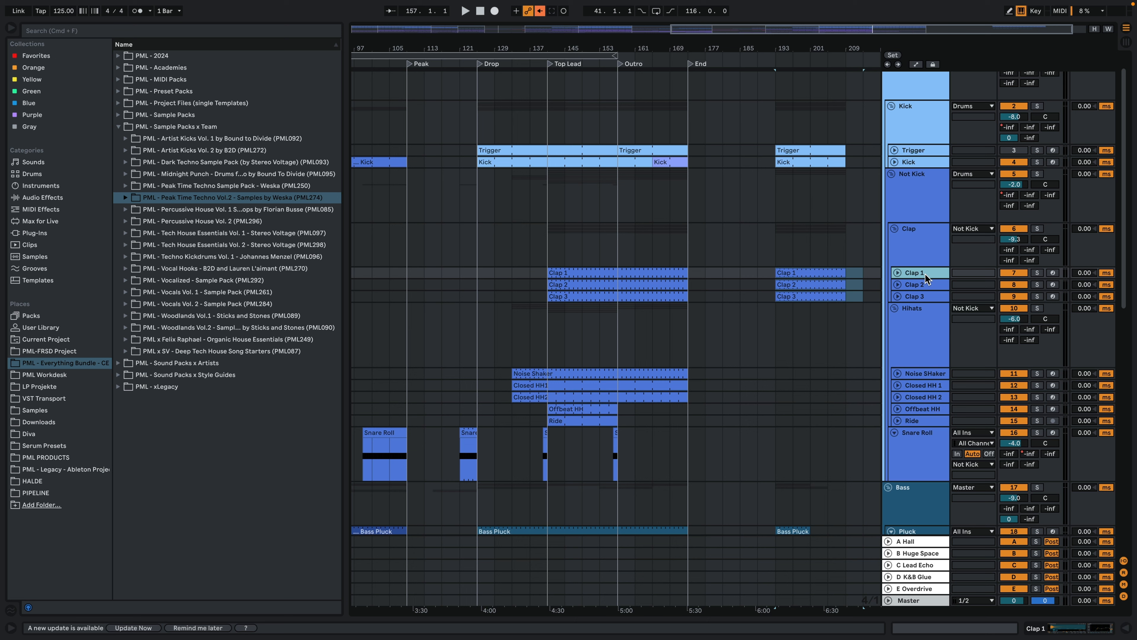
{"action": "left_click", "coordinate": [859, 225]}
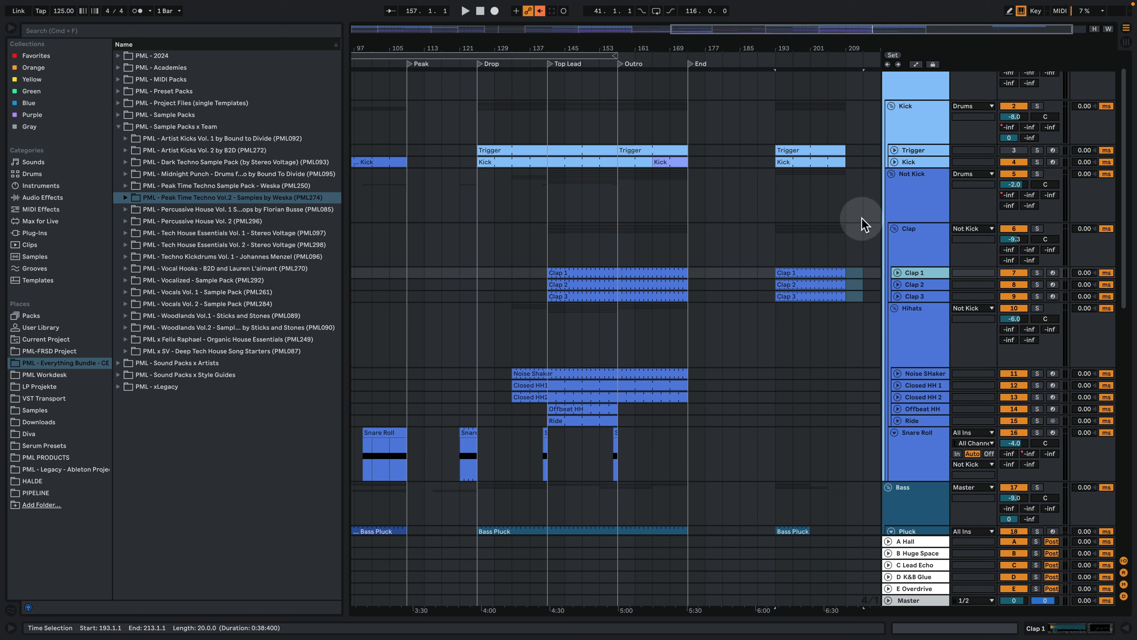
{"action": "double_click", "coordinate": [910, 272]}
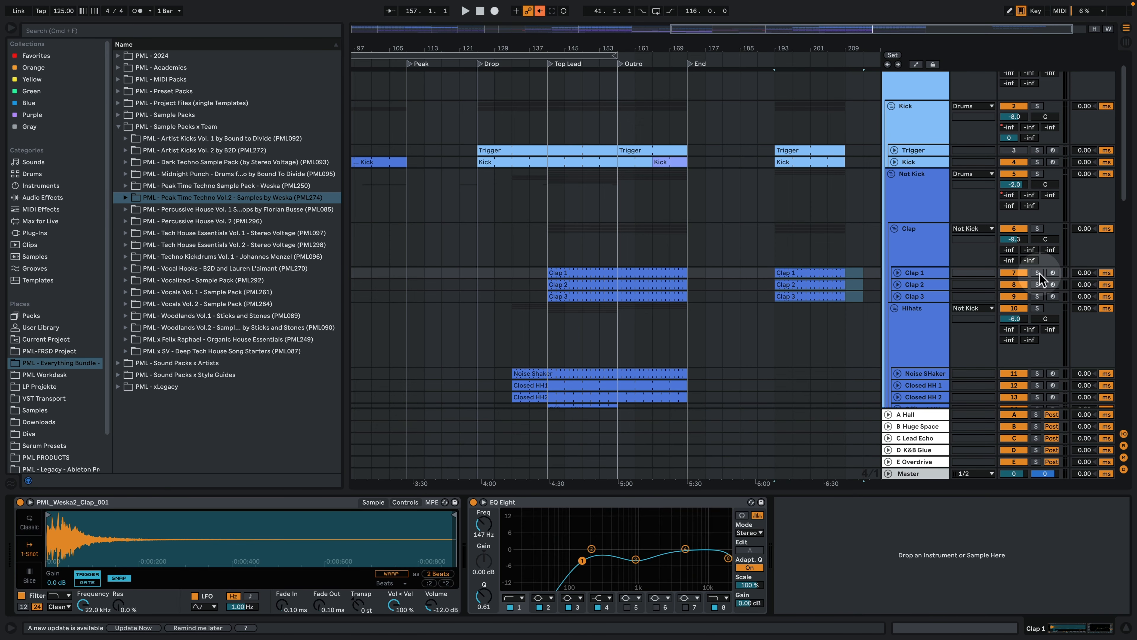
{"action": "left_click", "coordinate": [925, 248]}
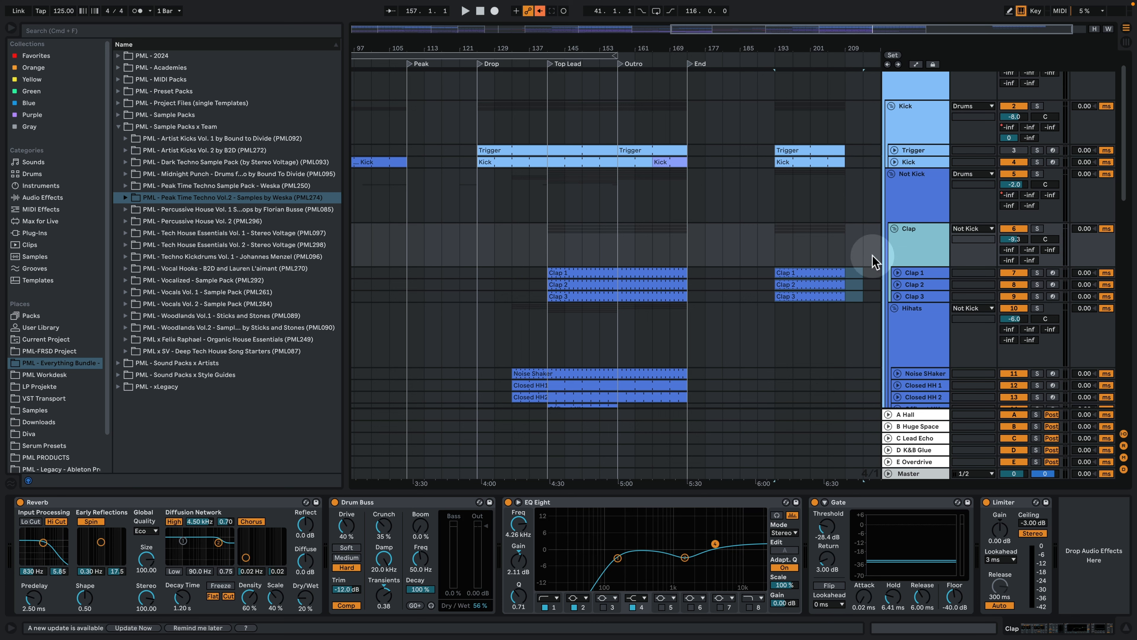
{"action": "left_click", "coordinate": [777, 246]}
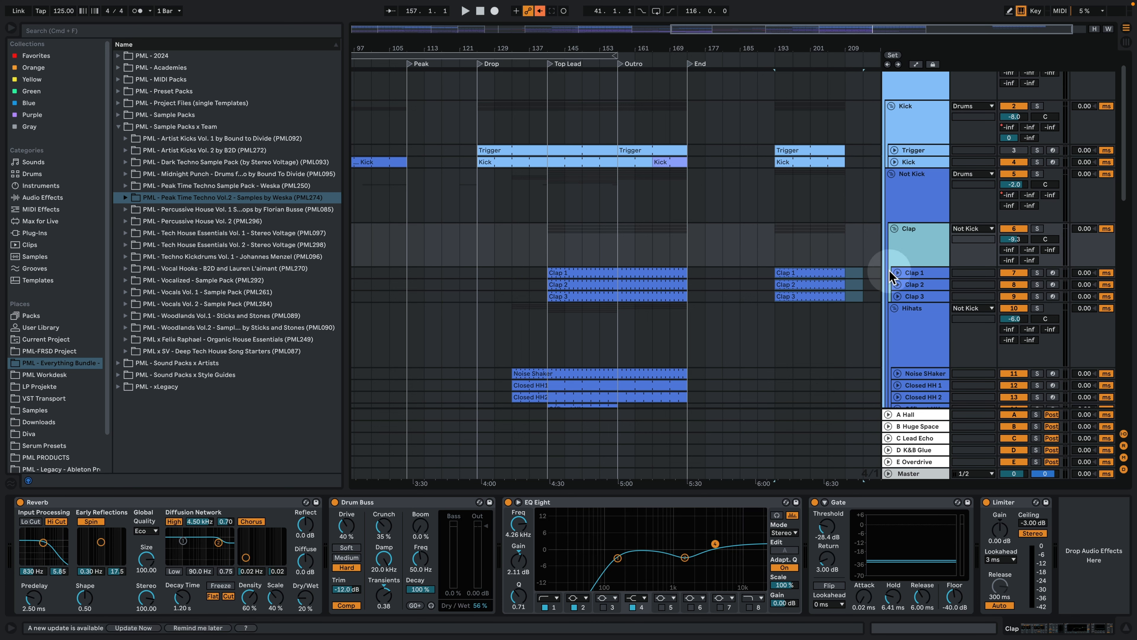
{"action": "left_click", "coordinate": [895, 228]}
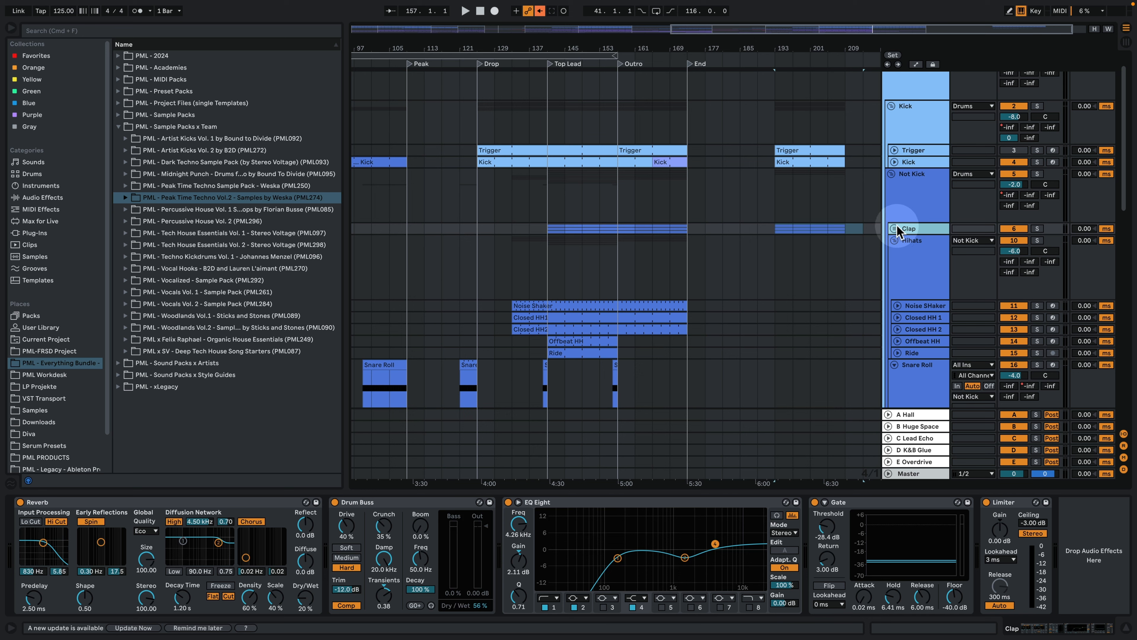
{"action": "left_click", "coordinate": [894, 229]}
Step: Solo the Clap 1 track, show its device chain and play it from bar 193
{"action": "left_click", "coordinate": [1037, 273]}
{"action": "left_click", "coordinate": [918, 273]}
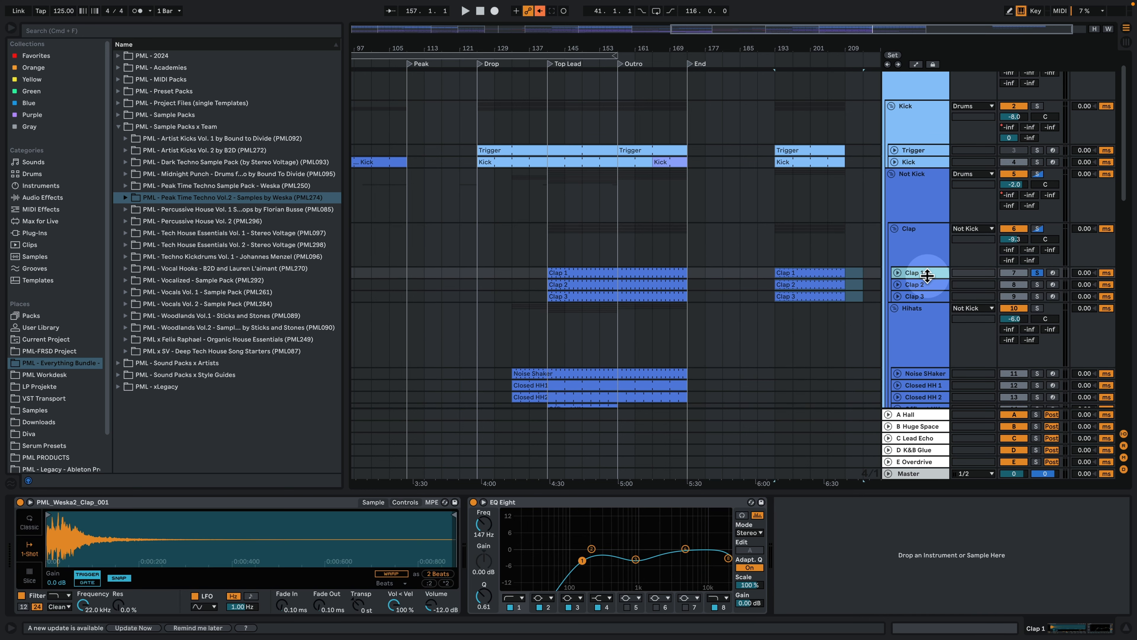
{"action": "left_click", "coordinate": [809, 272]}
{"action": "key", "text": "space"}
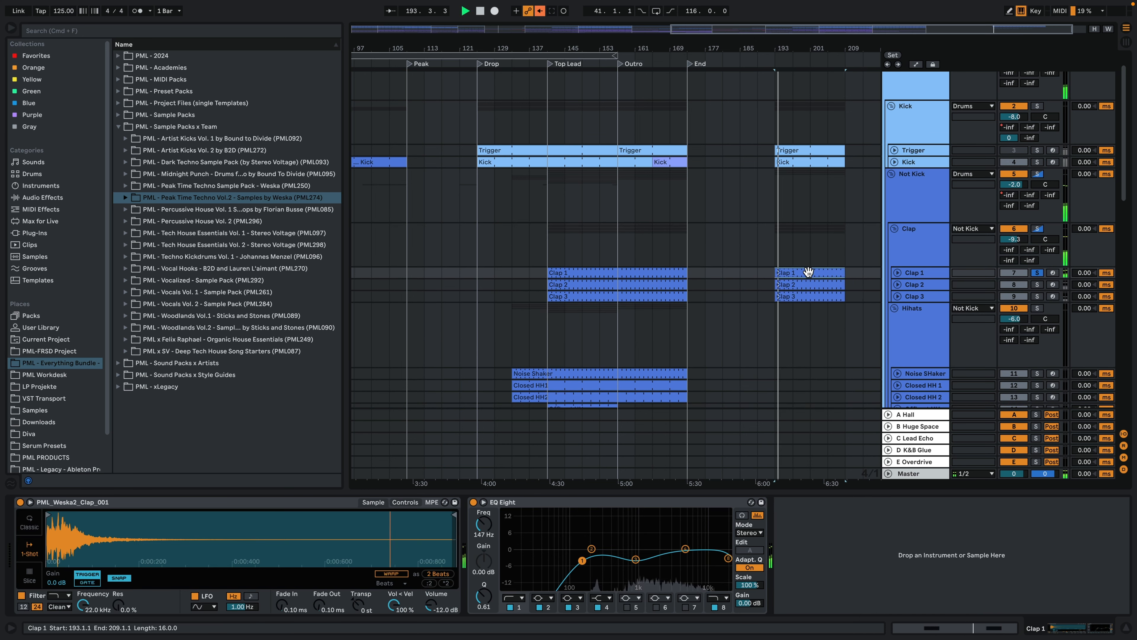
{"action": "key", "text": "space"}
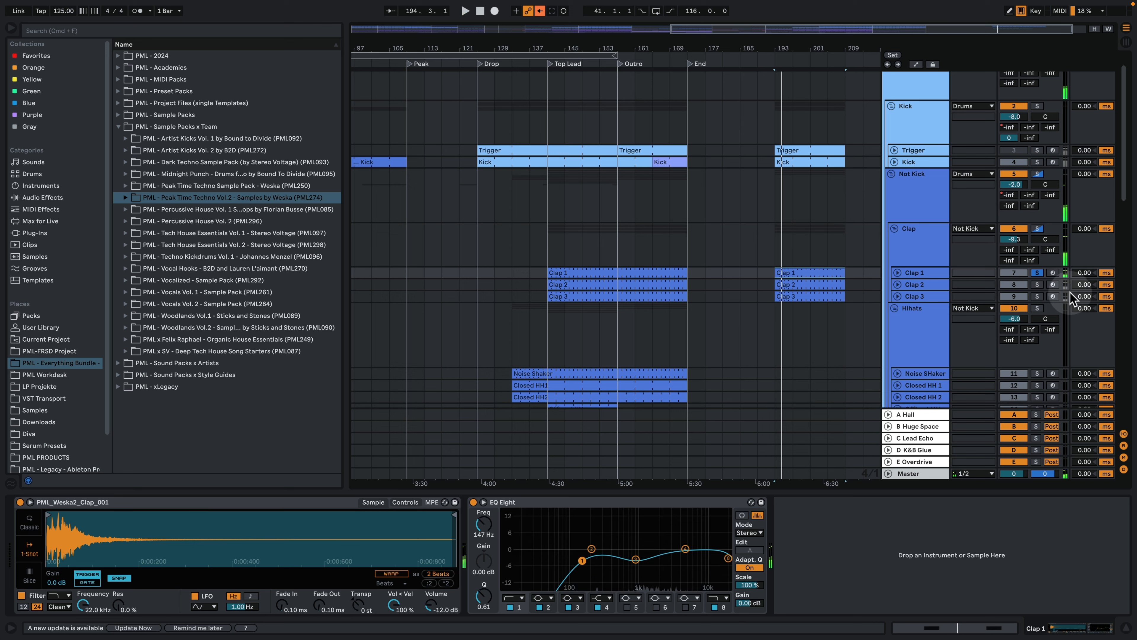
Step: Solo the Clap 2 track, show its device chain and play it from bar 193
{"action": "key", "text": "space"}
{"action": "left_click", "coordinate": [1036, 285]}
{"action": "left_click", "coordinate": [918, 284]}
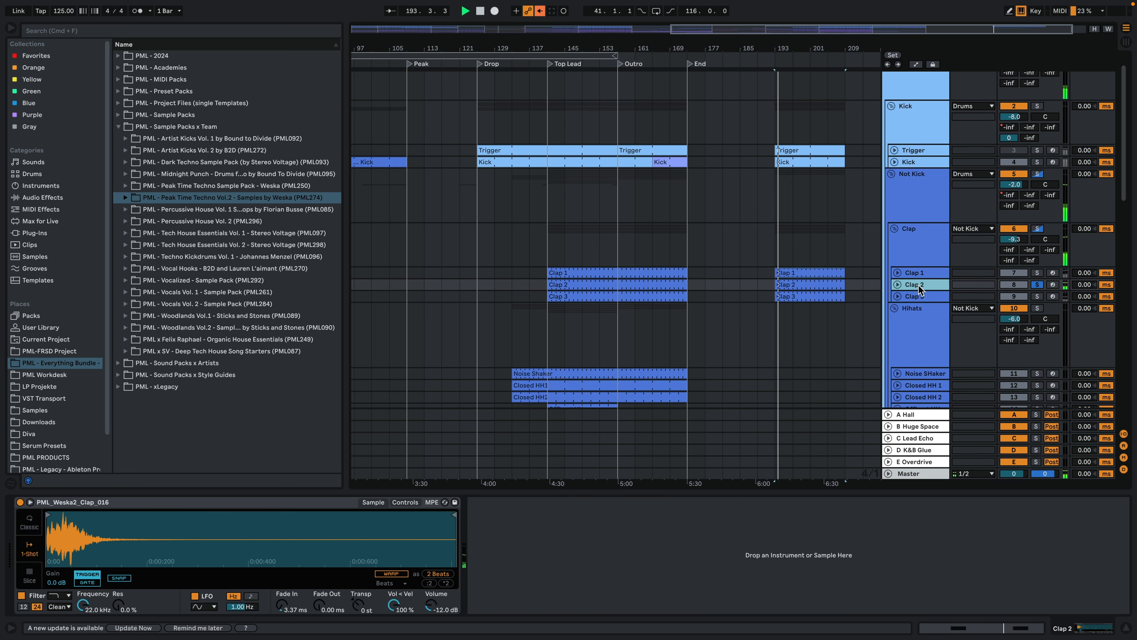
Step: Solo the Clap 3 track, play it from bar 193 and inspect its trimmed snare sample and Overdrive
{"action": "left_click", "coordinate": [1037, 296]}
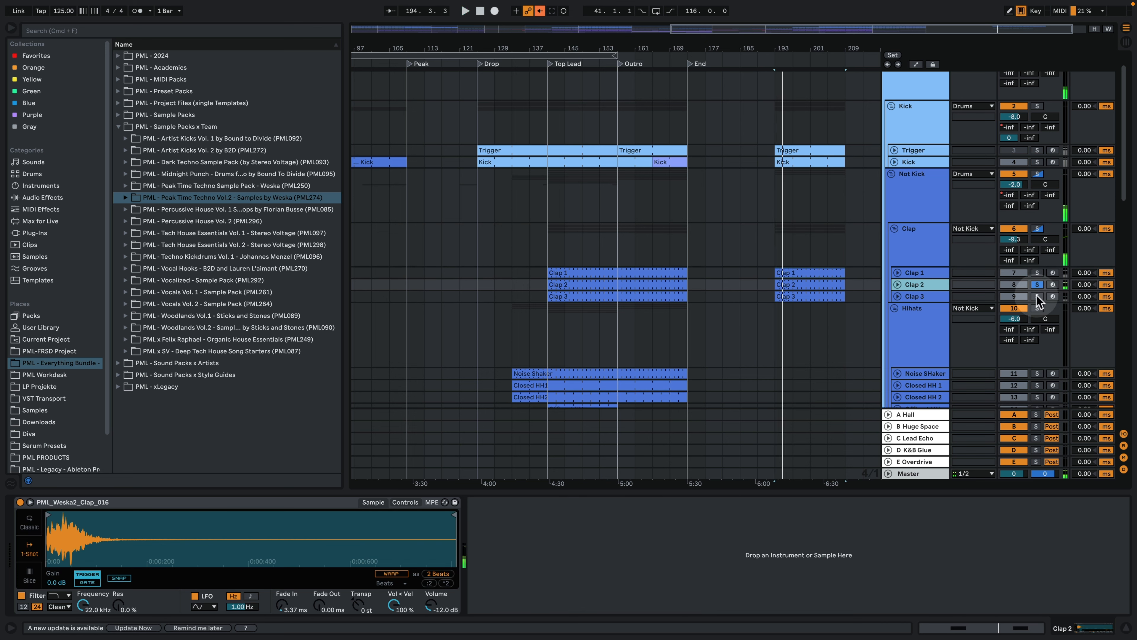
{"action": "left_click", "coordinate": [936, 296]}
{"action": "key", "text": "space"}
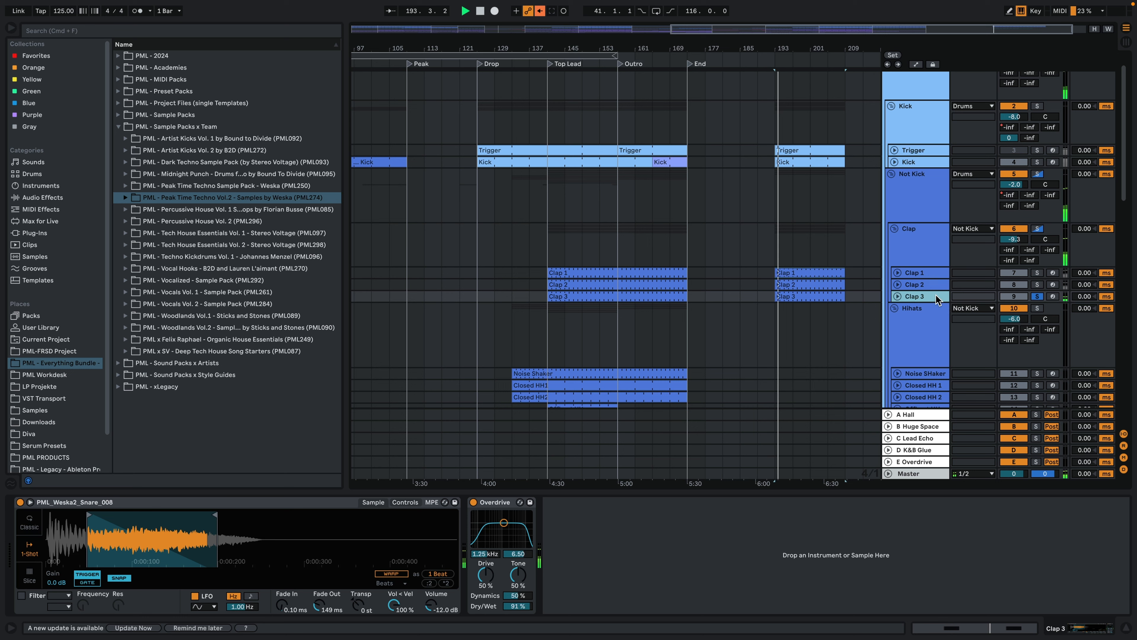
{"action": "left_click", "coordinate": [913, 320]}
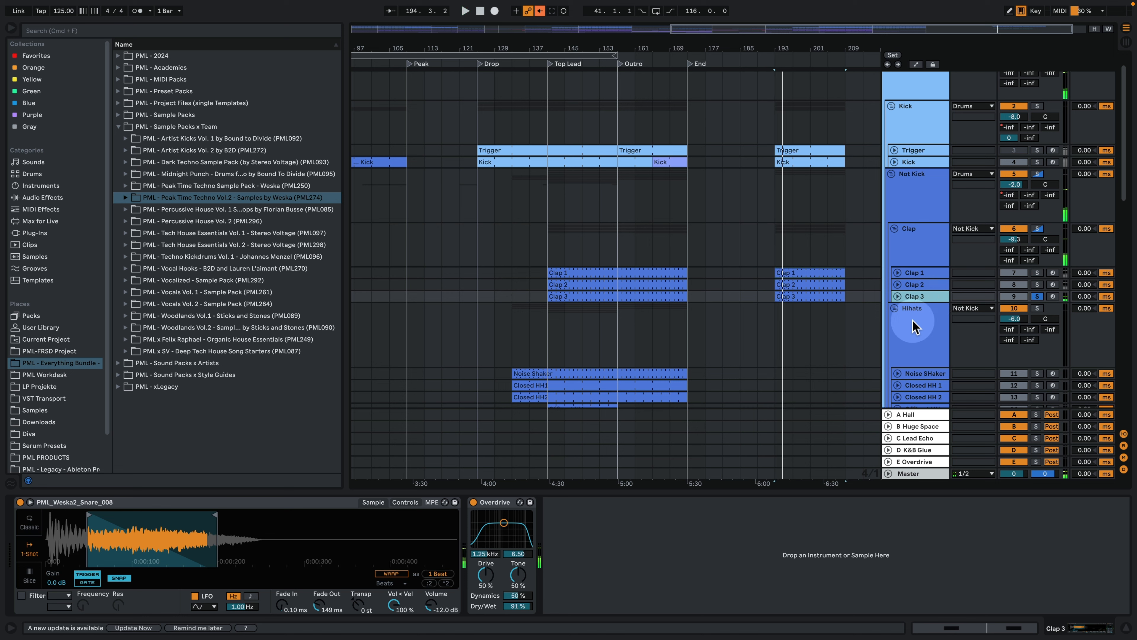
{"action": "key", "text": "space"}
{"action": "left_click", "coordinate": [677, 384]}
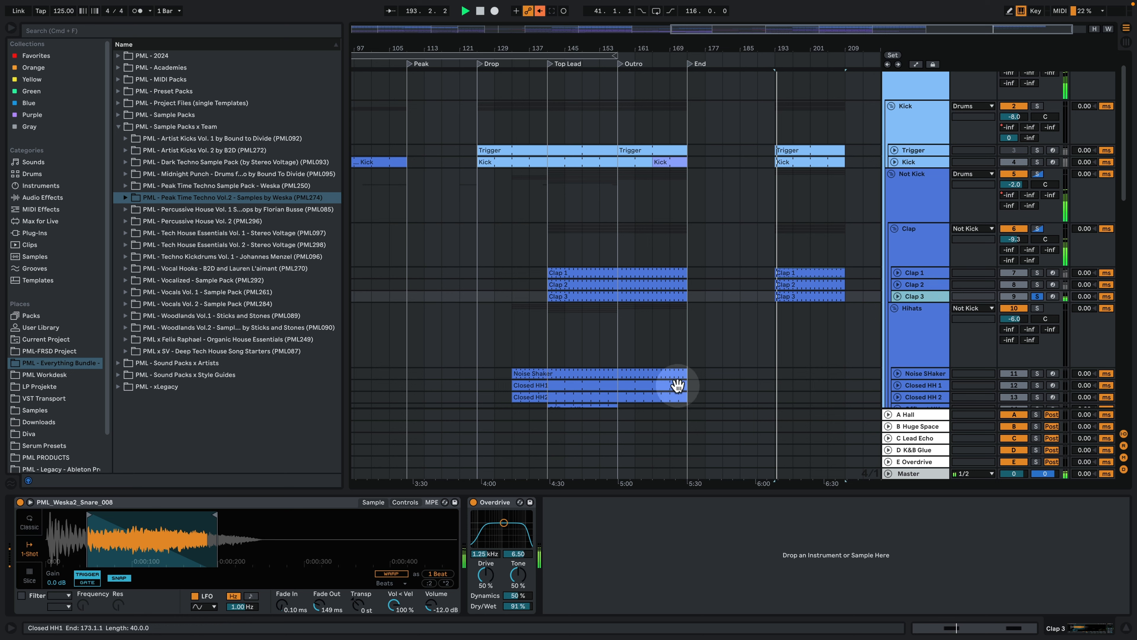
{"action": "key", "text": "space"}
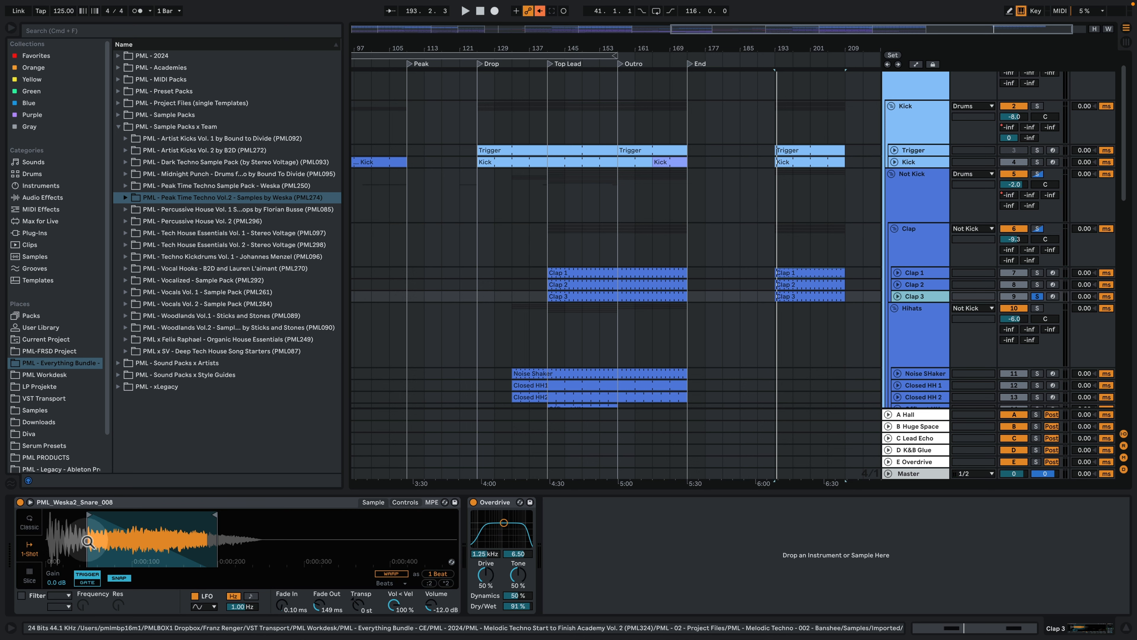
Step: Play Clap 1, Clap 2 and Clap 3 soloed together from bar 193, unsolo them and stop playback
{"action": "key", "text": "space"}
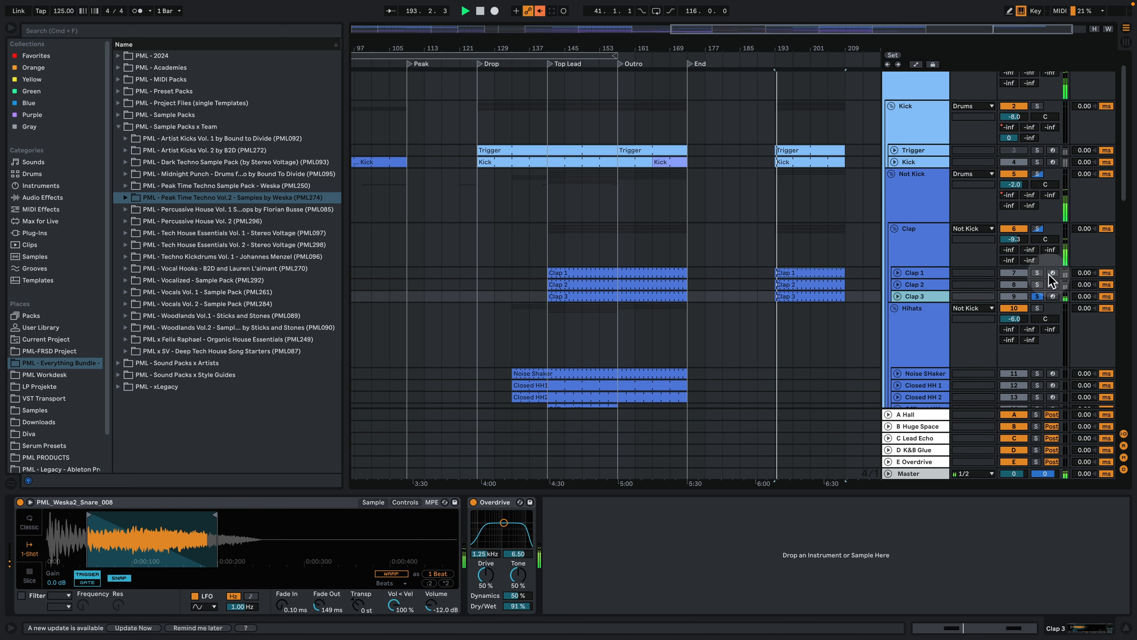
{"action": "left_click", "coordinate": [1038, 284]}
{"action": "left_click", "coordinate": [1037, 273]}
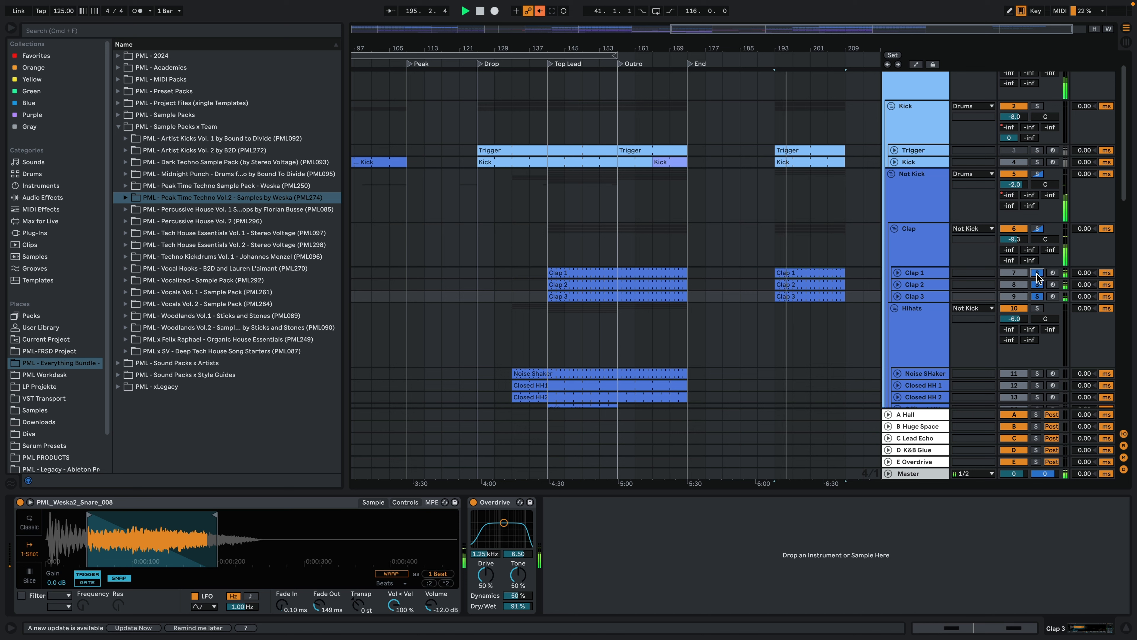
{"action": "left_click", "coordinate": [1037, 274]}
{"action": "key", "text": "space"}
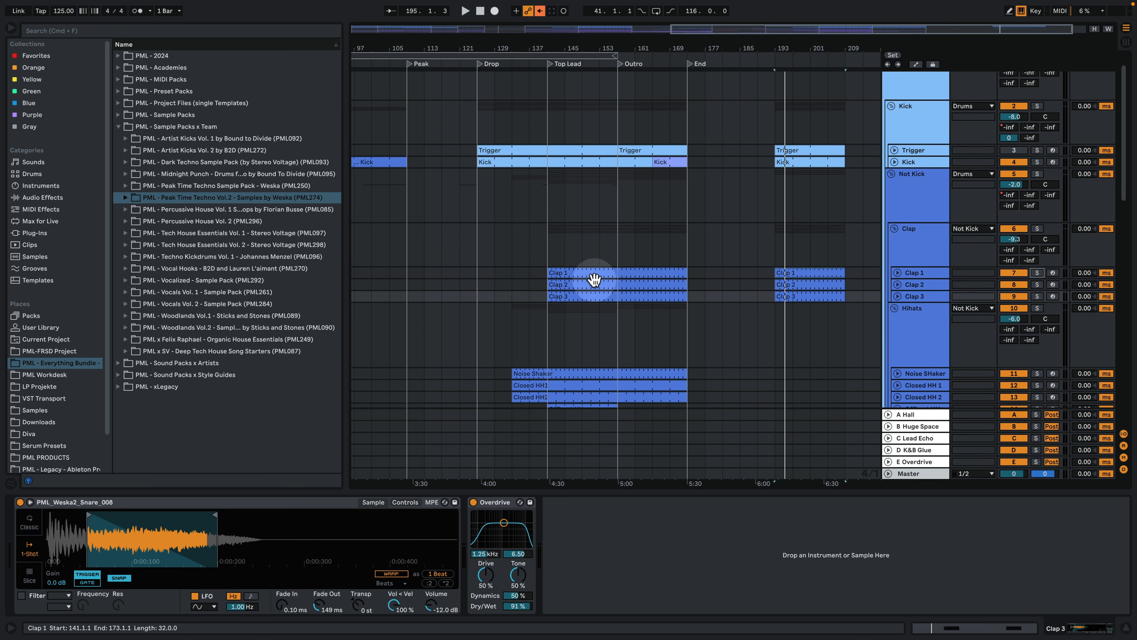
Step: Expand PML - 2024 and its Melodic Techno Start to Finish Academy Vol. 2 folder in the browser and select the 002 - Banshee project
{"action": "scroll", "coordinate": [585, 269], "scroll_direction": "up", "scroll_amount": 2}
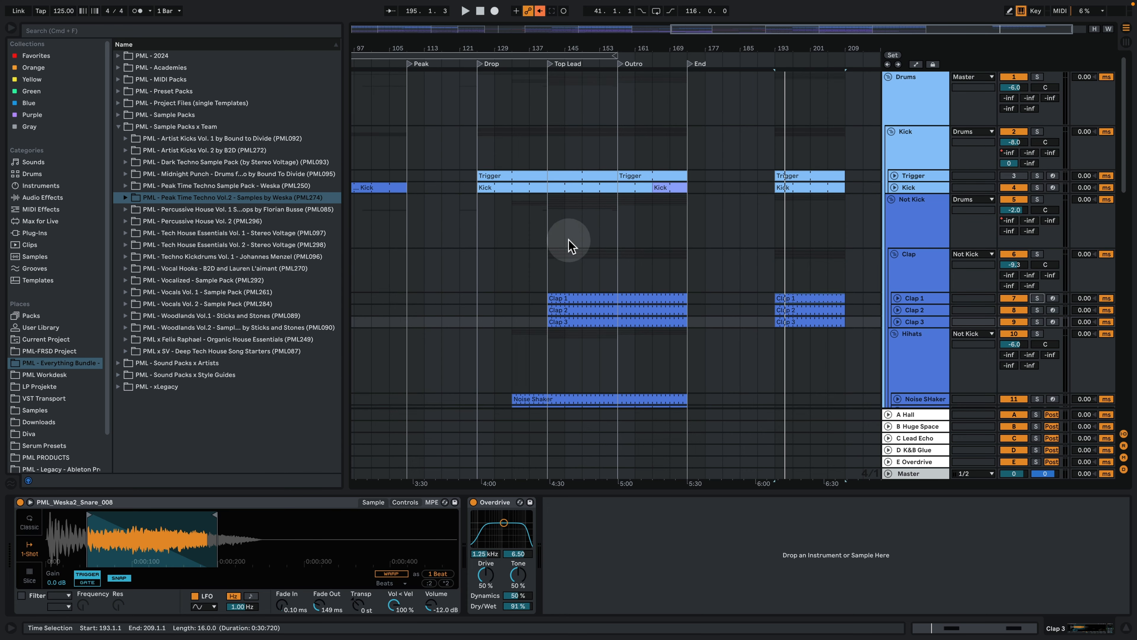
{"action": "left_click", "coordinate": [118, 56]}
{"action": "left_click", "coordinate": [207, 128]}
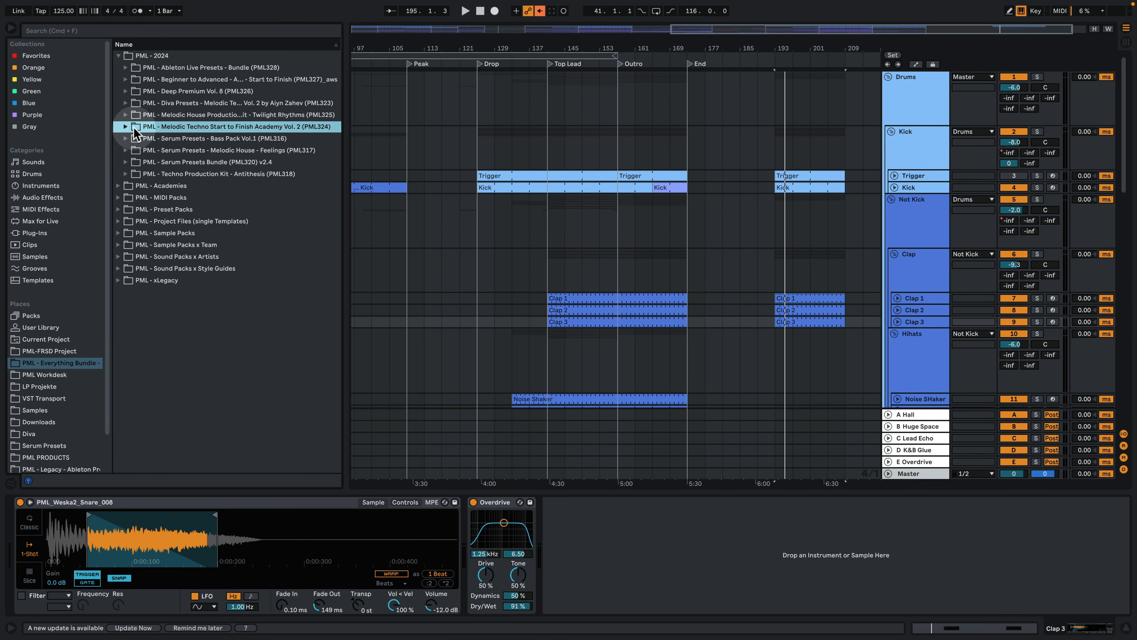
{"action": "left_click", "coordinate": [125, 126]}
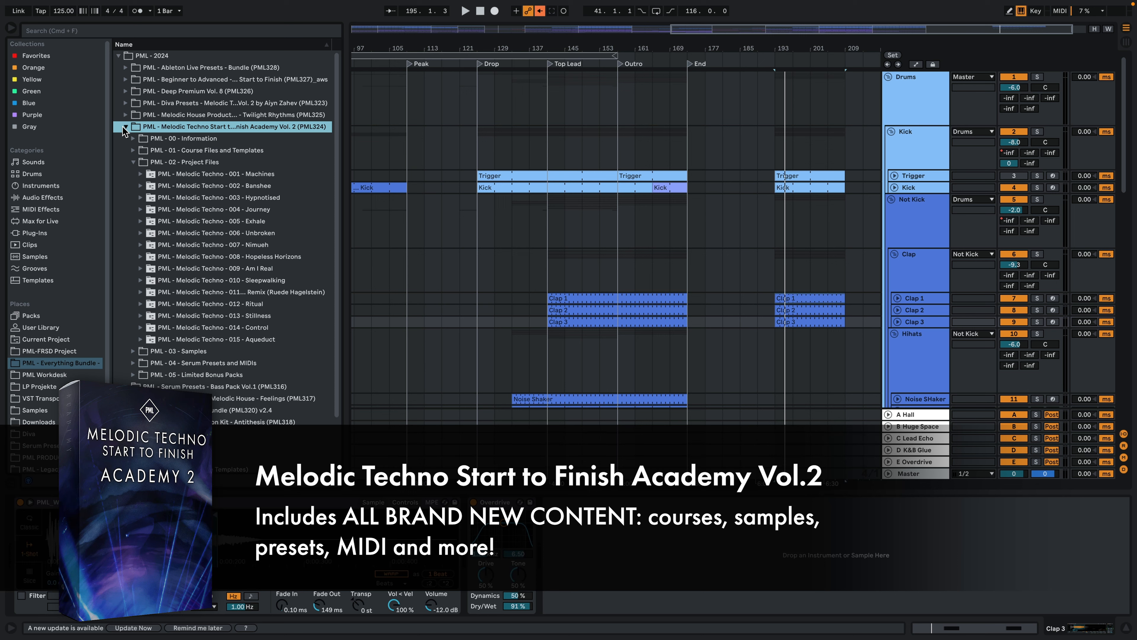
{"action": "left_click", "coordinate": [280, 186]}
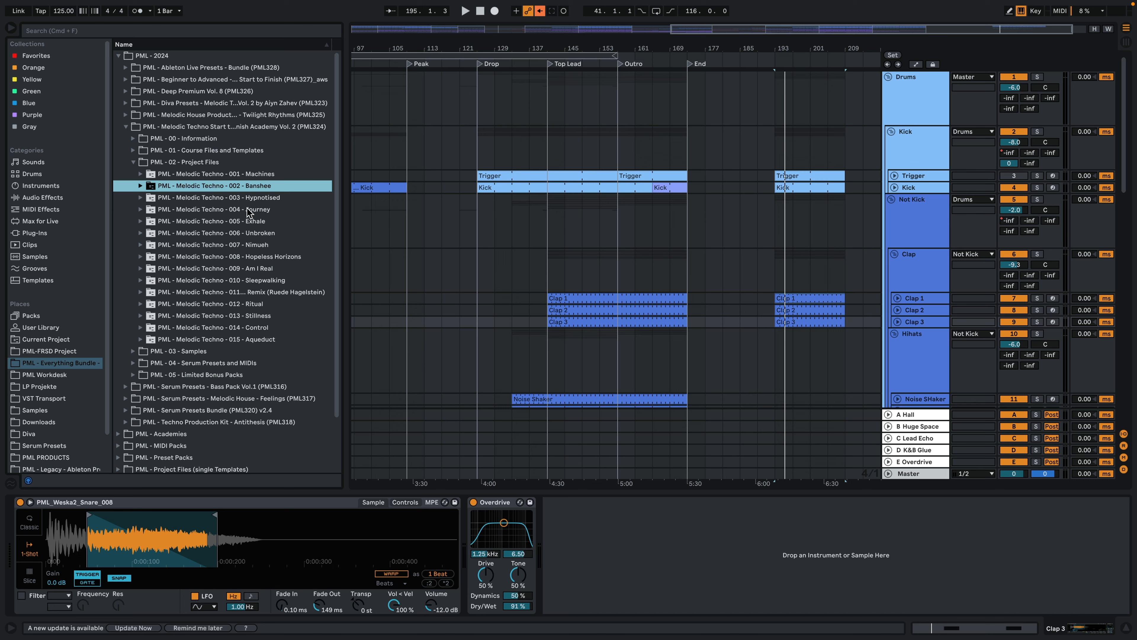
Step: Show the Kick group's device chain and play the kick, bass and claps from bar 193
{"action": "left_click", "coordinate": [909, 135]}
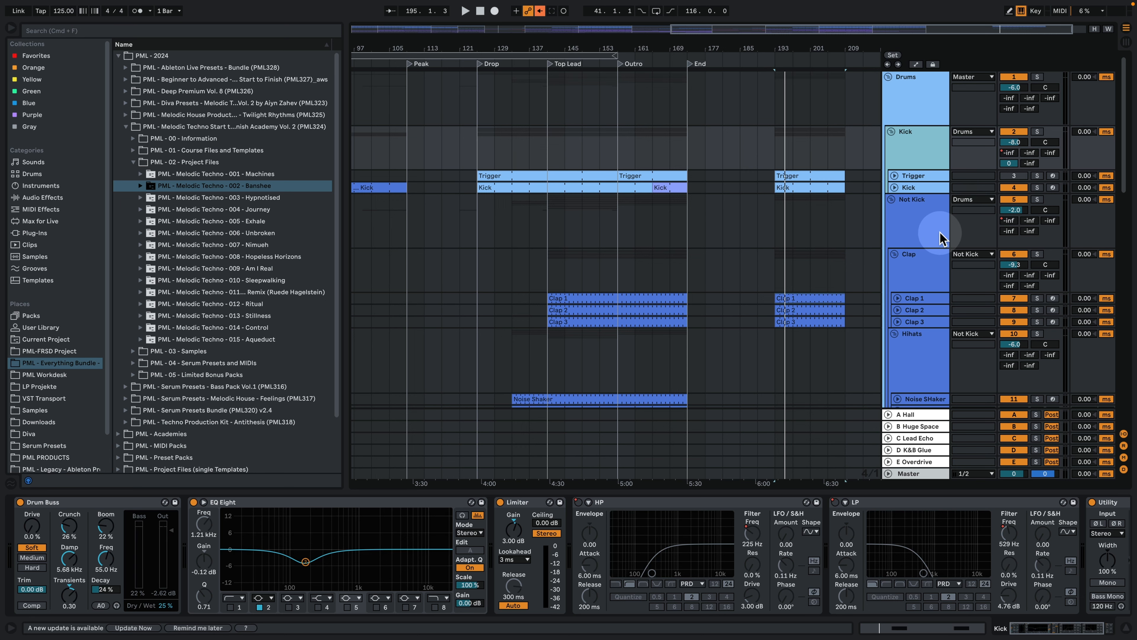
{"action": "key", "text": "space"}
{"action": "scroll", "coordinate": [926, 259], "scroll_direction": "down", "scroll_amount": 5}
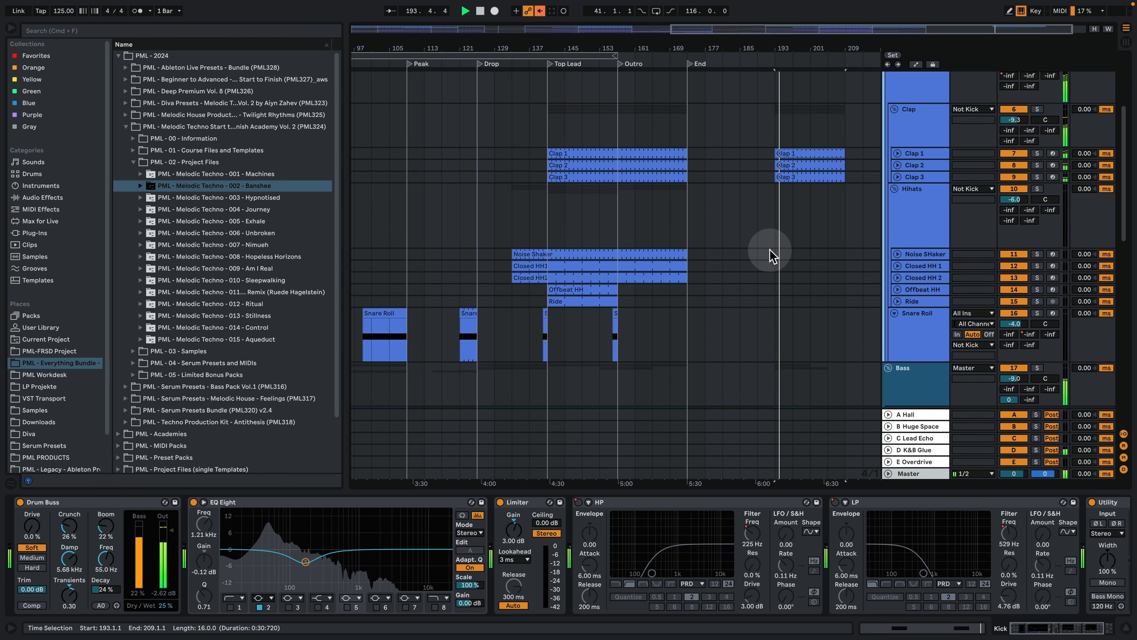
{"action": "key", "text": "space"}
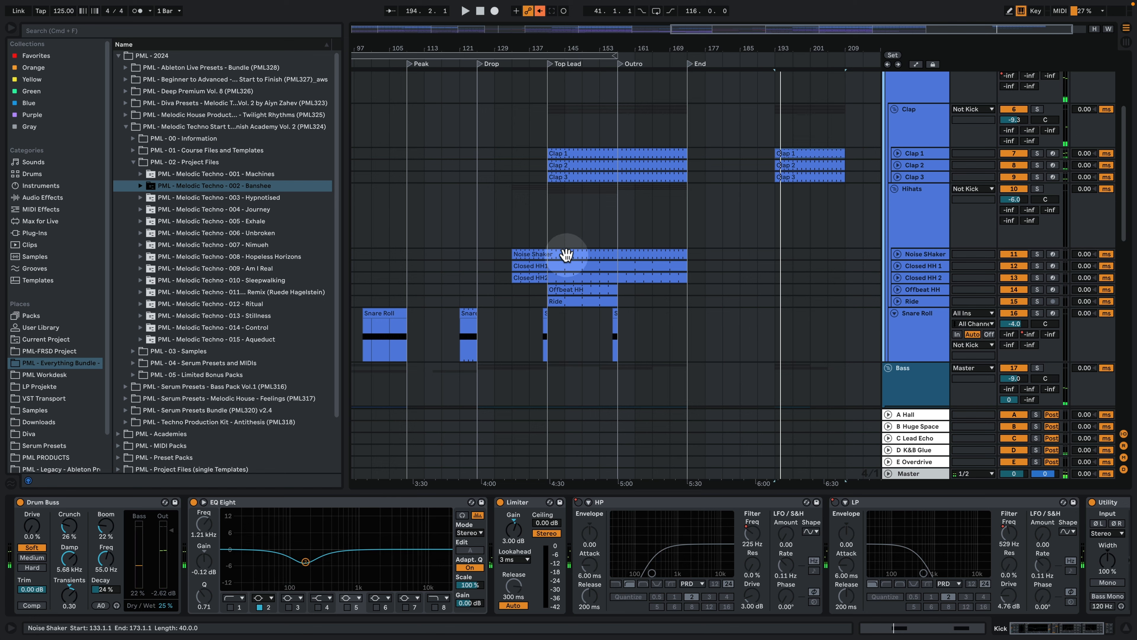
Step: Move the Noise Shaker clip from bar 133 to bar 193, play from there and open the clip's notes
{"action": "left_click", "coordinate": [544, 254]}
{"action": "left_click_drag", "start_coordinate": [544, 253], "coordinate": [811, 257]}
{"action": "key", "text": "space"}
{"action": "double_click", "coordinate": [830, 258]}
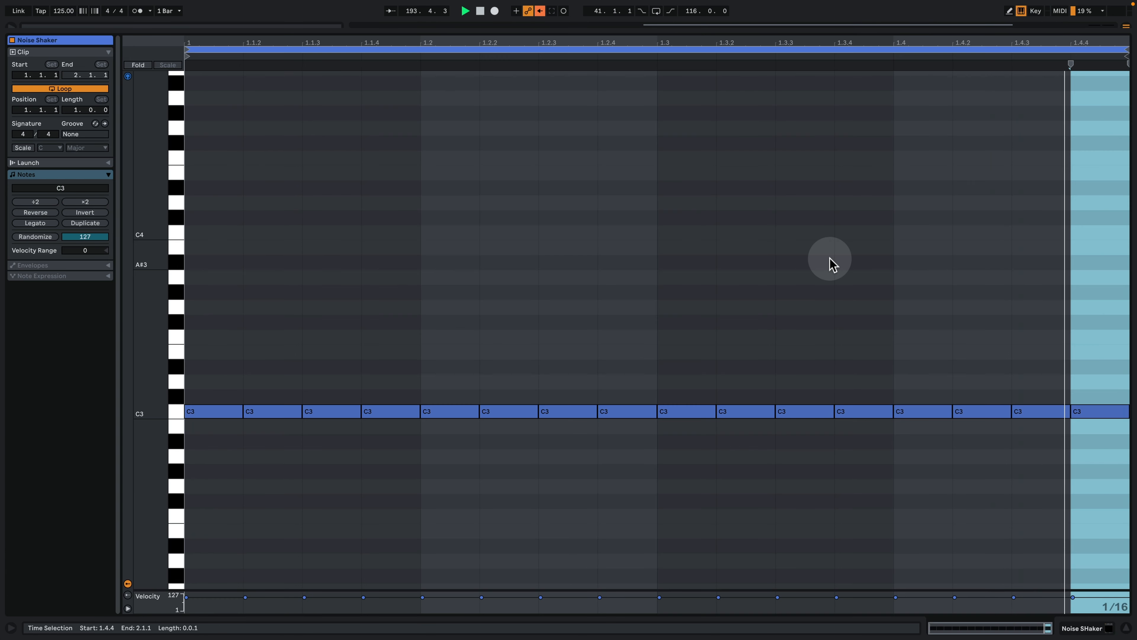
{"action": "left_click", "coordinate": [592, 292]}
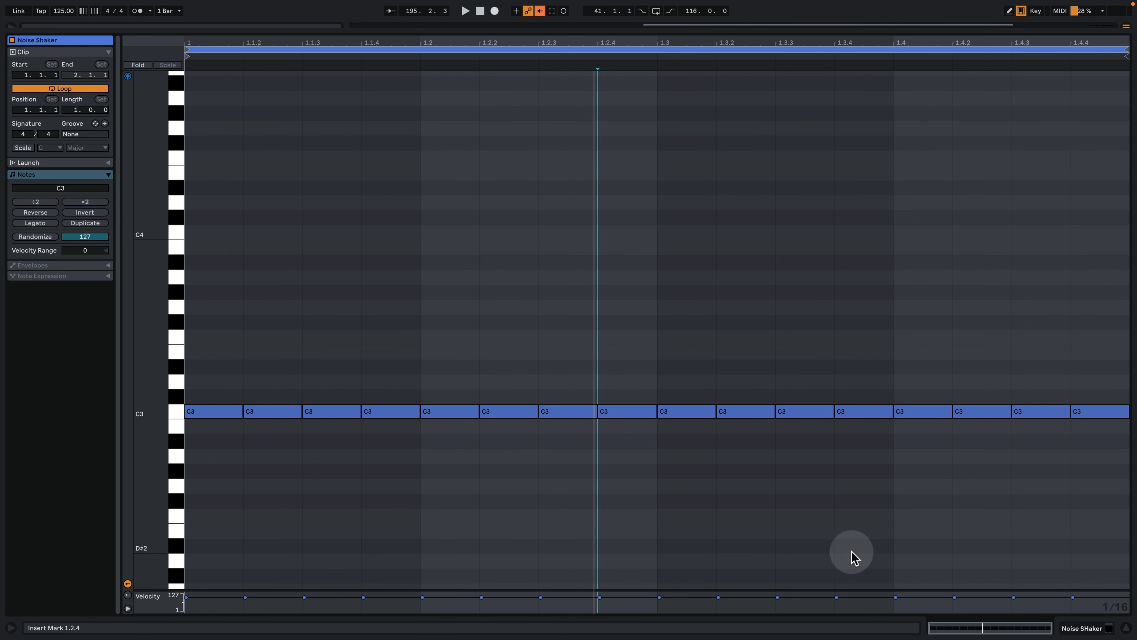
Step: Open the Noise Shaker track's Serum instrument, play from bar 193 and examine its envelope and LFO 1 settings
{"action": "left_click", "coordinate": [1079, 632]}
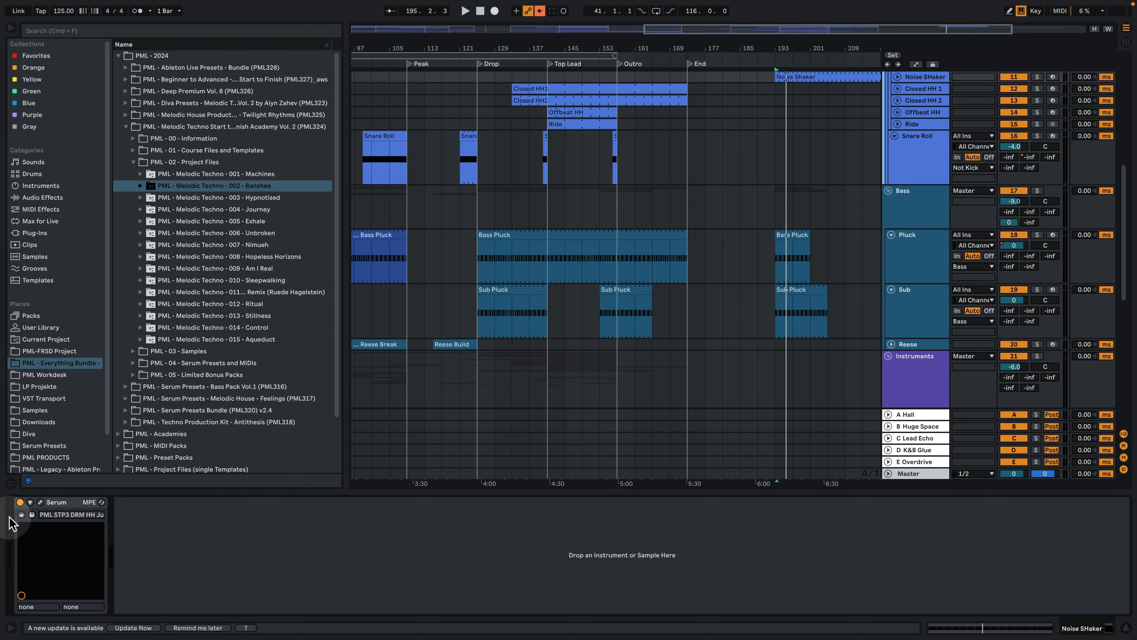
{"action": "left_click", "coordinate": [40, 503]}
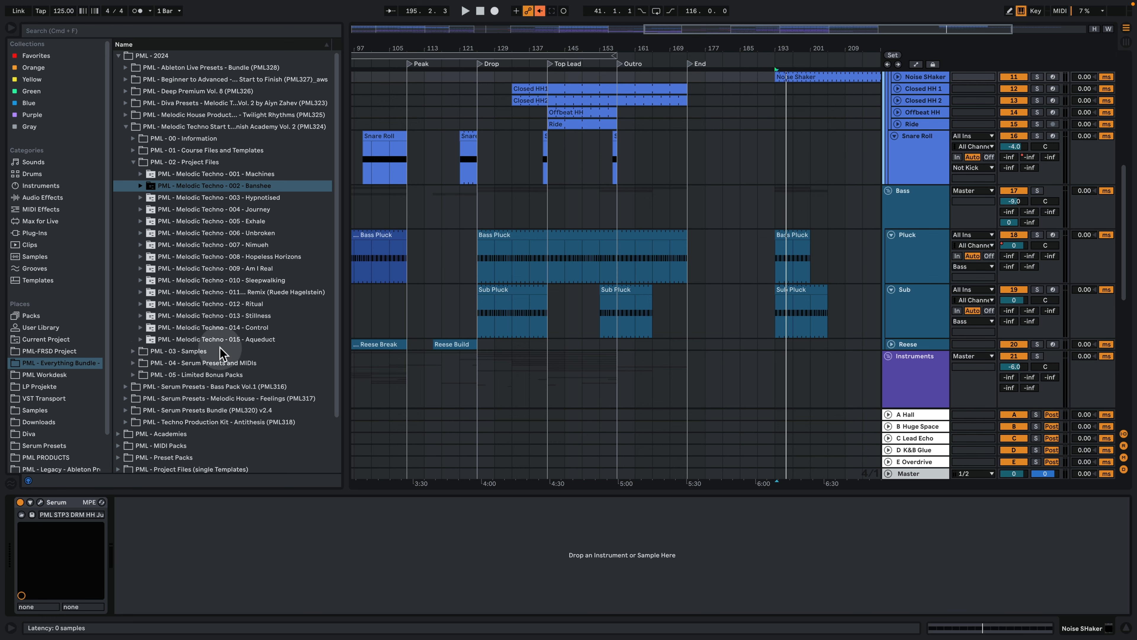
{"action": "left_click_drag", "start_coordinate": [293, 69], "coordinate": [694, 134]}
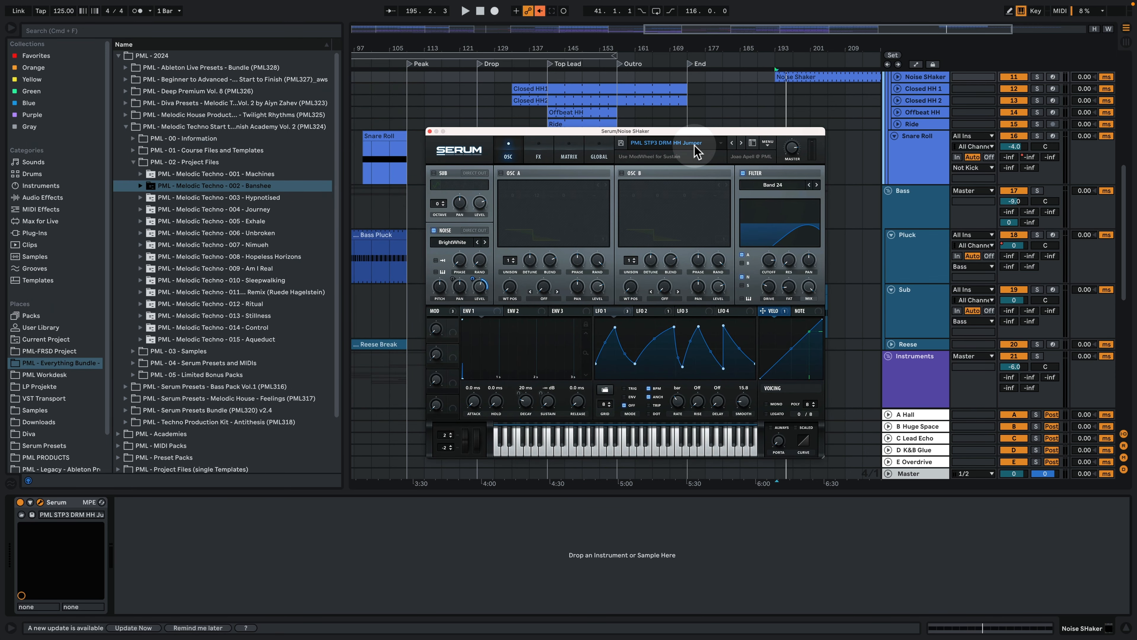
{"action": "key", "text": "space"}
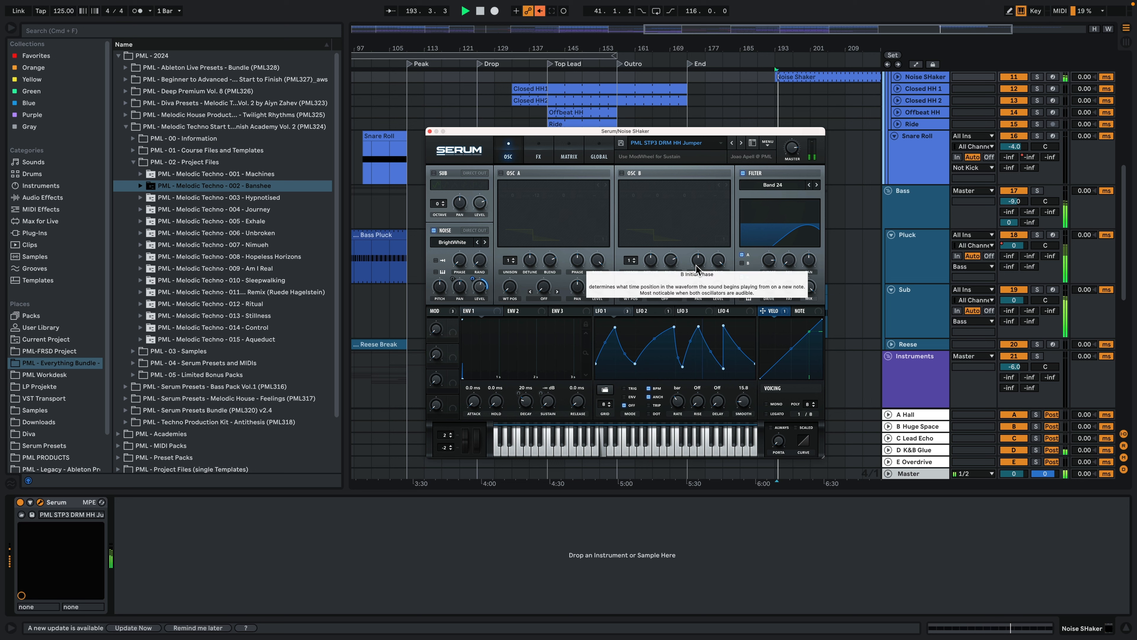
{"action": "key", "text": "space"}
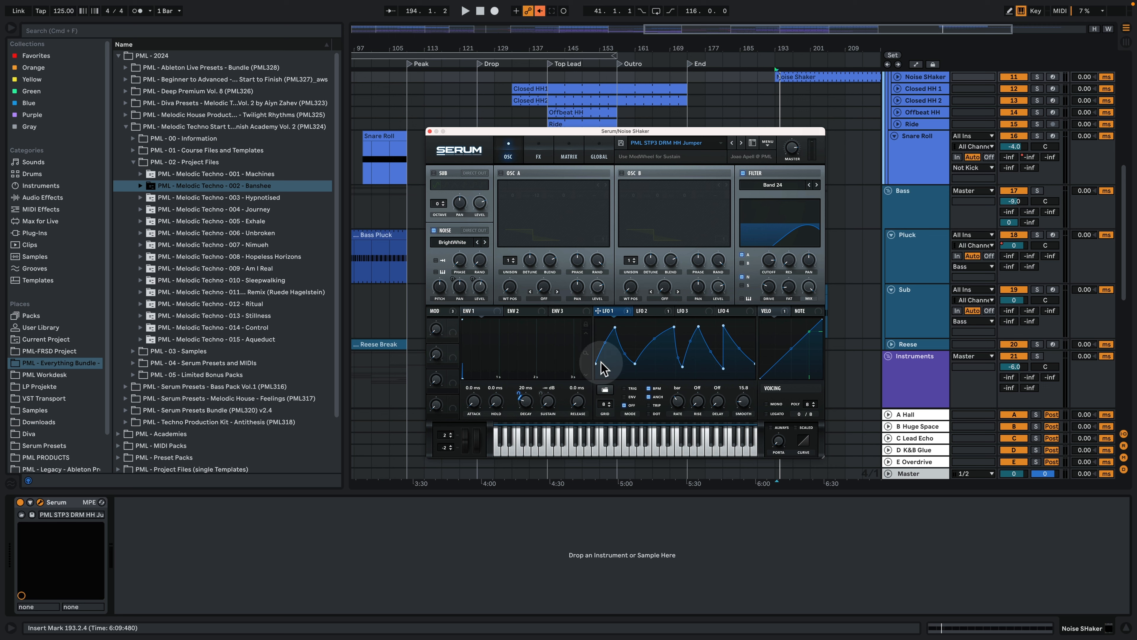
{"action": "key", "text": "space"}
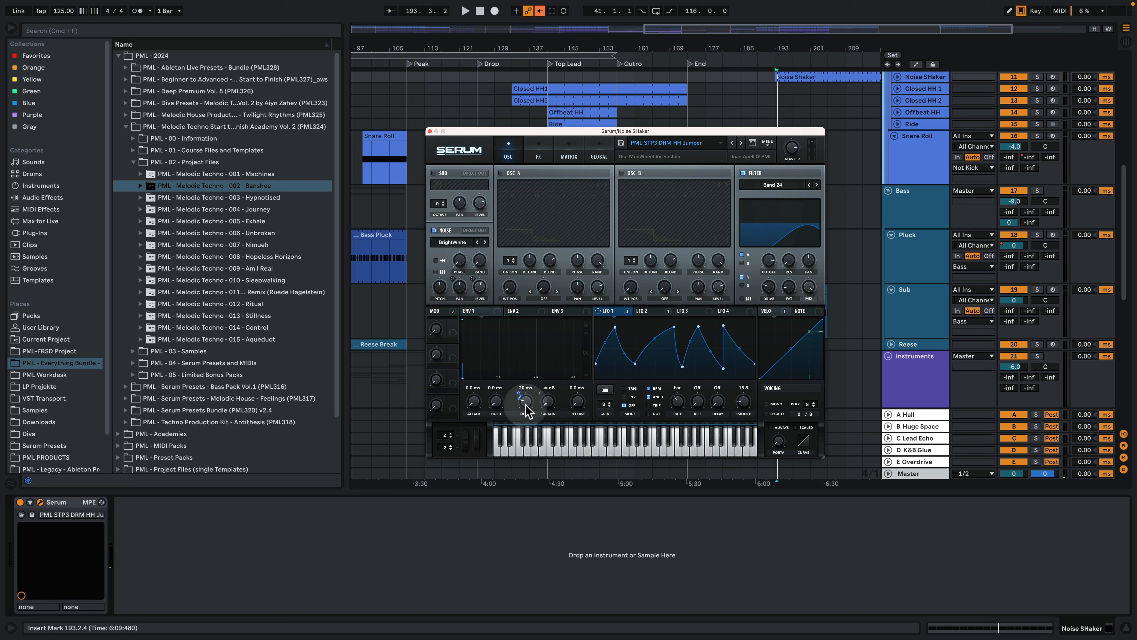
{"action": "left_click", "coordinate": [477, 311]}
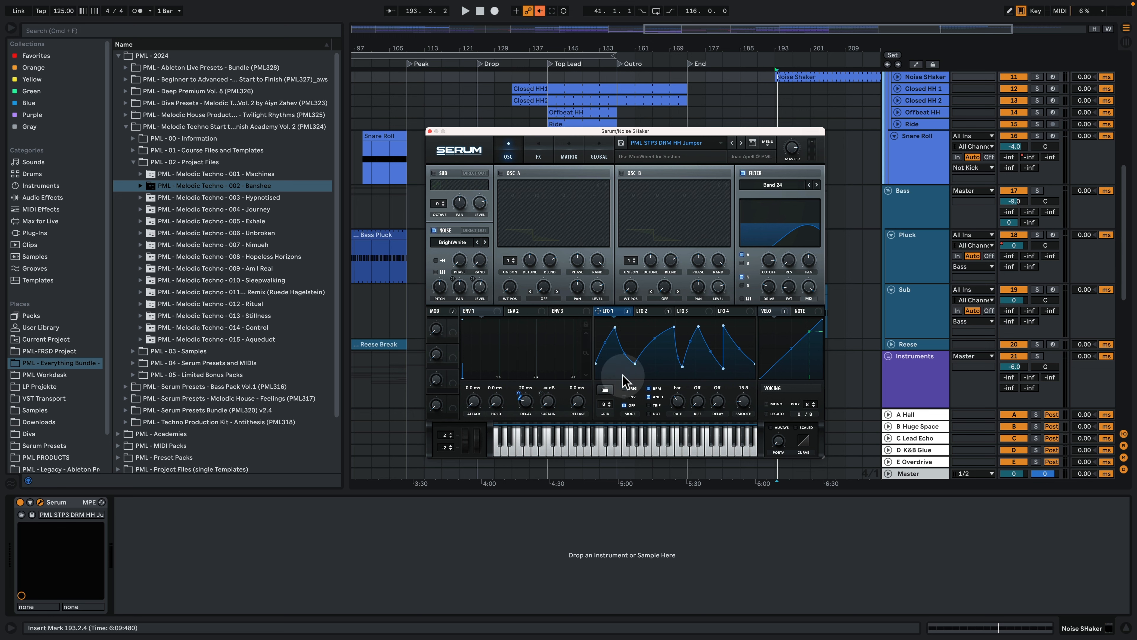
Step: Play from bar 193, examine LFO 2 and its modulation of the noise oscillator pan, and close the Serum window
{"action": "key", "text": "space"}
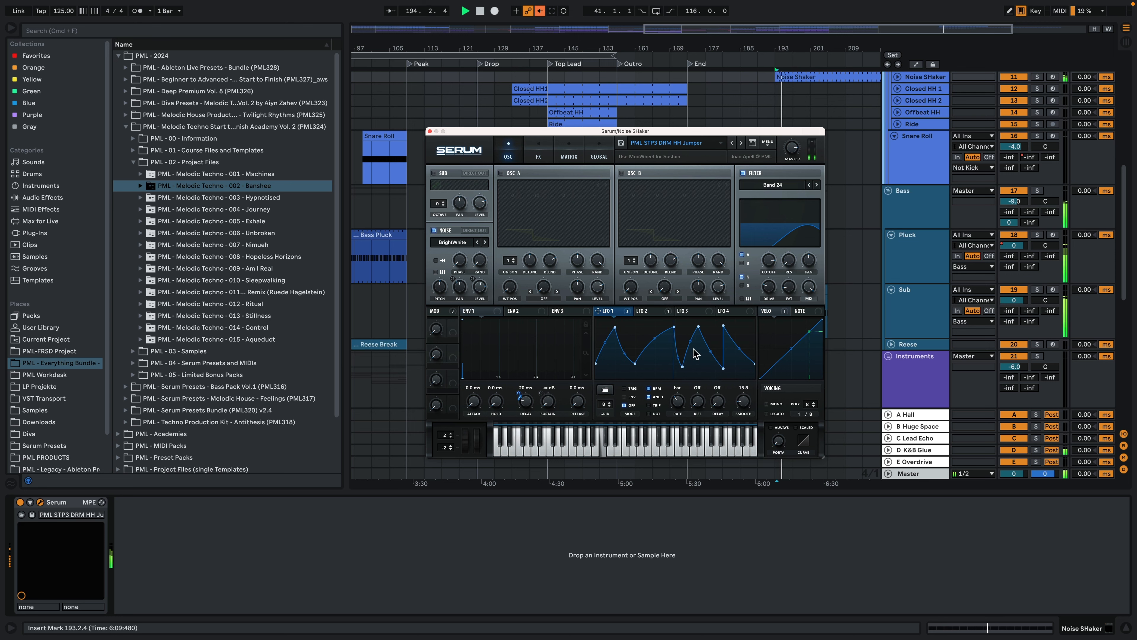
{"action": "left_click", "coordinate": [650, 313]}
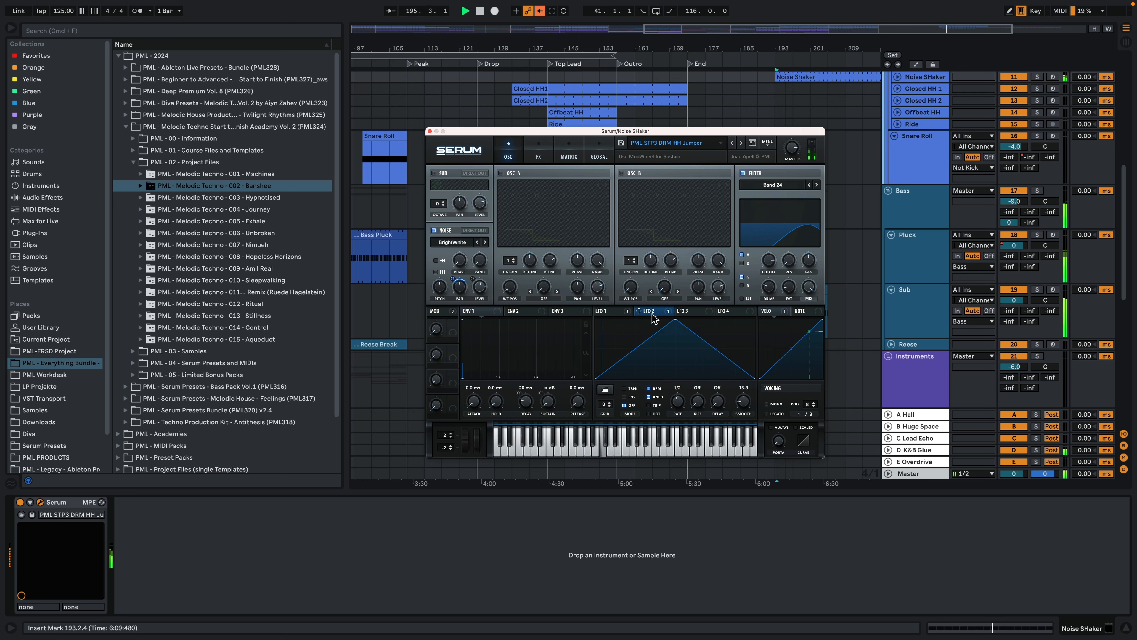
{"action": "left_click", "coordinate": [646, 339]}
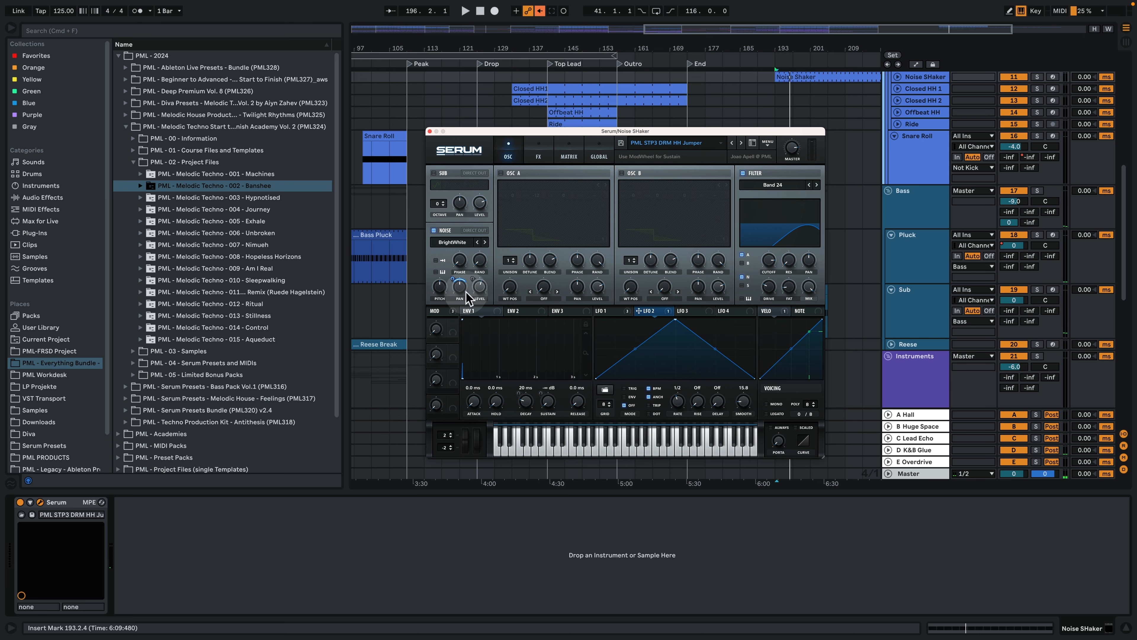
{"action": "mouse_move", "coordinate": [463, 286]}
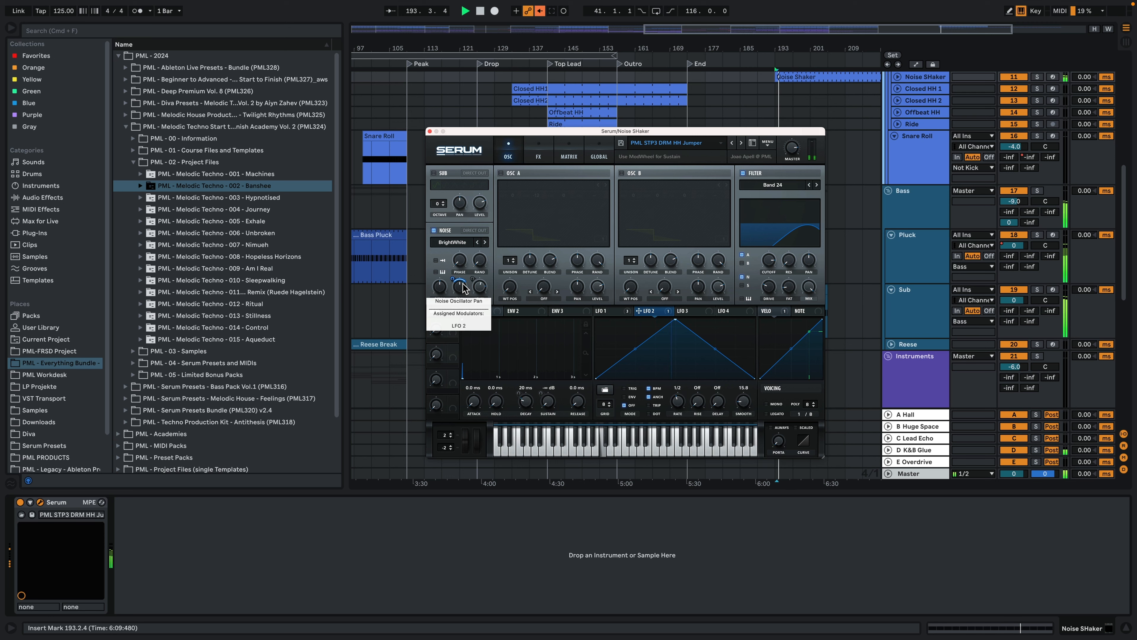
{"action": "left_click", "coordinate": [431, 132]}
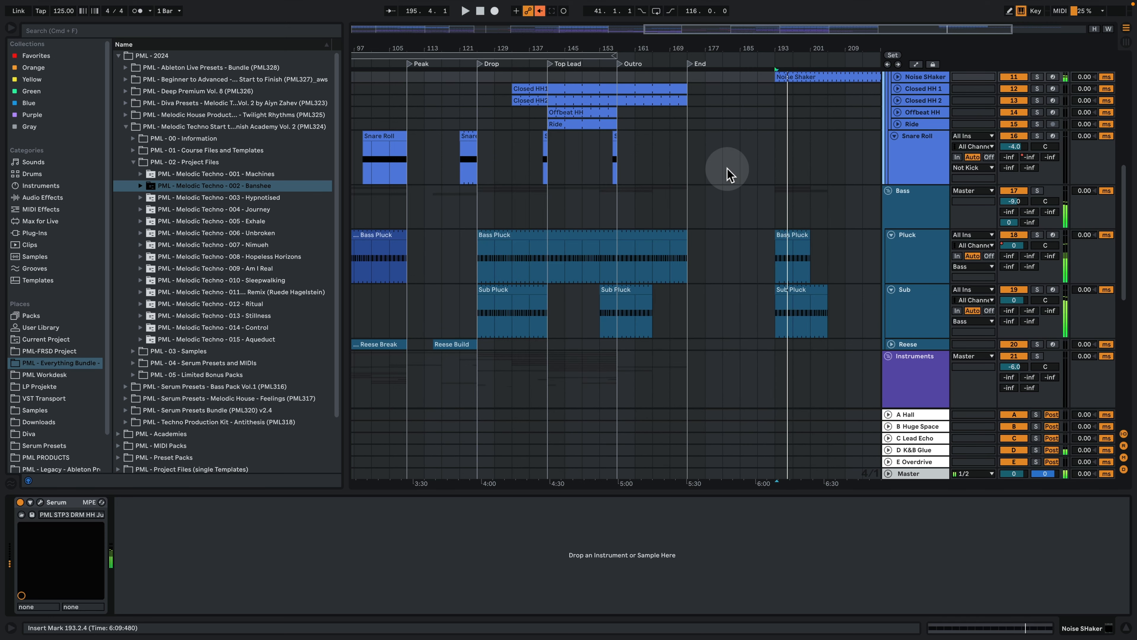
Step: Copy the Closed HH1 clip from bar 133 to bar 193 and solo its track during playback
{"action": "scroll", "coordinate": [721, 198], "scroll_direction": "up", "scroll_amount": 3}
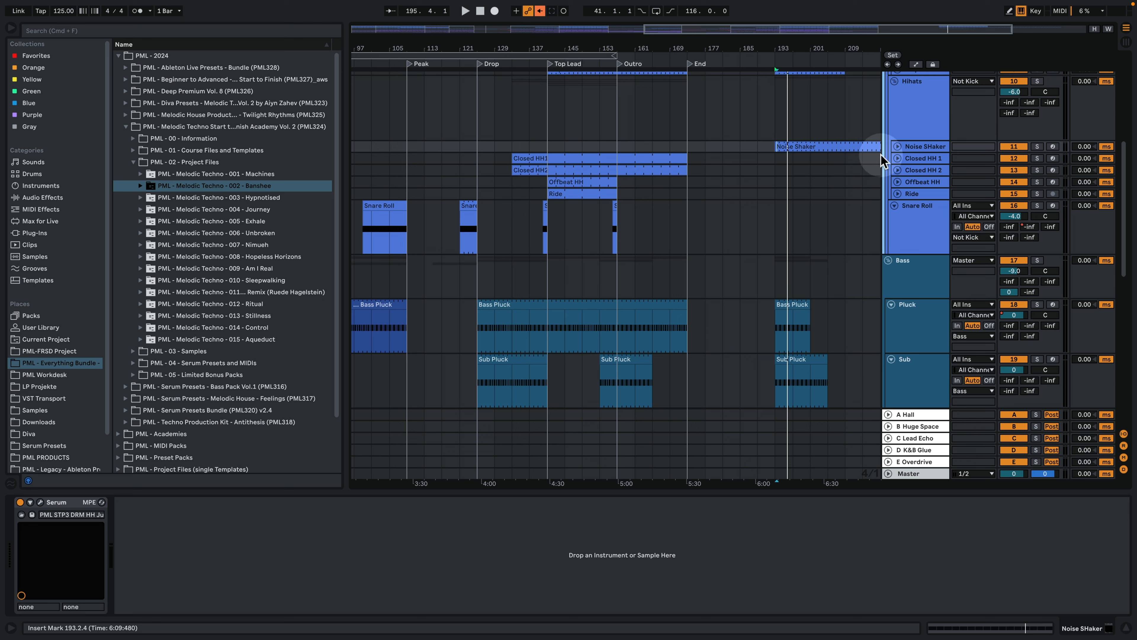
{"action": "left_click", "coordinate": [530, 159]}
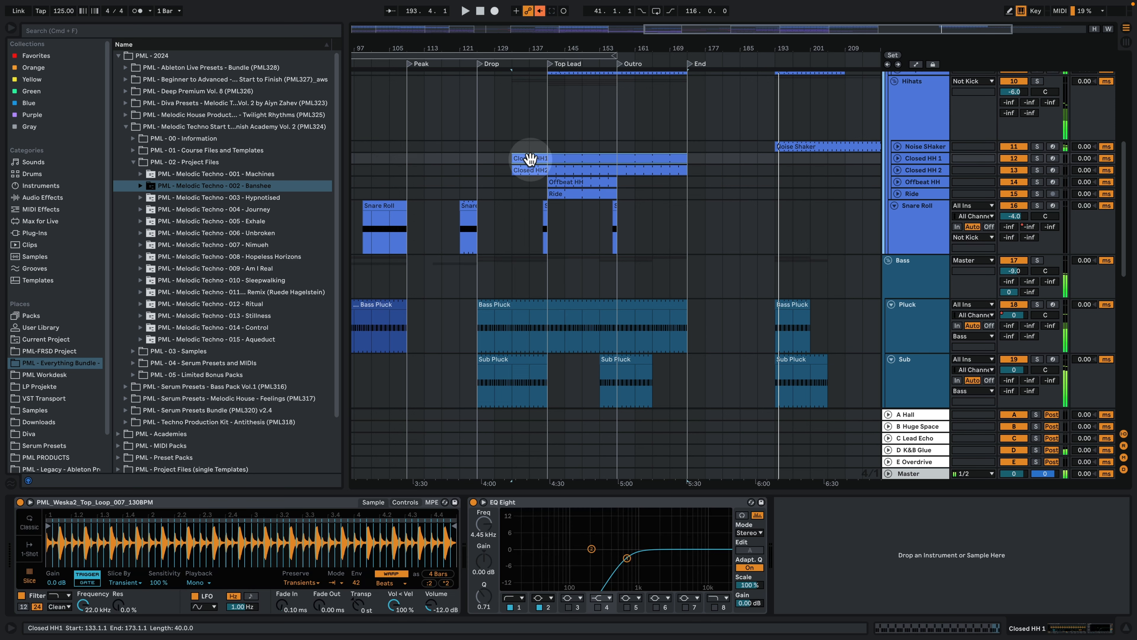
{"action": "left_click_drag", "start_coordinate": [532, 159], "coordinate": [790, 157]}
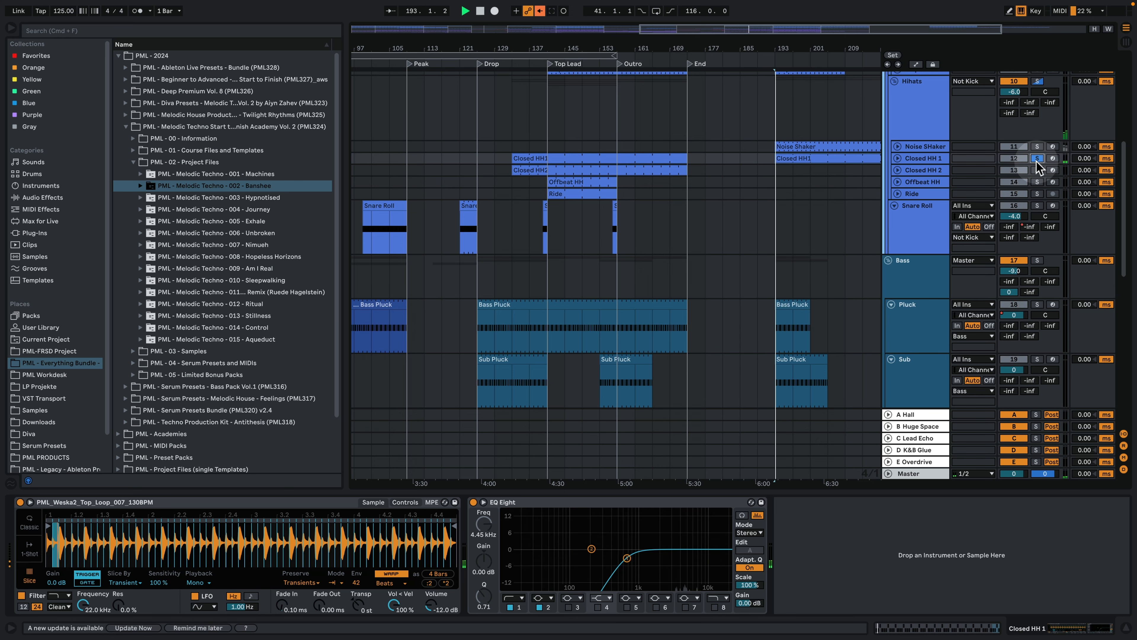
Step: Open the notes of the Closed HH1 clip at bar 193 and enlarge the velocity lane
{"action": "double_click", "coordinate": [817, 159]}
{"action": "left_click", "coordinate": [597, 315]}
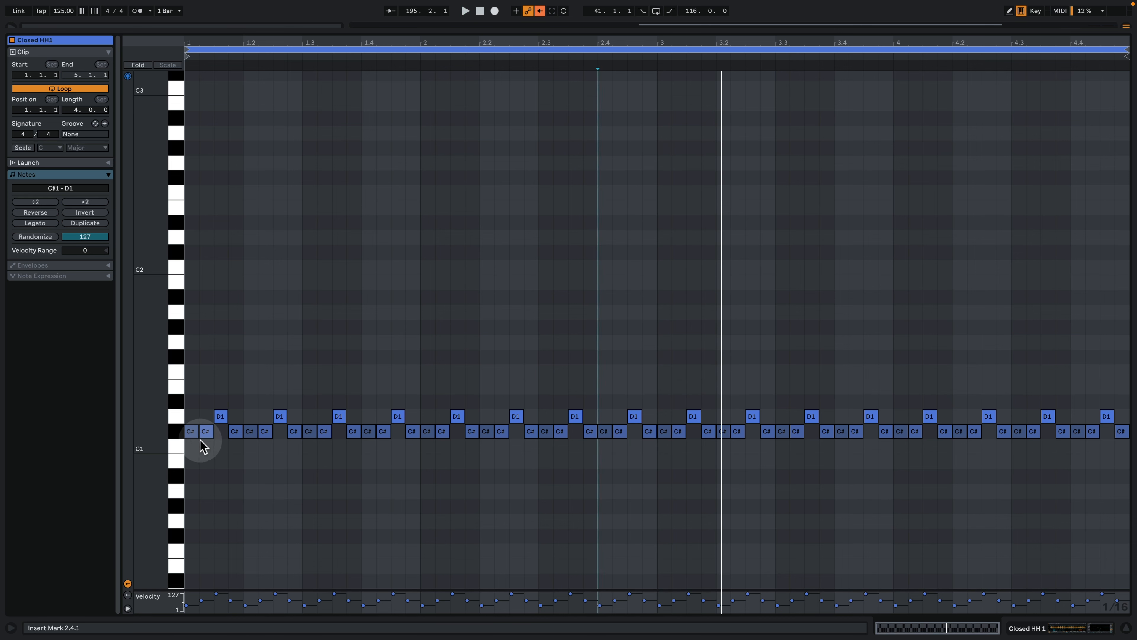
{"action": "left_click_drag", "start_coordinate": [241, 590], "coordinate": [244, 474]}
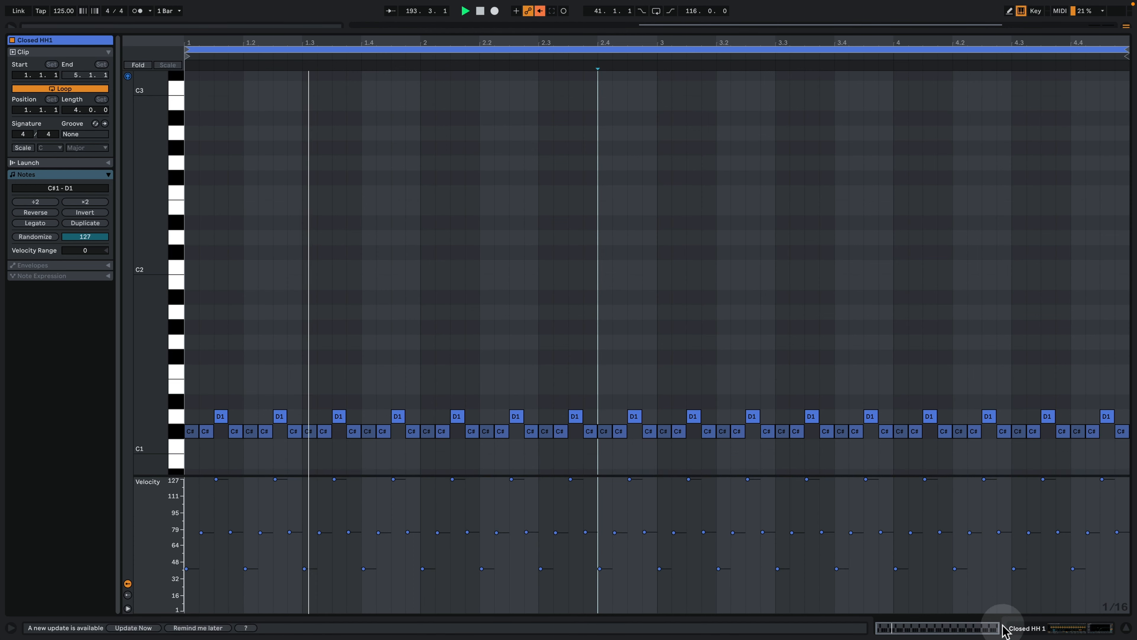
Step: Return to the Closed HH 1 track's devices, play its sliced top loop from bar 193 and unsolo the track
{"action": "left_click", "coordinate": [1090, 631]}
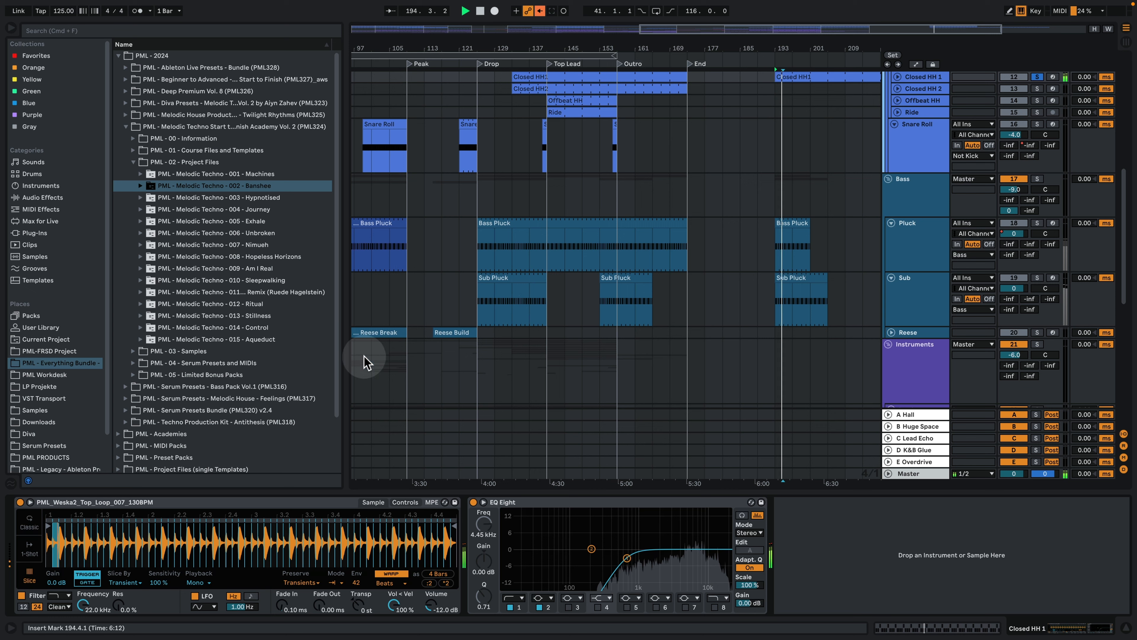
{"action": "key", "text": "space"}
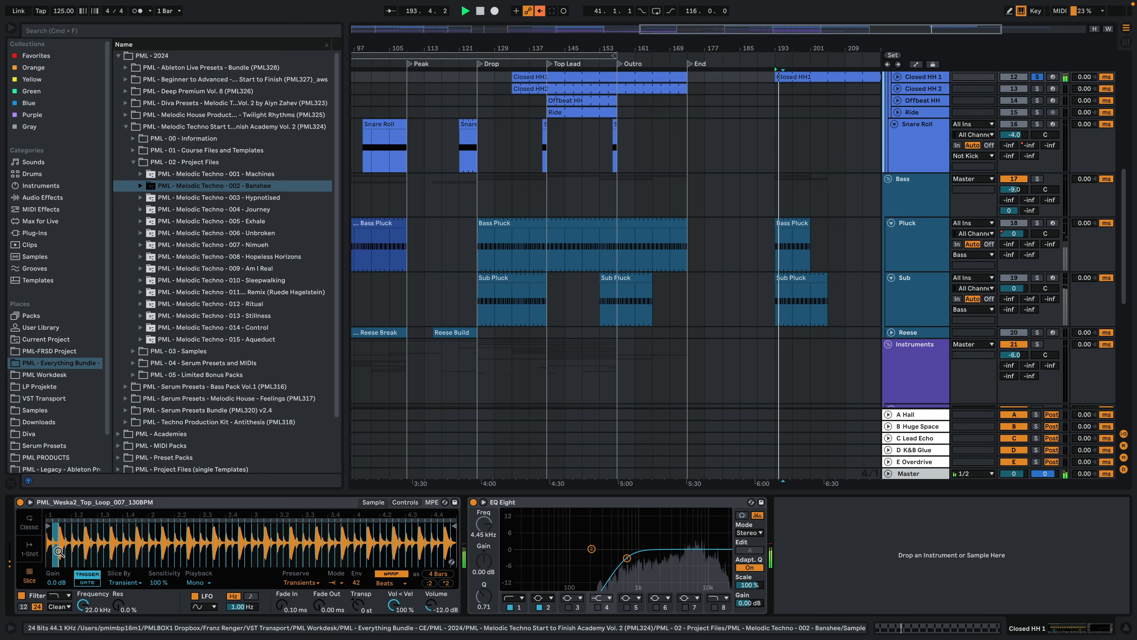
{"action": "left_click", "coordinate": [801, 258]}
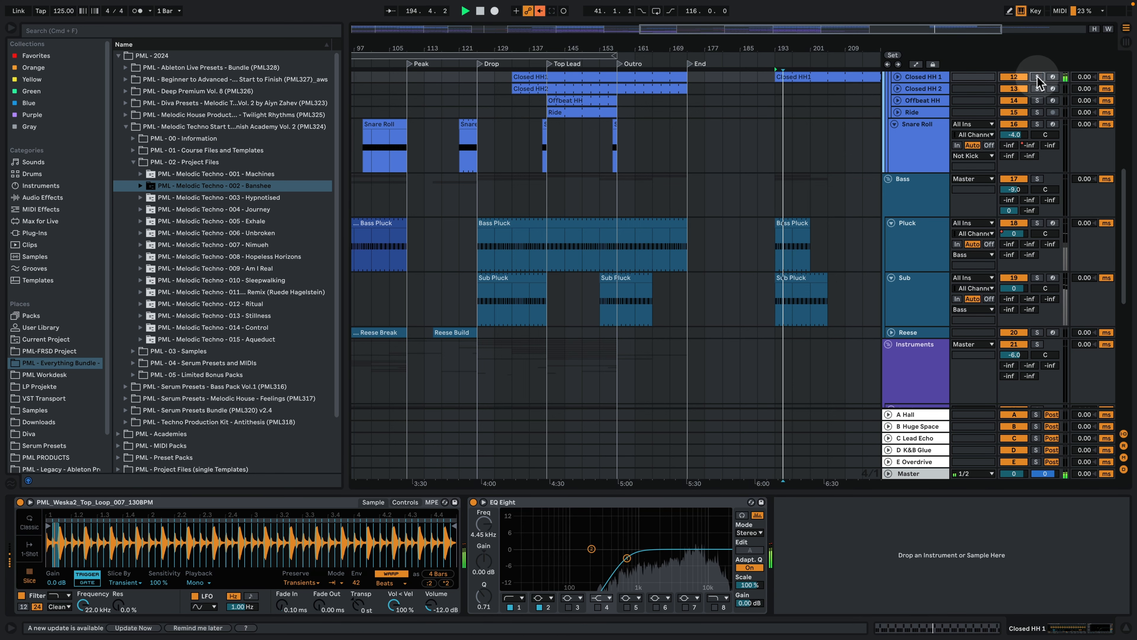
Step: Copy the Closed HH2 clip from bar 133 to bar 193 and solo the Closed HH 2 track
{"action": "scroll", "coordinate": [900, 210], "scroll_direction": "up", "scroll_amount": 2}
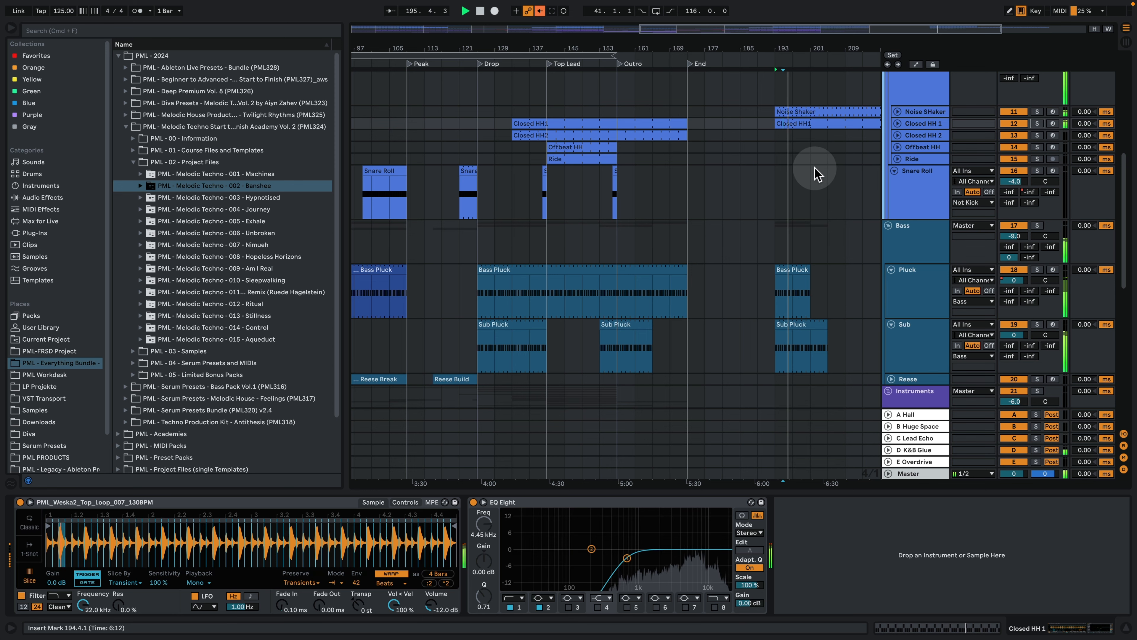
{"action": "left_click_drag", "start_coordinate": [546, 136], "coordinate": [809, 142]}
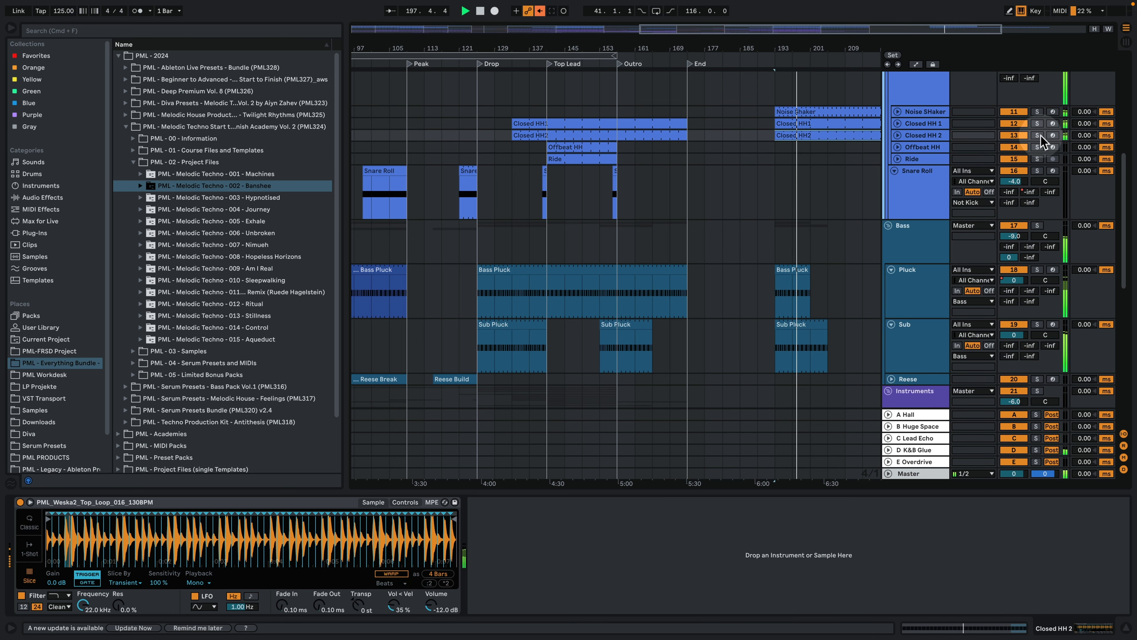
{"action": "left_click", "coordinate": [1037, 135]}
Step: Examine the Closed HH2 clip's notes and velocities, play its sliced loop from bar 193 and unsolo the track
{"action": "double_click", "coordinate": [817, 135]}
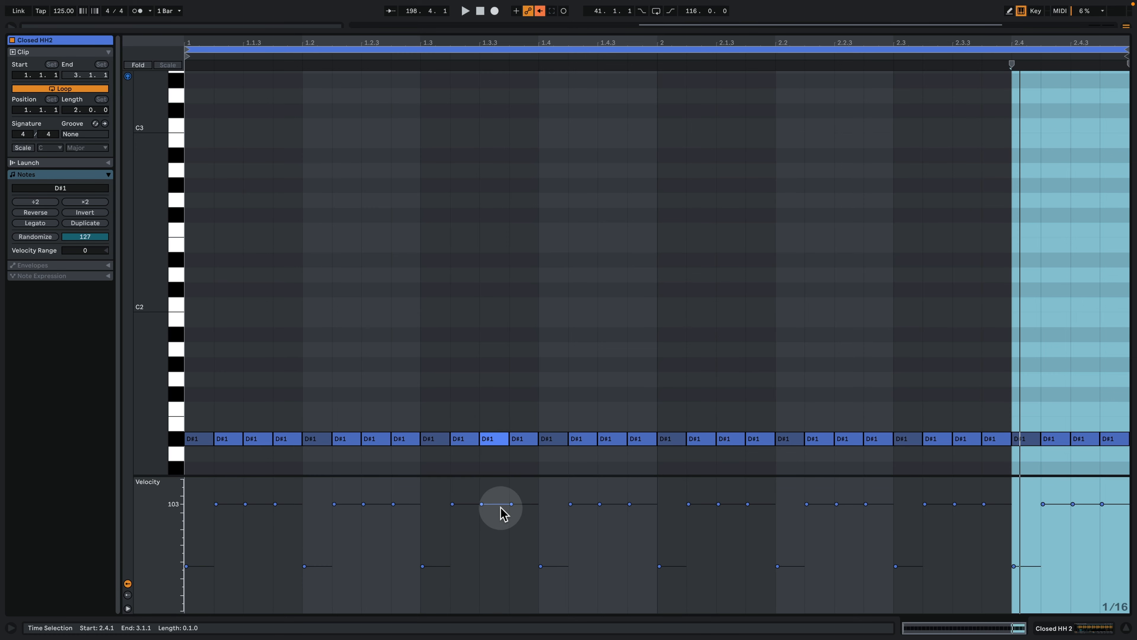
{"action": "key", "text": "space"}
{"action": "left_click", "coordinate": [1083, 630]}
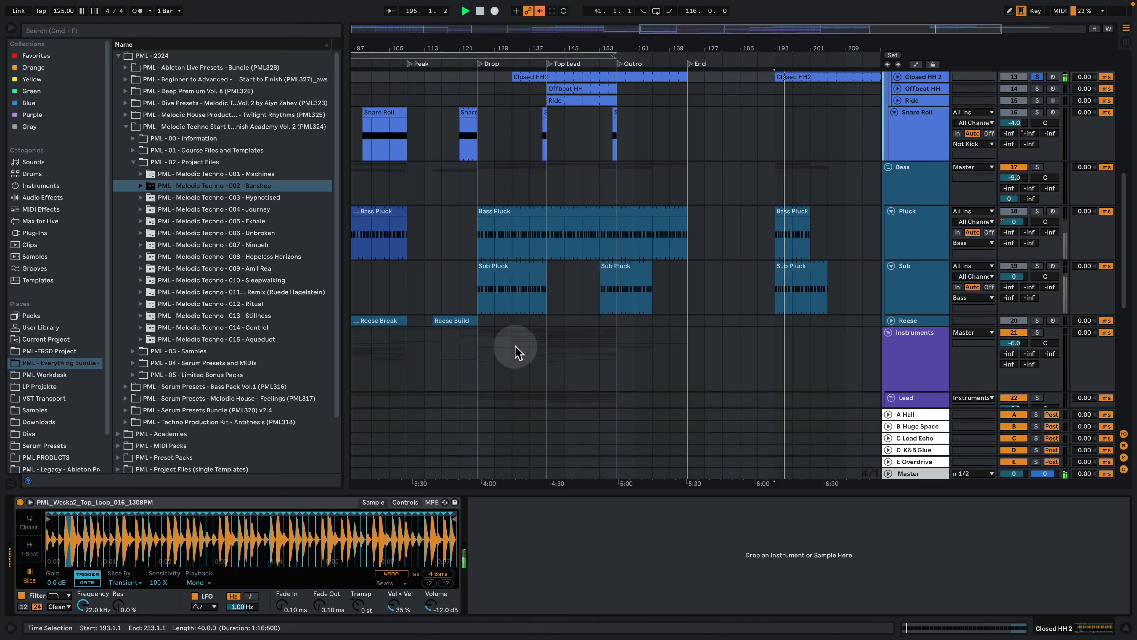
{"action": "left_click", "coordinate": [1037, 77]}
Step: Unfold the Closed HH 1, Closed HH 2 and Noise Shaker tracks in the arrangement
{"action": "scroll", "coordinate": [856, 216], "scroll_direction": "up", "scroll_amount": 5}
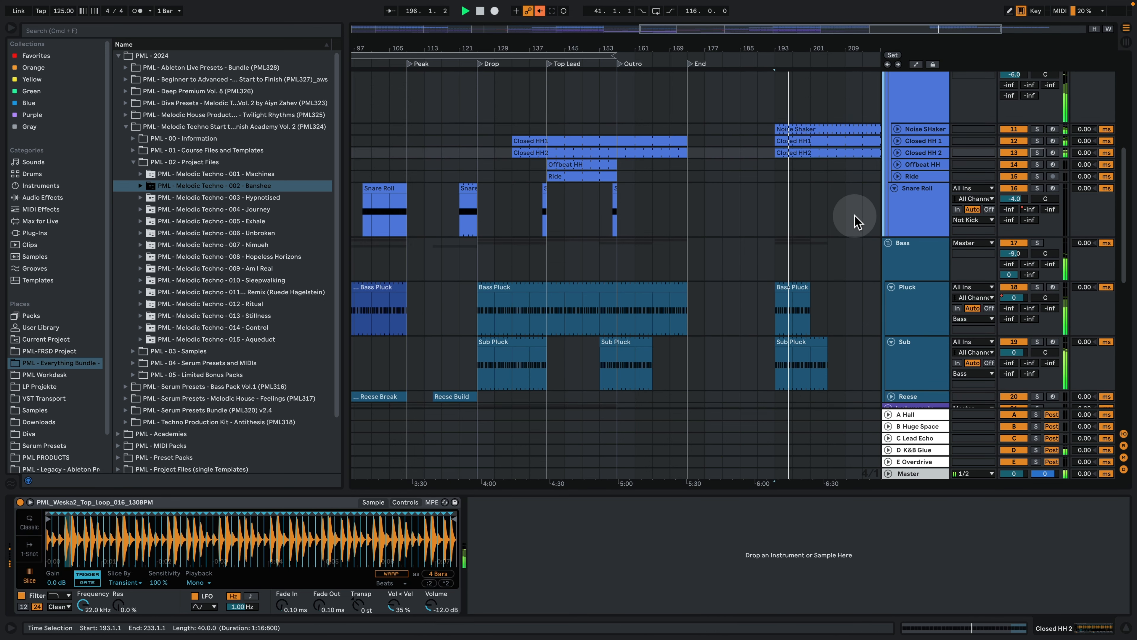
{"action": "left_click", "coordinate": [897, 141]}
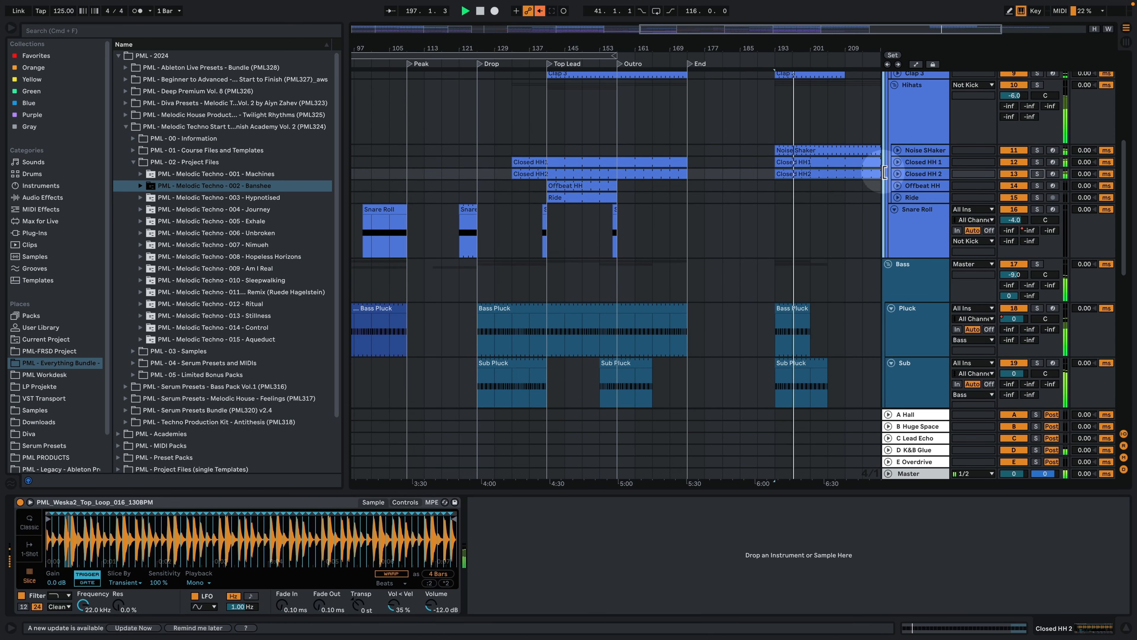
{"action": "left_click", "coordinate": [897, 175]}
{"action": "left_click", "coordinate": [897, 162]}
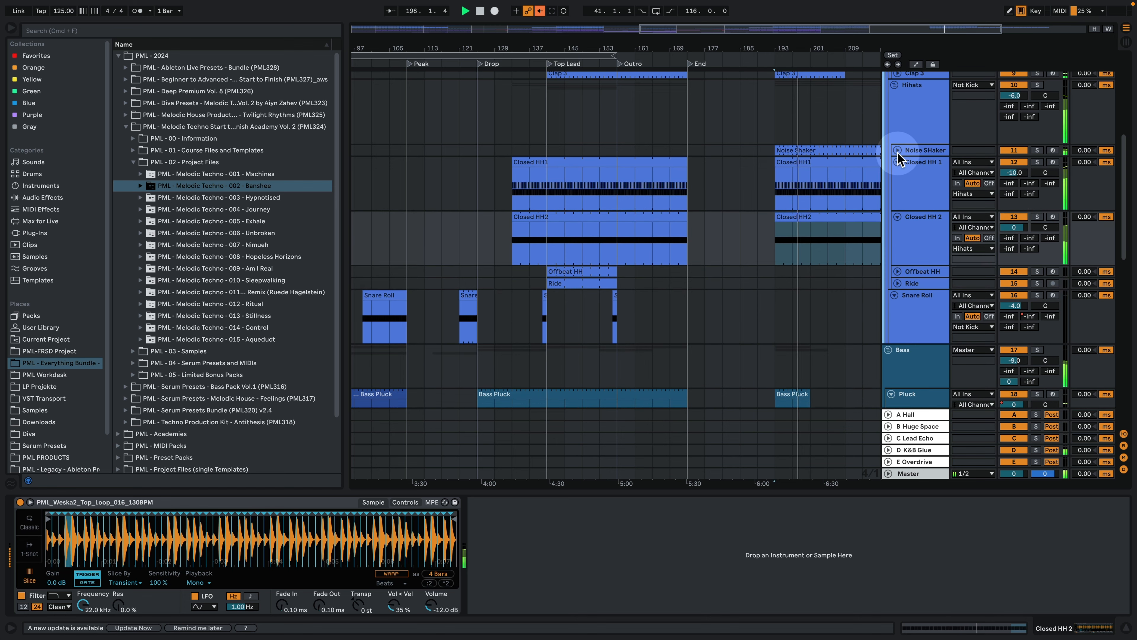
{"action": "left_click", "coordinate": [897, 150]}
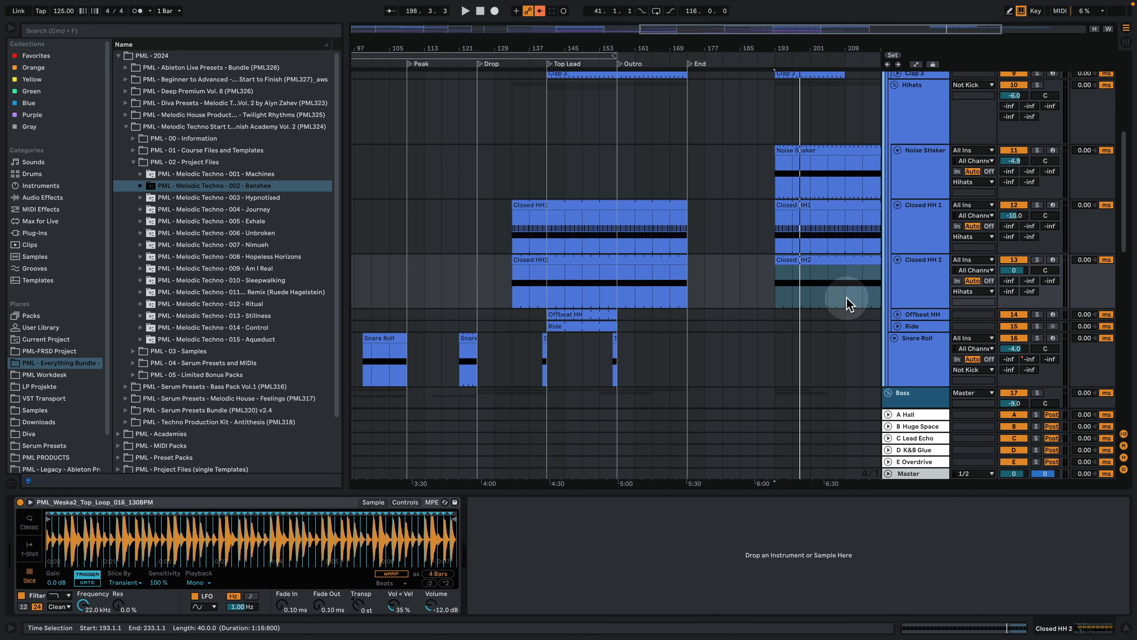
Step: Play the kick, clap, bass and hi-hat layers together from bar 193
{"action": "scroll", "coordinate": [847, 303], "scroll_direction": "up", "scroll_amount": 5}
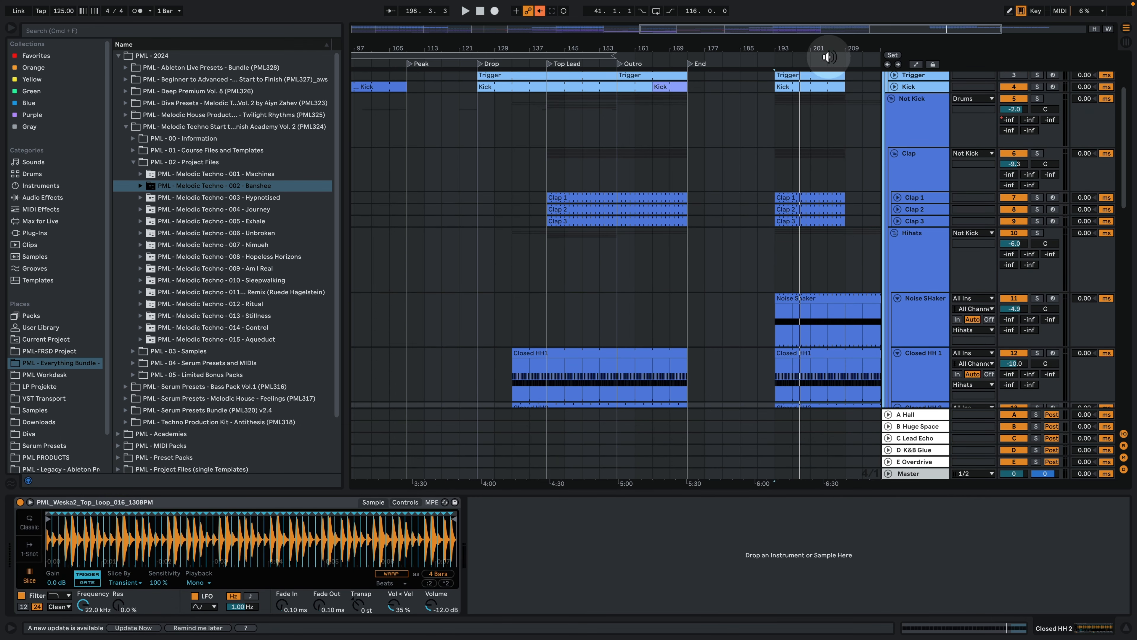
{"action": "left_click_drag", "start_coordinate": [829, 57], "coordinate": [752, 53]}
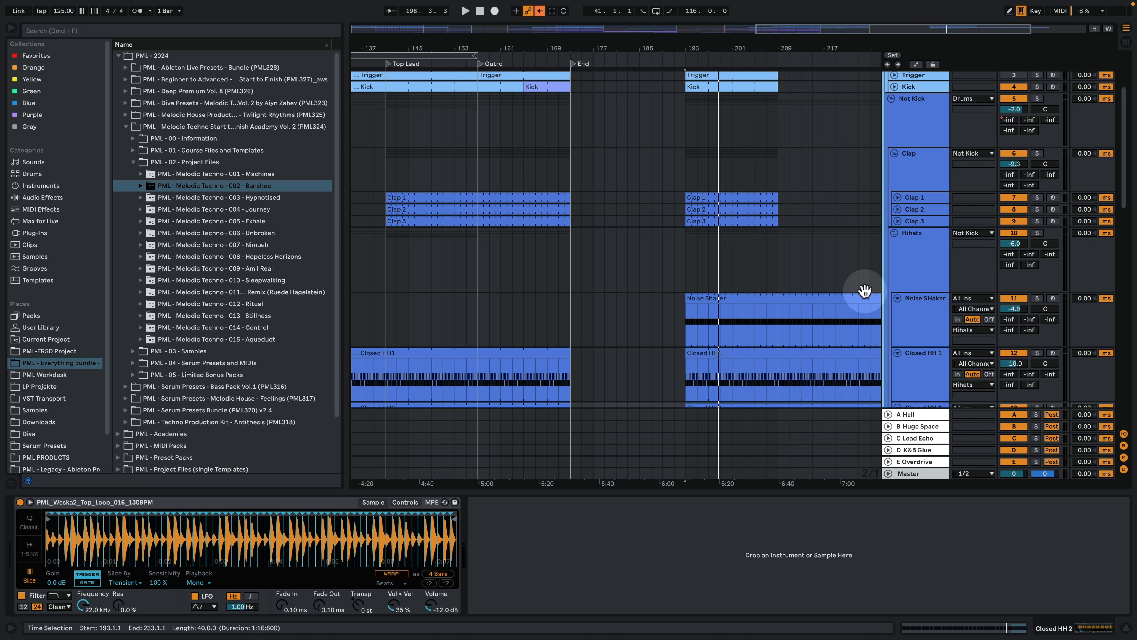
{"action": "key", "text": "space"}
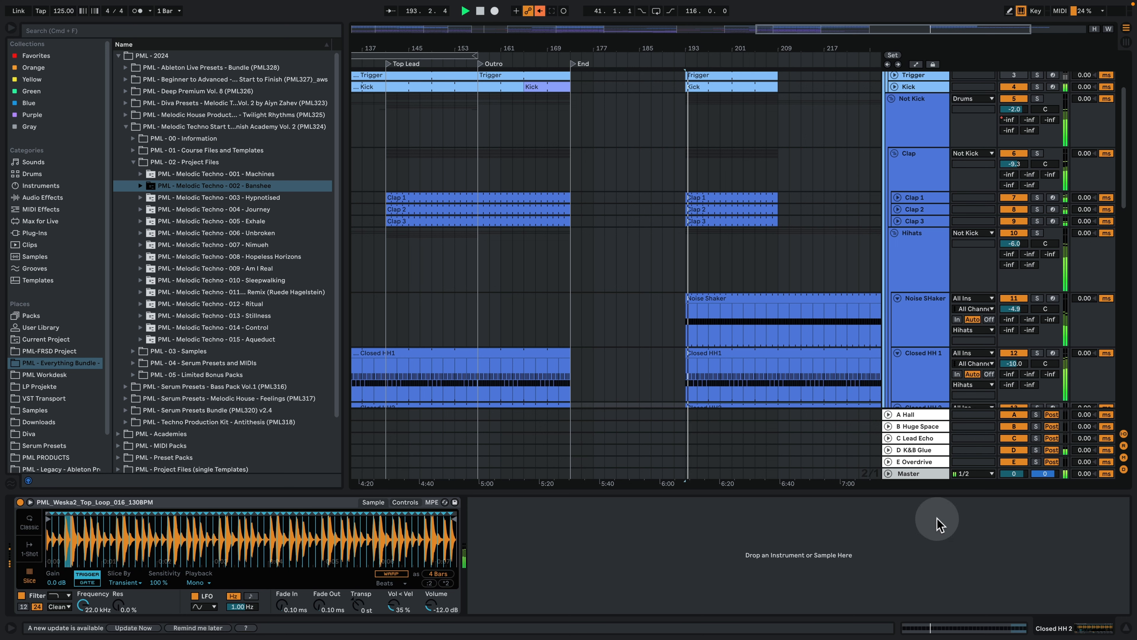
Step: Copy the Offbeat HH clip from the Top Lead section to bar 193, unfold its track and solo it
{"action": "left_click", "coordinate": [1125, 627]}
{"action": "scroll", "coordinate": [936, 427], "scroll_direction": "down", "scroll_amount": 3}
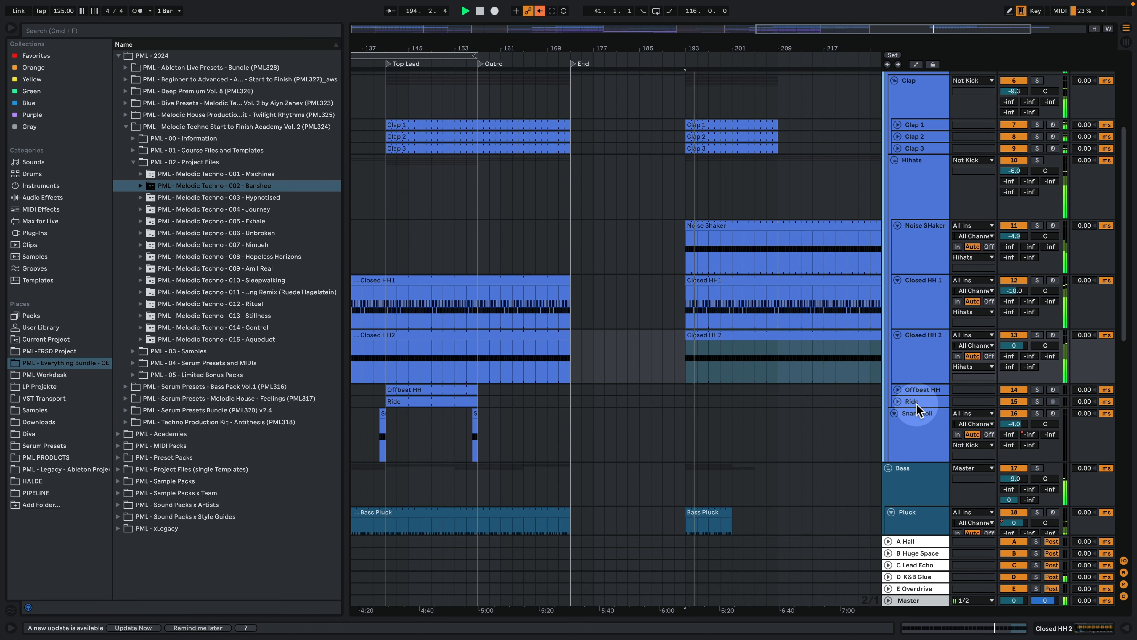
{"action": "left_click_drag", "start_coordinate": [440, 391], "coordinate": [732, 398]}
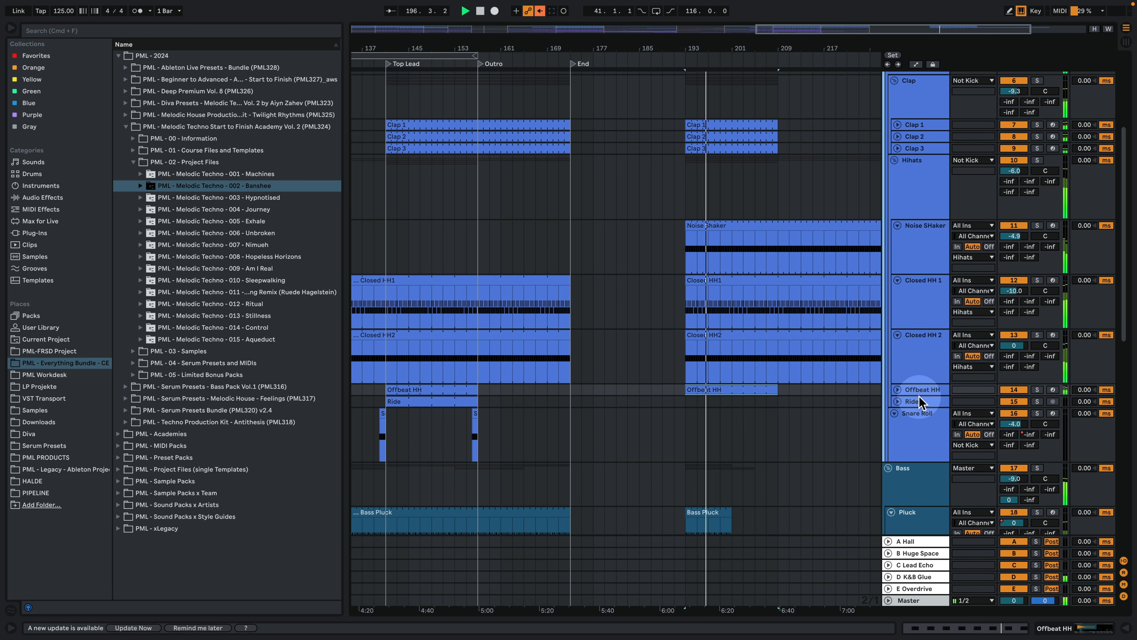
{"action": "left_click", "coordinate": [899, 390]}
{"action": "left_click", "coordinate": [1034, 388]}
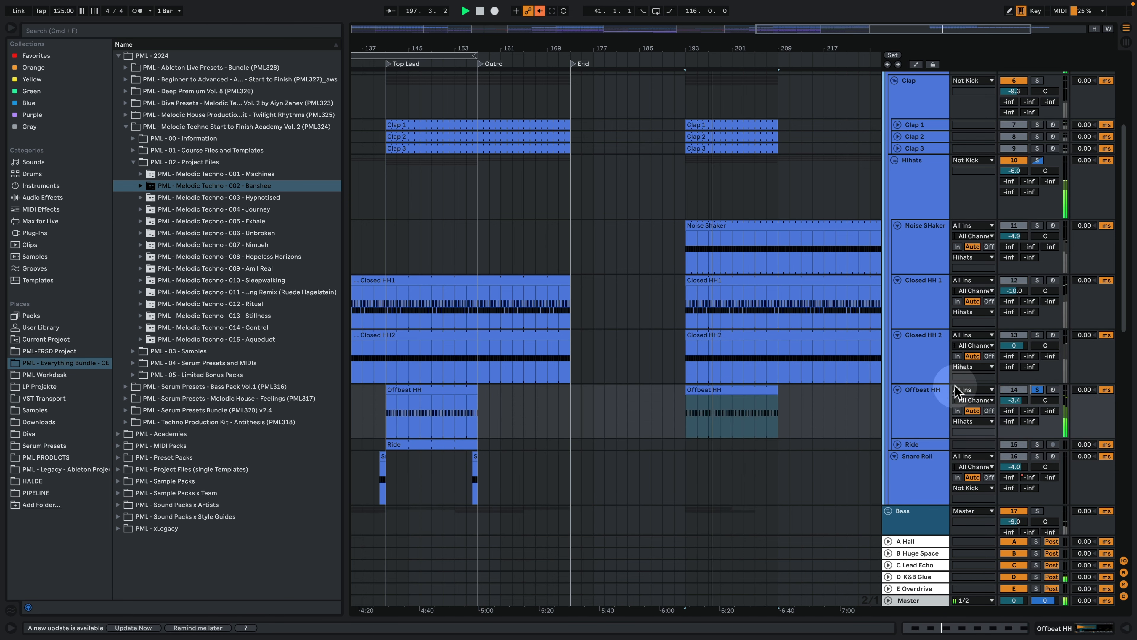
Step: Examine the Offbeat HH track's hat sampler and clip notes while playing from bar 193, and unsolo the track
{"action": "double_click", "coordinate": [934, 389]}
{"action": "key", "text": "space"}
{"action": "key", "text": "space"}
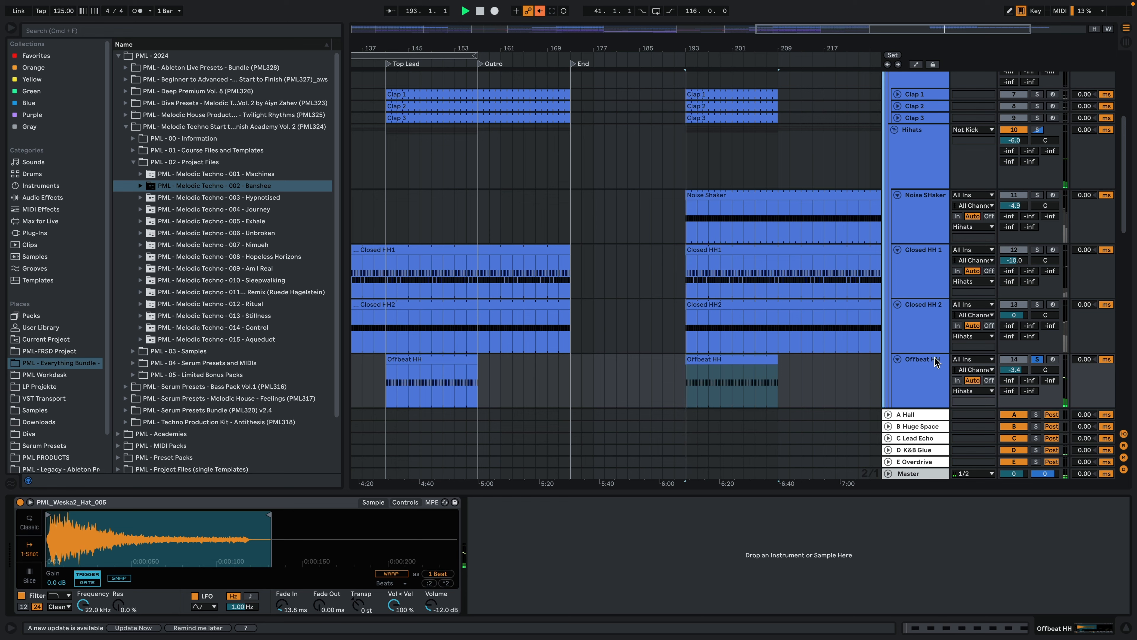
{"action": "left_click", "coordinate": [744, 357]}
{"action": "double_click", "coordinate": [745, 358]}
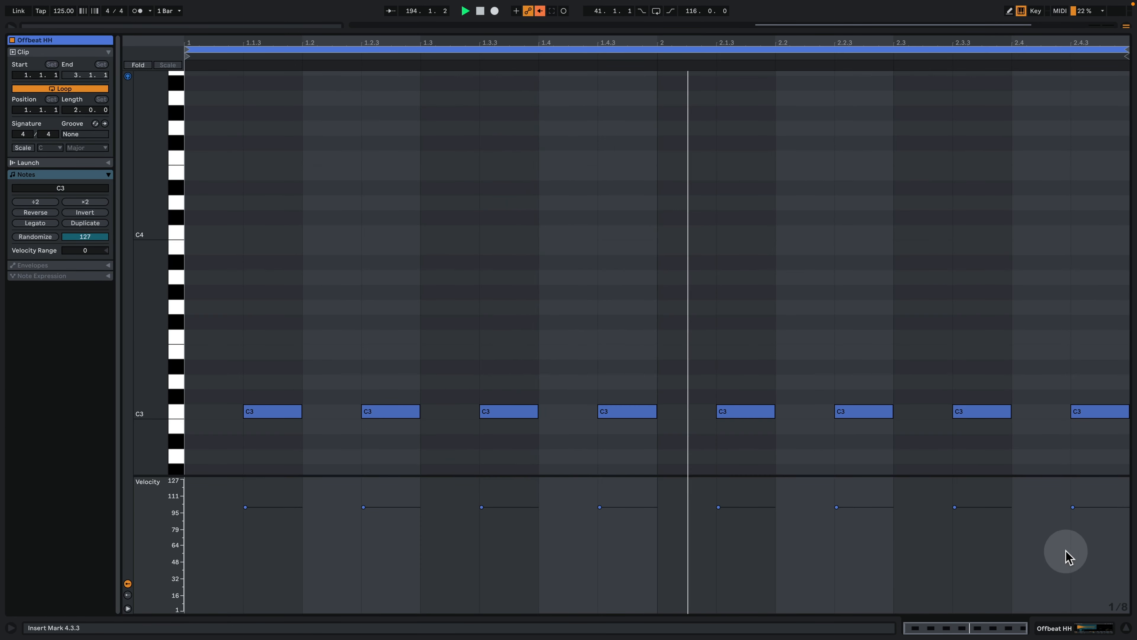
{"action": "left_click", "coordinate": [1089, 625]}
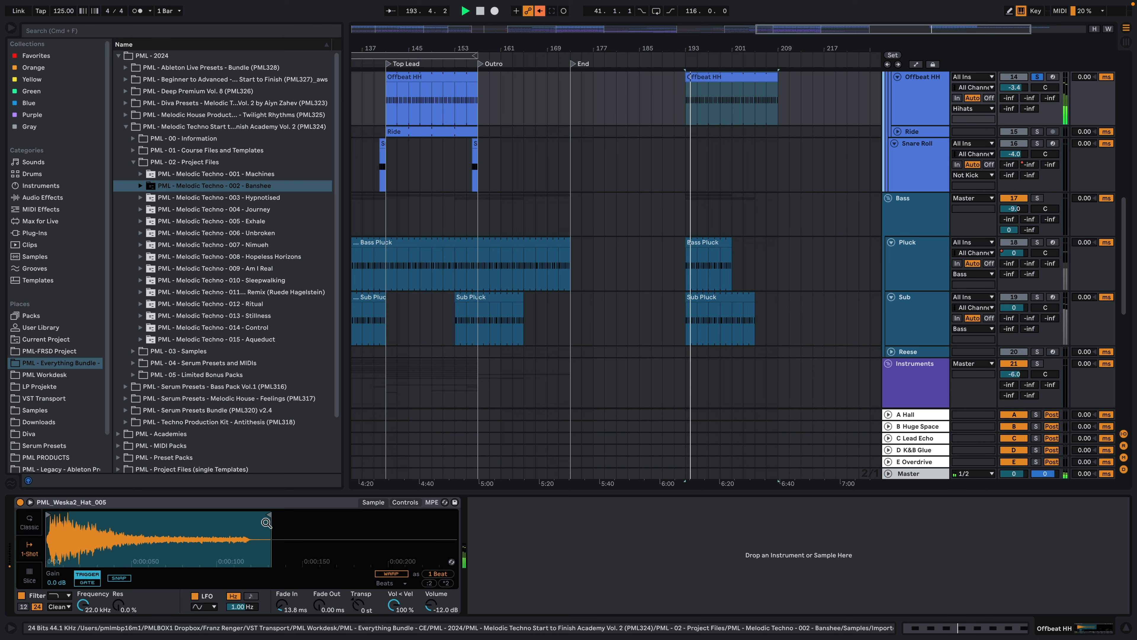
{"action": "left_click", "coordinate": [1037, 77]}
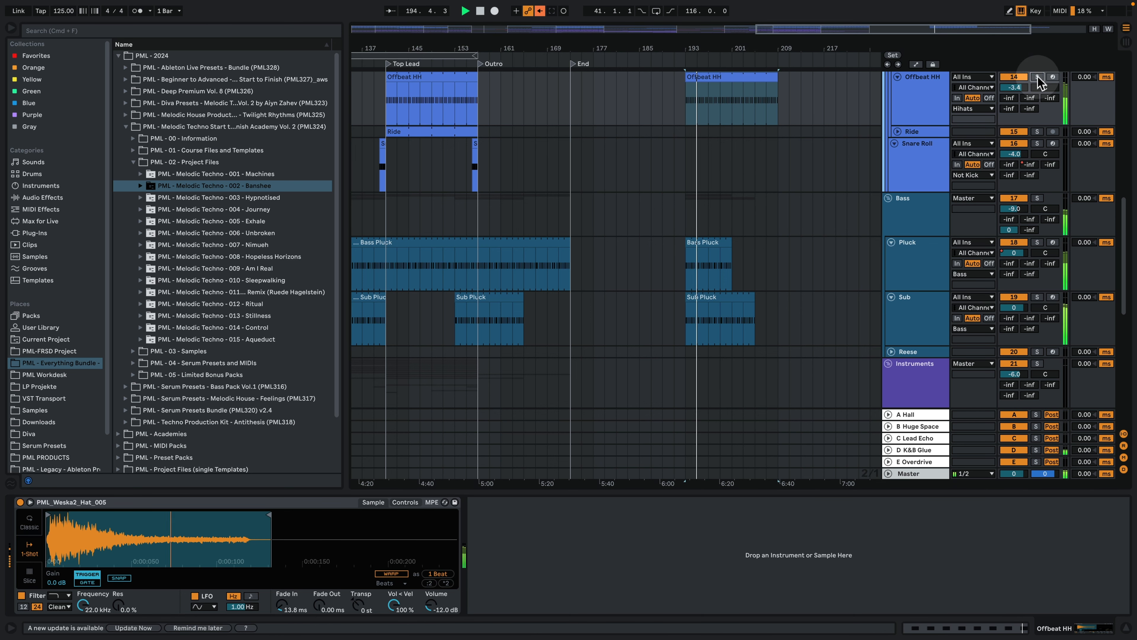
Step: Stop playback and copy the Ride clip from the Top Lead section to bar 193
{"action": "scroll", "coordinate": [857, 319], "scroll_direction": "up", "scroll_amount": 3}
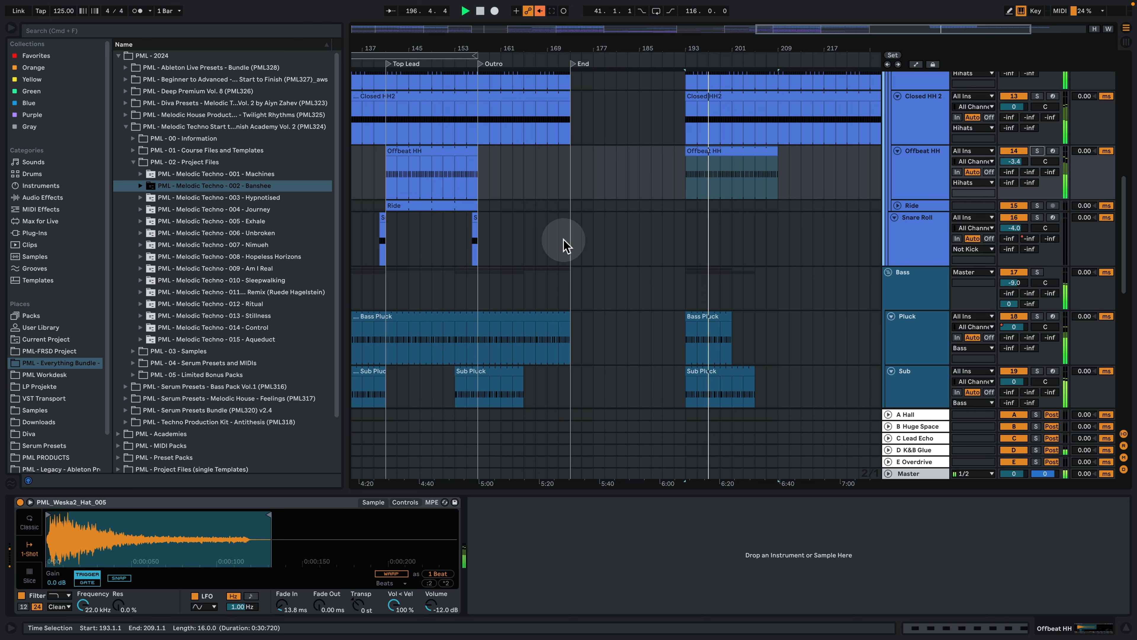
{"action": "left_click", "coordinate": [433, 200]}
{"action": "key", "text": "space"}
{"action": "left_click_drag", "start_coordinate": [415, 202], "coordinate": [731, 213]}
{"action": "left_click_drag", "start_coordinate": [703, 44], "coordinate": [703, 8]}
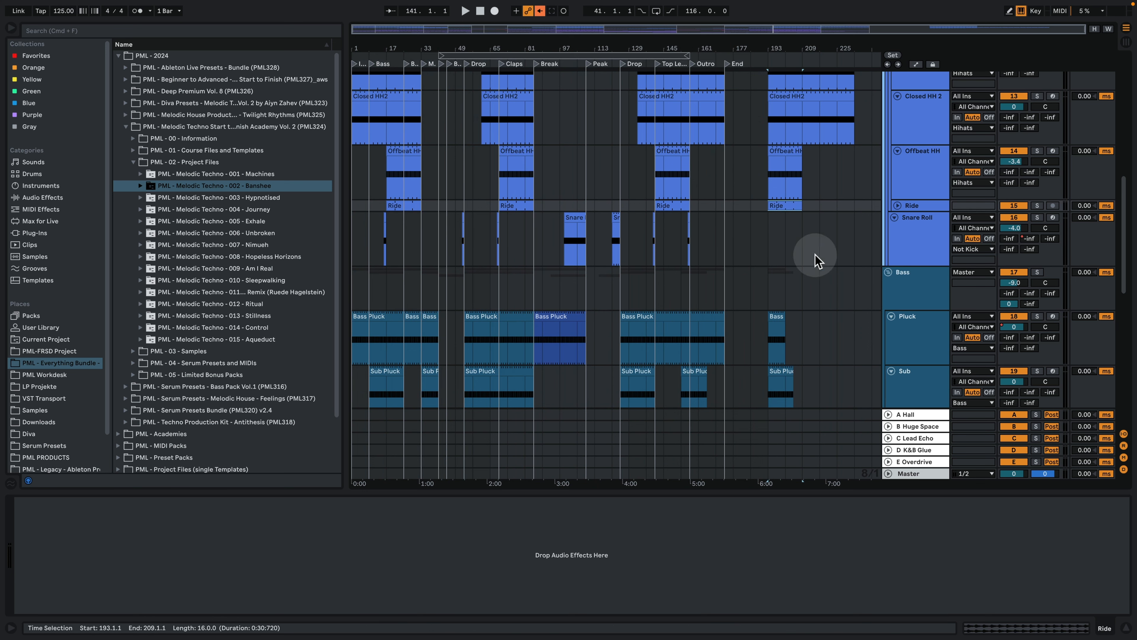
Step: Unfold the Ride track and play all the layers from bar 193
{"action": "left_click", "coordinate": [898, 206]}
{"action": "scroll", "coordinate": [644, 195], "scroll_direction": "up", "scroll_amount": 2}
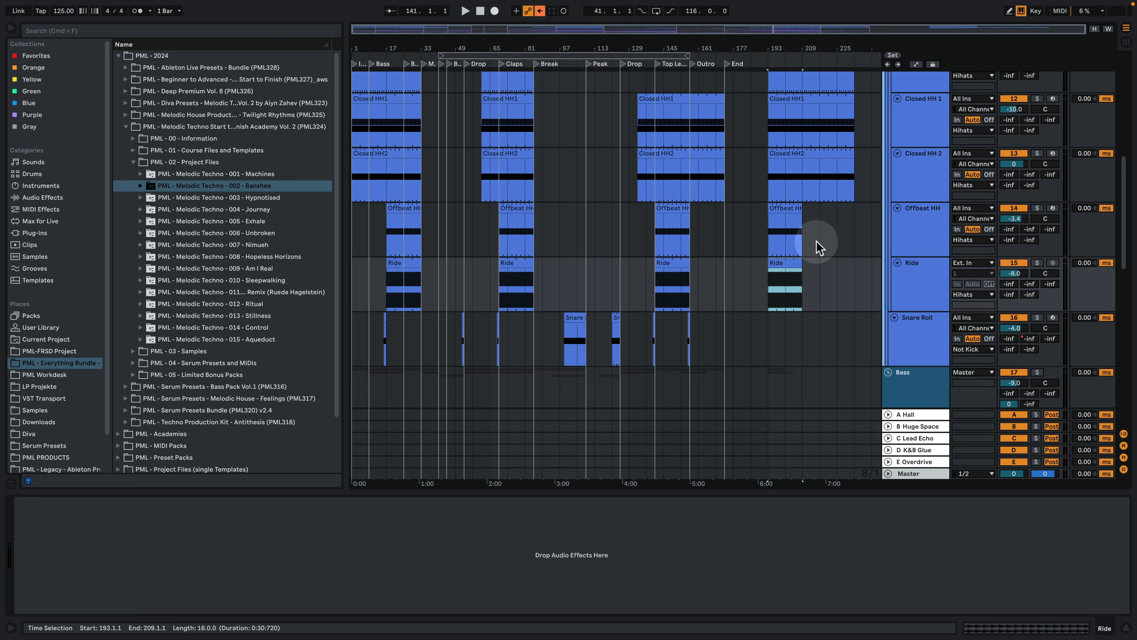
{"action": "left_click", "coordinate": [768, 278]}
{"action": "key", "text": "space"}
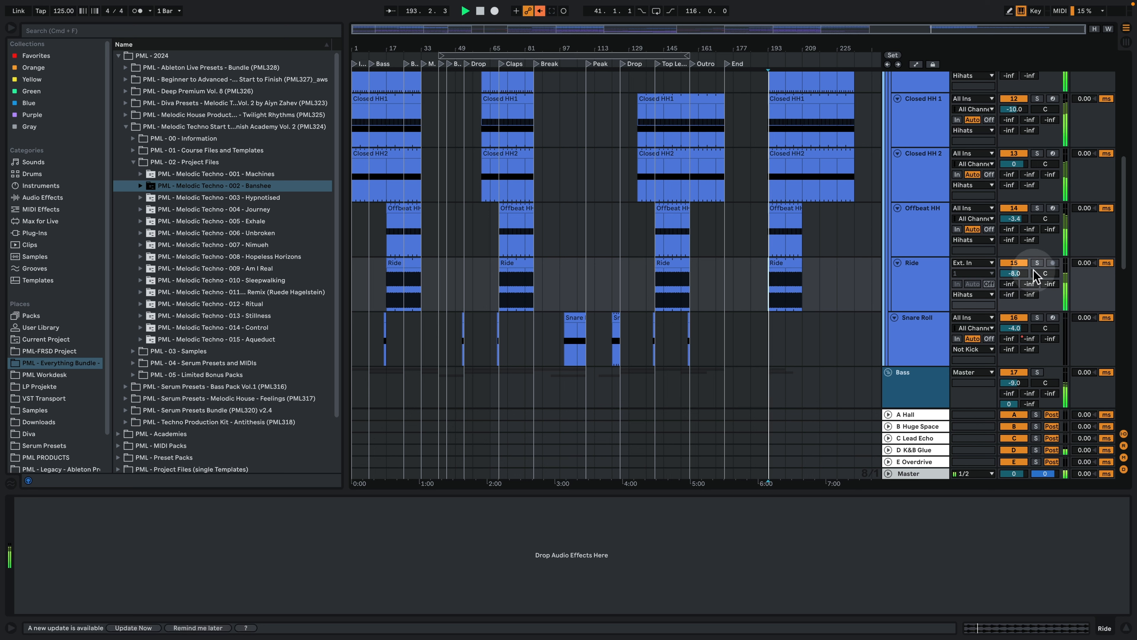
Step: Solo the Ride track to hear it alone, unsolo it and hide the device view while all layers keep playing
{"action": "left_click", "coordinate": [1037, 263]}
{"action": "left_click", "coordinate": [900, 264]}
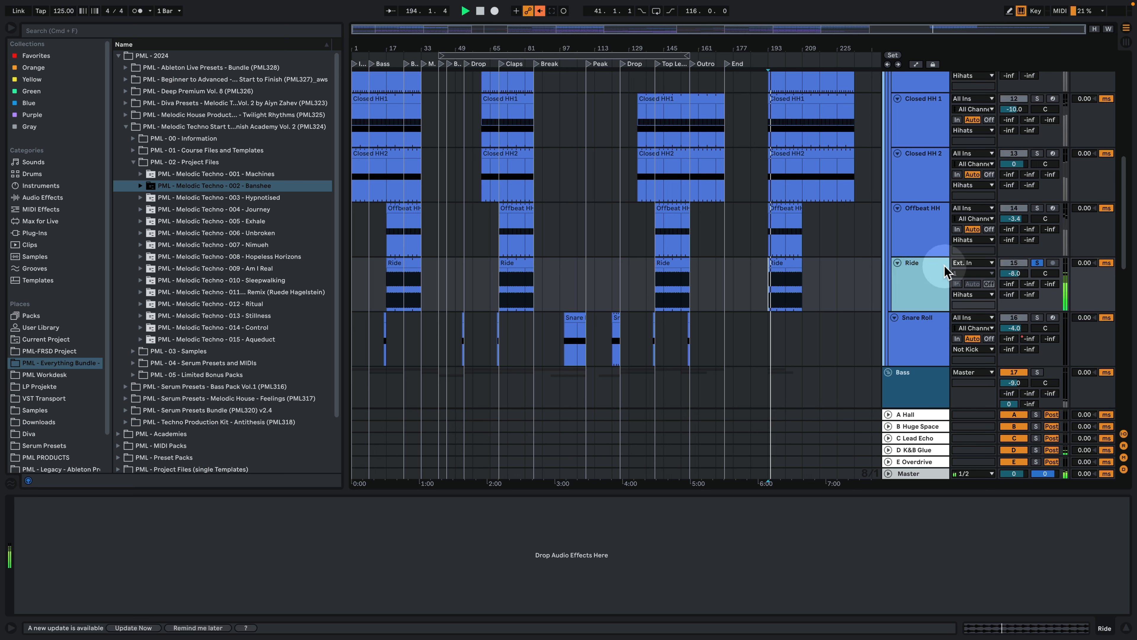
{"action": "left_click", "coordinate": [1036, 263]}
{"action": "left_click_drag", "start_coordinate": [795, 51], "coordinate": [620, 56]}
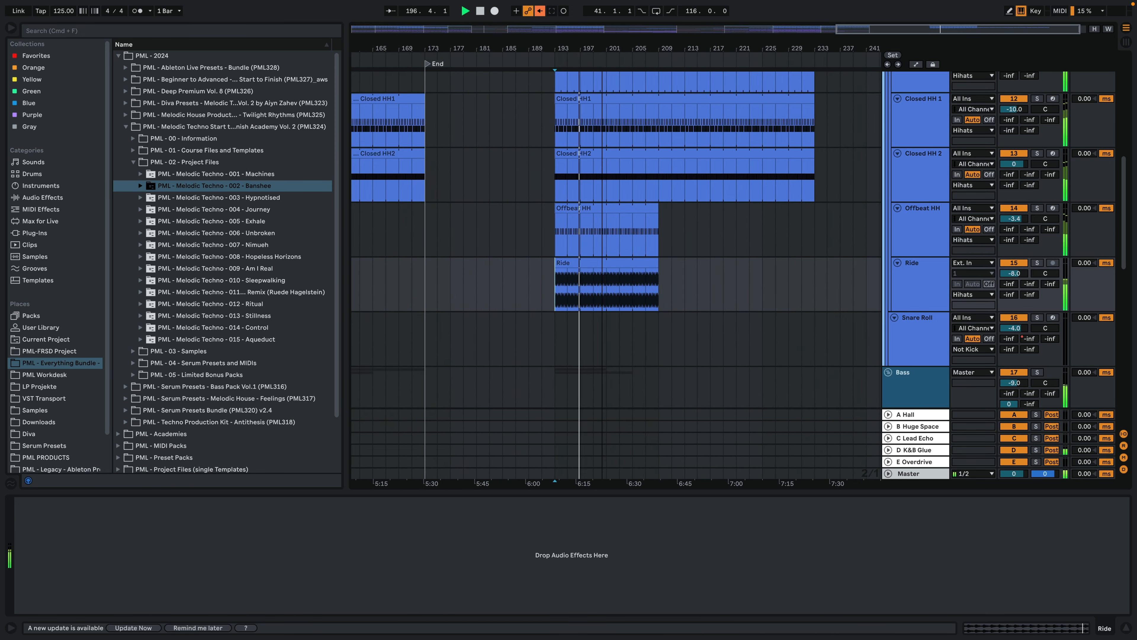
{"action": "left_click", "coordinate": [1126, 628]}
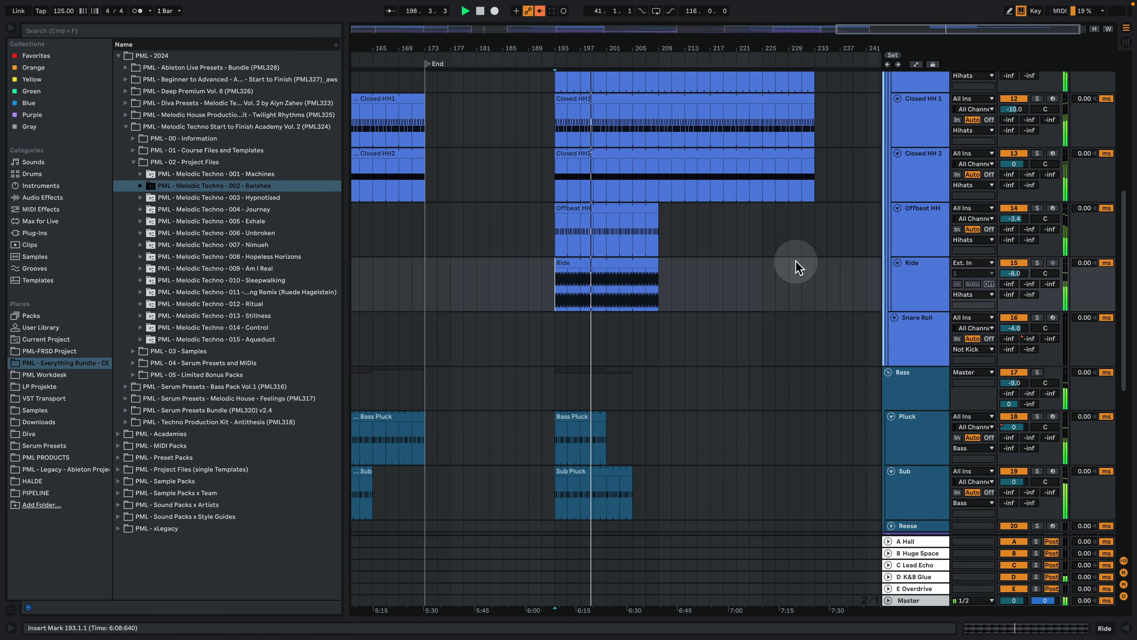
{"action": "left_click_drag", "start_coordinate": [655, 49], "coordinate": [770, 31]}
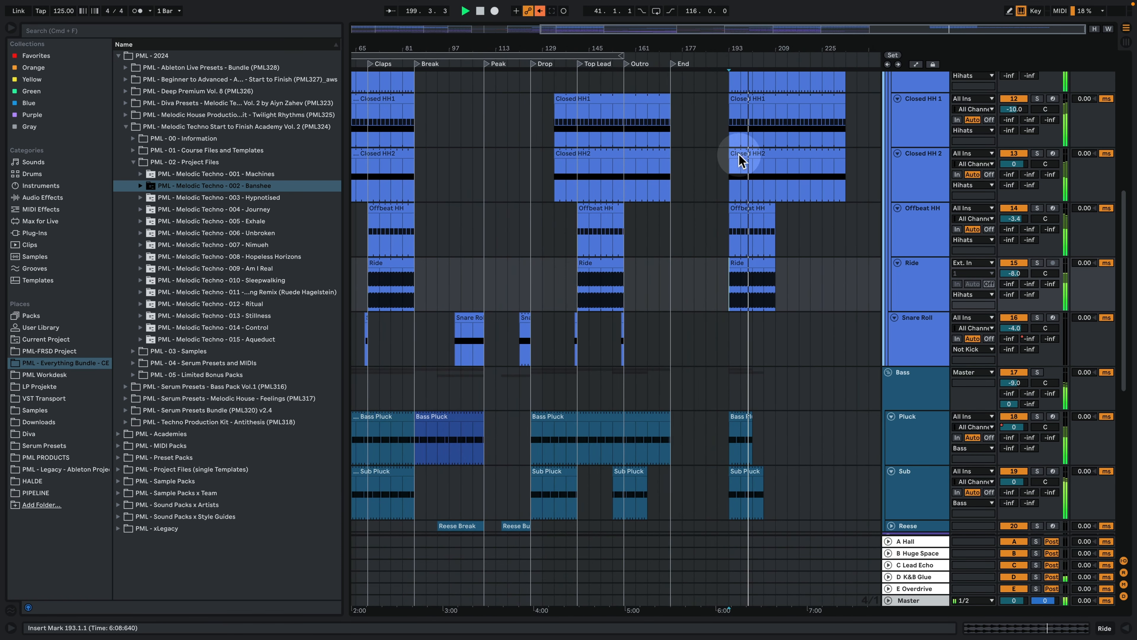
Step: Stop playback, copy the Snare Roll clip from the end of the Top Lead section to bar 208 and open its track's devices
{"action": "left_click", "coordinate": [622, 317]}
{"action": "key", "text": "space"}
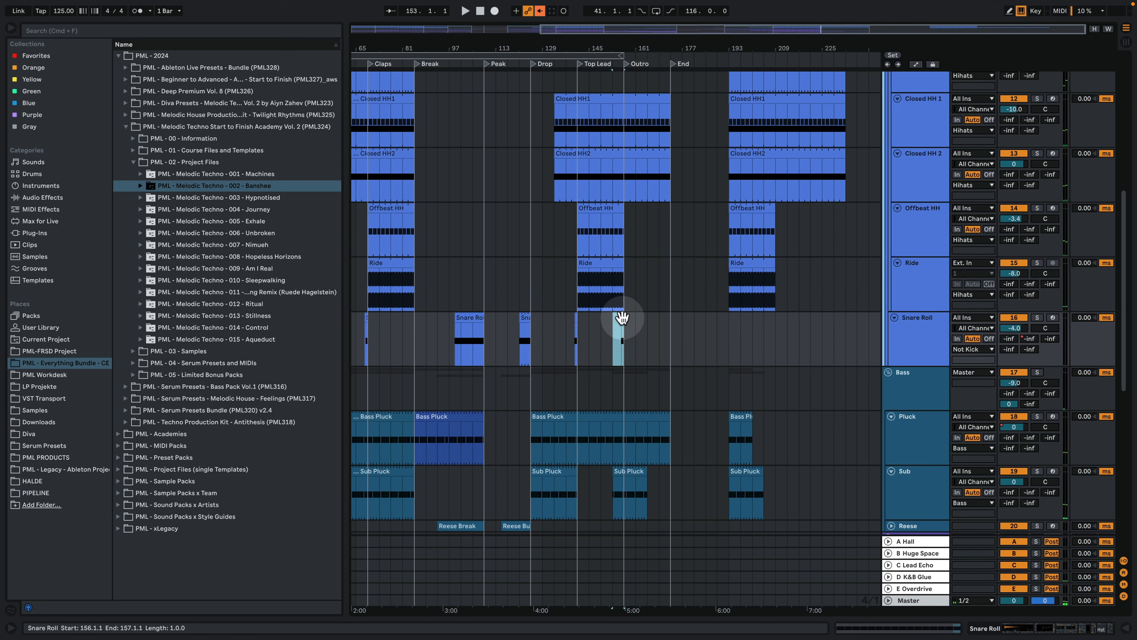
{"action": "left_click_drag", "start_coordinate": [622, 317], "coordinate": [774, 329]}
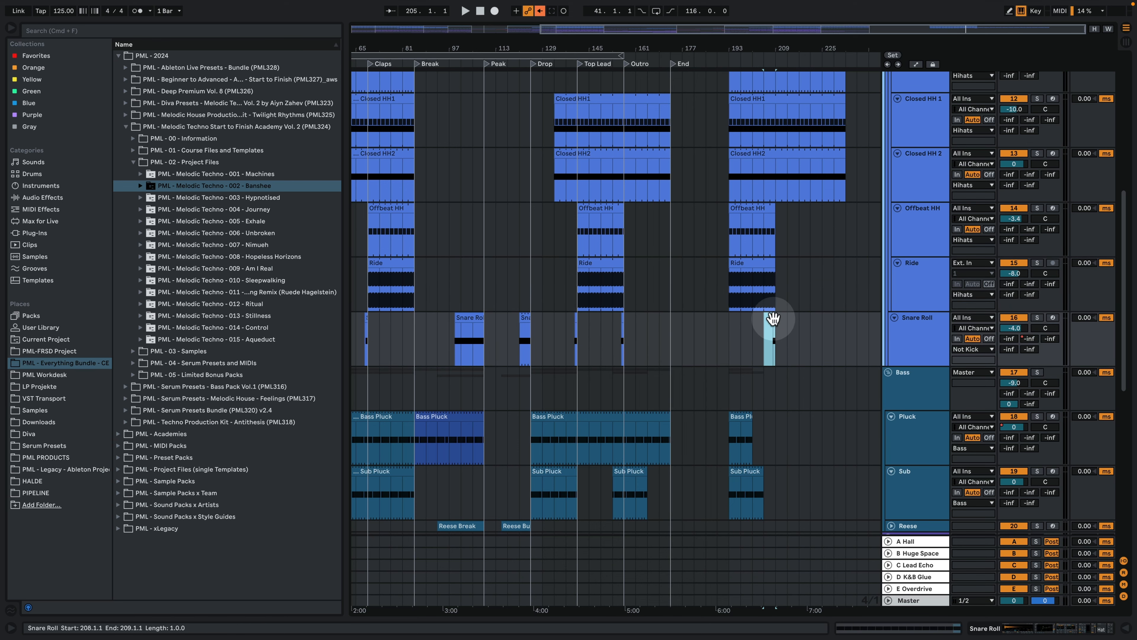
{"action": "double_click", "coordinate": [773, 318]}
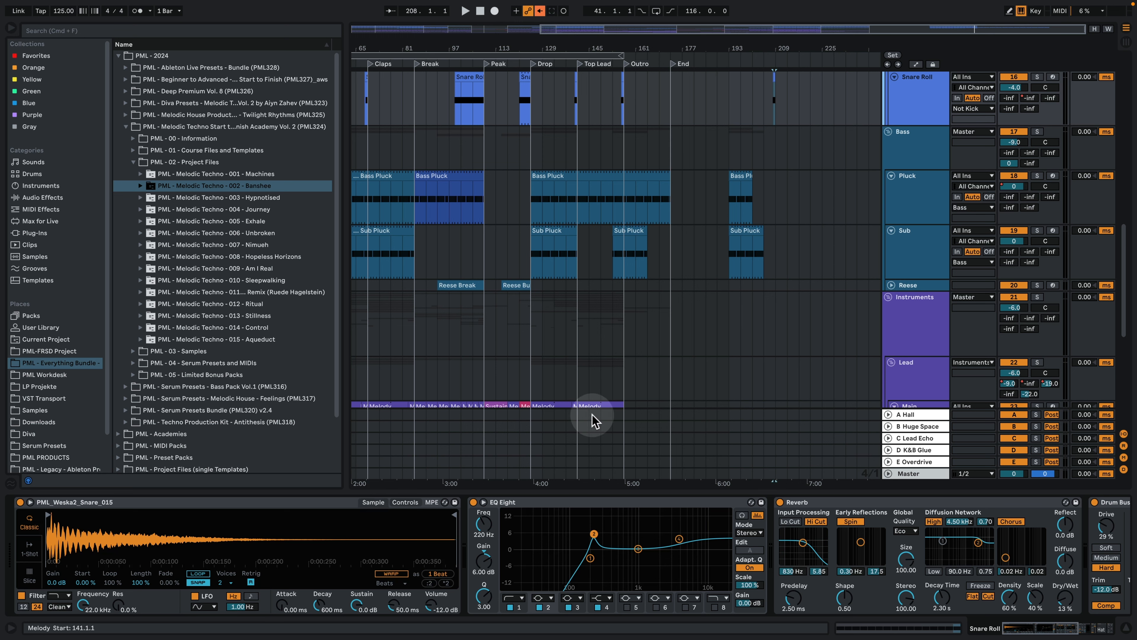
Step: Turn on audition mode in the Snare Roll track's EQ Eight and examine the 220 Hz boost in the enlarged display during playback
{"action": "key", "text": "space"}
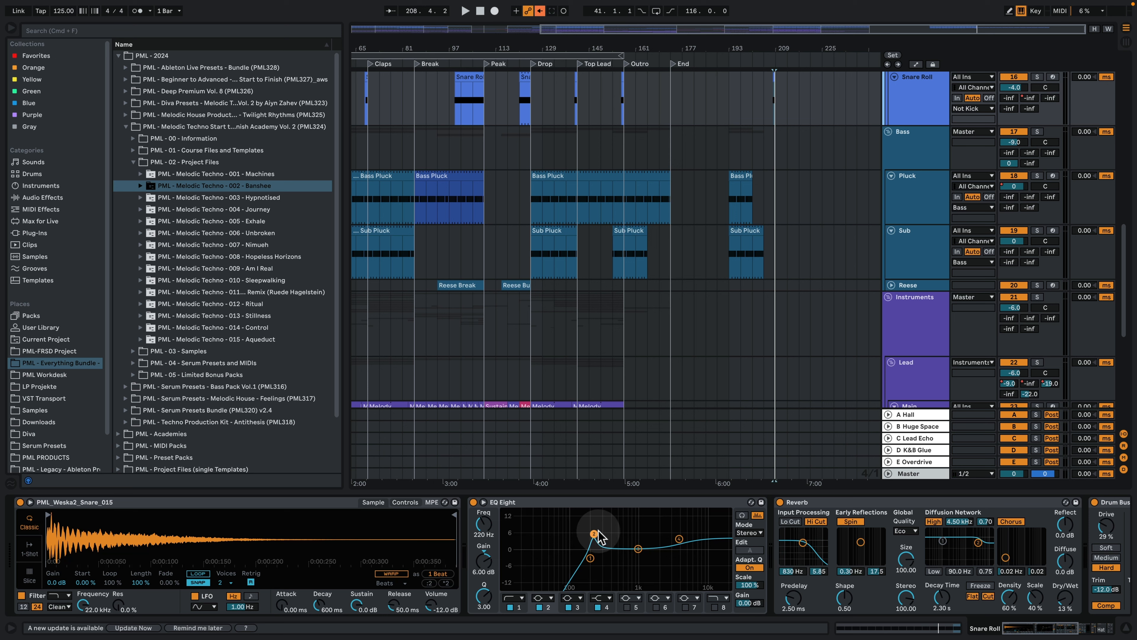
{"action": "left_click", "coordinate": [742, 515]}
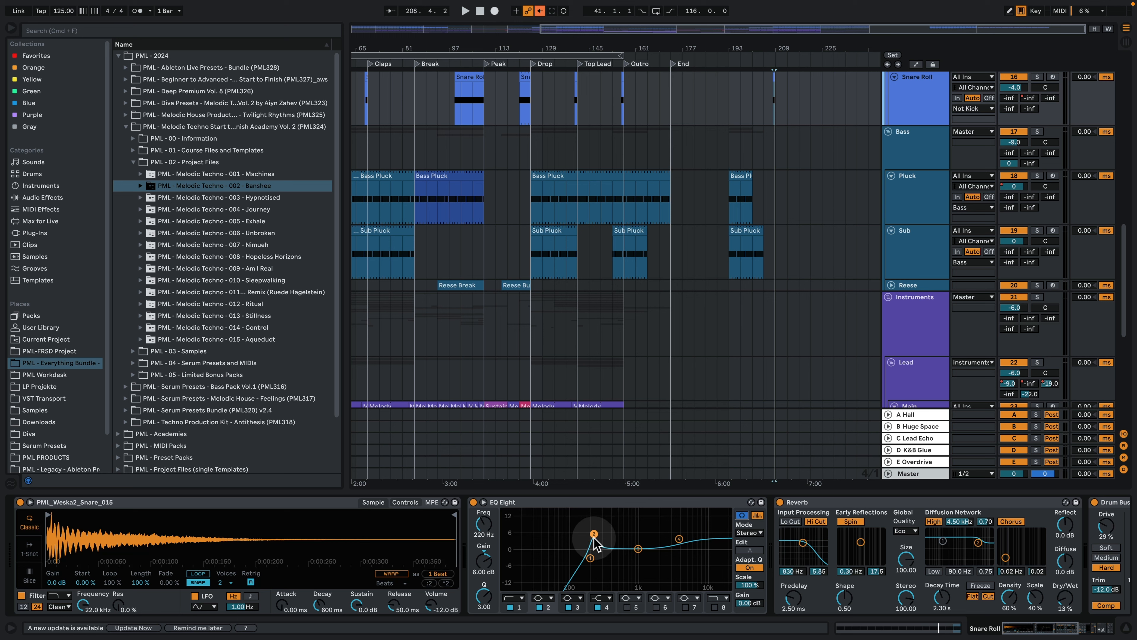
{"action": "key", "text": "space"}
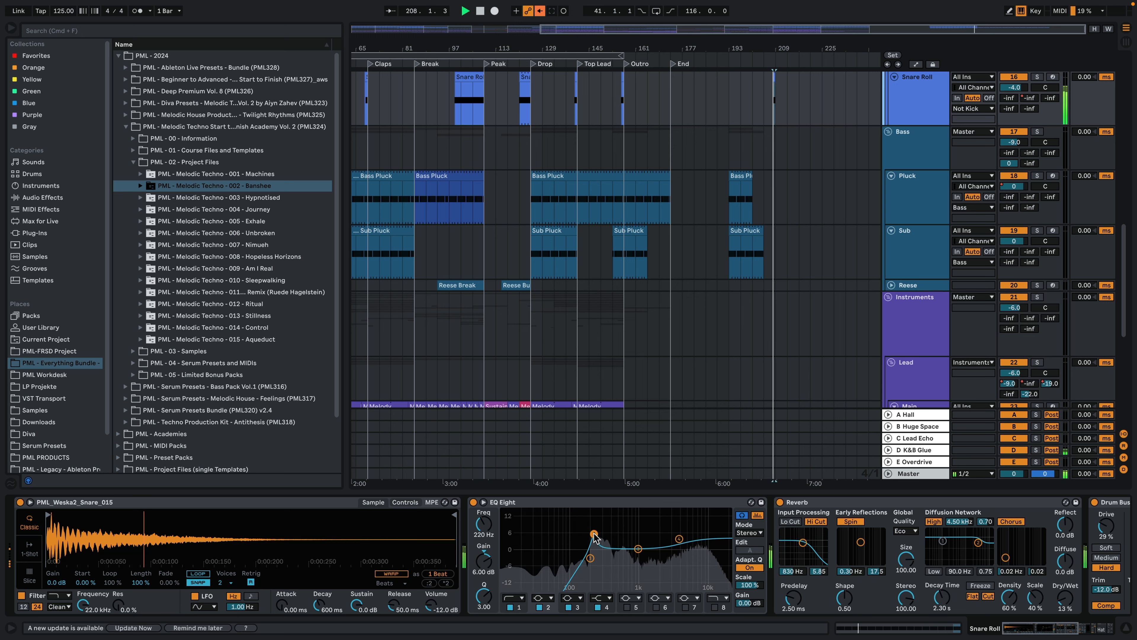
{"action": "key", "text": "space"}
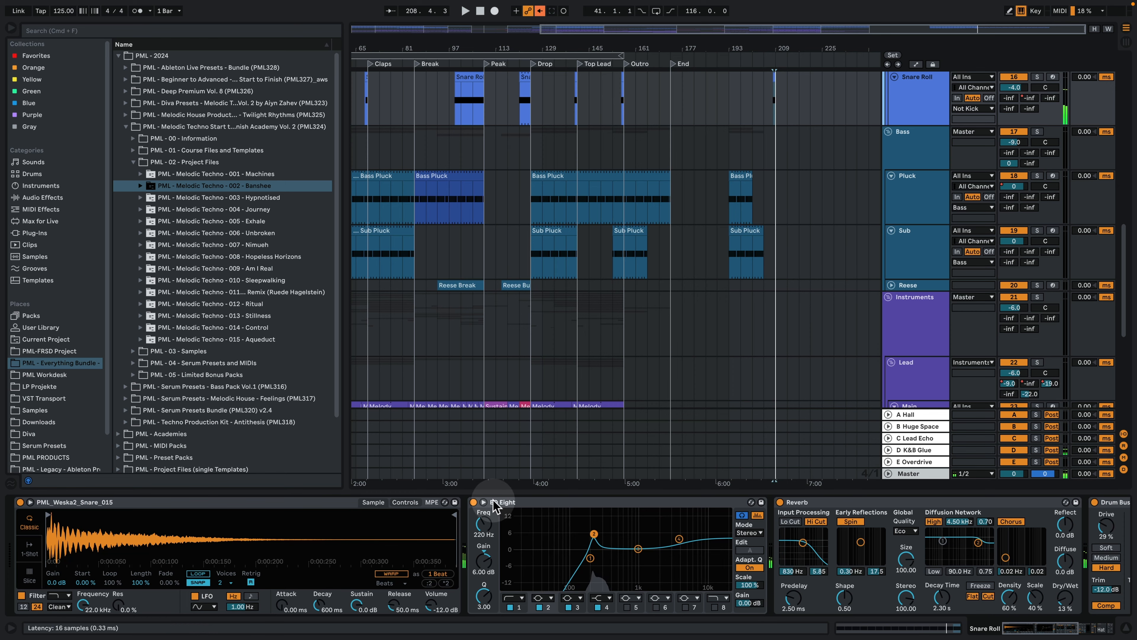
{"action": "left_click", "coordinate": [483, 501]}
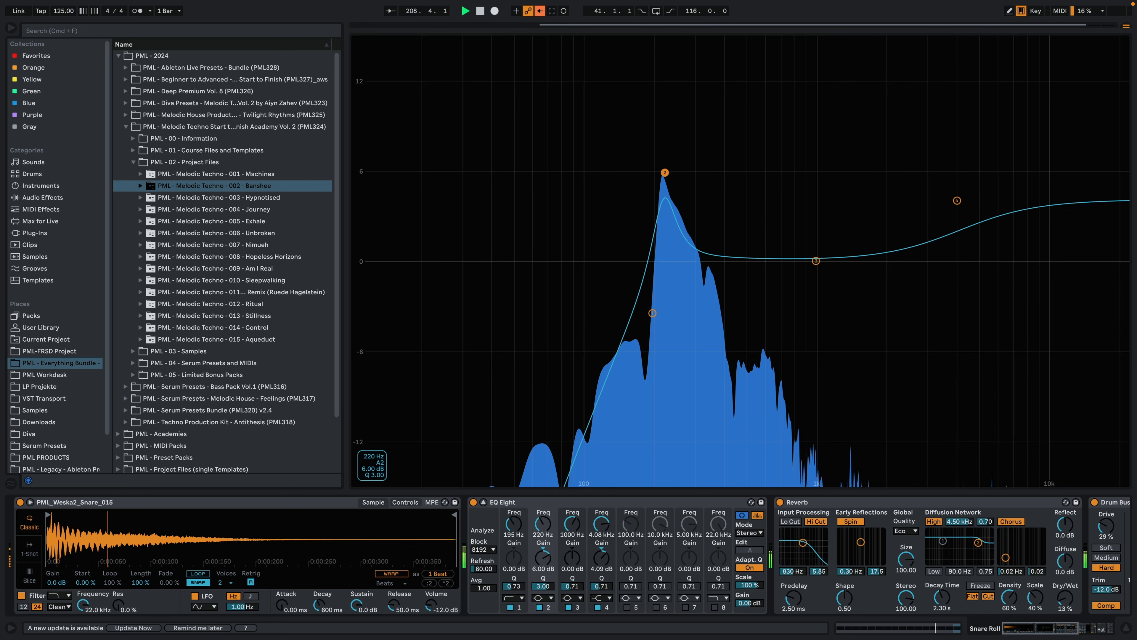
{"action": "left_click", "coordinate": [483, 502]}
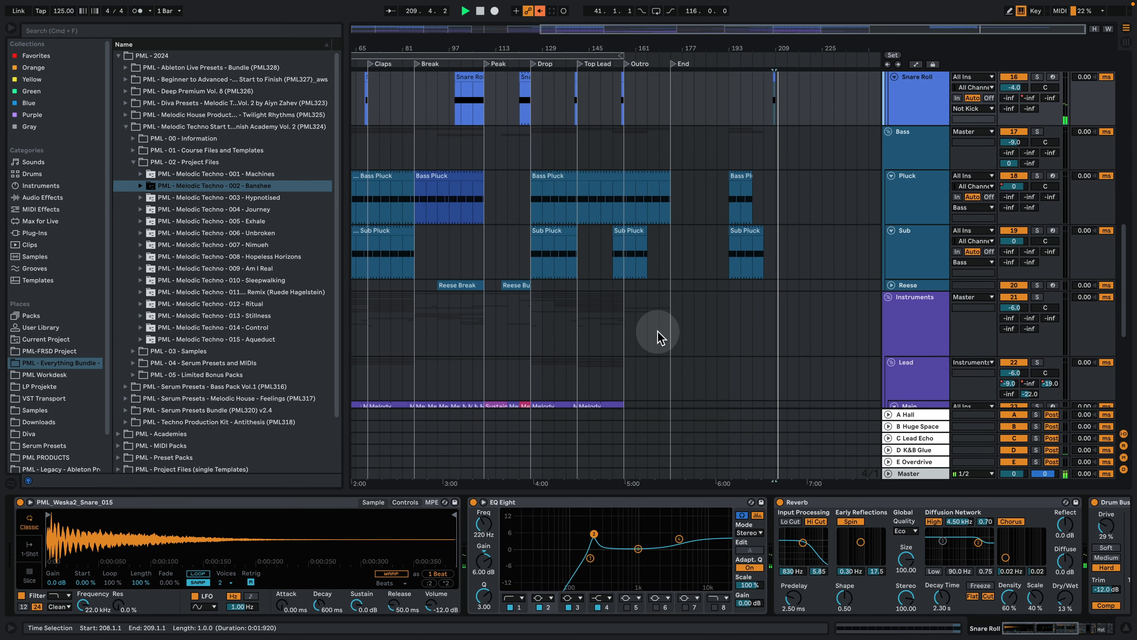
{"action": "key", "text": "space"}
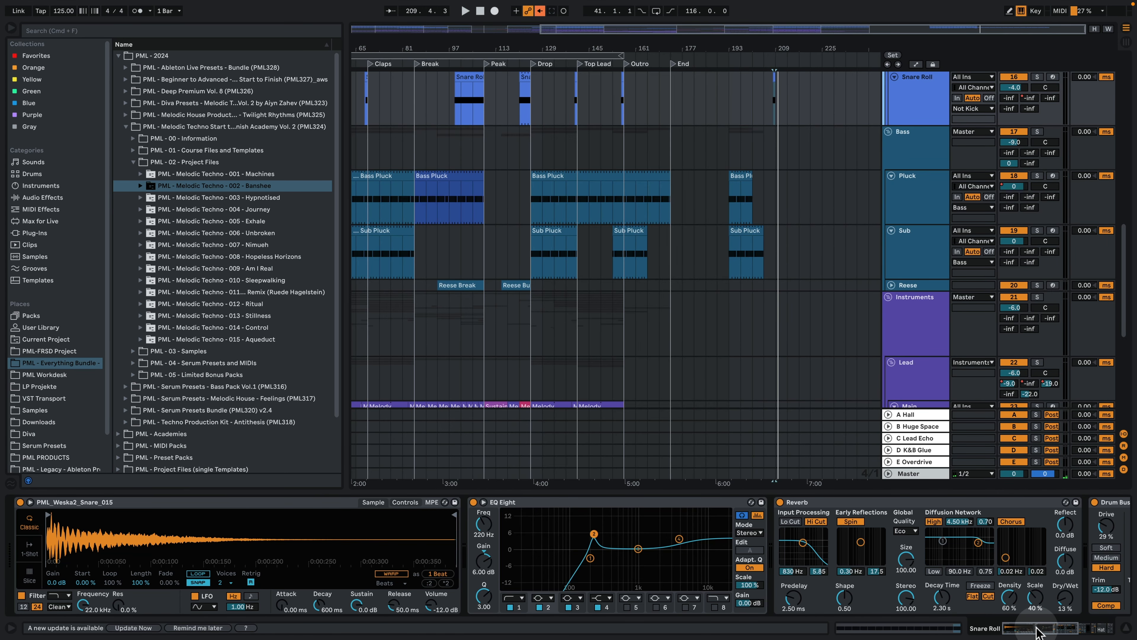
Step: Examine the Snare Roll track's Reverb, Drum Buss, Limiter, Hat Suprezzor and Utility while playing from bar 208
{"action": "left_click", "coordinate": [1038, 633]}
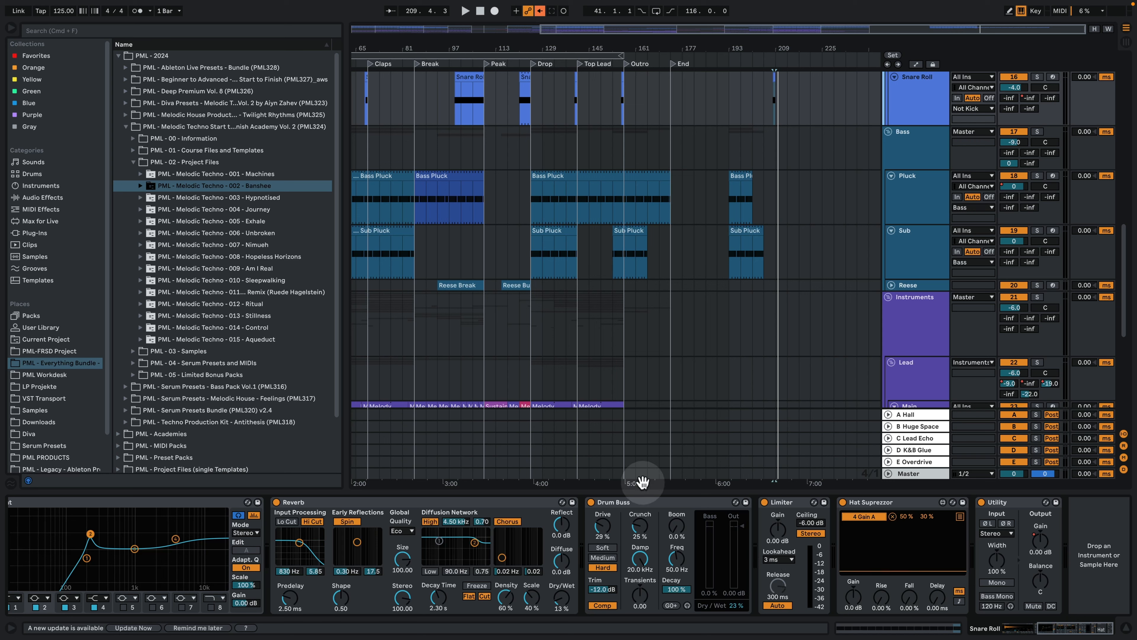
{"action": "key", "text": "space"}
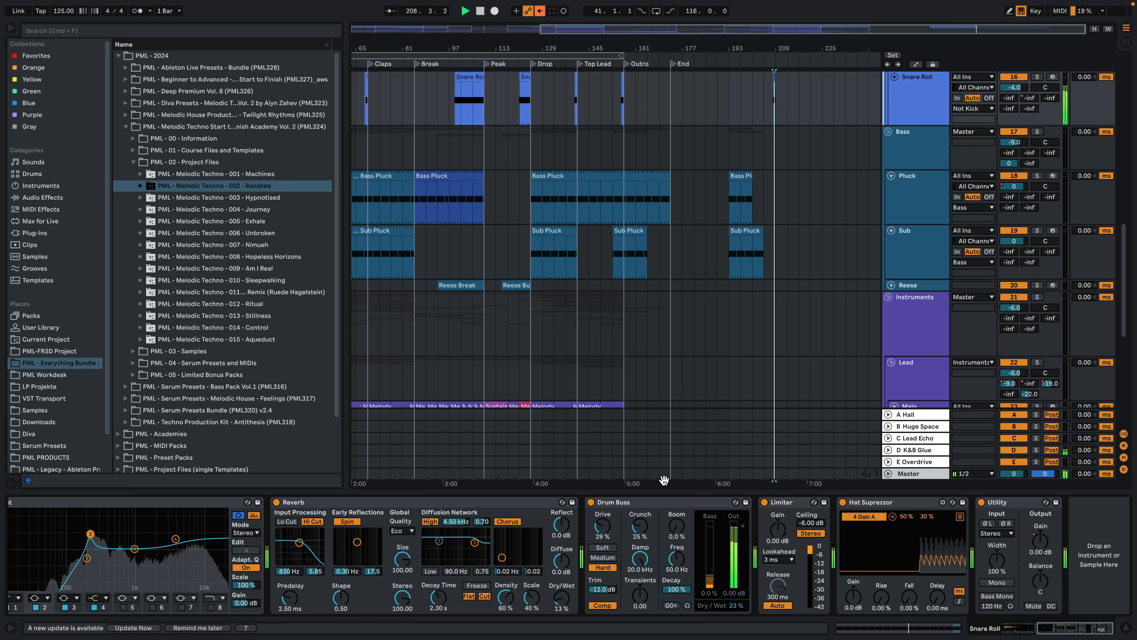
{"action": "key", "text": "space"}
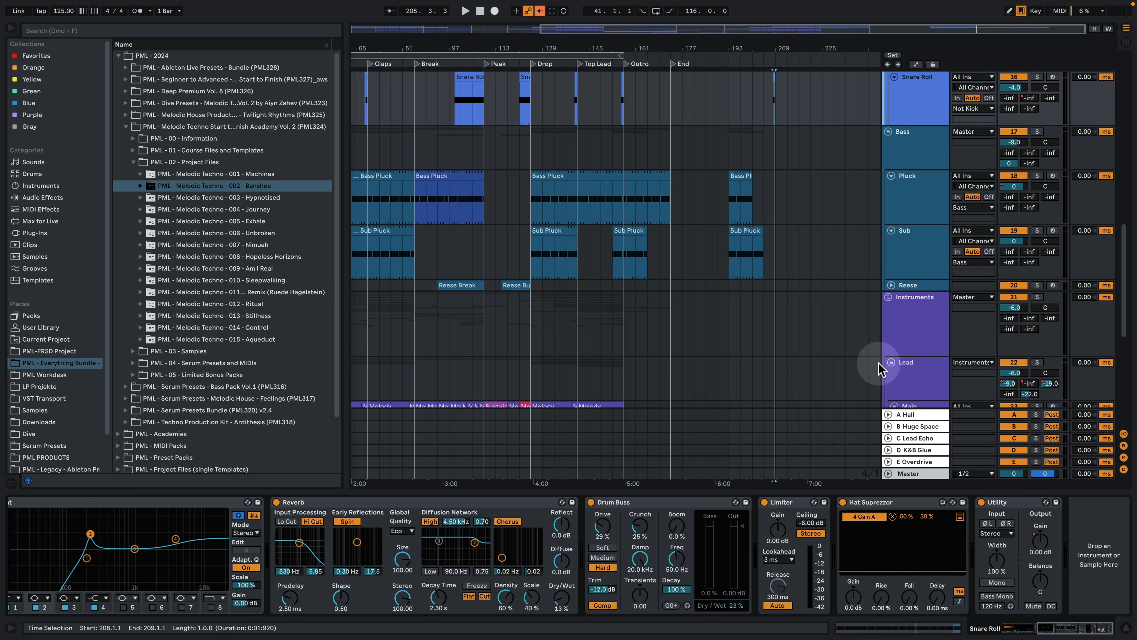
Step: Select the Snare Roll track and compare it with the effect chain on the Hihats group
{"action": "scroll", "coordinate": [841, 466], "scroll_direction": "up", "scroll_amount": 1}
{"action": "scroll", "coordinate": [825, 356], "scroll_direction": "up", "scroll_amount": 5}
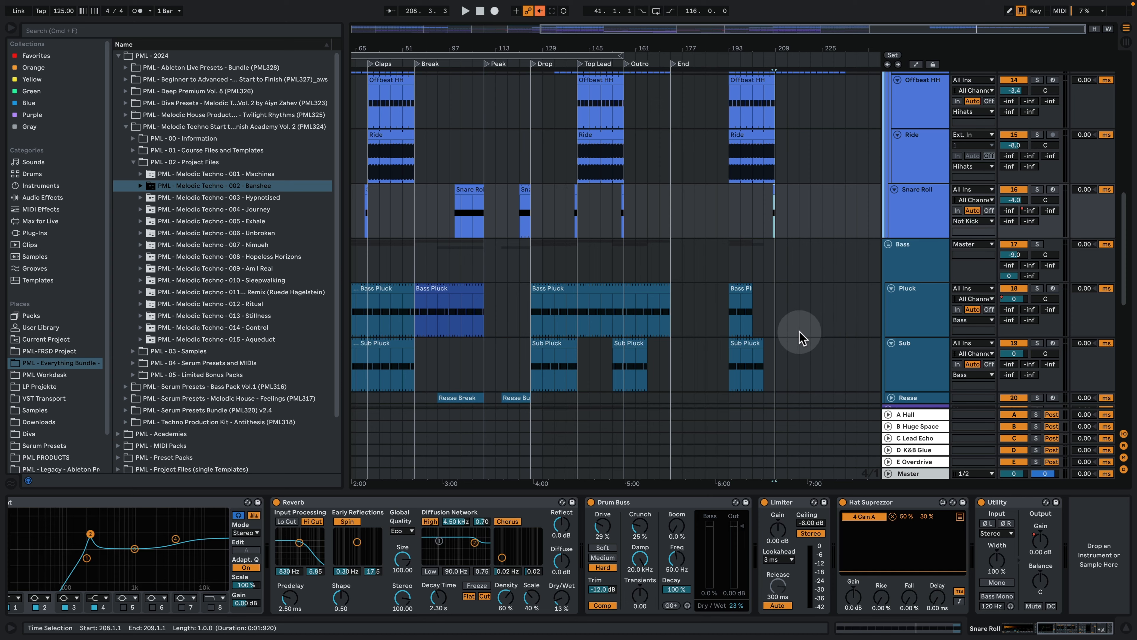
{"action": "scroll", "coordinate": [799, 336], "scroll_direction": "up", "scroll_amount": 5}
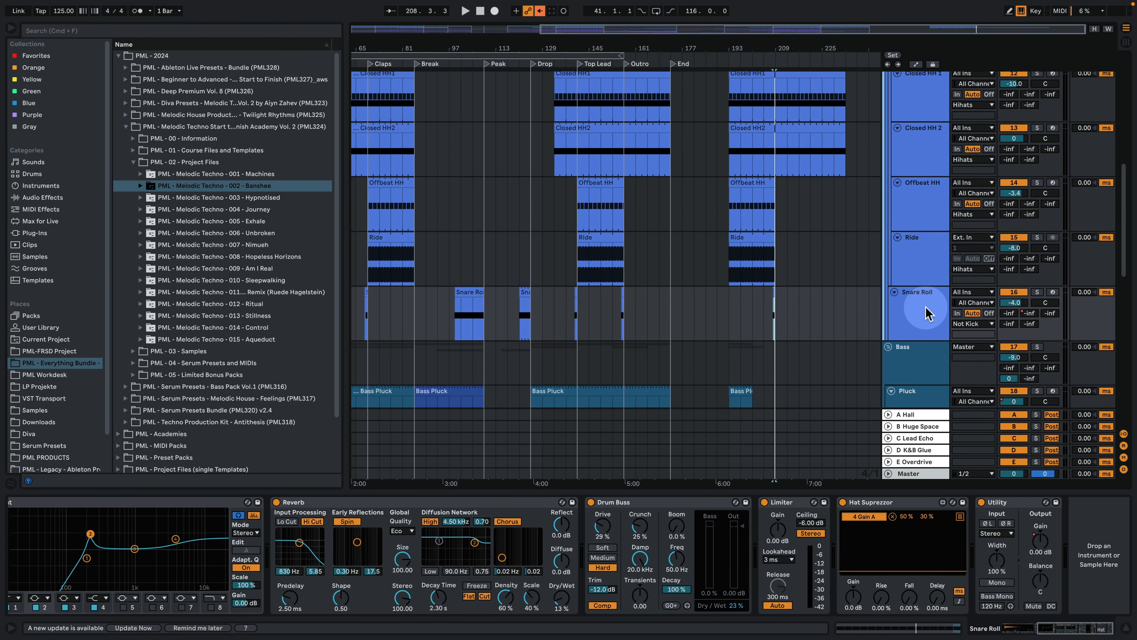
{"action": "left_click", "coordinate": [926, 318]}
{"action": "scroll", "coordinate": [912, 331], "scroll_direction": "up", "scroll_amount": 3}
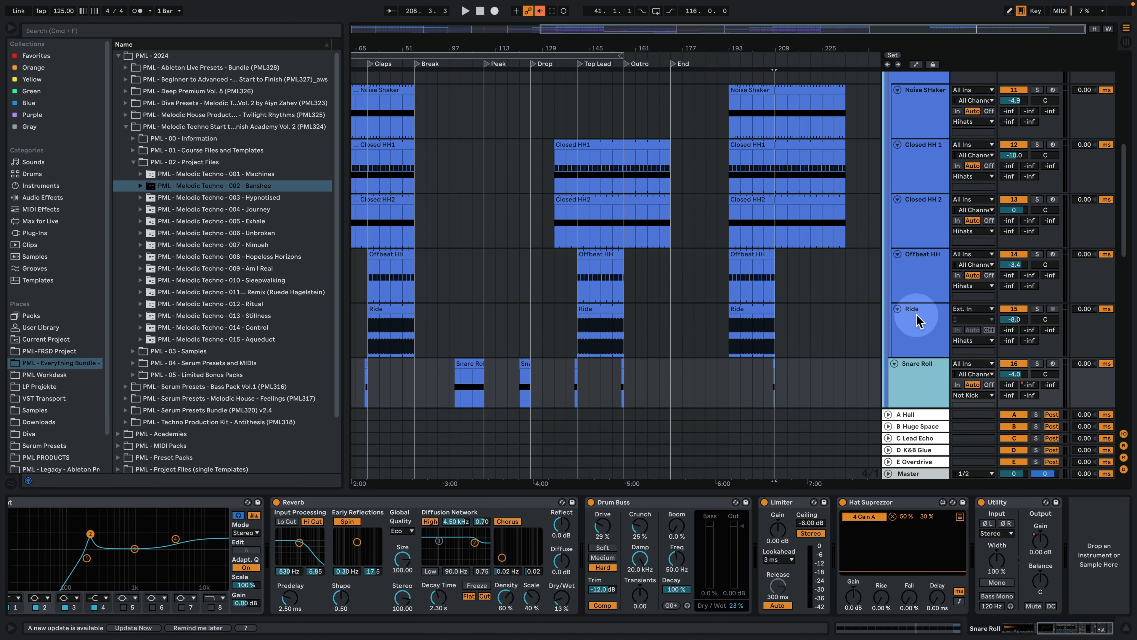
{"action": "scroll", "coordinate": [918, 309], "scroll_direction": "up", "scroll_amount": 3}
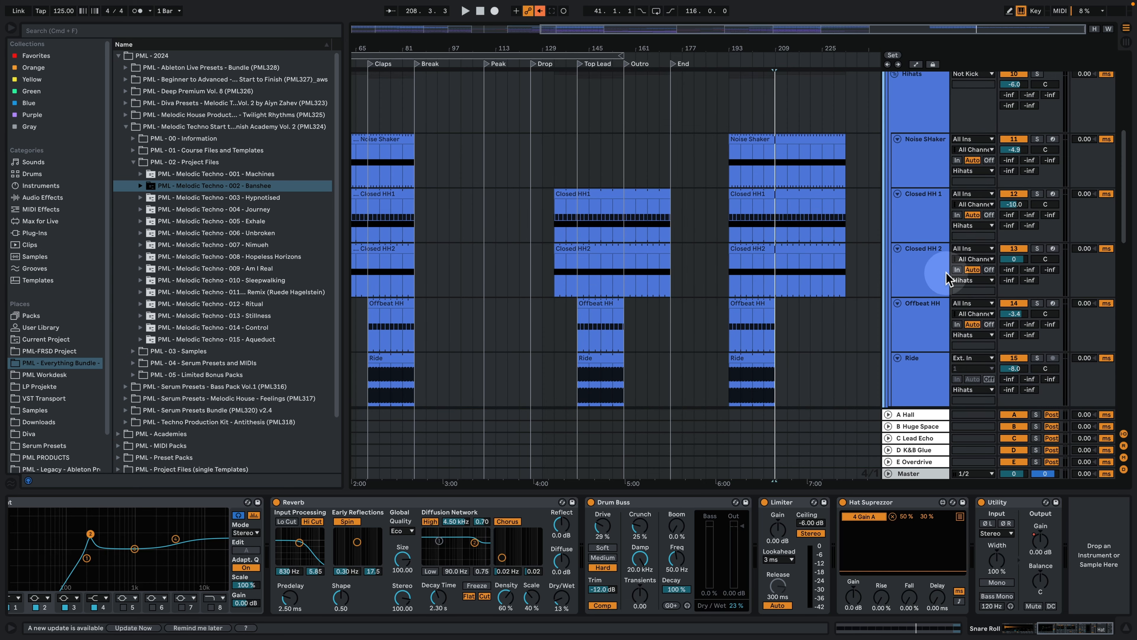
{"action": "left_click", "coordinate": [921, 122]}
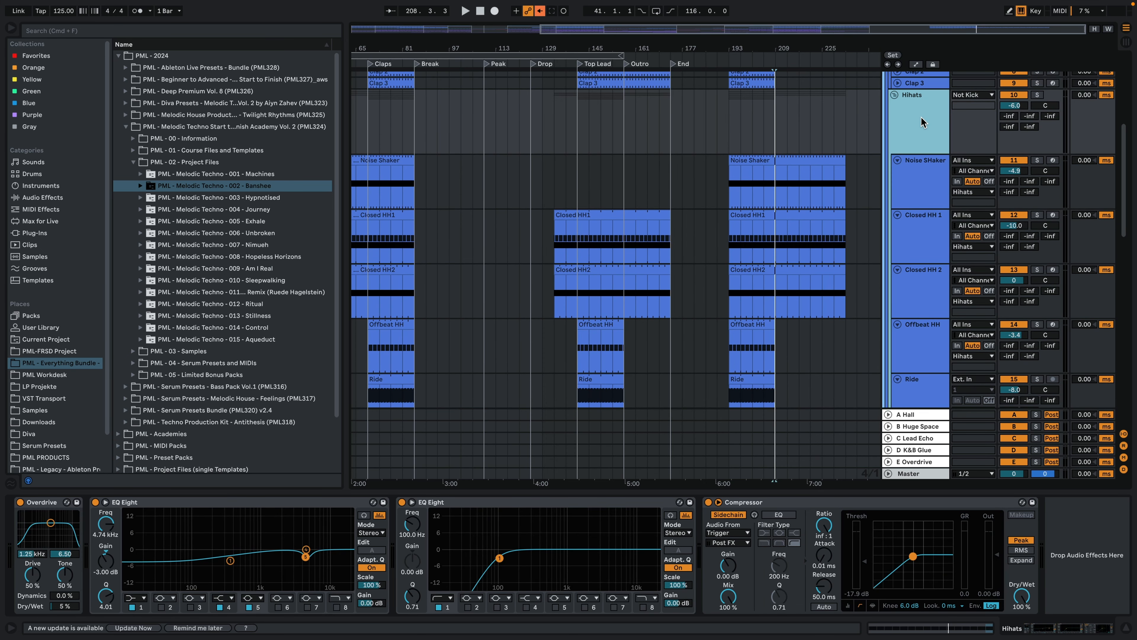
Step: Examine the effect chains on the Drums, Not Kick and Hihats groups one after another
{"action": "scroll", "coordinate": [918, 336], "scroll_direction": "down", "scroll_amount": 3}
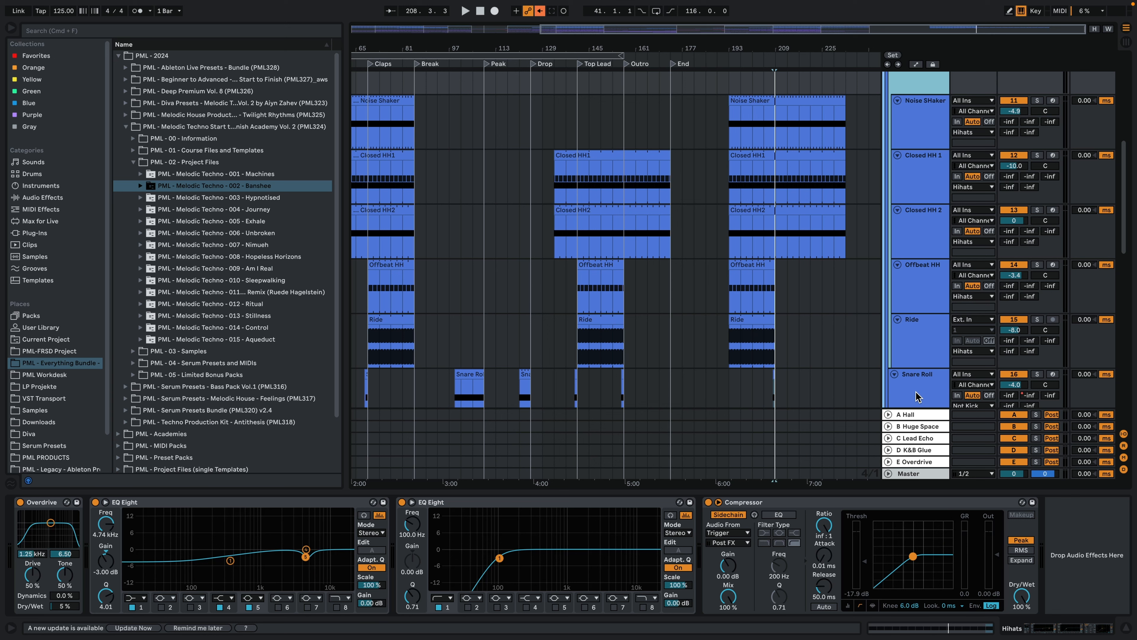
{"action": "scroll", "coordinate": [892, 269], "scroll_direction": "up", "scroll_amount": 8}
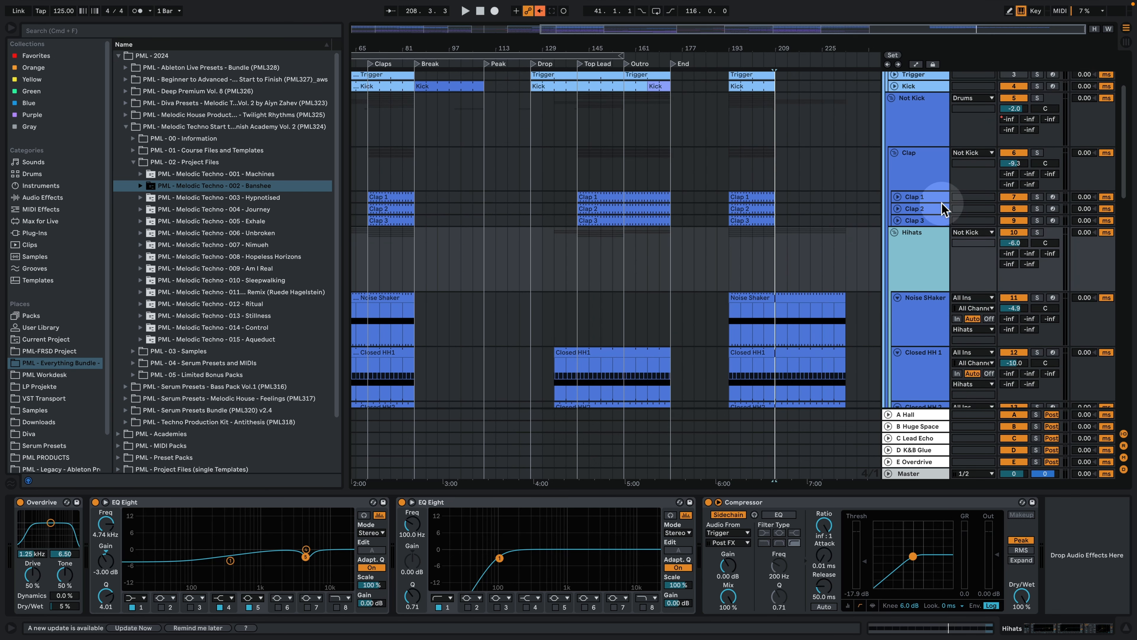
{"action": "scroll", "coordinate": [923, 188], "scroll_direction": "up", "scroll_amount": 5}
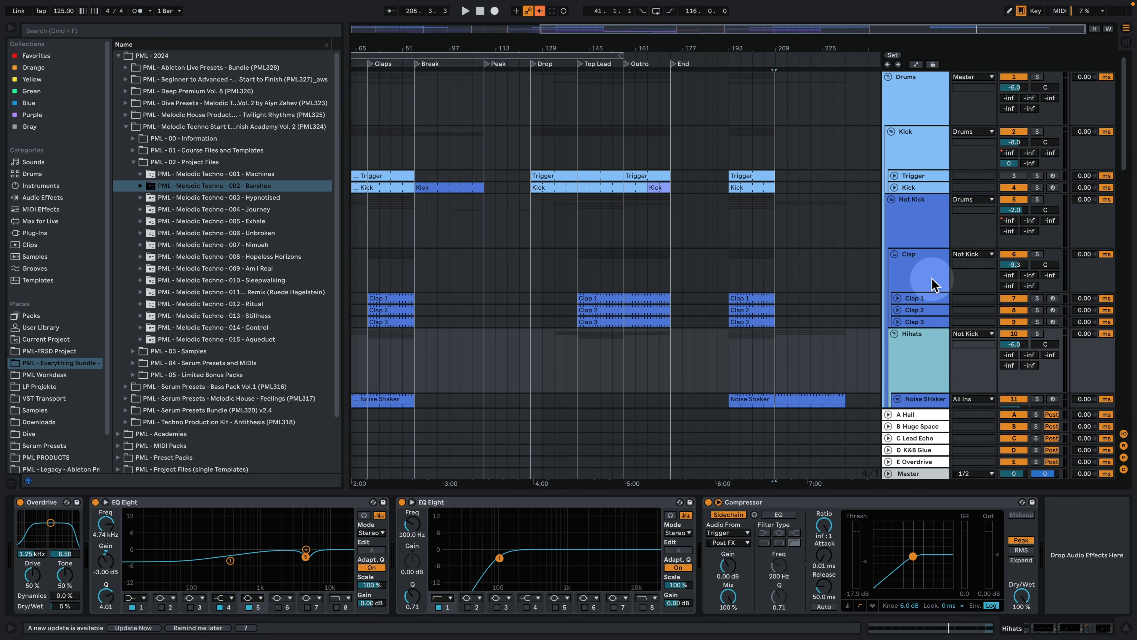
{"action": "left_click", "coordinate": [907, 93]}
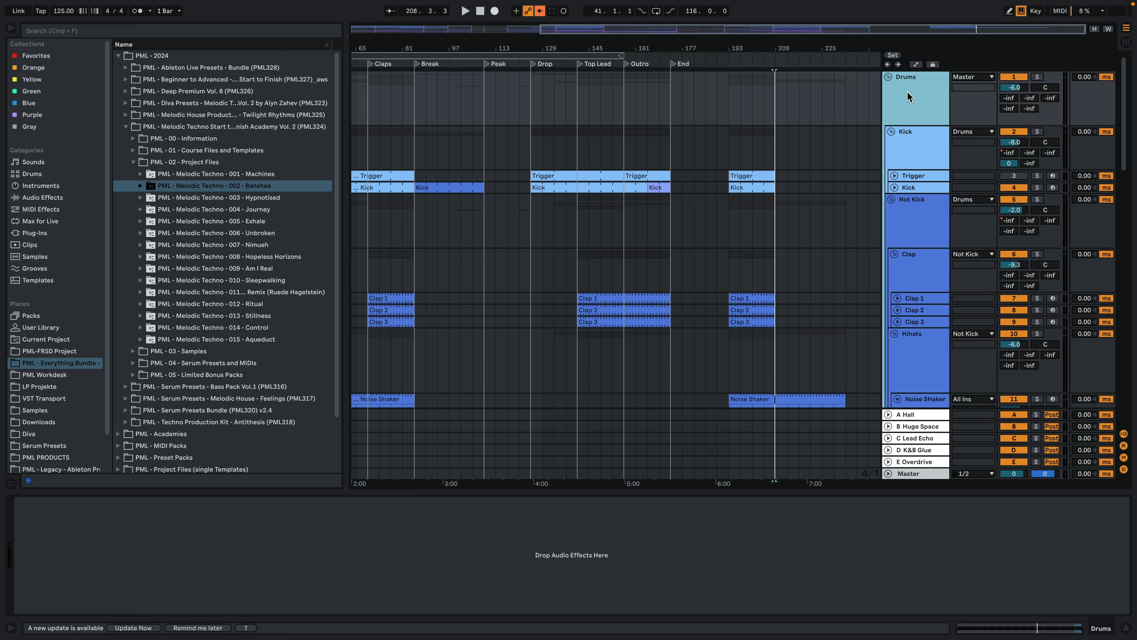
{"action": "left_click", "coordinate": [907, 224]}
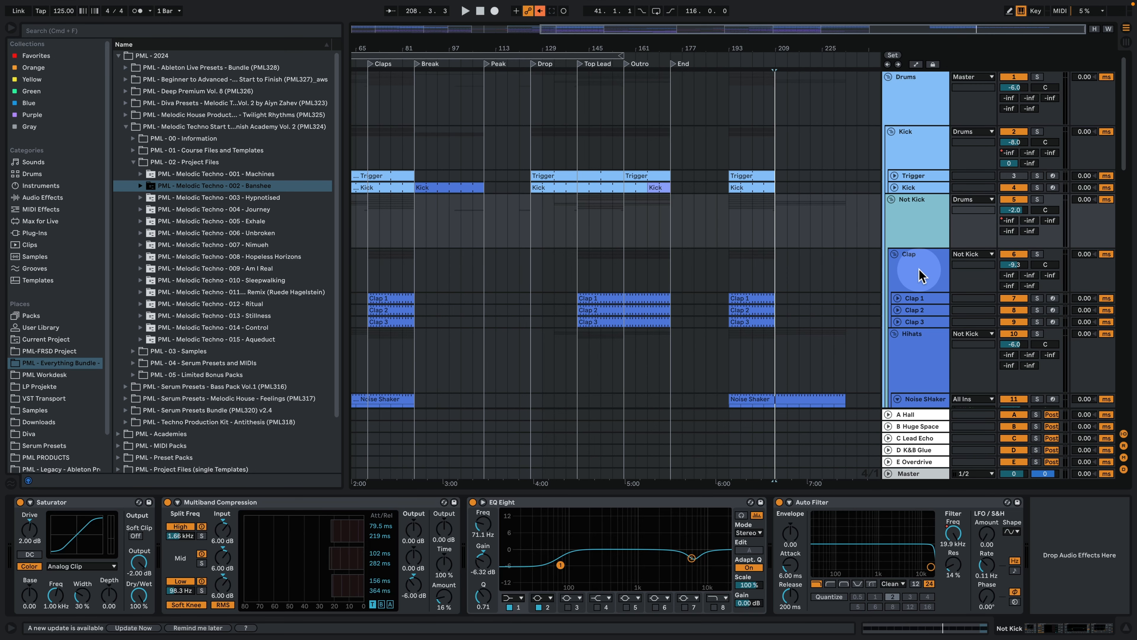
{"action": "left_click", "coordinate": [914, 345]}
Step: Review the Snare Roll track's devices again, then inspect the 4.86 kHz band in the Hihats group's first EQ Eight
{"action": "scroll", "coordinate": [909, 314], "scroll_direction": "down", "scroll_amount": 5}
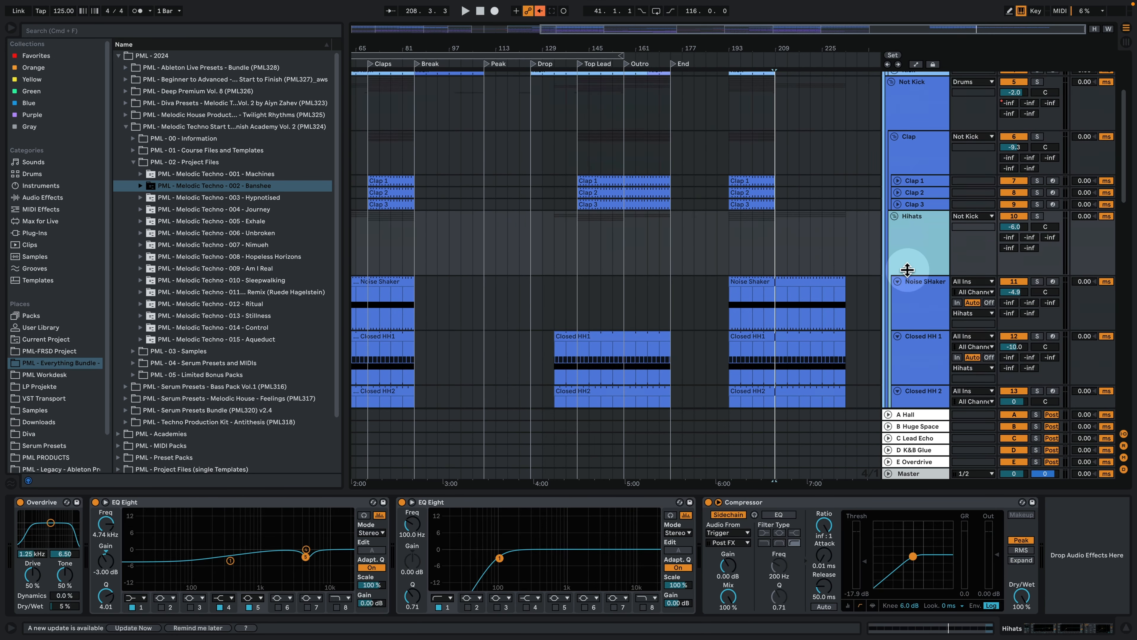
{"action": "scroll", "coordinate": [908, 259], "scroll_direction": "down", "scroll_amount": 8}
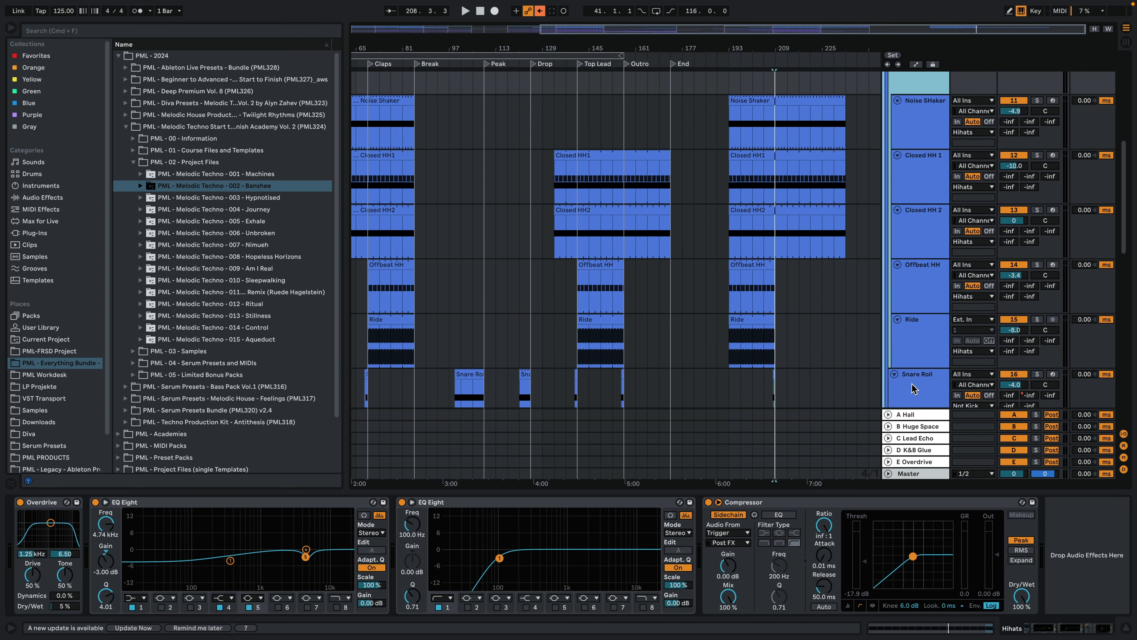
{"action": "left_click", "coordinate": [913, 389]}
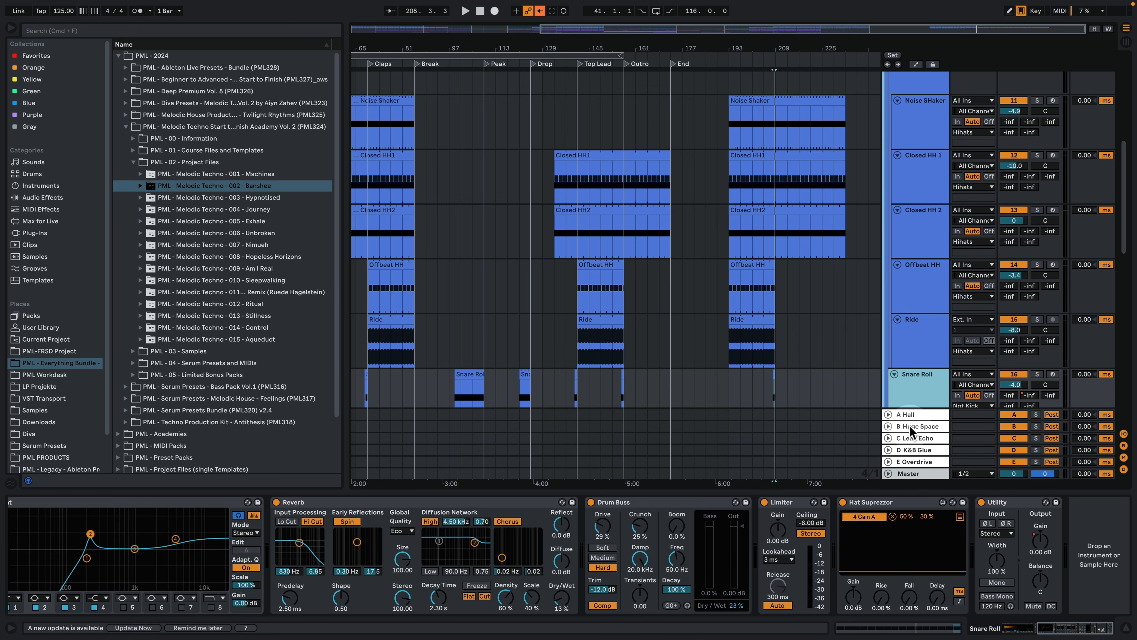
{"action": "scroll", "coordinate": [895, 251], "scroll_direction": "up", "scroll_amount": 3}
{"action": "left_click", "coordinate": [931, 124]}
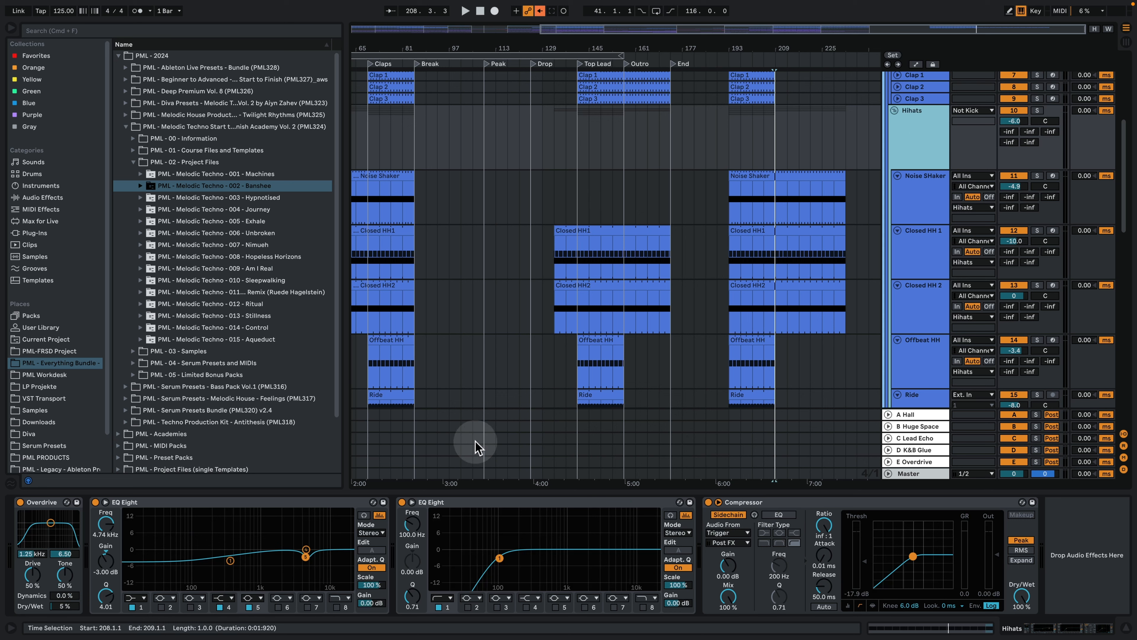
{"action": "left_click", "coordinate": [307, 550]}
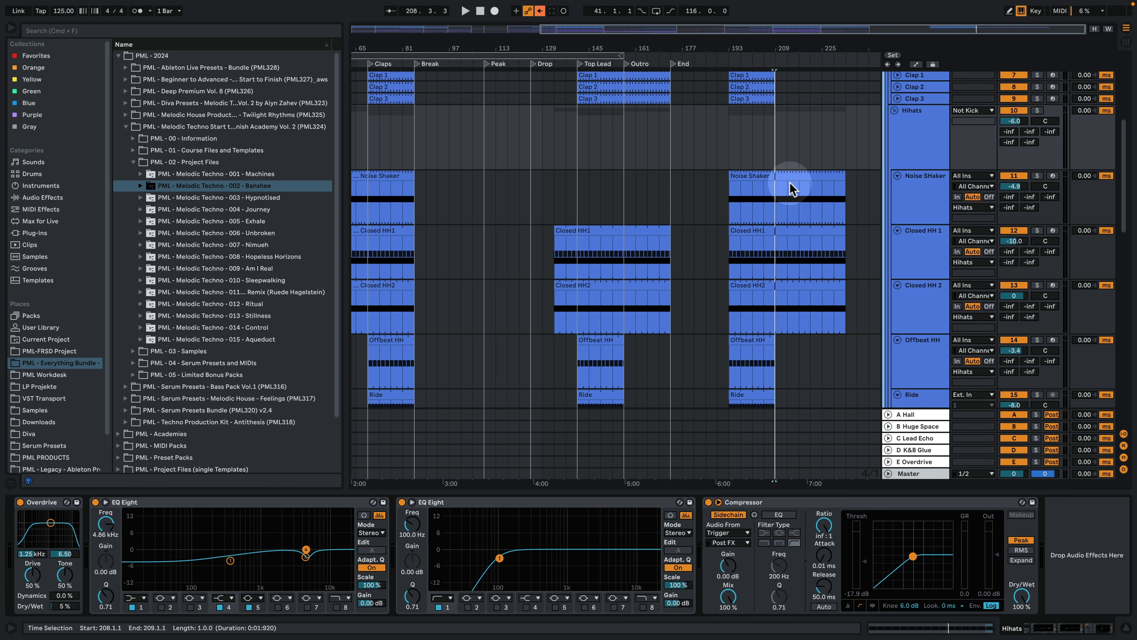
Step: Fold the Ride and Offbeat HH tracks
{"action": "scroll", "coordinate": [789, 233], "scroll_direction": "down", "scroll_amount": 3}
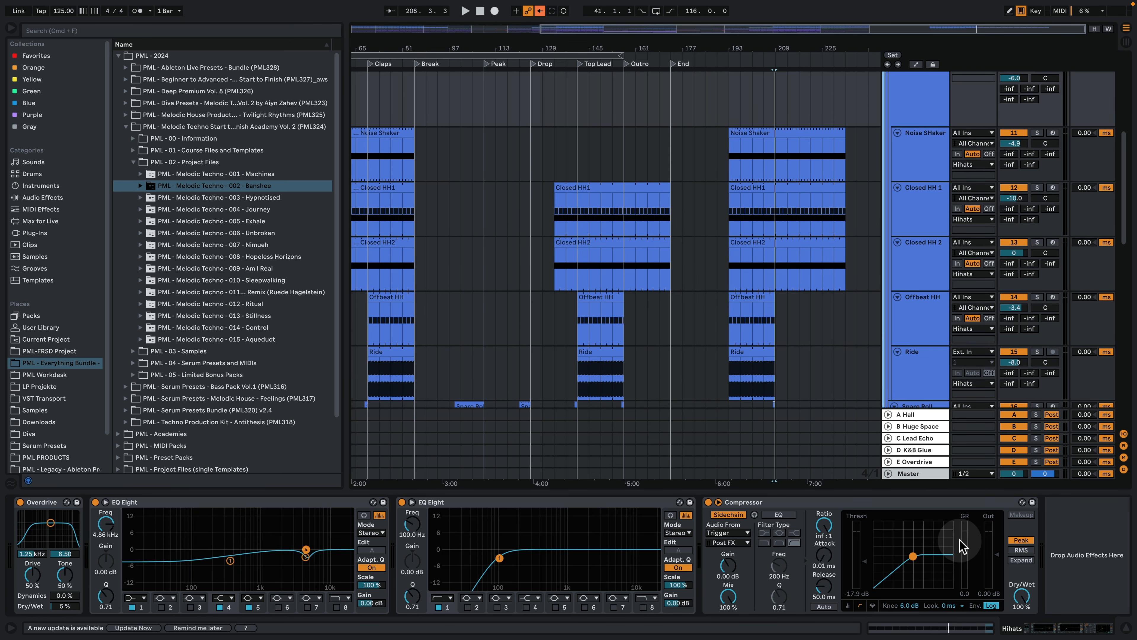
{"action": "left_click", "coordinate": [898, 351]}
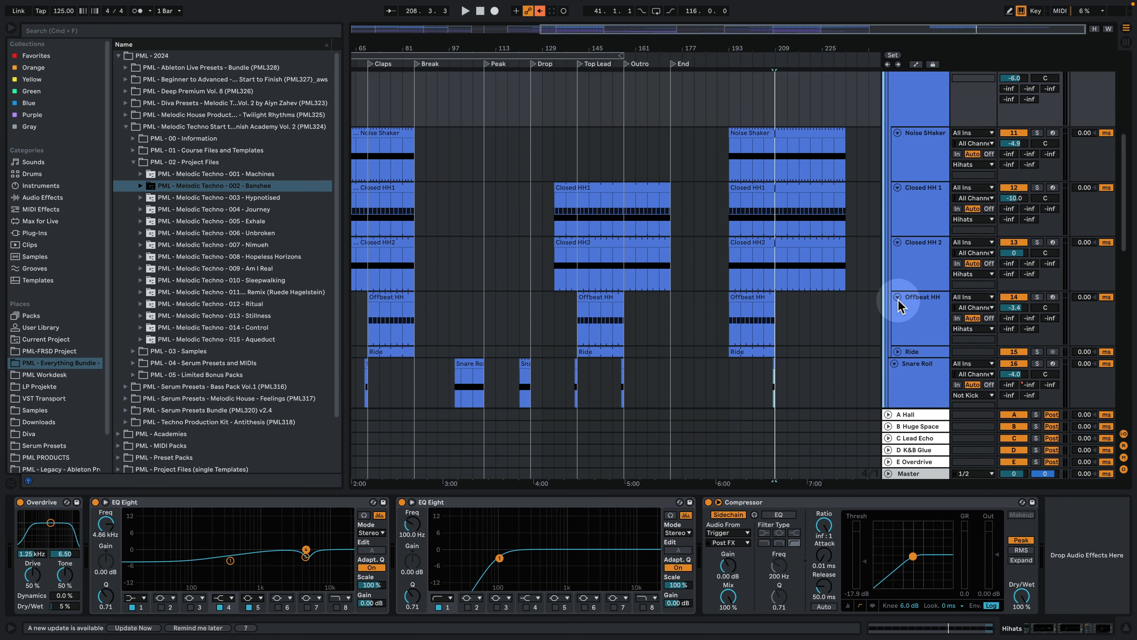
{"action": "left_click", "coordinate": [898, 297]}
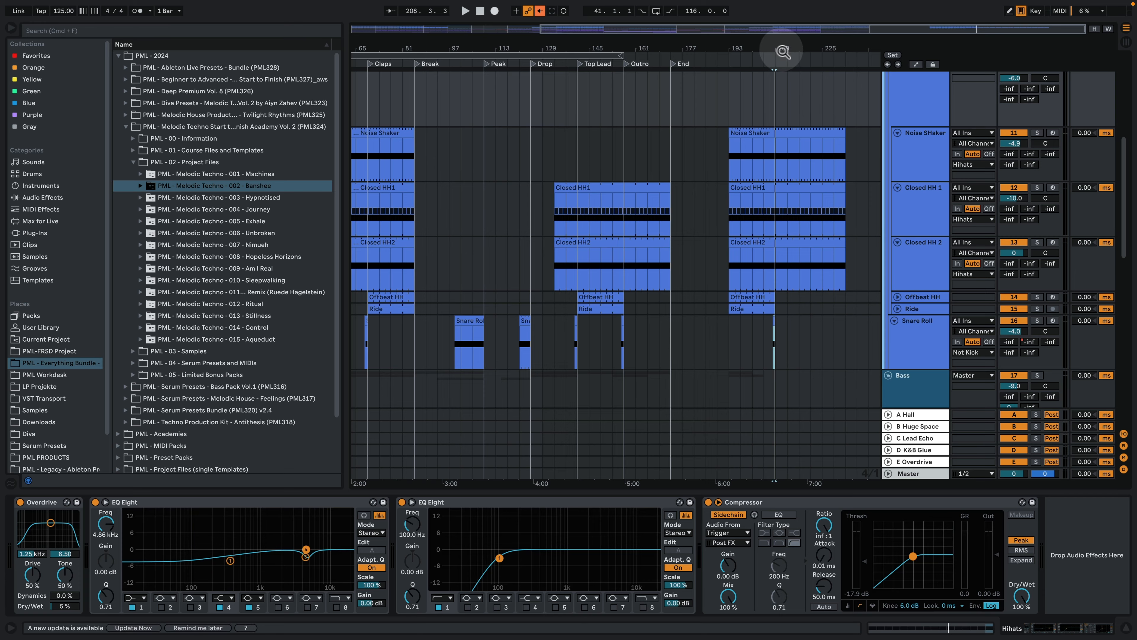
Step: Select the Hihats group and play the snare roll section at bar 208
{"action": "left_click_drag", "start_coordinate": [788, 49], "coordinate": [780, 97]}
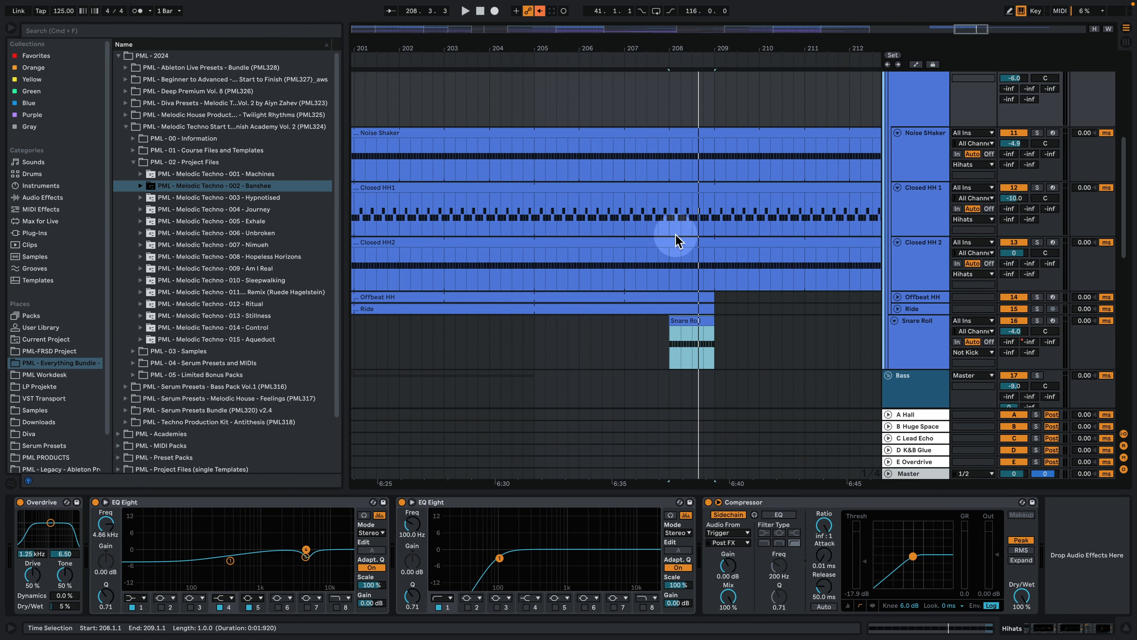
{"action": "scroll", "coordinate": [735, 301], "scroll_direction": "up", "scroll_amount": 2}
{"action": "scroll", "coordinate": [736, 307], "scroll_direction": "up", "scroll_amount": 4}
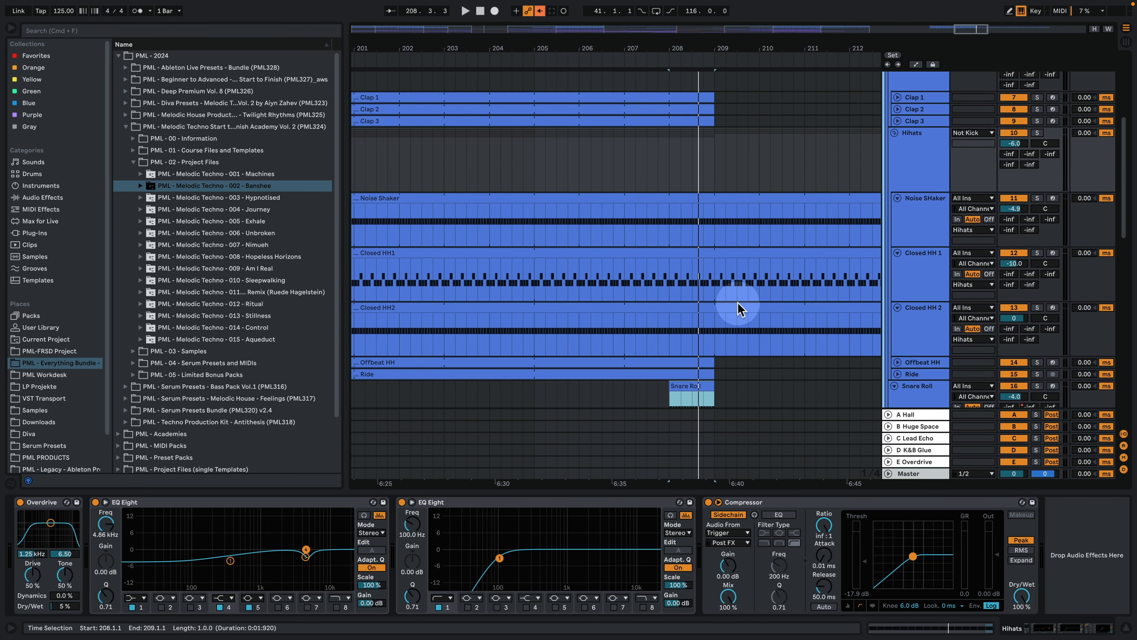
{"action": "left_click", "coordinate": [929, 143]}
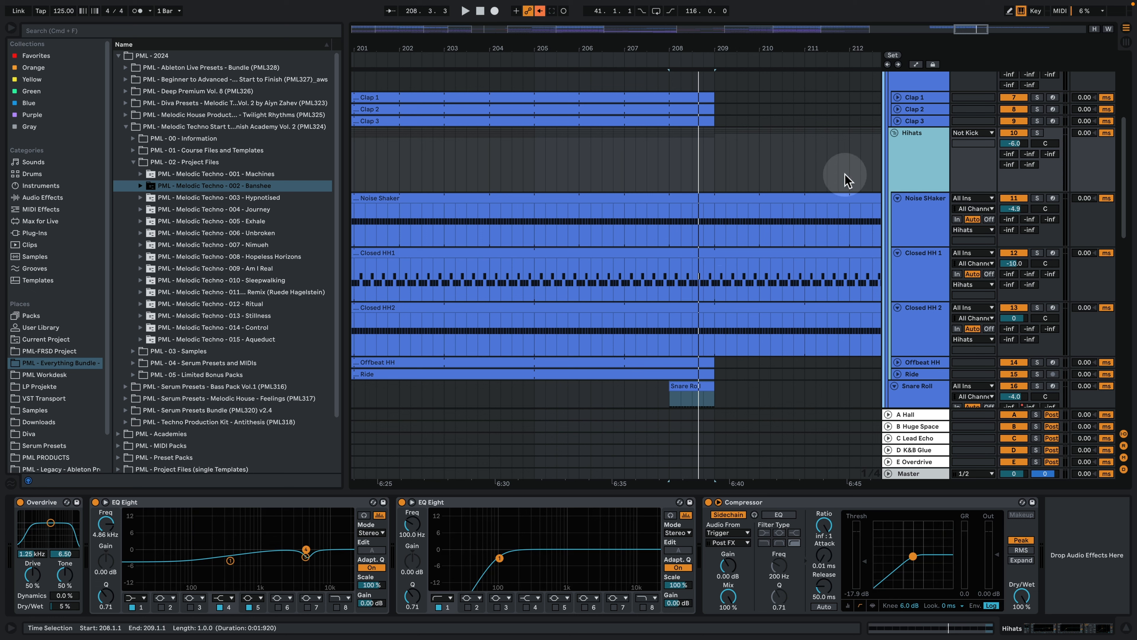
{"action": "key", "text": "space"}
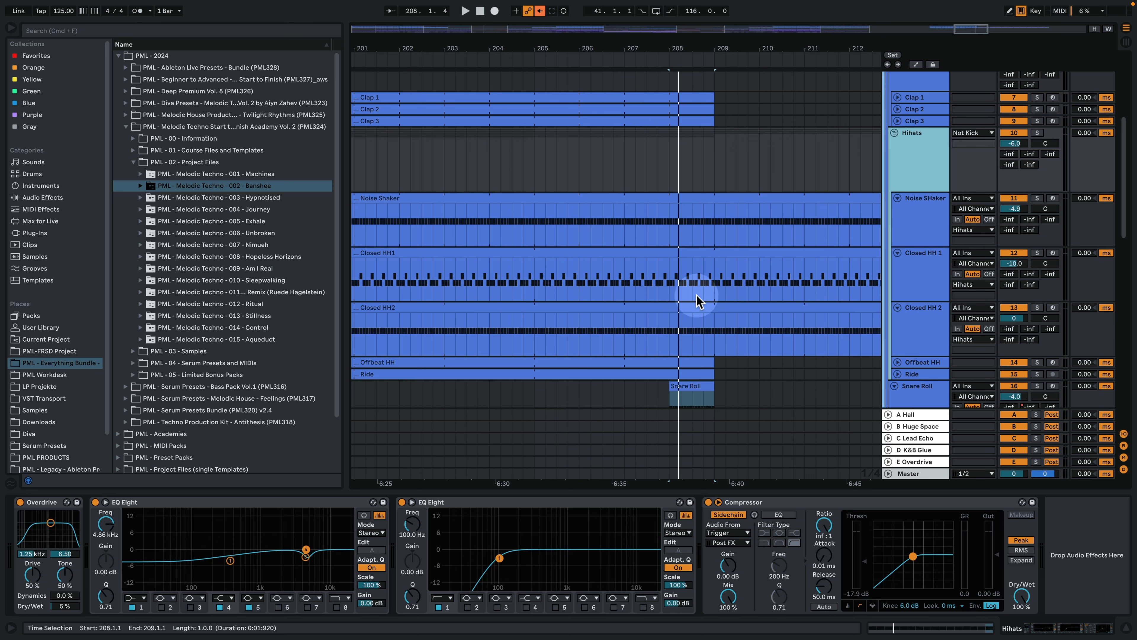
{"action": "key", "text": "space"}
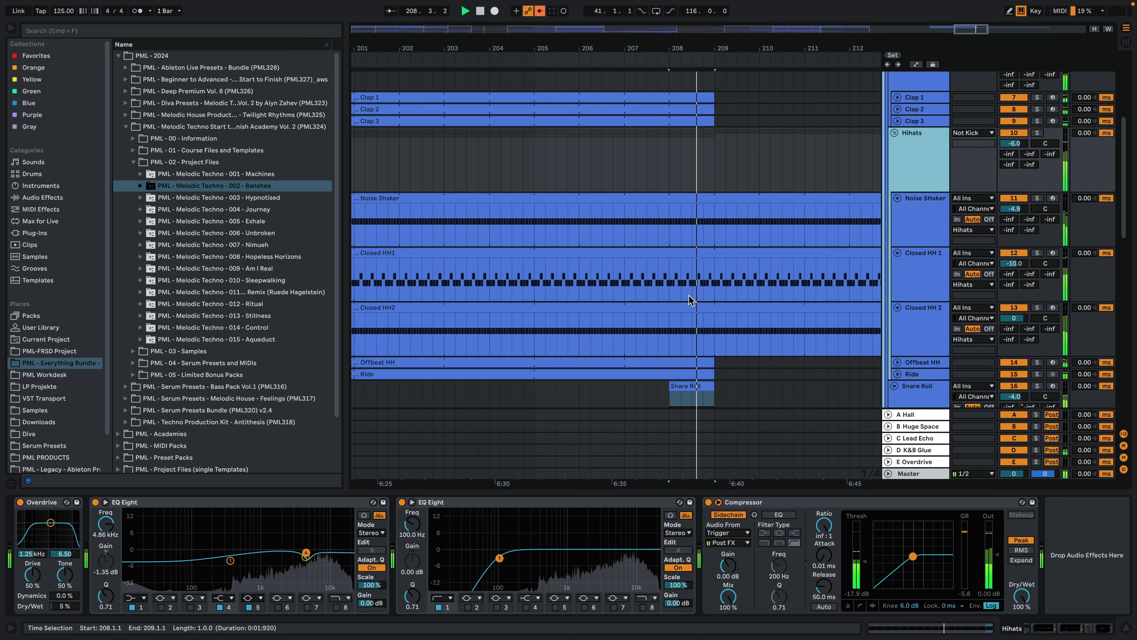
{"action": "key", "text": "space"}
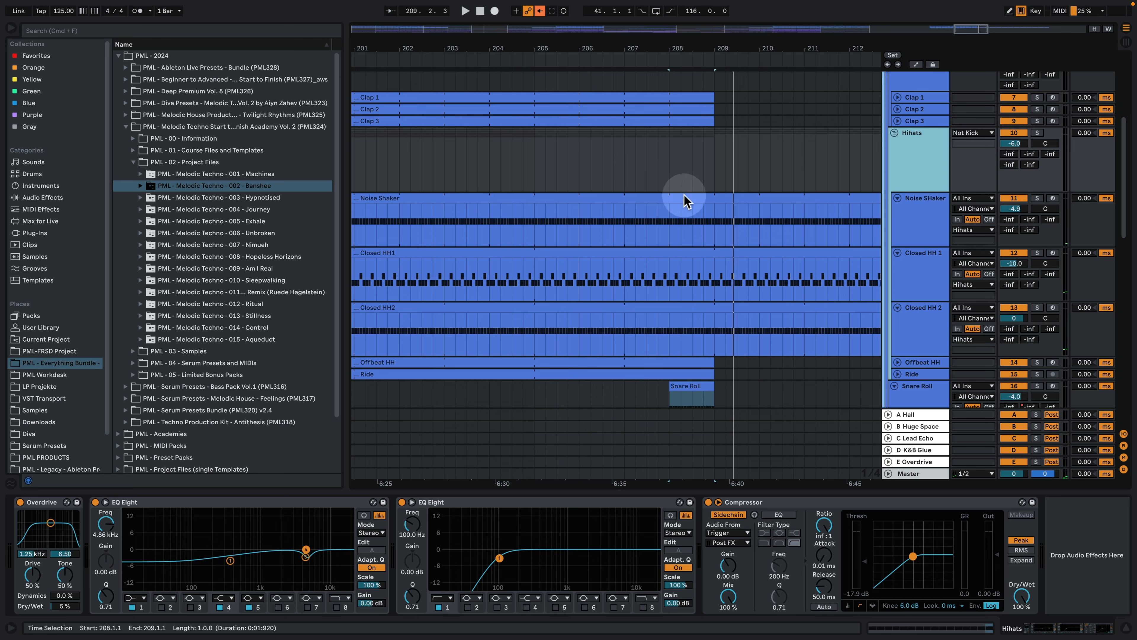
Step: Hide the device view and play the drum parts from bar 207
{"action": "left_click", "coordinate": [1125, 627]}
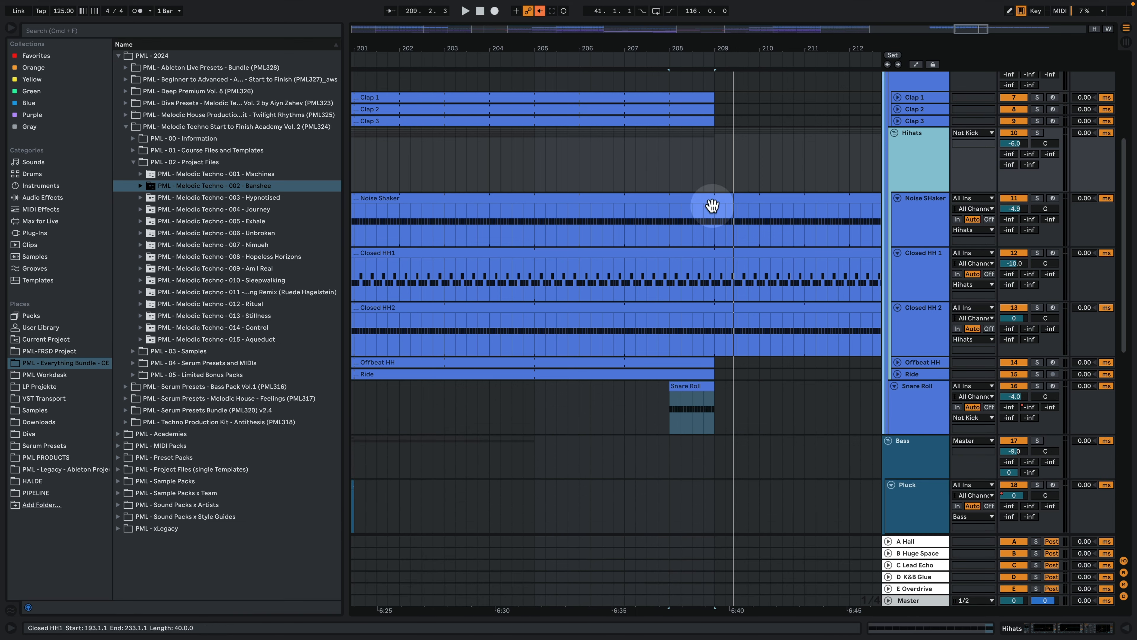
{"action": "left_click_drag", "start_coordinate": [664, 51], "coordinate": [665, 35]}
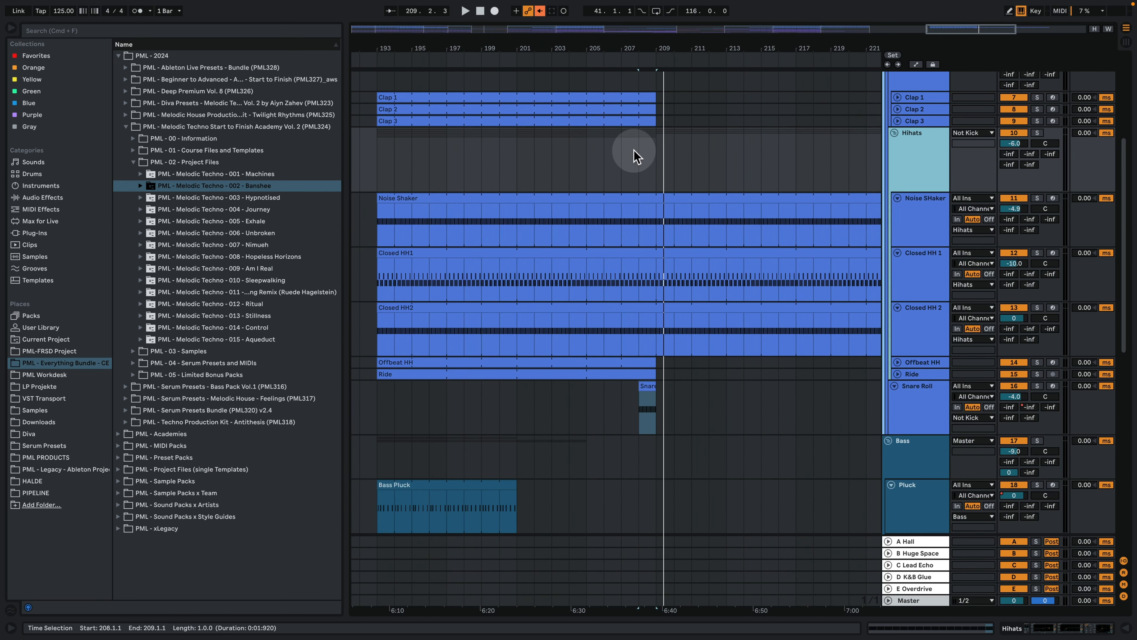
{"action": "left_click", "coordinate": [621, 159]}
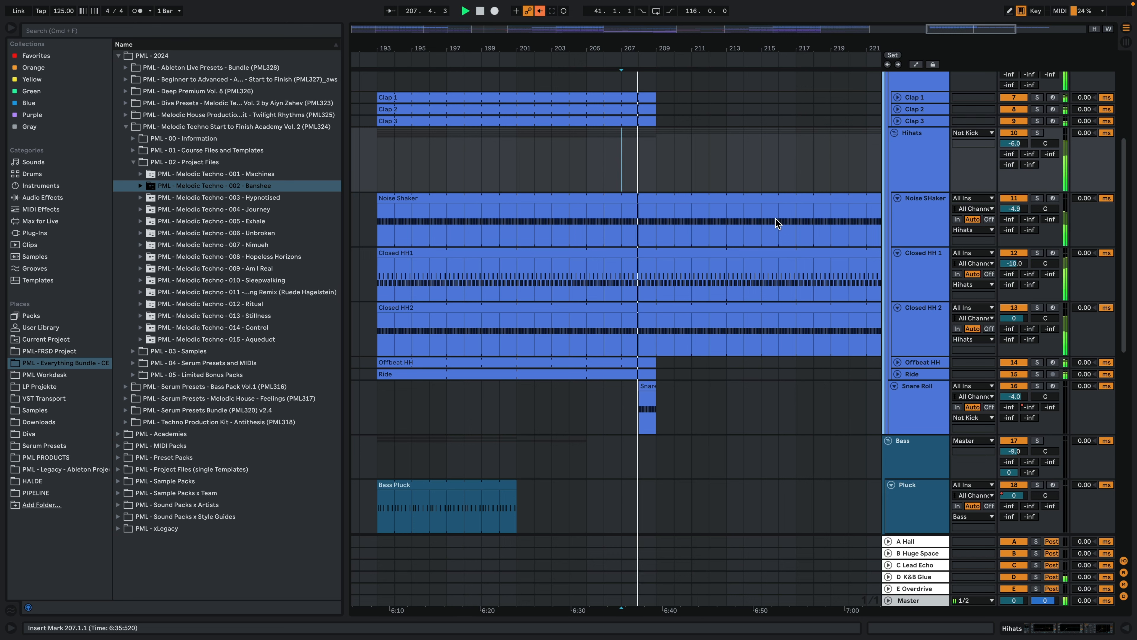
{"action": "left_click", "coordinate": [775, 227]}
{"action": "left_click", "coordinate": [779, 254]}
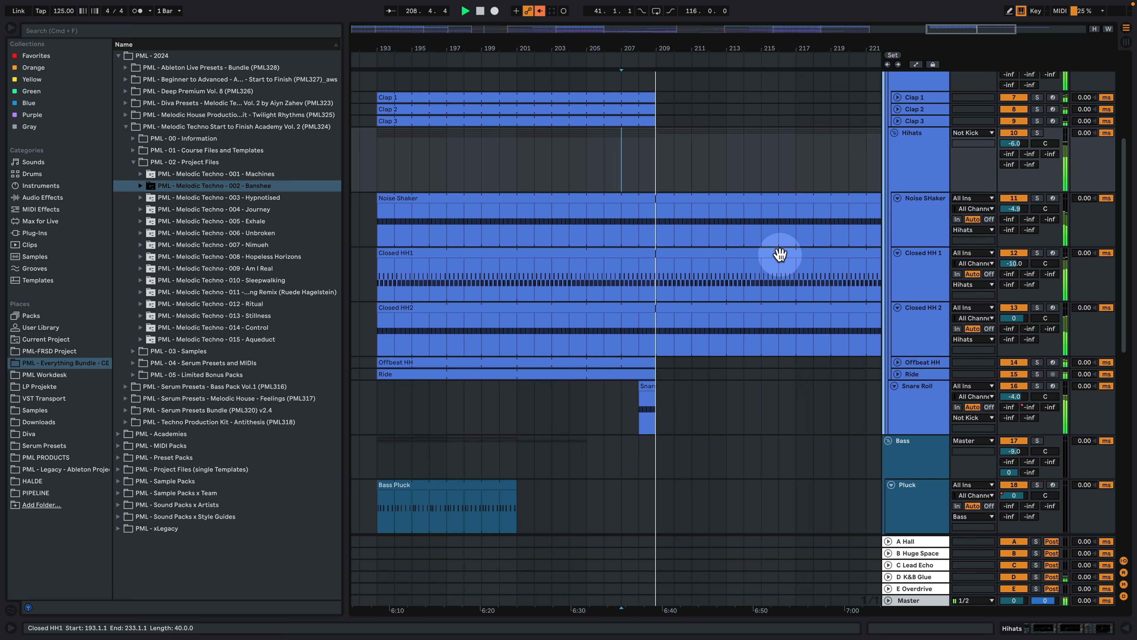
{"action": "key", "text": "space"}
Step: Copy the Off-beat Synth clip to bar 193 and start playback from there
{"action": "left_click_drag", "start_coordinate": [726, 50], "coordinate": [726, 3]}
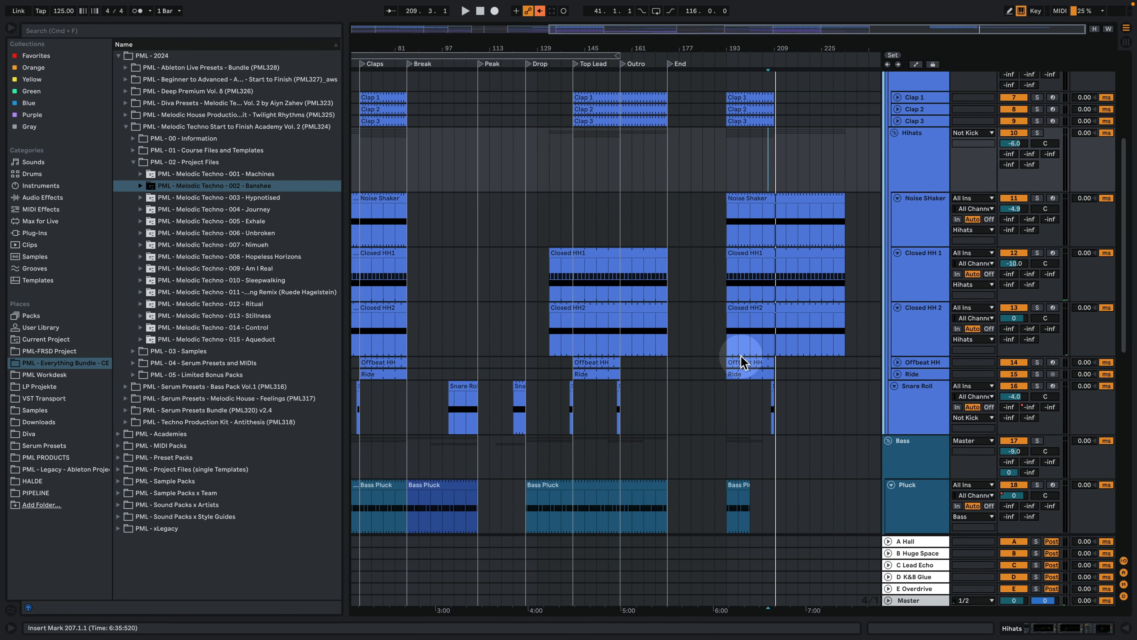
{"action": "scroll", "coordinate": [741, 361], "scroll_direction": "down", "scroll_amount": 5}
{"action": "scroll", "coordinate": [739, 386], "scroll_direction": "down", "scroll_amount": 3}
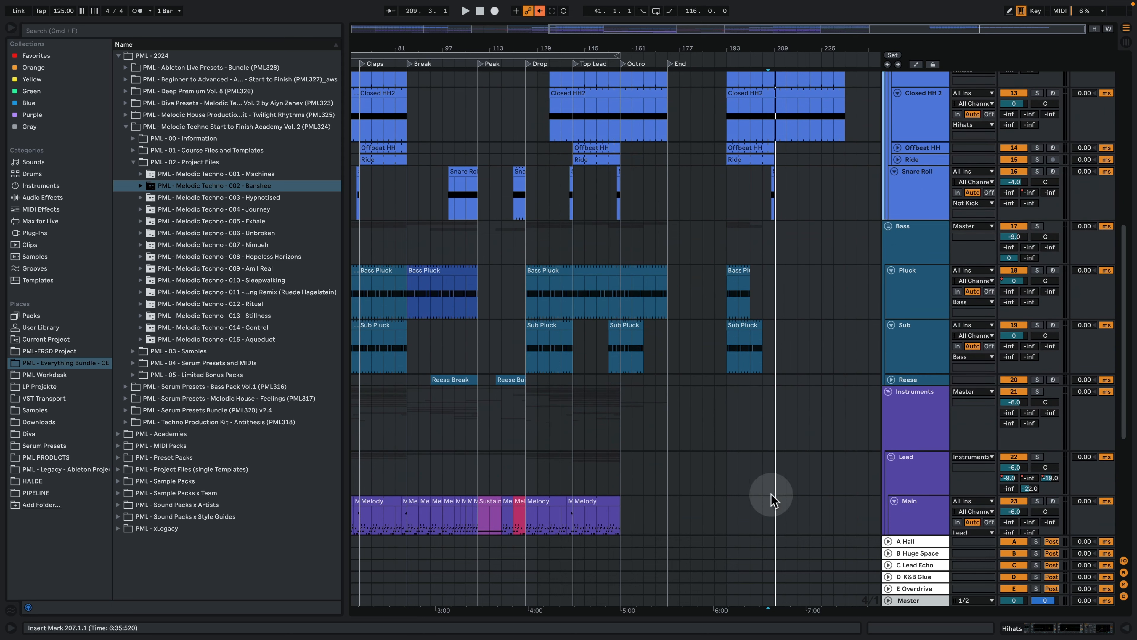
{"action": "scroll", "coordinate": [888, 355], "scroll_direction": "down", "scroll_amount": 4}
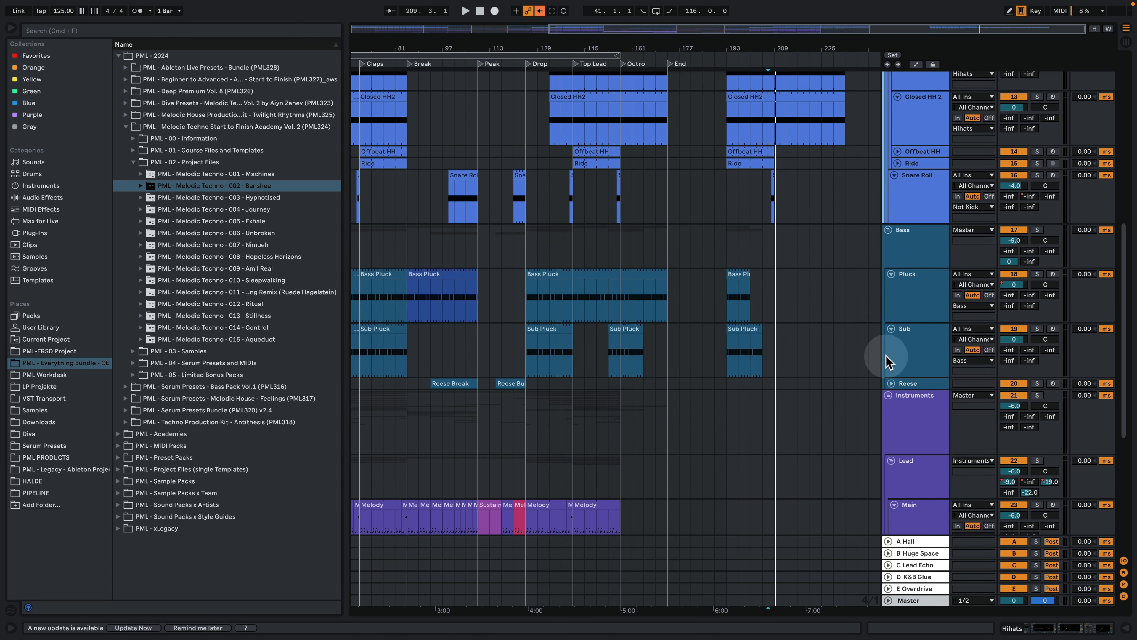
{"action": "scroll", "coordinate": [595, 391], "scroll_direction": "down", "scroll_amount": 3}
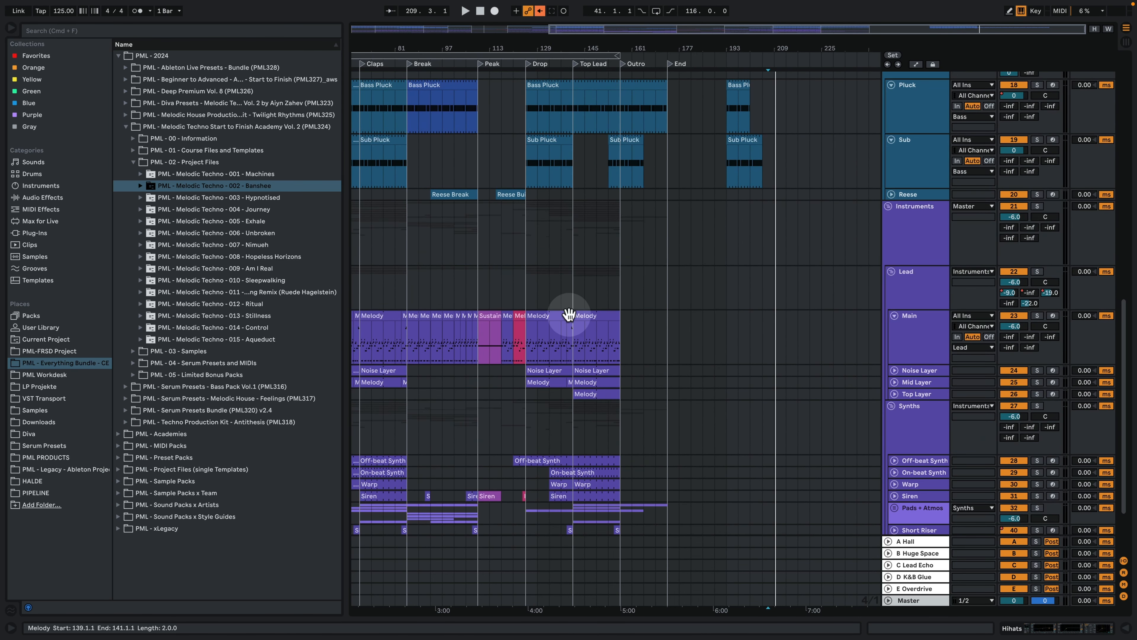
{"action": "left_click", "coordinate": [912, 427]}
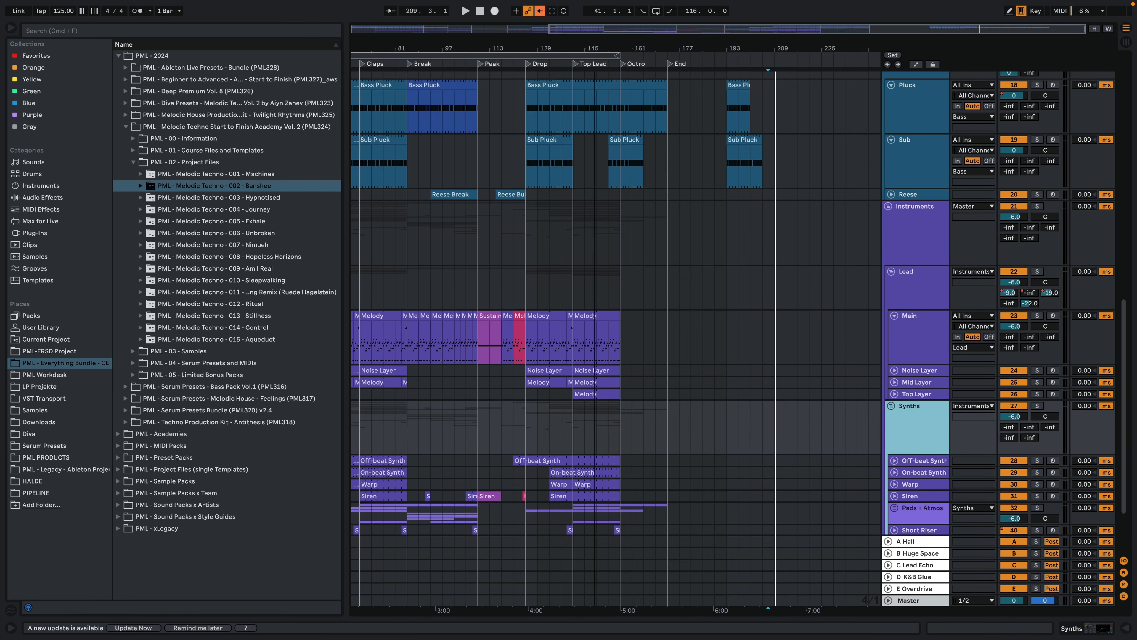
{"action": "left_click_drag", "start_coordinate": [593, 48], "coordinate": [594, 28]}
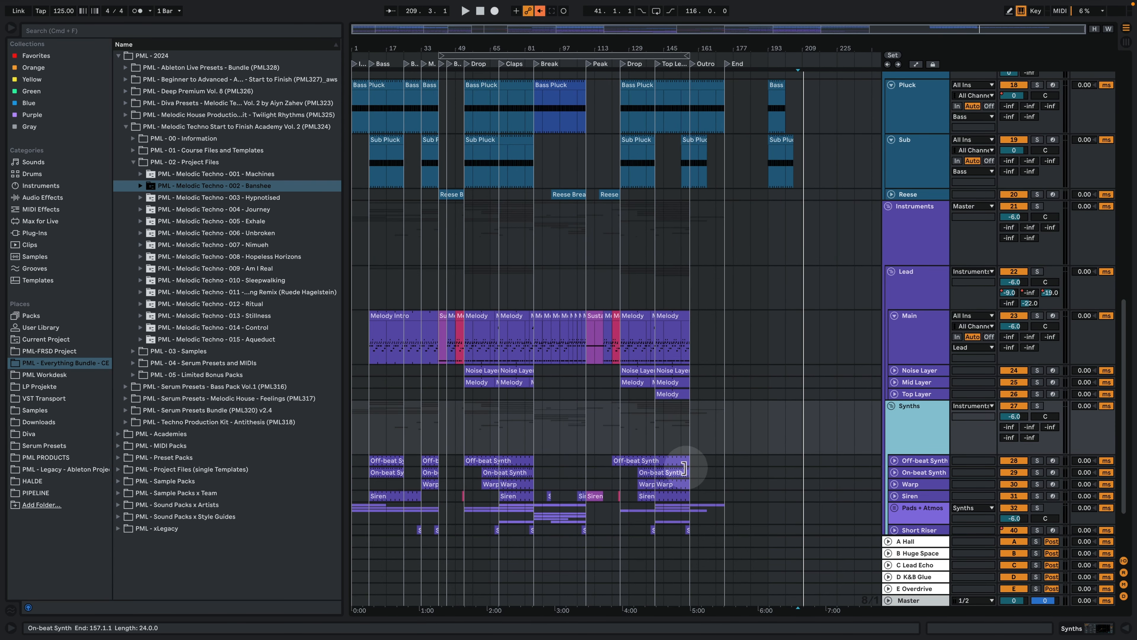
{"action": "left_click_drag", "start_coordinate": [716, 462], "coordinate": [775, 460]}
{"action": "key", "text": "space"}
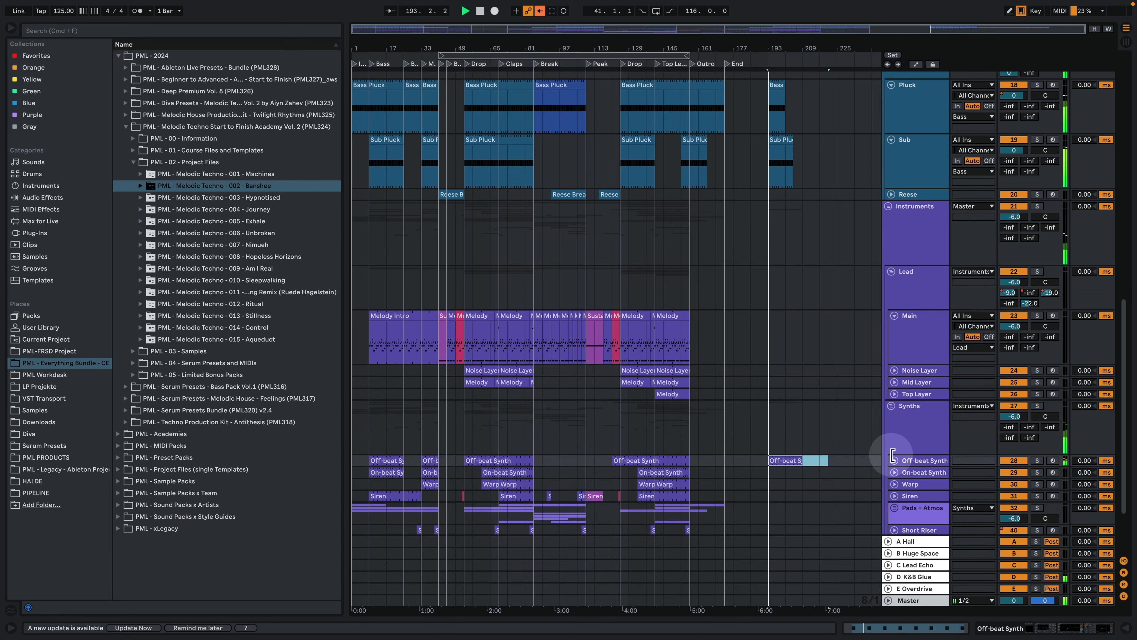
Step: Unfold the Off-beat Synth track, open its clip at bar 193 and select the D2 notes in the piano roll
{"action": "left_click", "coordinate": [914, 458]}
{"action": "left_click", "coordinate": [895, 460]}
{"action": "double_click", "coordinate": [779, 460]}
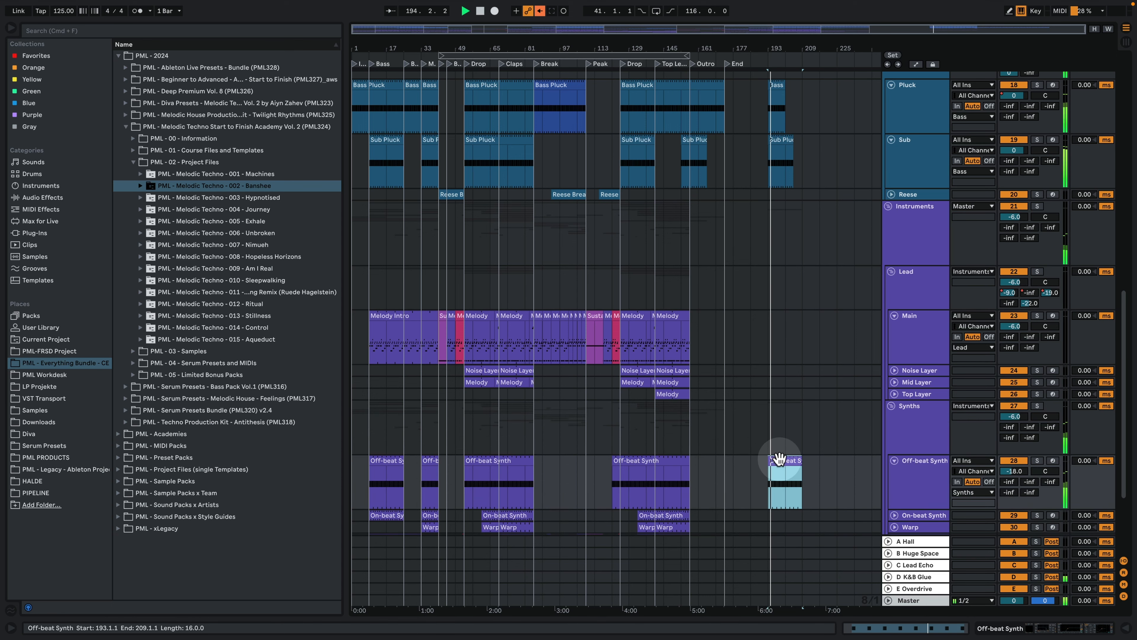
{"action": "left_click", "coordinate": [608, 301]}
{"action": "key", "text": "space"}
{"action": "left_click_drag", "start_coordinate": [231, 330], "coordinate": [770, 462]}
{"action": "left_click_drag", "start_coordinate": [912, 453], "coordinate": [1129, 443]}
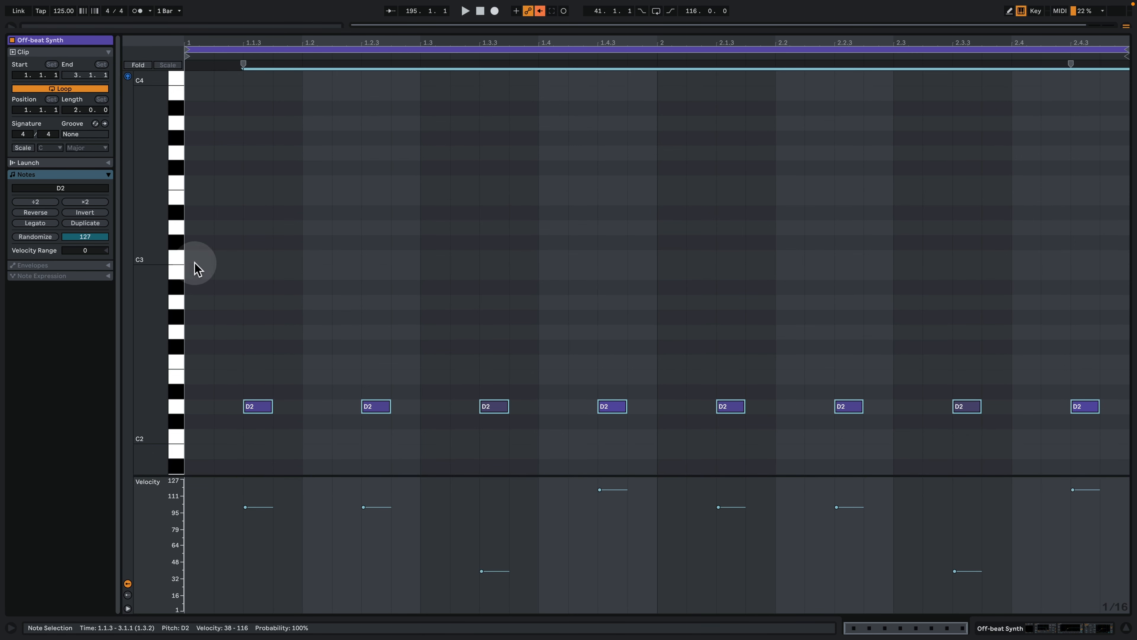
Step: Try a G1 copy of the first D2 note at 1.1.3 in the Off-beat Synth clip, and delete it again
{"action": "scroll", "coordinate": [347, 355], "scroll_direction": "down", "scroll_amount": 3}
{"action": "left_click_drag", "start_coordinate": [299, 382], "coordinate": [272, 452]}
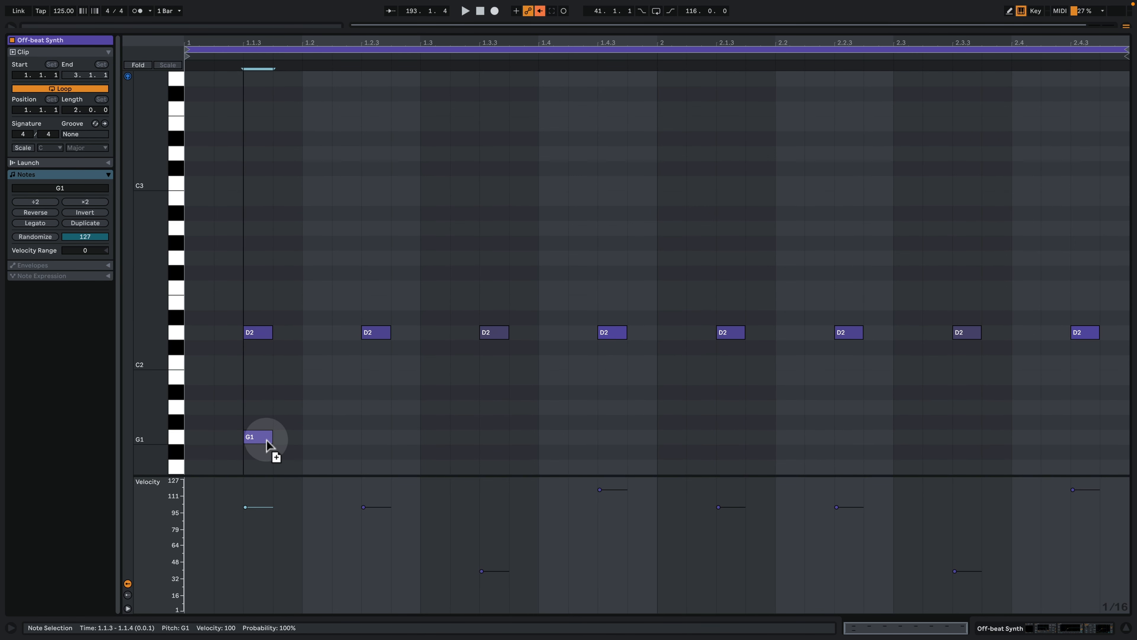
{"action": "left_click_drag", "start_coordinate": [219, 397], "coordinate": [305, 464]}
{"action": "left_click_drag", "start_coordinate": [215, 321], "coordinate": [382, 328]}
{"action": "left_click_drag", "start_coordinate": [223, 308], "coordinate": [1118, 373]}
{"action": "left_click", "coordinate": [478, 384]}
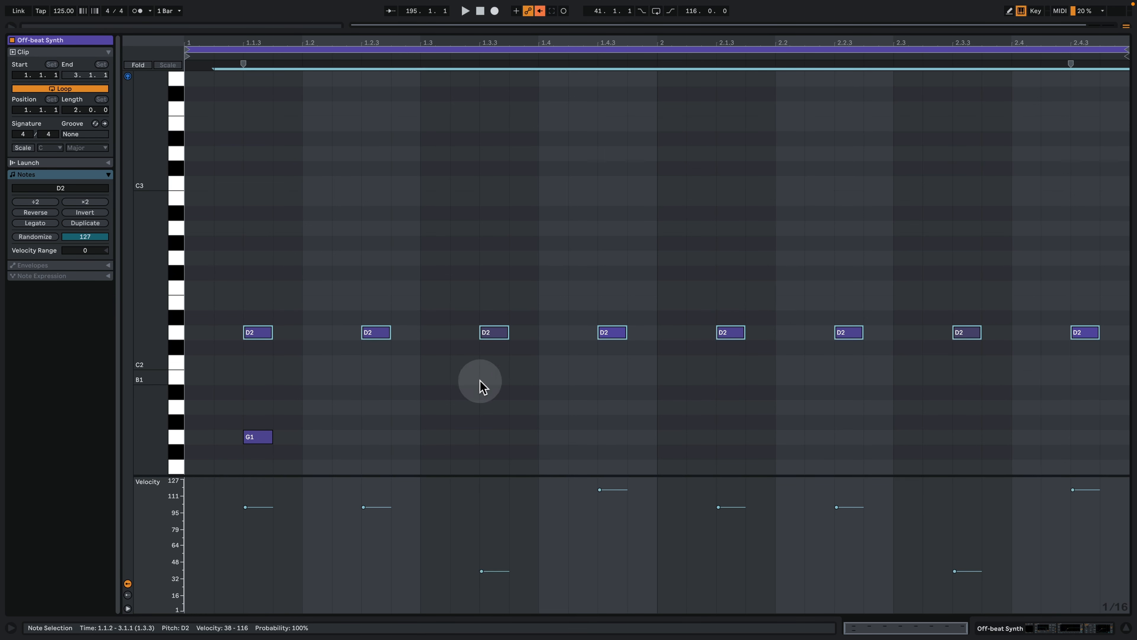
{"action": "left_click", "coordinate": [280, 445]}
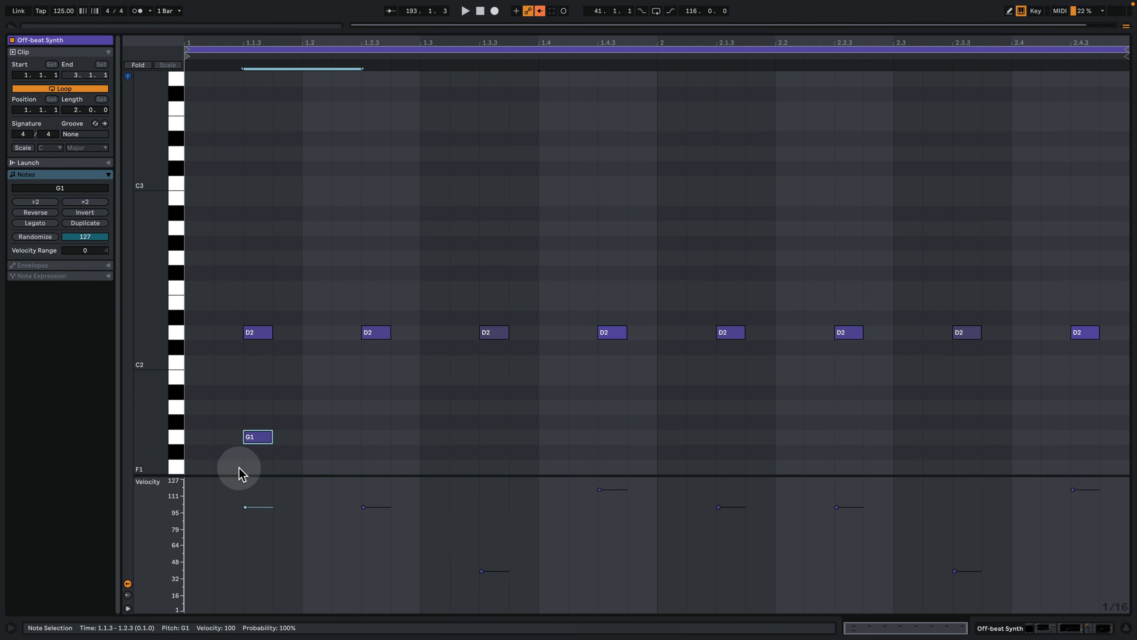
{"action": "key", "text": "Delete"}
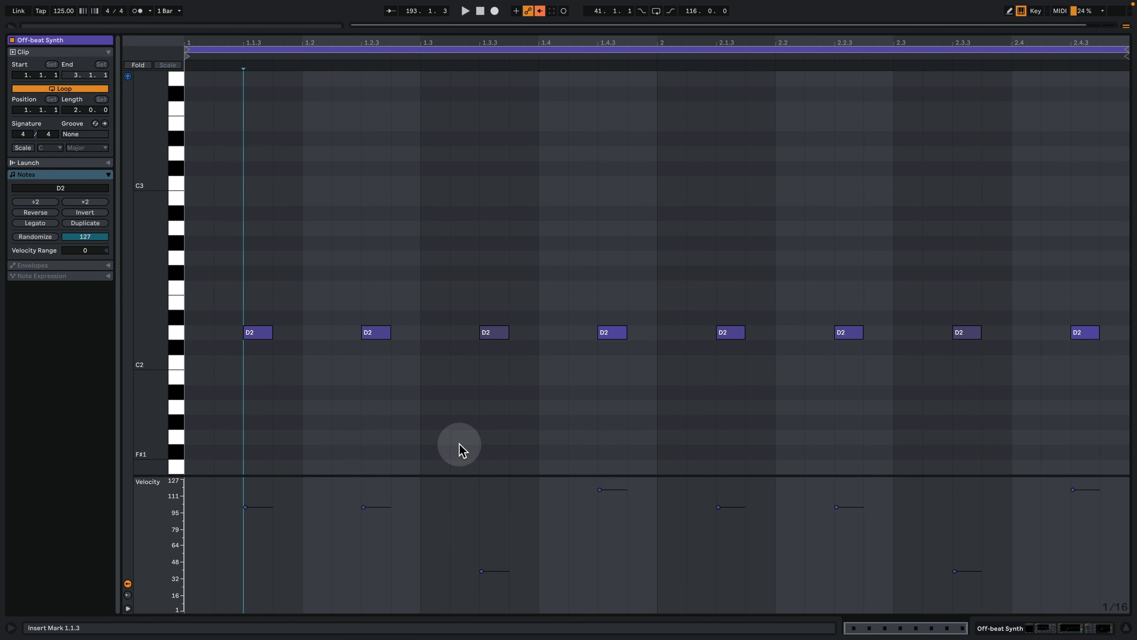
Step: Bring up the Off-beat Synth track's device chain and play the part from bar 193
{"action": "left_click", "coordinate": [1068, 625]}
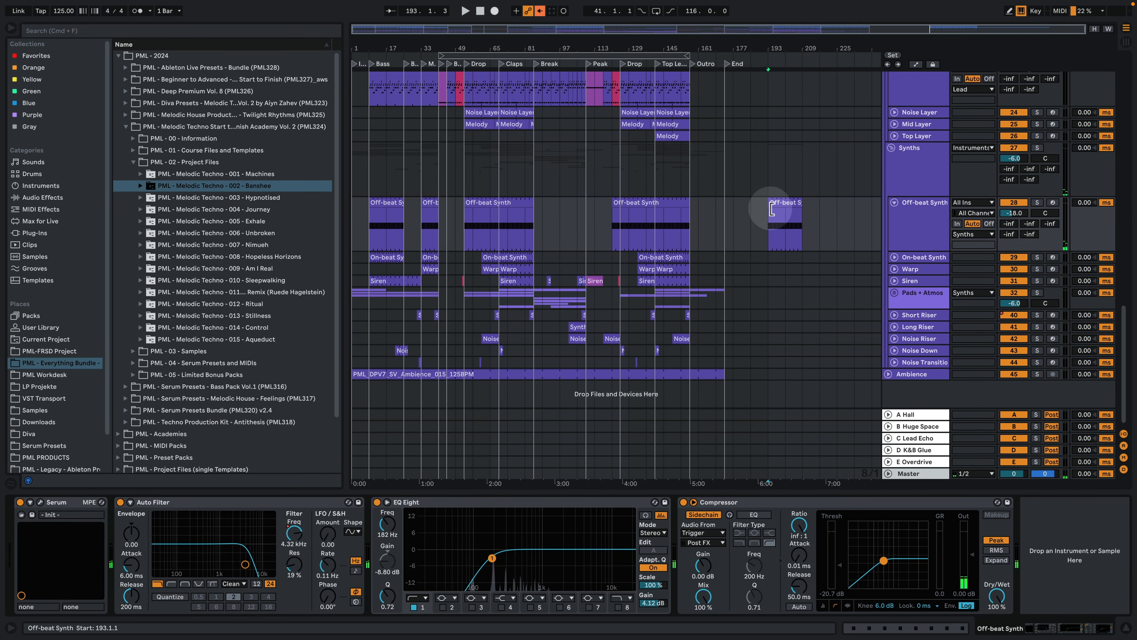
{"action": "key", "text": "space"}
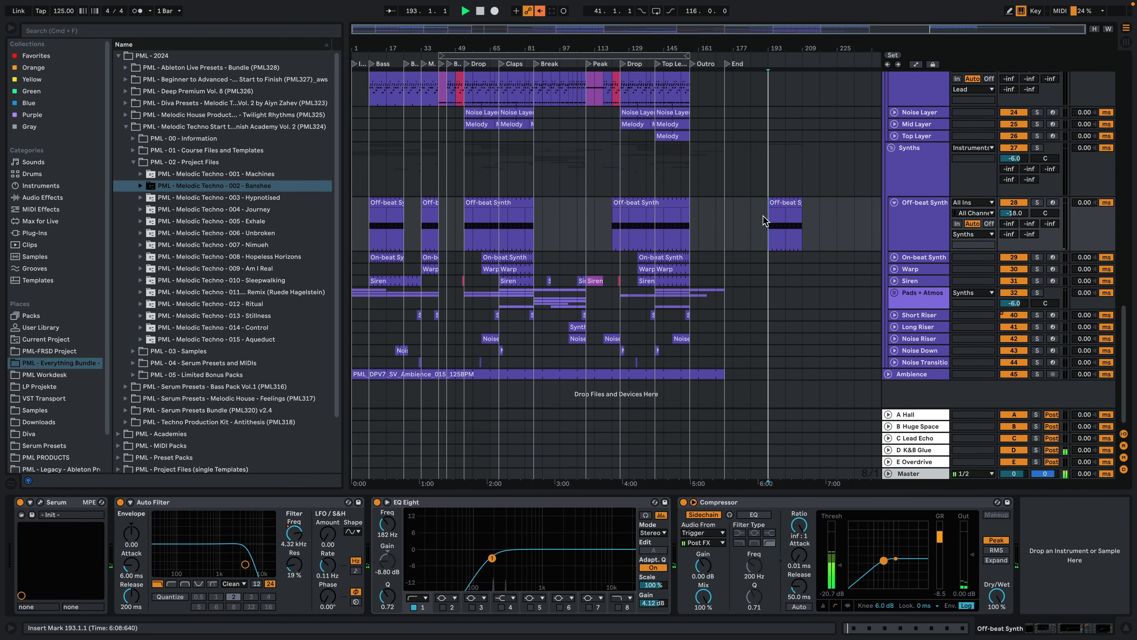
{"action": "left_click", "coordinate": [764, 218]}
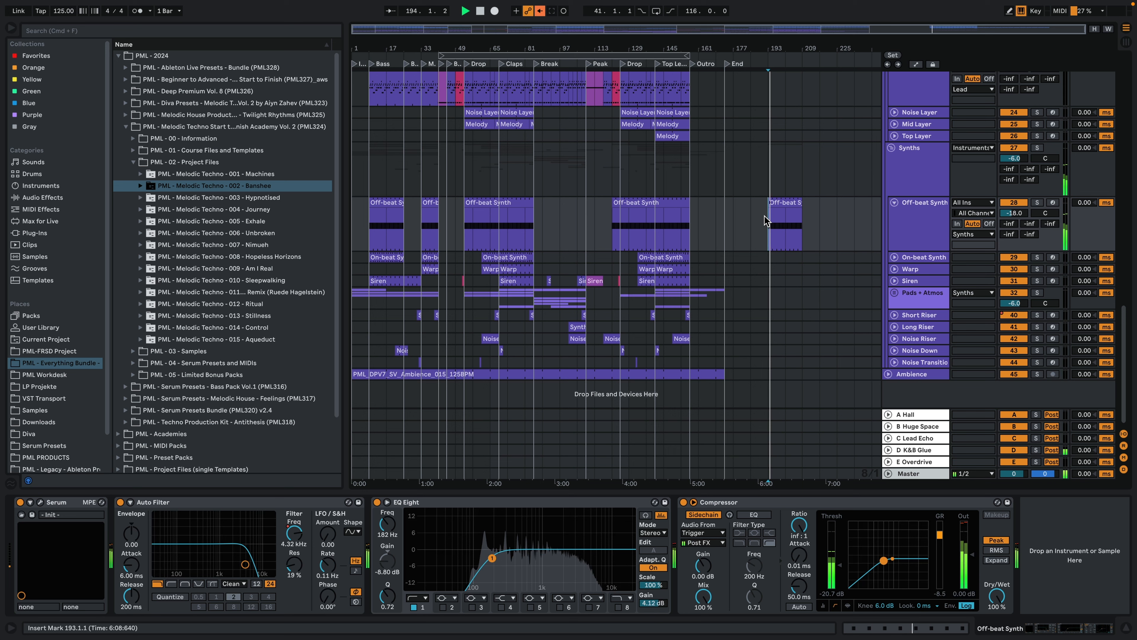
Step: Open the Off-beat Synth's Serum instrument, examine its oscillators and effects page, and close it
{"action": "left_click", "coordinate": [40, 502]}
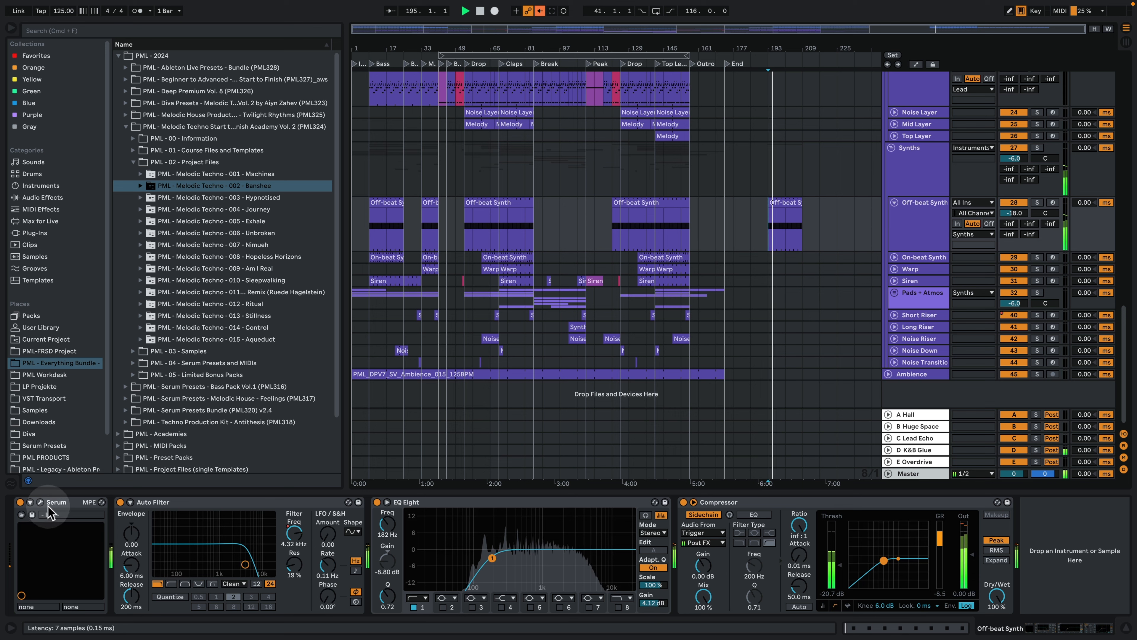
{"action": "key", "text": "space"}
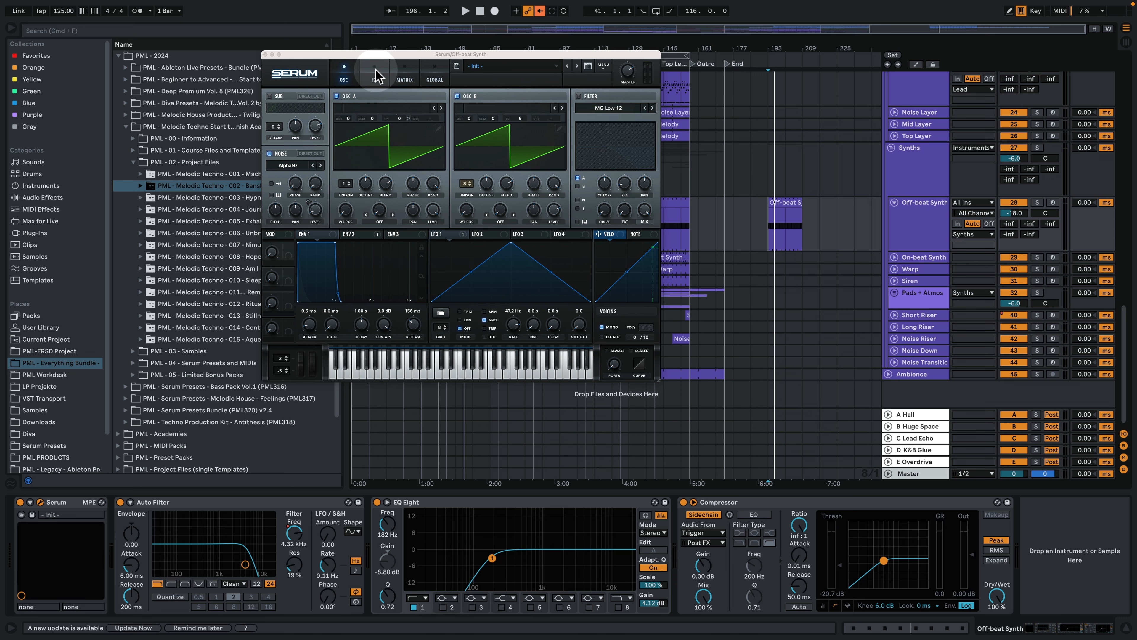
{"action": "left_click", "coordinate": [374, 79]}
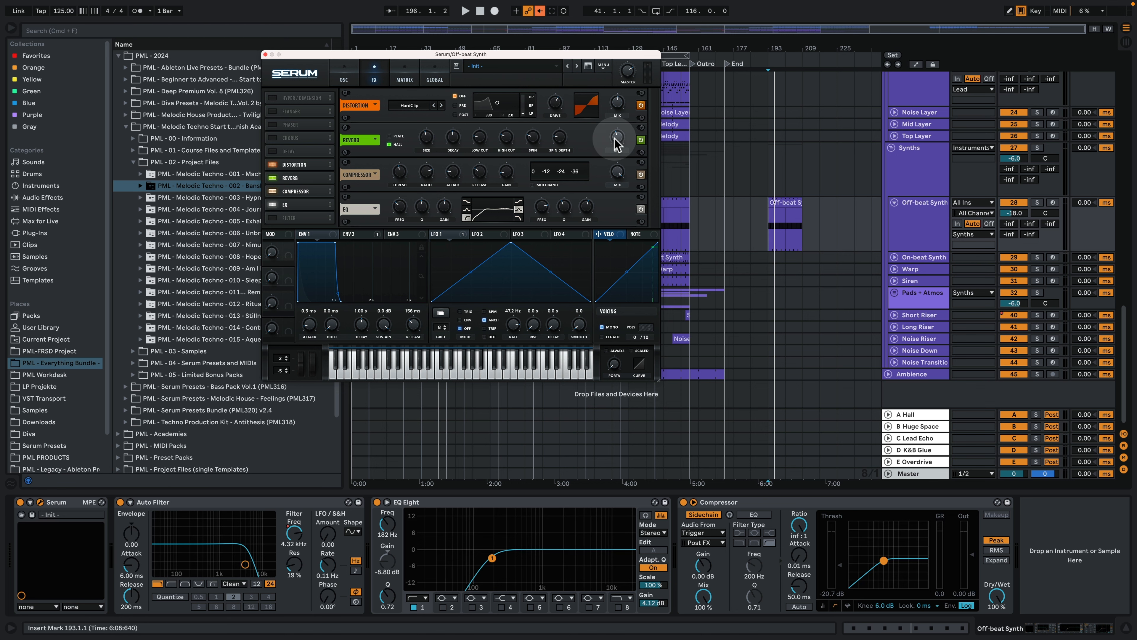
{"action": "key", "text": "space"}
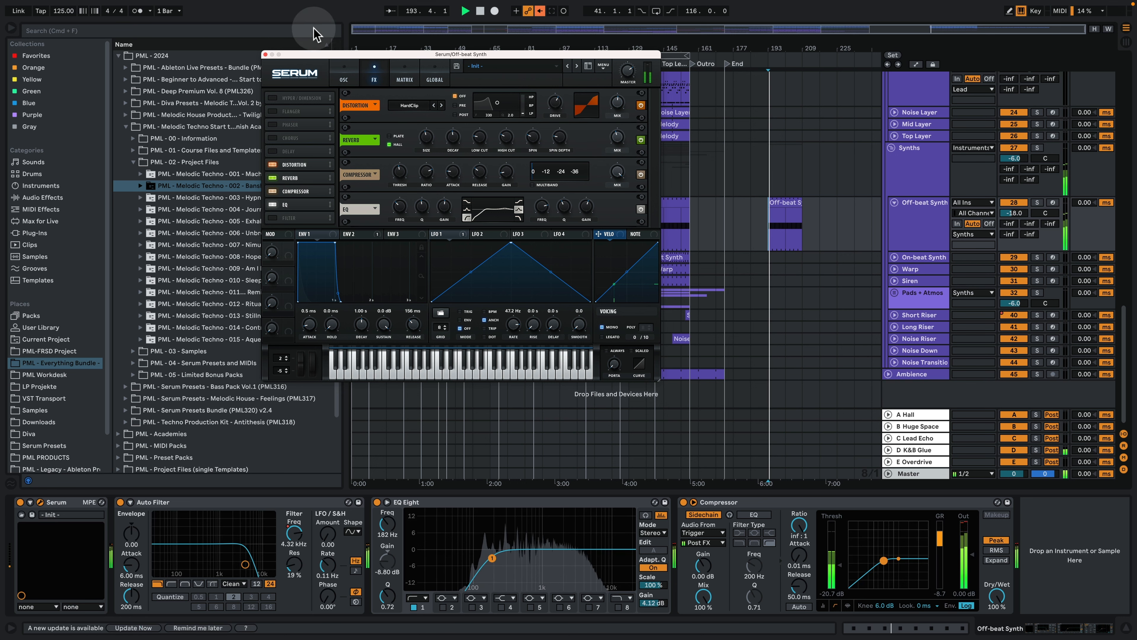
{"action": "left_click", "coordinate": [265, 55]}
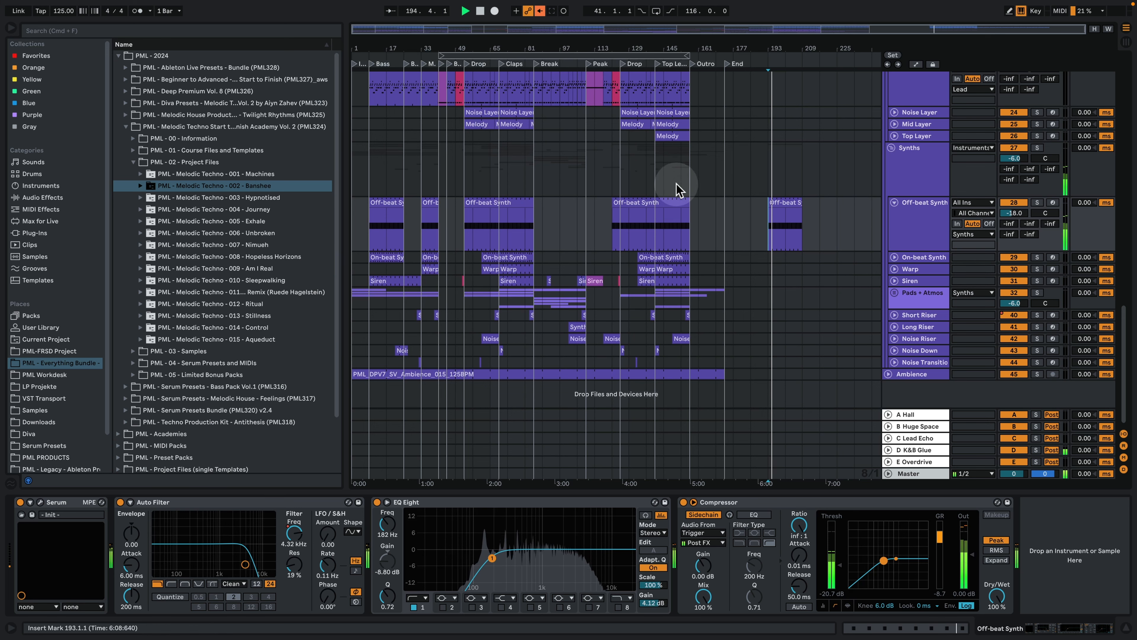
{"action": "key", "text": "space"}
Step: Copy an On-beat Synth clip to bar 193 and solo its track
{"action": "left_click", "coordinate": [895, 257]}
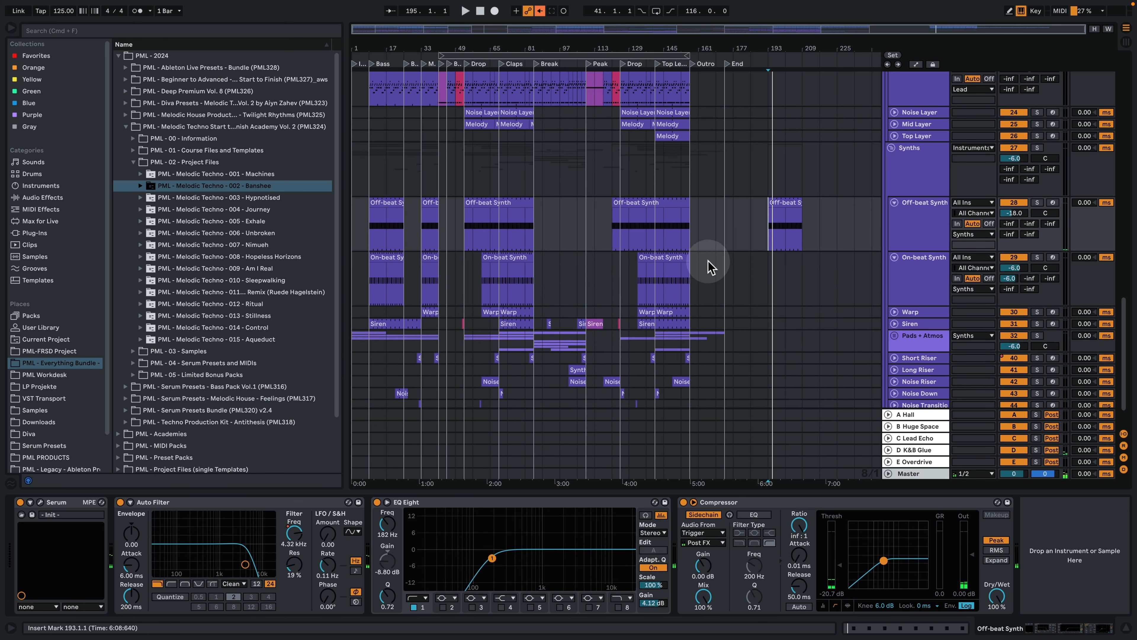
{"action": "left_click_drag", "start_coordinate": [710, 264], "coordinate": [769, 260]}
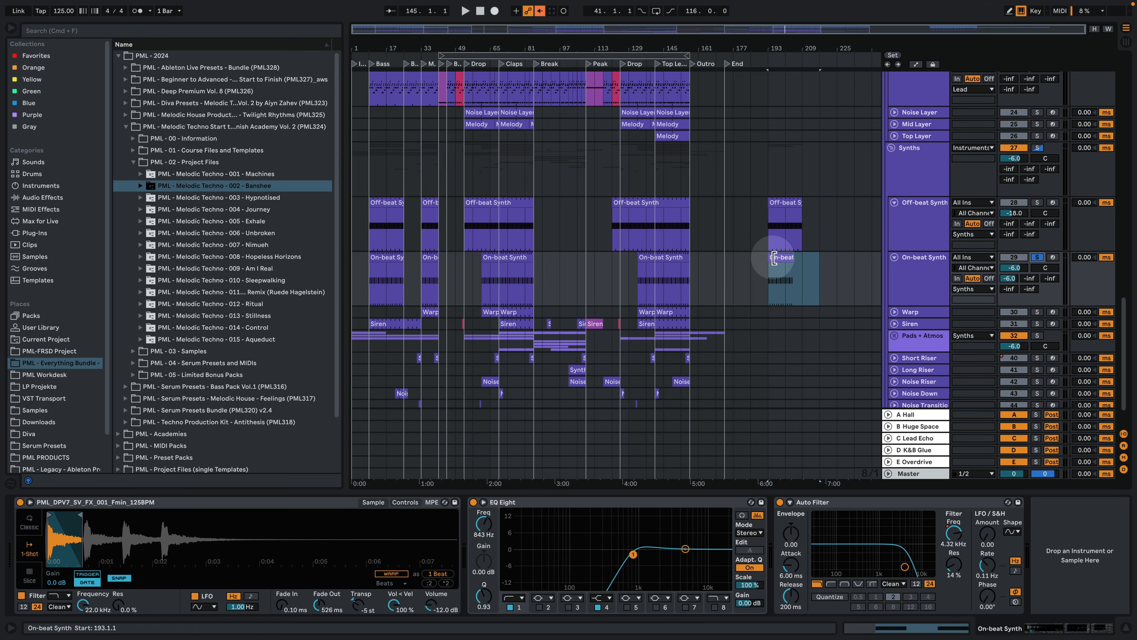
Step: Examine the G2 notes in the On-beat Synth clip, and play the part with the track's devices shown
{"action": "double_click", "coordinate": [783, 269]}
{"action": "left_click", "coordinate": [408, 315]}
{"action": "scroll", "coordinate": [408, 314], "scroll_direction": "down", "scroll_amount": 4}
{"action": "key", "text": "space"}
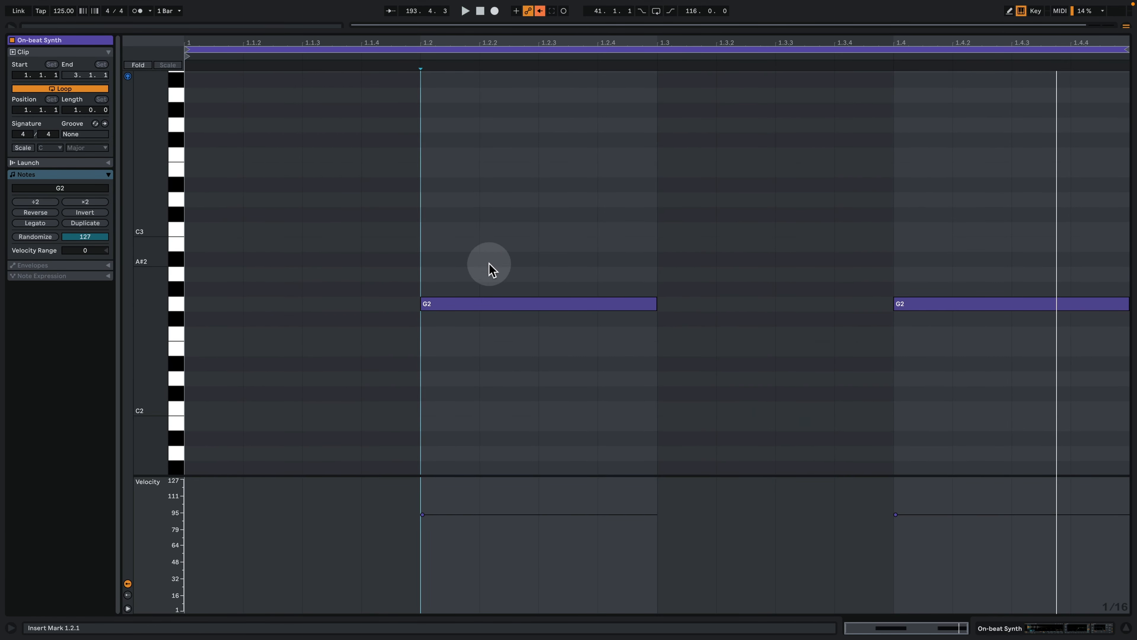
{"action": "left_click", "coordinate": [995, 629]}
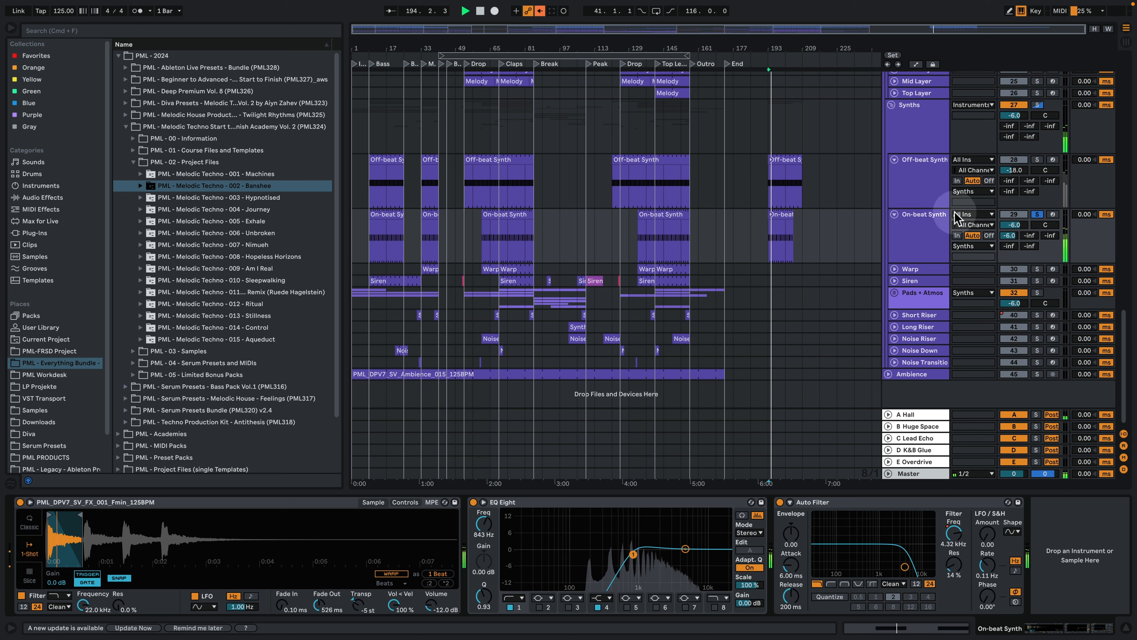
{"action": "left_click", "coordinate": [928, 219]}
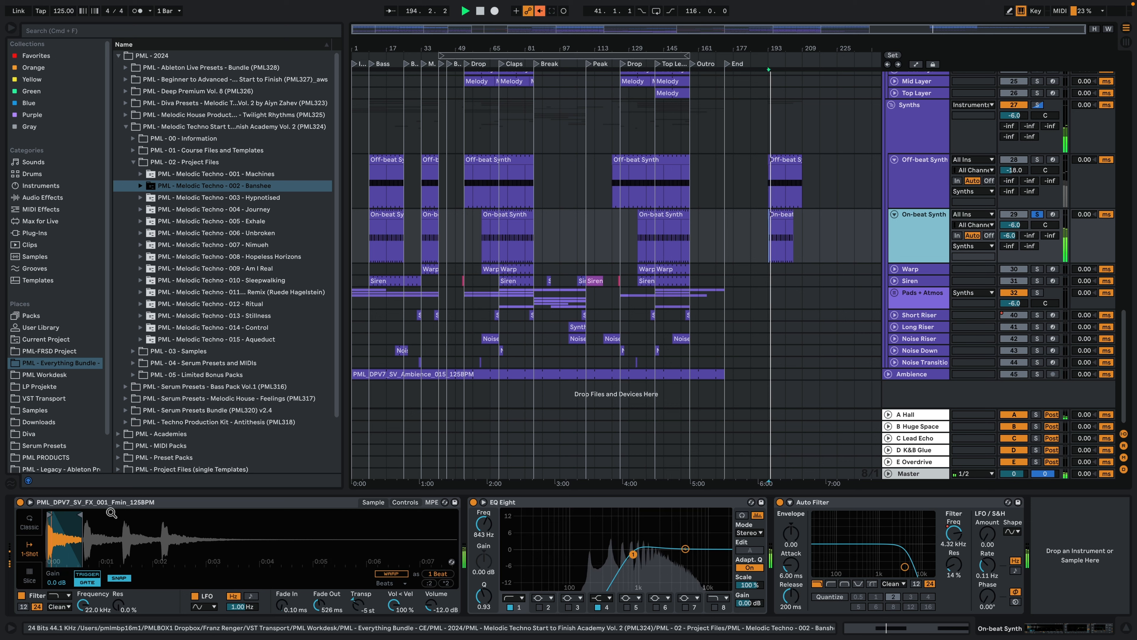
{"action": "key", "text": "space"}
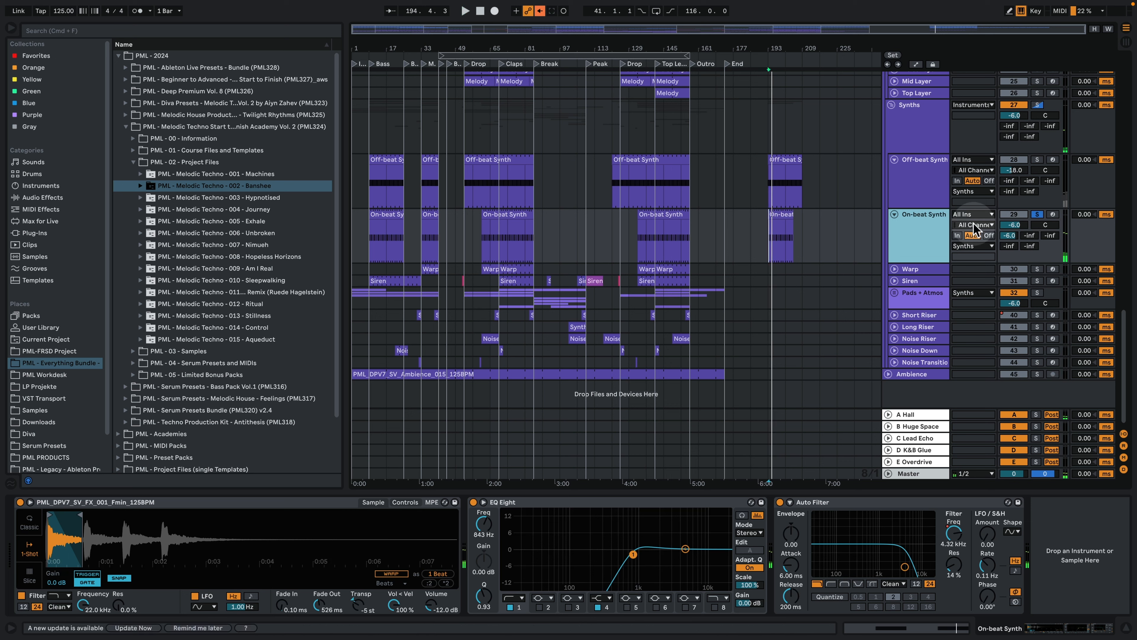
{"action": "left_click", "coordinate": [473, 502]}
{"action": "key", "text": "space"}
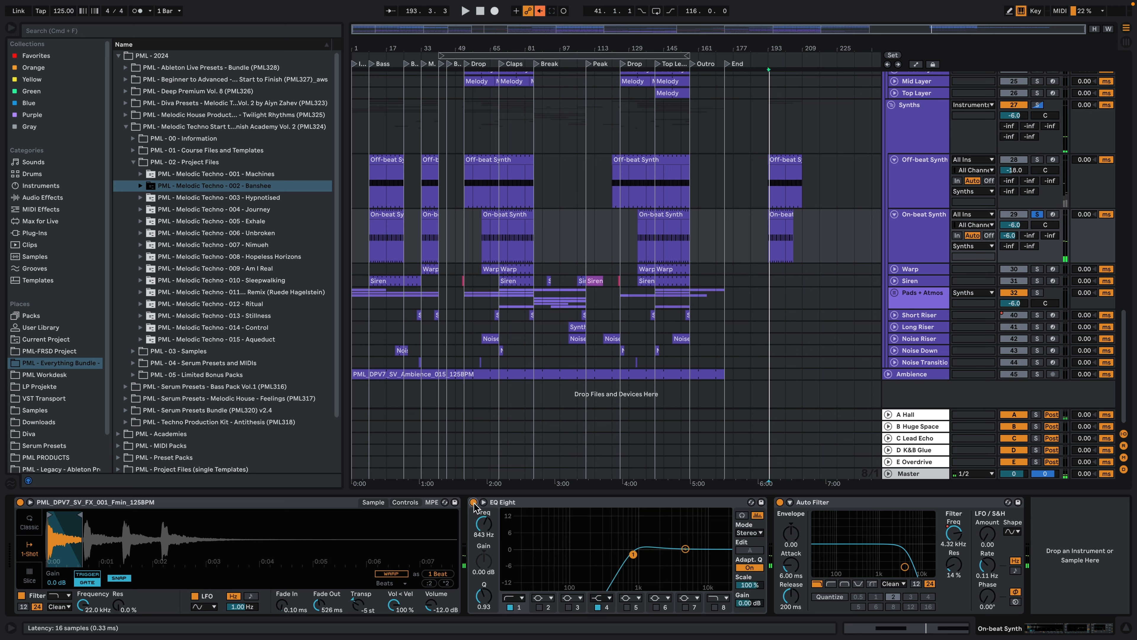
{"action": "key", "text": "space"}
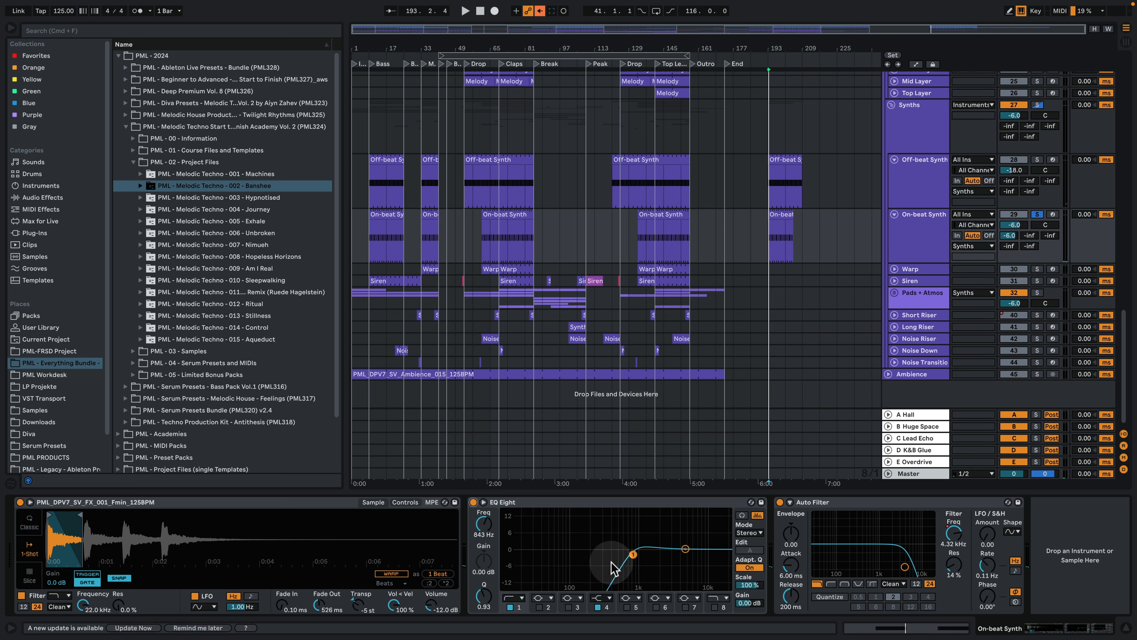
Step: Unsolo the On-beat Synth track and play it together with the Off-beat Synth from bar 193
{"action": "left_click", "coordinate": [1038, 214]}
{"action": "key", "text": "space"}
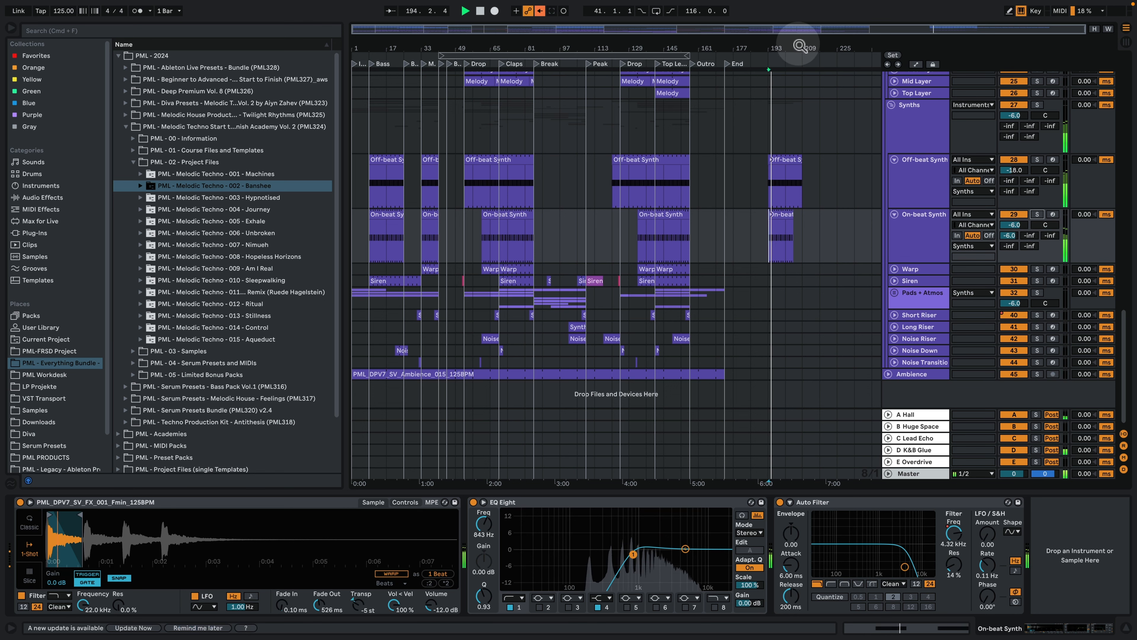
{"action": "left_click_drag", "start_coordinate": [787, 48], "coordinate": [719, 109]}
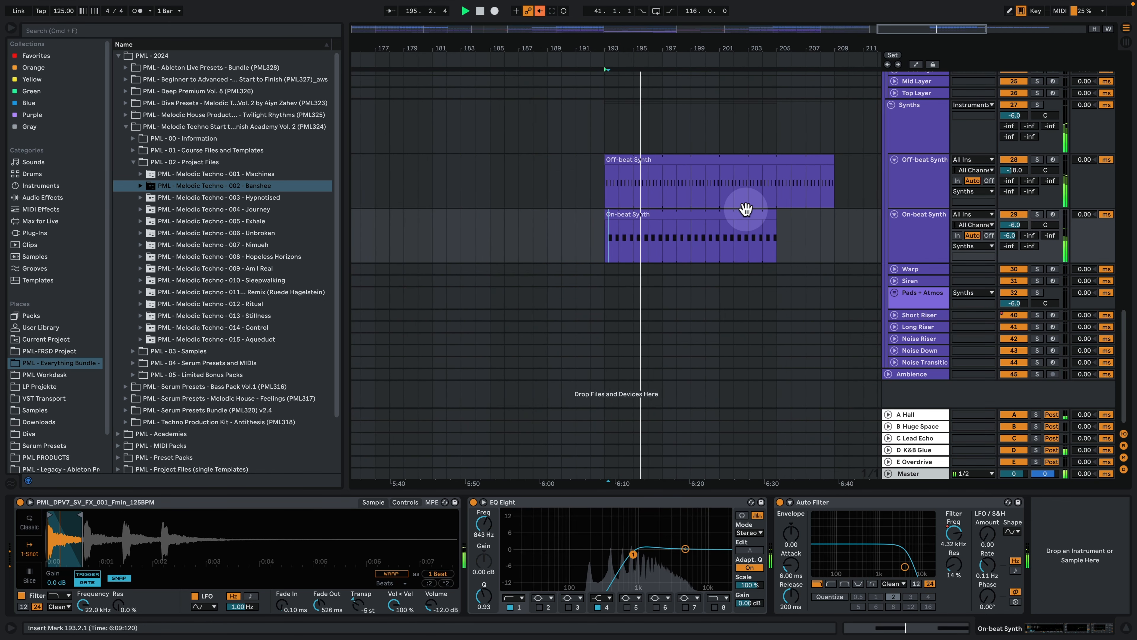
{"action": "left_click_drag", "start_coordinate": [728, 43], "coordinate": [672, 27]}
{"action": "key", "text": "space"}
Step: Copy the Warp clip from the Top Lead section to bar 193 and solo its track
{"action": "left_click", "coordinate": [893, 270]}
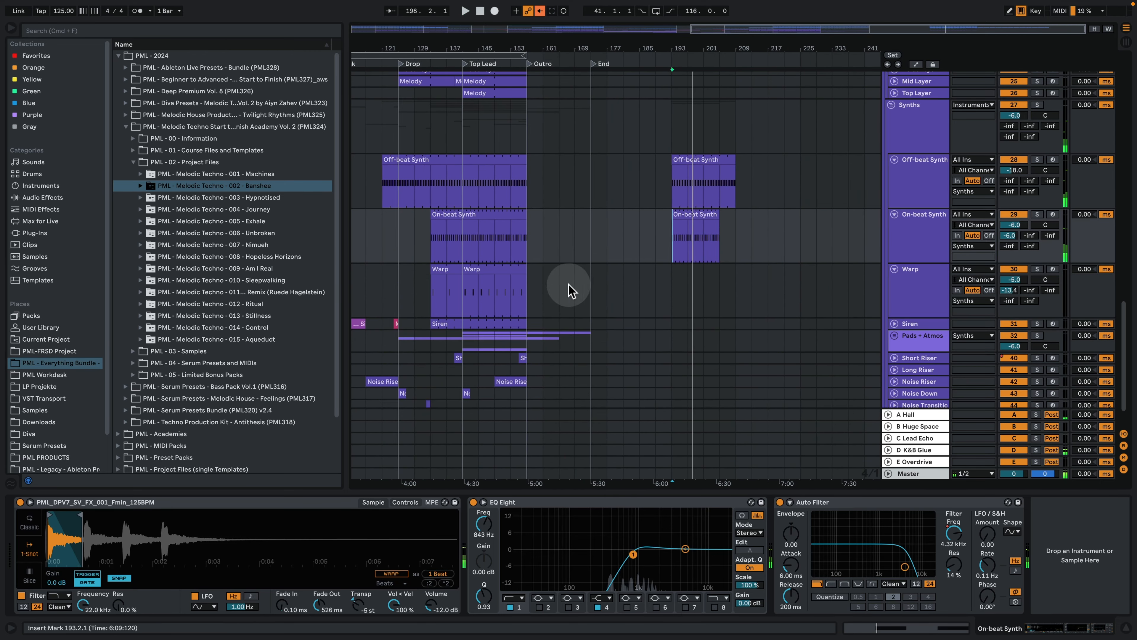
{"action": "left_click_drag", "start_coordinate": [558, 286], "coordinate": [684, 282]}
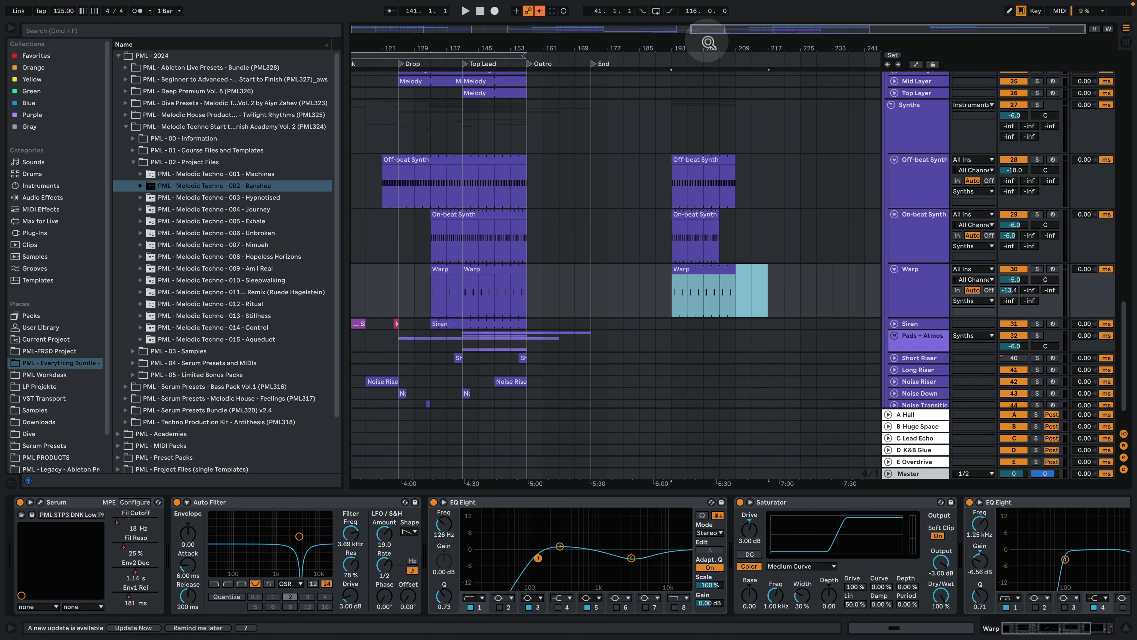
{"action": "left_click_drag", "start_coordinate": [689, 43], "coordinate": [593, 292]}
{"action": "mouse_move", "coordinate": [629, 49]}
{"action": "left_mouse_down"}
{"action": "mouse_move", "coordinate": [618, 112]}
{"action": "mouse_move", "coordinate": [642, 214]}
{"action": "left_mouse_up"}
{"action": "left_click", "coordinate": [627, 291]}
{"action": "left_click", "coordinate": [1036, 268]}
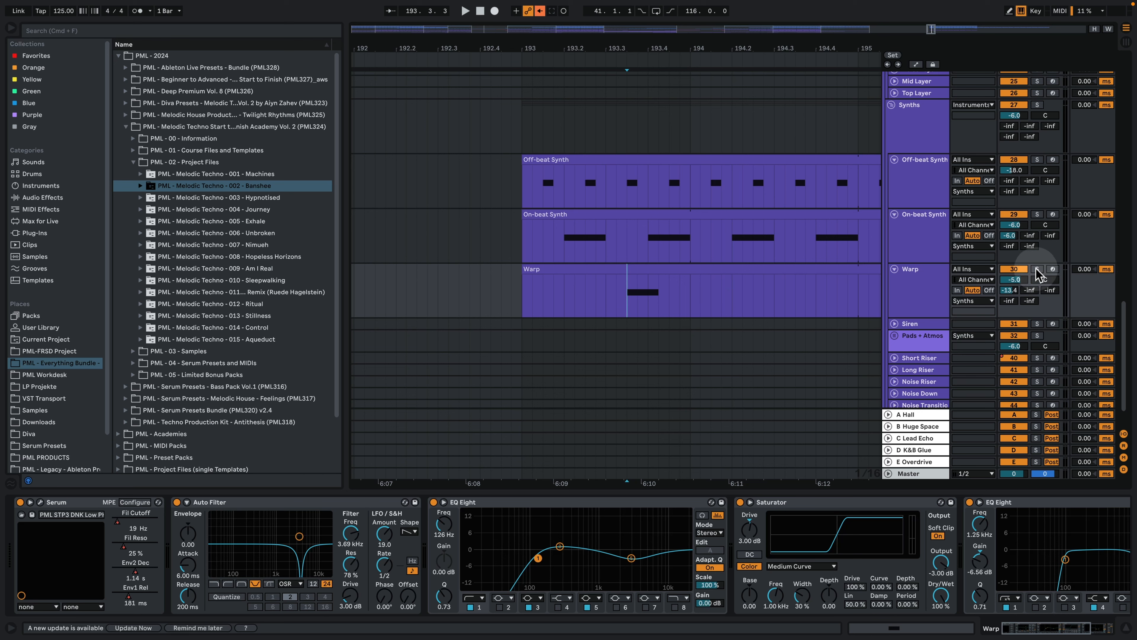
Step: Play the Warp part and examine its Serum instrument's oscillators, filter and envelope 2
{"action": "key", "text": "space"}
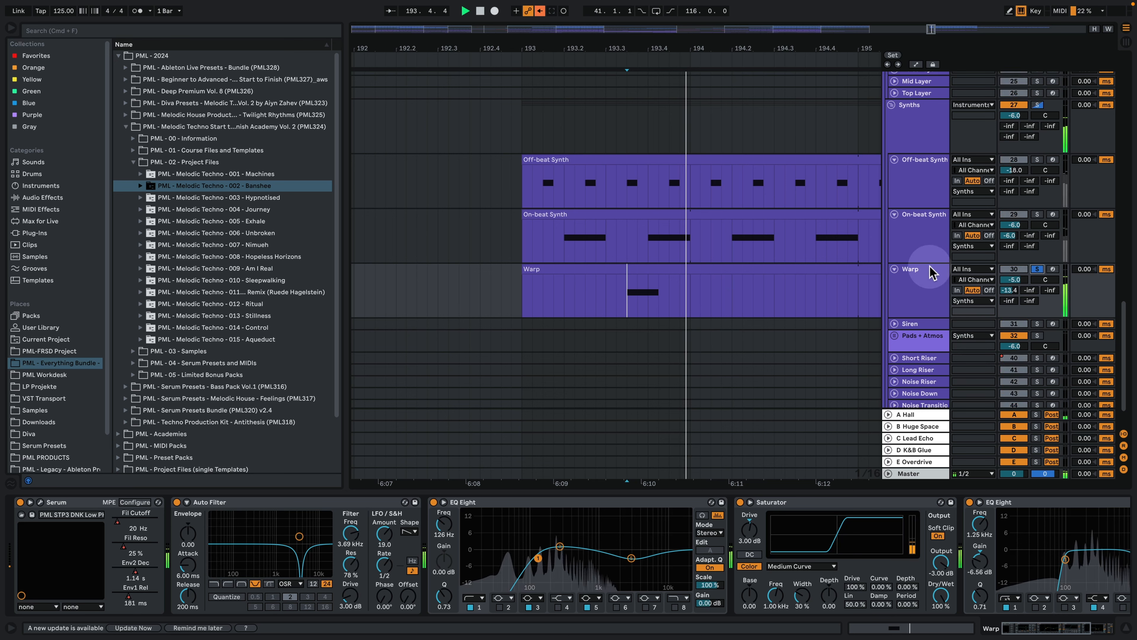
{"action": "left_click", "coordinate": [40, 503]}
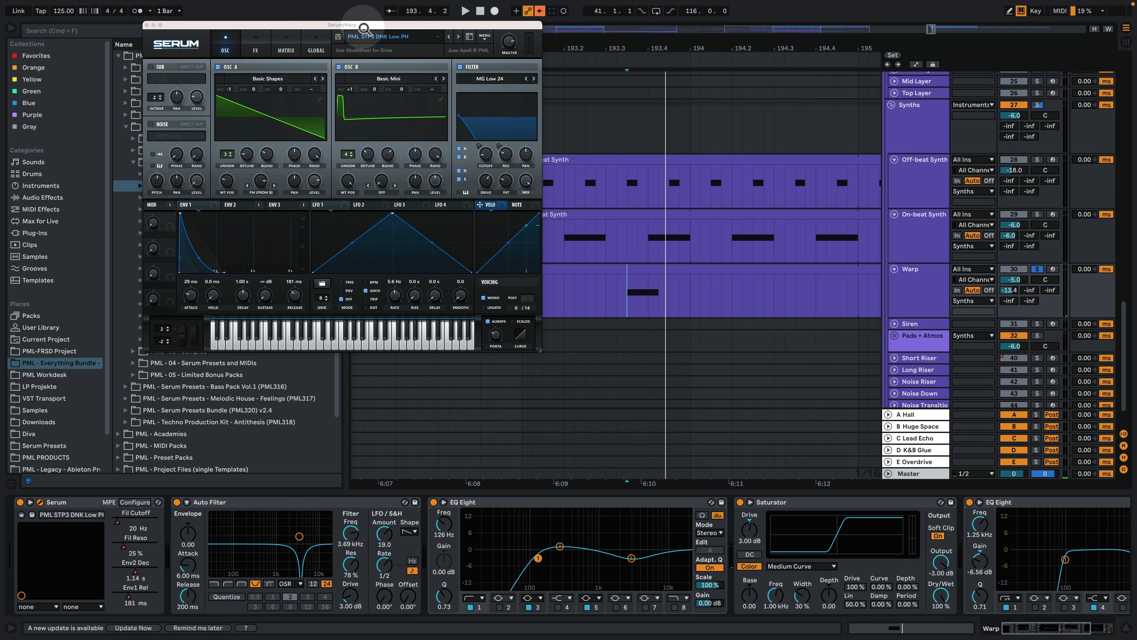
{"action": "left_click_drag", "start_coordinate": [371, 25], "coordinate": [392, 87]}
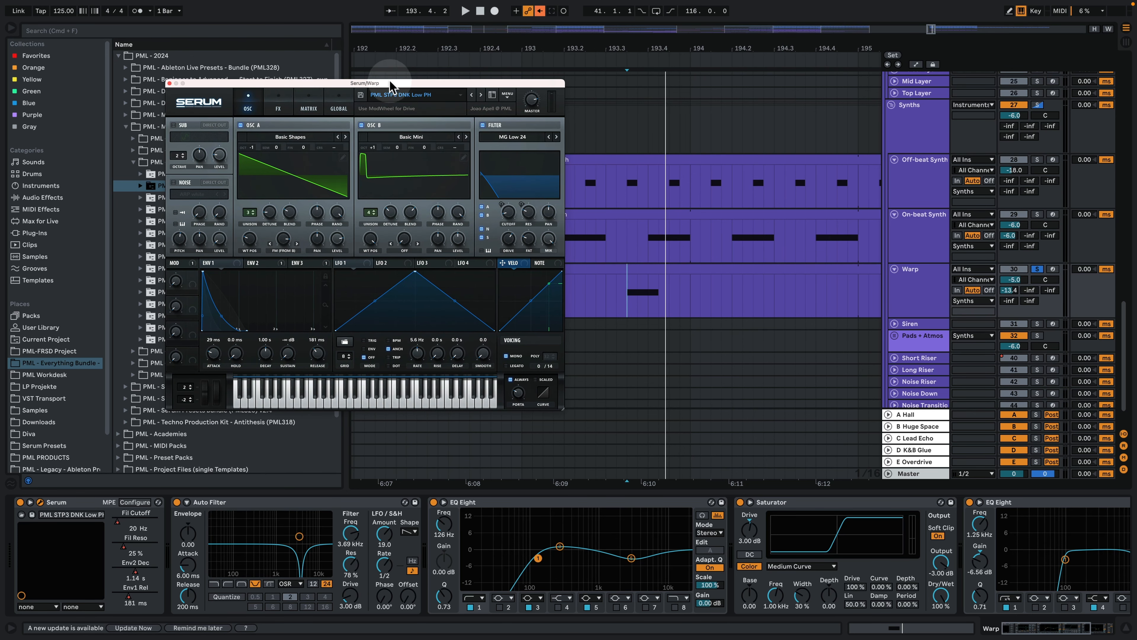
{"action": "key", "text": "space"}
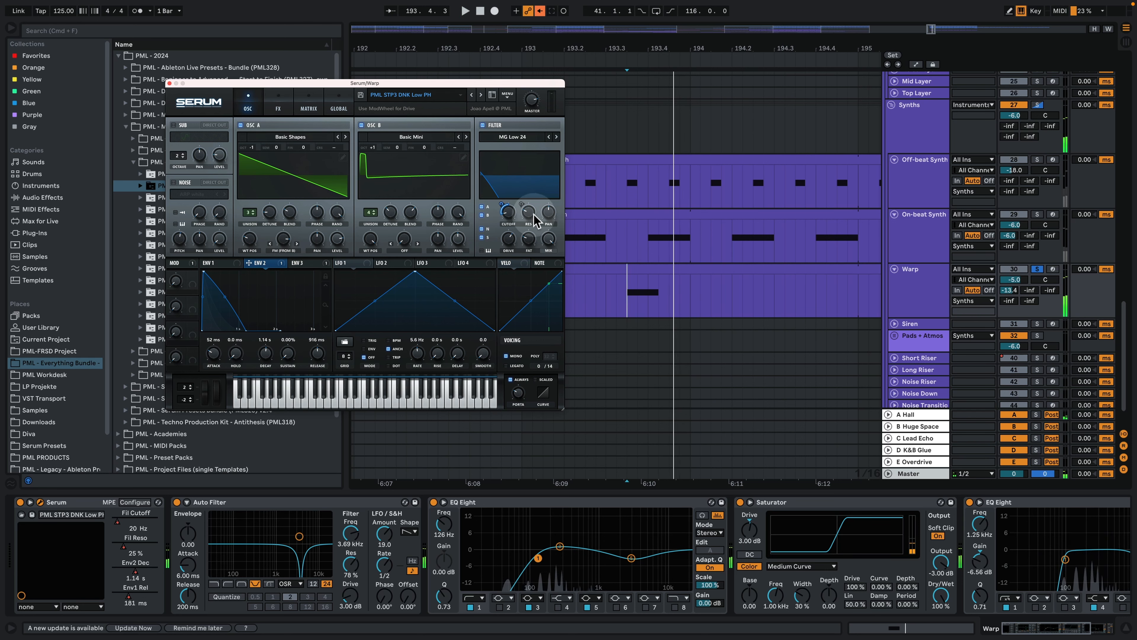
{"action": "key", "text": "space"}
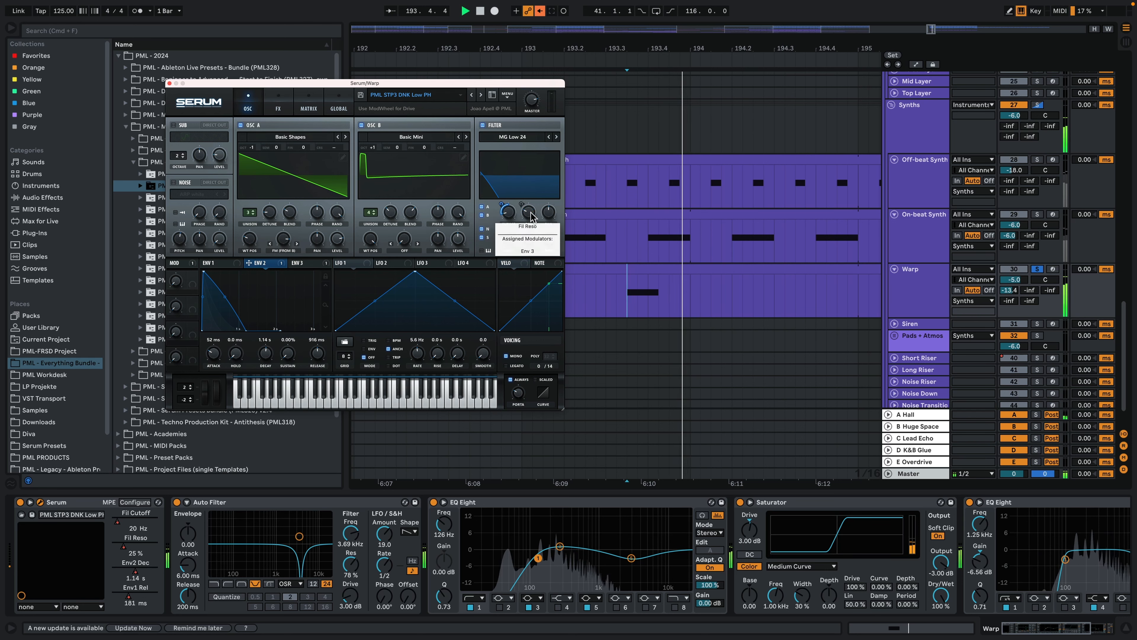
{"action": "key", "text": "space"}
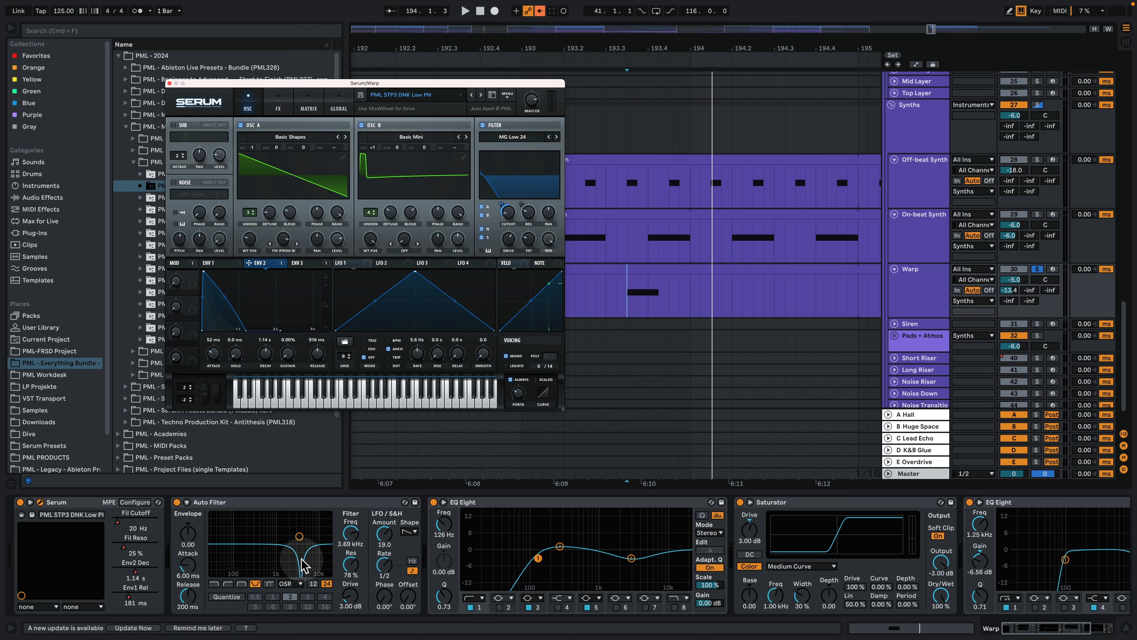
Step: Examine the Warp track's Auto Filter, and audition the part with the Saturator bypassed and its drive varied
{"action": "left_click_drag", "start_coordinate": [300, 542], "coordinate": [301, 541]}
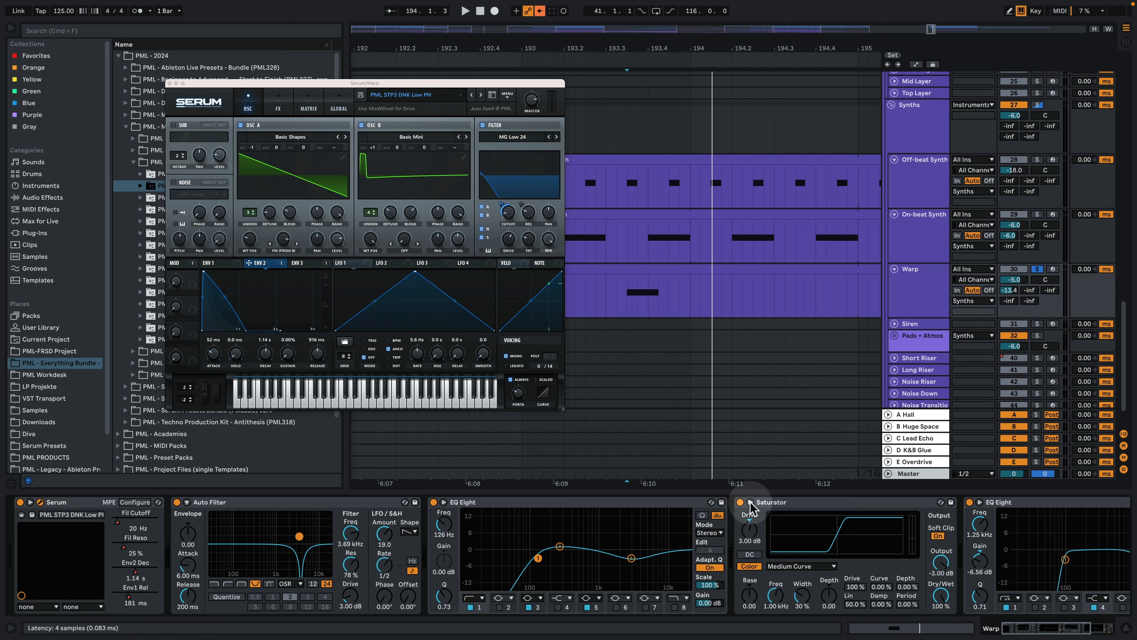
{"action": "key", "text": "space"}
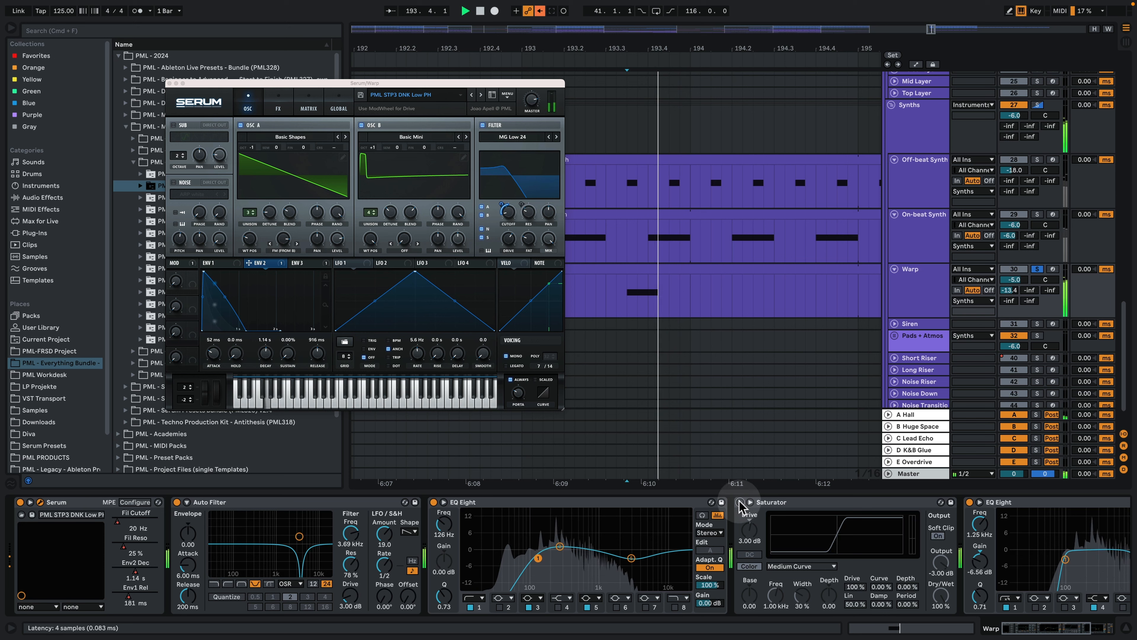
{"action": "key", "text": "space"}
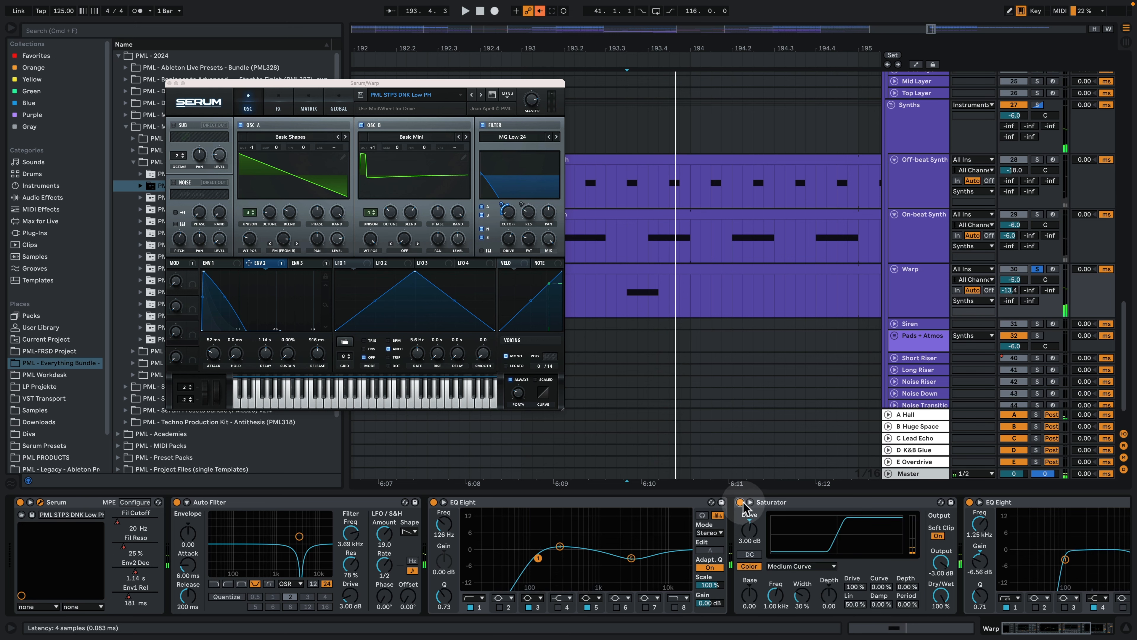
{"action": "key", "text": "space"}
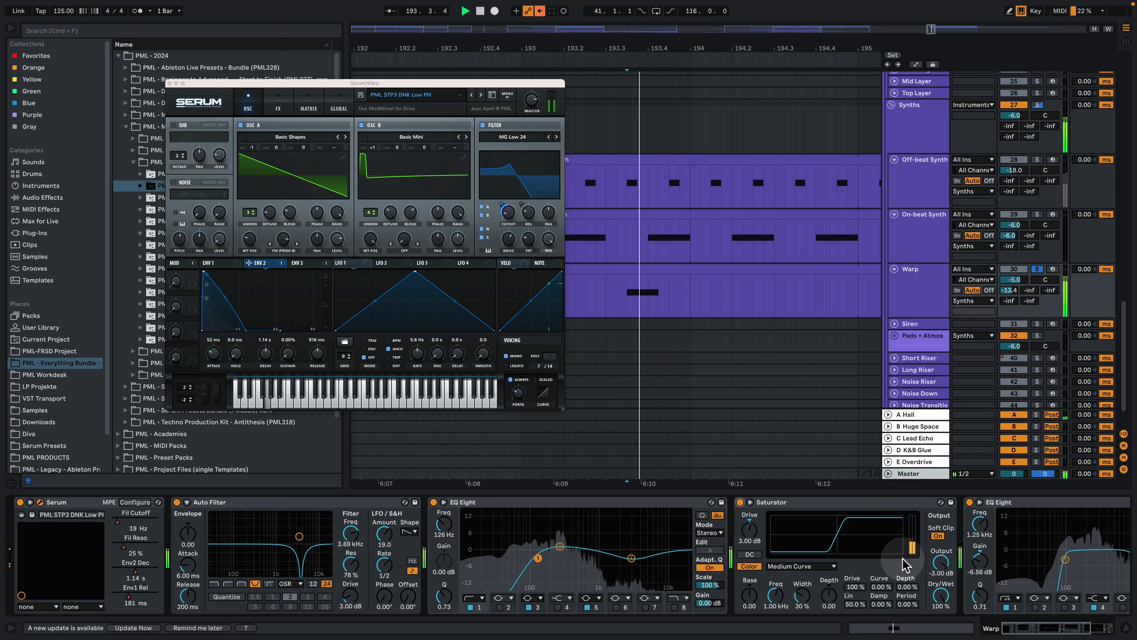
{"action": "key", "text": "space"}
{"action": "left_click_drag", "start_coordinate": [752, 535], "coordinate": [753, 494]}
{"action": "key", "text": "space"}
{"action": "key", "text": "space"}
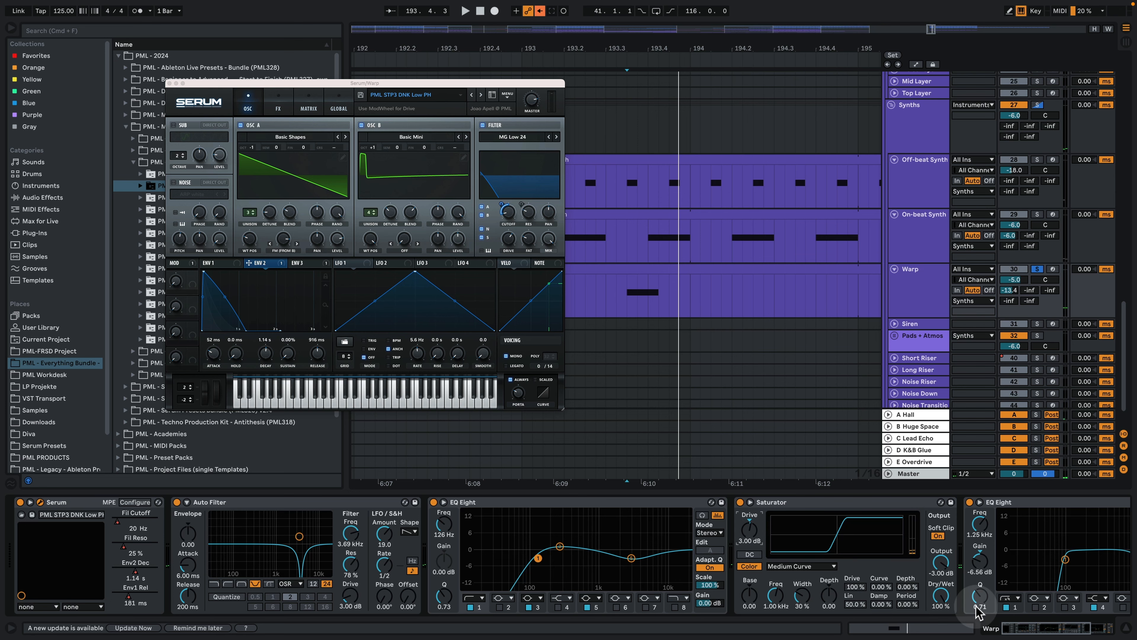
Step: Audition the Warp part with the EQ Eight before the Limiter bypassed and re-enabled
{"action": "left_click_drag", "start_coordinate": [1039, 631], "coordinate": [1077, 632]}
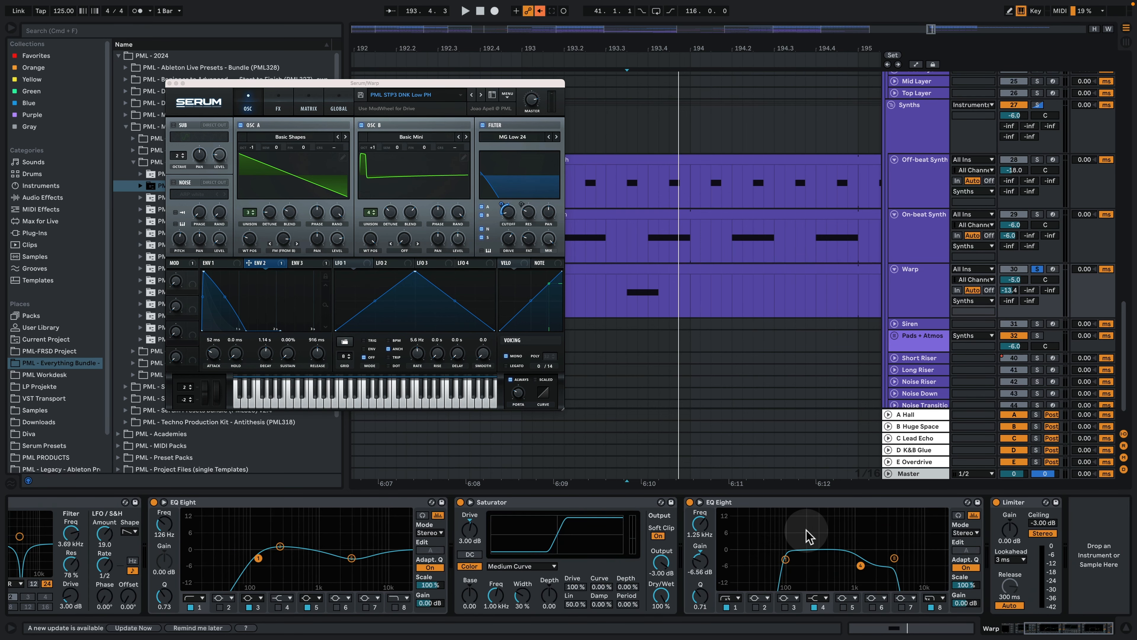
{"action": "key", "text": "space"}
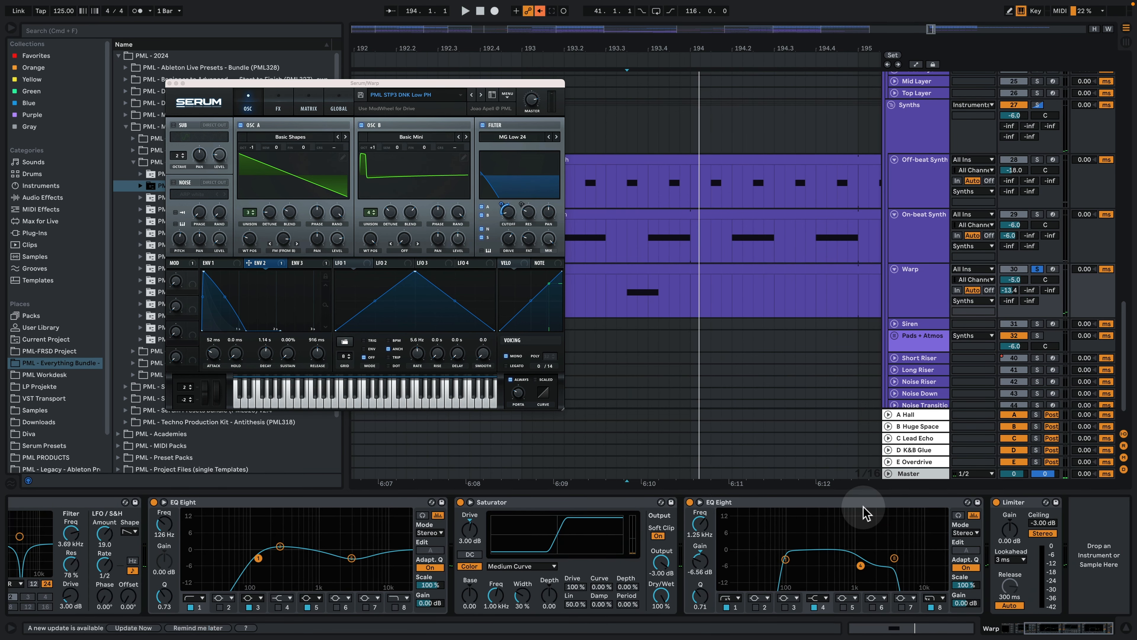
{"action": "key", "text": "space"}
{"action": "left_click", "coordinate": [689, 503]}
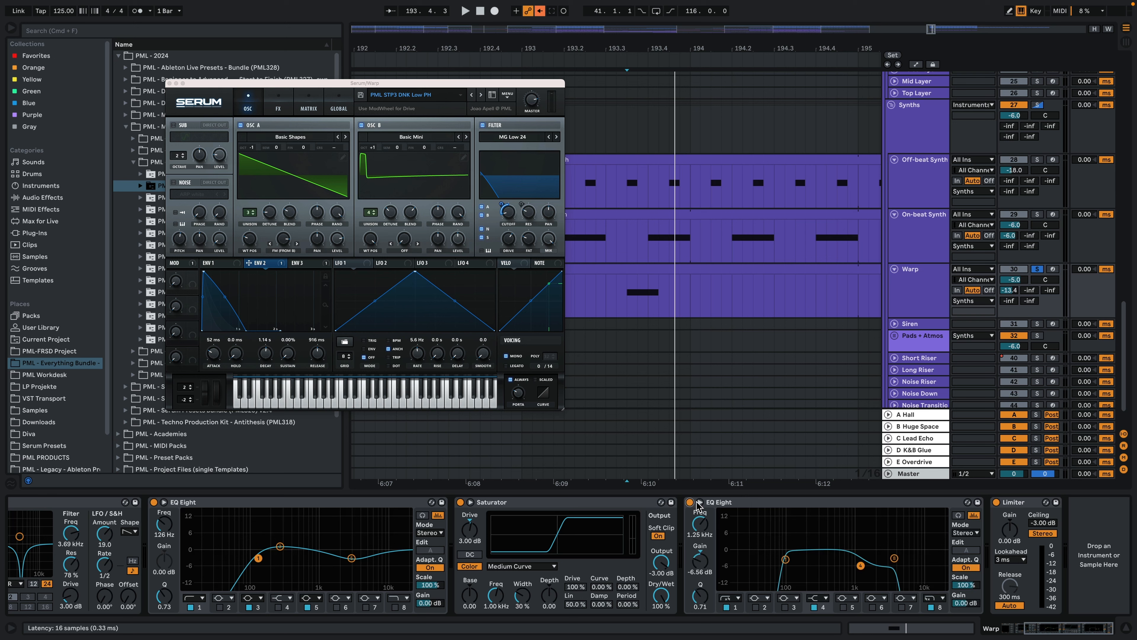
{"action": "key", "text": "space"}
{"action": "left_click_drag", "start_coordinate": [696, 48], "coordinate": [695, 13]}
{"action": "key", "text": "space"}
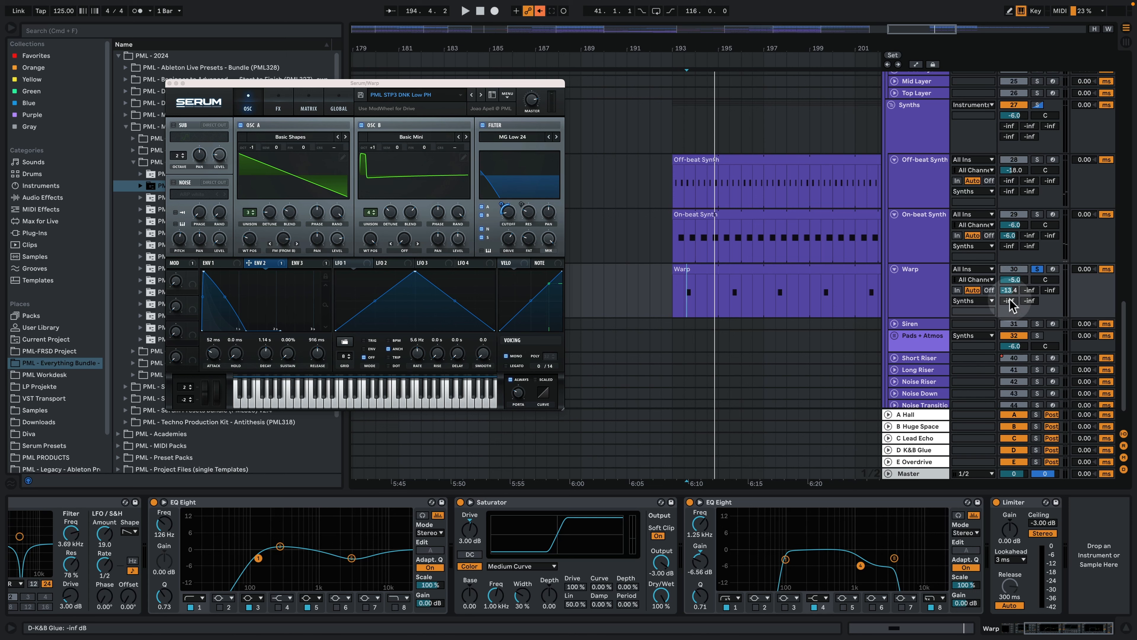
Step: Examine the A Hall return's device chain and play the synths together with the return soloed and muted for comparison
{"action": "left_click", "coordinate": [935, 414]}
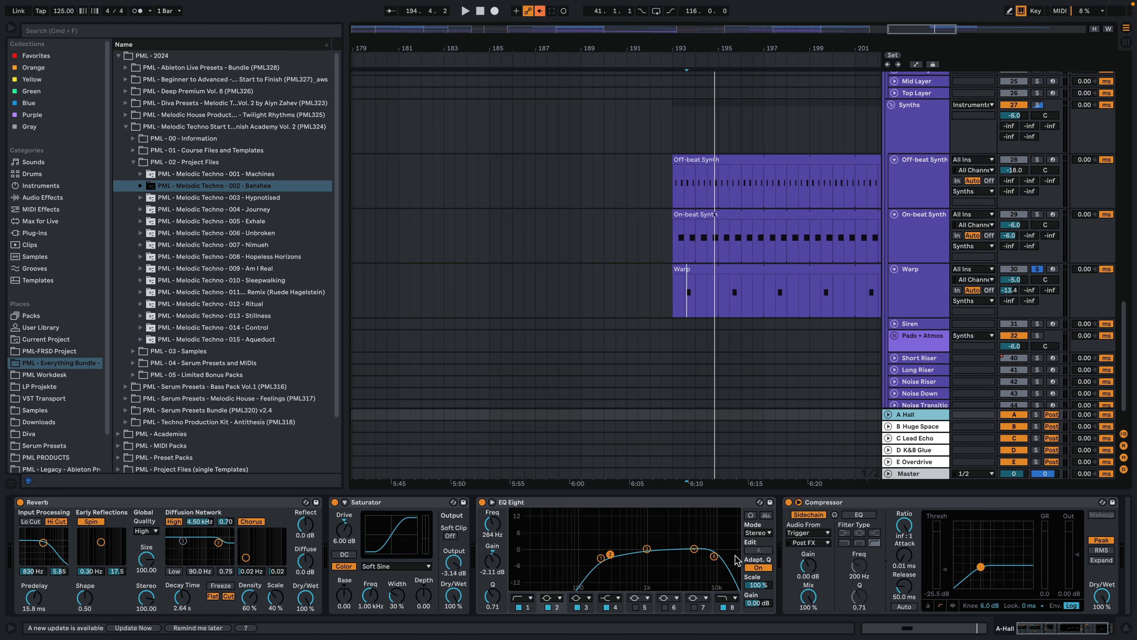
{"action": "left_click", "coordinate": [1101, 632]}
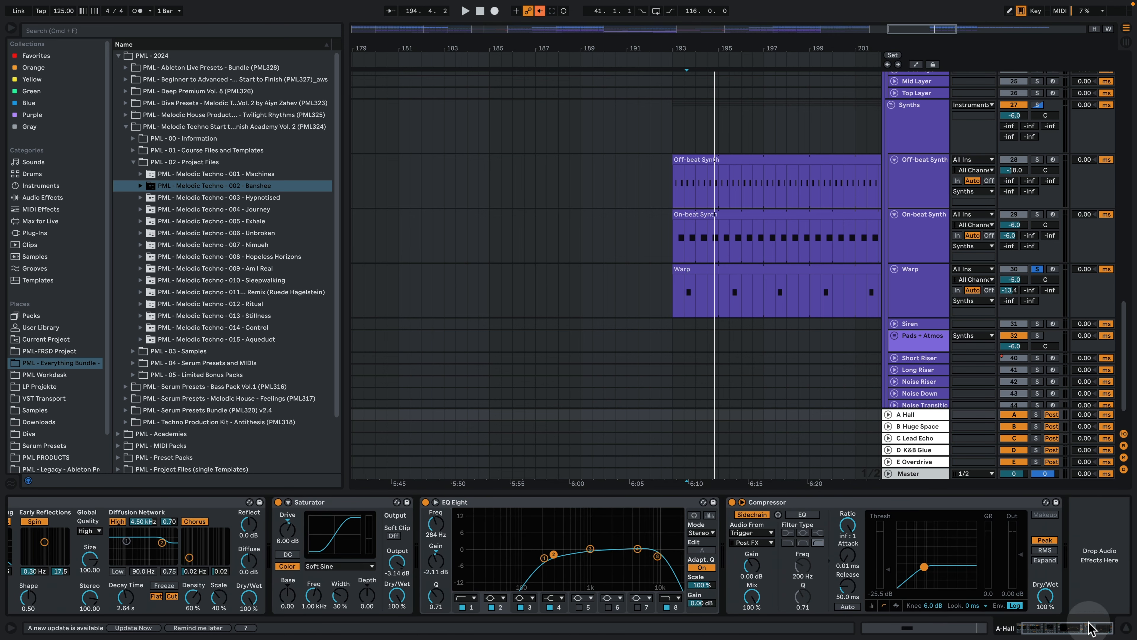
{"action": "left_click", "coordinate": [1036, 415]}
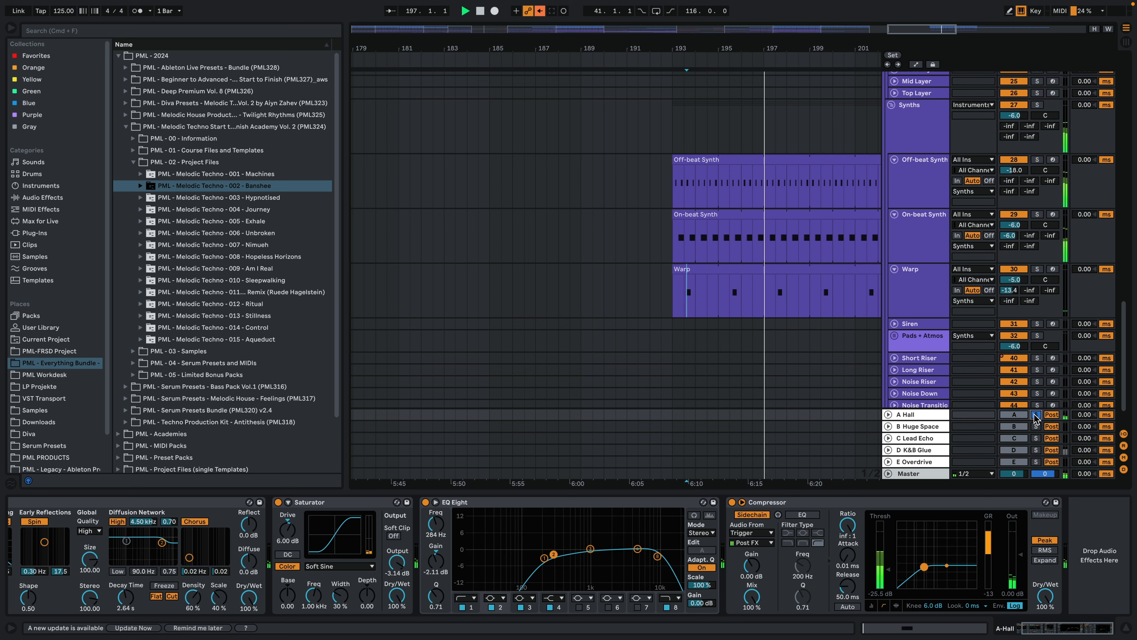
{"action": "left_click", "coordinate": [1036, 415]}
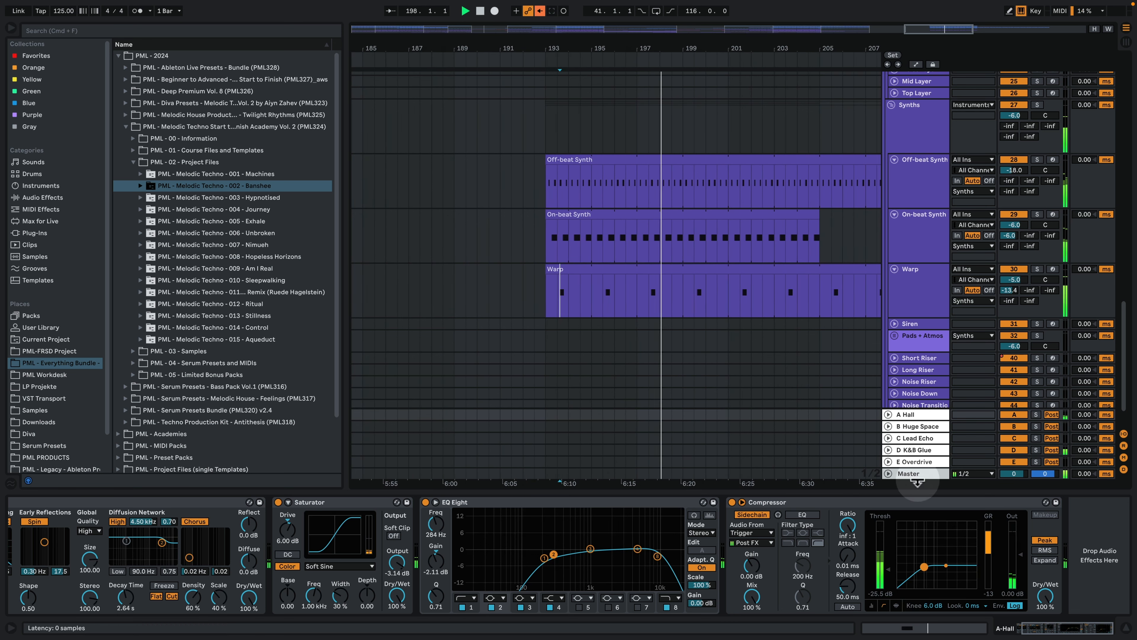
{"action": "left_click", "coordinate": [1016, 415]}
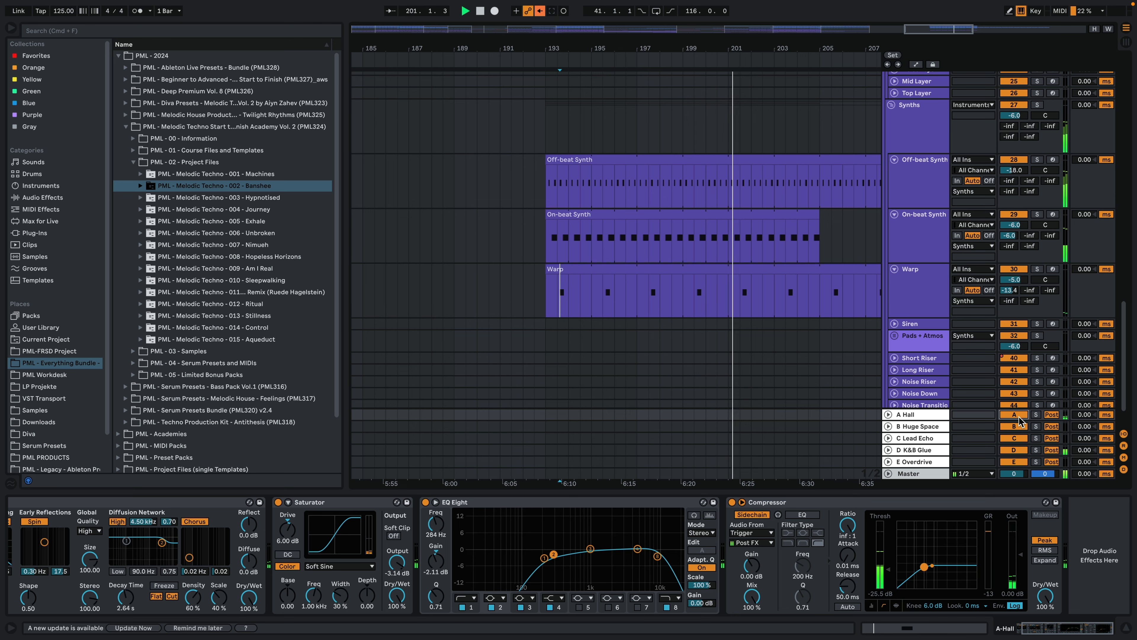
{"action": "left_click_drag", "start_coordinate": [630, 43], "coordinate": [694, 51]}
{"action": "key", "text": "space"}
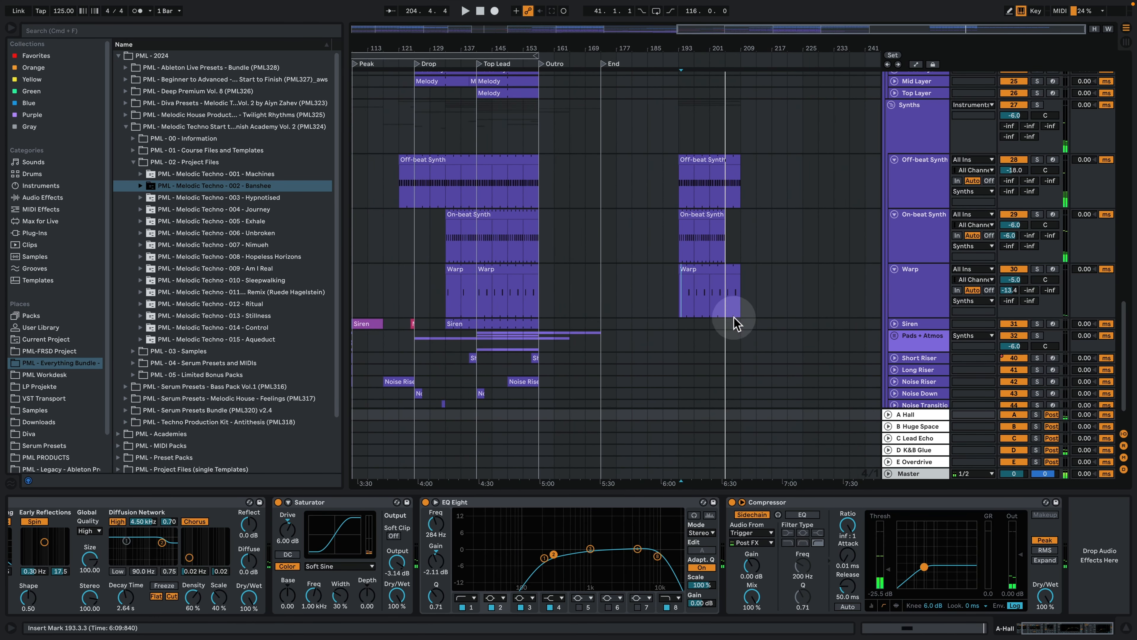
Step: Copy the Siren clip from the Top Lead section to bar 193 and solo its track
{"action": "left_click", "coordinate": [895, 323]}
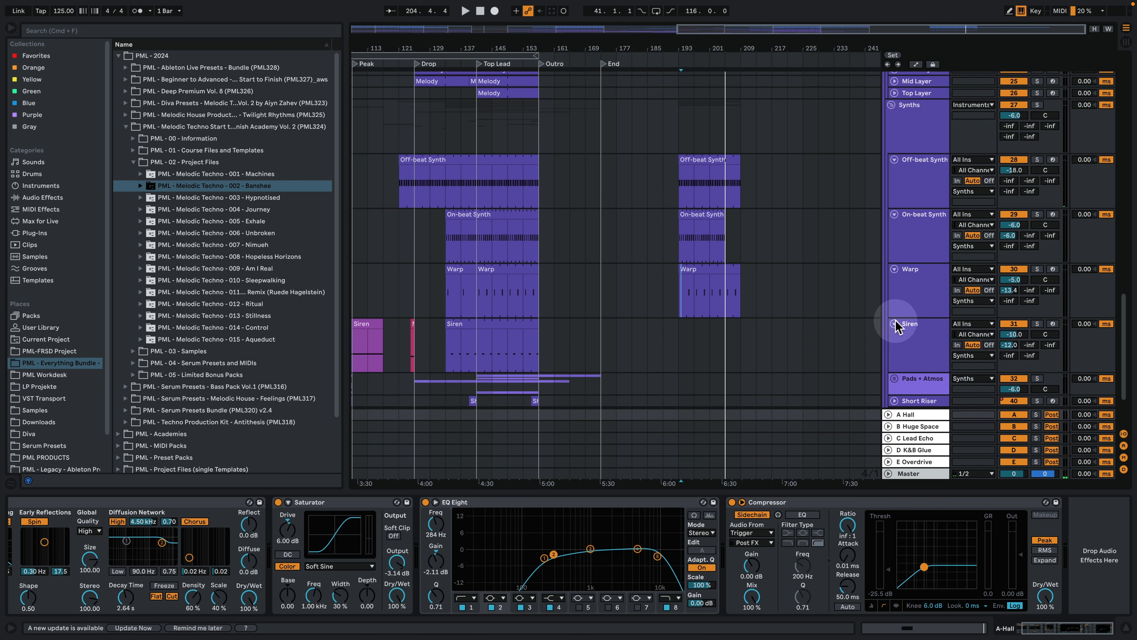
{"action": "left_click_drag", "start_coordinate": [476, 330], "coordinate": [692, 319]}
{"action": "left_click_drag", "start_coordinate": [694, 48], "coordinate": [686, 127]}
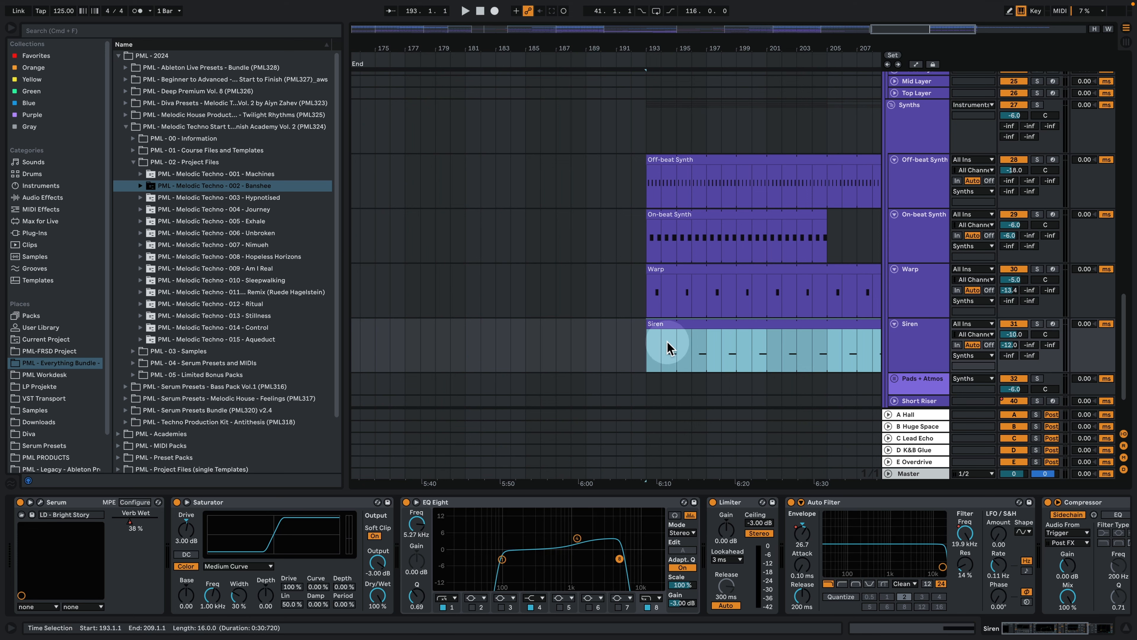
{"action": "left_click", "coordinate": [661, 348]}
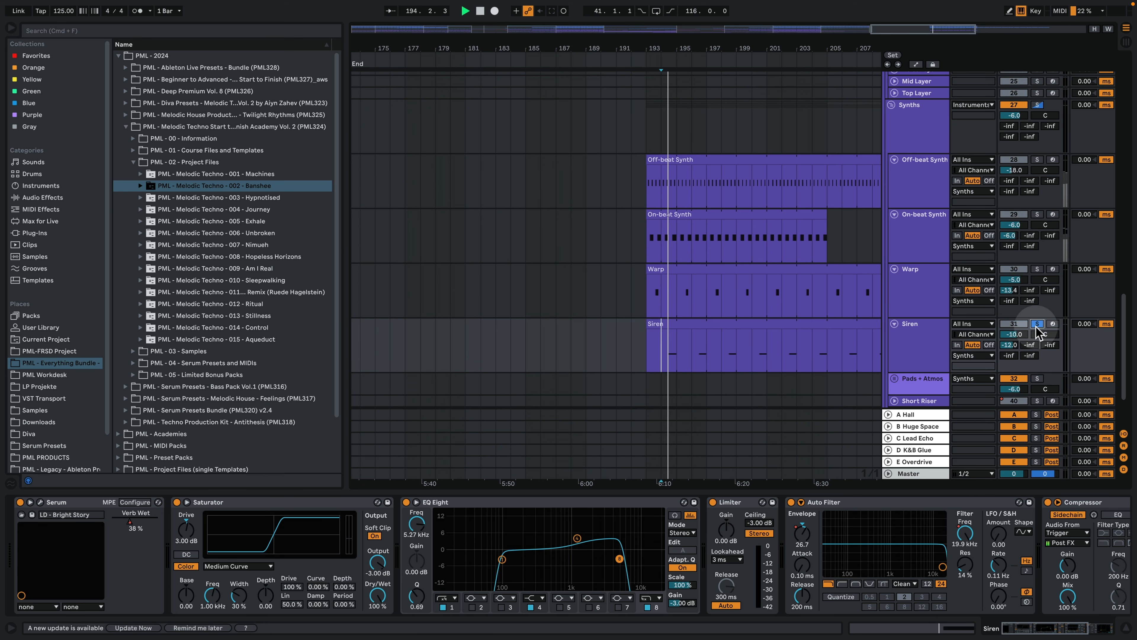
Step: Examine the note in the Siren clip at bar 193 and play the clip from its start
{"action": "key", "text": "space"}
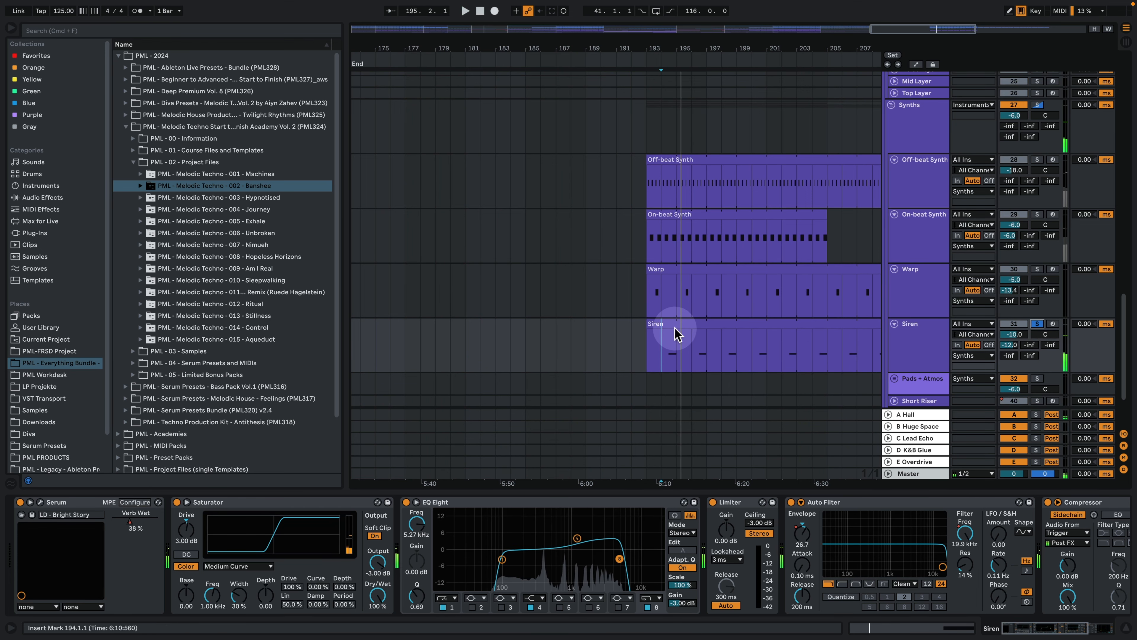
{"action": "double_click", "coordinate": [676, 334]}
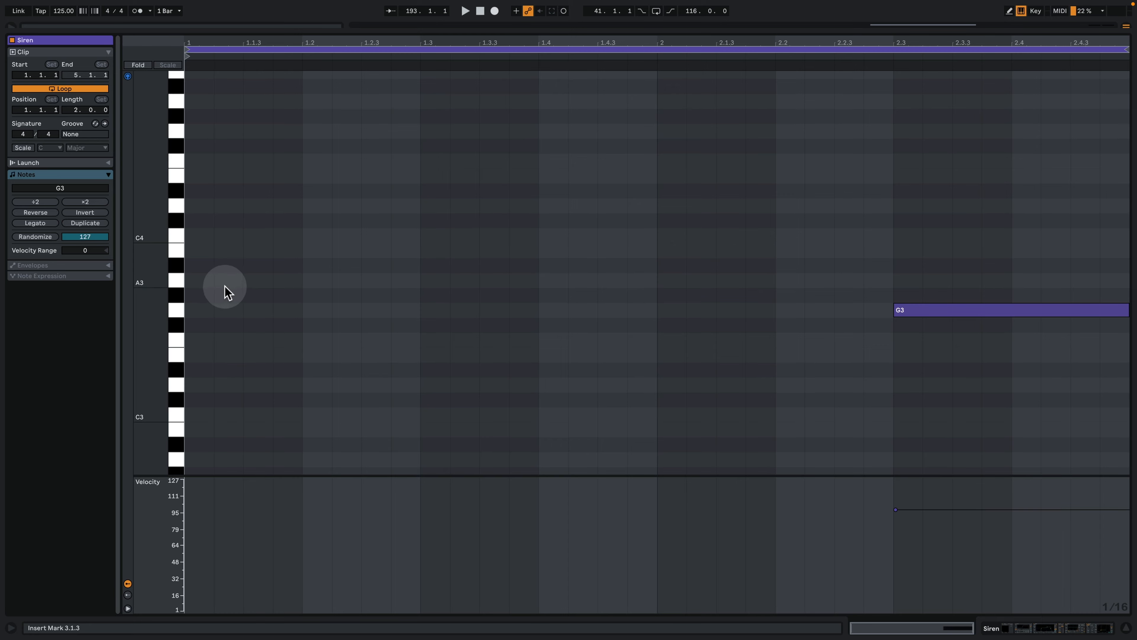
{"action": "key", "text": "space"}
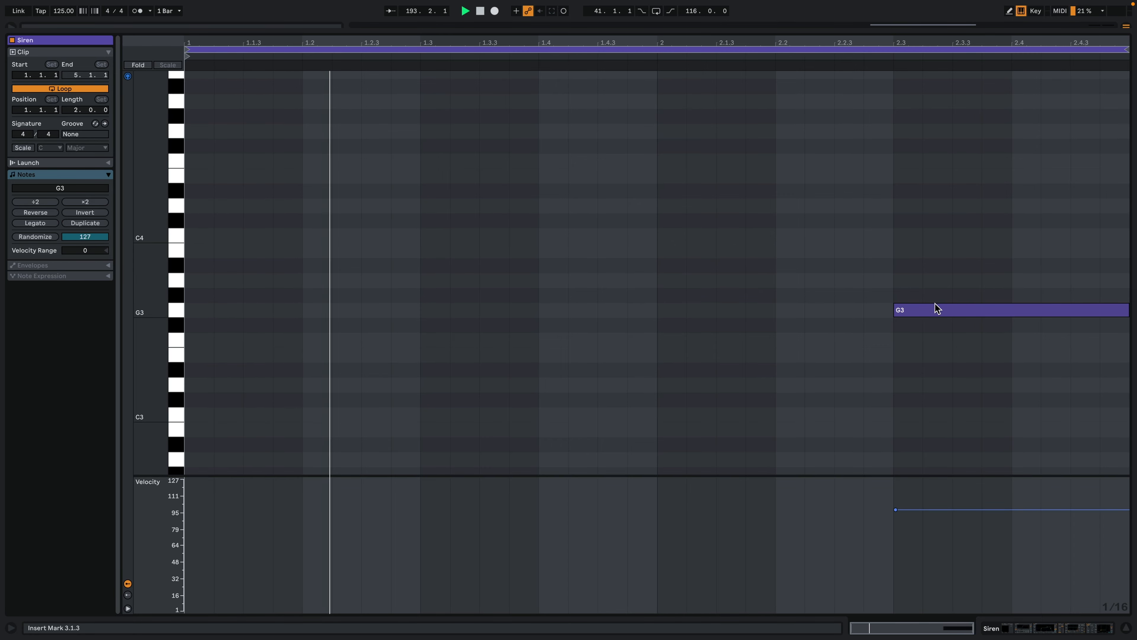
{"action": "key", "text": "space"}
{"action": "left_click_drag", "start_coordinate": [851, 268], "coordinate": [1131, 380]}
{"action": "left_click", "coordinate": [1066, 628]}
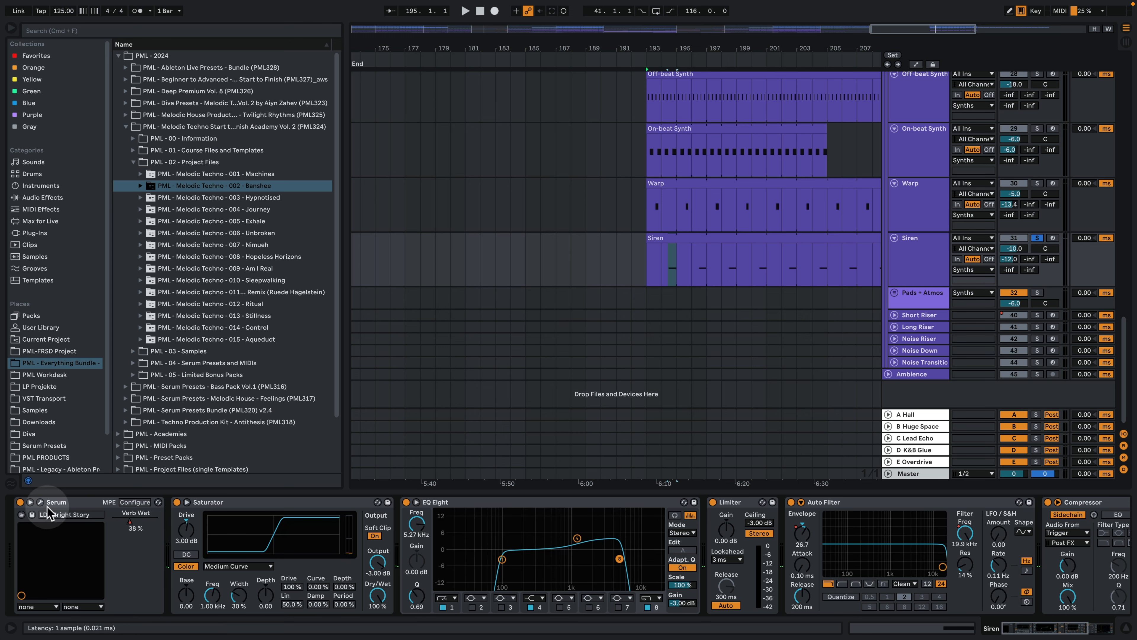
Step: Examine the Siren track's Serum oscillator and effects settings while auditioning the part around bar 194
{"action": "left_click", "coordinate": [41, 502]}
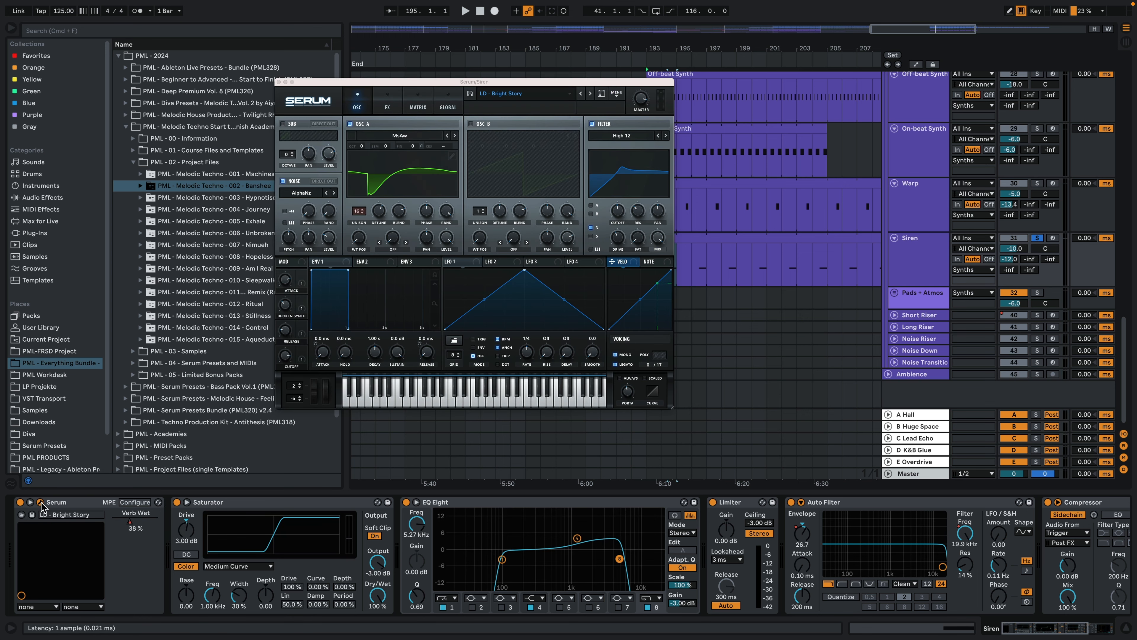
{"action": "key", "text": "space"}
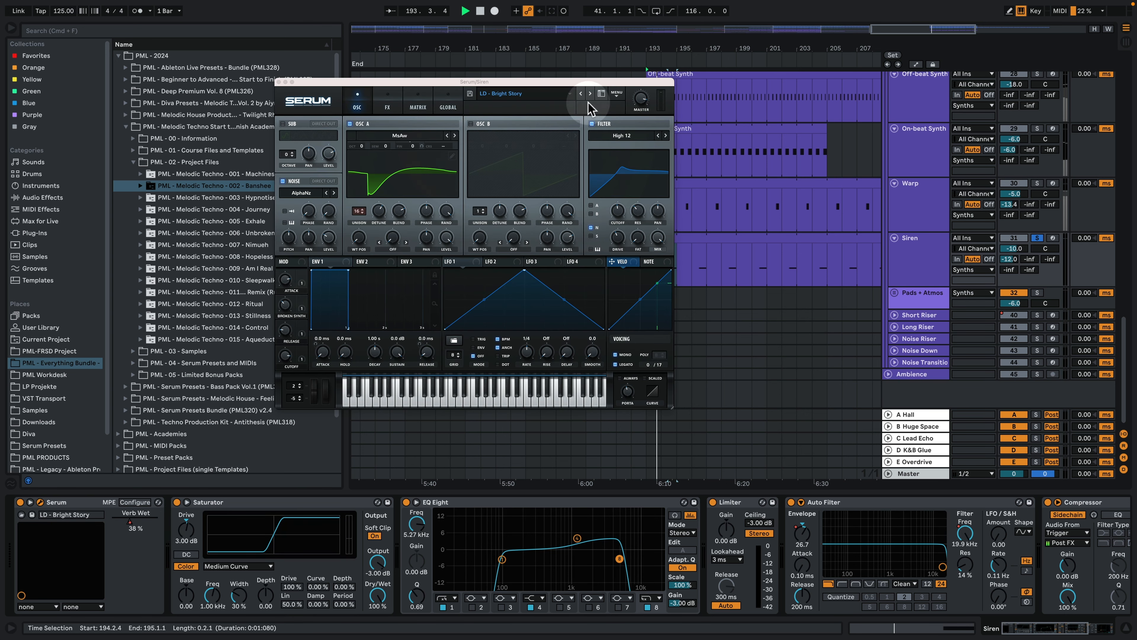
{"action": "left_click_drag", "start_coordinate": [550, 85], "coordinate": [463, 63]}
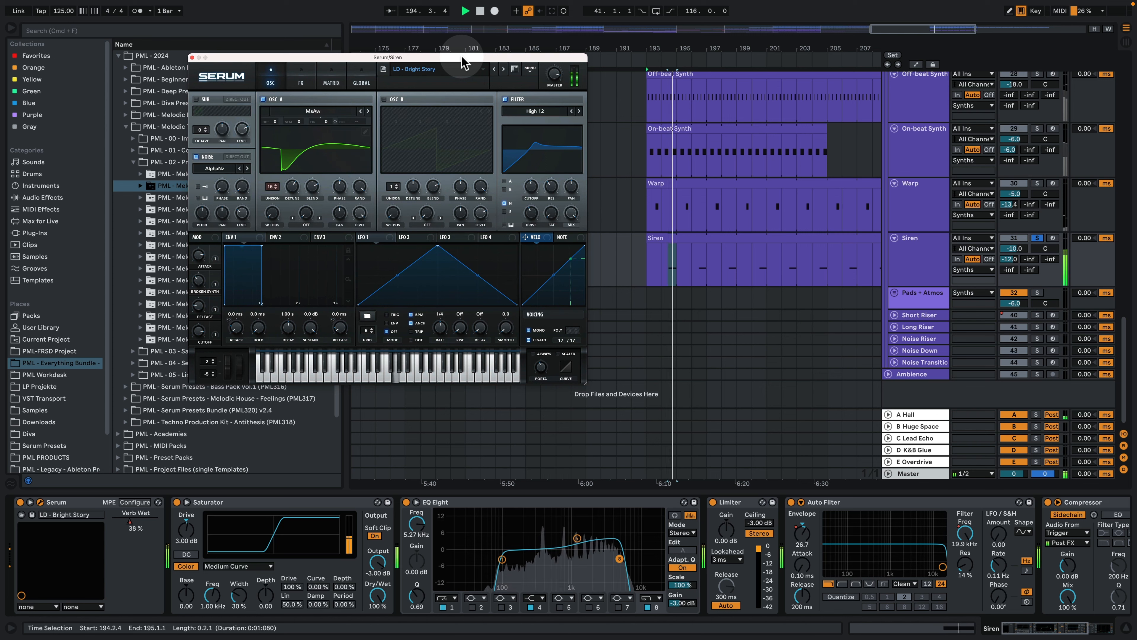
{"action": "left_click_drag", "start_coordinate": [676, 49], "coordinate": [672, 99]}
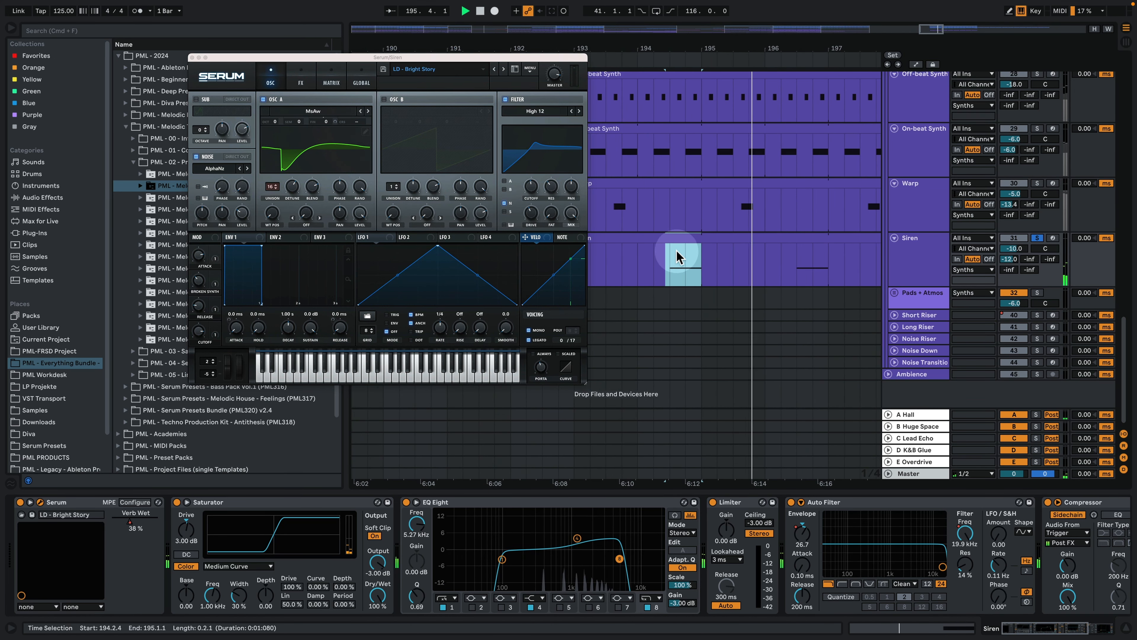
{"action": "left_click", "coordinate": [678, 258]}
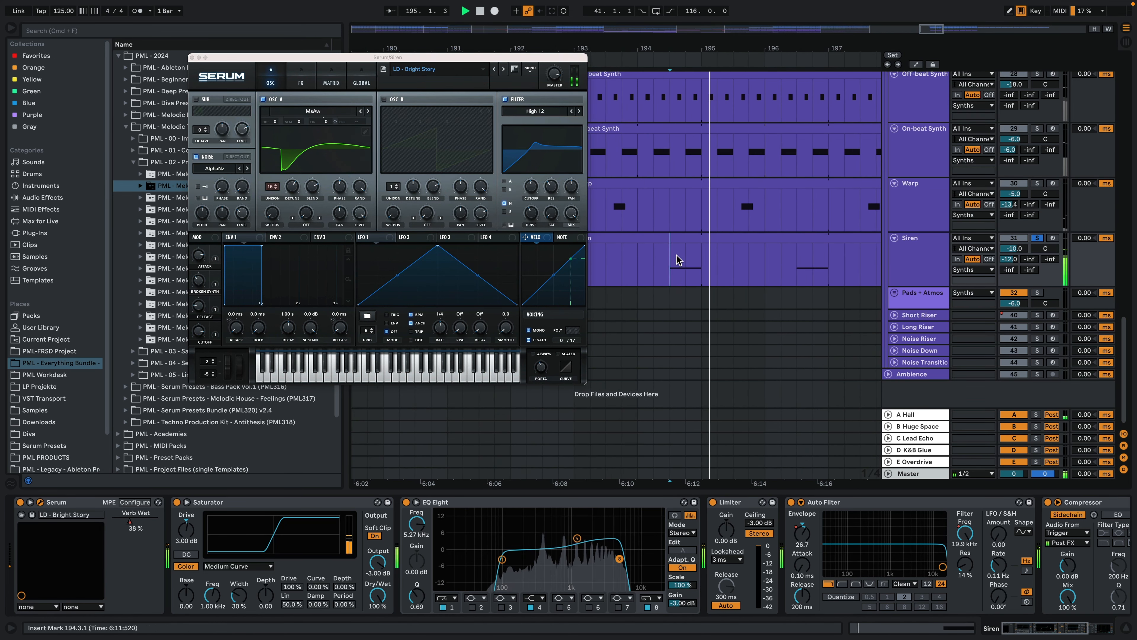
{"action": "key", "text": "space"}
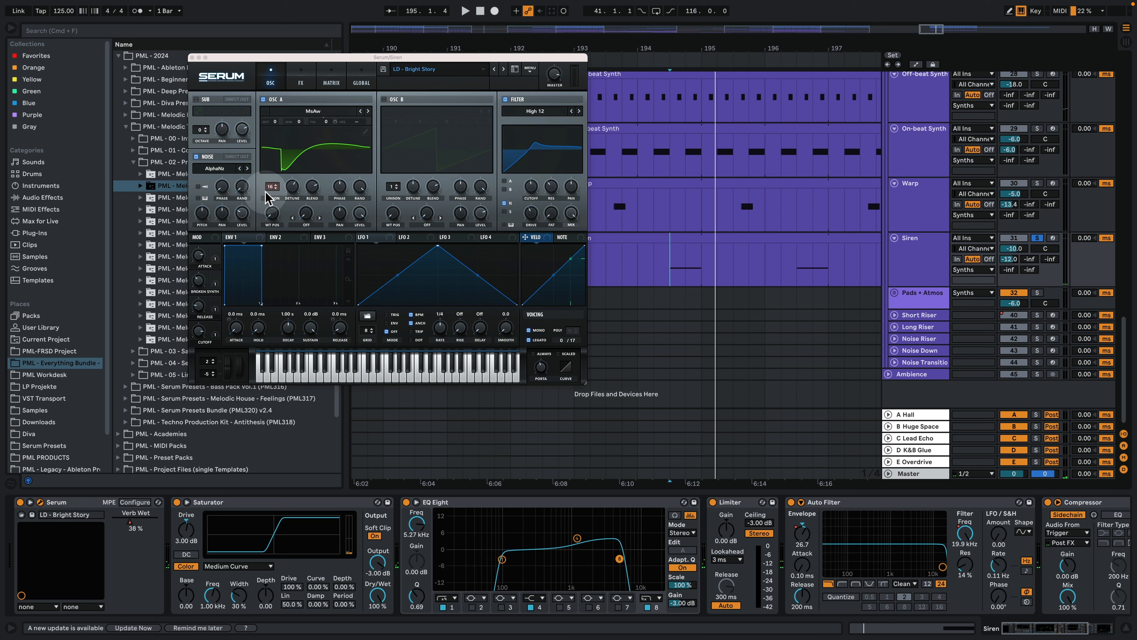
{"action": "left_click", "coordinate": [301, 76]}
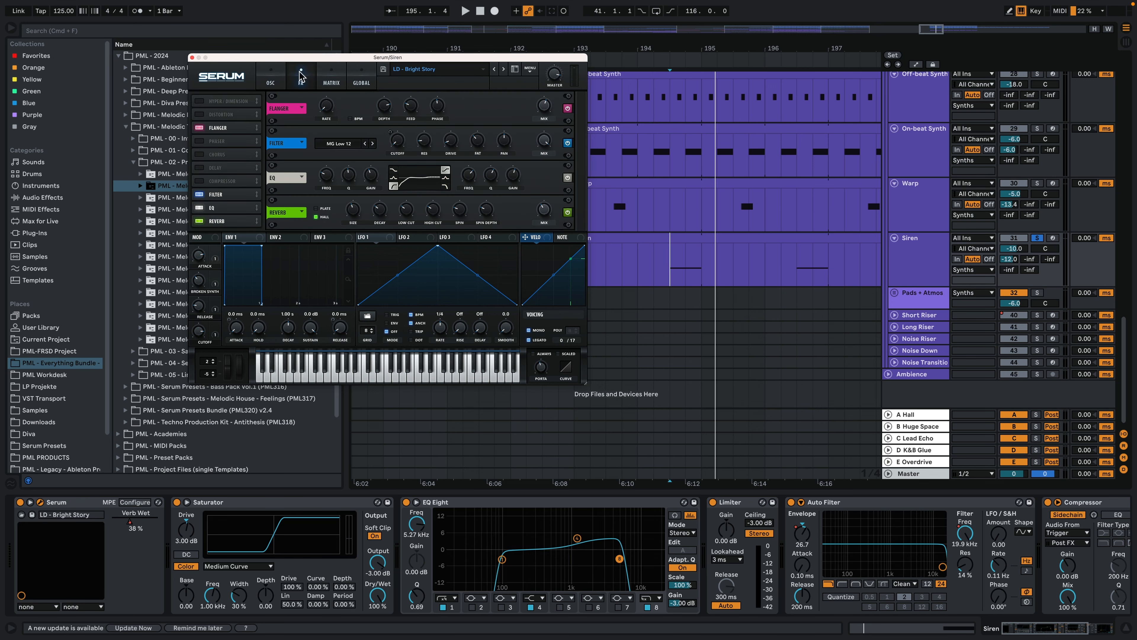
{"action": "left_click", "coordinate": [278, 77]}
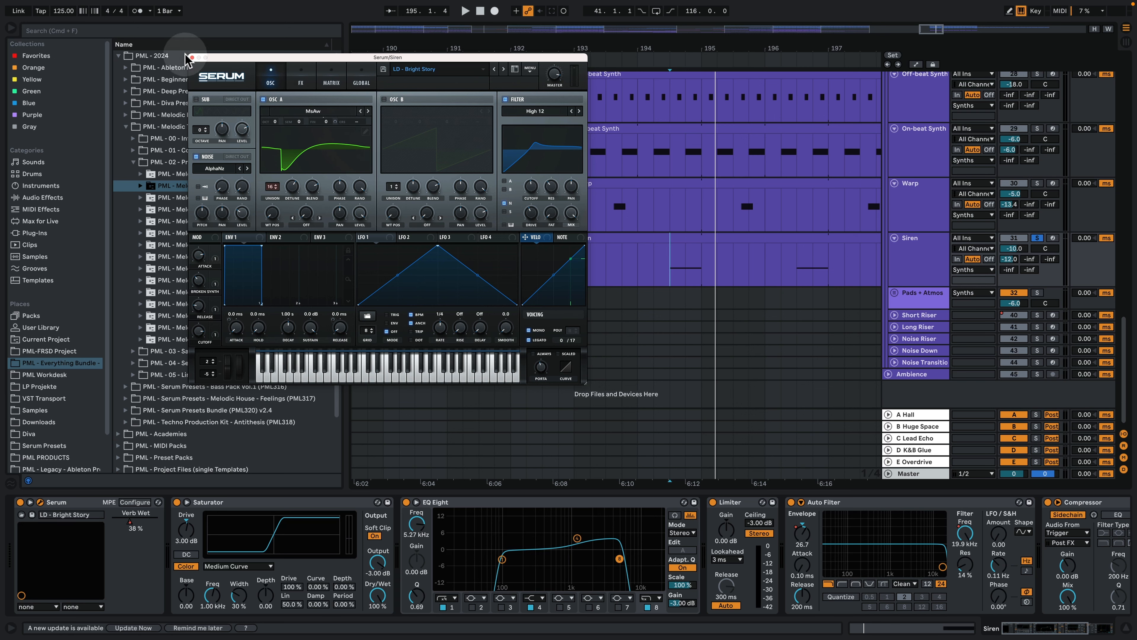
{"action": "left_click", "coordinate": [192, 58]}
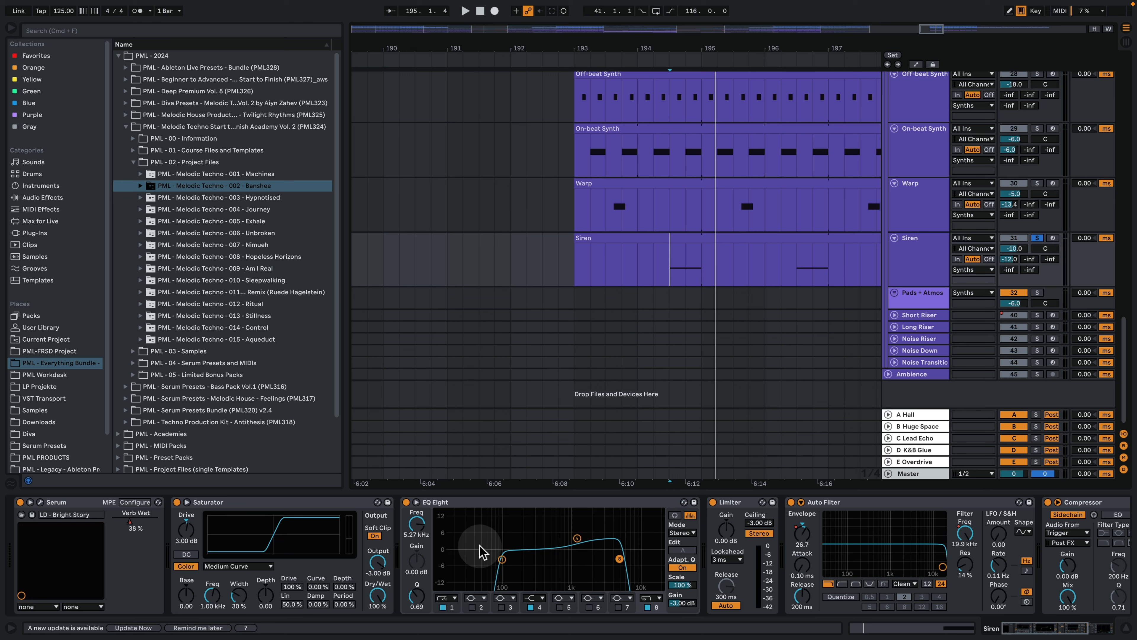
Step: Audition the Siren with its Auto Filter frequency lowered to 424 Hz, and re-enable the overridden automation
{"action": "key", "text": "space"}
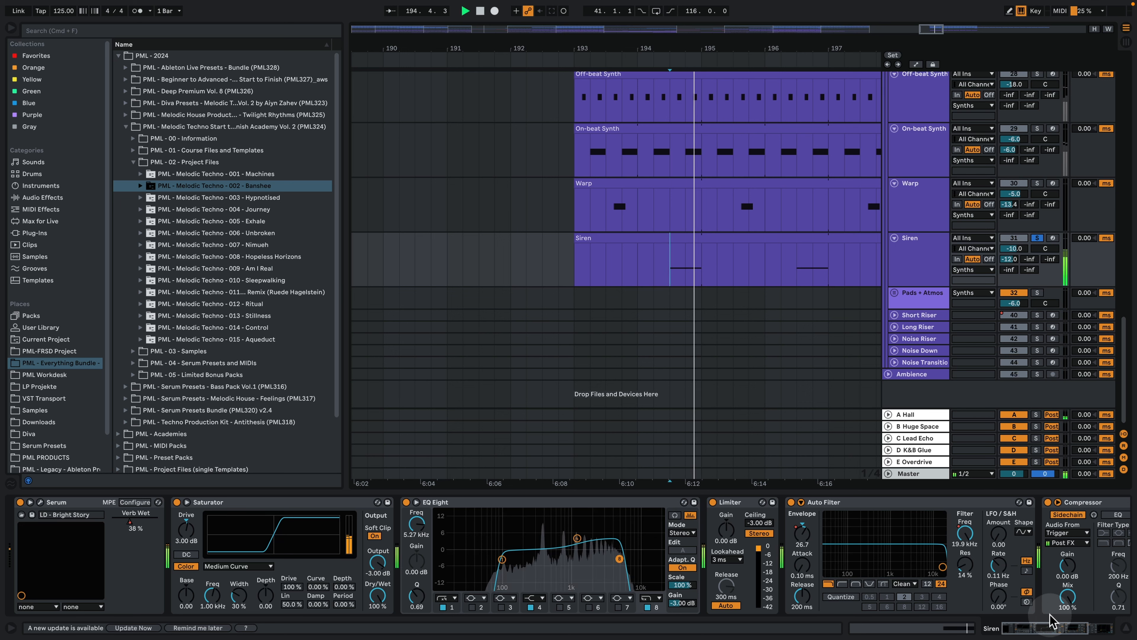
{"action": "key", "text": "space"}
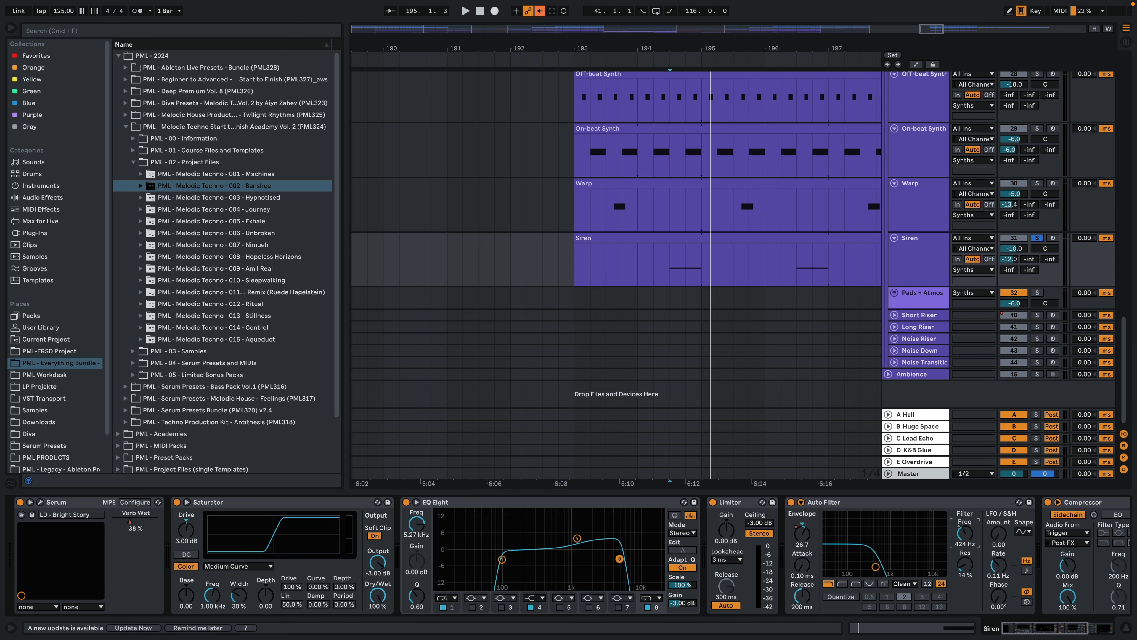
{"action": "left_click", "coordinate": [541, 11]}
{"action": "left_click_drag", "start_coordinate": [638, 48], "coordinate": [577, 52]}
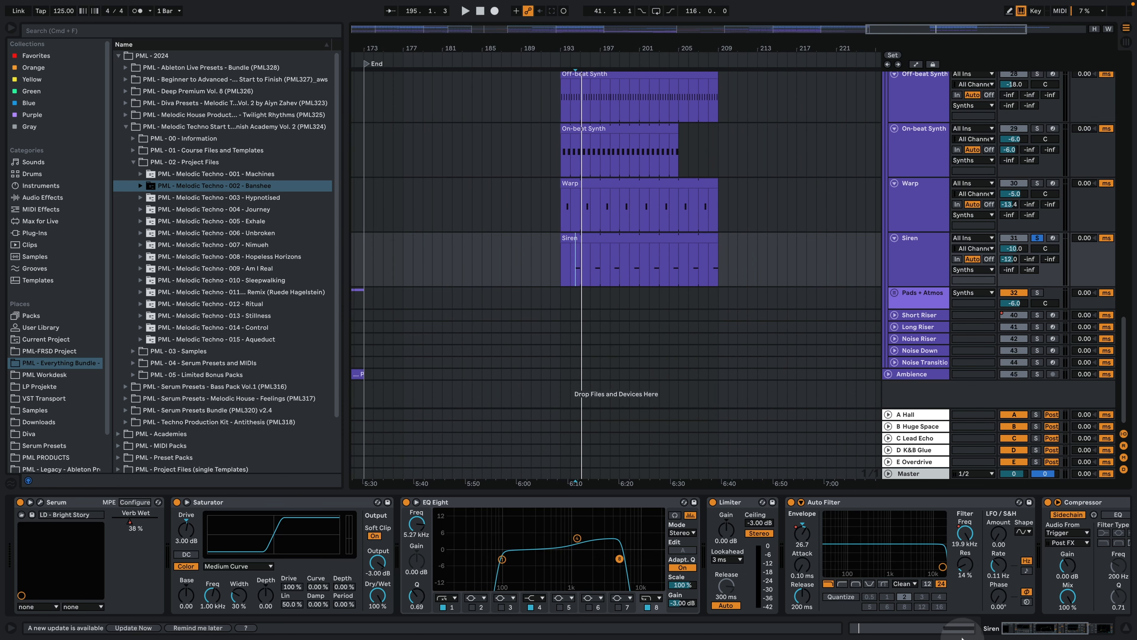
{"action": "left_click_drag", "start_coordinate": [1048, 634], "coordinate": [1082, 636]}
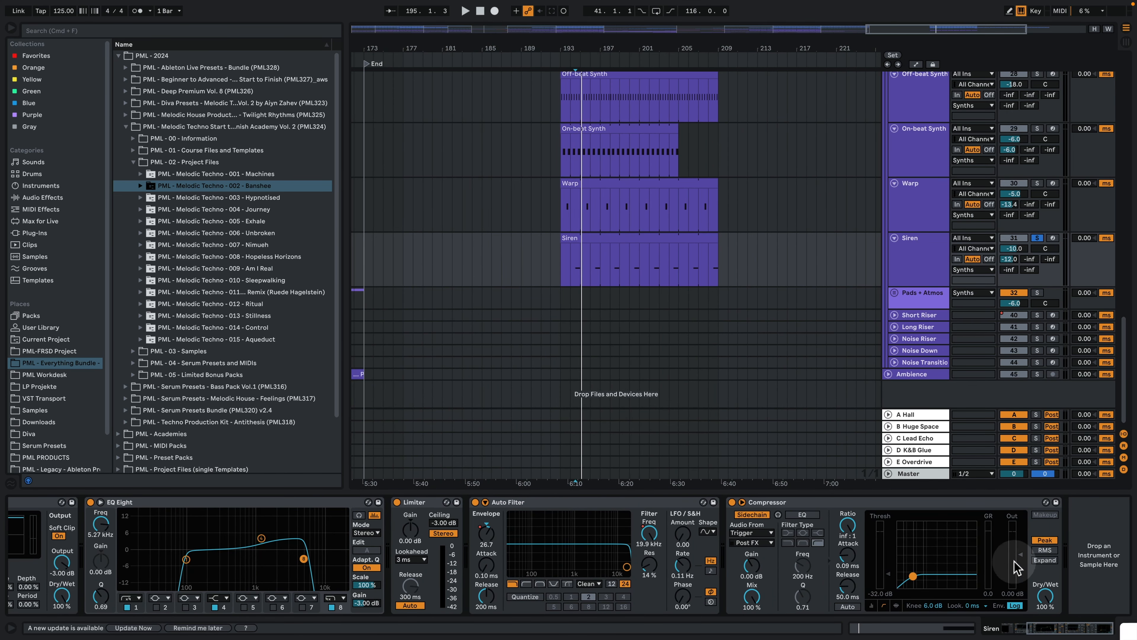
{"action": "left_click", "coordinate": [1124, 626]}
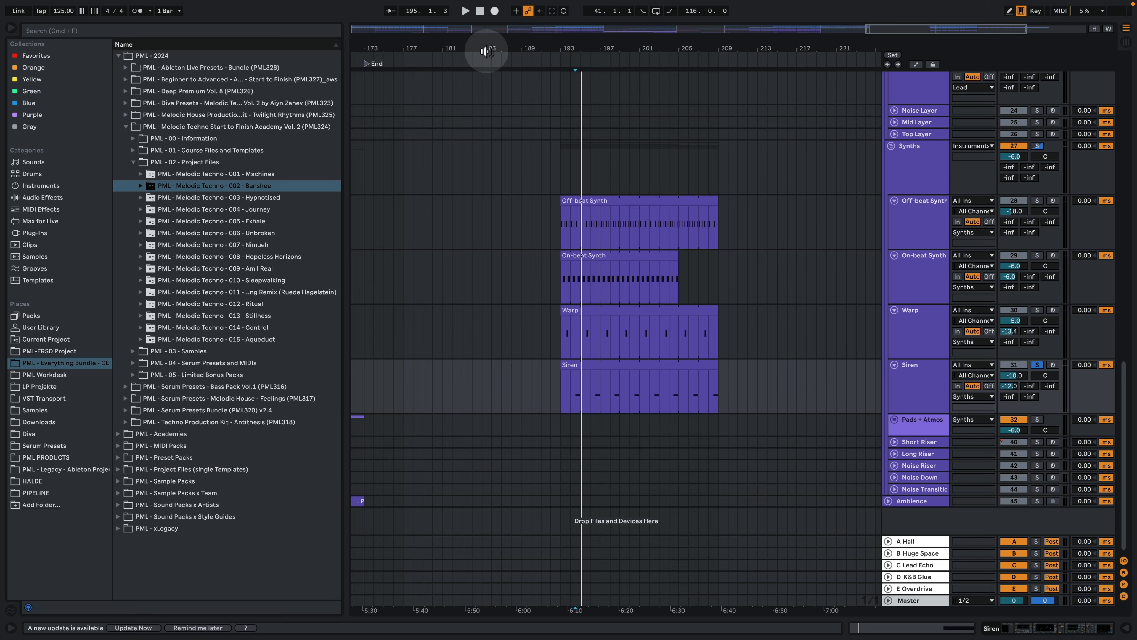
Step: Audition the Siren track's pink Melody clip at bar 124, just before the Drop
{"action": "left_click_drag", "start_coordinate": [487, 49], "coordinate": [795, 29]}
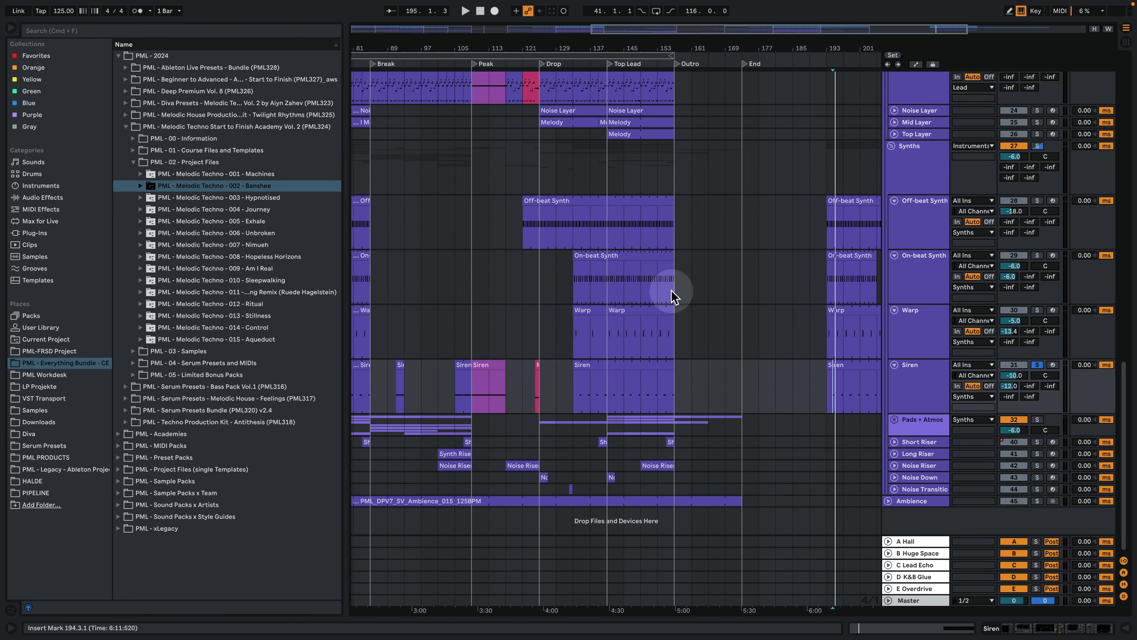
{"action": "left_click", "coordinate": [538, 367]}
{"action": "key", "text": "space"}
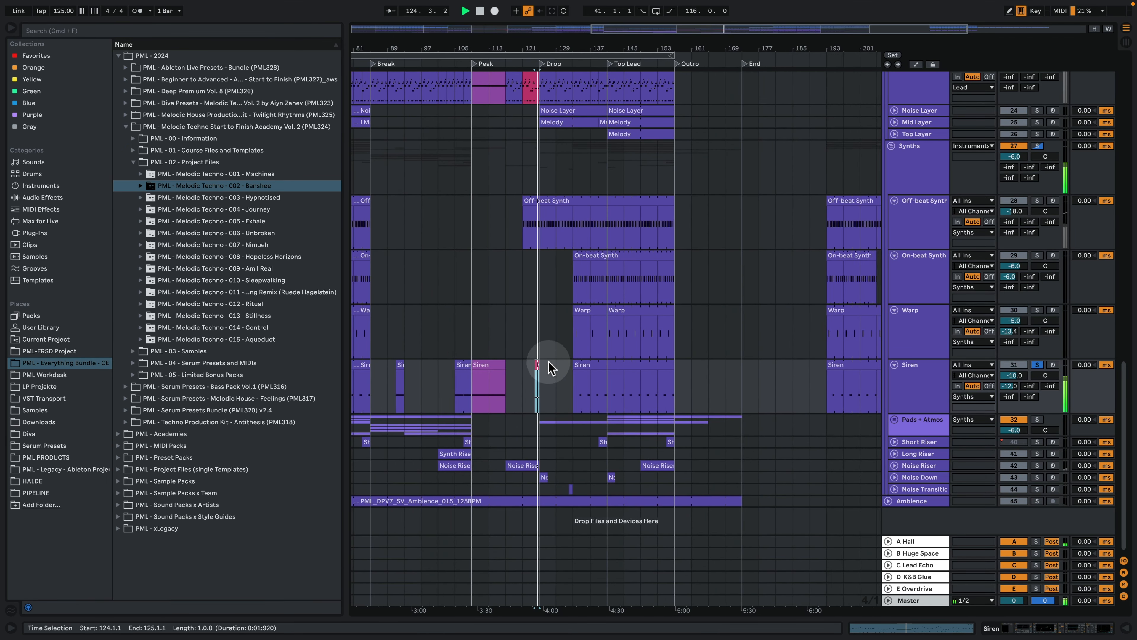
{"action": "left_click_drag", "start_coordinate": [538, 47], "coordinate": [547, 326]}
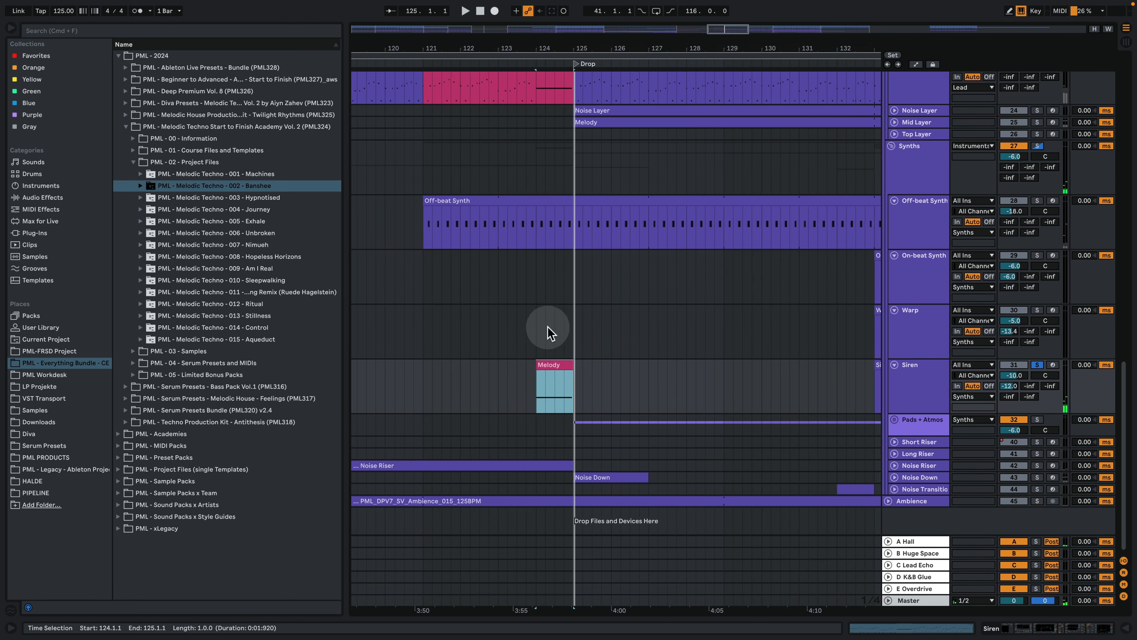
Step: Show the MIDI Ctrl Pitch Bend envelope of the Siren track's Melody clip and play the clip
{"action": "double_click", "coordinate": [548, 360]}
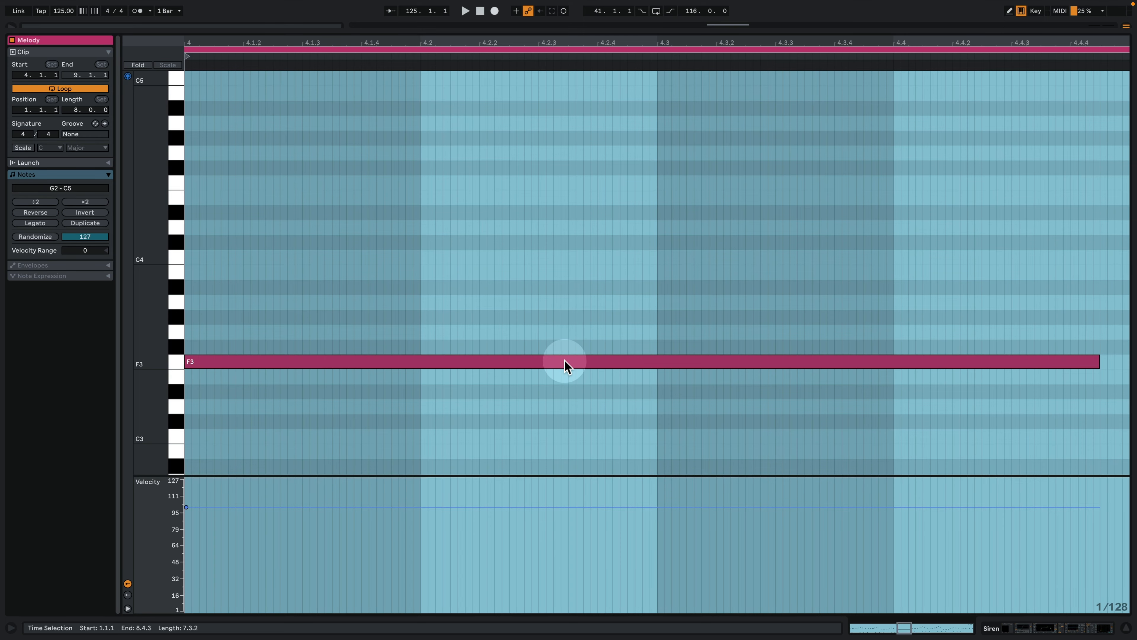
{"action": "left_click", "coordinate": [491, 251]}
{"action": "left_click", "coordinate": [37, 277]}
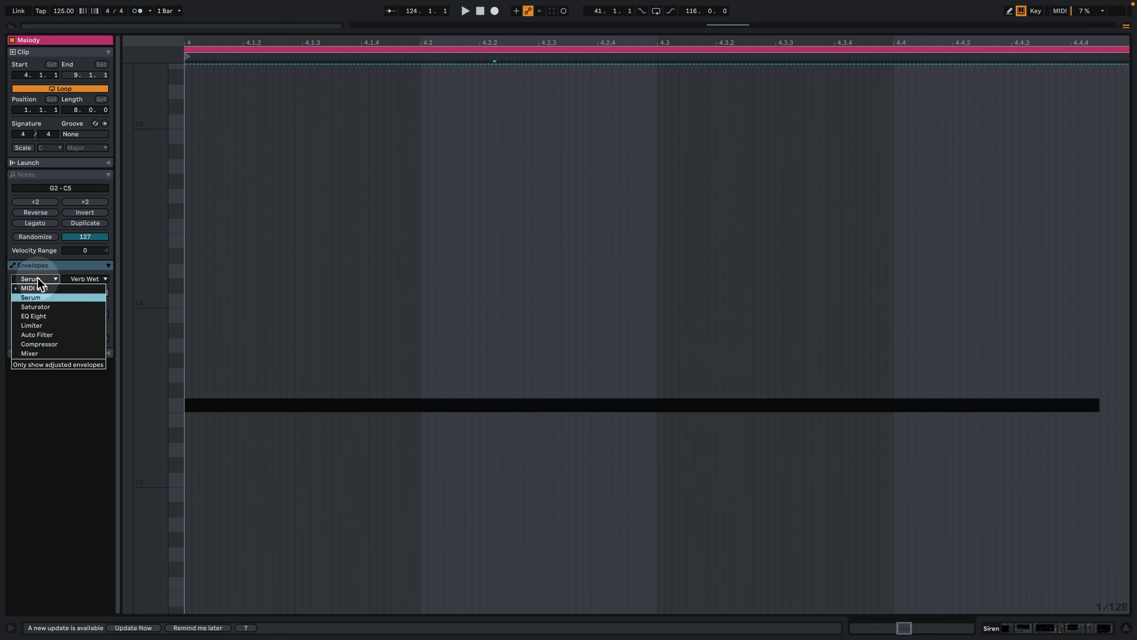
{"action": "left_click", "coordinate": [45, 289]}
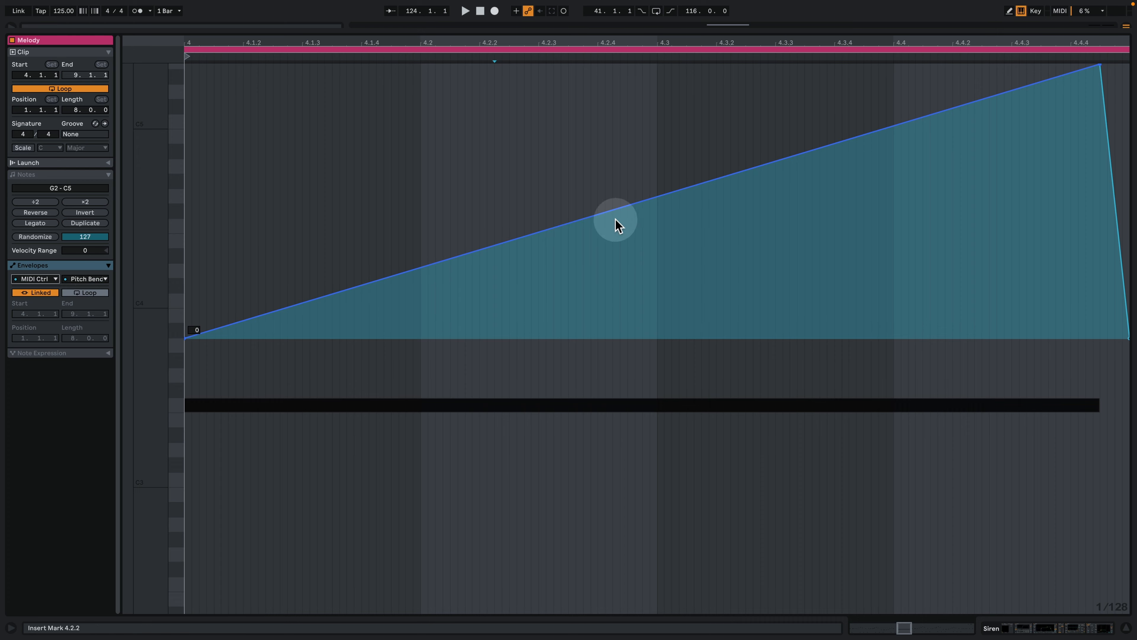
{"action": "key", "text": "space"}
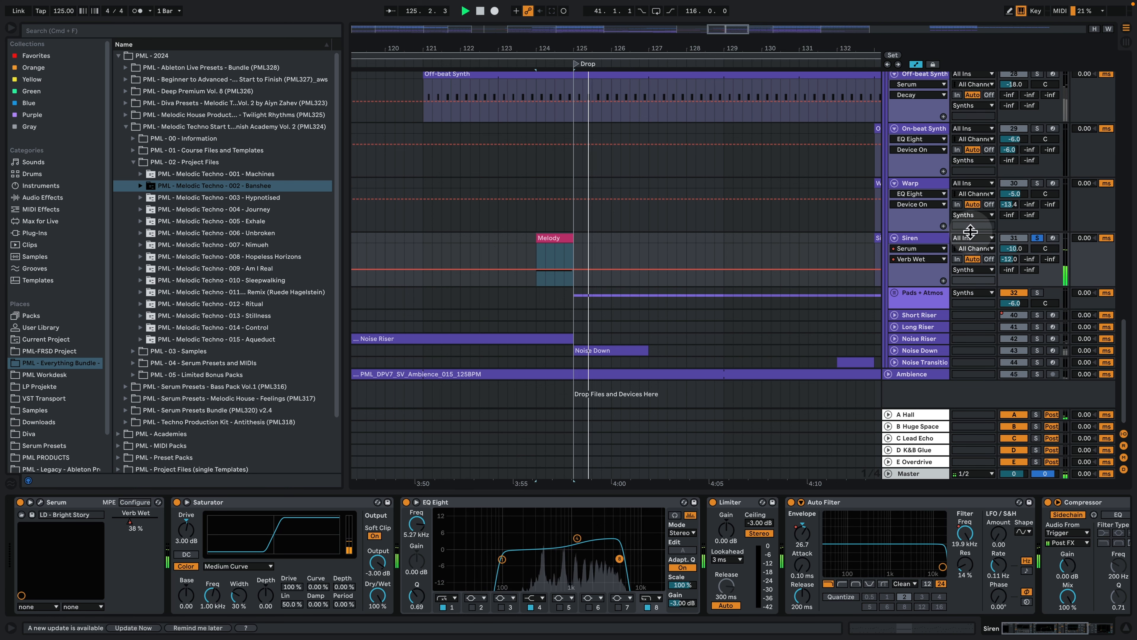
Step: Audition the Siren clip in the Peak section from bar 114 with its Verb Wet automation displayed
{"action": "left_click_drag", "start_coordinate": [608, 46], "coordinate": [632, 191]}
{"action": "left_click", "coordinate": [453, 266]}
{"action": "left_click", "coordinate": [450, 259]}
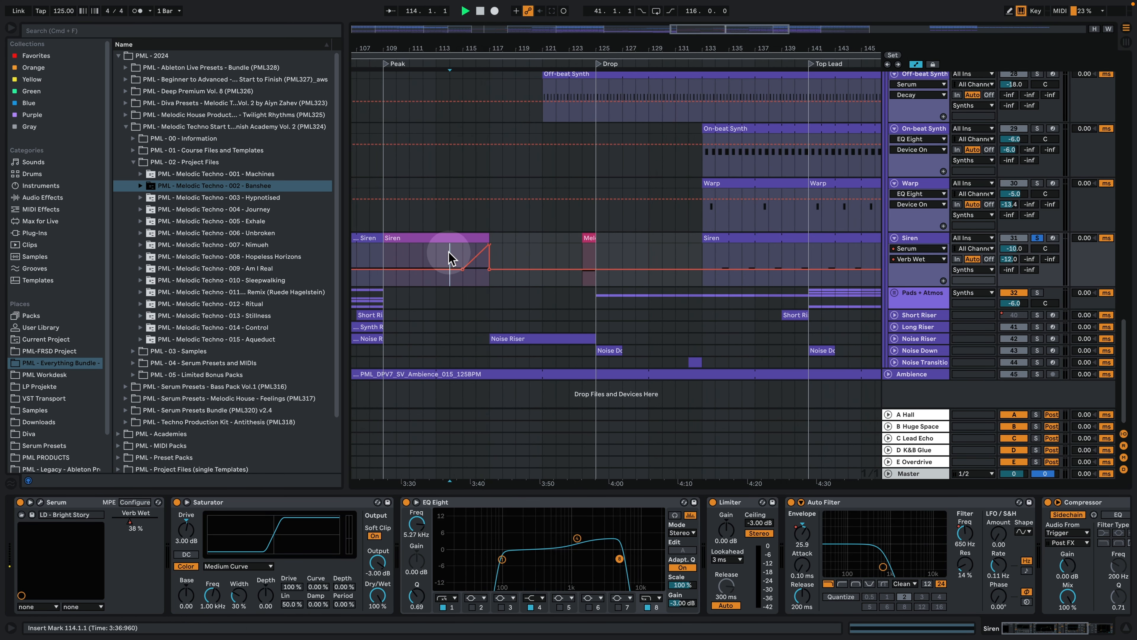
{"action": "key", "text": "space"}
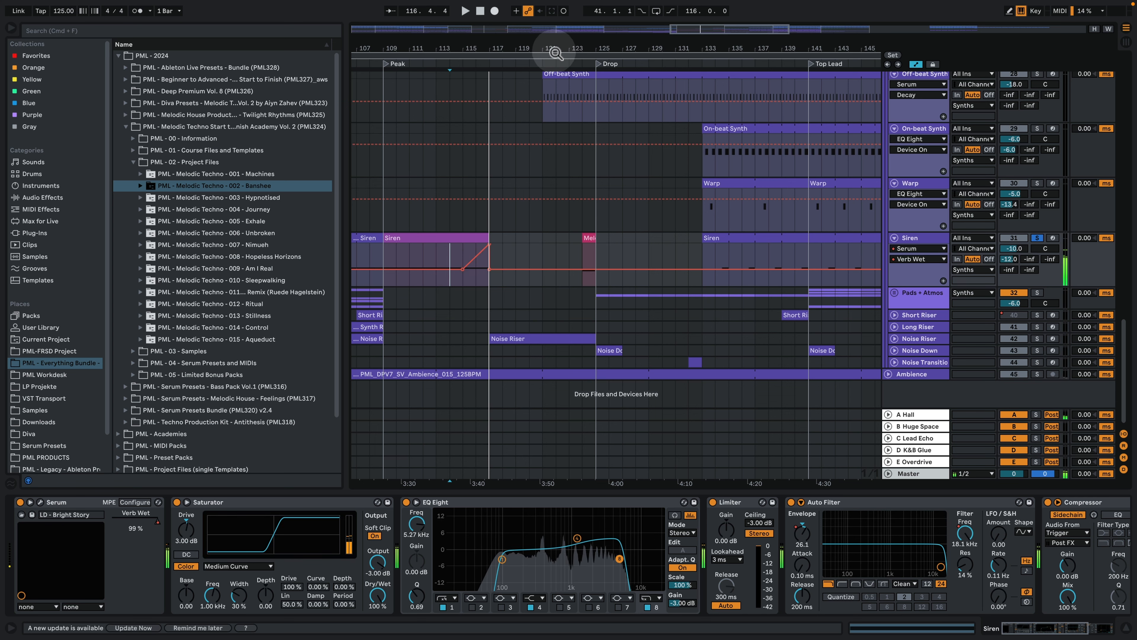
Step: Unsolo the Siren track and play all the synth parts together from bar 193
{"action": "left_click_drag", "start_coordinate": [556, 53], "coordinate": [590, 21]}
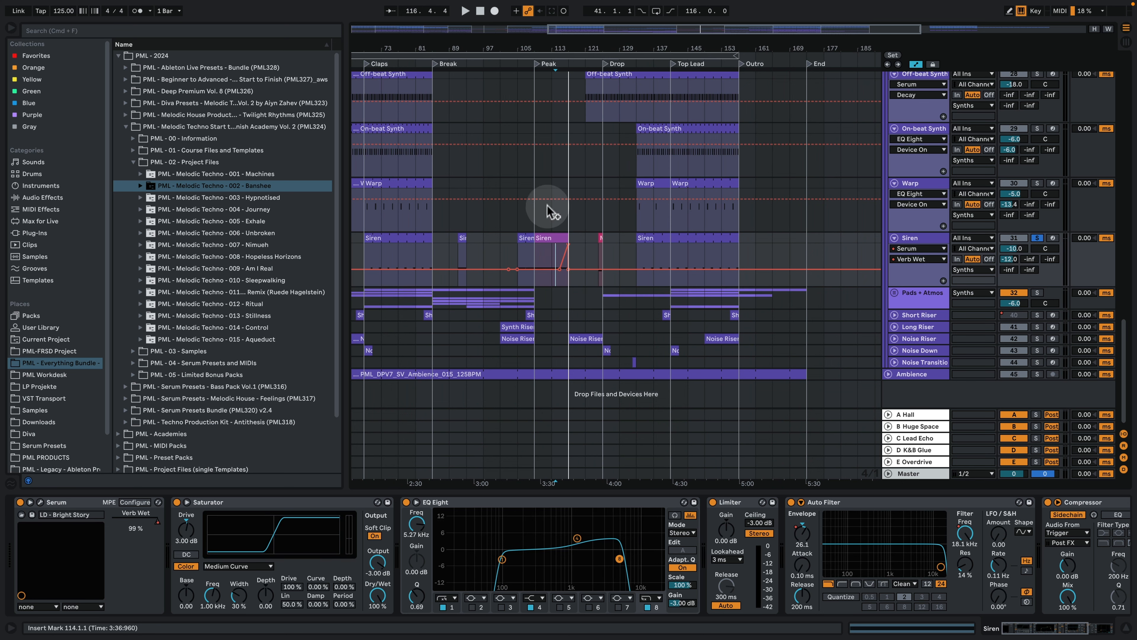
{"action": "scroll", "coordinate": [551, 210], "scroll_direction": "up", "scroll_amount": 6}
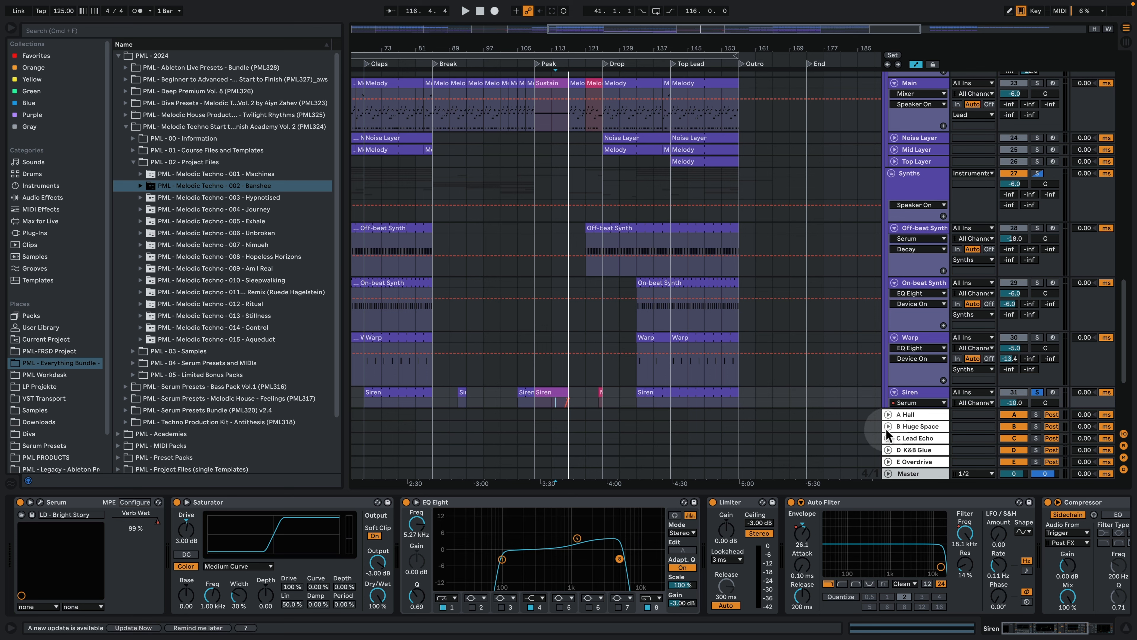
{"action": "left_click", "coordinate": [1126, 628]}
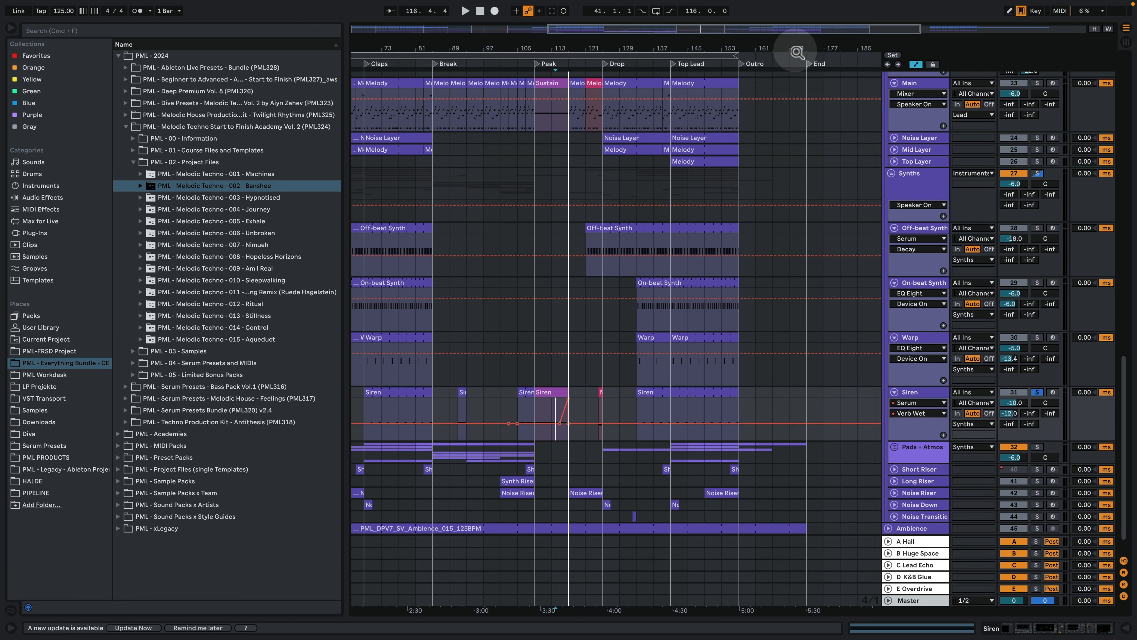
{"action": "left_click_drag", "start_coordinate": [799, 47], "coordinate": [620, 40]}
{"action": "left_click", "coordinate": [698, 405]}
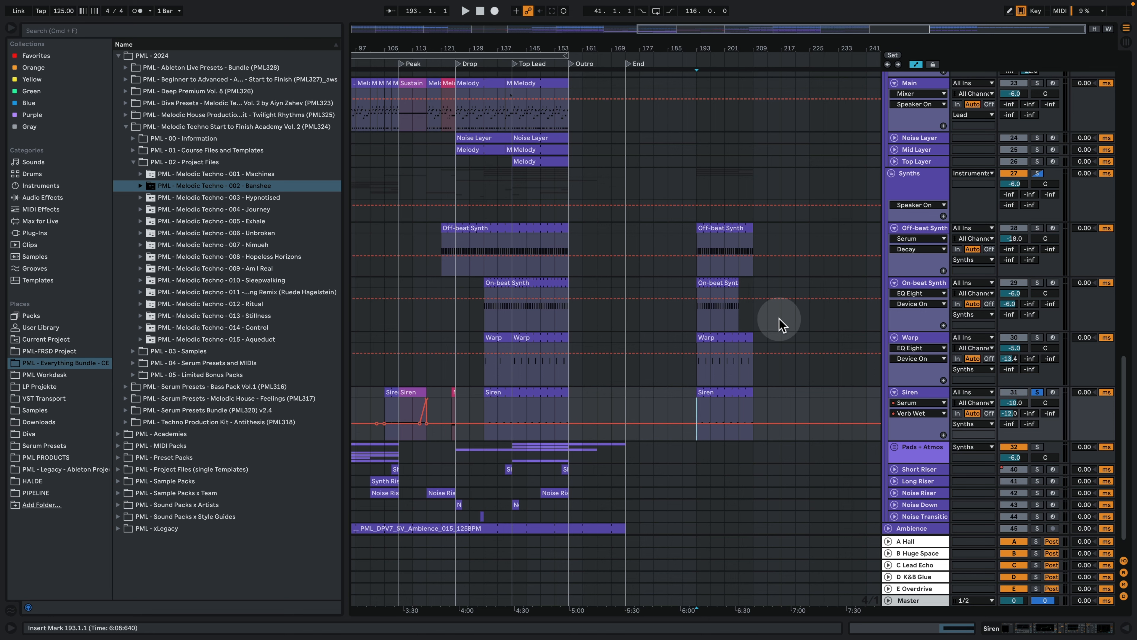
{"action": "key", "text": "space"}
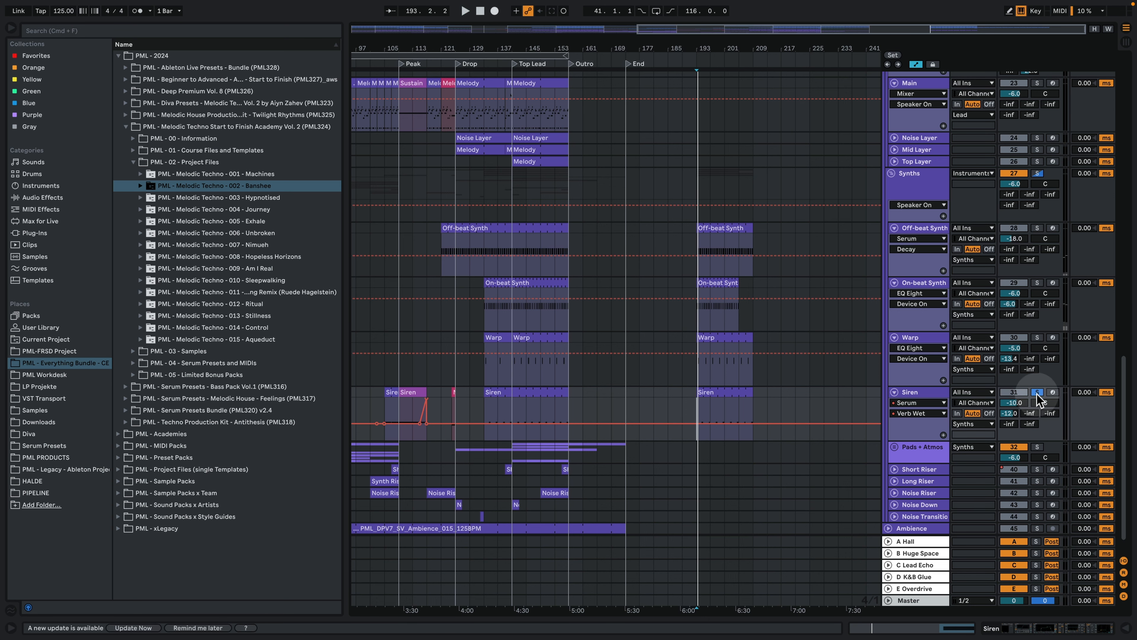
{"action": "left_click", "coordinate": [1037, 392]}
Step: Expand the Pads + Atmos group to reveal its tracks and select the group's lane
{"action": "left_click", "coordinate": [894, 447]}
{"action": "scroll", "coordinate": [822, 403], "scroll_direction": "down", "scroll_amount": 3}
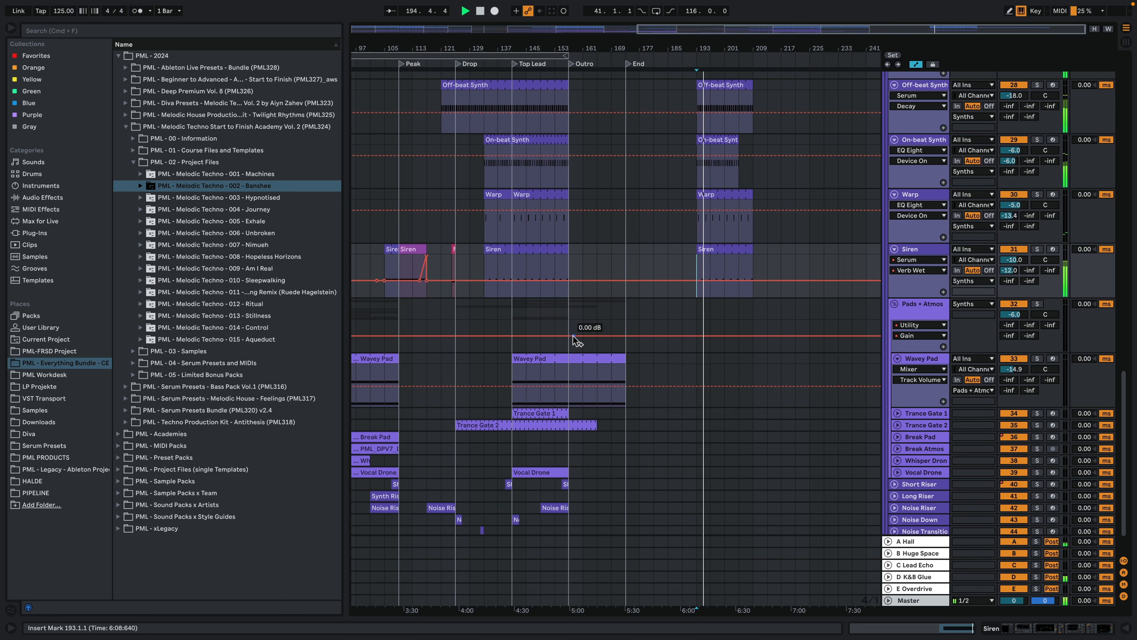
{"action": "left_click", "coordinate": [761, 184]}
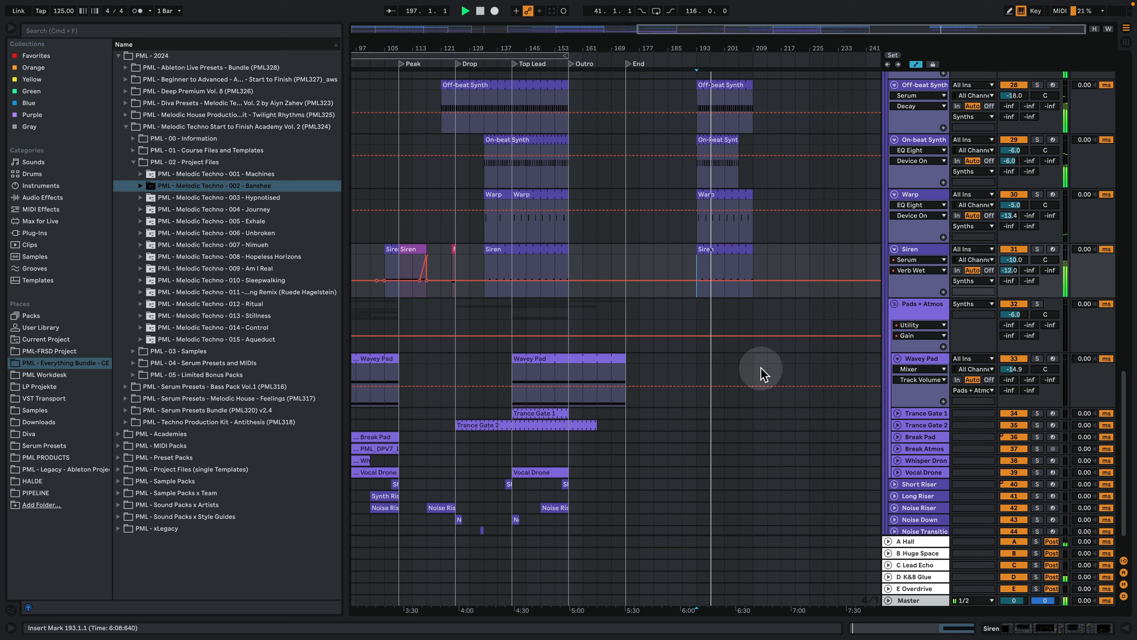
{"action": "left_click", "coordinate": [760, 317]}
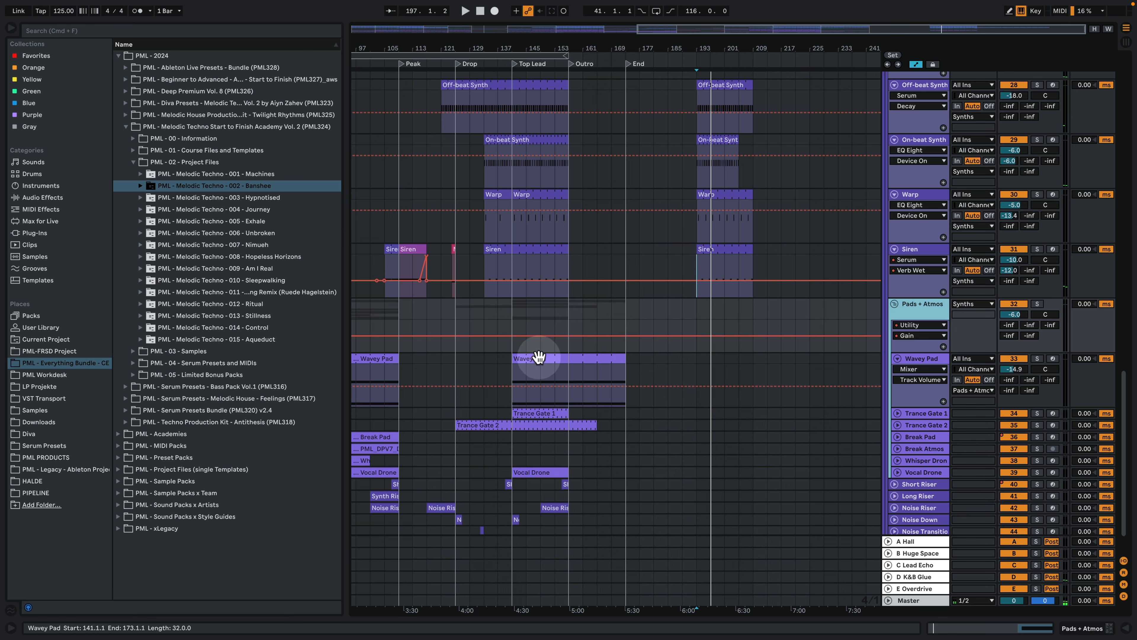
Step: Copy the Wavey Pad clip from the Top Lead section to bar 193, solo its track and play it
{"action": "left_click_drag", "start_coordinate": [538, 356], "coordinate": [717, 366]}
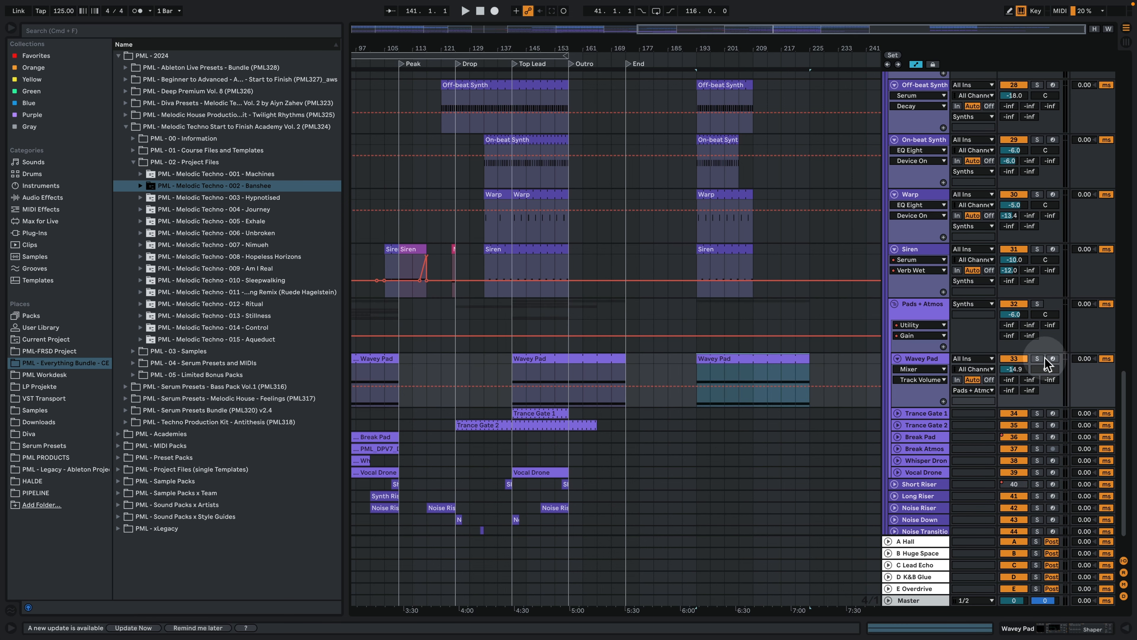
{"action": "left_click", "coordinate": [1037, 358]}
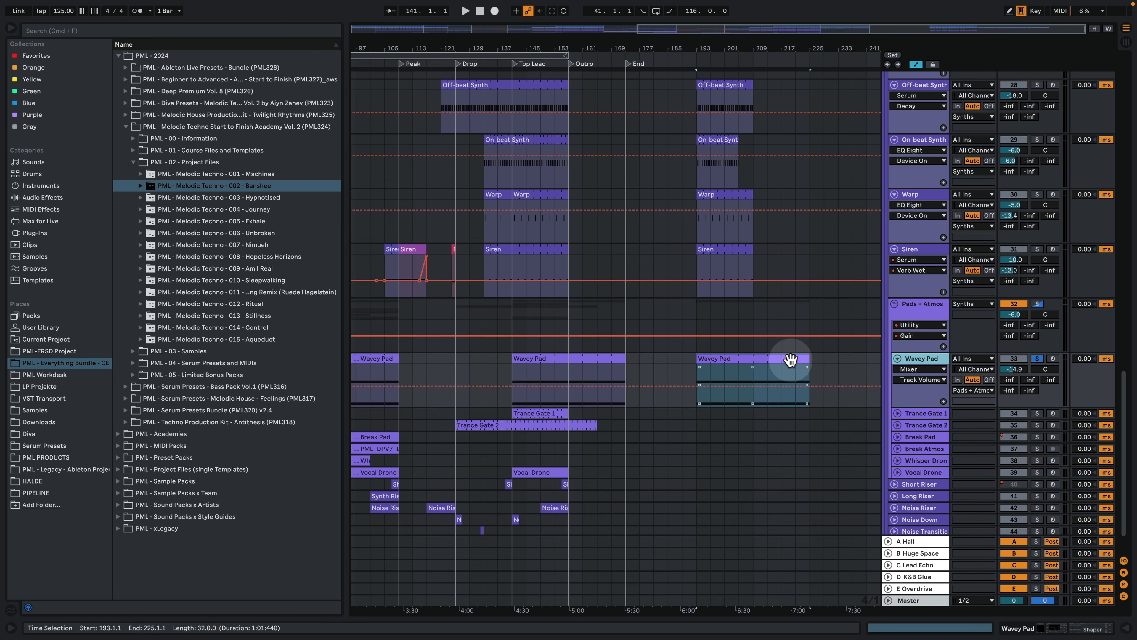
{"action": "key", "text": "space"}
Step: Examine the sustained notes in the Wavey Pad clip copied to bar 193
{"action": "double_click", "coordinate": [762, 358]}
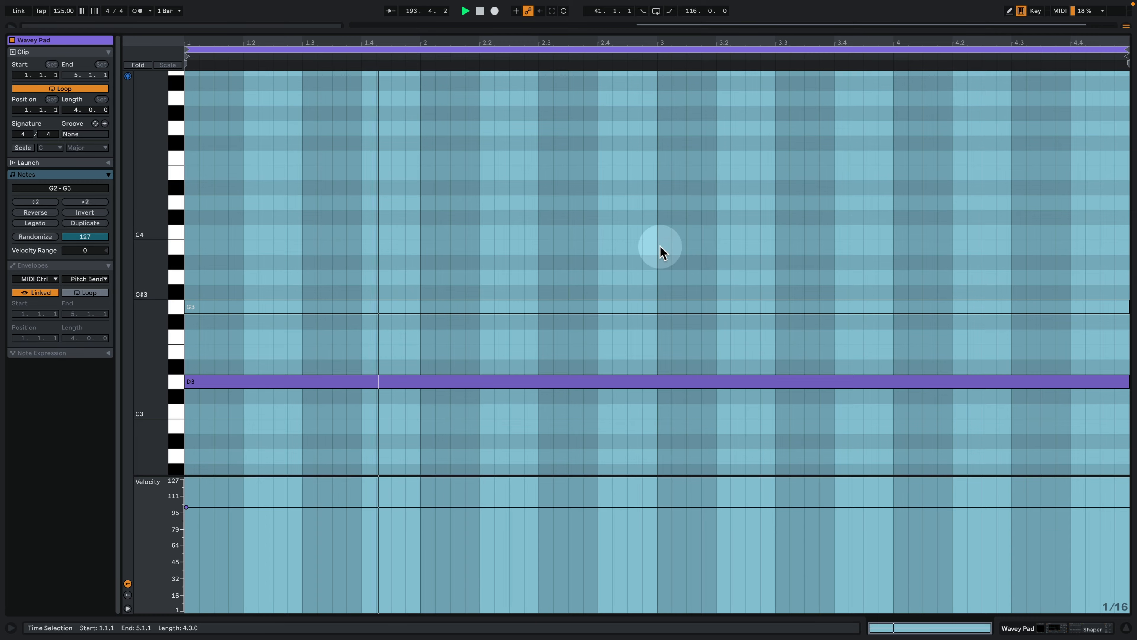
{"action": "left_click", "coordinate": [659, 255]}
{"action": "scroll", "coordinate": [602, 310], "scroll_direction": "down", "scroll_amount": 5}
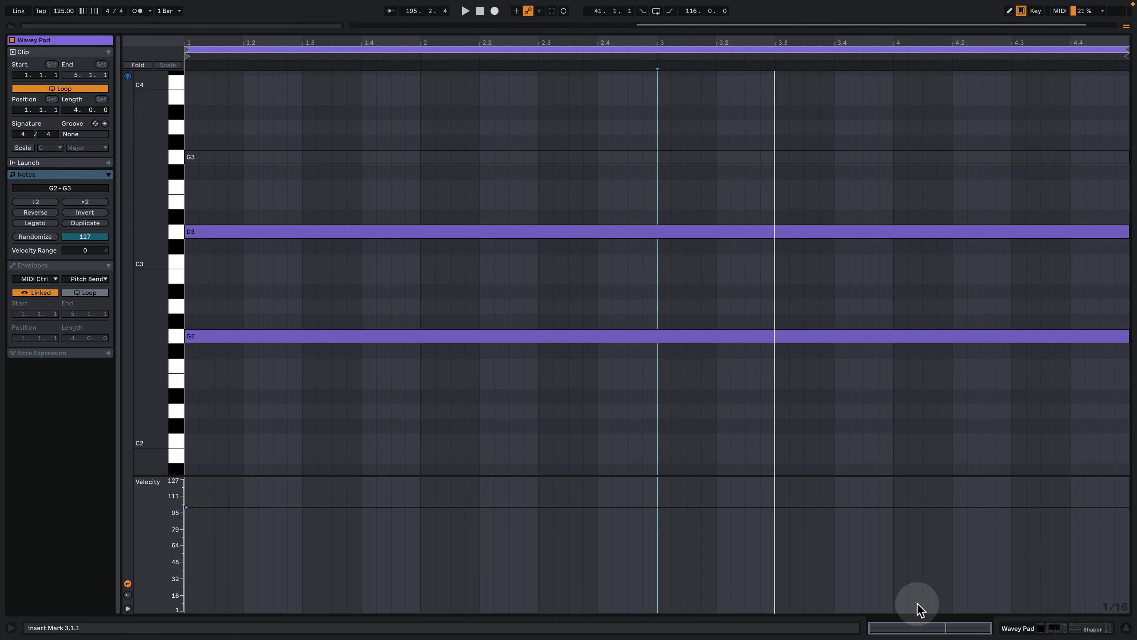
{"action": "left_click", "coordinate": [1048, 628]}
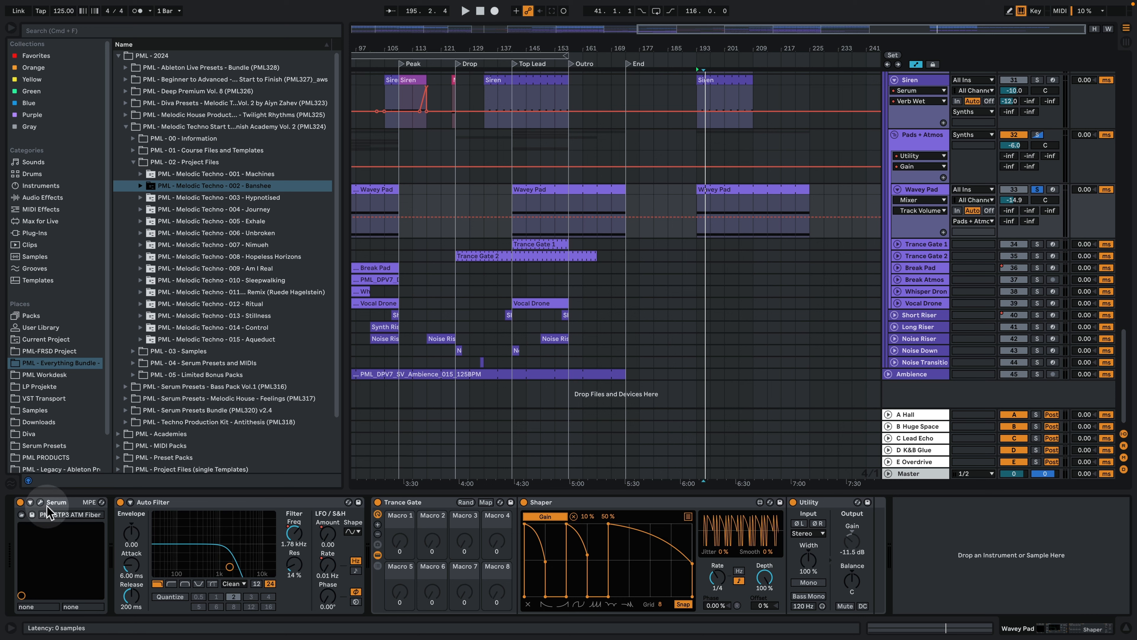
{"action": "left_click", "coordinate": [40, 502]}
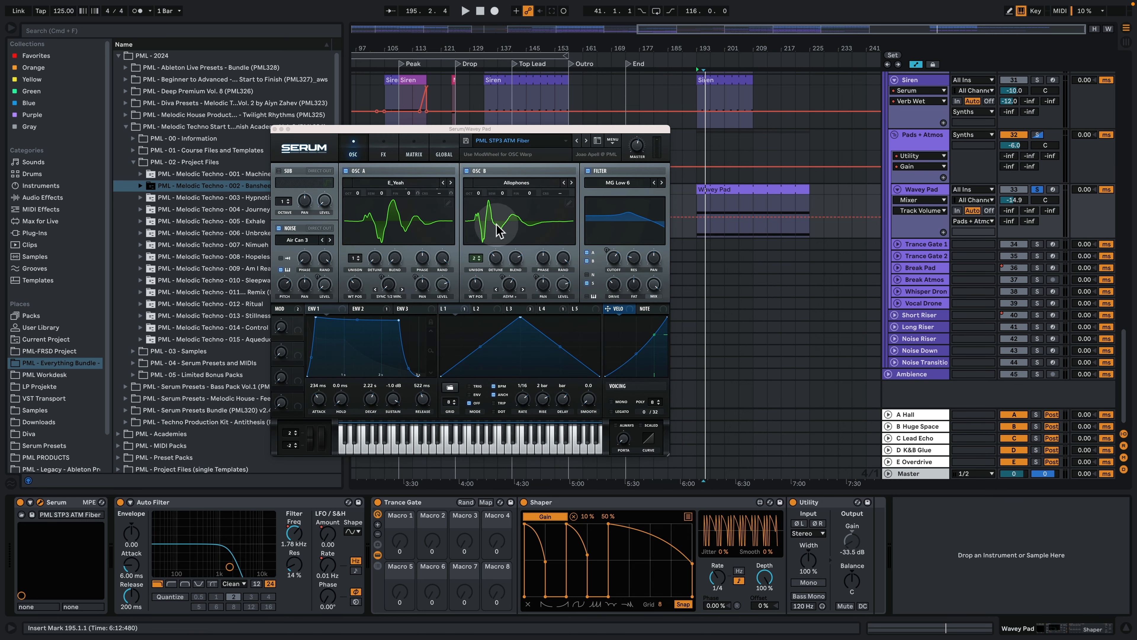
{"action": "key", "text": "space"}
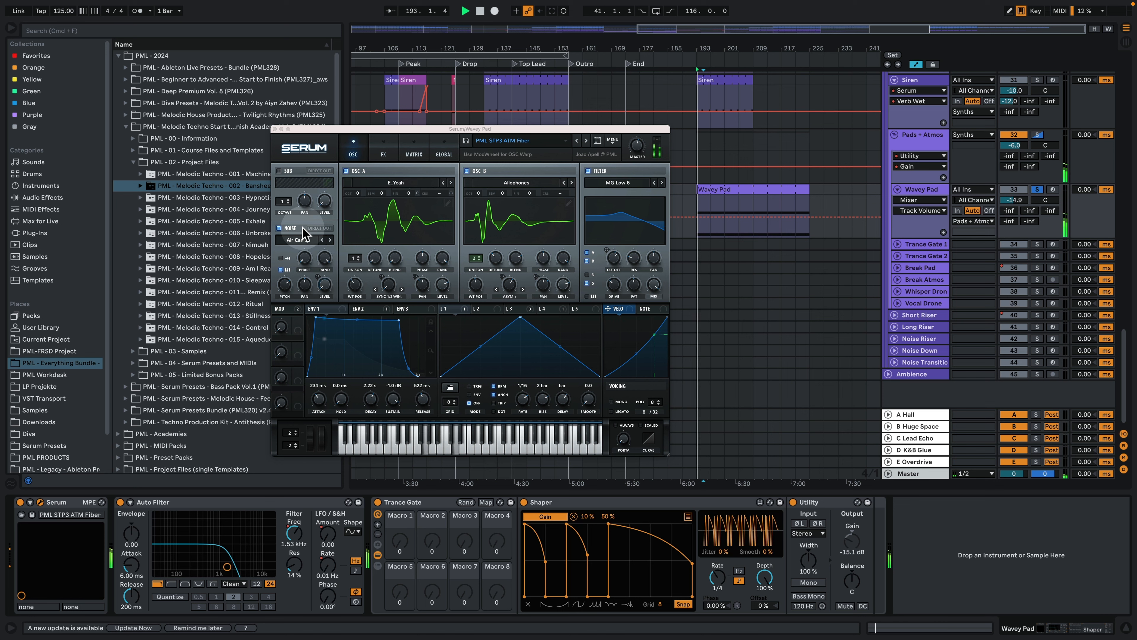
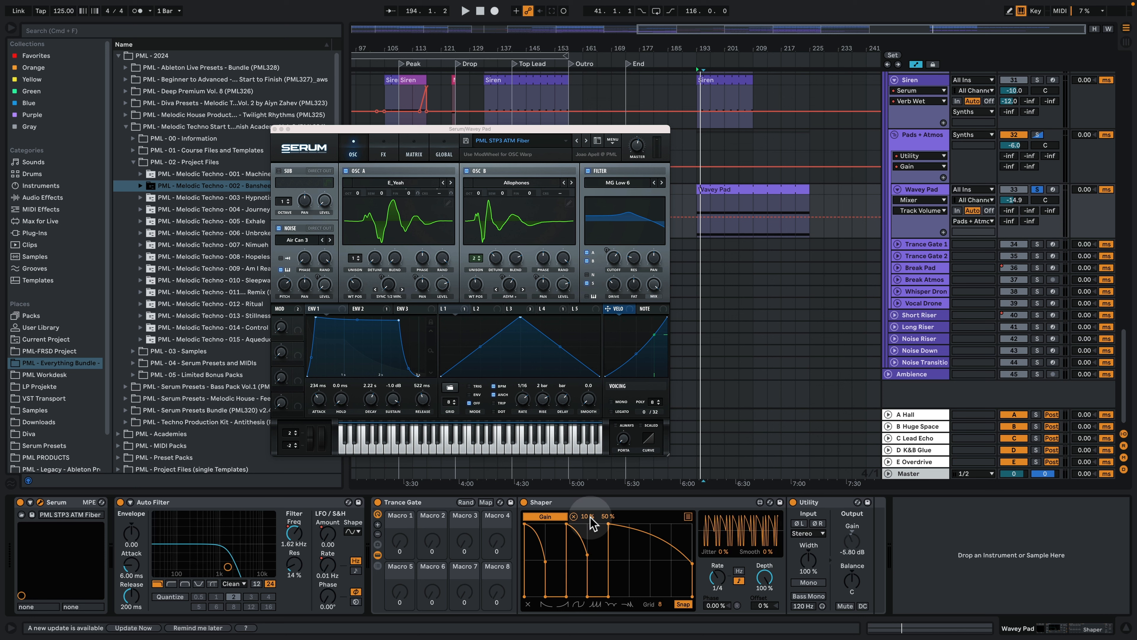
{"action": "key", "text": "space"}
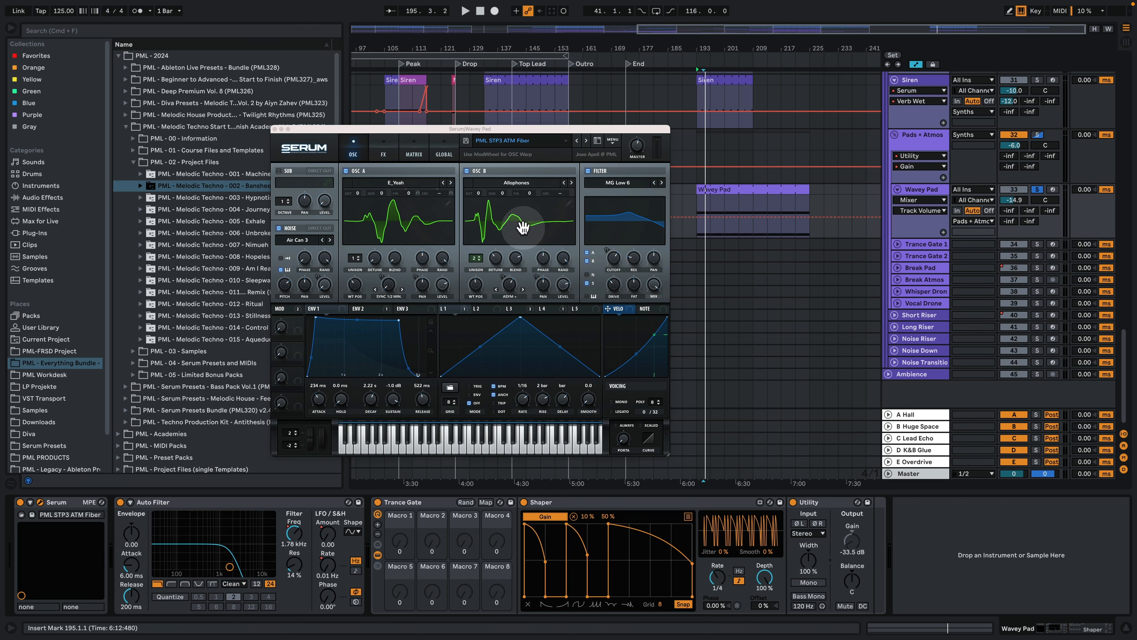
{"action": "left_click", "coordinate": [275, 129]}
{"action": "key", "text": "space"}
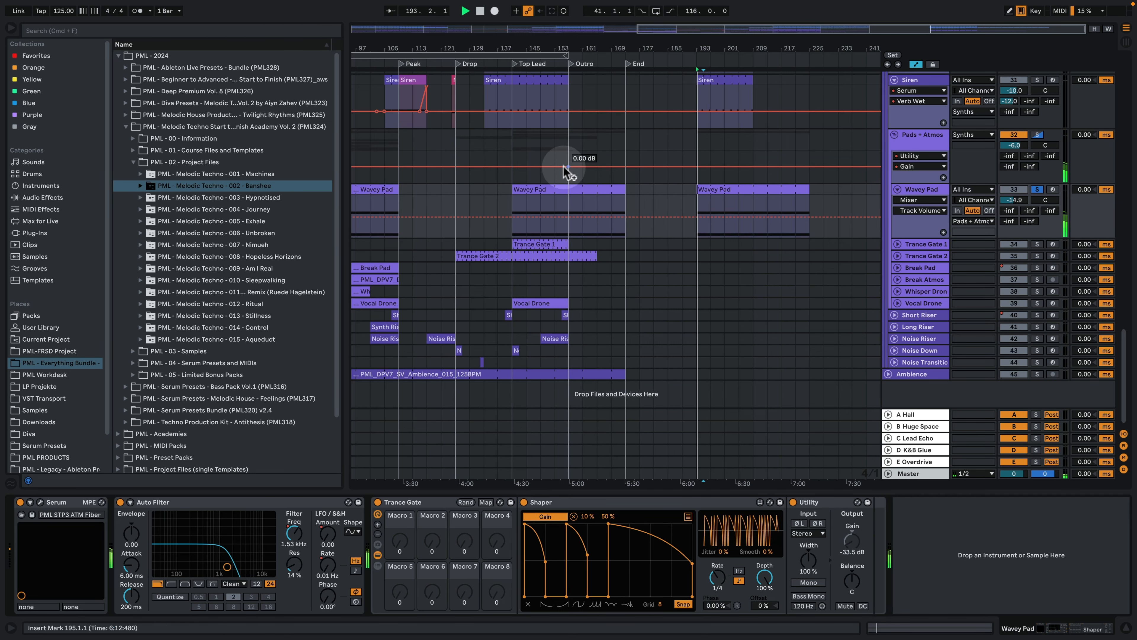
{"action": "left_click", "coordinate": [928, 137]}
{"action": "left_click", "coordinate": [934, 190]}
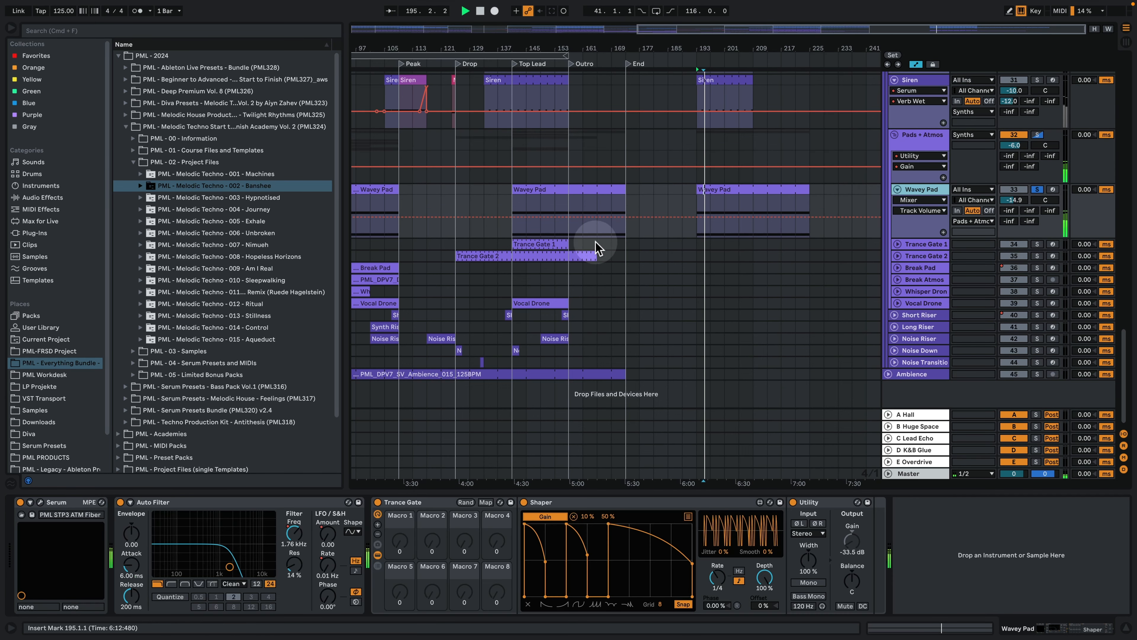
Step: Copy the Trance Gate 1 clip from the Top Lead section to bar 193 and solo its track
{"action": "left_click", "coordinate": [557, 243]}
{"action": "key", "text": "space"}
{"action": "left_click_drag", "start_coordinate": [526, 244], "coordinate": [716, 250]}
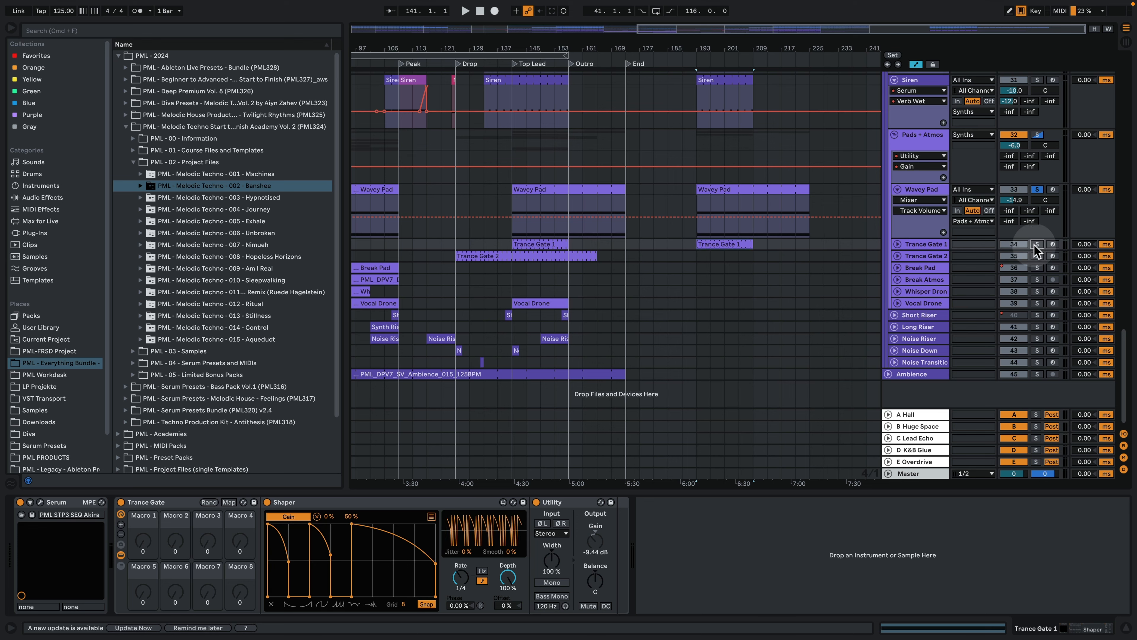
Step: Examine the held note in the copied Trance Gate 1 clip and show the track's device chain
{"action": "double_click", "coordinate": [720, 244]}
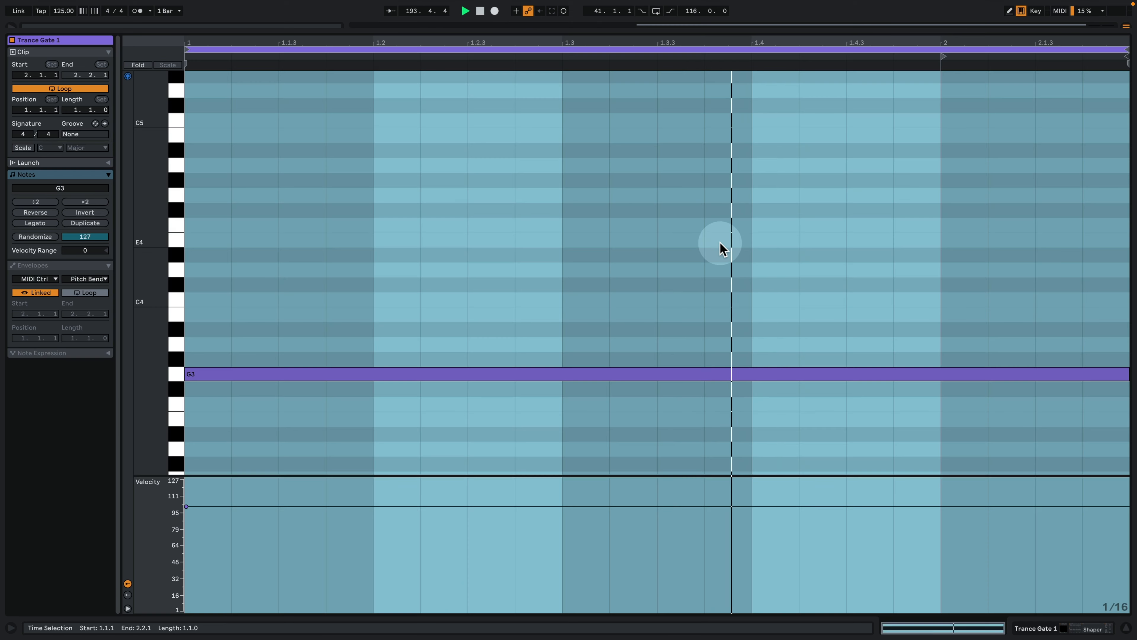
{"action": "left_click", "coordinate": [226, 376]}
{"action": "left_click", "coordinate": [1036, 628]}
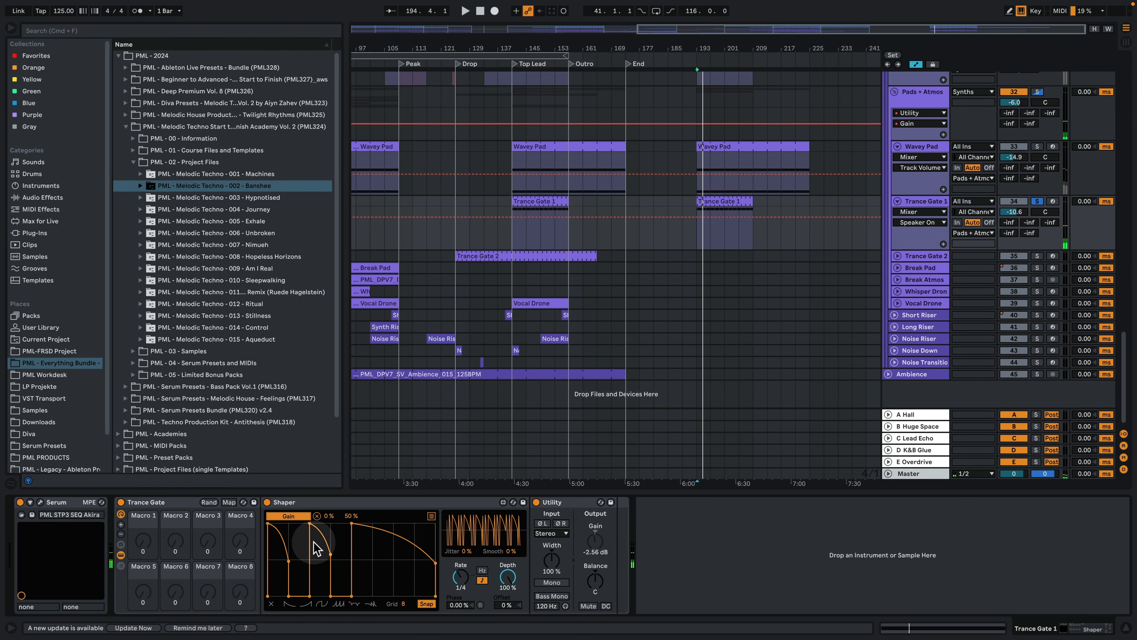
Step: Play Trance Gate 1 with its Serum patch open and examine the LFO 1 shape
{"action": "left_click", "coordinate": [40, 502]}
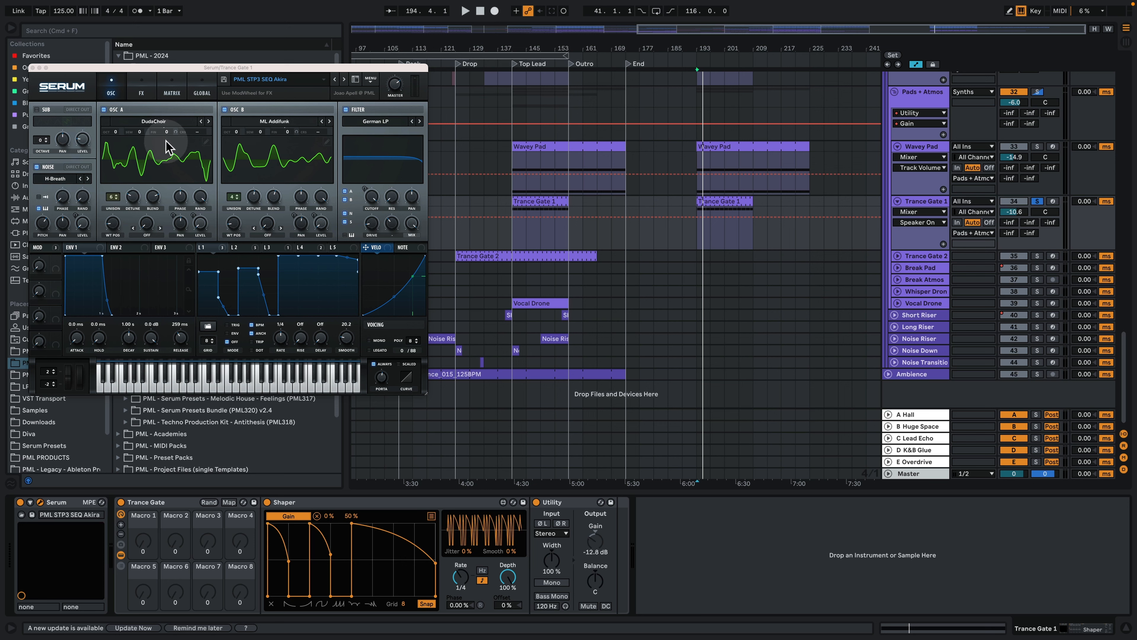
{"action": "key", "text": "space"}
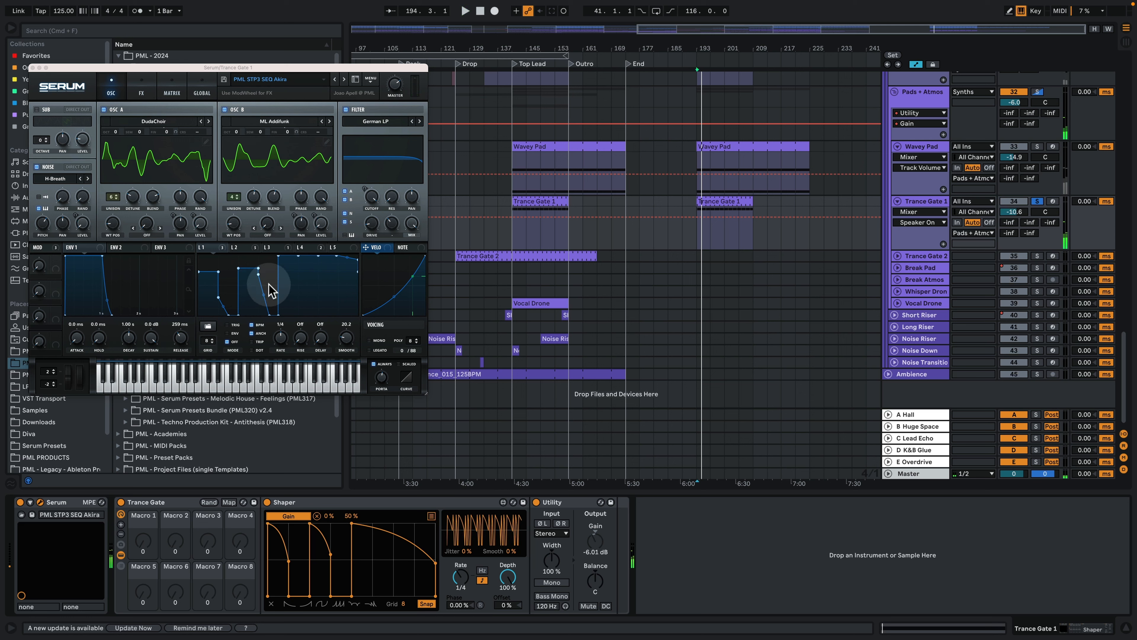
{"action": "left_click", "coordinate": [207, 250]}
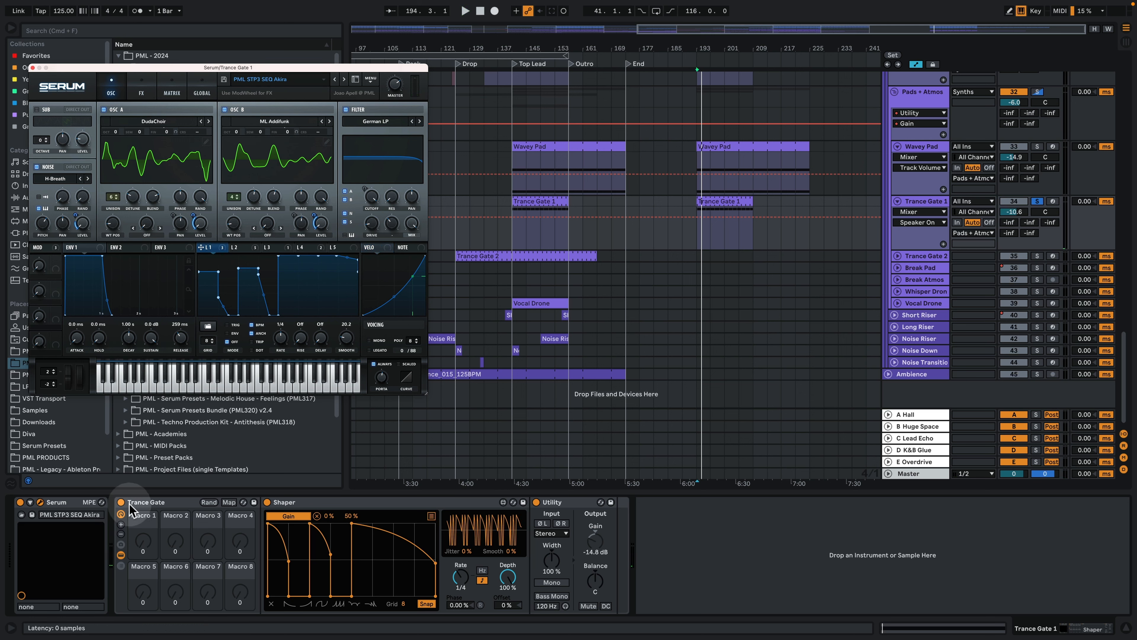
Step: Compare Trance Gate 1 with its Trance Gate rack bypassed and re-enabled during playback, and close the Serum window
{"action": "left_click", "coordinate": [122, 502]}
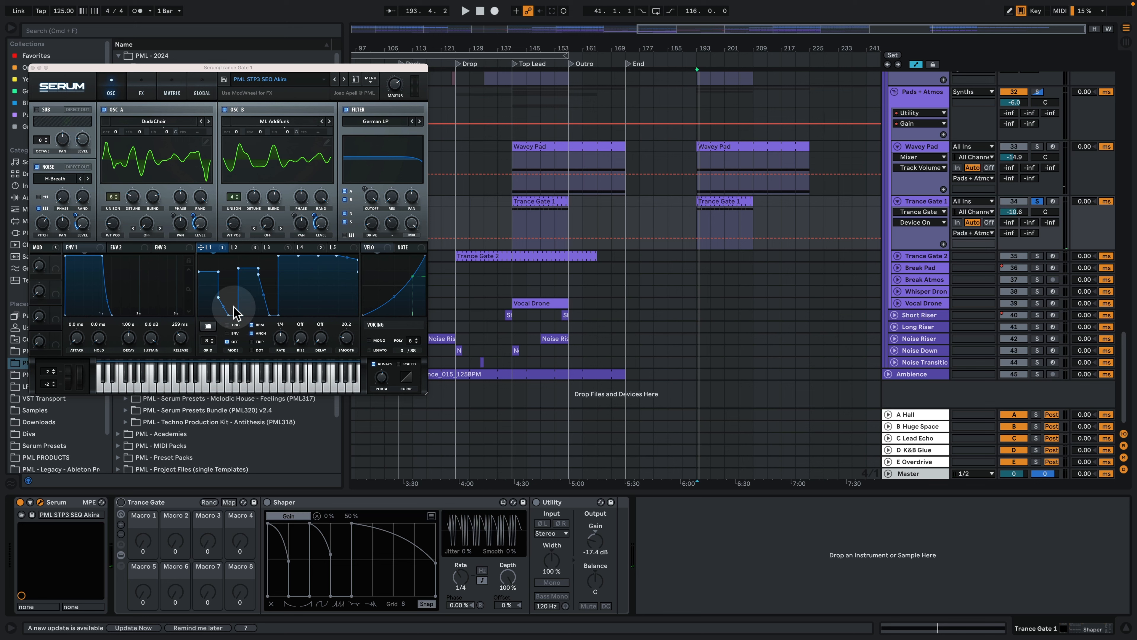
{"action": "double_click", "coordinate": [258, 274]}
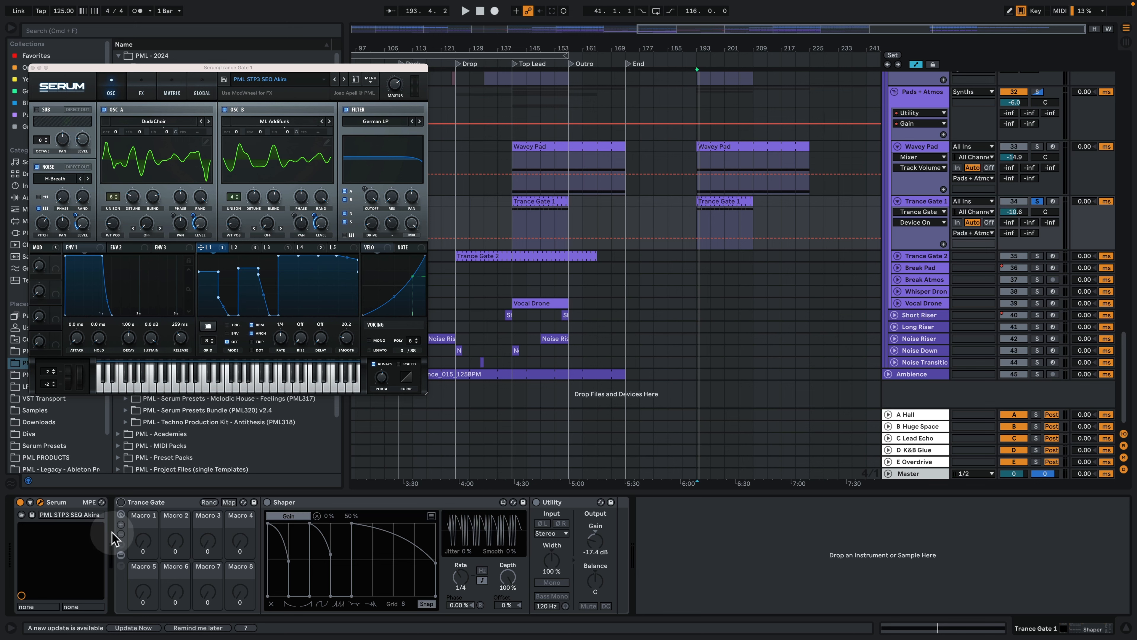
{"action": "left_click", "coordinate": [121, 502]}
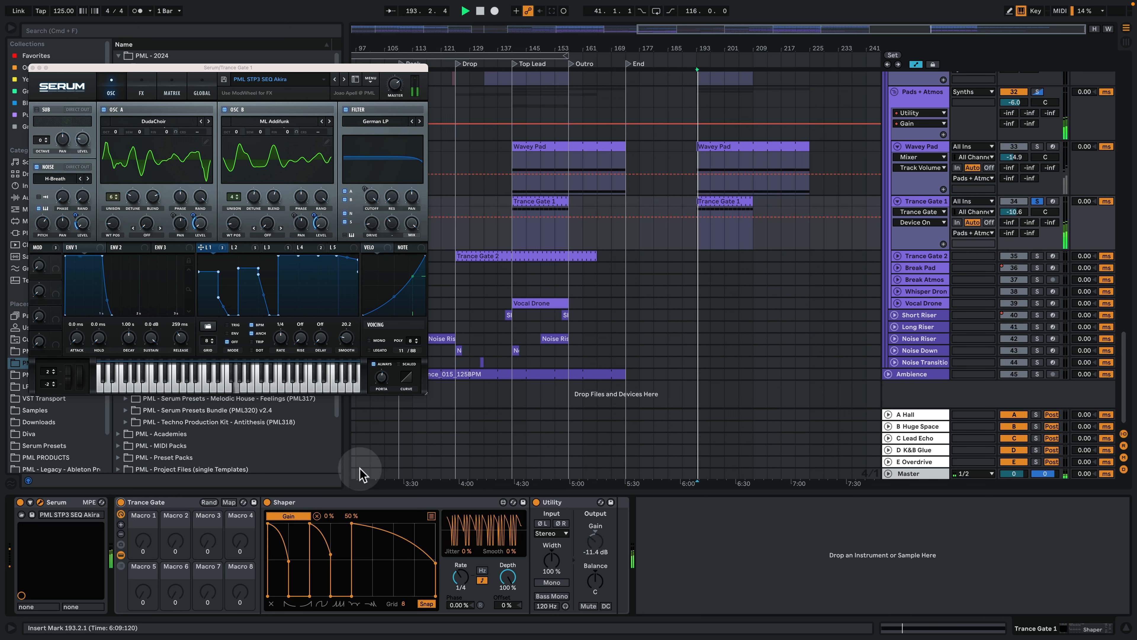
{"action": "key", "text": "space"}
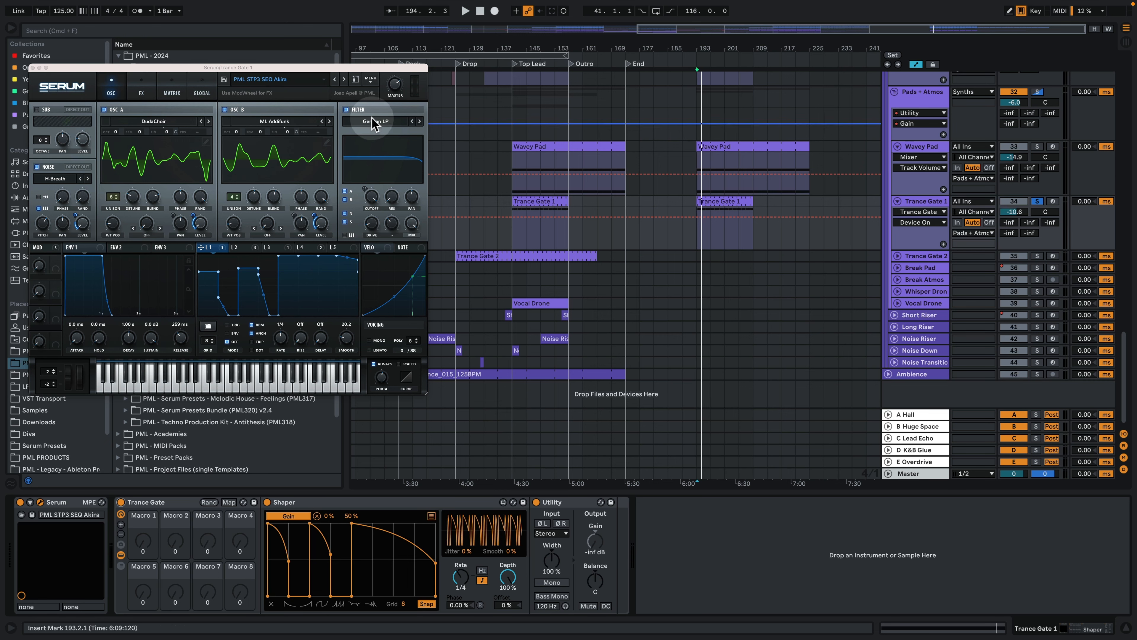
{"action": "key", "text": "space"}
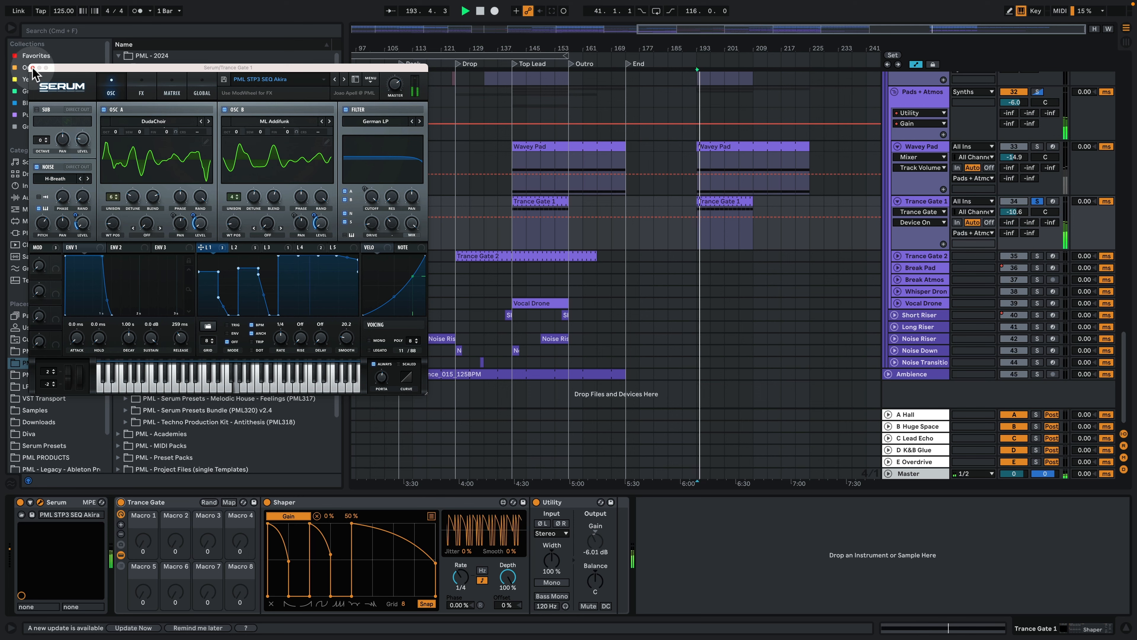
{"action": "key", "text": "super+alt+p"}
{"action": "key", "text": "space"}
Step: Expand Trance Gate 2, copy its clip to bar 193 and solo it together with Trance Gate 1 and Wavey Pad
{"action": "left_click", "coordinate": [897, 257]}
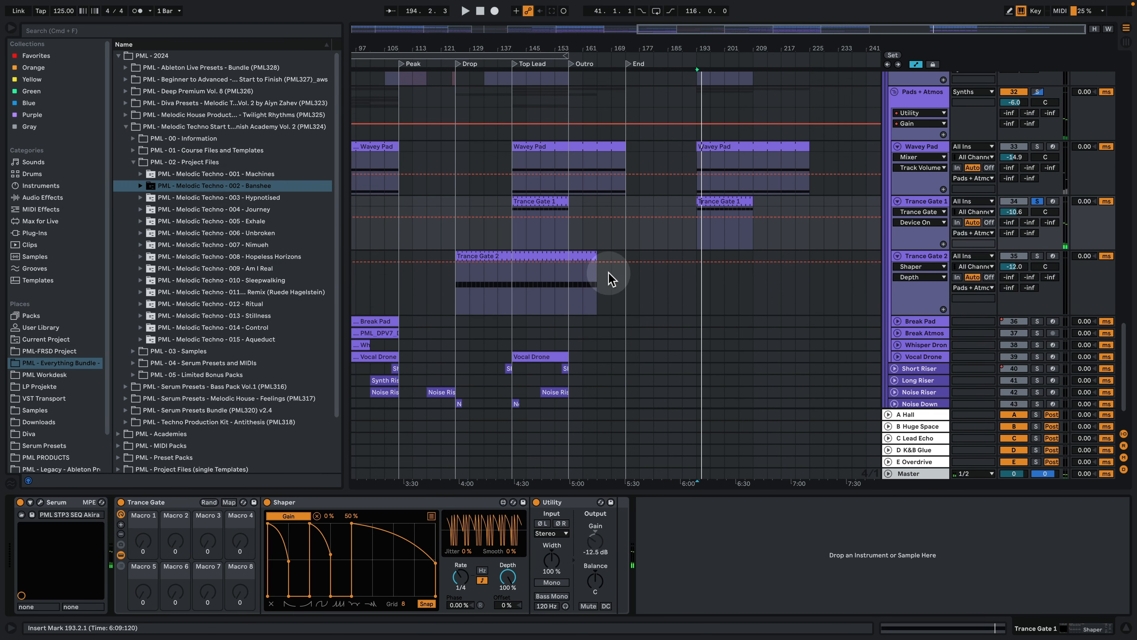
{"action": "left_click_drag", "start_coordinate": [631, 287], "coordinate": [703, 260]}
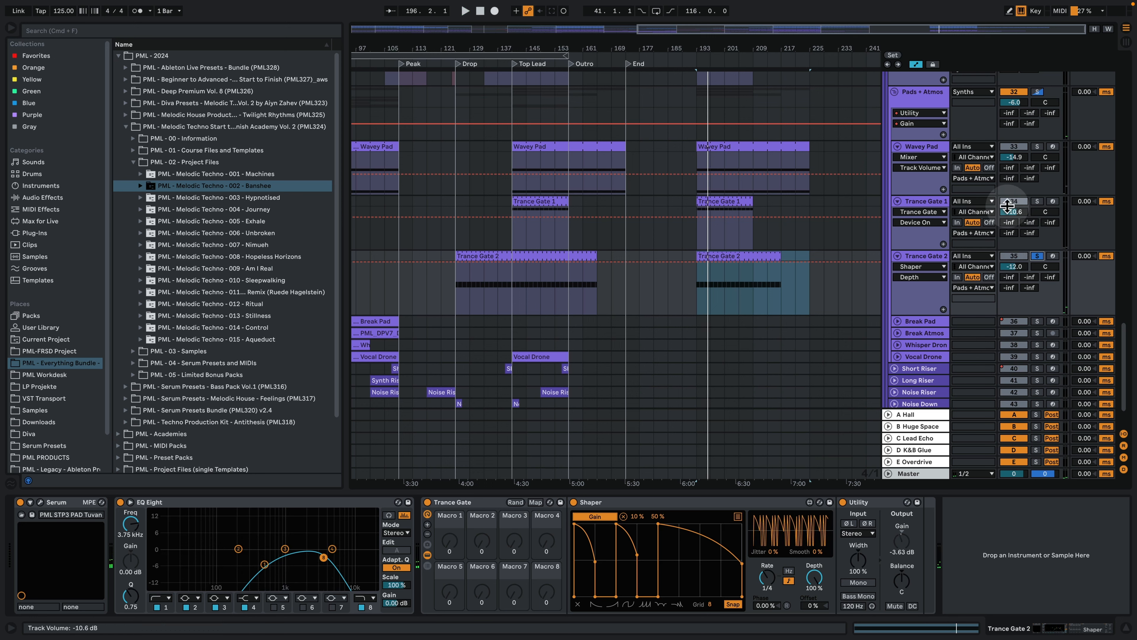
{"action": "left_click", "coordinate": [1039, 202]}
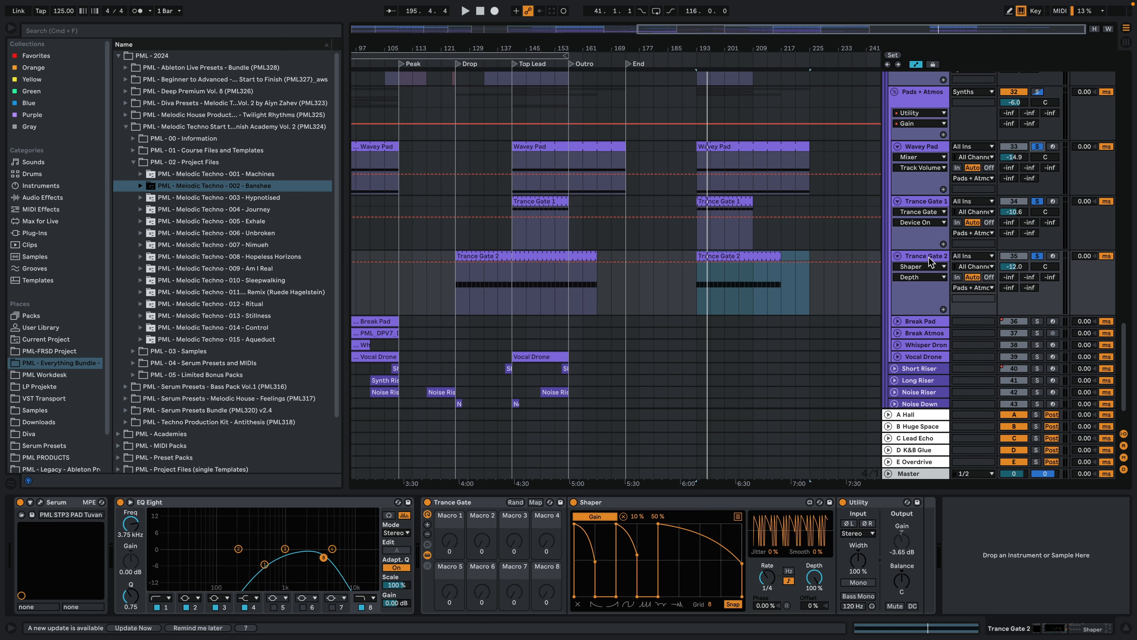
Step: Select the Break Pad clip in the Break section of the full arrangement
{"action": "left_click_drag", "start_coordinate": [657, 50], "coordinate": [658, 18]}
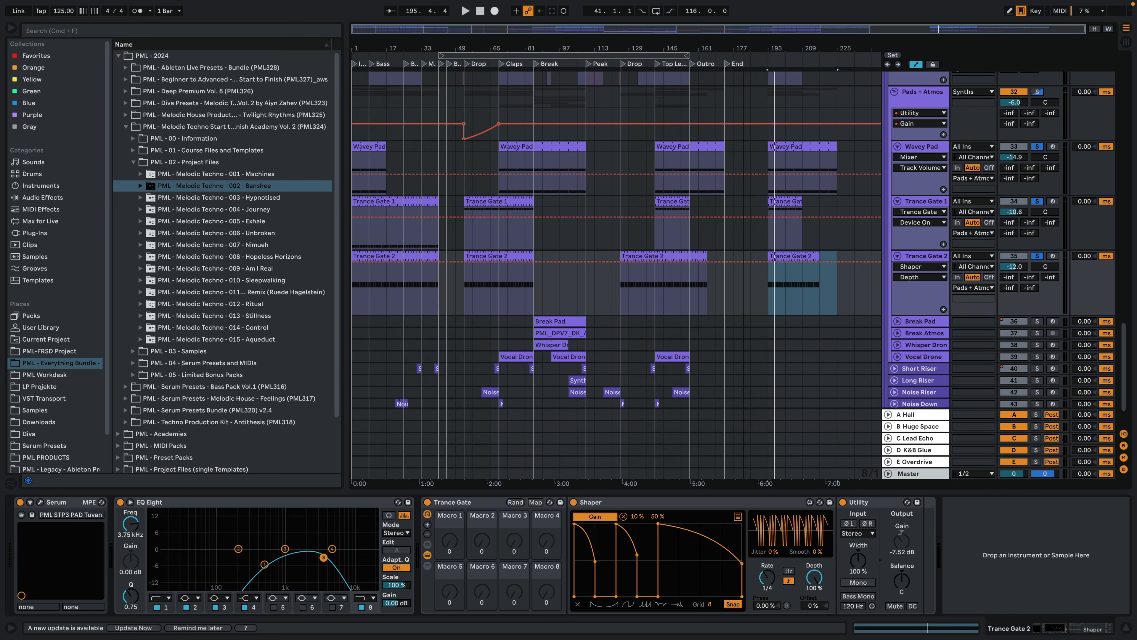
{"action": "left_click", "coordinate": [558, 323]}
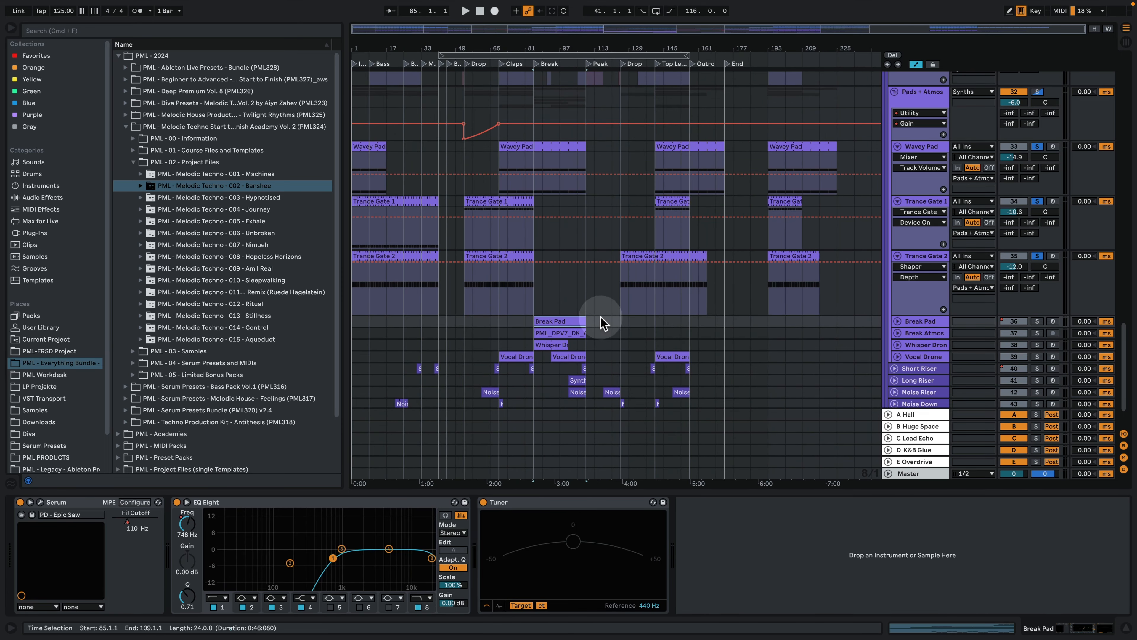
Step: Unfold the Break Pad track and audition its clip from several points in the break
{"action": "key", "text": "space"}
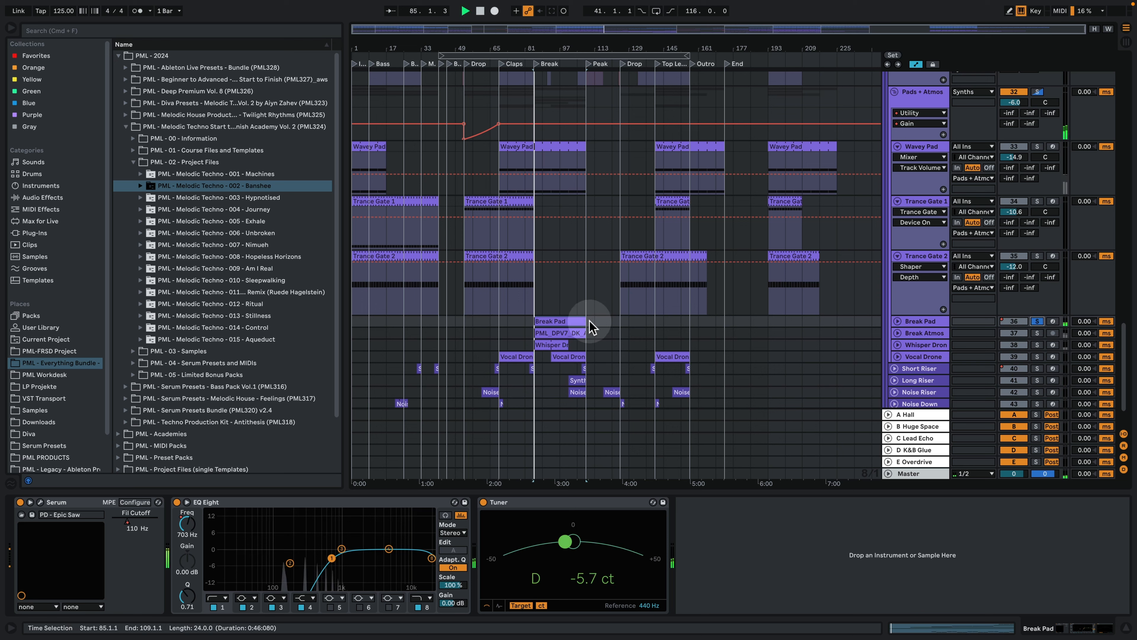
{"action": "left_click", "coordinate": [897, 321]}
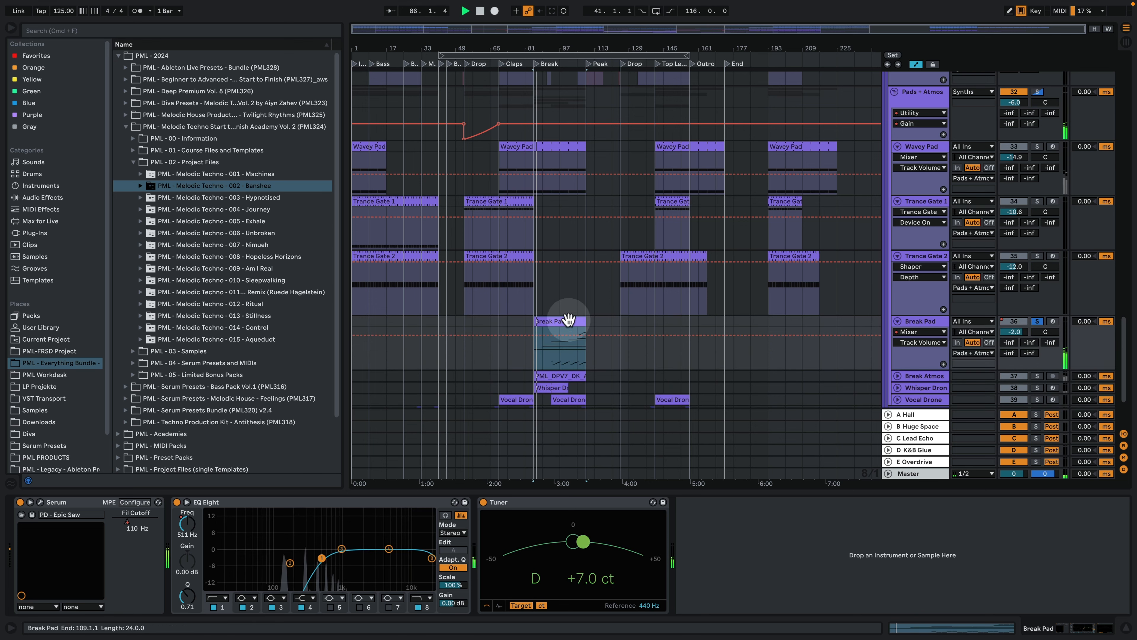
{"action": "left_click", "coordinate": [563, 331]}
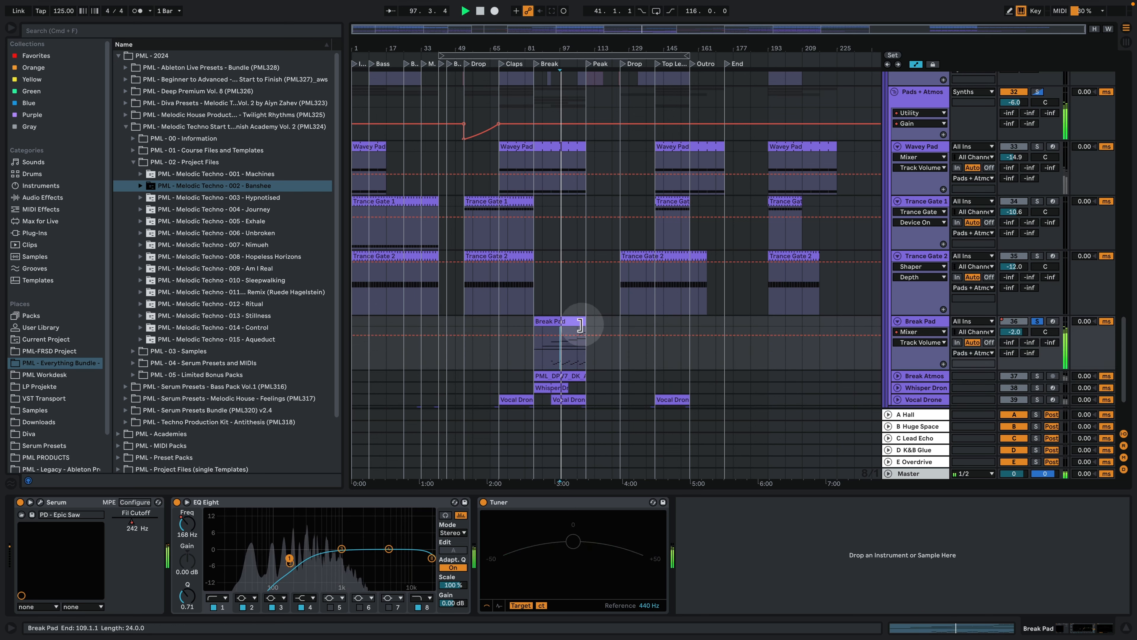
{"action": "left_click", "coordinate": [550, 334]}
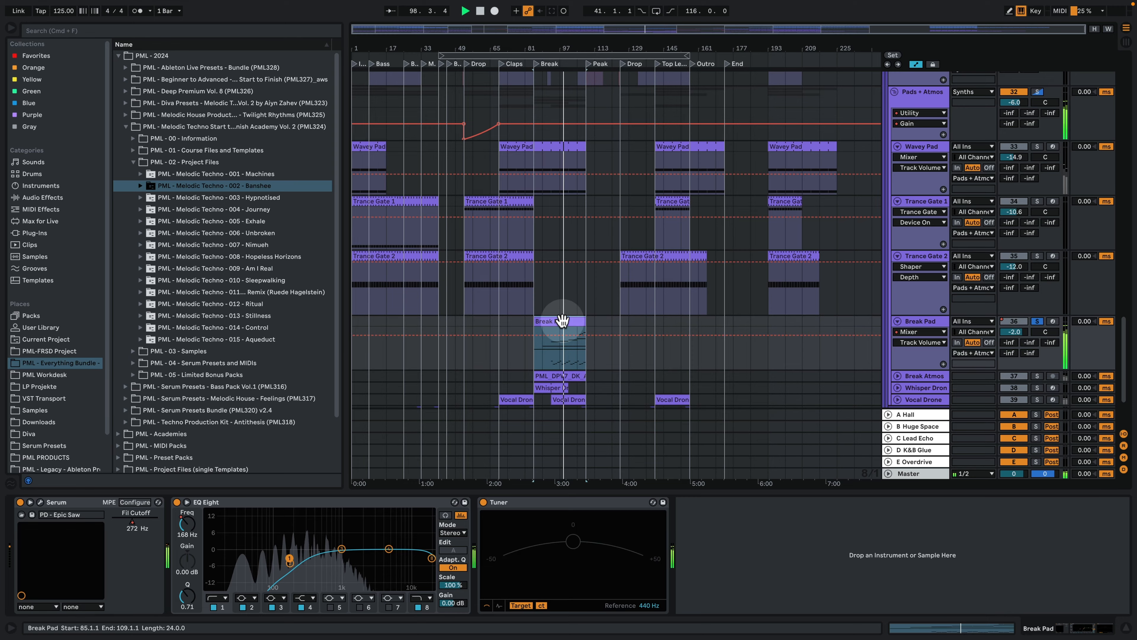
Step: Open the Break Pad clip's MIDI notes and examine its low, sustained and rising upper notes across the full range
{"action": "double_click", "coordinate": [563, 323]}
{"action": "left_click", "coordinate": [749, 286]}
{"action": "scroll", "coordinate": [734, 318], "scroll_direction": "down", "scroll_amount": 5}
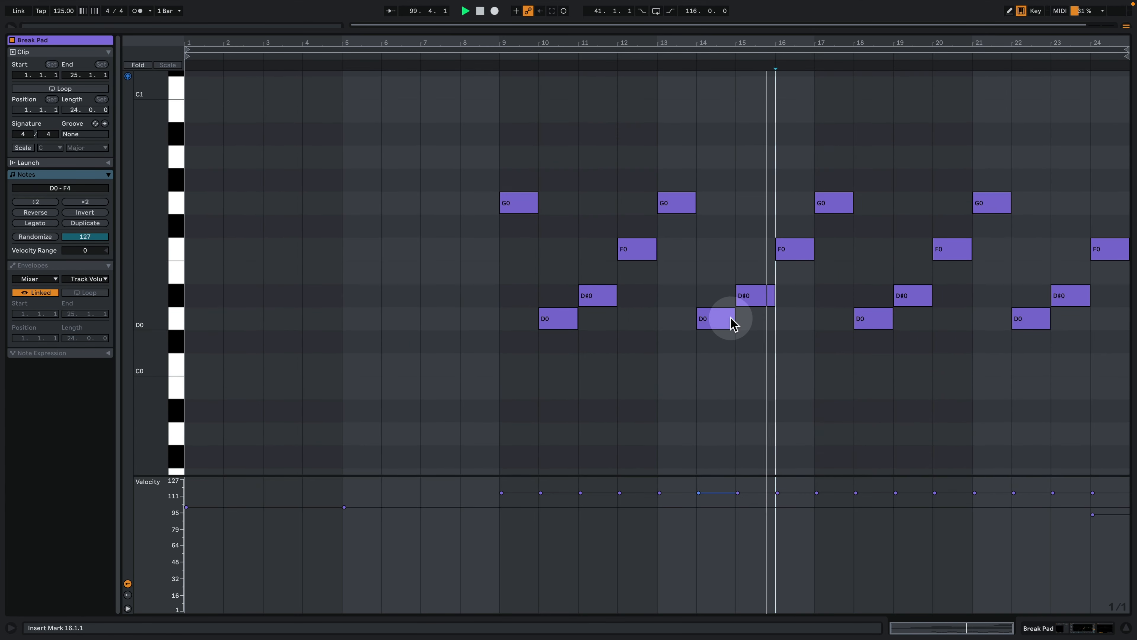
{"action": "mouse_move", "coordinate": [144, 274]}
{"action": "left_mouse_down"}
{"action": "mouse_move", "coordinate": [80, 274]}
{"action": "mouse_move", "coordinate": [147, 274]}
{"action": "left_mouse_up"}
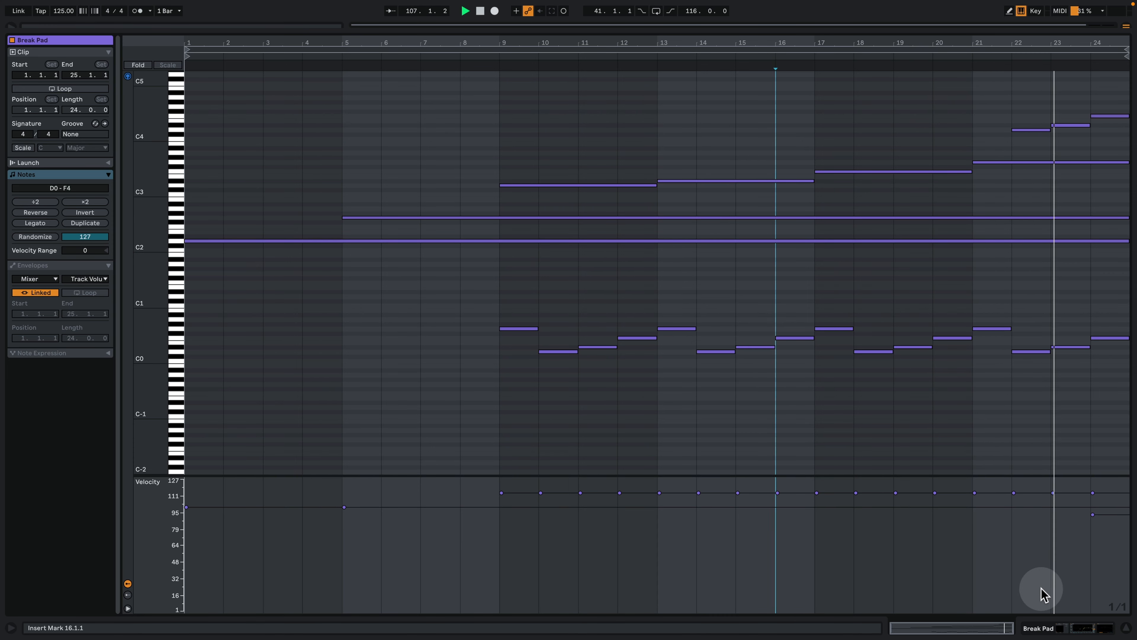
Step: Return to the Break Pad's devices and inspect the PD - Epic Saw preset in its Serum synth window
{"action": "left_click", "coordinate": [1061, 627]}
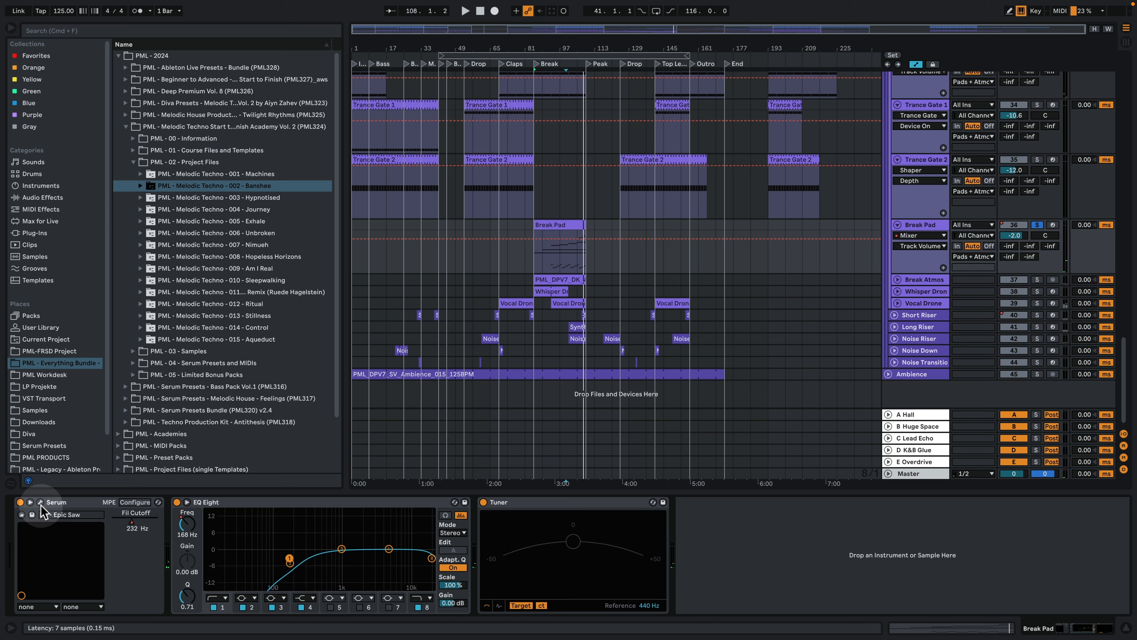
{"action": "left_click", "coordinate": [54, 498]}
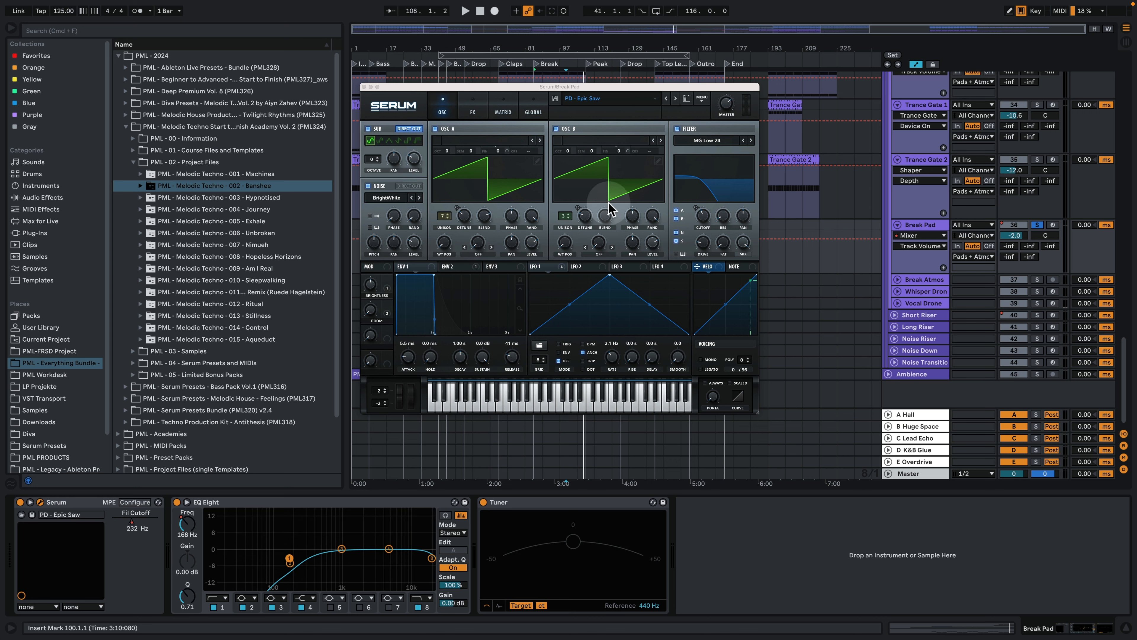
{"action": "left_click", "coordinate": [364, 87]}
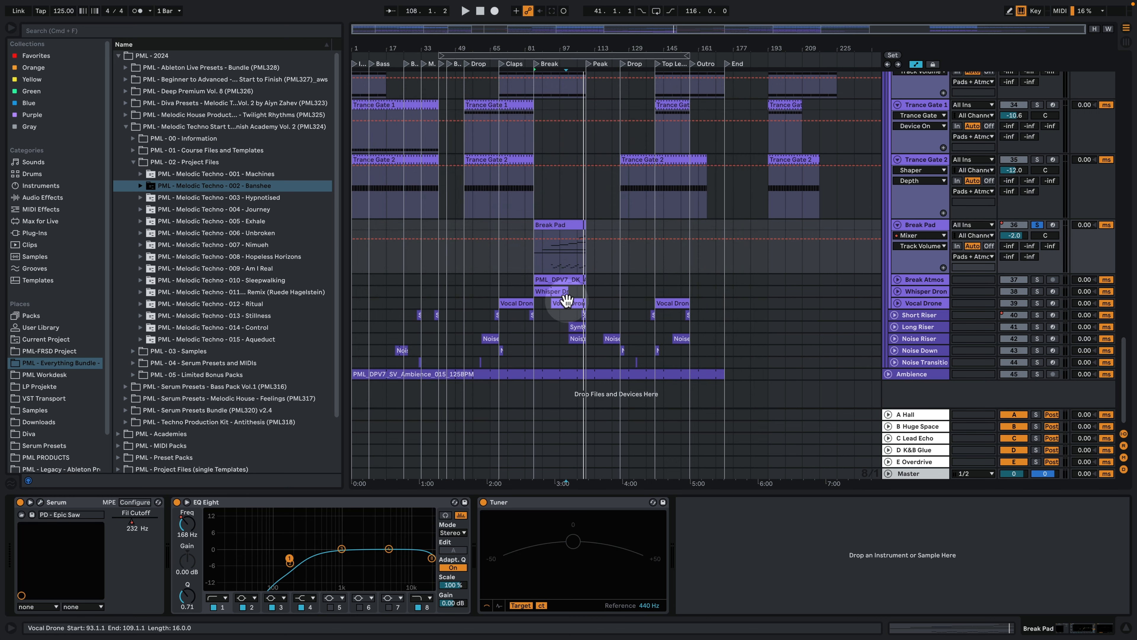
Step: Unfold the Break Atmos track in the break section and audition its atmosphere loop in solo
{"action": "left_click_drag", "start_coordinate": [576, 43], "coordinate": [576, 67]}
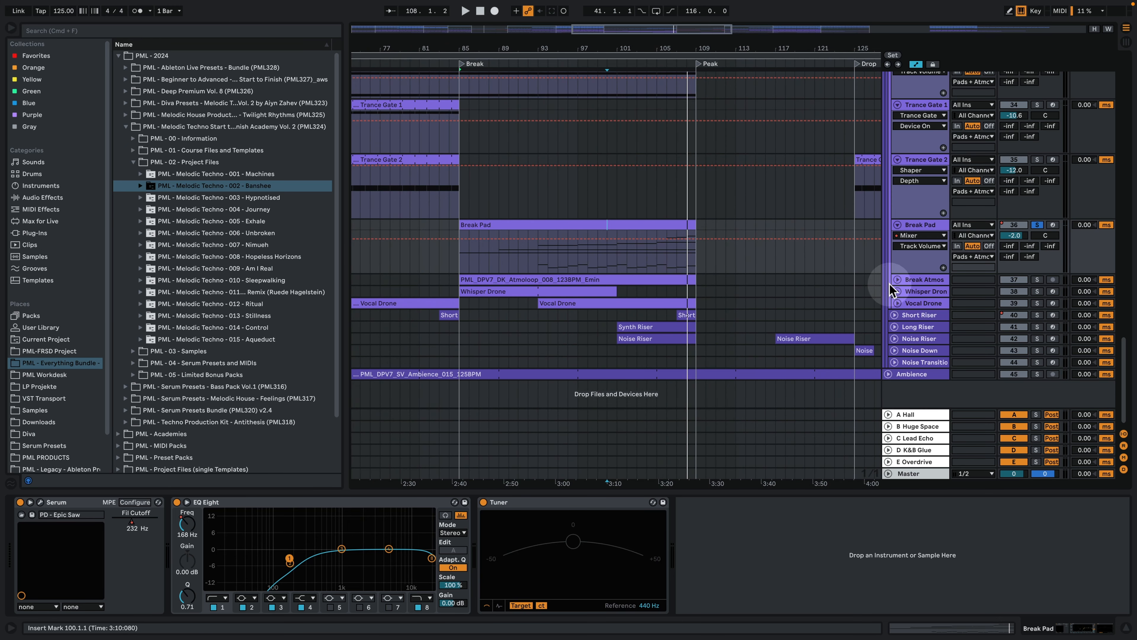
{"action": "left_click", "coordinate": [897, 279]}
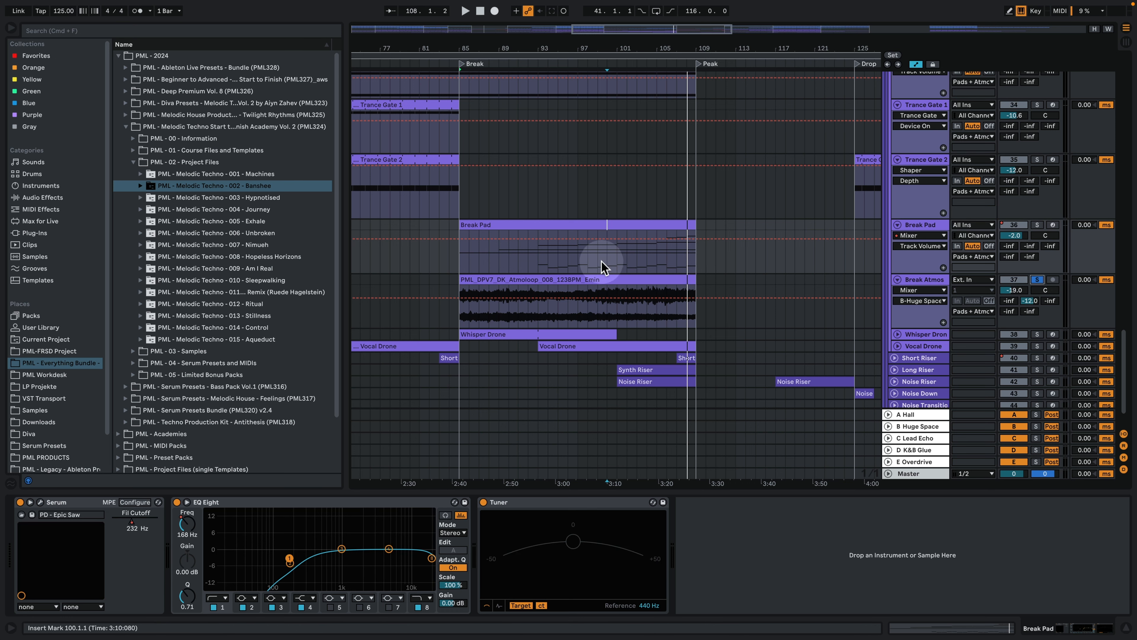
{"action": "key", "text": "space"}
{"action": "left_click", "coordinate": [515, 311]}
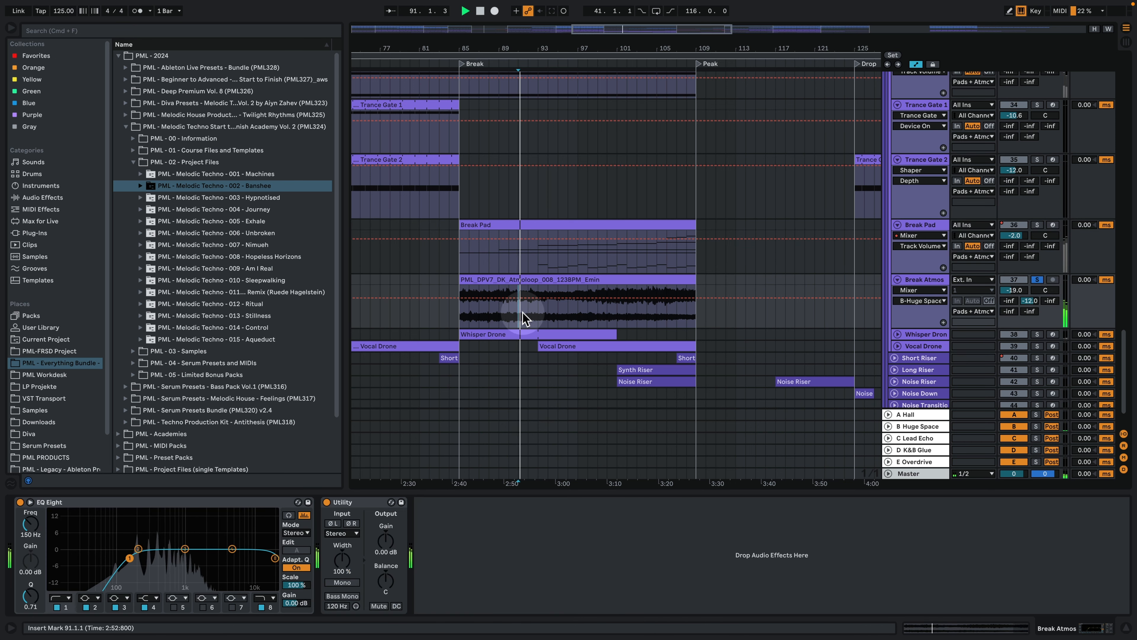
{"action": "left_click", "coordinate": [598, 312]}
{"action": "key", "text": "space"}
Step: Open the Break Atmos audio clip, reset its pitch to 0 semitones and play it from the start
{"action": "double_click", "coordinate": [608, 281]}
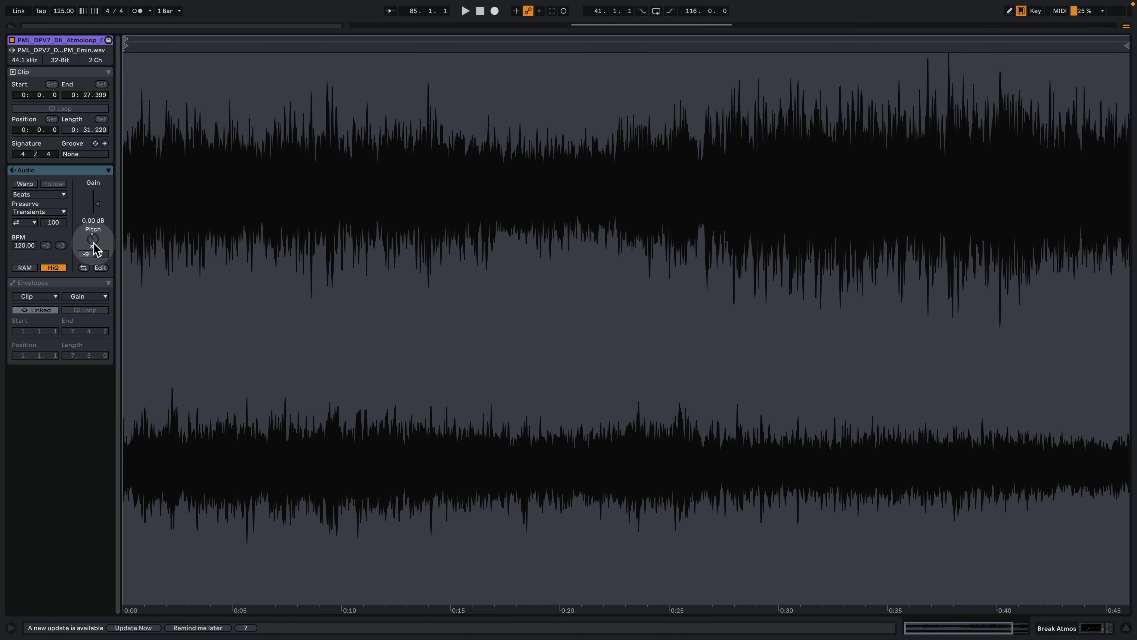
{"action": "key", "text": "space"}
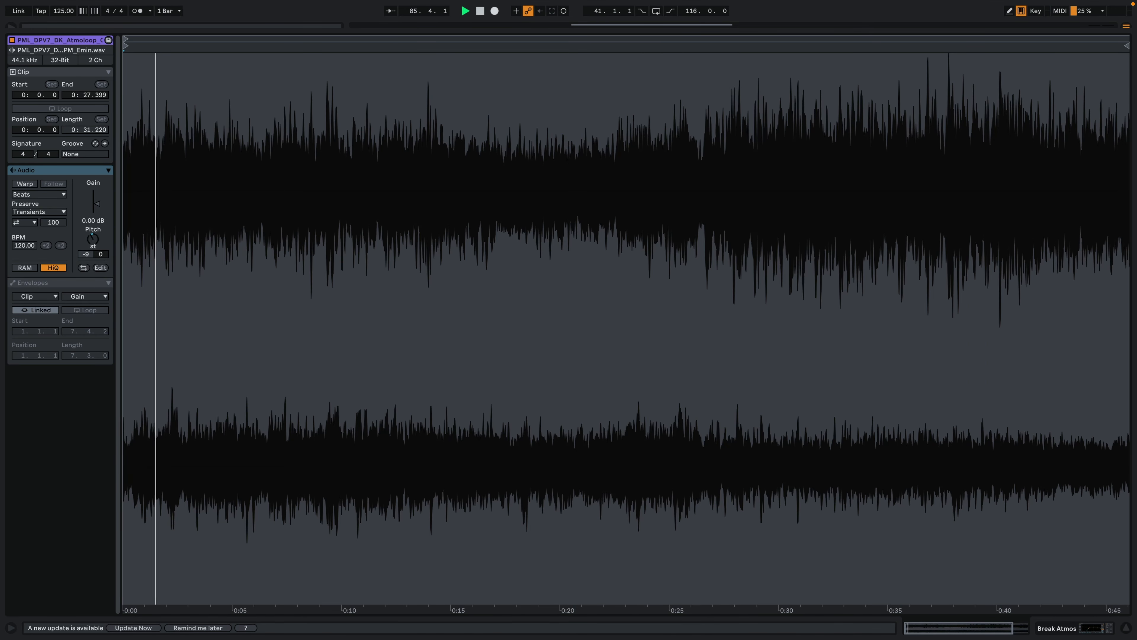
{"action": "double_click", "coordinate": [92, 242]}
{"action": "key", "text": "space"}
{"action": "key", "text": "space"}
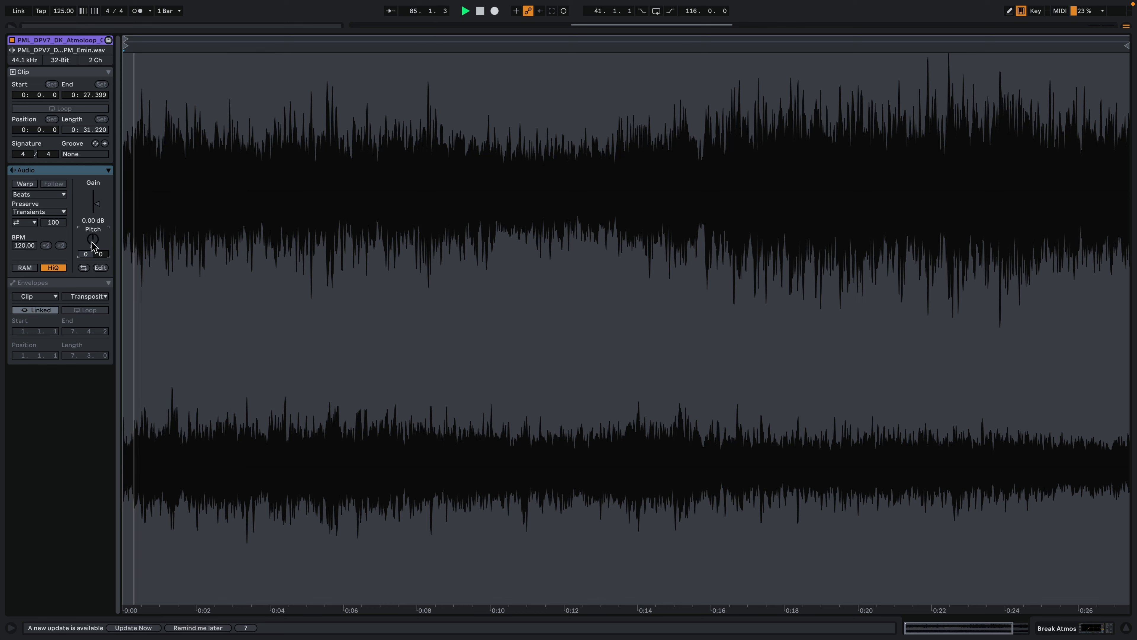
Step: Undo the pitch reset, replay the Break Atmos loop and return to the track's devices
{"action": "key", "text": "super+z"}
{"action": "key", "text": "space"}
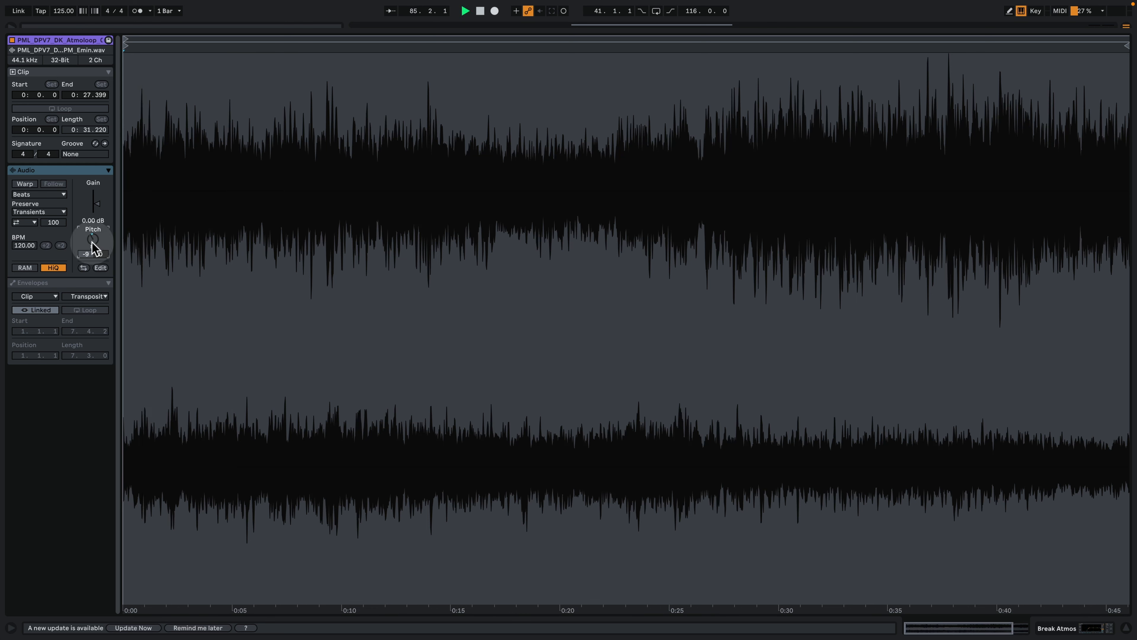
{"action": "left_click", "coordinate": [1056, 628]}
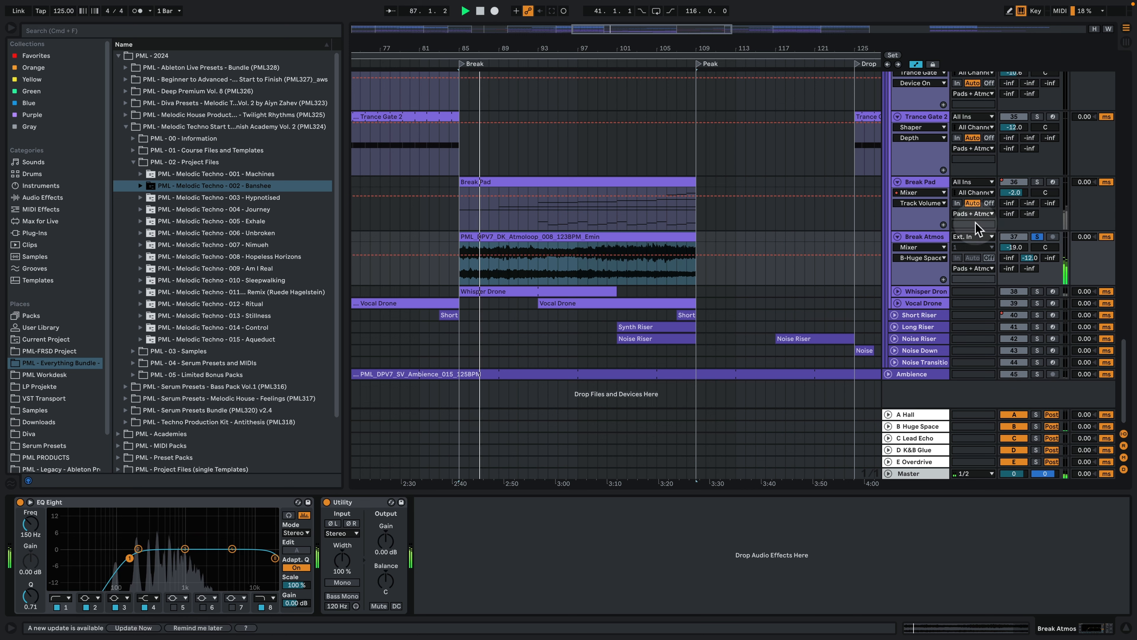
Step: Solo Break Pad together with Break Atmos and audition both layers from several points in the break
{"action": "key", "text": "space"}
{"action": "left_click", "coordinate": [1037, 182]}
{"action": "key", "text": "space"}
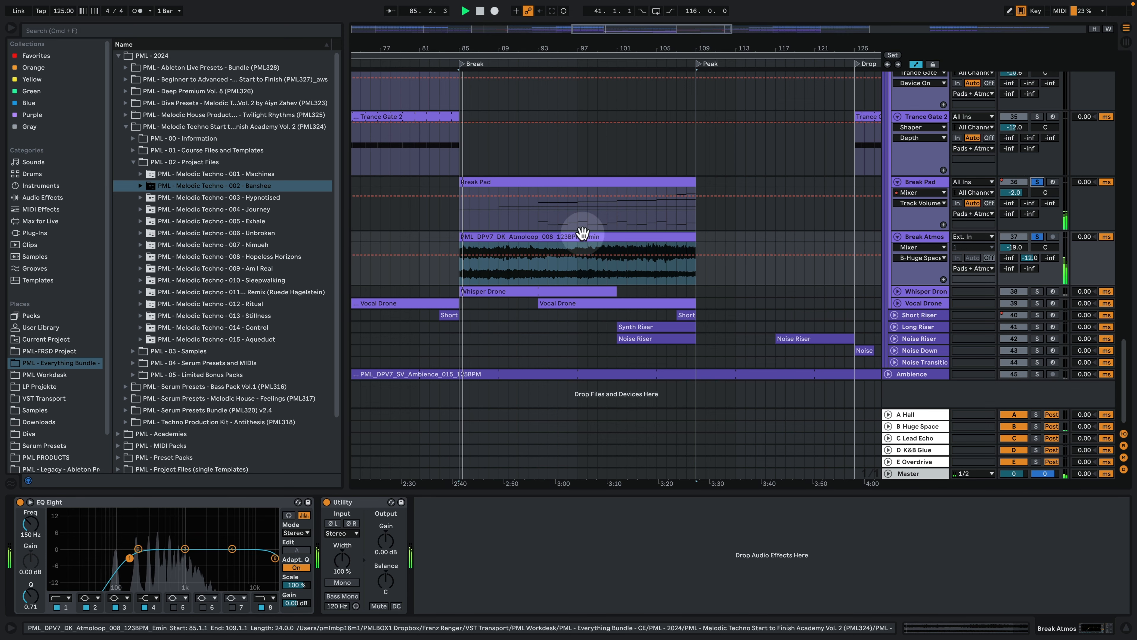
{"action": "left_click", "coordinate": [541, 211]}
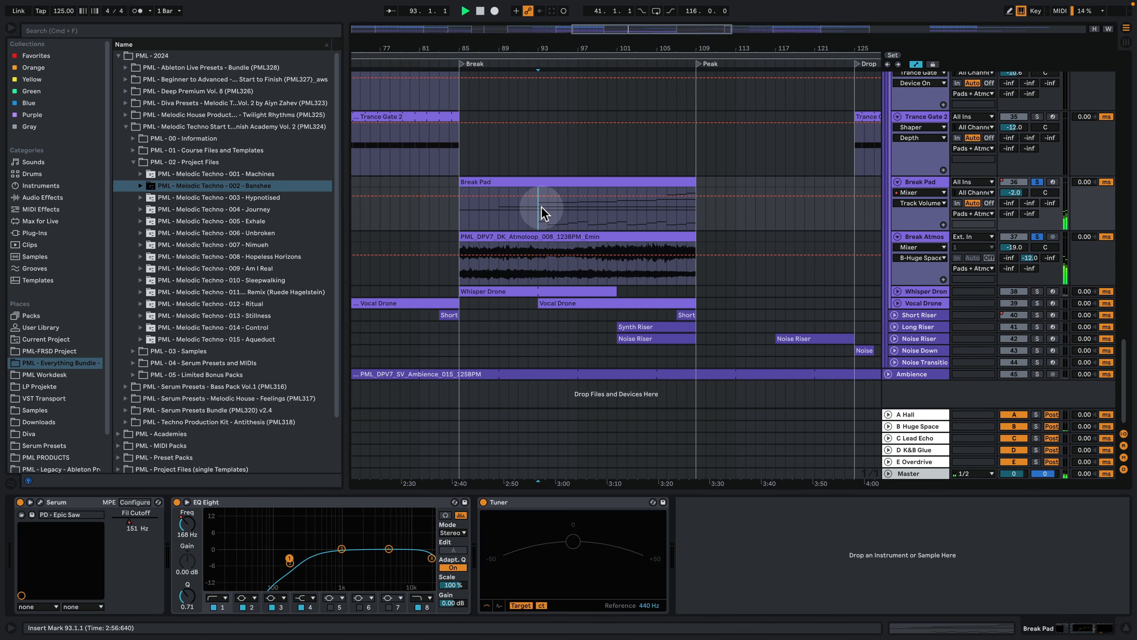
{"action": "left_click", "coordinate": [590, 213]}
{"action": "left_click", "coordinate": [617, 219]}
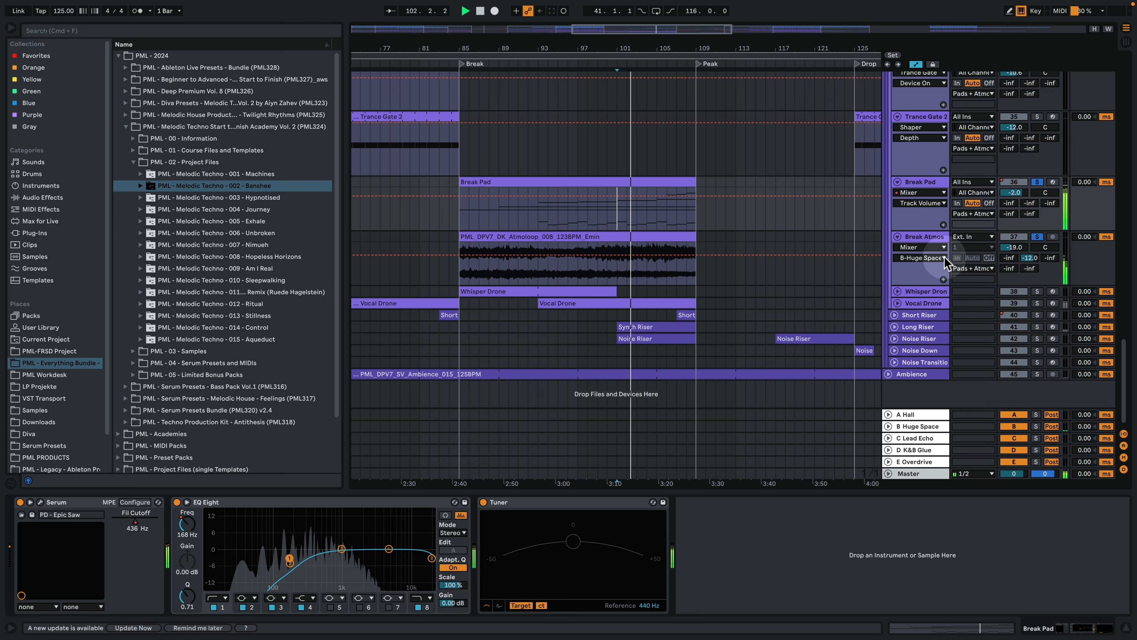
Step: Unfold and solo the Whisper Drone track, and play it from the clip's start and from bar 93
{"action": "left_click", "coordinate": [897, 291]}
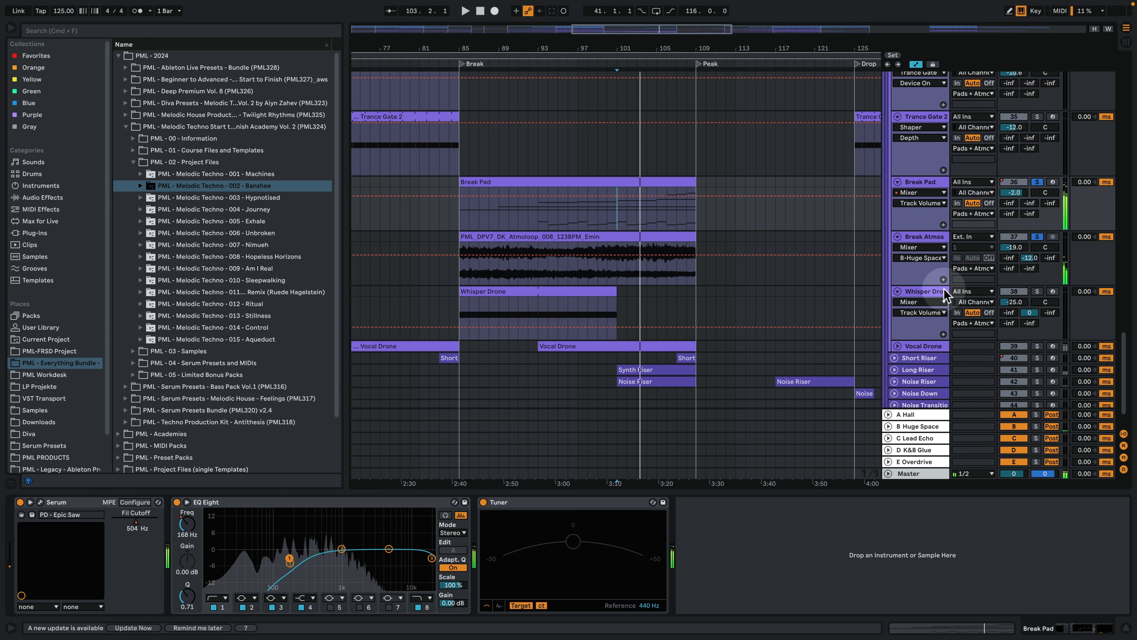
{"action": "left_click", "coordinate": [927, 292]}
{"action": "left_click", "coordinate": [1037, 291]}
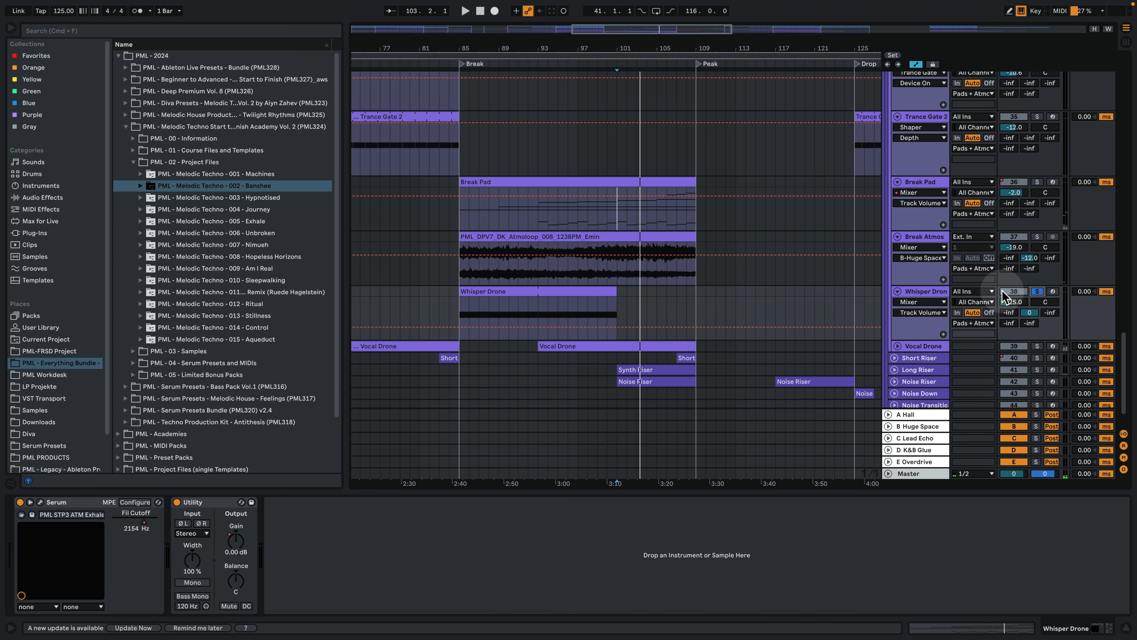
{"action": "left_click", "coordinate": [563, 292]}
{"action": "key", "text": "space"}
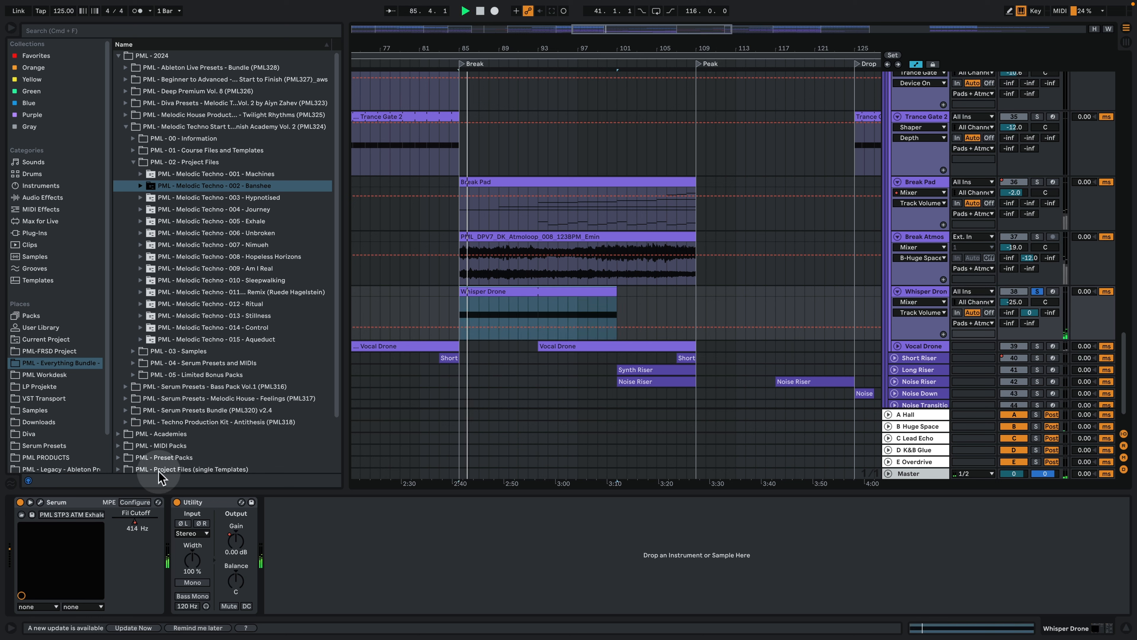
{"action": "key", "text": "space"}
{"action": "left_click", "coordinate": [542, 310]}
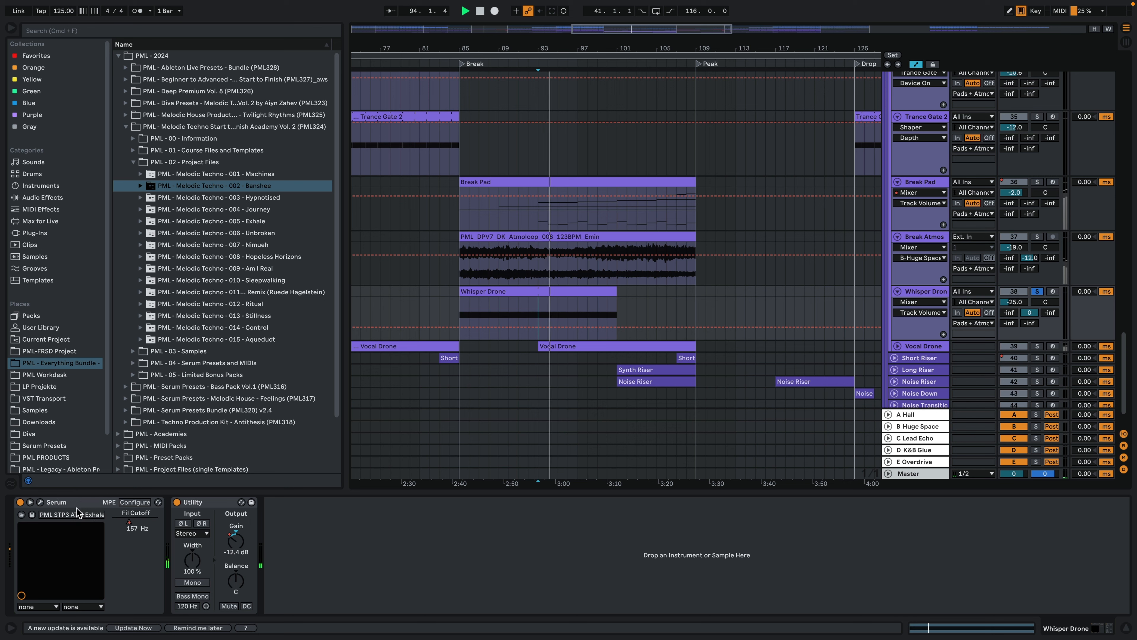
Step: Open the Whisper Drone's Serum window with the PML STP3 ATM Exhaler preset and move it clear of the clips
{"action": "left_click", "coordinate": [40, 502]}
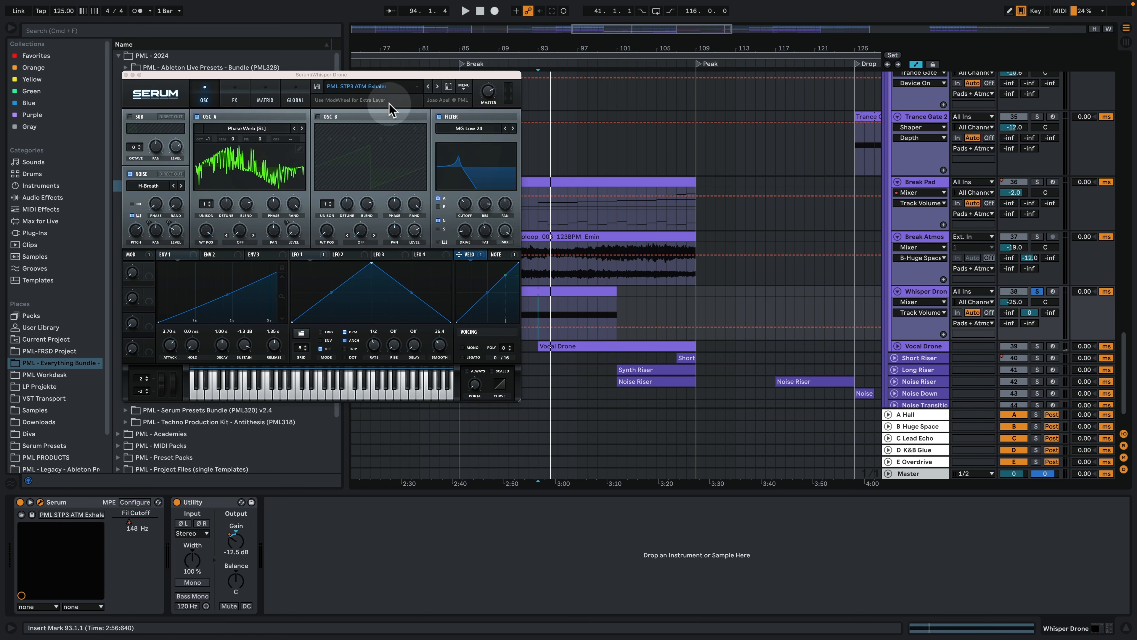
{"action": "left_click_drag", "start_coordinate": [363, 79], "coordinate": [275, 50]}
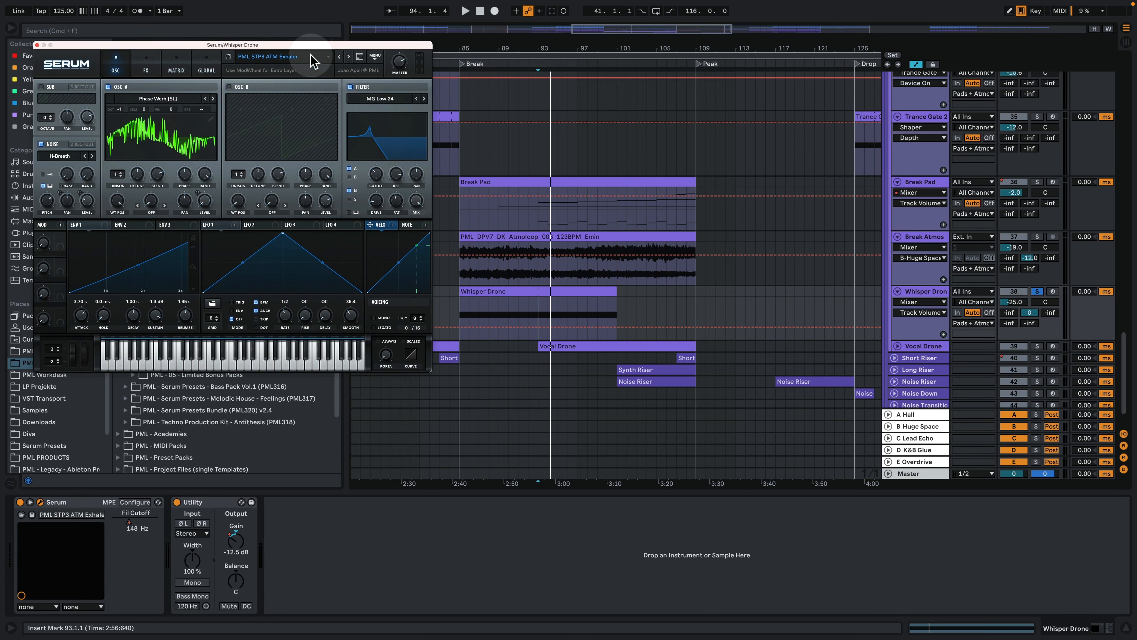
Step: Try the Whisper Drone's track volume at -4.9 dB, restore it to -25.0 dB and play the drone again
{"action": "left_click_drag", "start_coordinate": [1014, 301], "coordinate": [1014, 289]}
{"action": "key", "text": "space"}
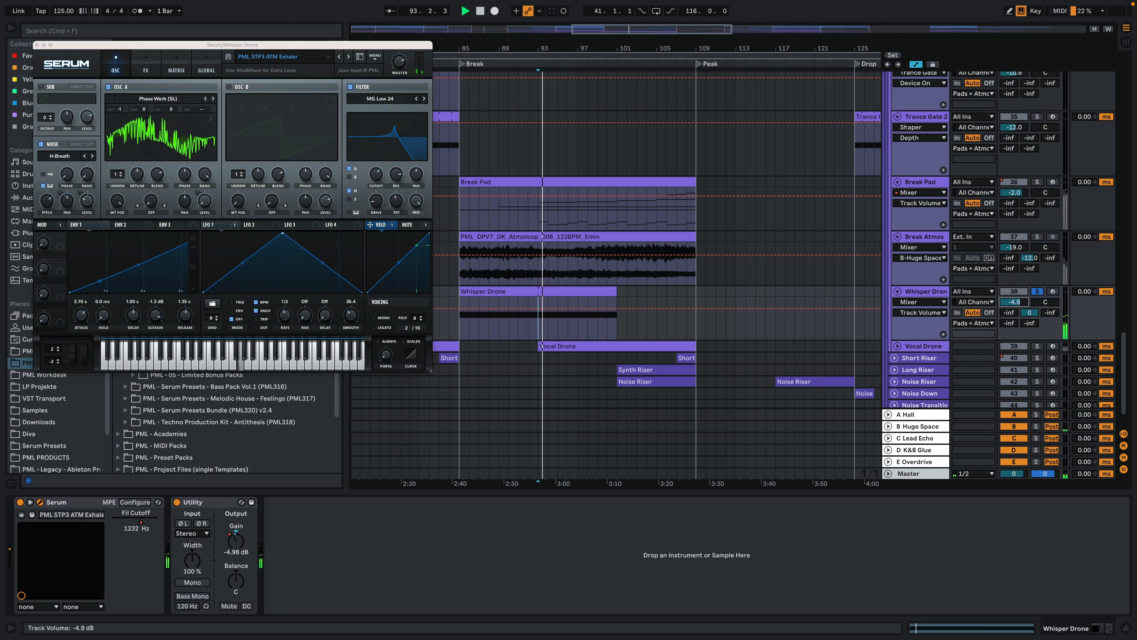
{"action": "left_click", "coordinate": [1015, 299]}
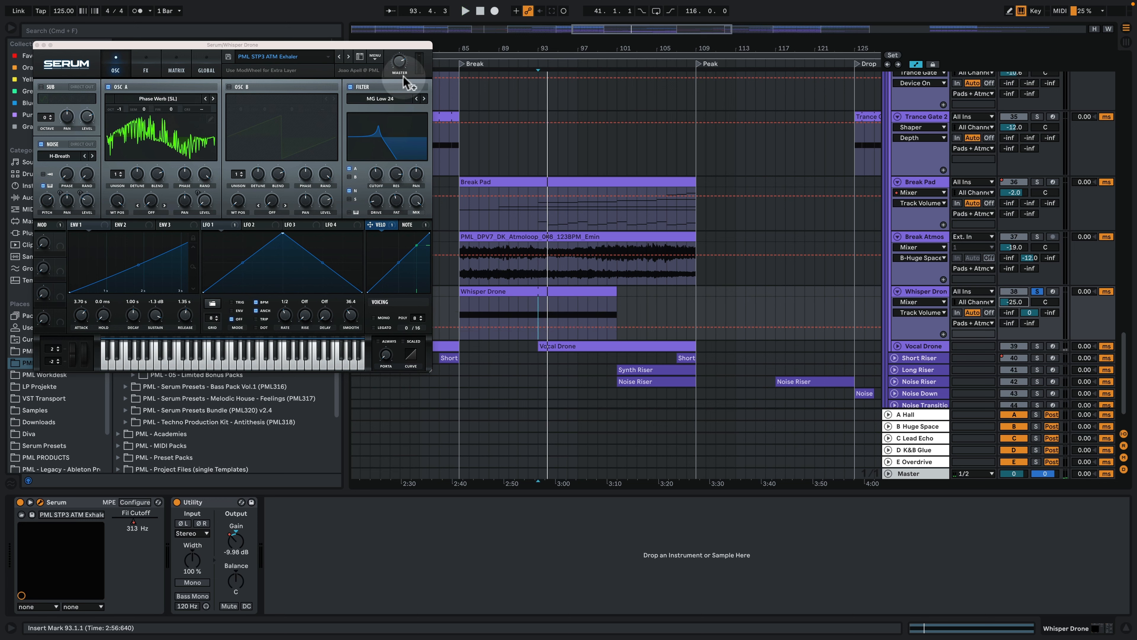
{"action": "left_click", "coordinate": [374, 144]}
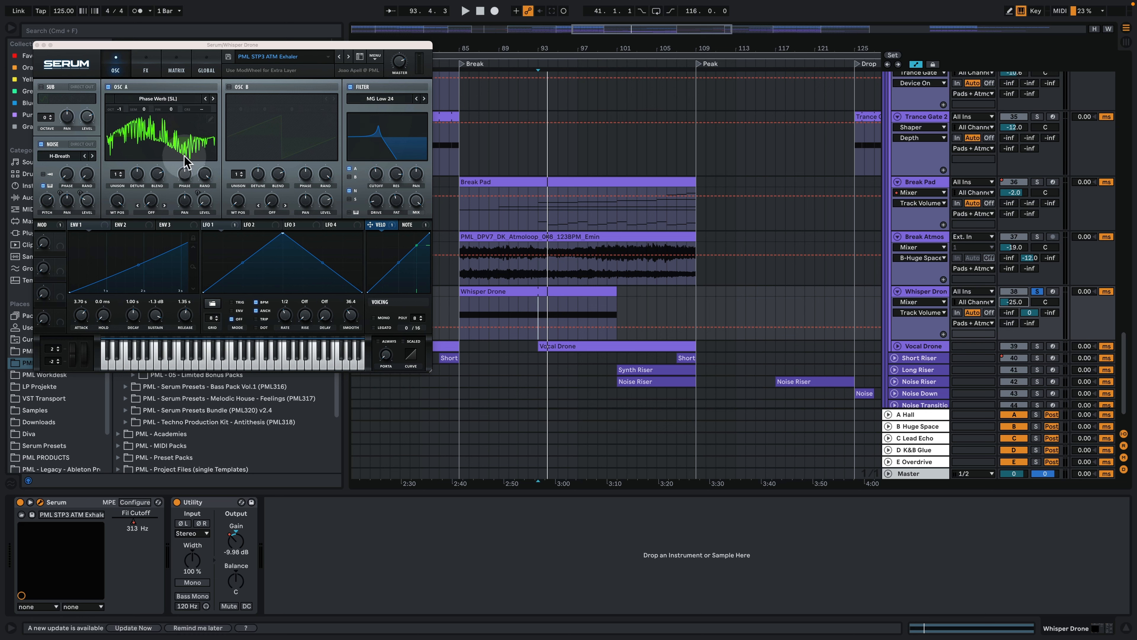
{"action": "key", "text": "space"}
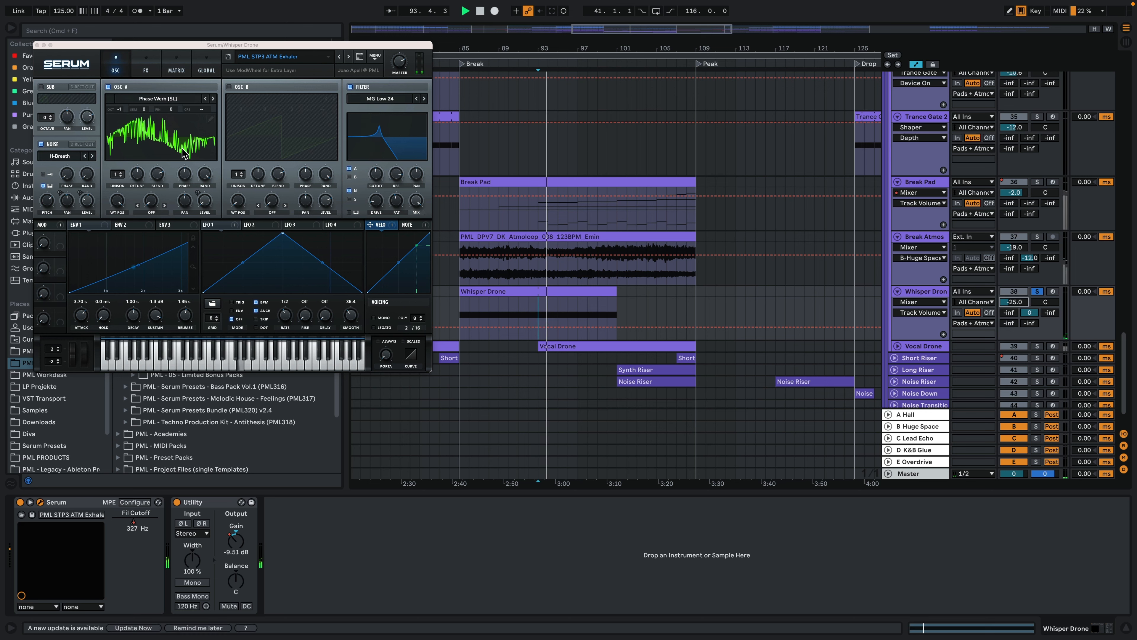
Step: Unfold and solo the Vocal Drone track, and play it in the break
{"action": "left_click", "coordinate": [898, 346]}
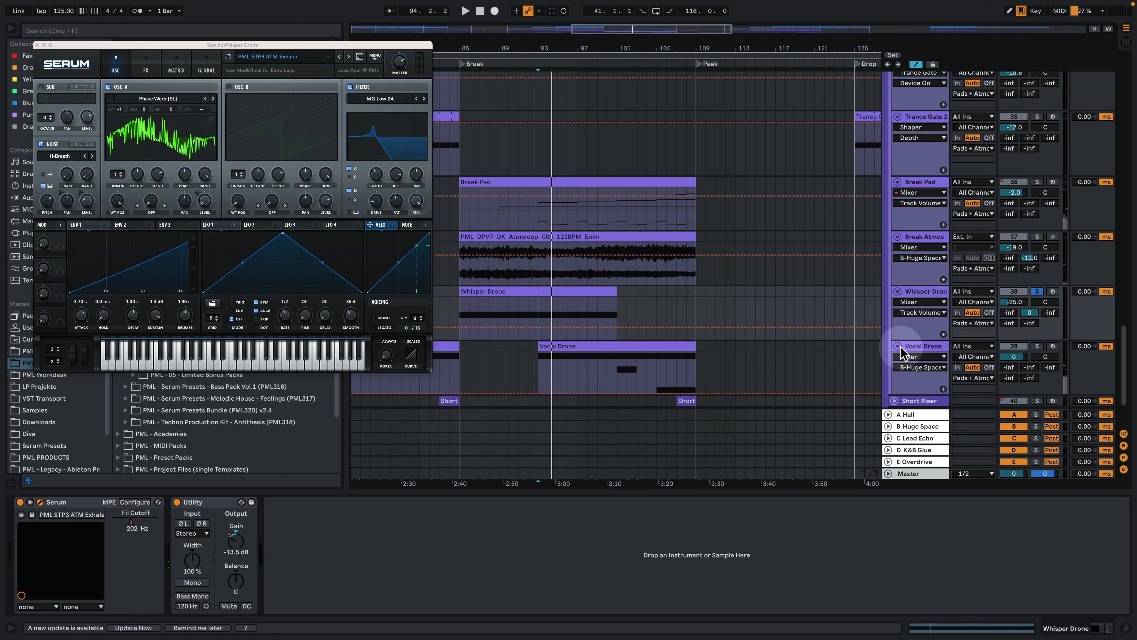
{"action": "left_click", "coordinate": [917, 349]}
{"action": "left_click", "coordinate": [1037, 346]}
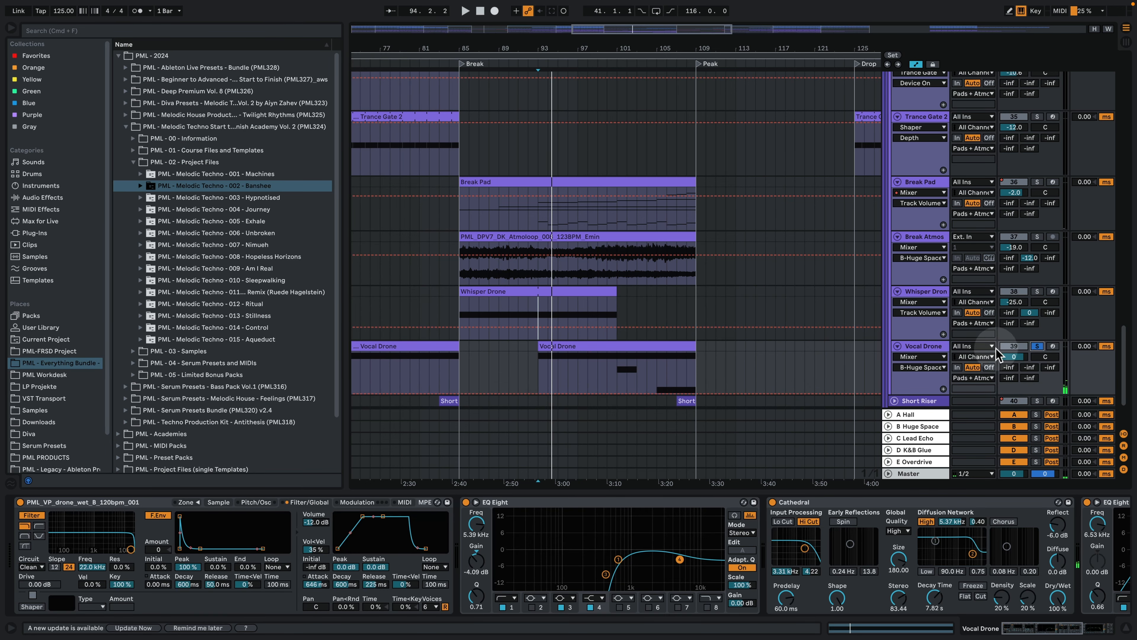
{"action": "key", "text": "space"}
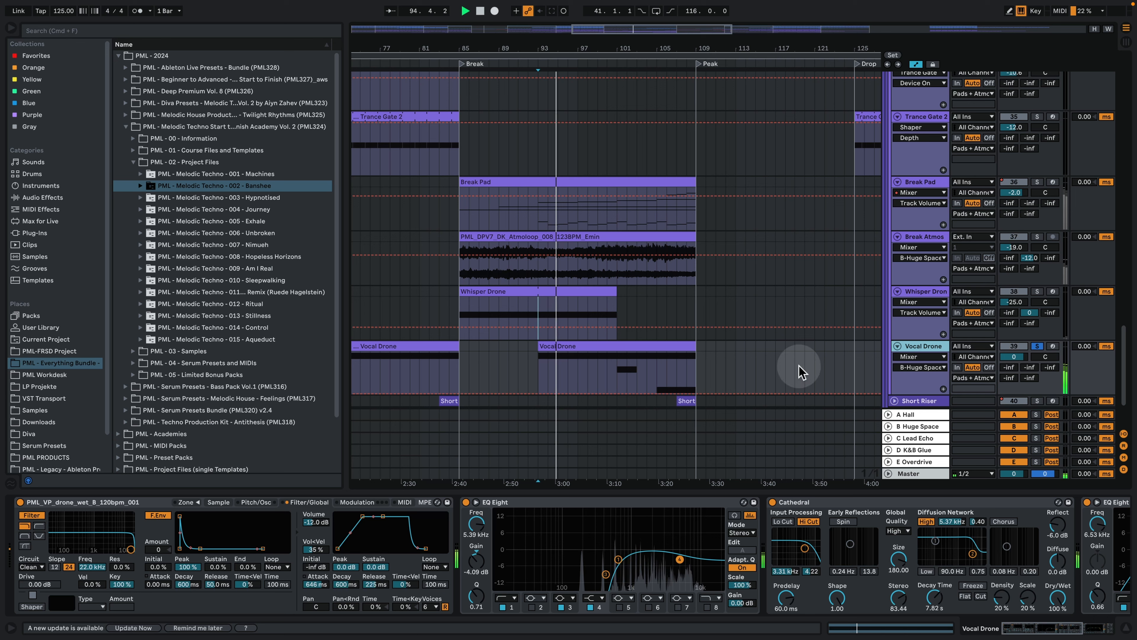
Step: Stop playback and inspect the sample settings of the Vocal Drone's PML_VP_drone_wet_8_120bpm_001 instrument
{"action": "key", "text": "space"}
{"action": "left_click", "coordinate": [219, 502]}
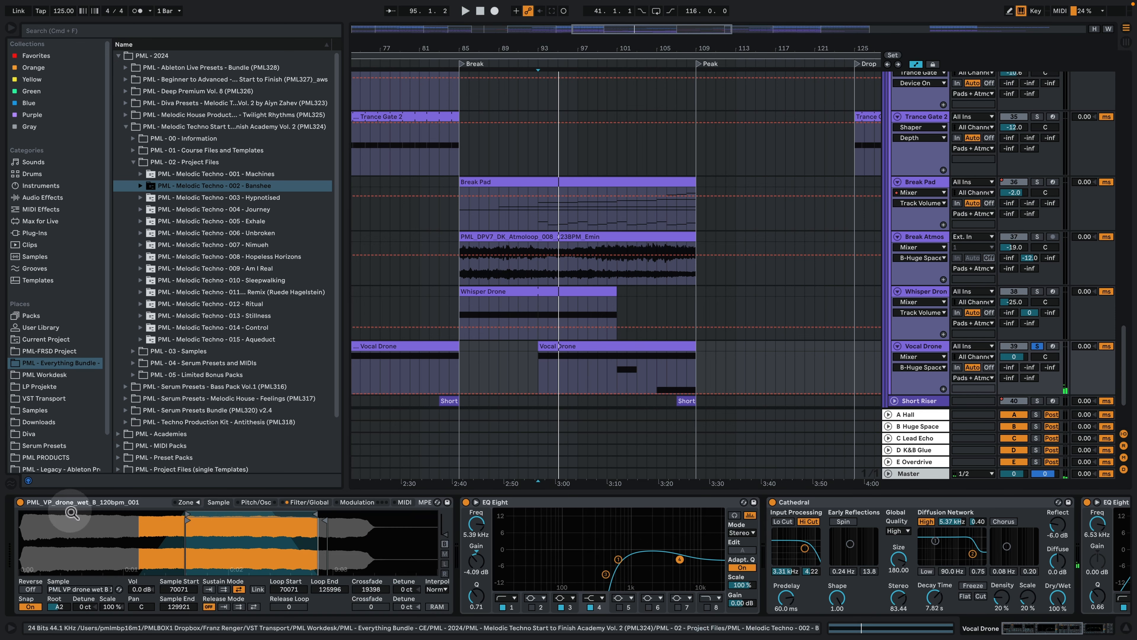
{"action": "left_click", "coordinate": [75, 501]}
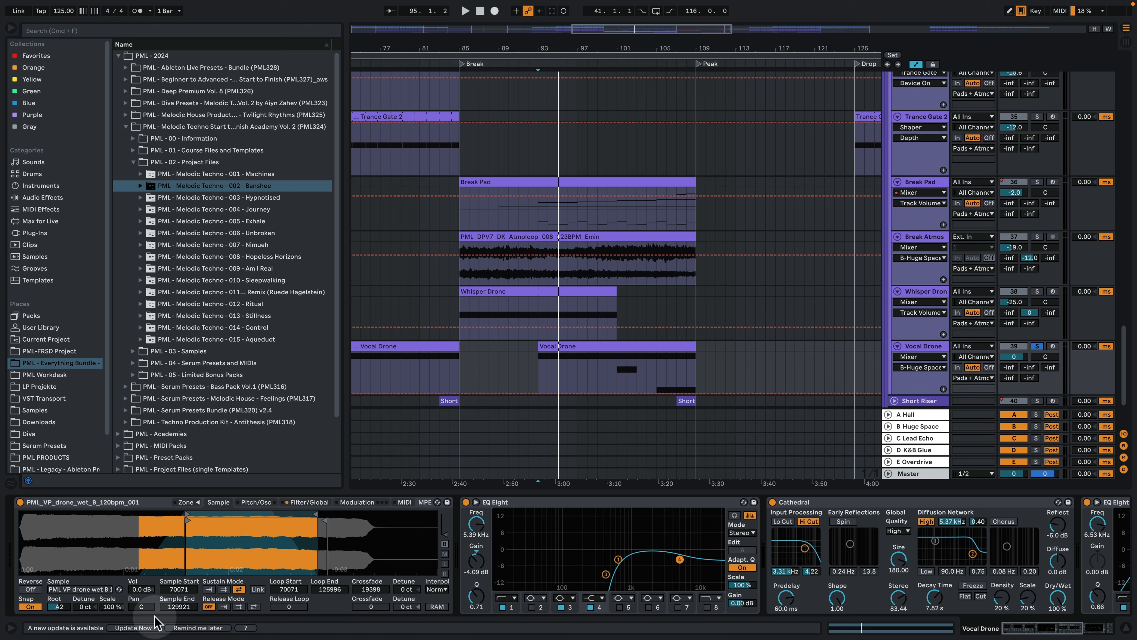
Step: Replay the soloed Vocal Drone from bar 93 in the break
{"action": "key", "text": "space"}
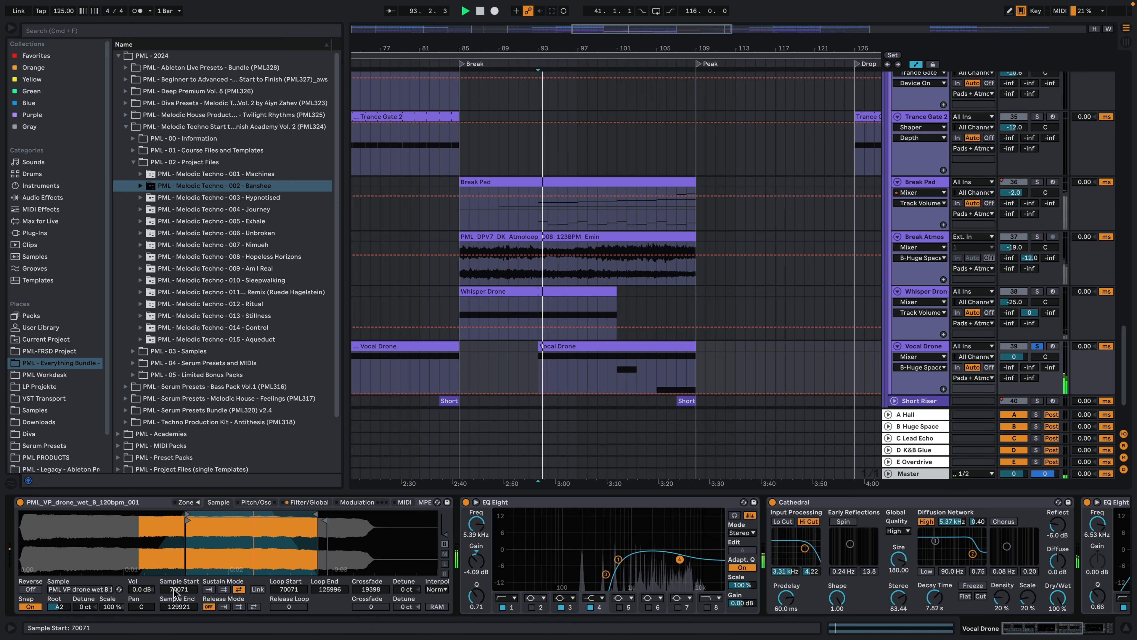
{"action": "key", "text": "space"}
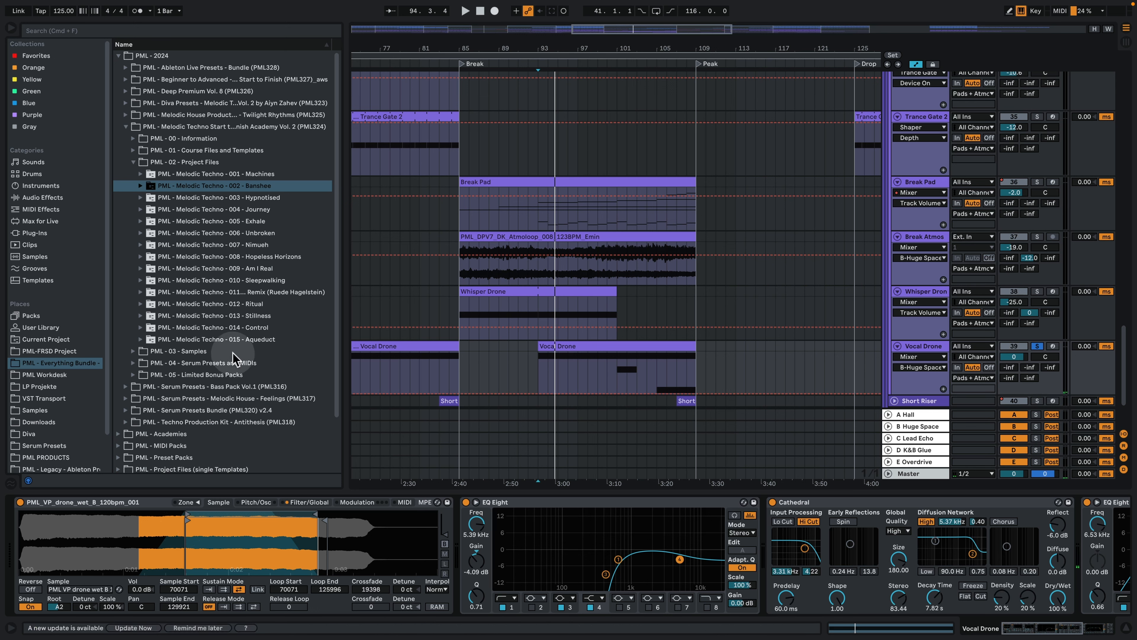
{"action": "key", "text": "space"}
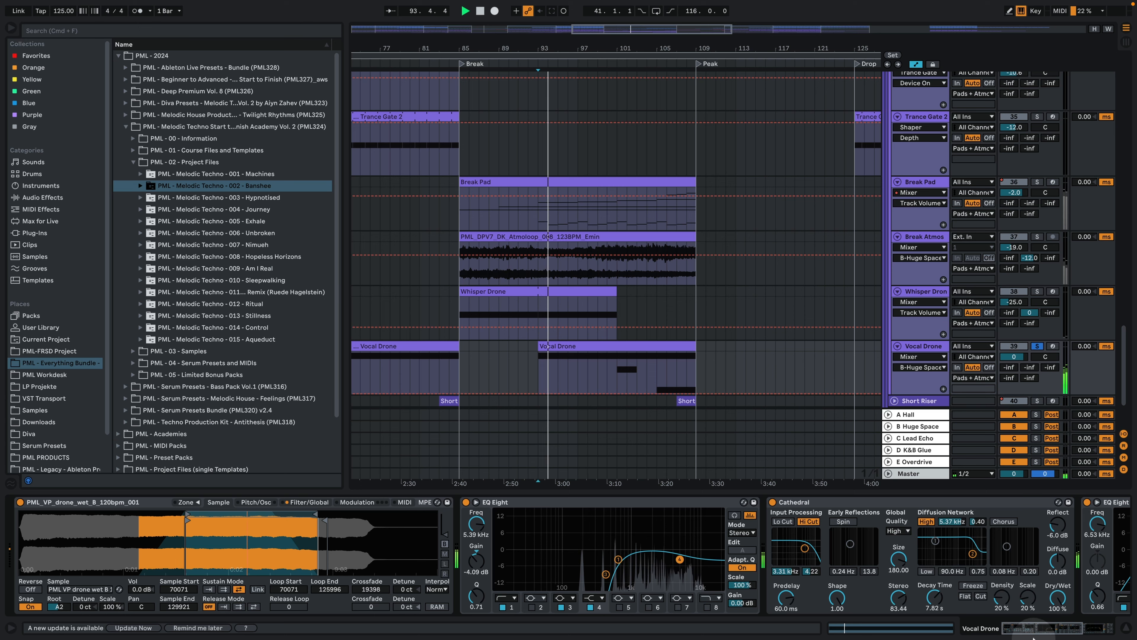
Step: Inspect the Vocal Drone's effects chain from EQ Eight and Cathedral through to Utility, and hide the device view
{"action": "left_click", "coordinate": [1047, 633]}
{"action": "key", "text": "space"}
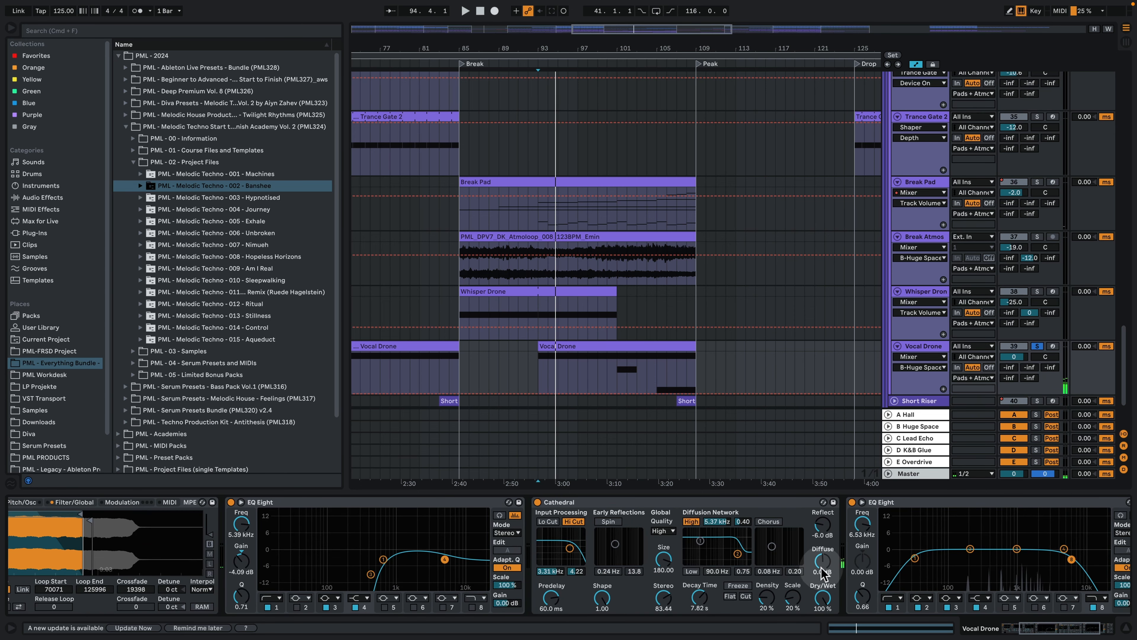
{"action": "left_click", "coordinate": [1055, 630]}
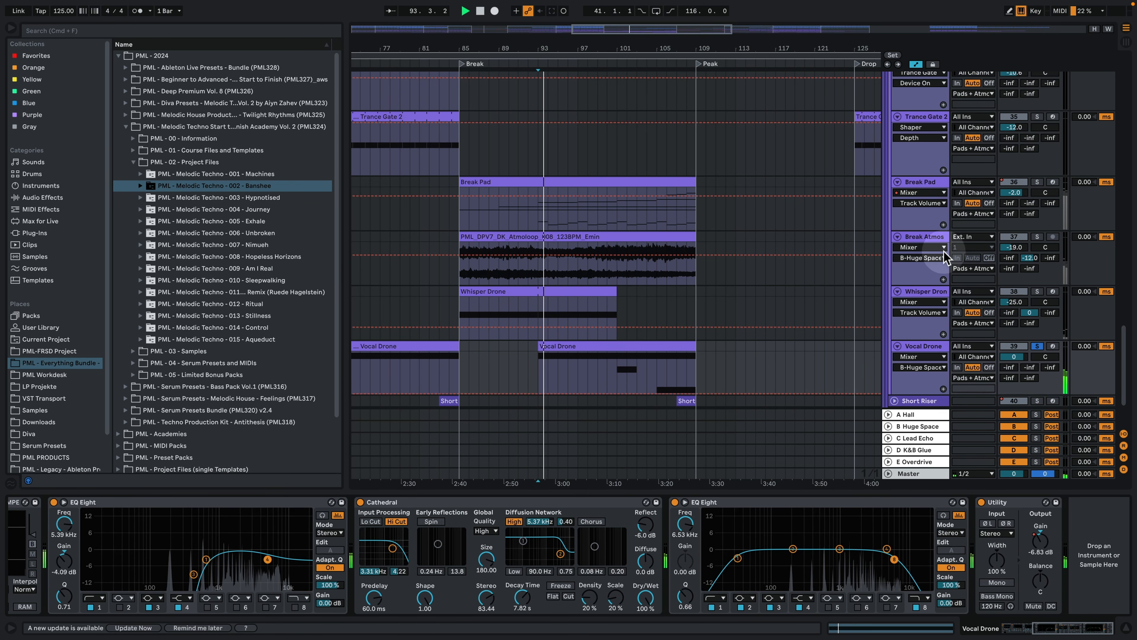
{"action": "left_click", "coordinate": [1125, 628]}
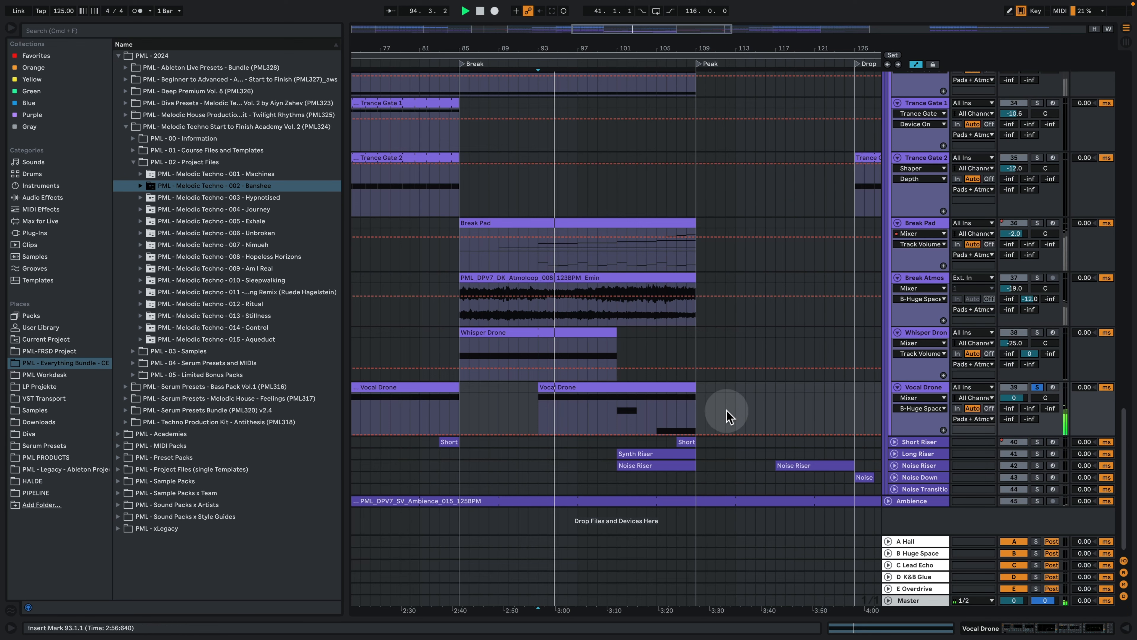
Step: Unsolo the Vocal Drone and play the break from bar 93 with all tracks together
{"action": "key", "text": "space"}
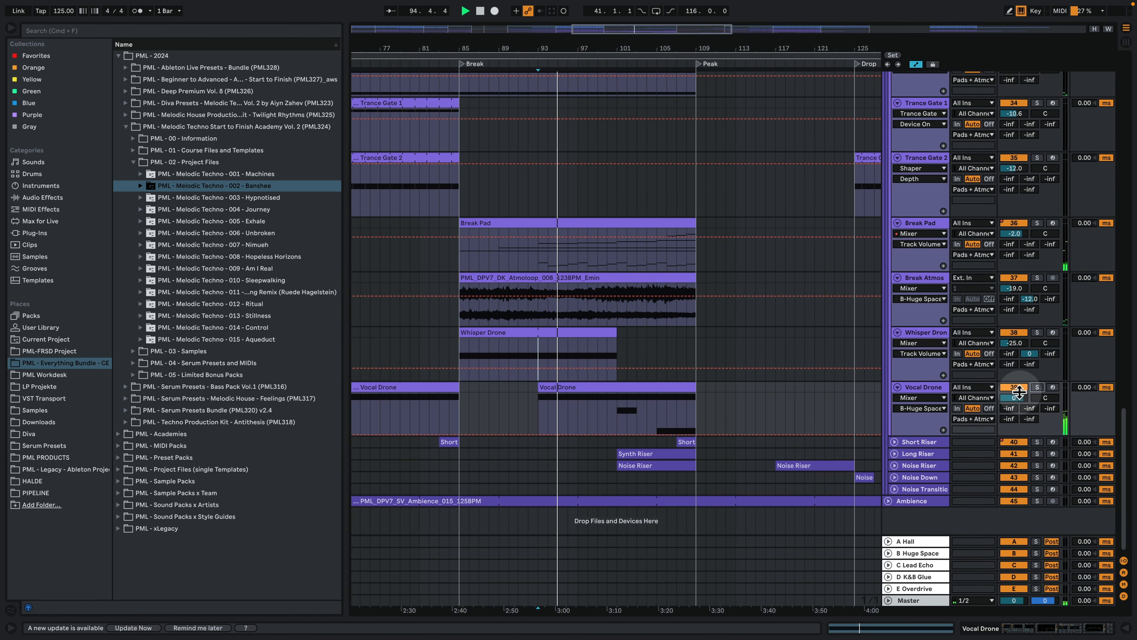
{"action": "key", "text": "space"}
{"action": "left_click_drag", "start_coordinate": [631, 48], "coordinate": [576, 39]}
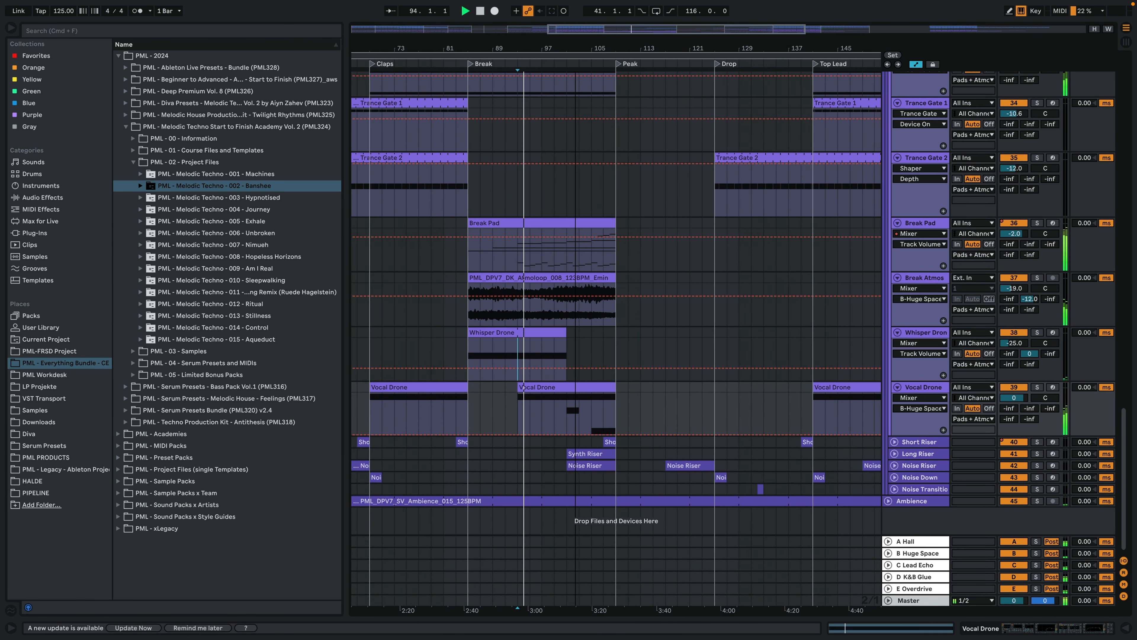
Step: Examine the notes of the Main lead's Melody clip at bar 93, and return to the full arrangement with the devices hidden
{"action": "scroll", "coordinate": [606, 244], "scroll_direction": "up", "scroll_amount": 5}
{"action": "scroll", "coordinate": [602, 255], "scroll_direction": "up", "scroll_amount": 10}
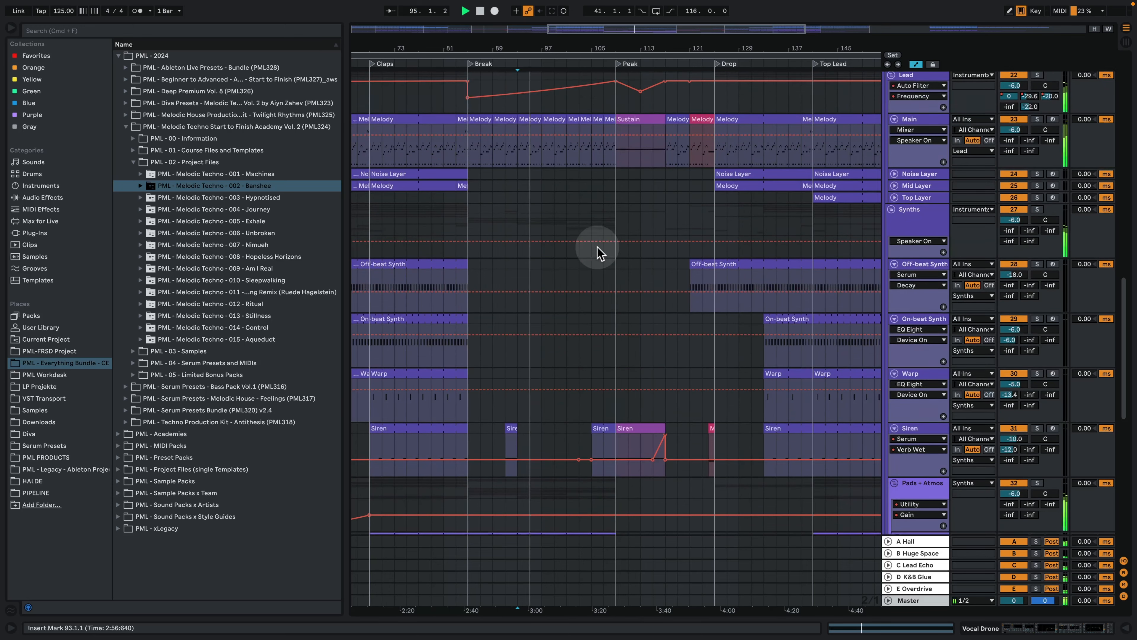
{"action": "double_click", "coordinate": [532, 169]}
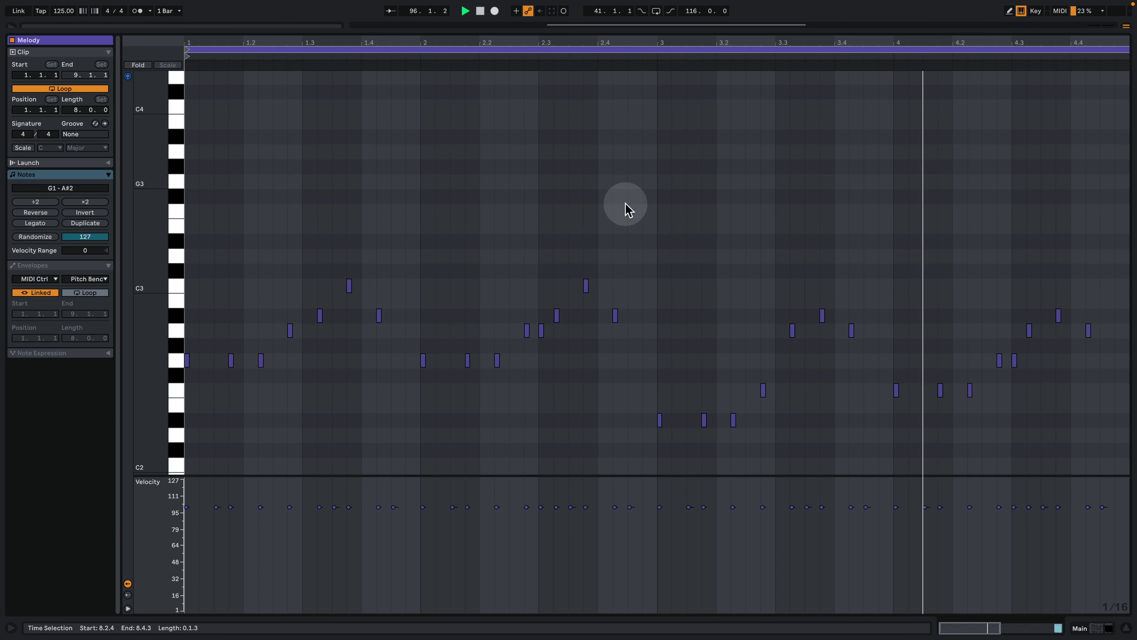
{"action": "scroll", "coordinate": [738, 296], "scroll_direction": "down", "scroll_amount": 3}
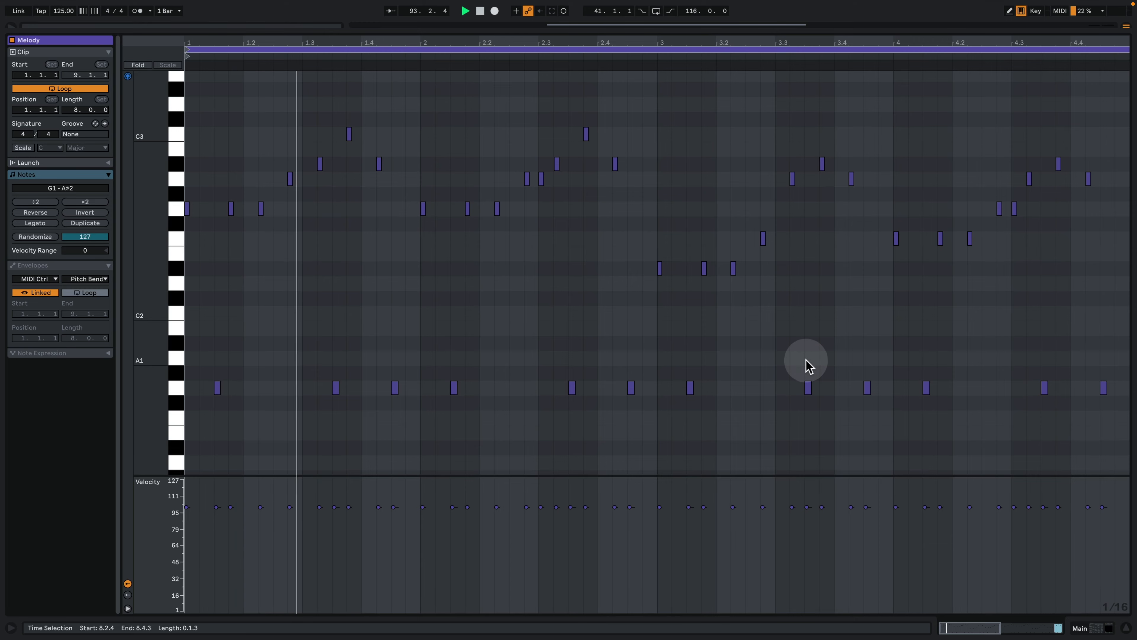
{"action": "left_click", "coordinate": [1104, 627]}
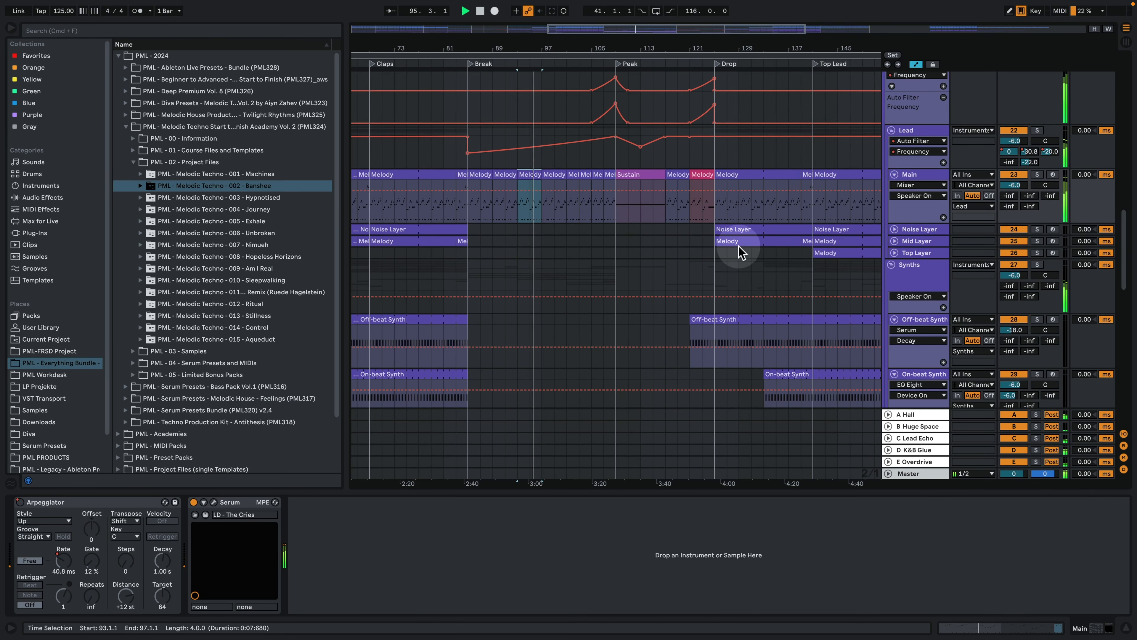
{"action": "left_click", "coordinate": [1126, 628]}
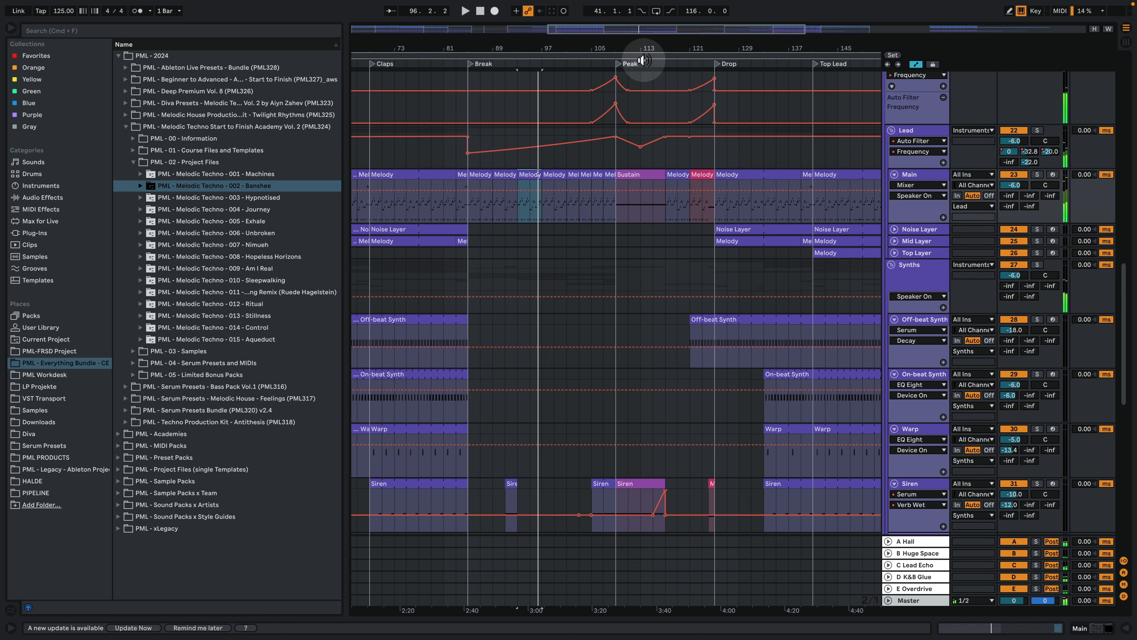
Step: Copy the Main track's Melody clip from the Drop and the Noise Layer clip from the Top Lead section to bar 193
{"action": "left_click_drag", "start_coordinate": [644, 44], "coordinate": [554, 44]}
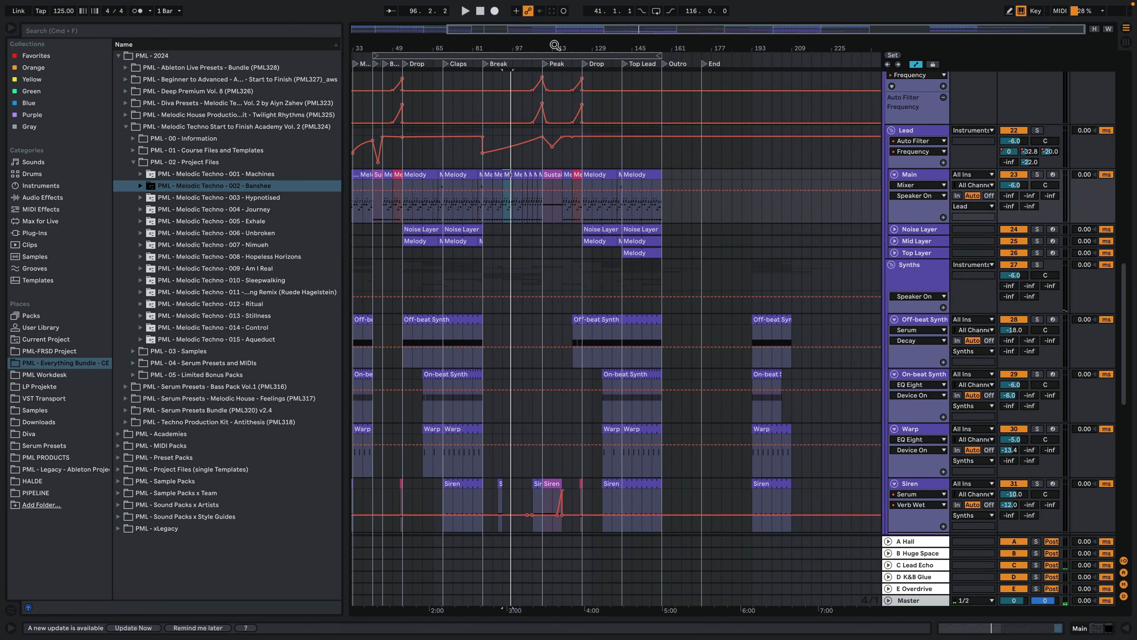
{"action": "left_click", "coordinate": [592, 173]}
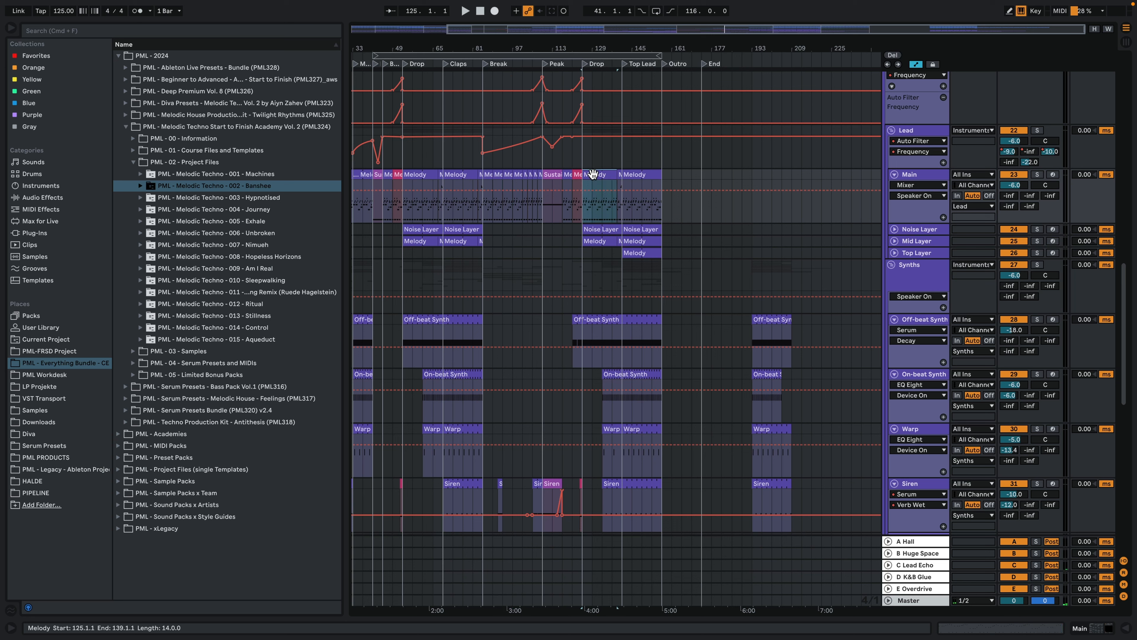
{"action": "left_click_drag", "start_coordinate": [592, 174], "coordinate": [762, 174]}
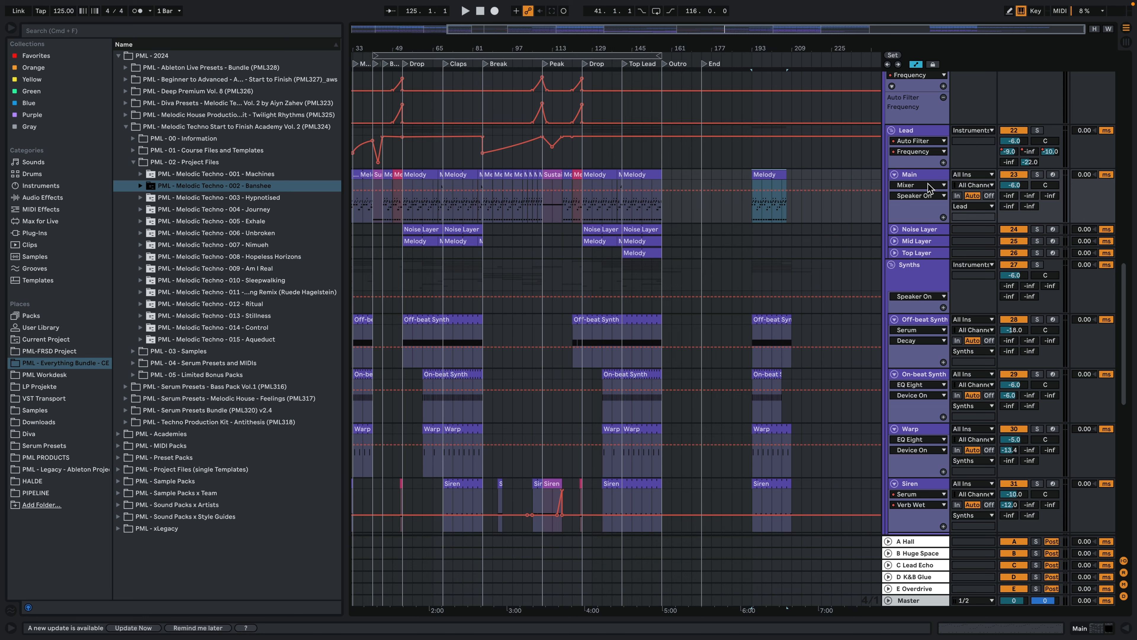
{"action": "left_click", "coordinate": [894, 229]}
{"action": "left_click_drag", "start_coordinate": [637, 229], "coordinate": [771, 232]}
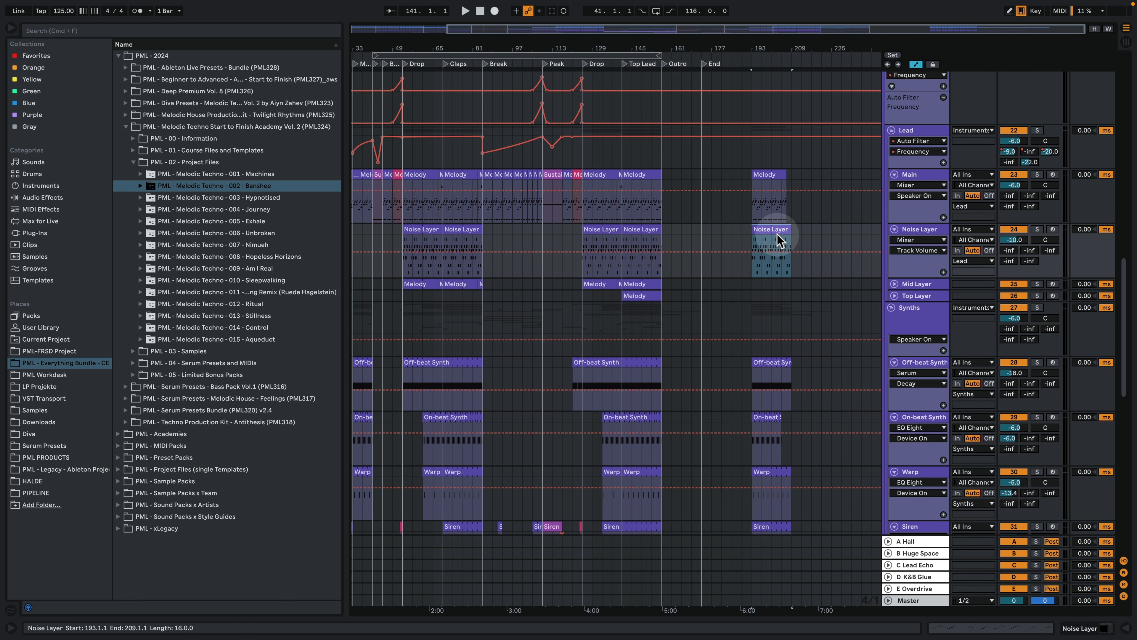
Step: Solo the Main track, show its devices and play the copied Melody clip from bar 193
{"action": "left_click_drag", "start_coordinate": [779, 47], "coordinate": [748, 100]}
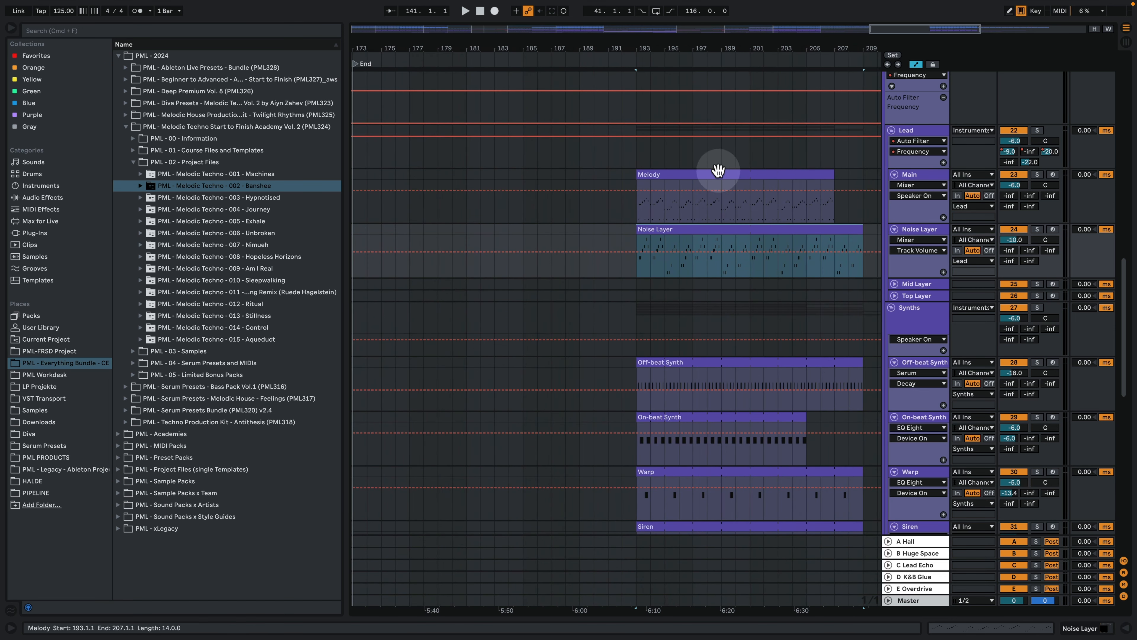
{"action": "left_click", "coordinate": [739, 184]}
{"action": "left_click", "coordinate": [1037, 175]}
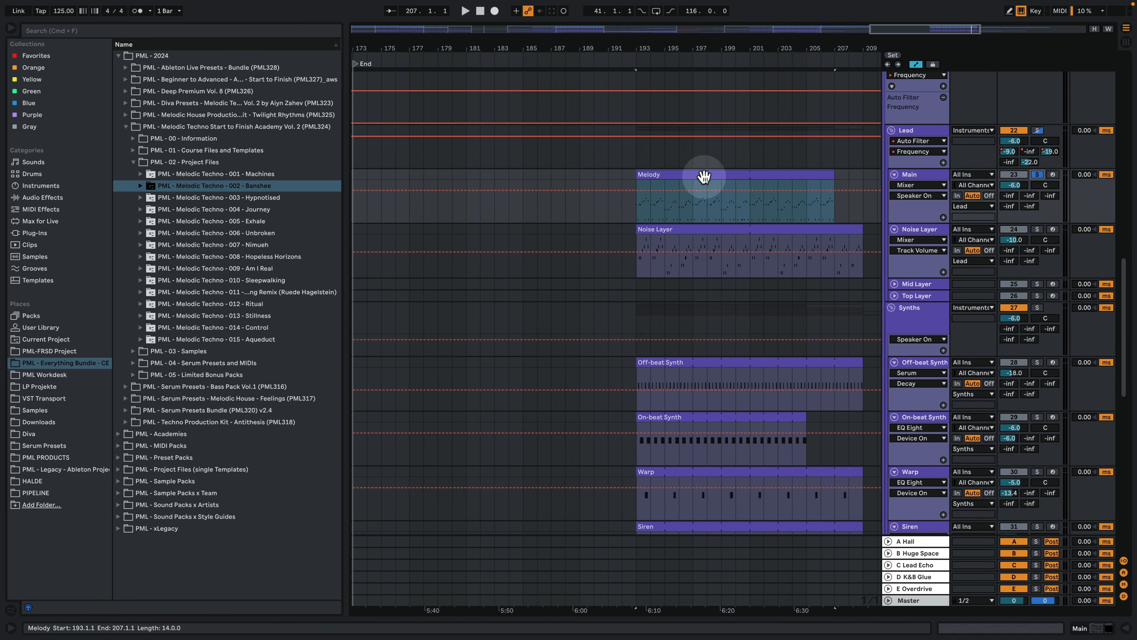
{"action": "double_click", "coordinate": [910, 177]}
{"action": "key", "text": "space"}
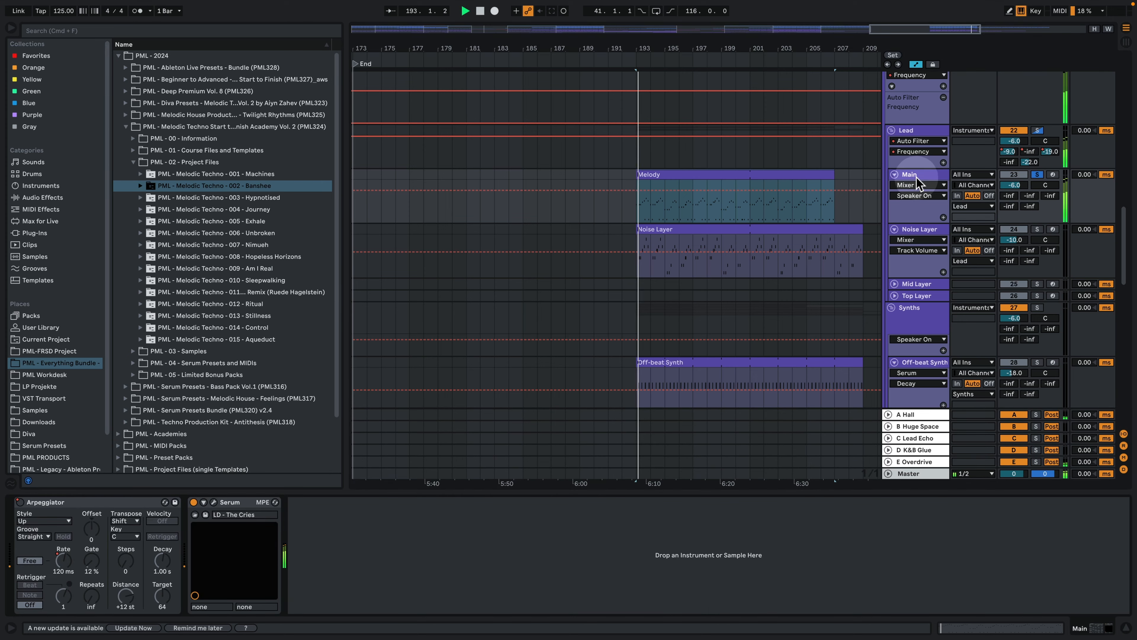
Step: Open the Main track's Serum with the LD - The Cries preset and compare oscillators A and B alone and together
{"action": "left_click", "coordinate": [213, 501]}
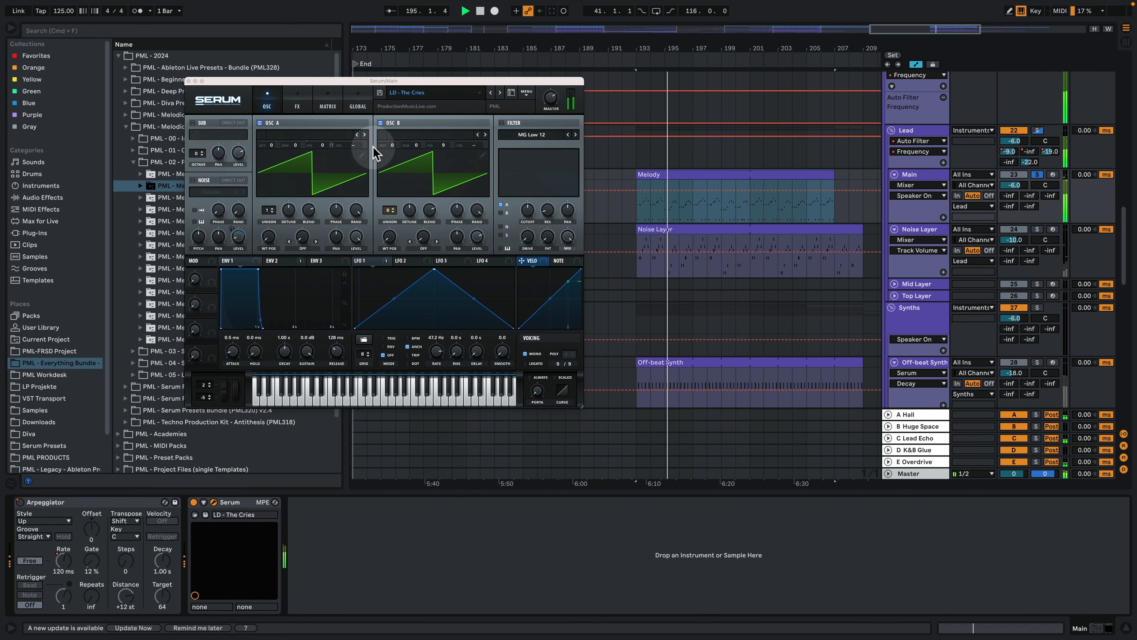
{"action": "left_click", "coordinate": [380, 122]}
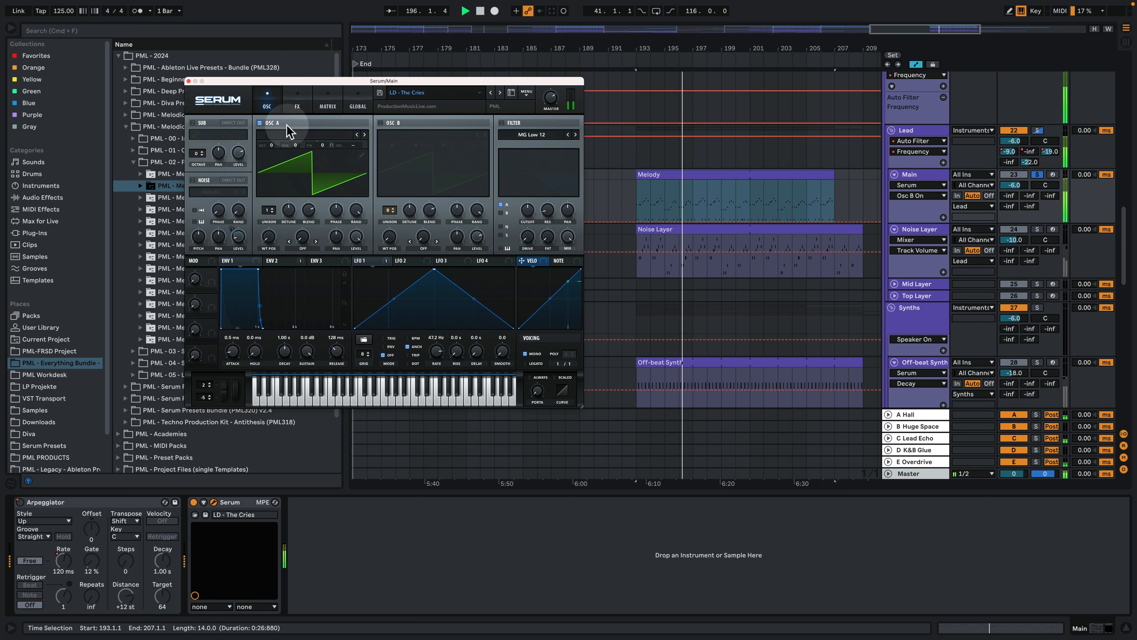
{"action": "left_click", "coordinate": [259, 124]}
{"action": "left_click", "coordinate": [260, 122]}
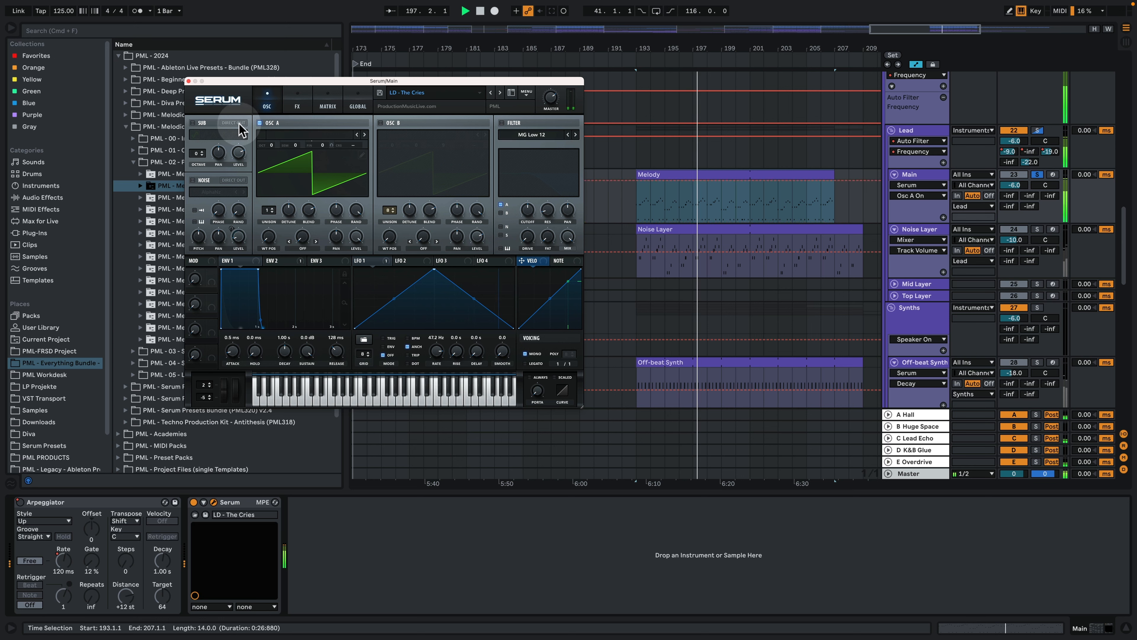
{"action": "left_click", "coordinate": [260, 122]}
{"action": "left_click", "coordinate": [384, 126]}
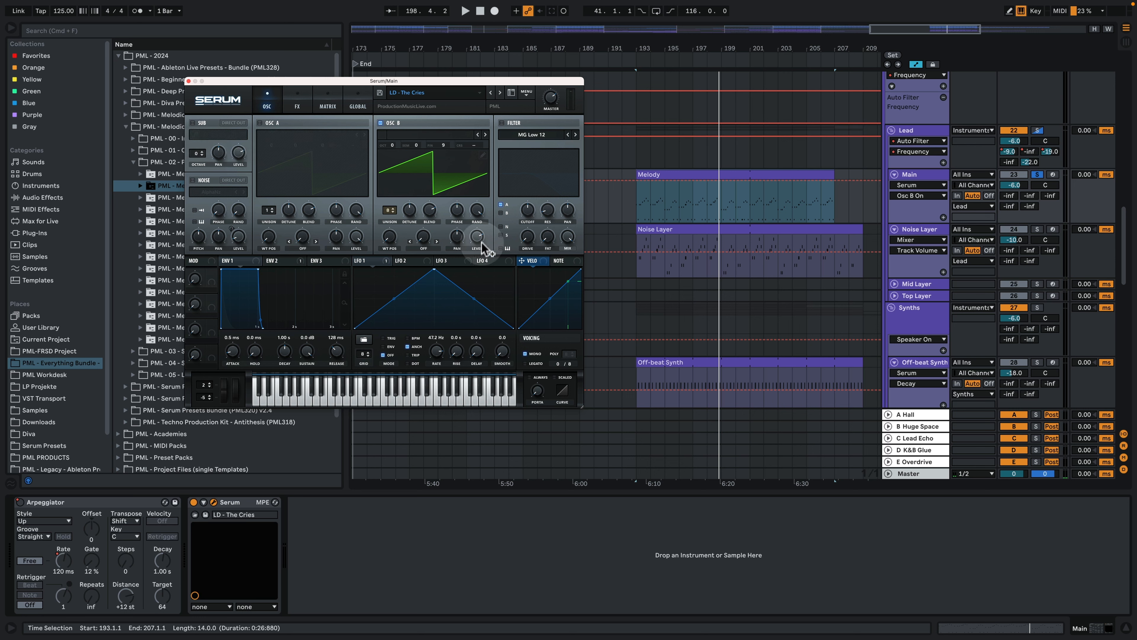
{"action": "left_click", "coordinate": [260, 123]}
{"action": "key", "text": "space"}
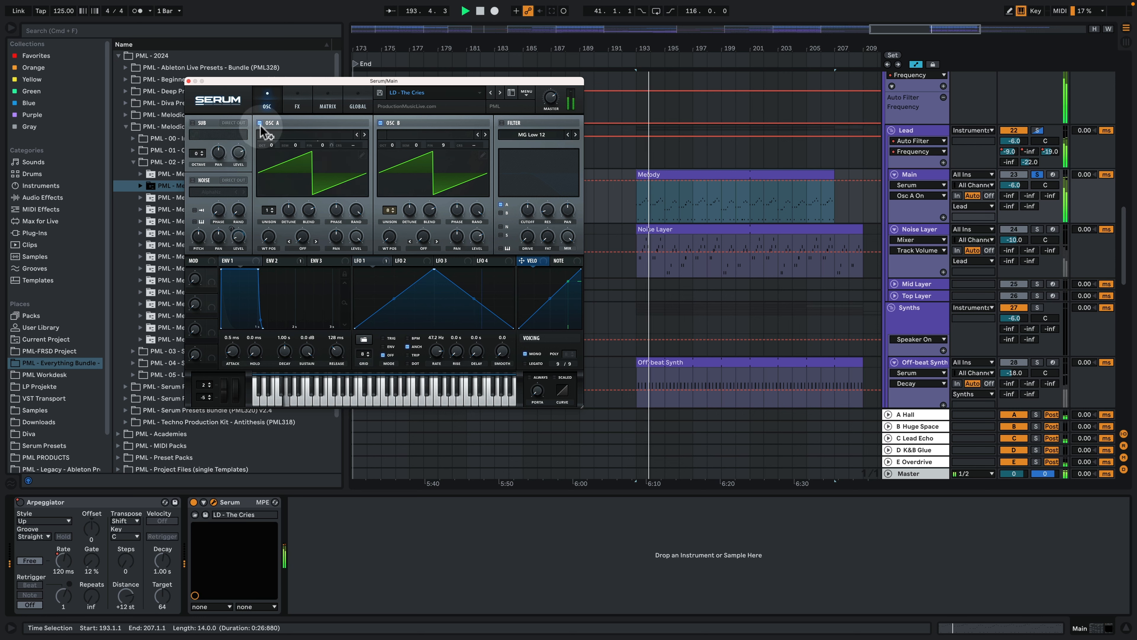
Step: Show Serum's effects and toggle the HardClip distortion off and on while the Main lead plays
{"action": "left_click", "coordinate": [289, 103]}
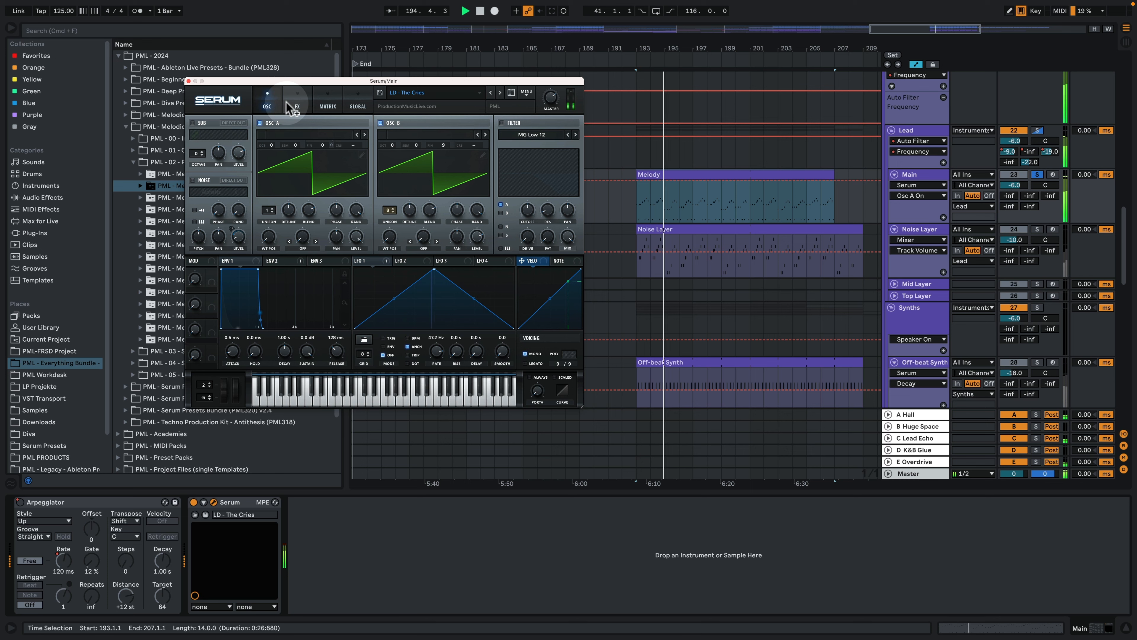
{"action": "left_click", "coordinate": [308, 96]}
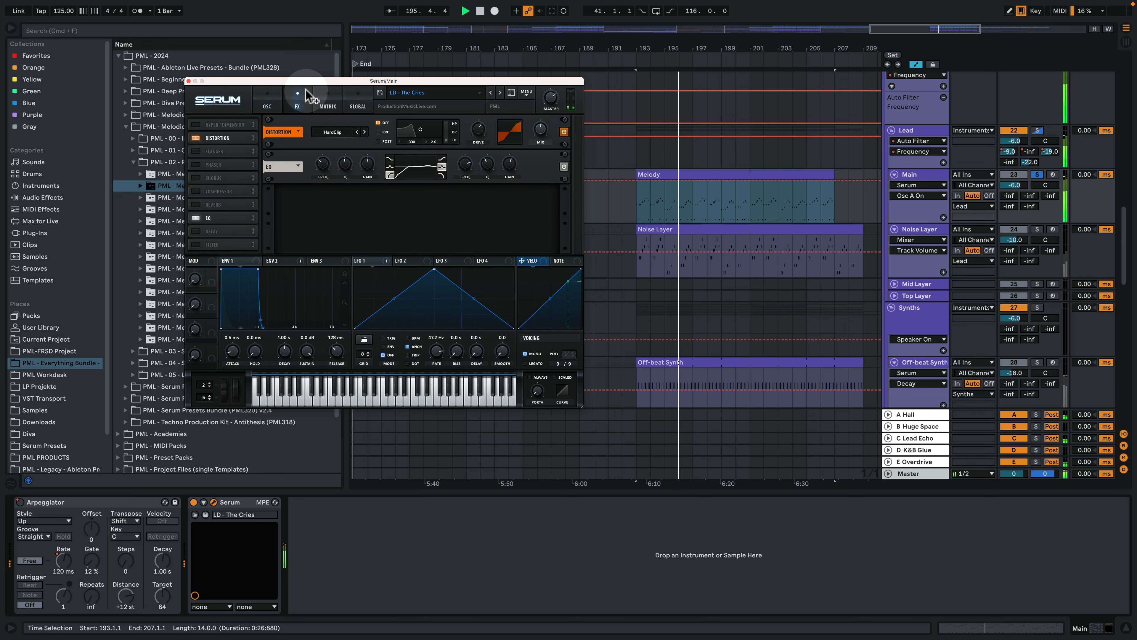
{"action": "left_click", "coordinate": [564, 131]}
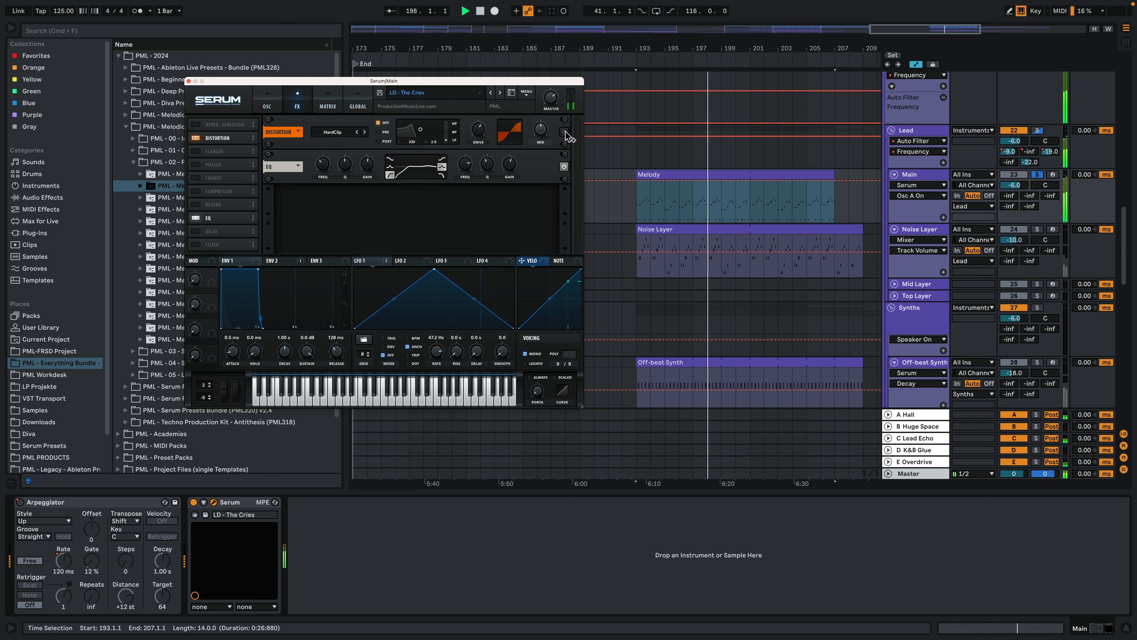
{"action": "left_click", "coordinate": [565, 132]}
{"action": "left_click", "coordinate": [565, 132]}
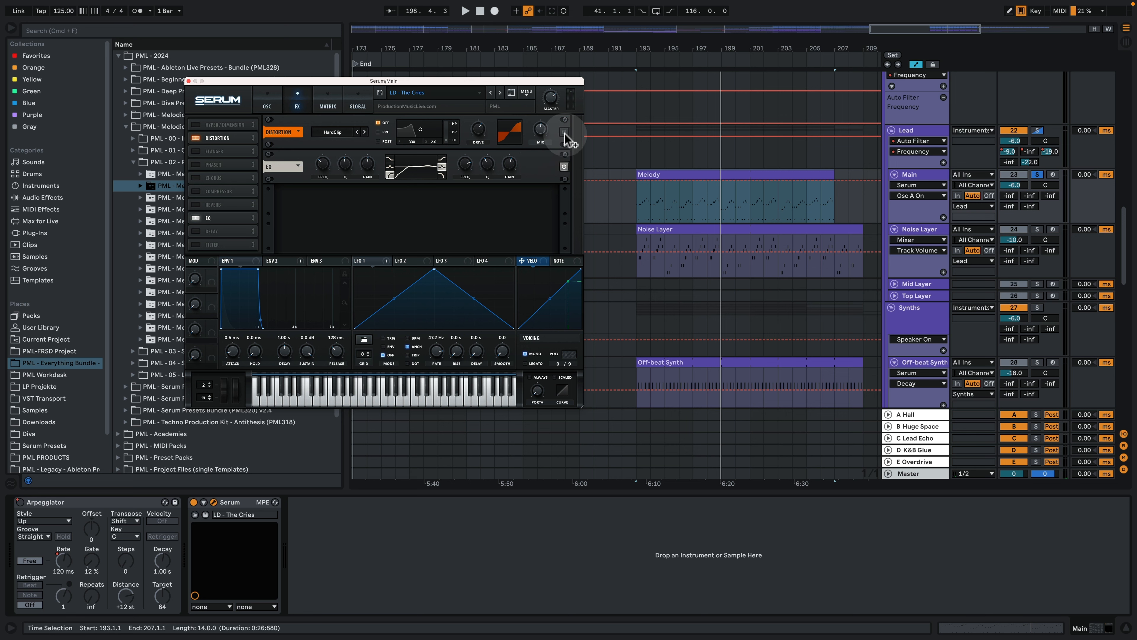
Step: Replay the Main lead with and without the HardClip distortion, leave it enabled, and close Serum from its oscillator page
{"action": "key", "text": "space"}
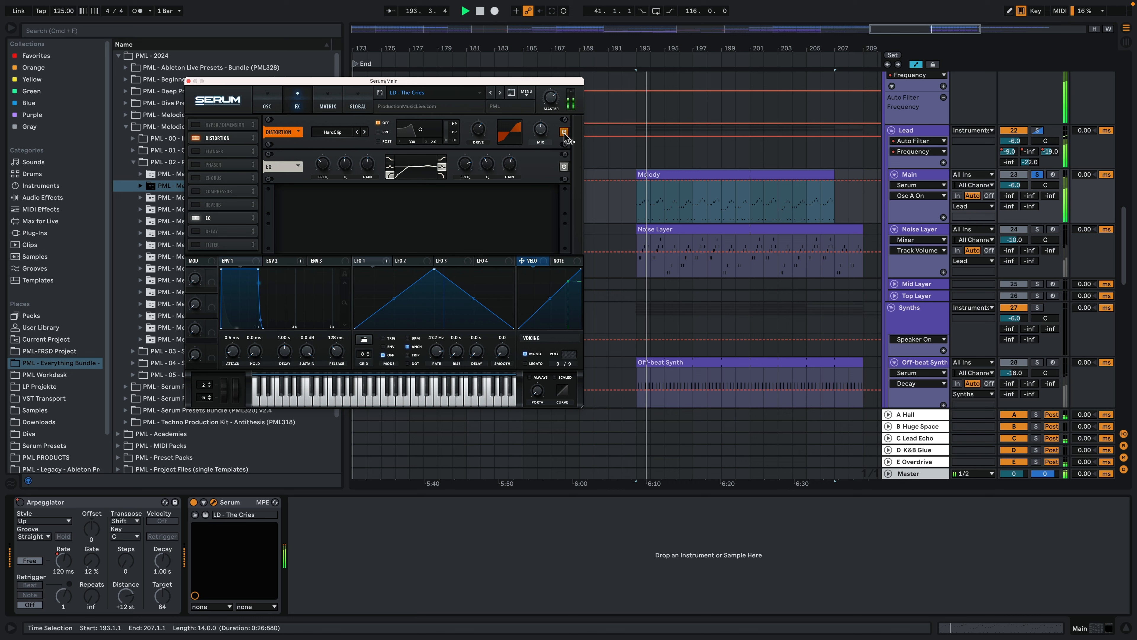
{"action": "left_click", "coordinate": [565, 134]}
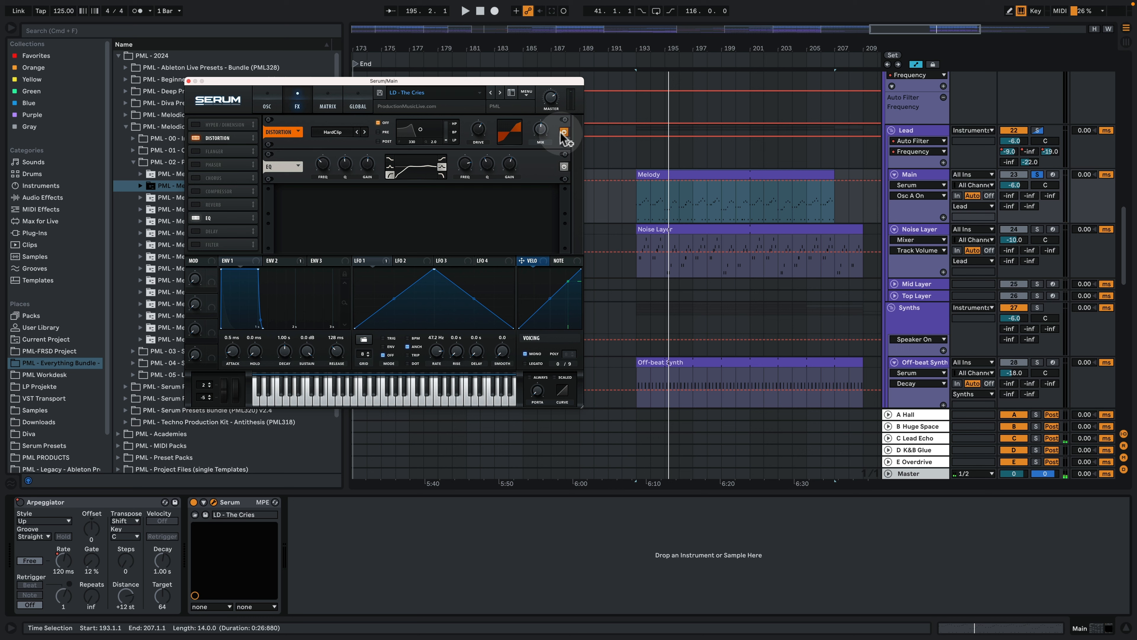
{"action": "key", "text": "space"}
{"action": "left_click", "coordinate": [564, 133]}
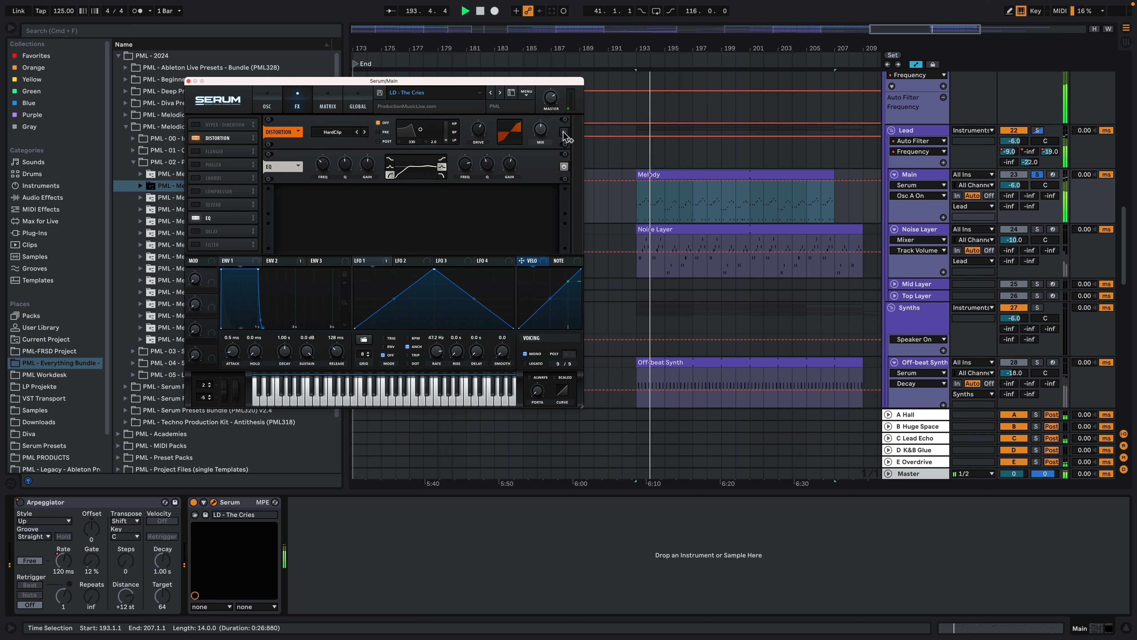
{"action": "left_click", "coordinate": [564, 132]}
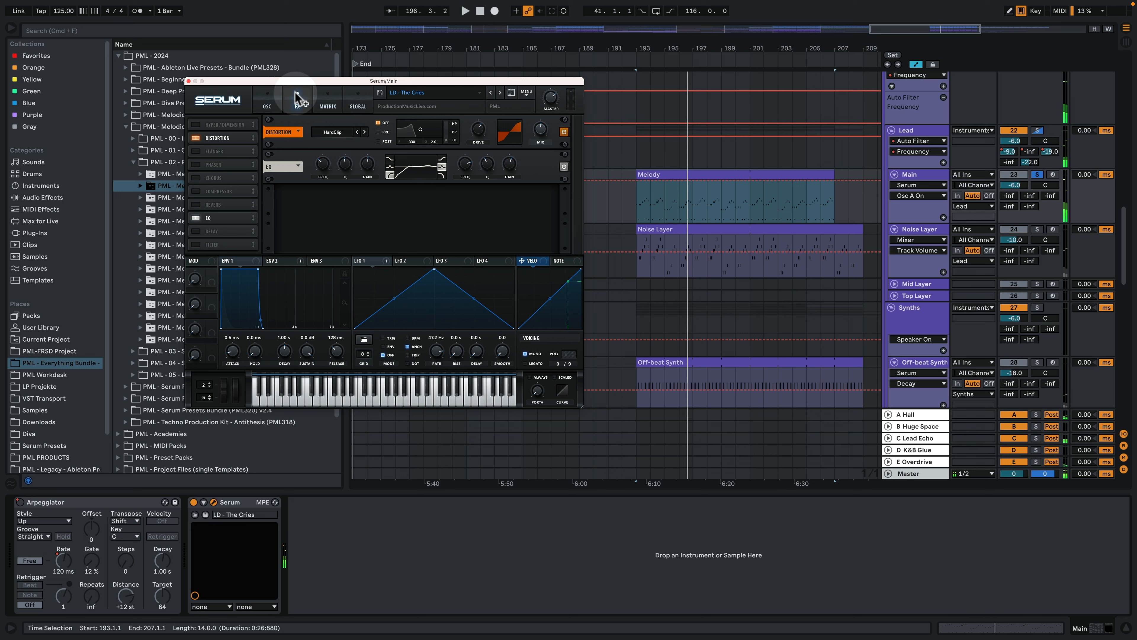
{"action": "left_click", "coordinate": [268, 97]}
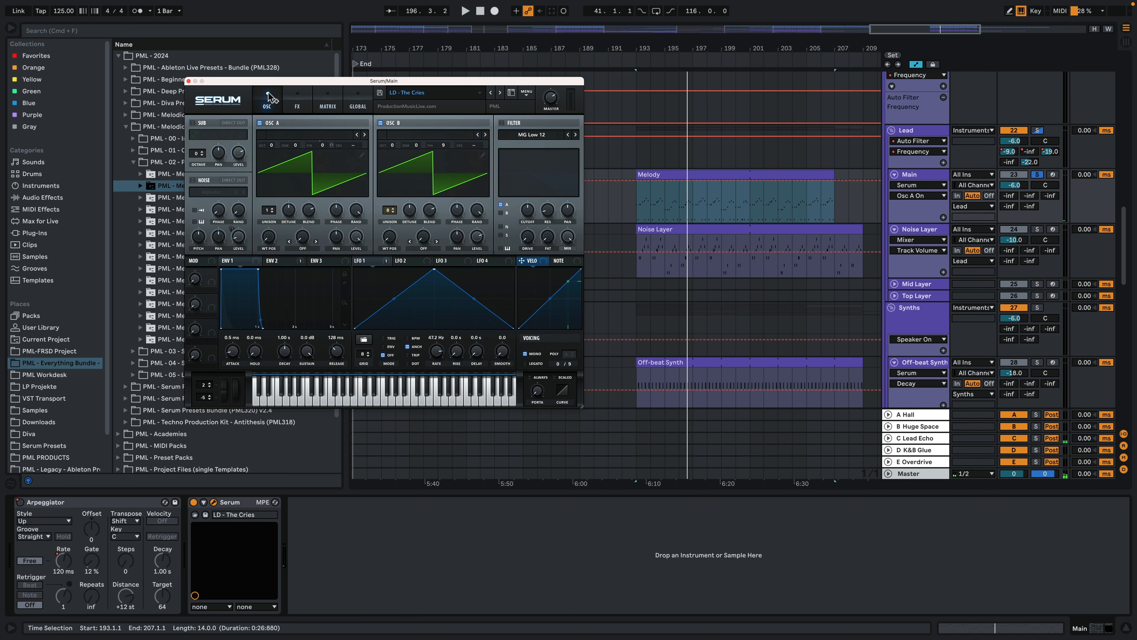
{"action": "left_click", "coordinate": [188, 81]}
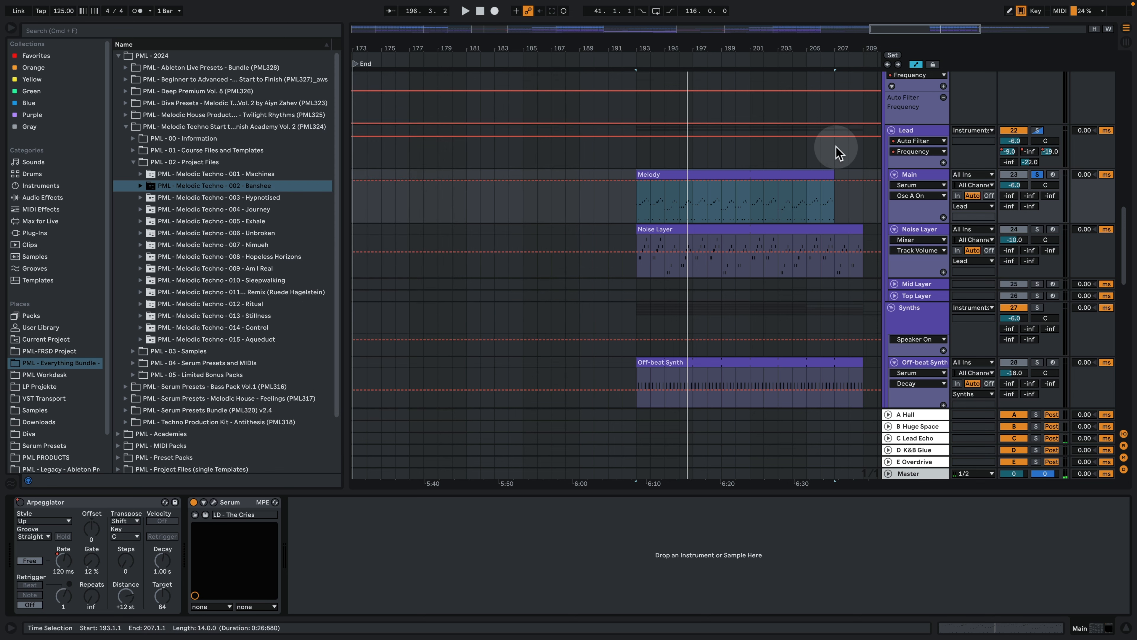
Step: Show the Lead group's Auto Filter, Compressor and EQ Eight and play the lead from bar 193 through them
{"action": "left_click", "coordinate": [918, 131]}
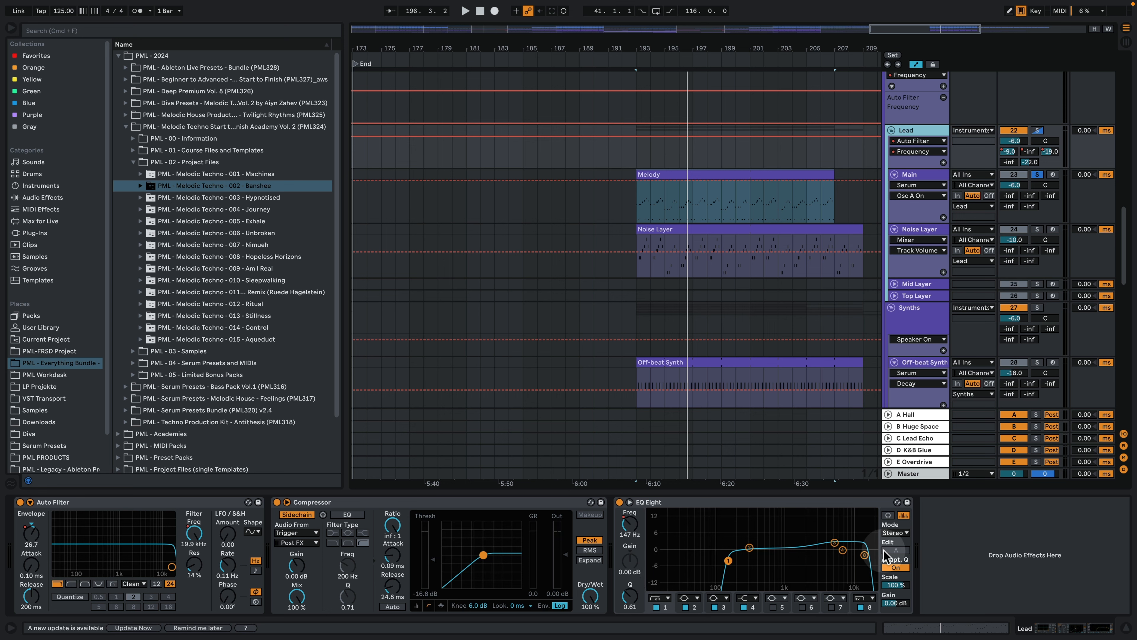
{"action": "key", "text": "space"}
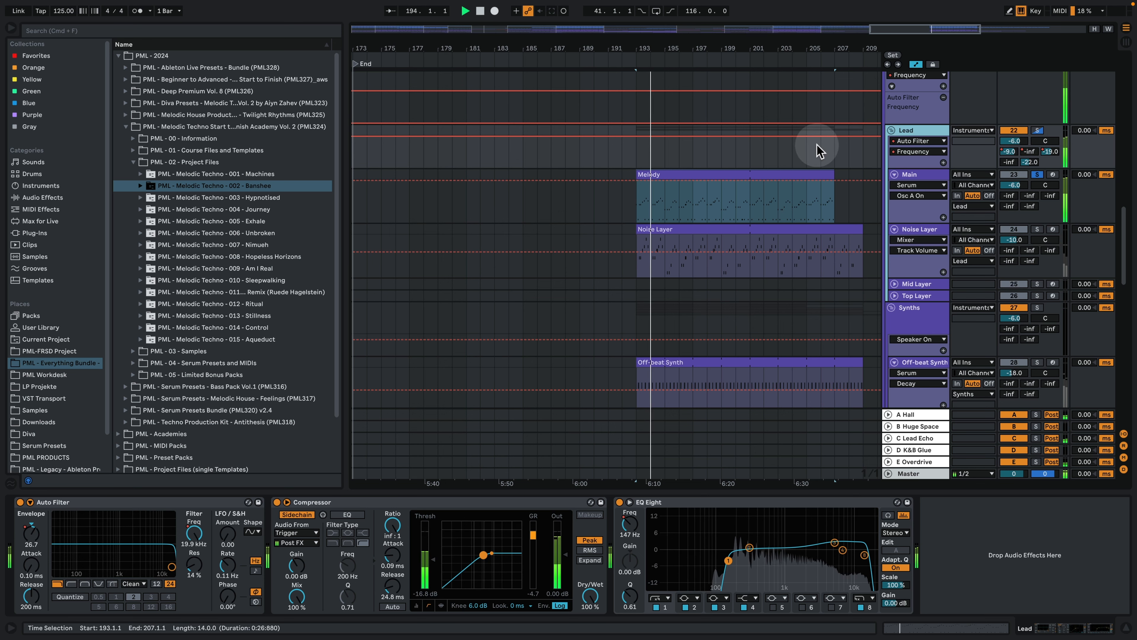
{"action": "key", "text": "space"}
Step: Play the Main lead from bar 108 into the Sustain clip at the Peak section
{"action": "left_click_drag", "start_coordinate": [764, 48], "coordinate": [776, 10]}
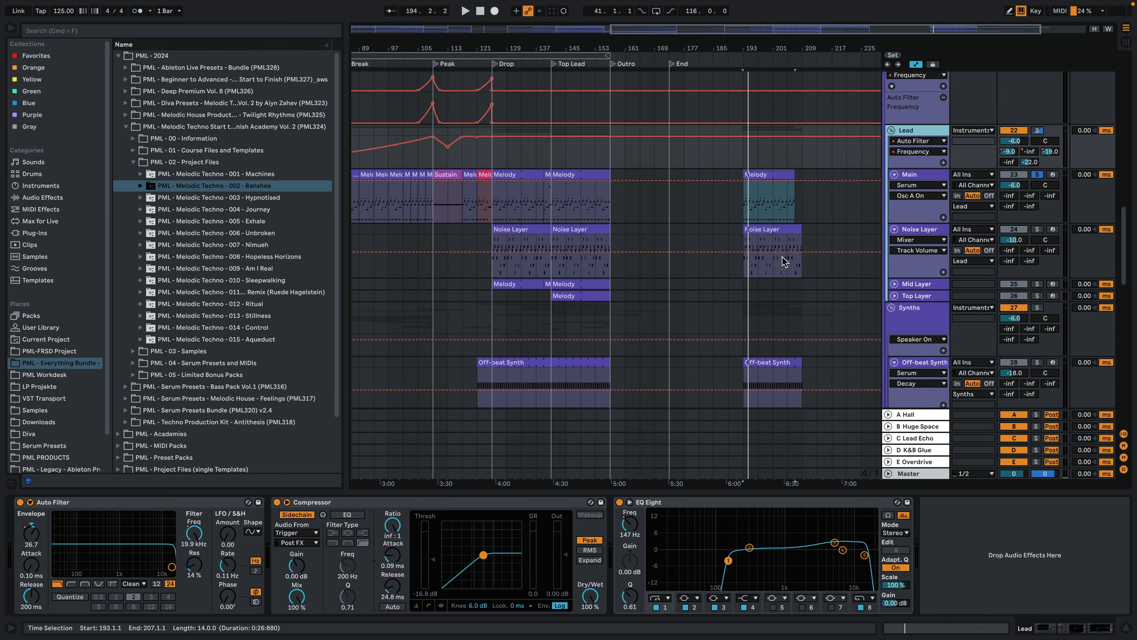
{"action": "left_click_drag", "start_coordinate": [443, 48], "coordinate": [482, 178]}
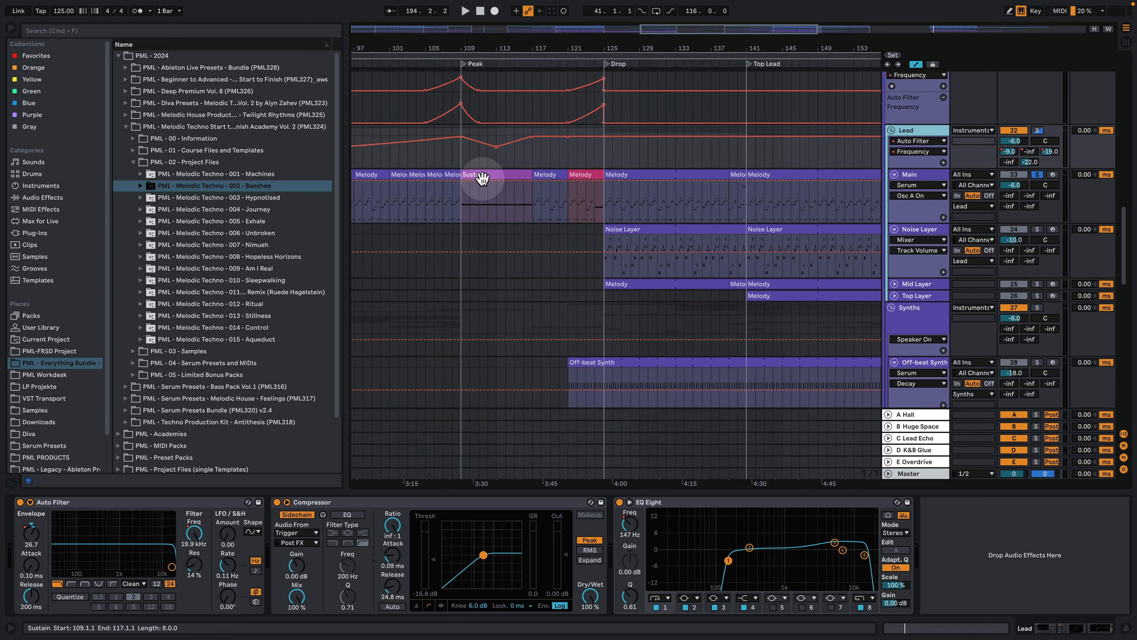
{"action": "left_click", "coordinate": [453, 204]}
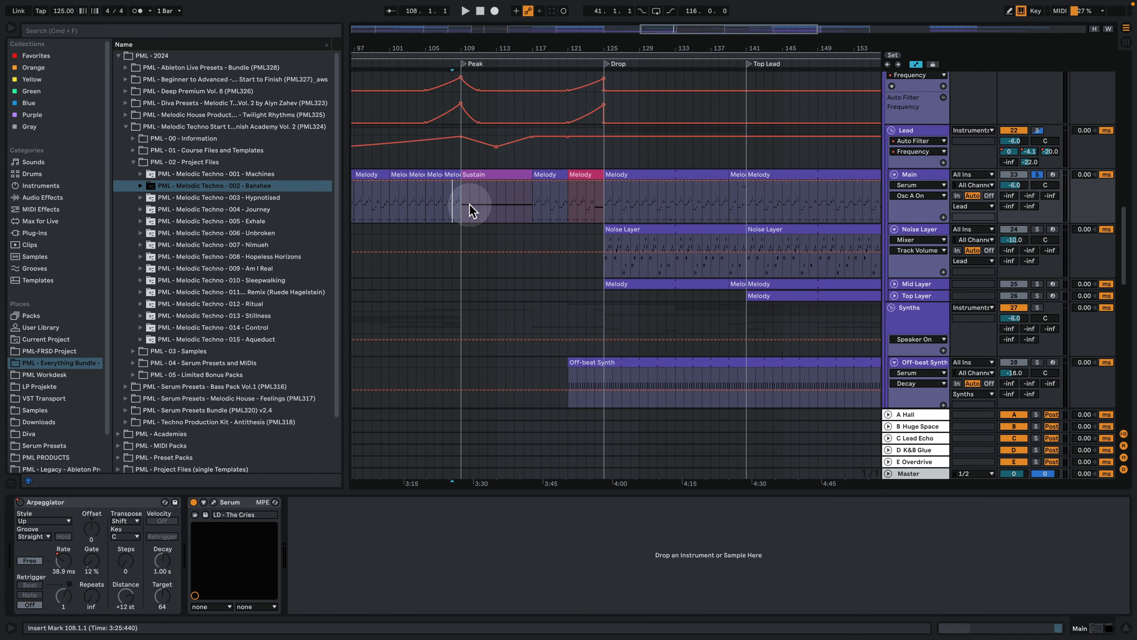
{"action": "key", "text": "space"}
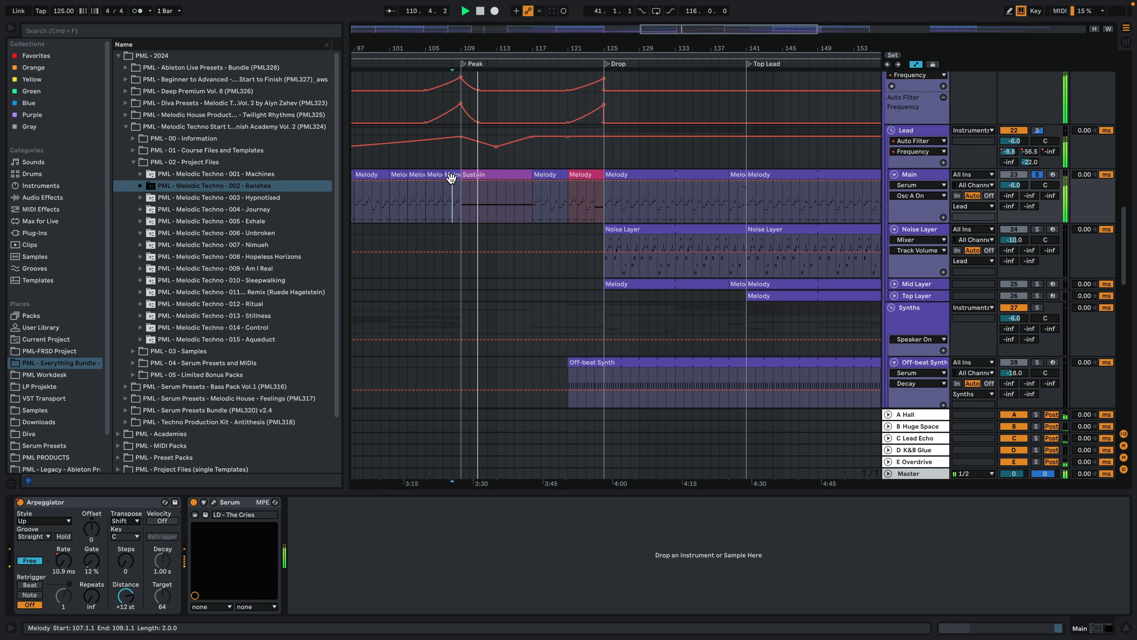
{"action": "left_click", "coordinate": [510, 176]}
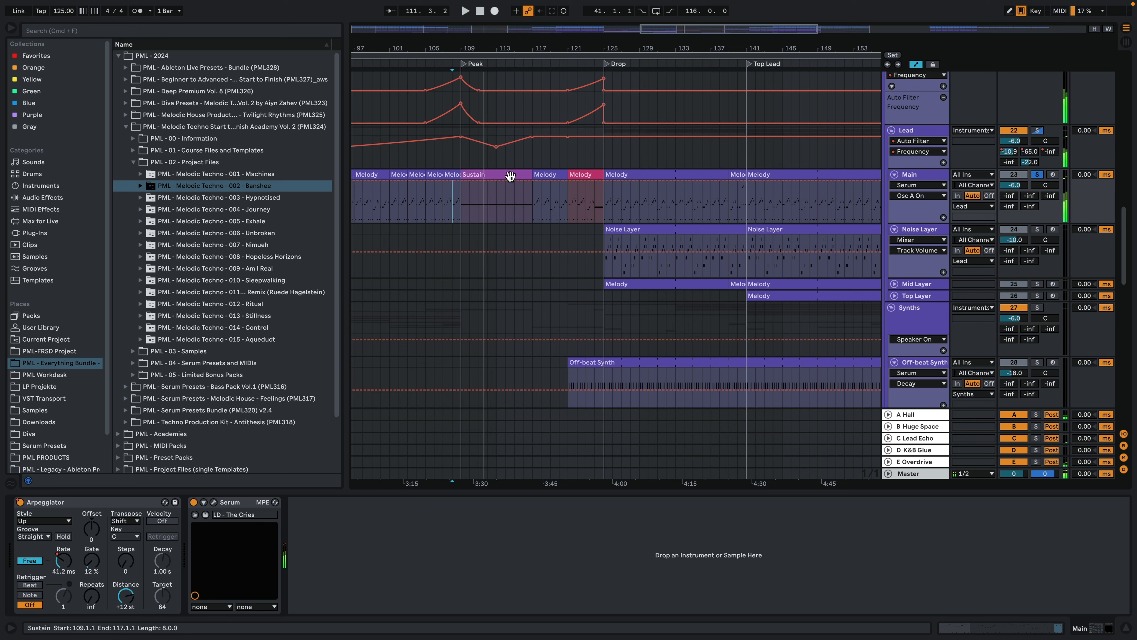
{"action": "key", "text": "space"}
Step: Inspect the MIDI notes of the Main track's Melody clip at bar 107 and its Sustain clip at bar 109
{"action": "double_click", "coordinate": [454, 174]}
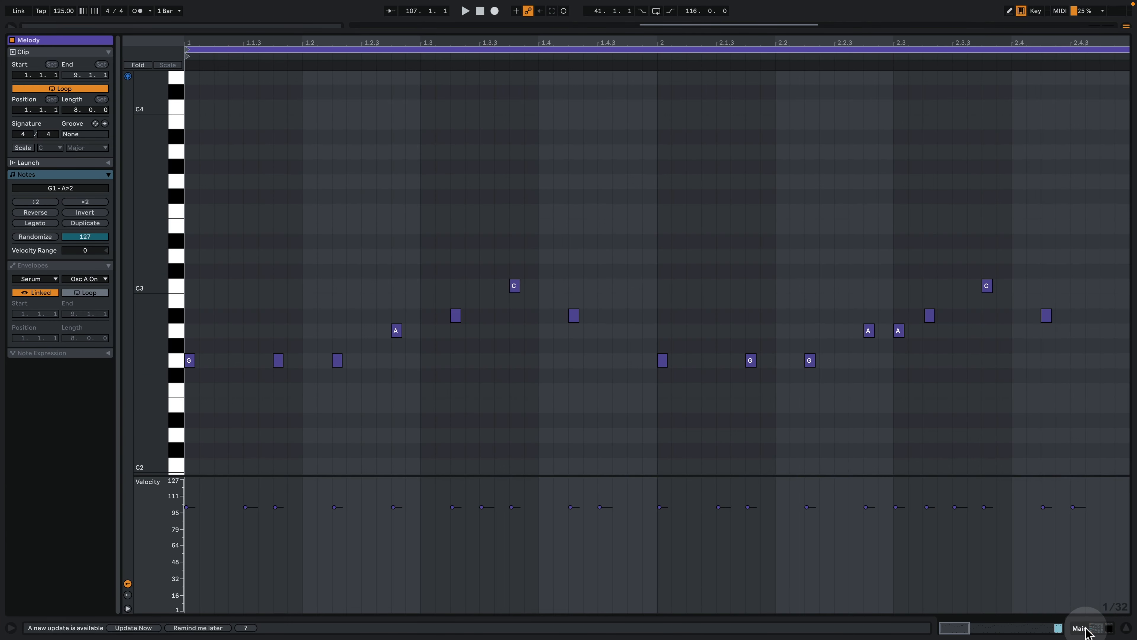
{"action": "left_click", "coordinate": [1096, 628]}
{"action": "double_click", "coordinate": [485, 79]}
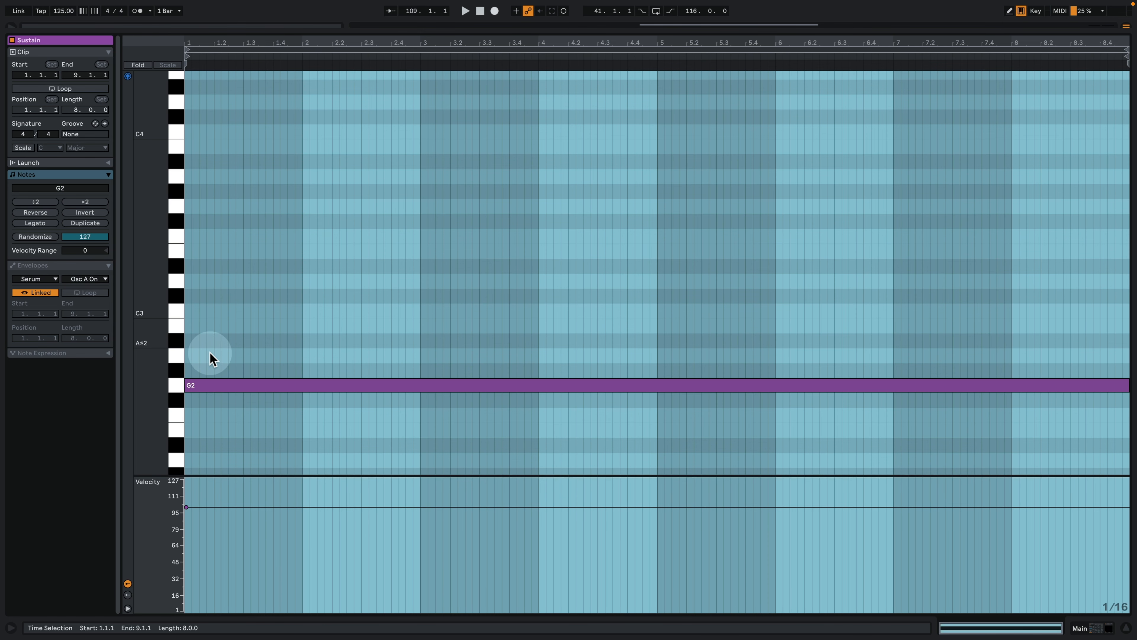
{"action": "left_click_drag", "start_coordinate": [349, 209], "coordinate": [563, 488]}
{"action": "scroll", "coordinate": [589, 475], "scroll_direction": "down", "scroll_amount": 3}
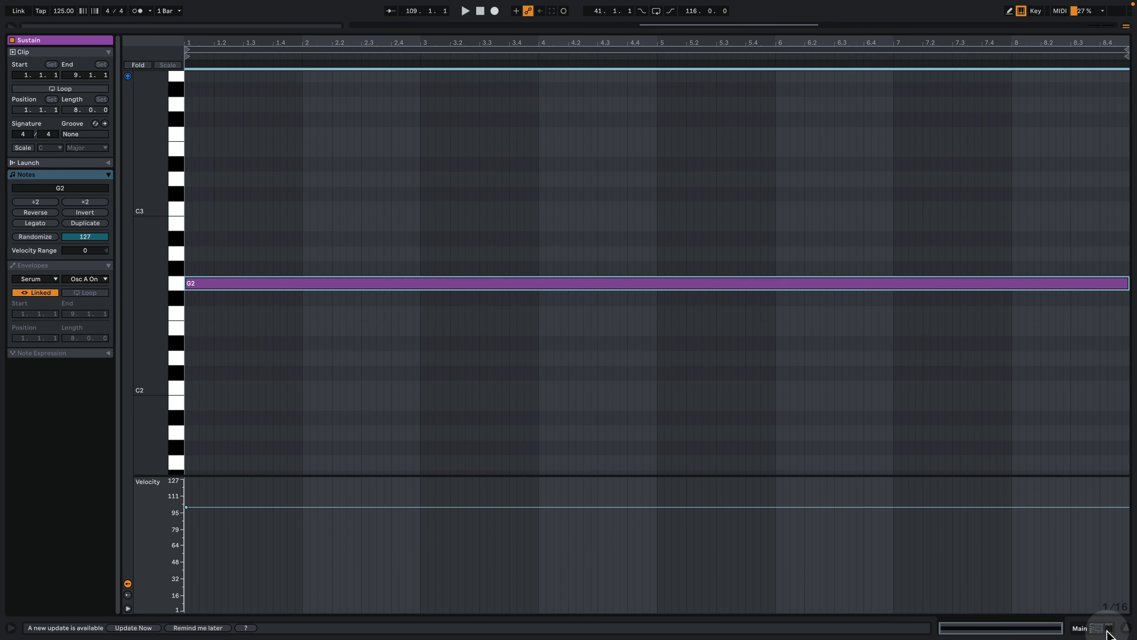
{"action": "left_click", "coordinate": [1097, 627]}
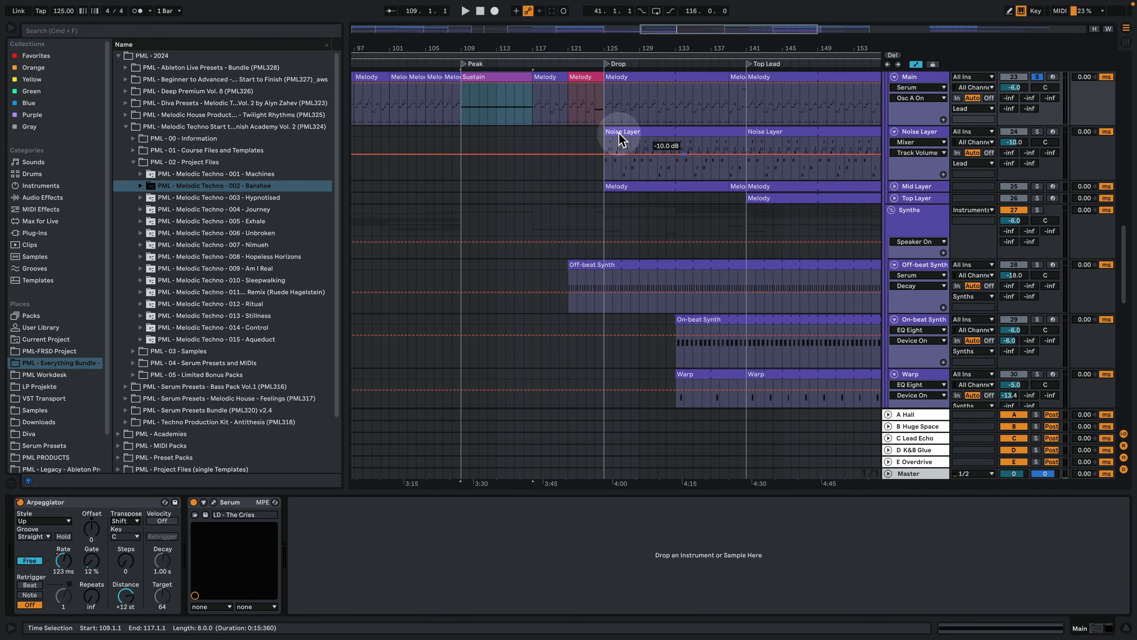
Step: Examine the Main track's Arpeggiator automation for Device On and Free Rate across the Sustain clip, re-enabling the overridden automation
{"action": "left_click", "coordinate": [20, 502]}
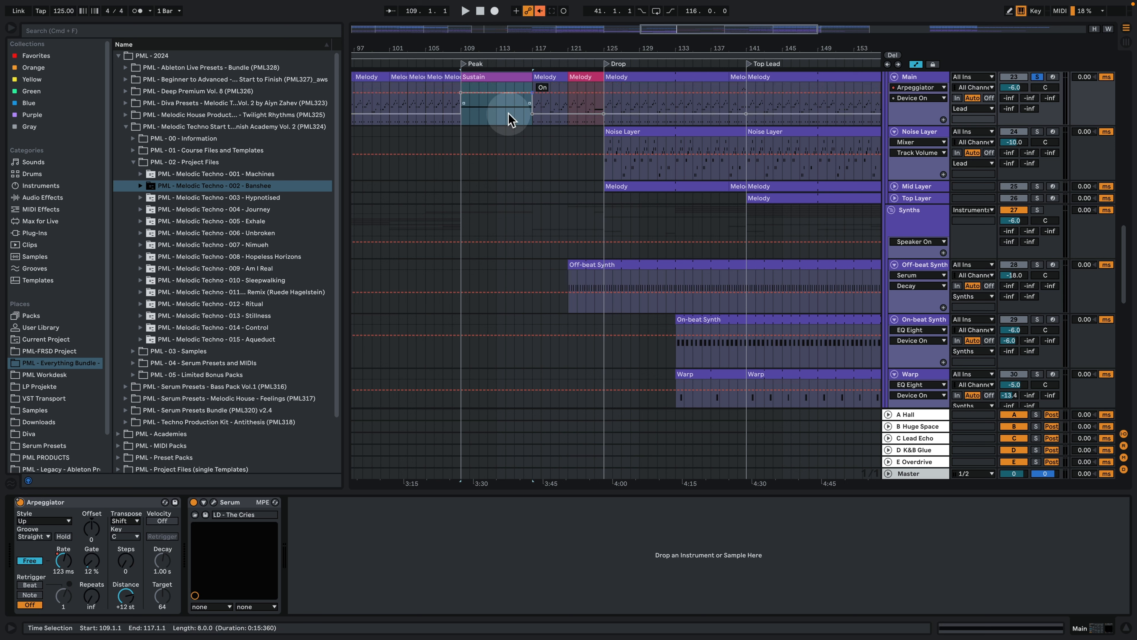
{"action": "left_click", "coordinate": [540, 11]}
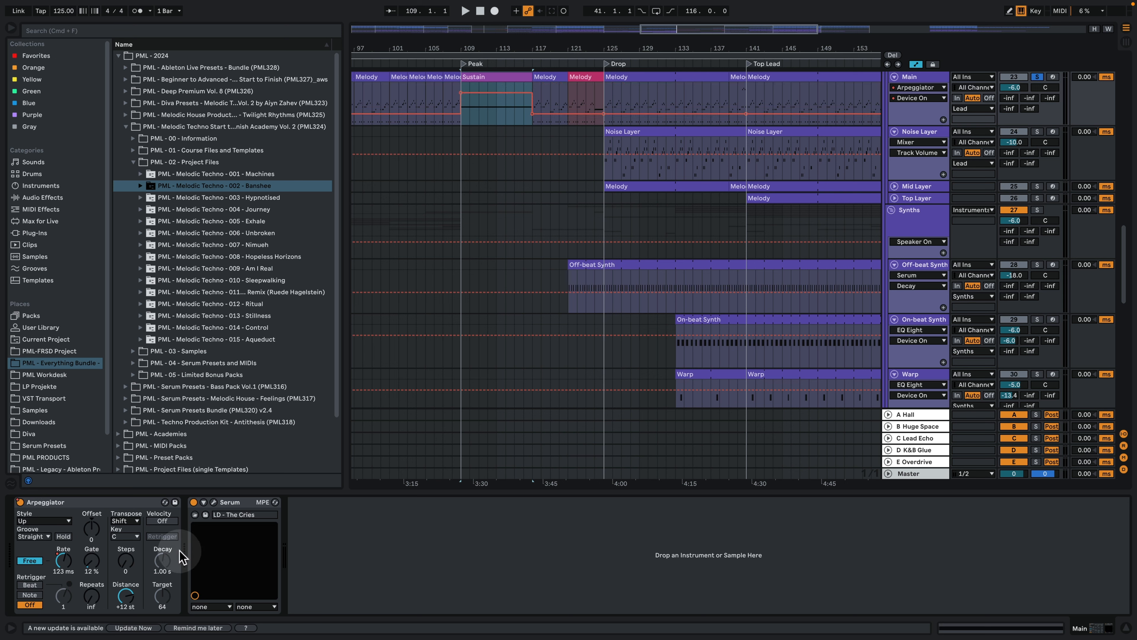
{"action": "left_click", "coordinate": [75, 555]}
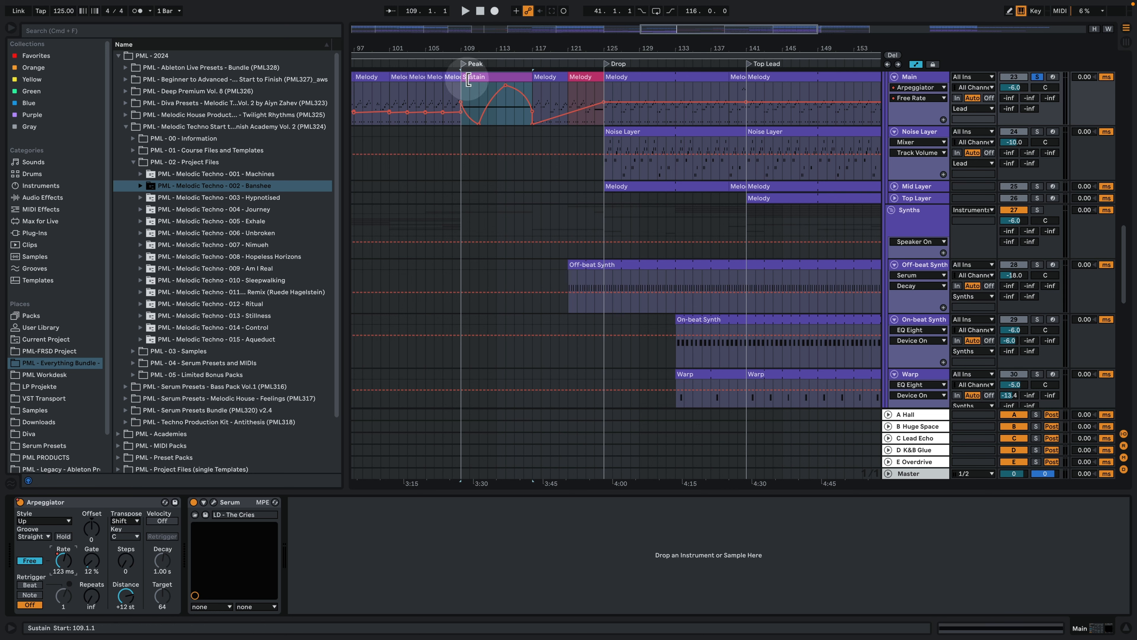
{"action": "left_click_drag", "start_coordinate": [479, 47], "coordinate": [499, 102]}
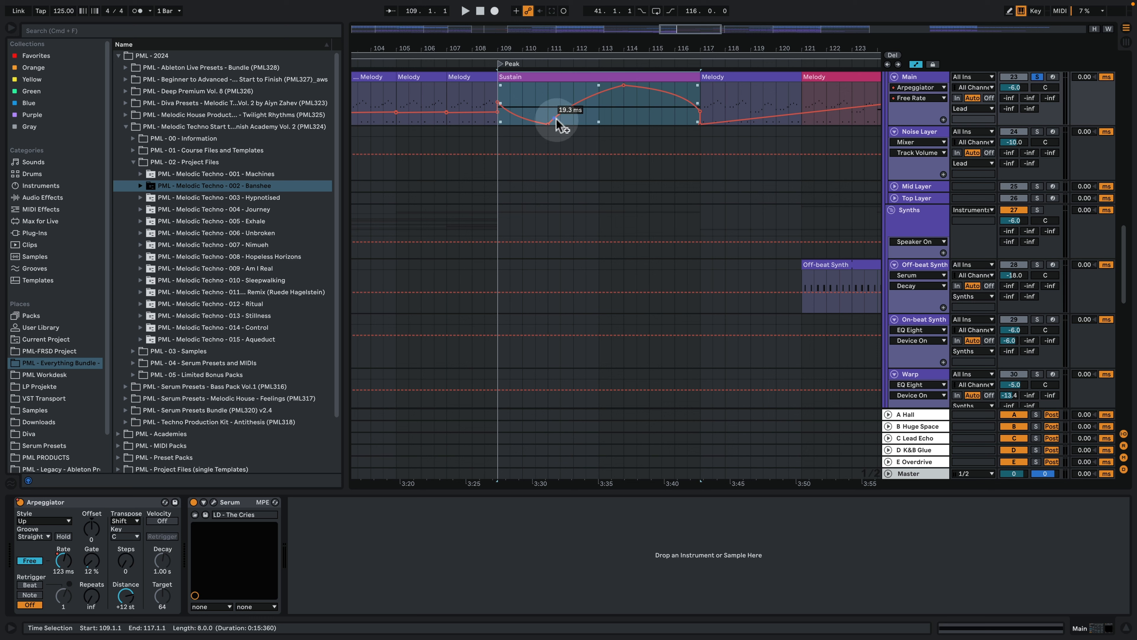
{"action": "left_click_drag", "start_coordinate": [614, 85], "coordinate": [623, 85]}
{"action": "left_click", "coordinate": [704, 114]}
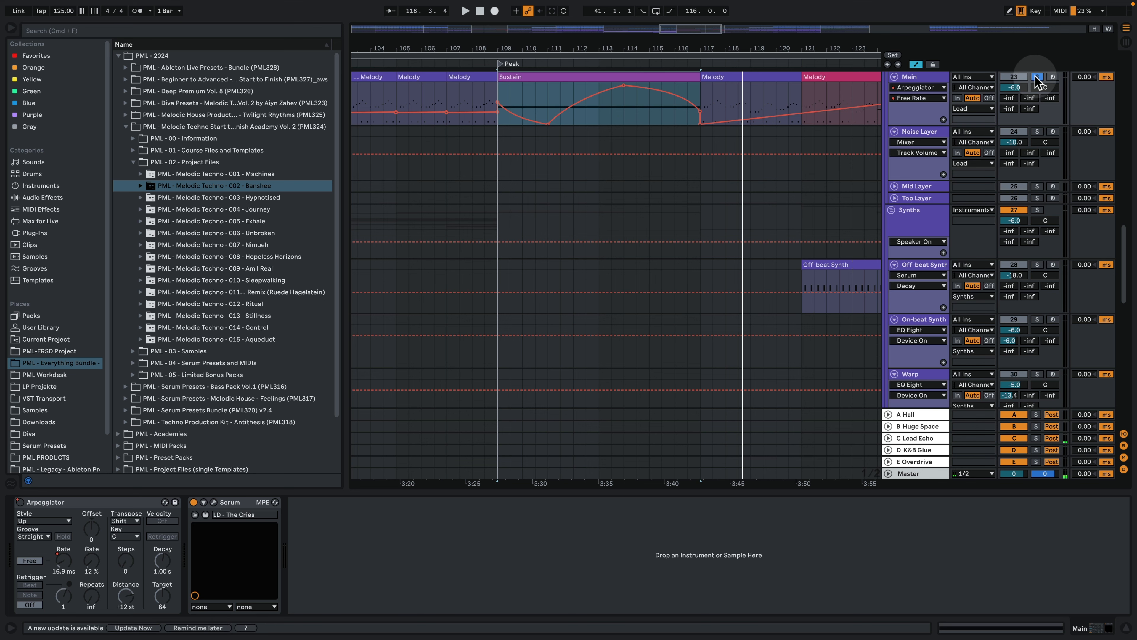
Step: Solo the Siren track along with Main and play both from bar 109 at the Peak
{"action": "left_click_drag", "start_coordinate": [689, 48], "coordinate": [564, 5]}
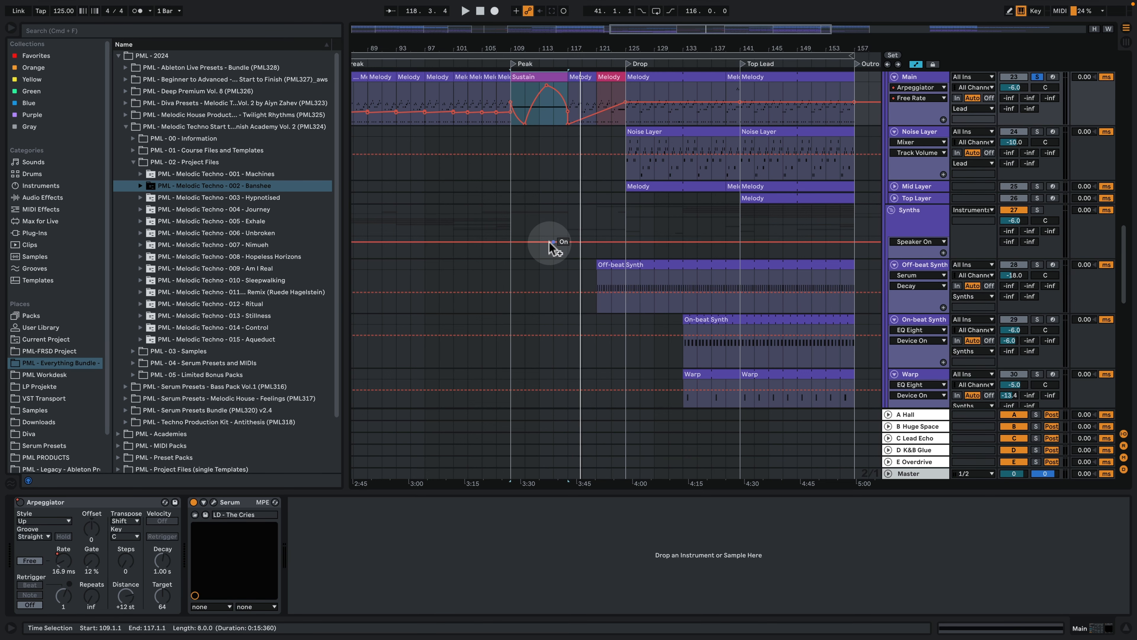
{"action": "scroll", "coordinate": [548, 242], "scroll_direction": "down", "scroll_amount": 5}
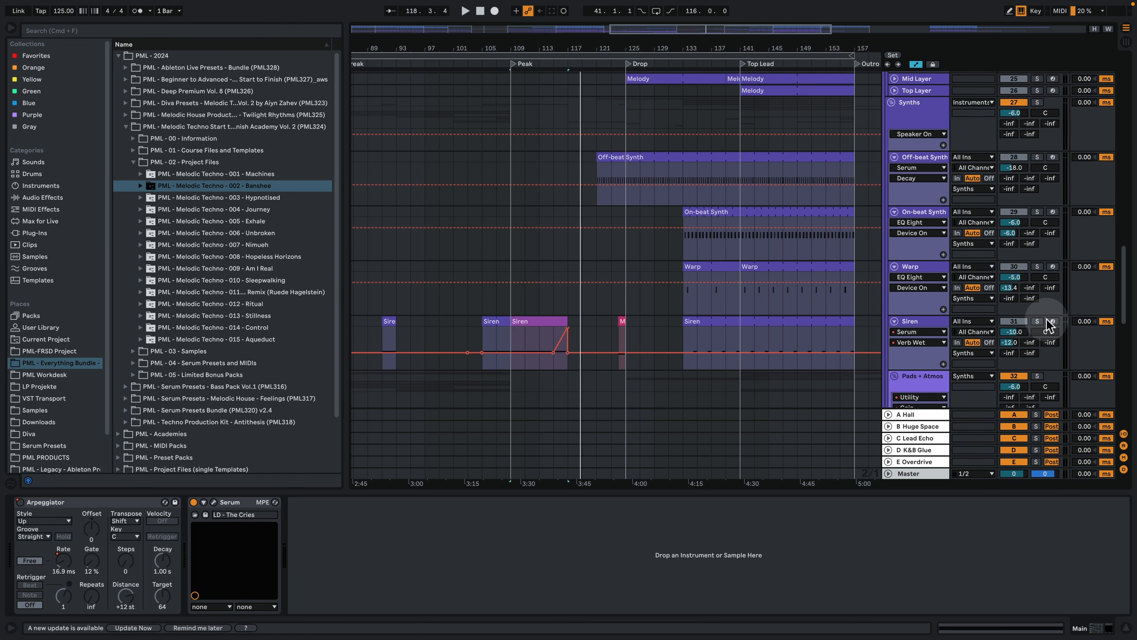
{"action": "key", "text": "space"}
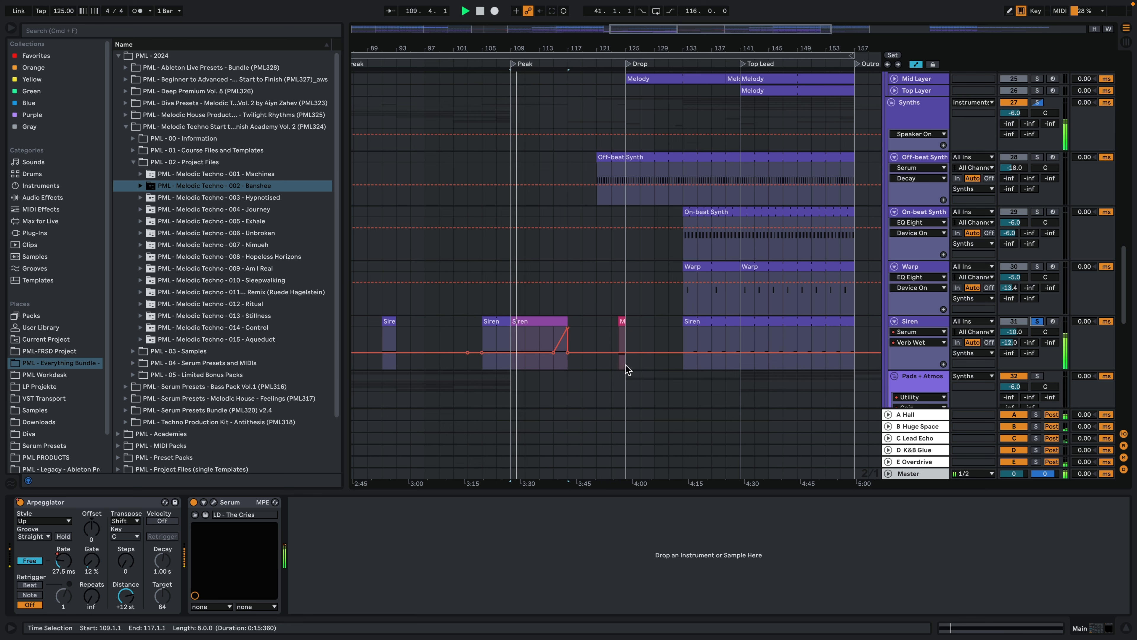
{"action": "left_click_drag", "start_coordinate": [529, 44], "coordinate": [529, 90]}
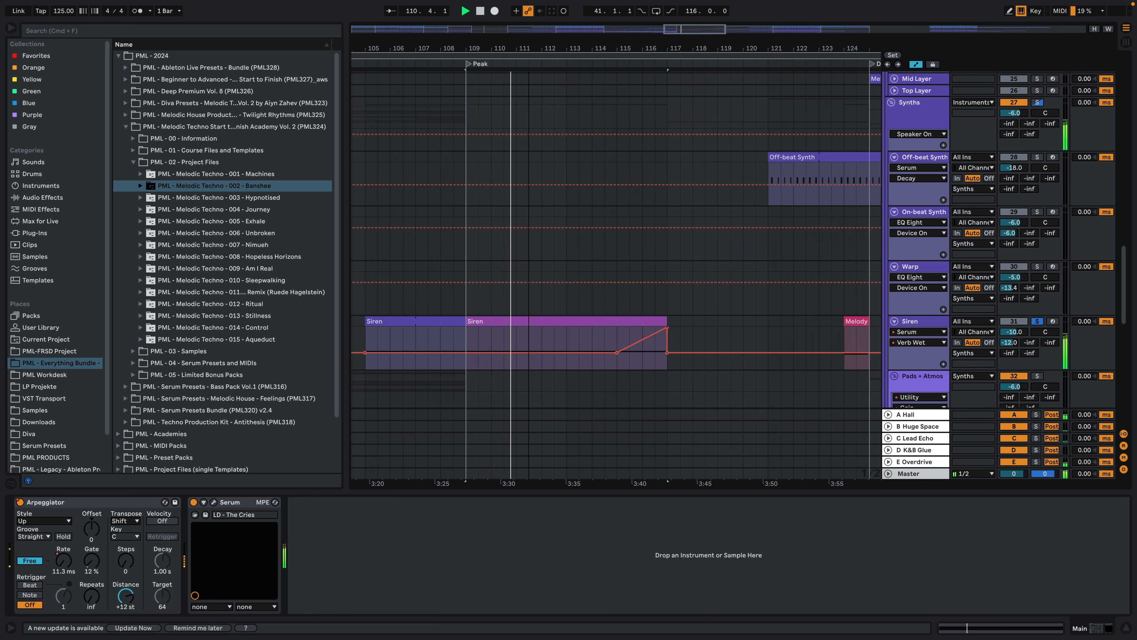
Step: Examine the pitch bend envelope of the Siren clip at bar 109, replay the clip and show the track's devices
{"action": "double_click", "coordinate": [622, 323]}
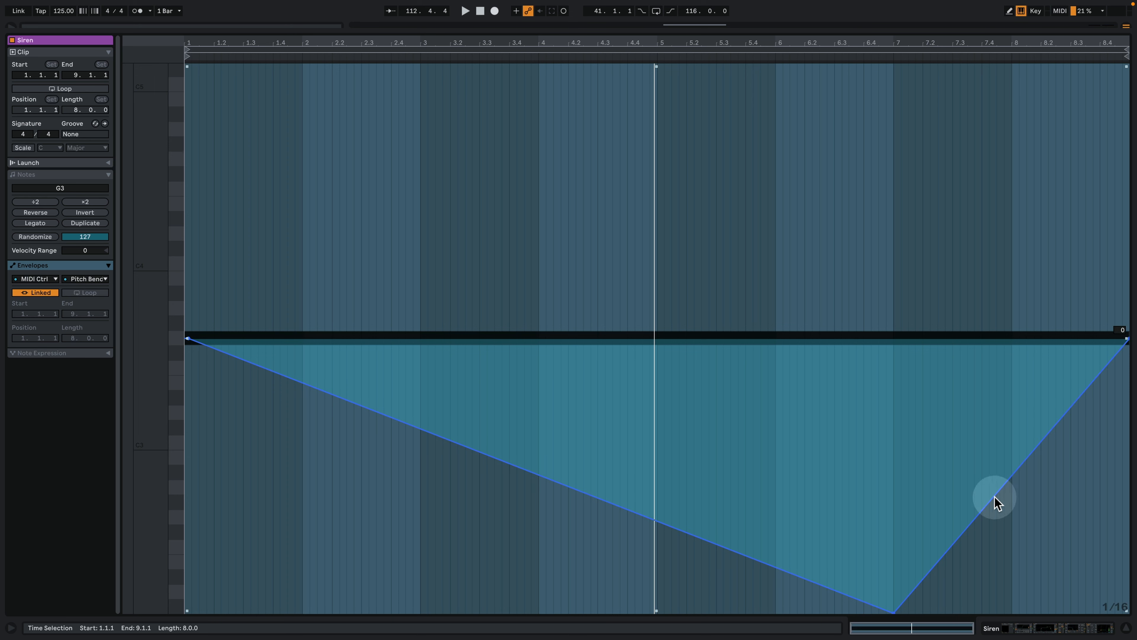
{"action": "key", "text": "space"}
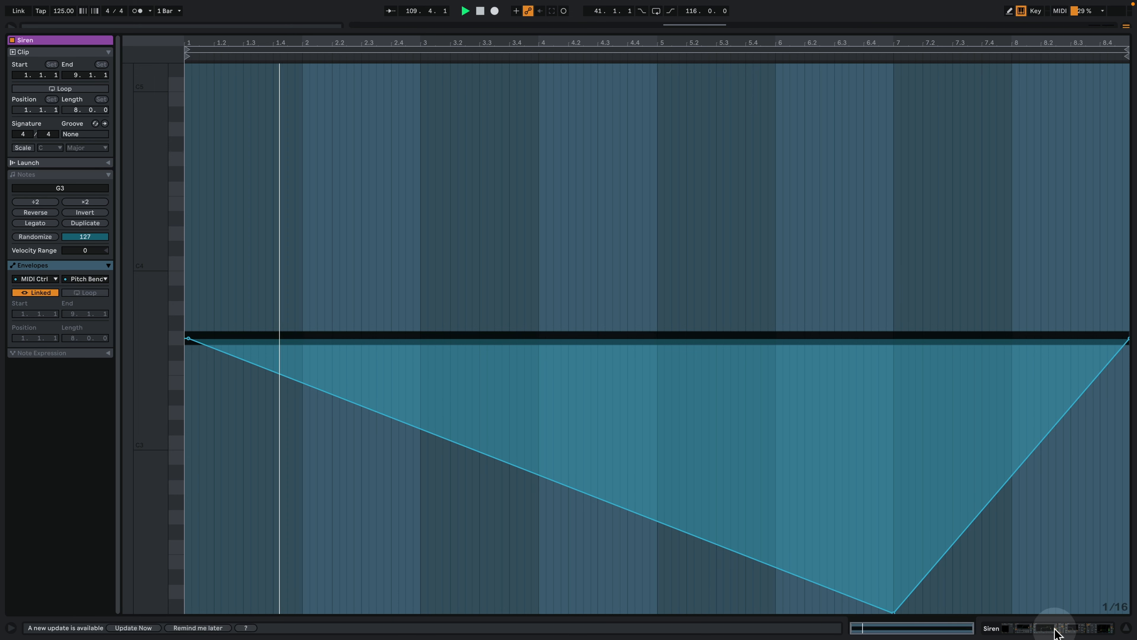
{"action": "left_click", "coordinate": [1055, 629]}
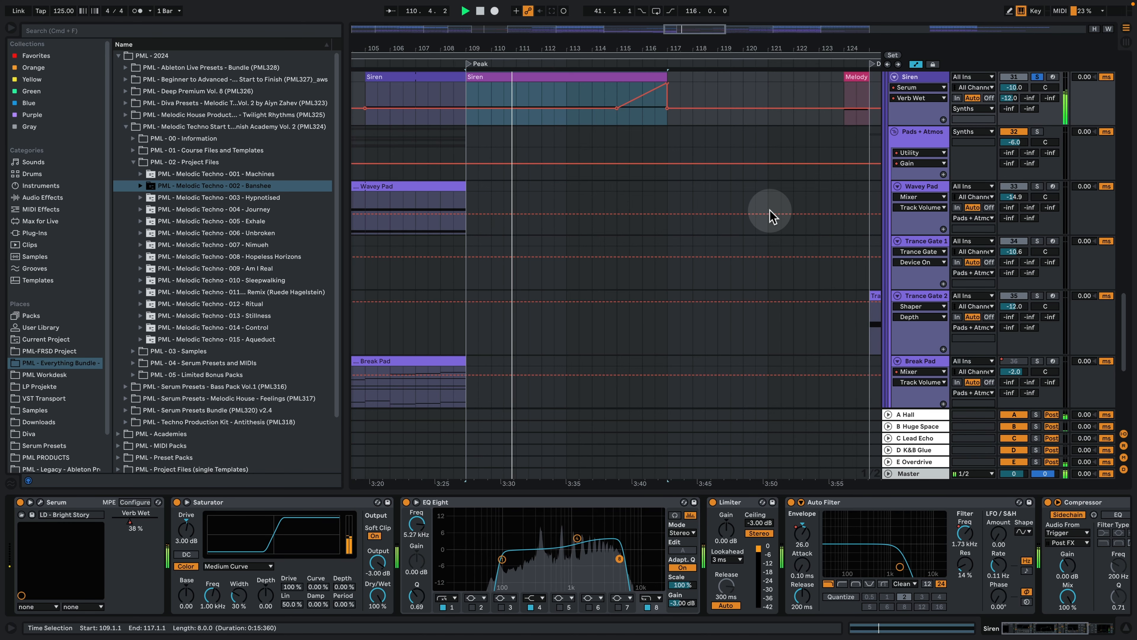
Step: Hide the device view and play Main and Siren together through the Peak past bar 117
{"action": "scroll", "coordinate": [773, 282], "scroll_direction": "up", "scroll_amount": 2}
{"action": "left_click", "coordinate": [1126, 628]}
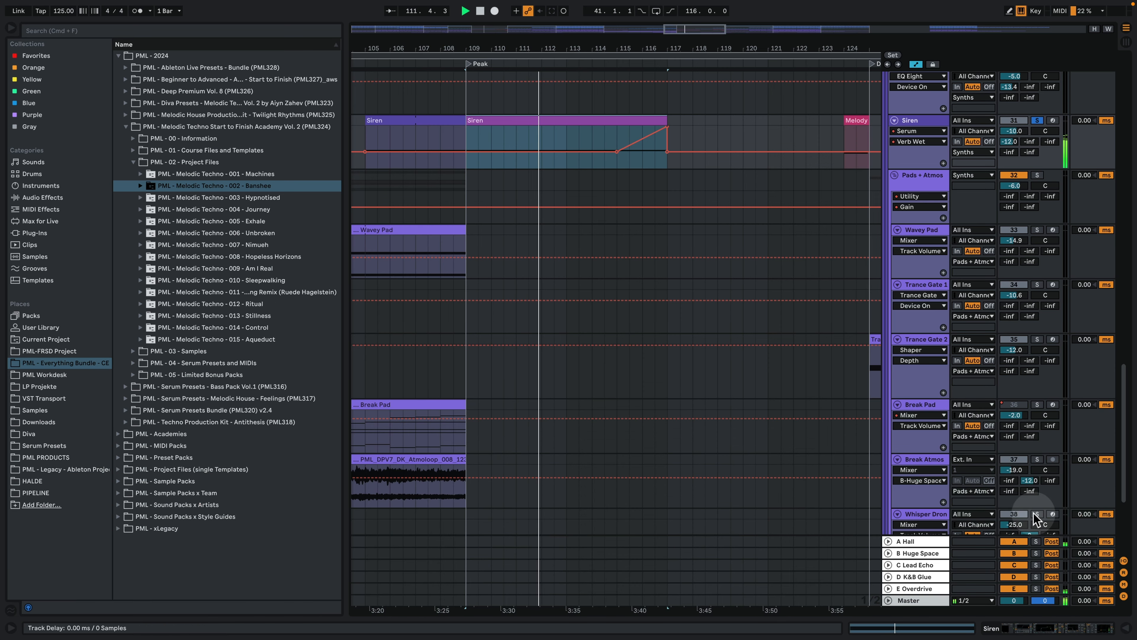
{"action": "scroll", "coordinate": [751, 320], "scroll_direction": "up", "scroll_amount": 12}
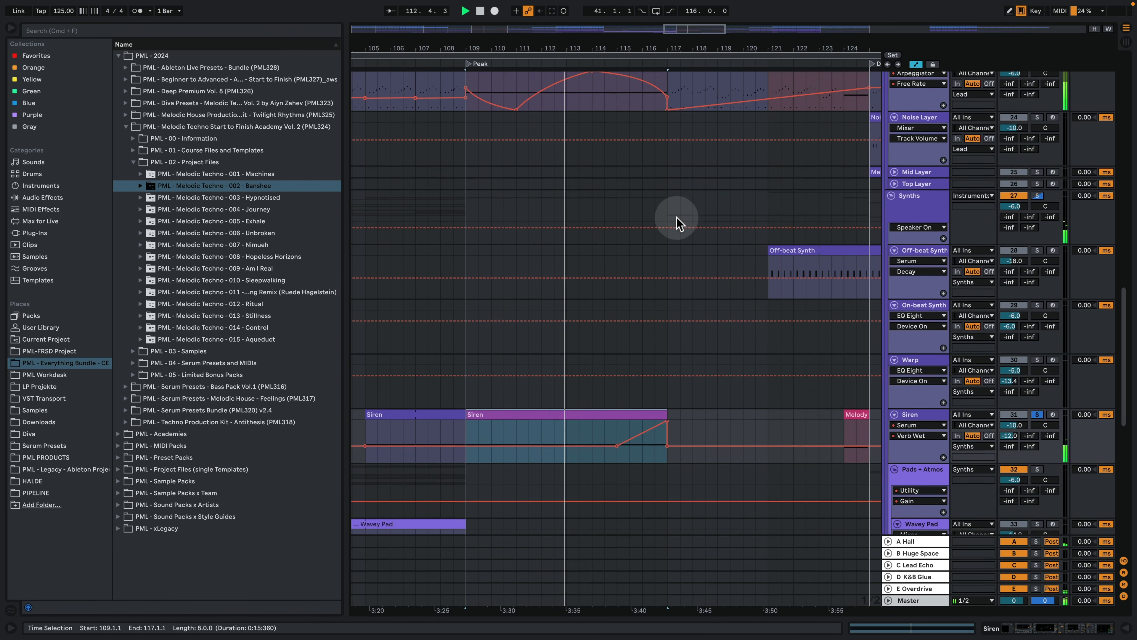
{"action": "scroll", "coordinate": [676, 217], "scroll_direction": "up", "scroll_amount": 1}
{"action": "left_click_drag", "start_coordinate": [633, 66], "coordinate": [585, 29]}
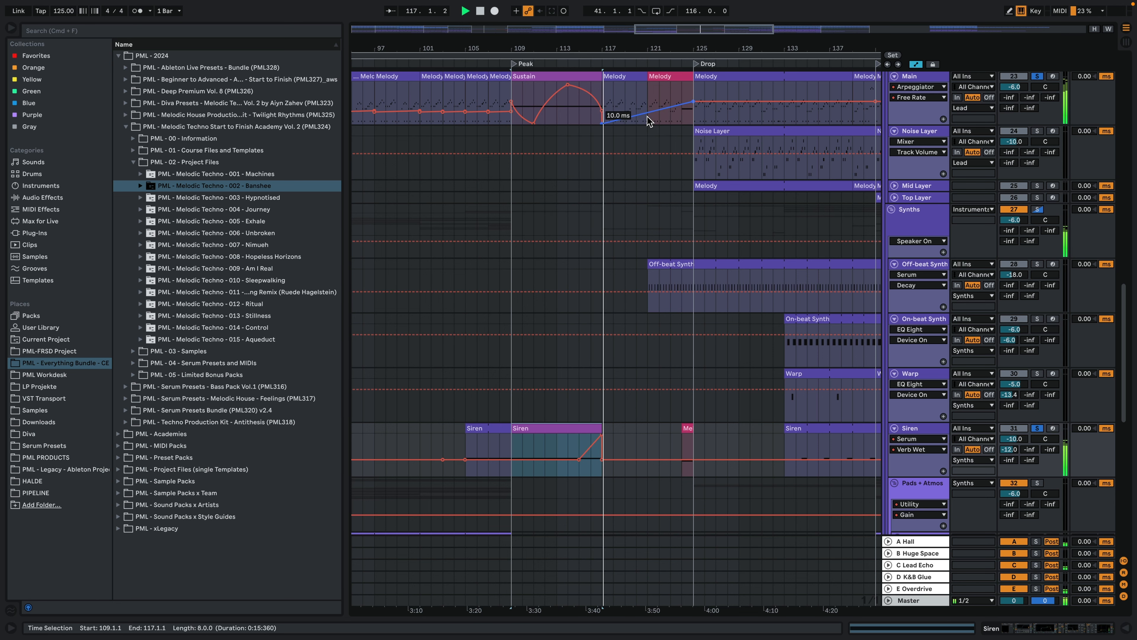
{"action": "left_click_drag", "start_coordinate": [655, 47], "coordinate": [552, 46]}
{"action": "key", "text": "space"}
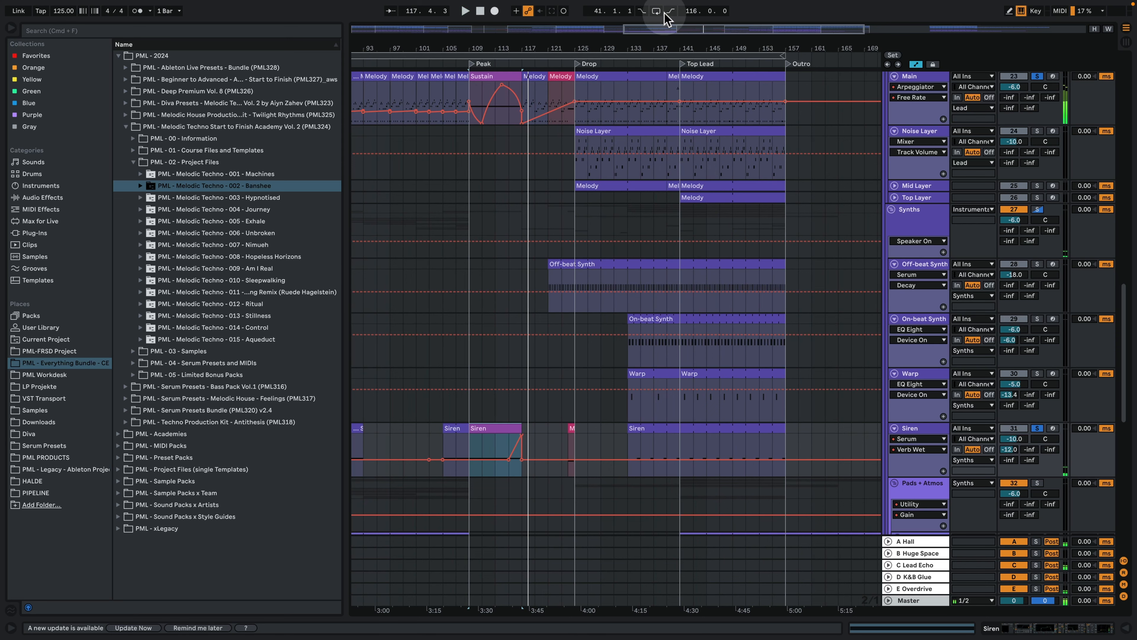
Step: Solo the Noise Layer track, open the notes of its clip at bar 193 and play it
{"action": "left_click_drag", "start_coordinate": [671, 47], "coordinate": [586, 53]}
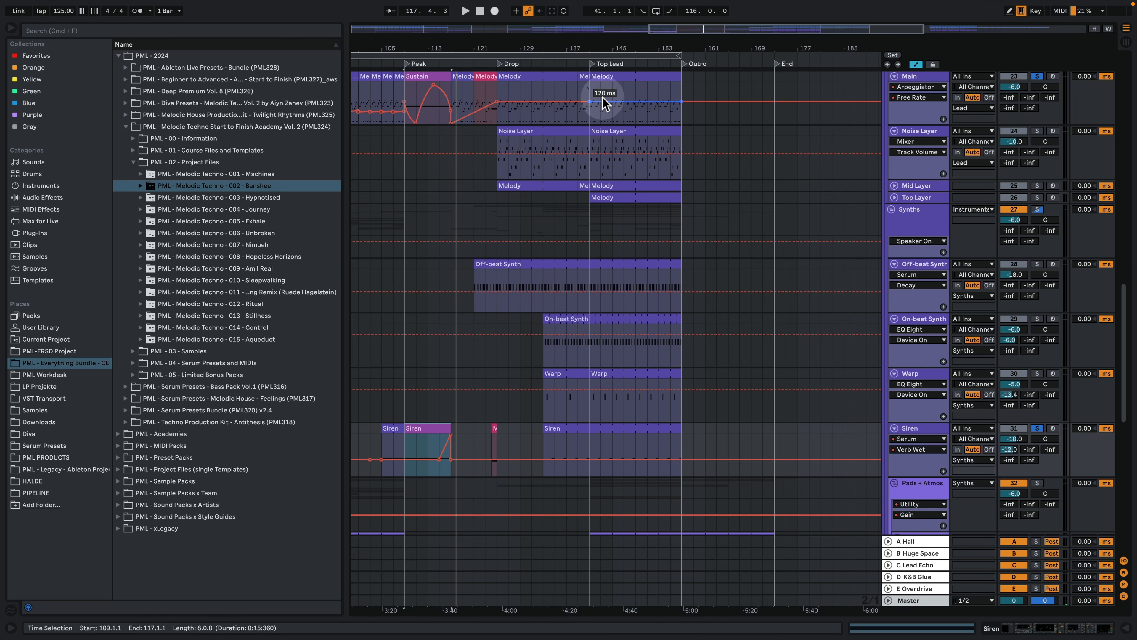
{"action": "left_click_drag", "start_coordinate": [680, 46], "coordinate": [638, 23]}
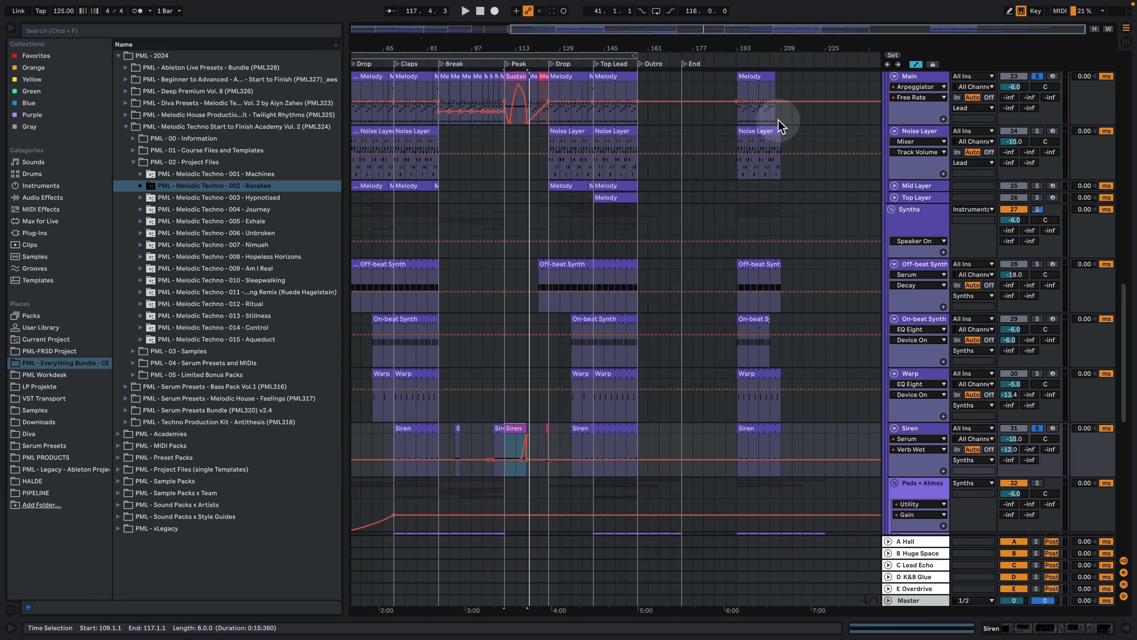
{"action": "scroll", "coordinate": [724, 198], "scroll_direction": "up", "scroll_amount": 3}
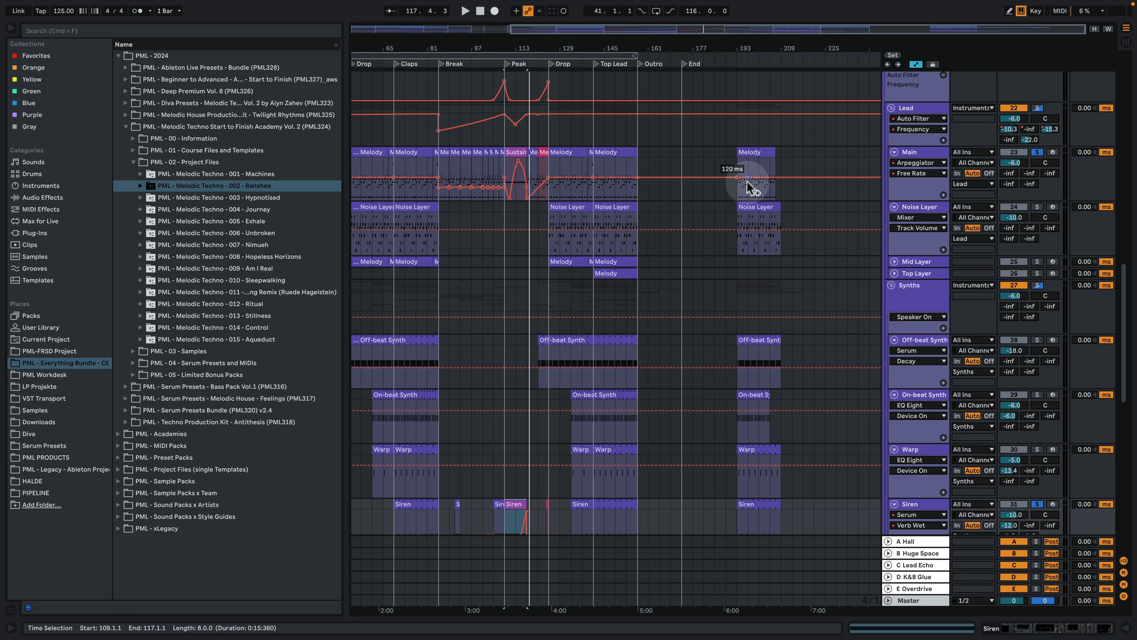
{"action": "left_click", "coordinate": [751, 207]}
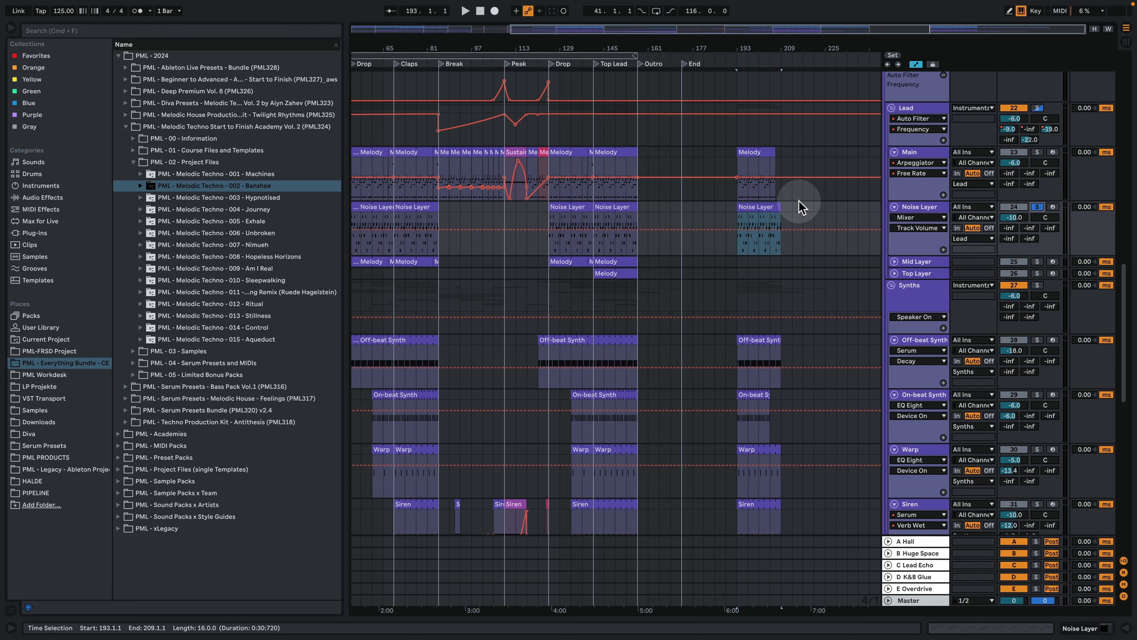
{"action": "double_click", "coordinate": [752, 209]}
{"action": "key", "text": "space"}
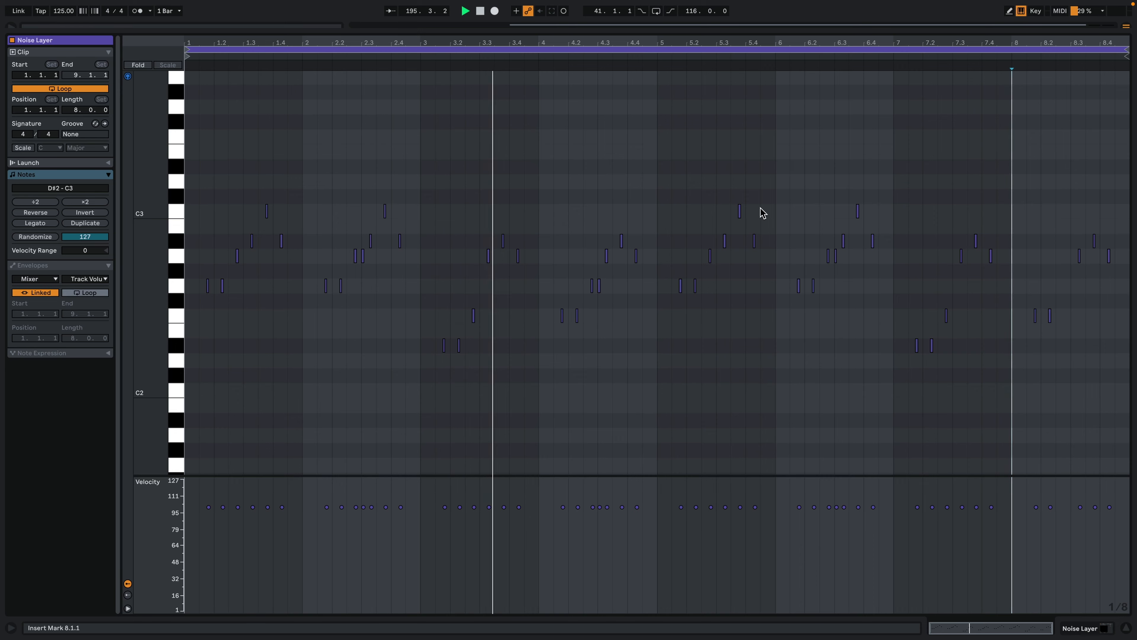
{"action": "key", "text": "space"}
Step: Show the Noise Layer's Serum device, add Main to the solo and play both layers together
{"action": "left_click", "coordinate": [1074, 626]}
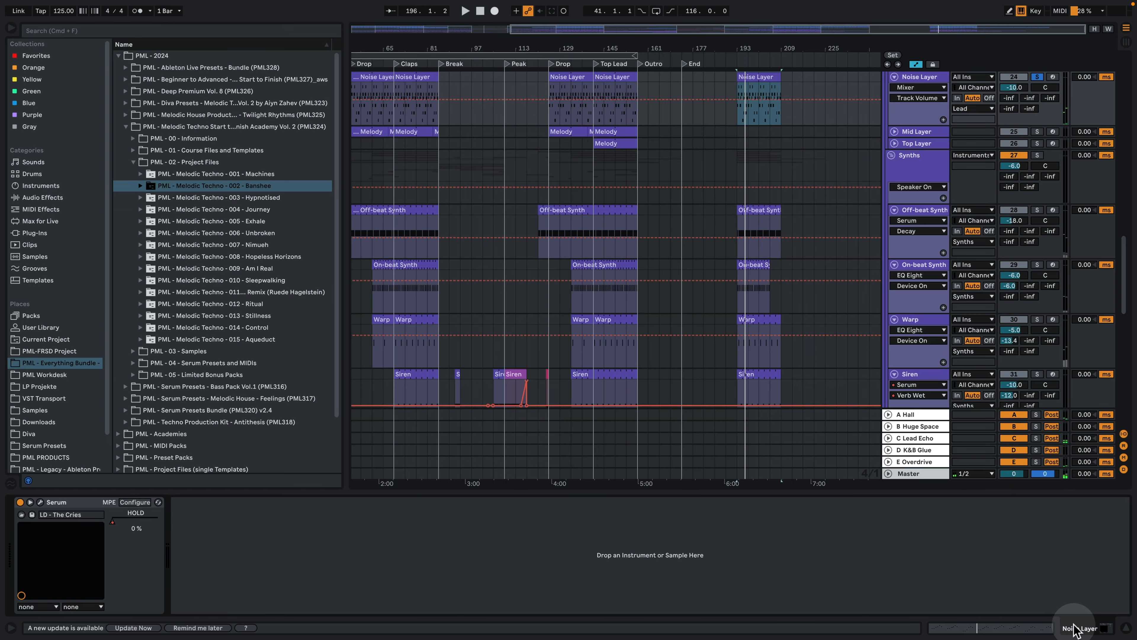
{"action": "scroll", "coordinate": [1039, 152], "scroll_direction": "up", "scroll_amount": 3}
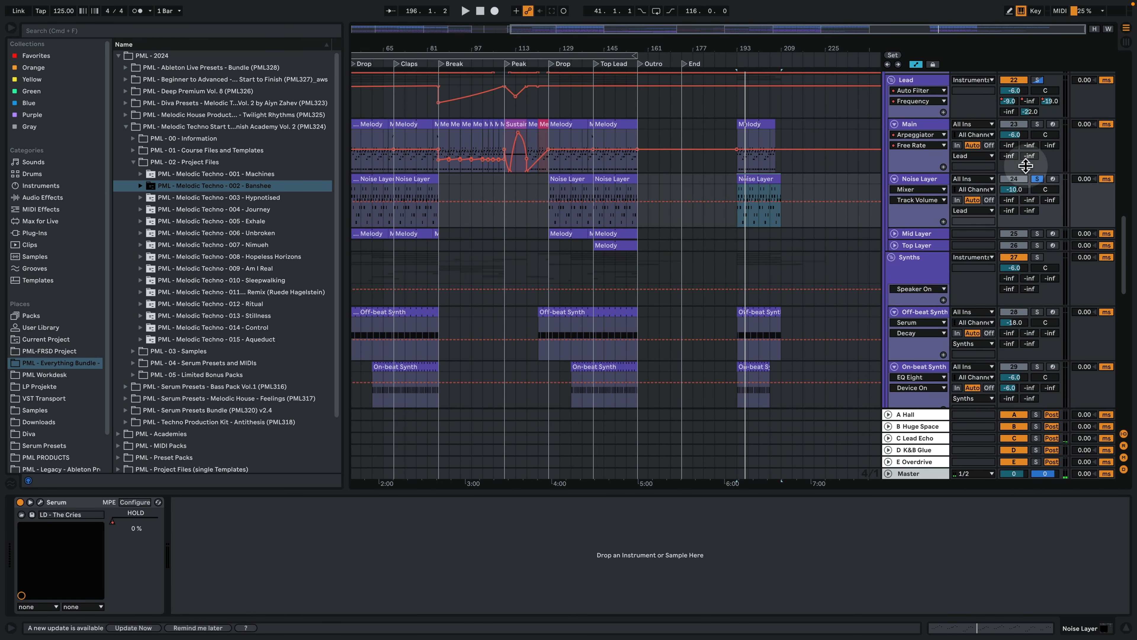
{"action": "left_click", "coordinate": [1034, 125], "text": "super"}
{"action": "key", "text": "space"}
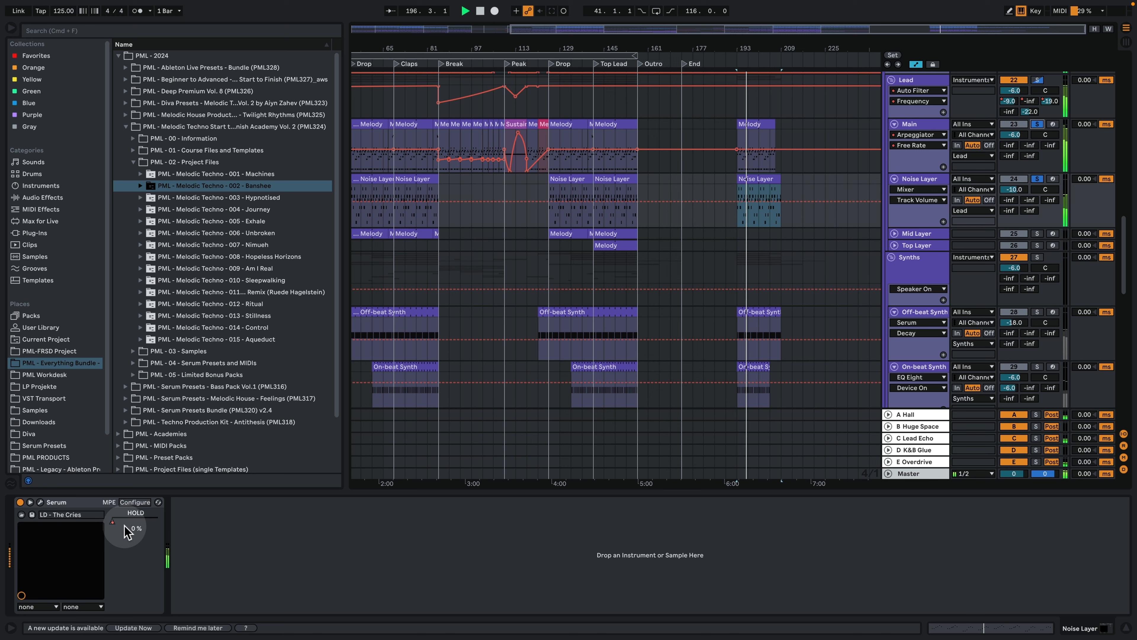
Step: Open the Noise Layer's Serum synth window and examine its envelope 2 during playback from bar 193
{"action": "left_click", "coordinate": [113, 524]}
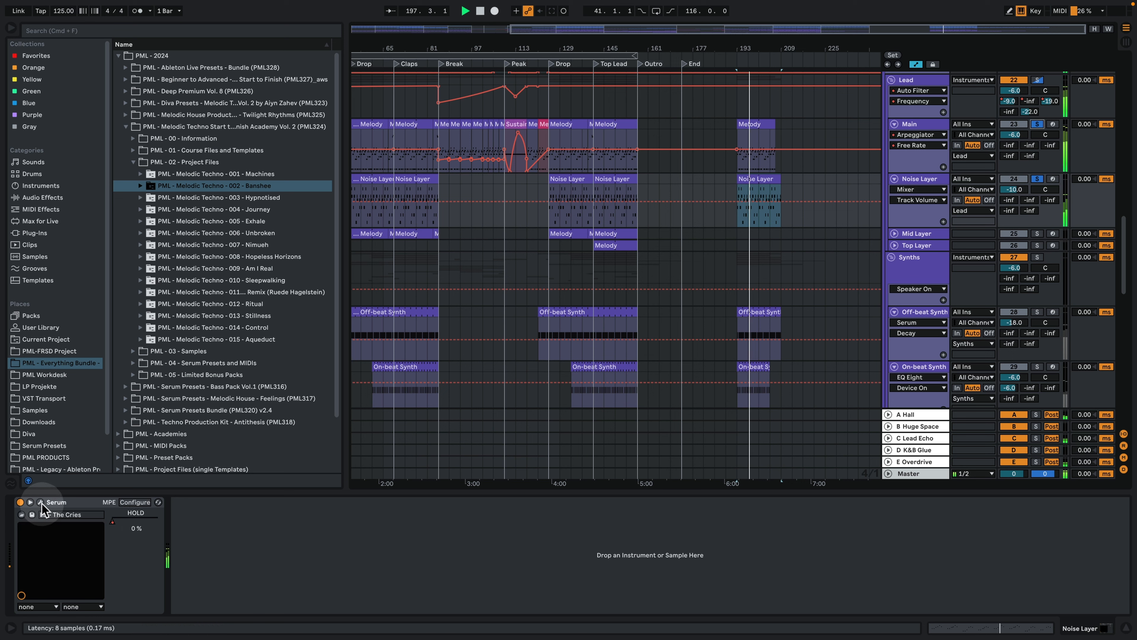
{"action": "left_click", "coordinate": [40, 502]}
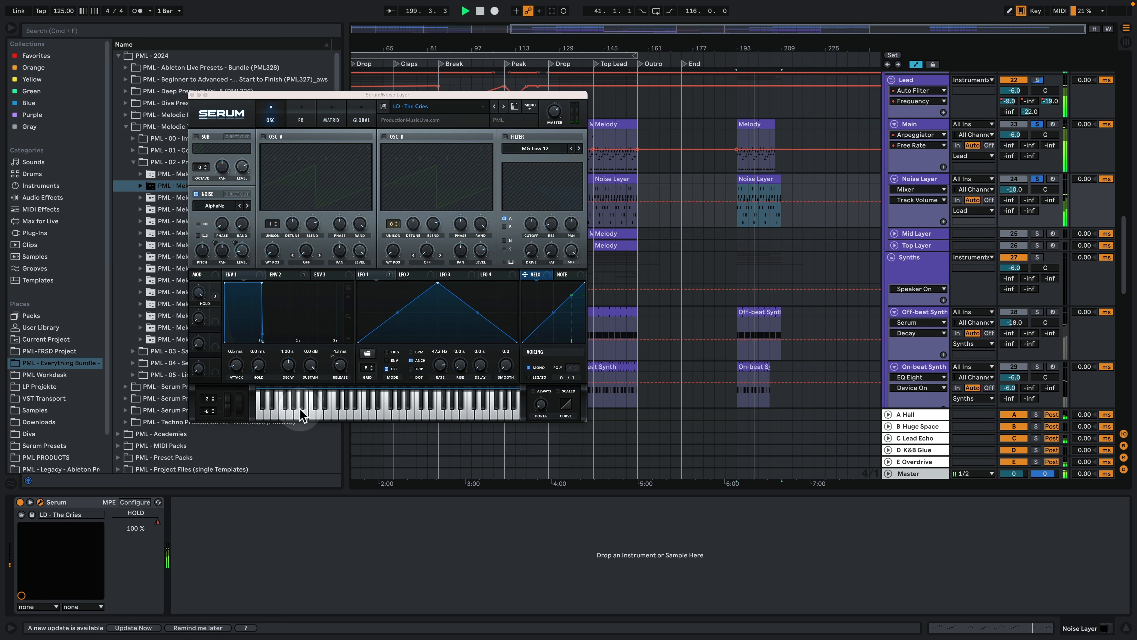
{"action": "key", "text": "space"}
{"action": "left_click", "coordinate": [285, 273]}
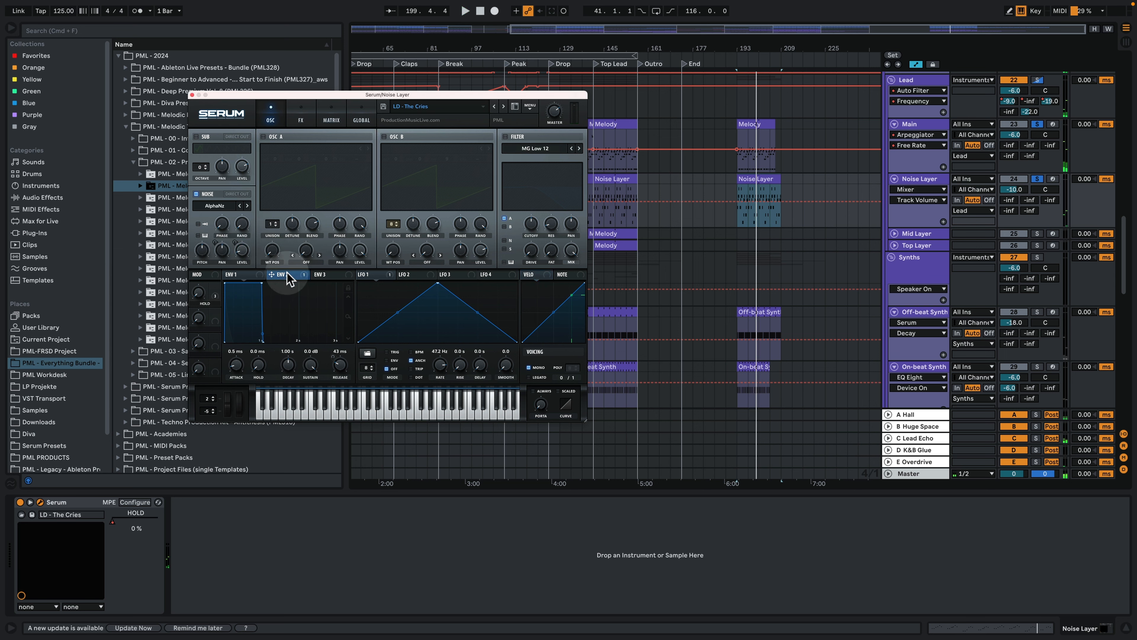
{"action": "key", "text": "space"}
{"action": "left_click", "coordinate": [262, 344]}
{"action": "left_click", "coordinate": [232, 325]}
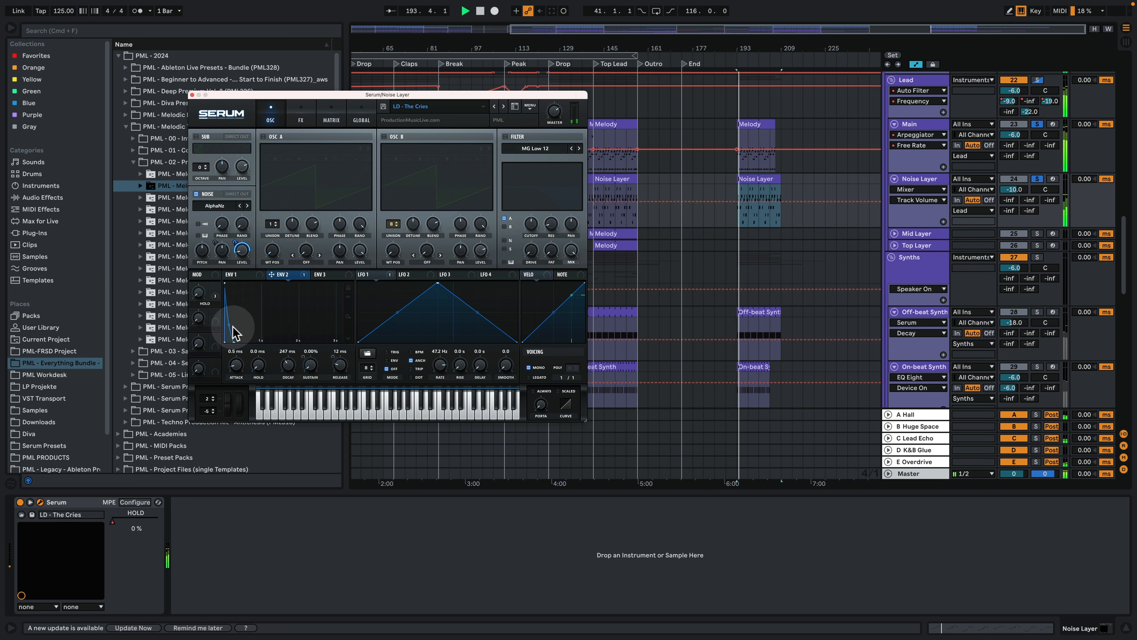
Step: Examine the HOLD macro's modulation assignment to the envelope's sustain in Serum
{"action": "left_click", "coordinate": [207, 305]}
{"action": "left_click", "coordinate": [216, 292]}
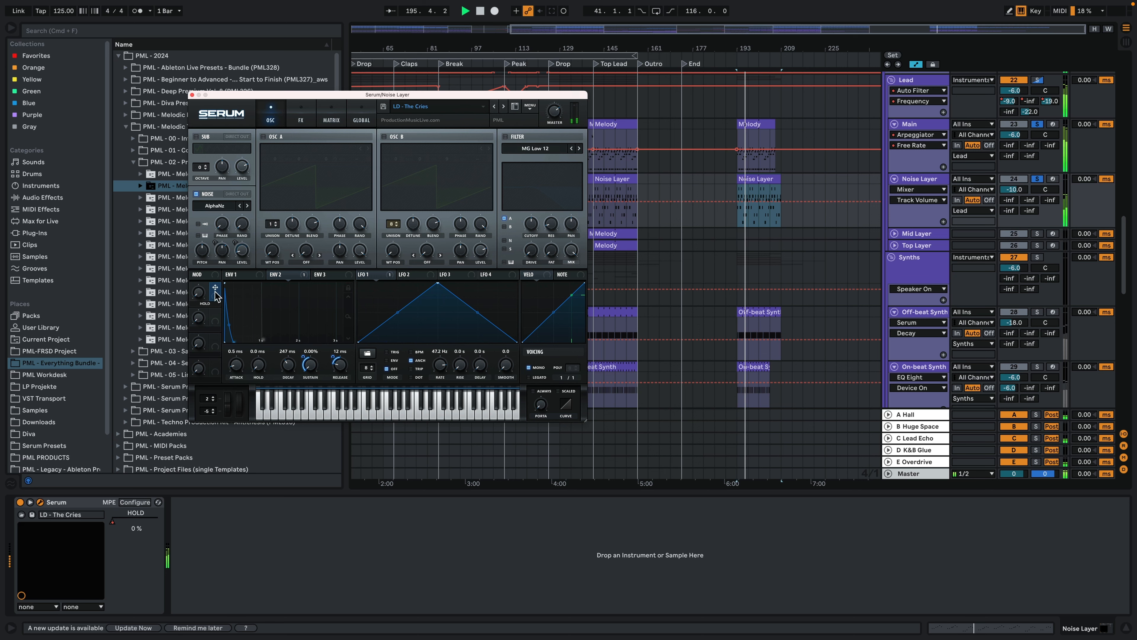
{"action": "left_click_drag", "start_coordinate": [215, 291], "coordinate": [205, 206]}
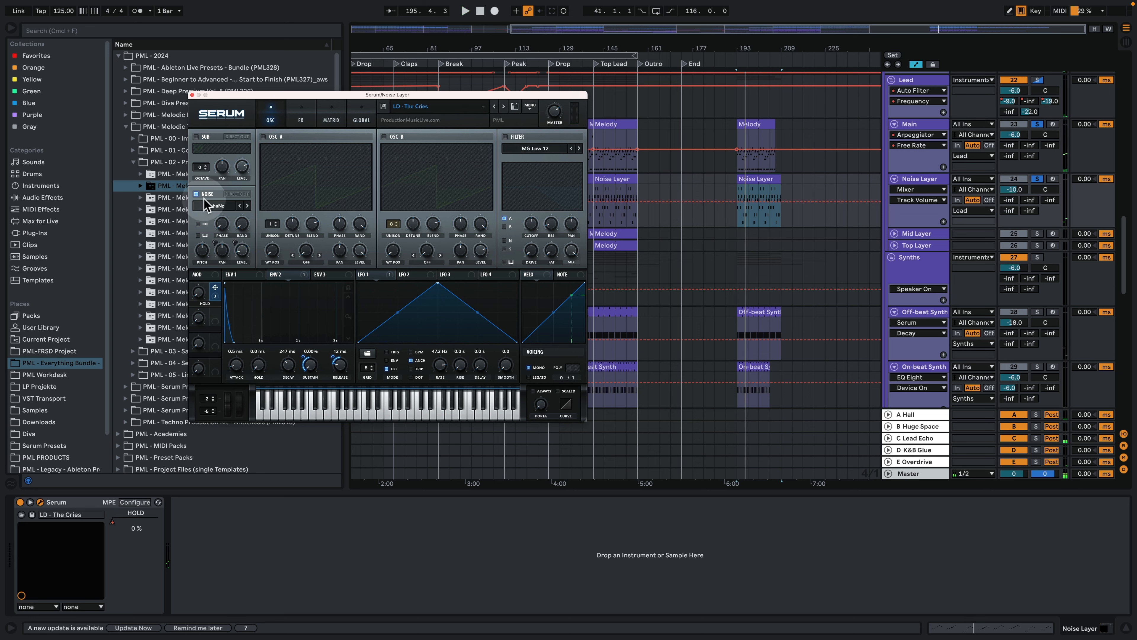
{"action": "left_click_drag", "start_coordinate": [216, 288], "coordinate": [309, 372]}
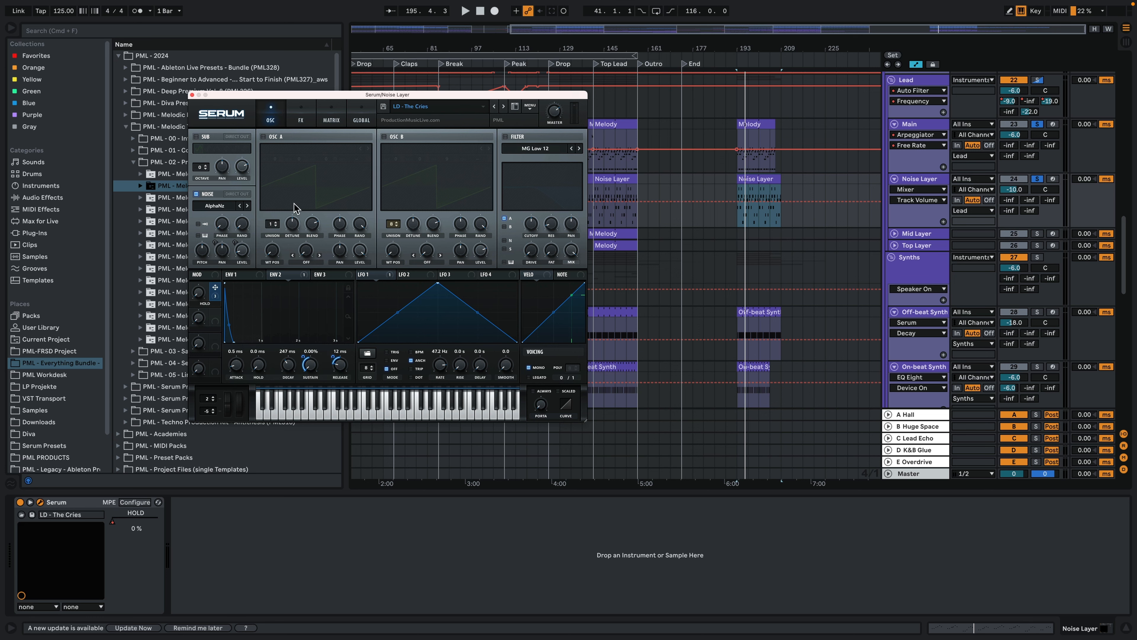
Step: Replay Main and Noise Layer together from bar 193, stop, and close the Serum window
{"action": "key", "text": "space"}
{"action": "left_click", "coordinate": [776, 223]}
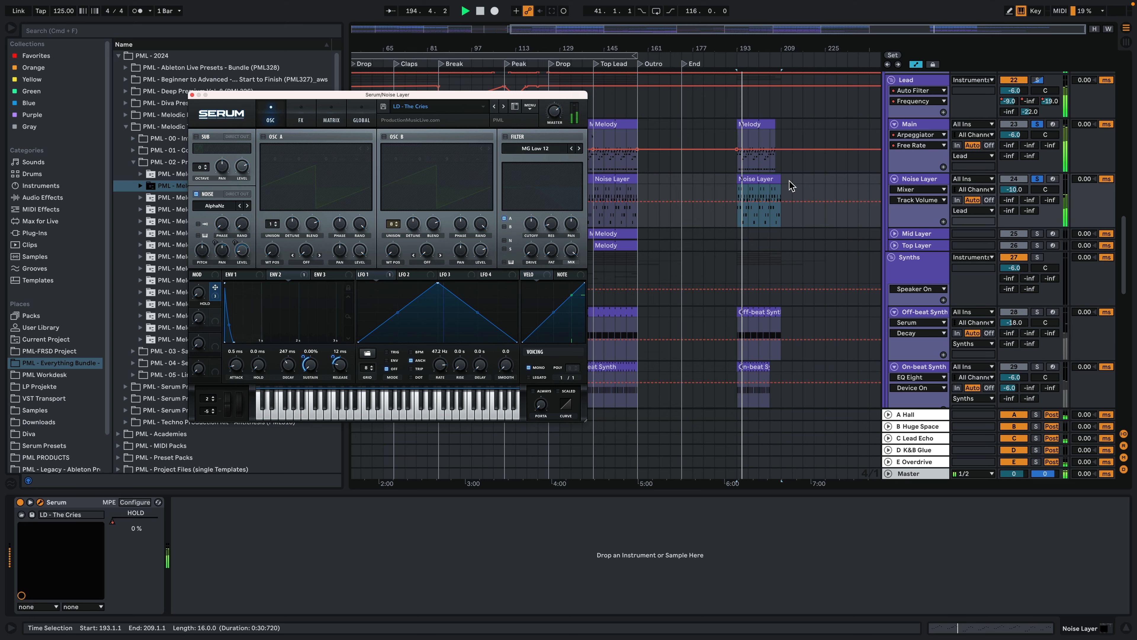
{"action": "key", "text": "space"}
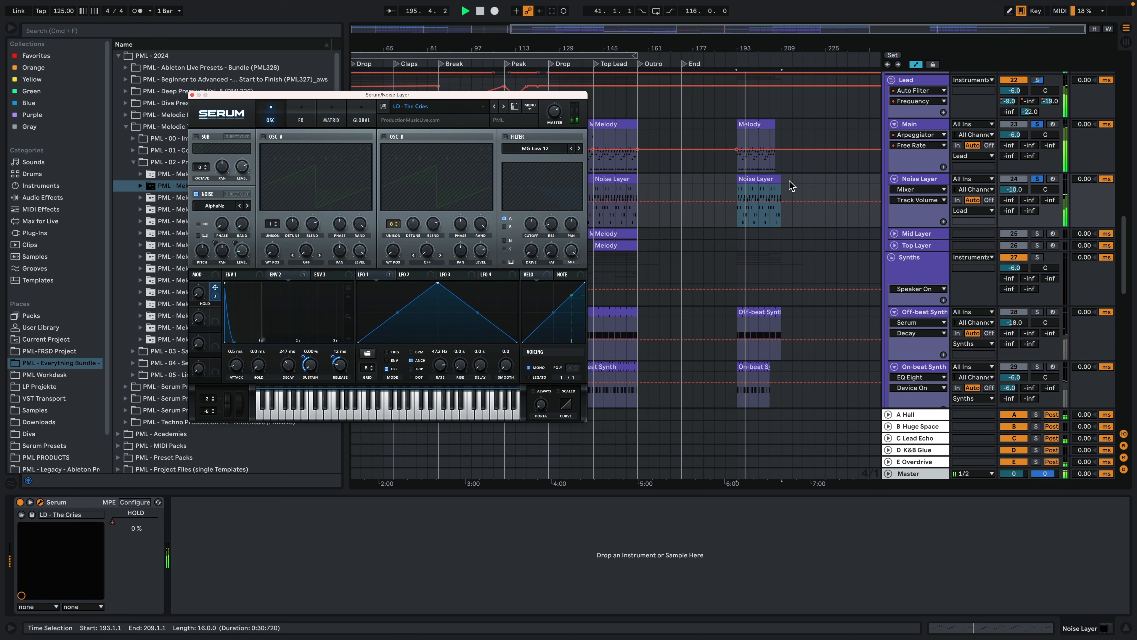
{"action": "left_click", "coordinate": [191, 95]}
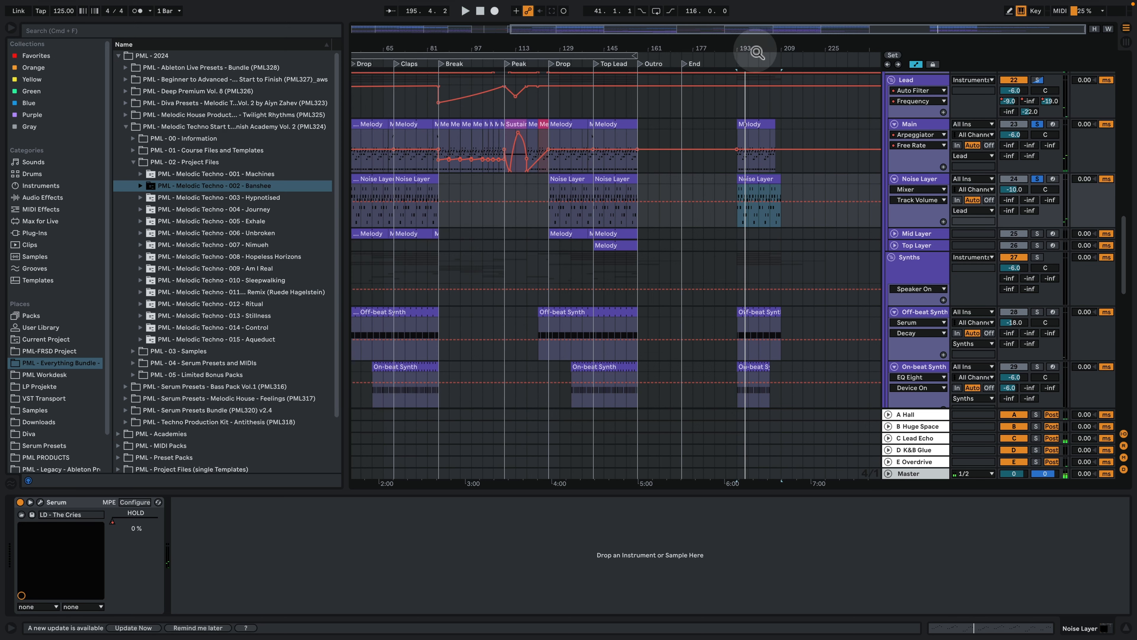
Step: Display the Serum HOLD automation on the Noise Layer track for the clip at bar 193
{"action": "left_click_drag", "start_coordinate": [752, 47], "coordinate": [752, 115]}
{"action": "left_click", "coordinate": [920, 189]}
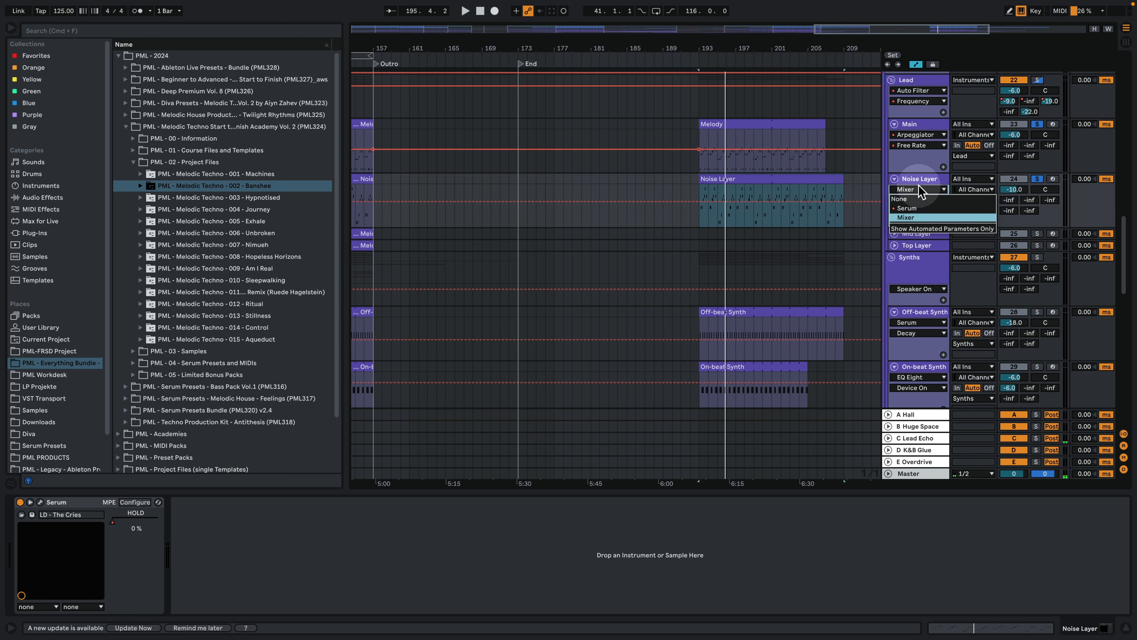
{"action": "left_click", "coordinate": [925, 208]}
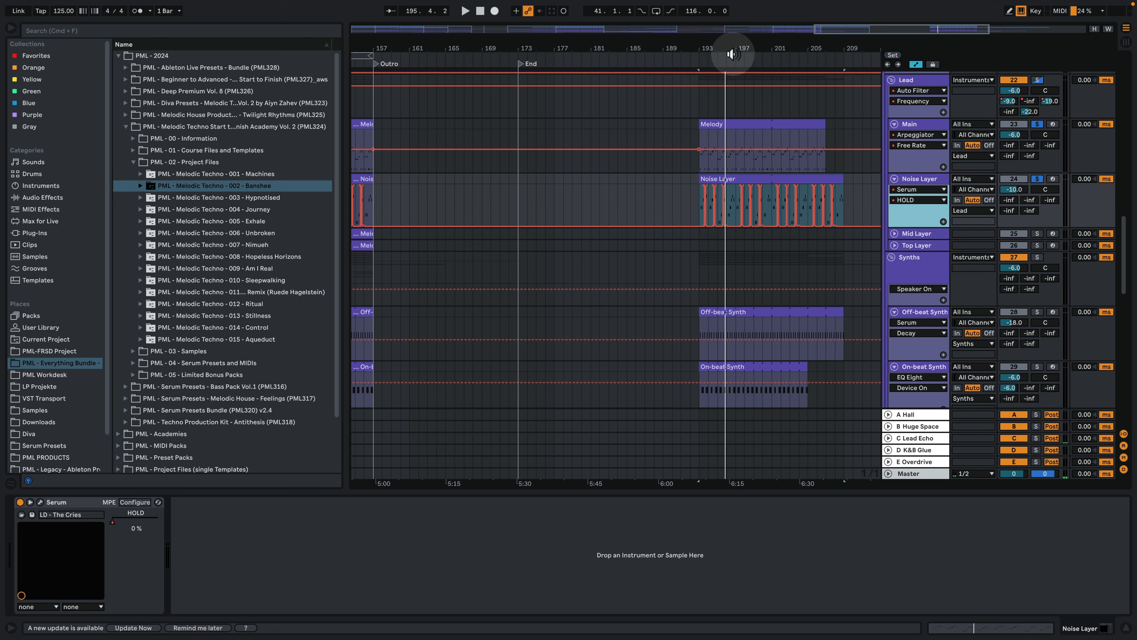
{"action": "left_click_drag", "start_coordinate": [729, 49], "coordinate": [764, 114]}
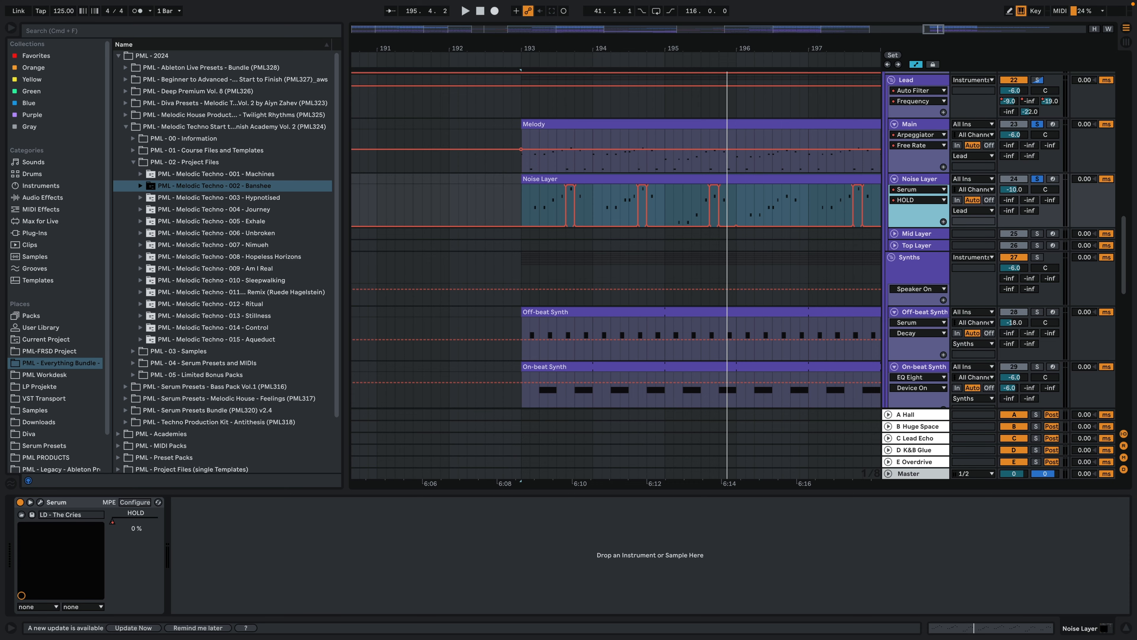
{"action": "left_click_drag", "start_coordinate": [521, 49], "coordinate": [446, 125]}
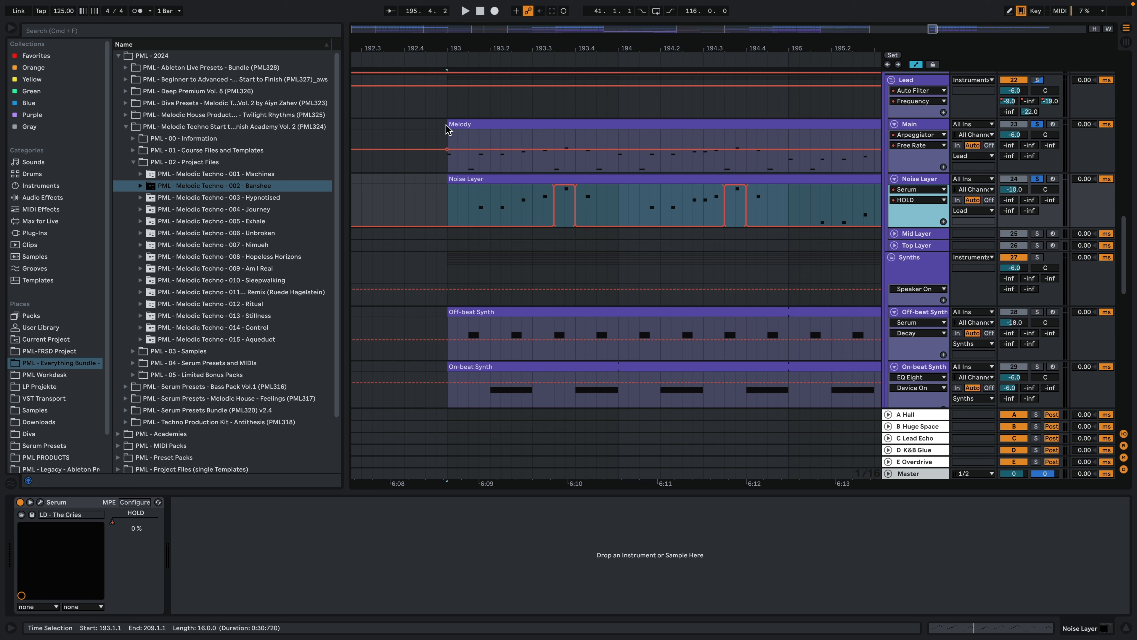
Step: Examine the HOLD automation against the Noise Layer and Main notes from bar 193
{"action": "left_click", "coordinate": [468, 225]}
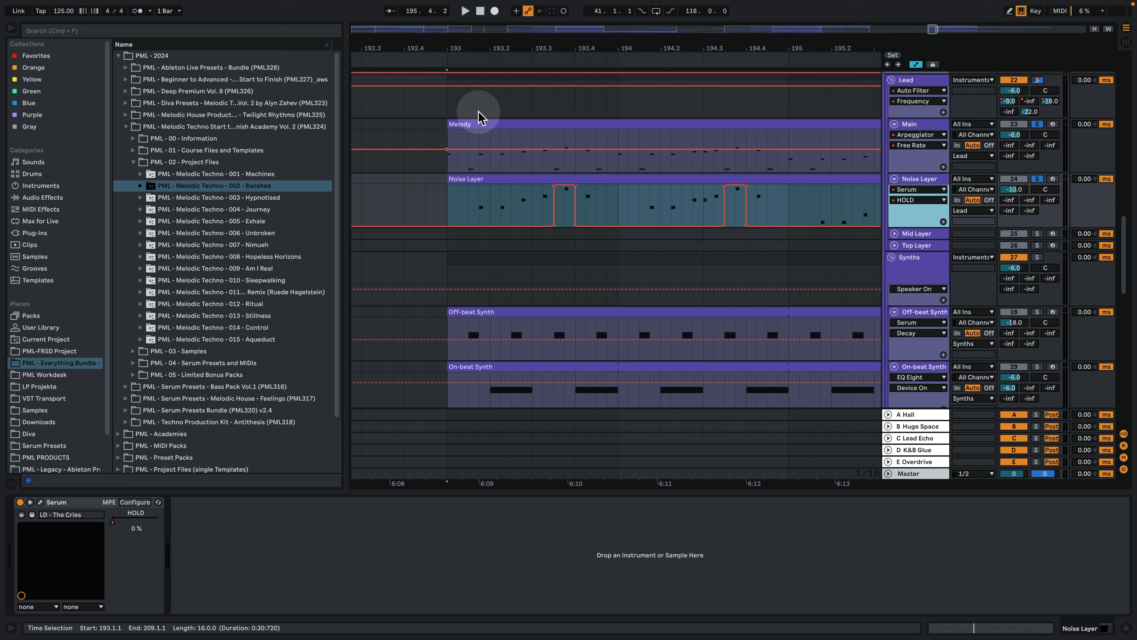
{"action": "left_click", "coordinate": [483, 227]}
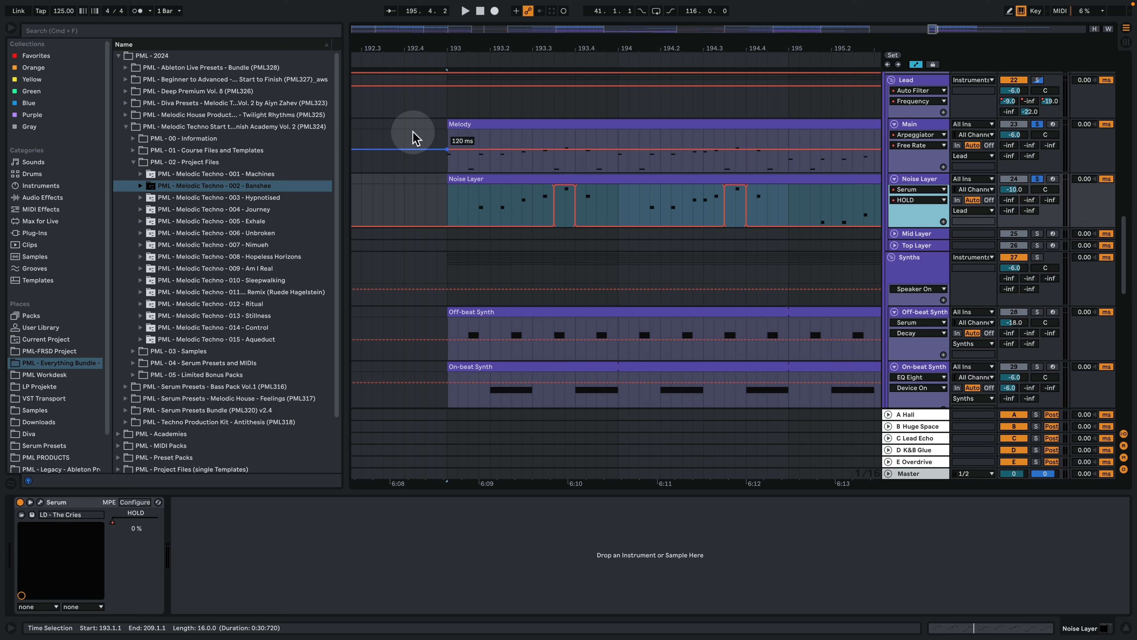
{"action": "left_click", "coordinate": [446, 117]}
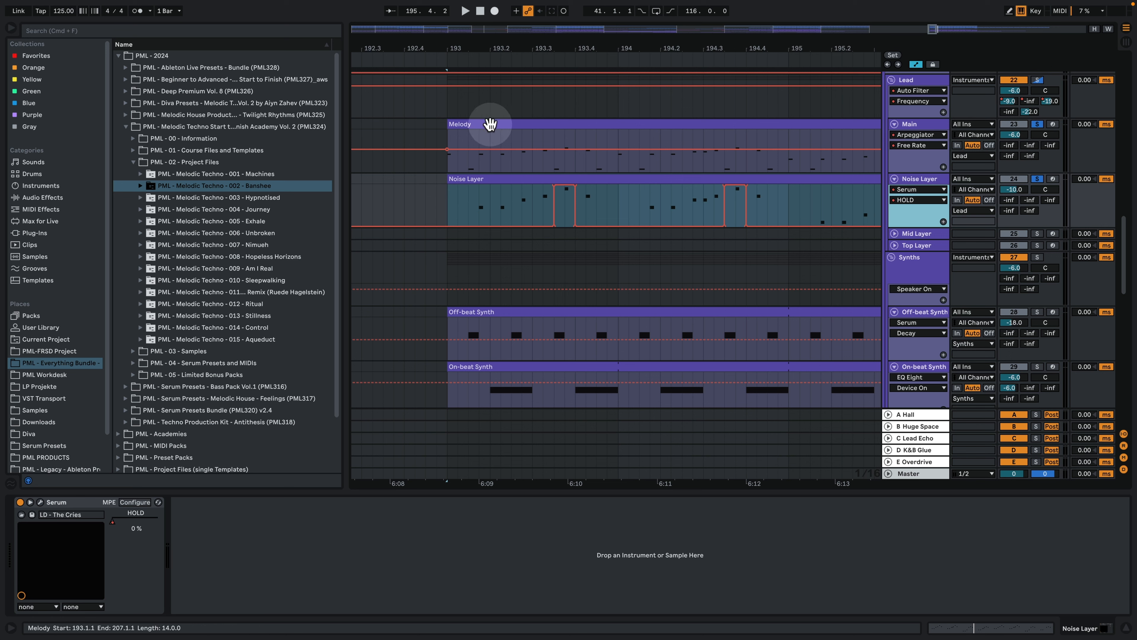
{"action": "mouse_move", "coordinate": [529, 45]}
{"action": "left_mouse_down"}
{"action": "mouse_move", "coordinate": [531, 55]}
{"action": "mouse_move", "coordinate": [520, 41]}
{"action": "left_mouse_up"}
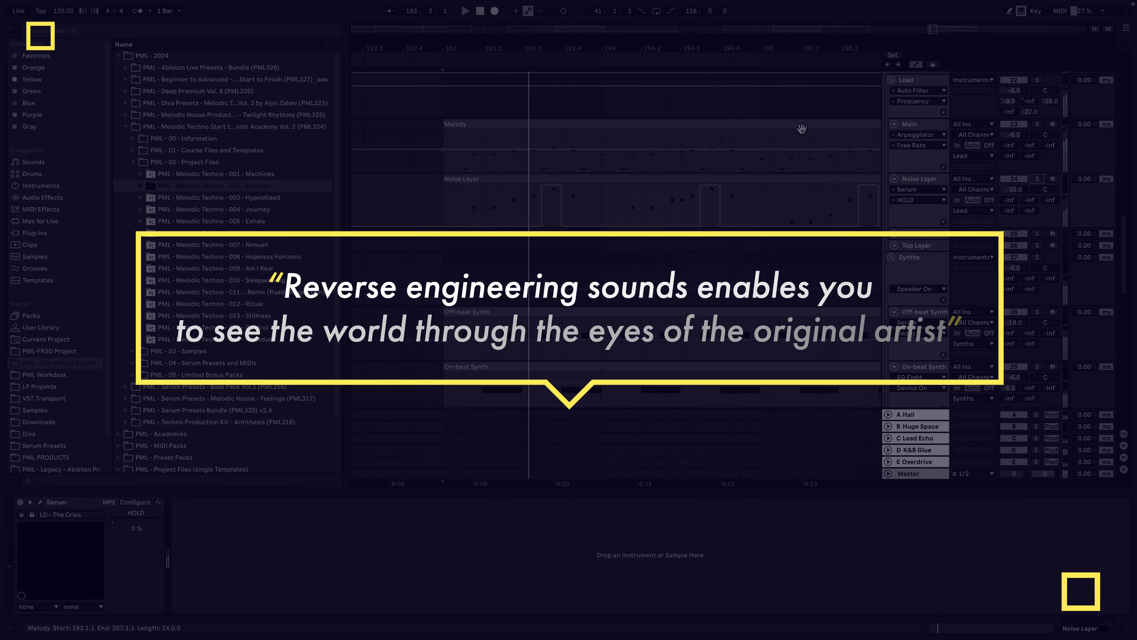
{"action": "mouse_move", "coordinate": [566, 64]}
{"action": "left_mouse_down"}
{"action": "mouse_move", "coordinate": [520, 42]}
{"action": "mouse_move", "coordinate": [573, 49]}
{"action": "mouse_move", "coordinate": [597, 30]}
{"action": "mouse_move", "coordinate": [652, 21]}
{"action": "left_mouse_up"}
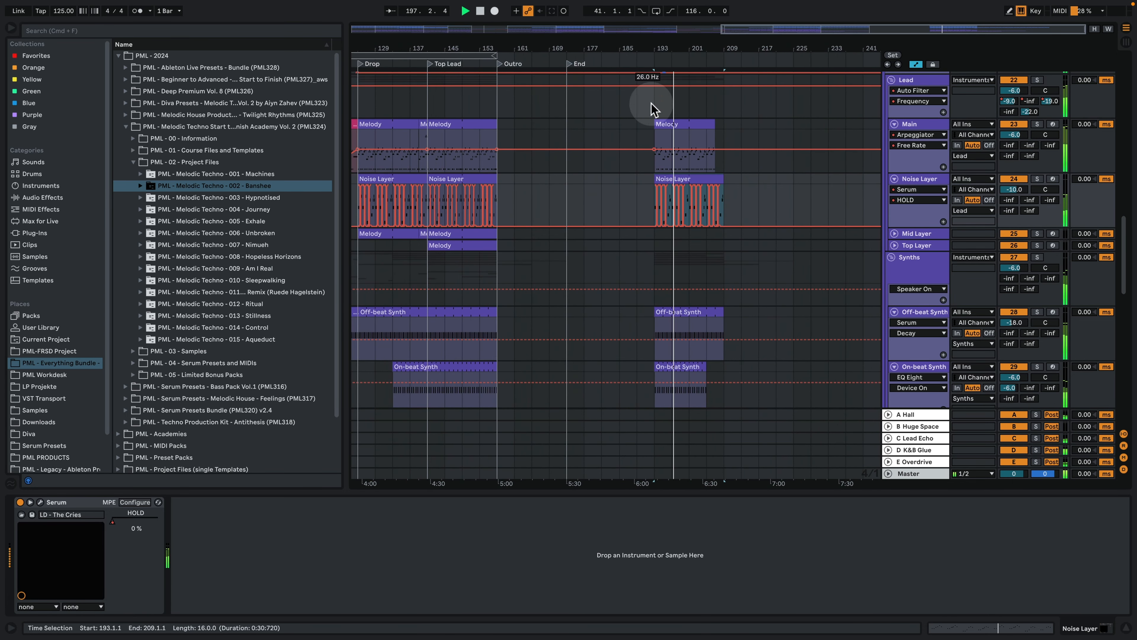
Step: Stop playback, unfold the Mid Layer track and copy its Melody clip from bar 141 to bar 193
{"action": "left_click", "coordinate": [894, 234]}
{"action": "key", "text": "space"}
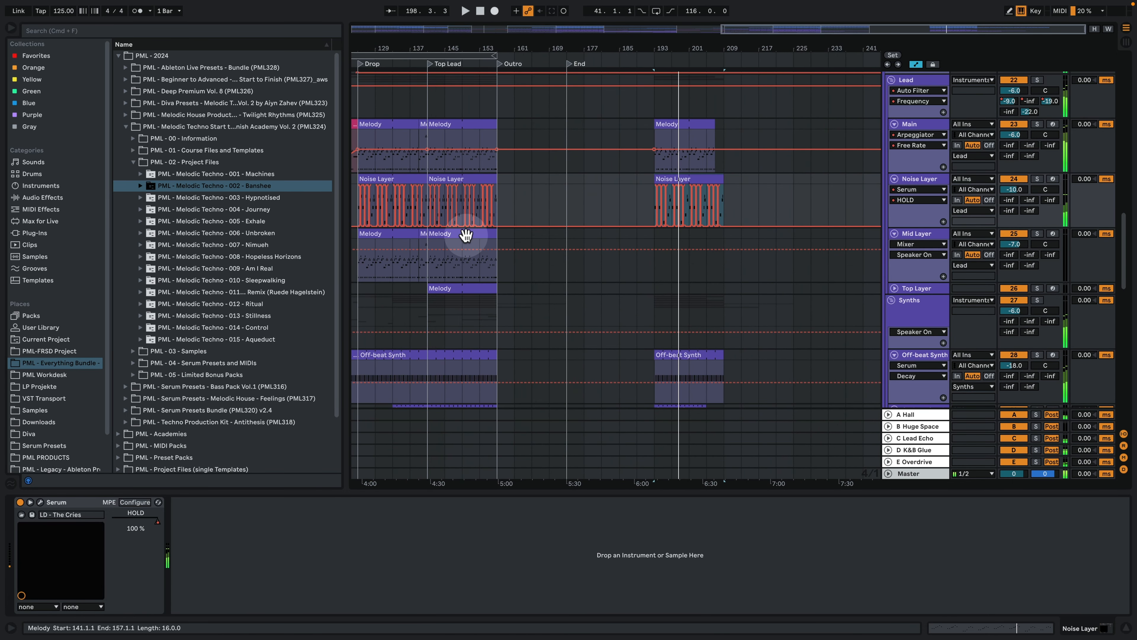
{"action": "left_click", "coordinate": [448, 234]}
{"action": "left_click_drag", "start_coordinate": [448, 234], "coordinate": [676, 255]}
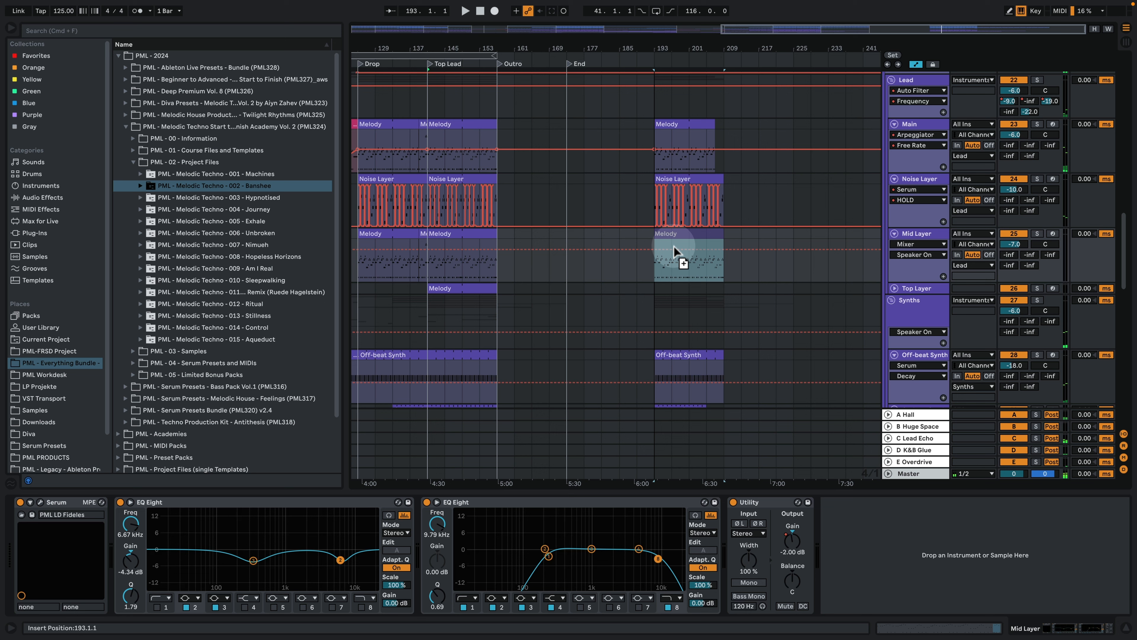
Step: Solo the Mid Layer track and briefly play its Melody clip from bar 193
{"action": "left_click", "coordinate": [1036, 233]}
{"action": "key", "text": "space"}
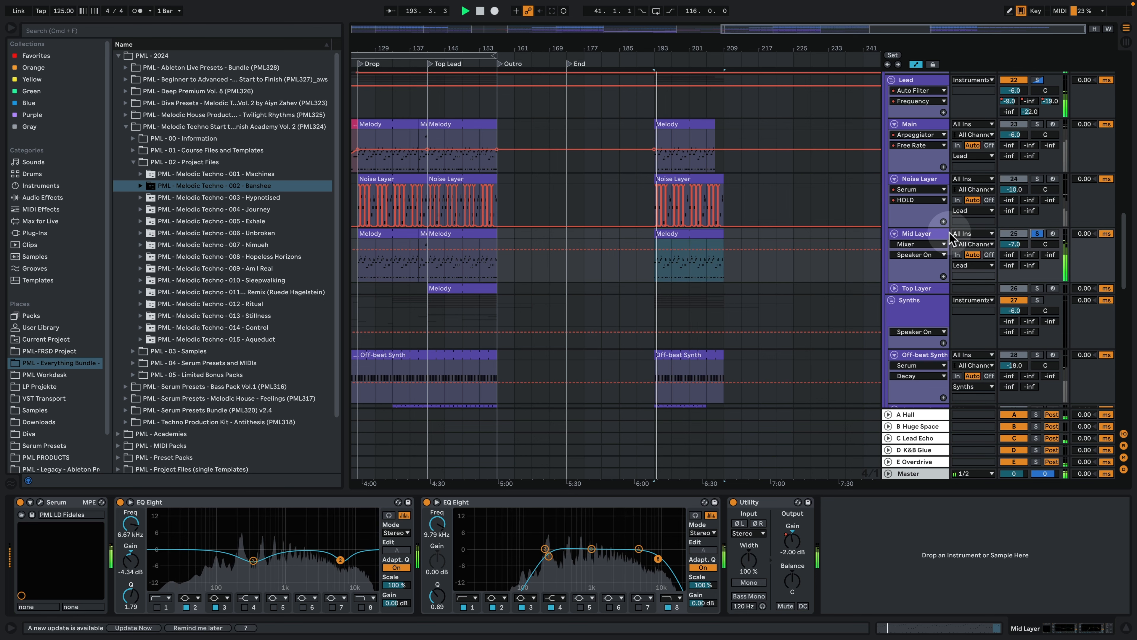
{"action": "key", "text": "space"}
{"action": "left_click", "coordinate": [519, 322]}
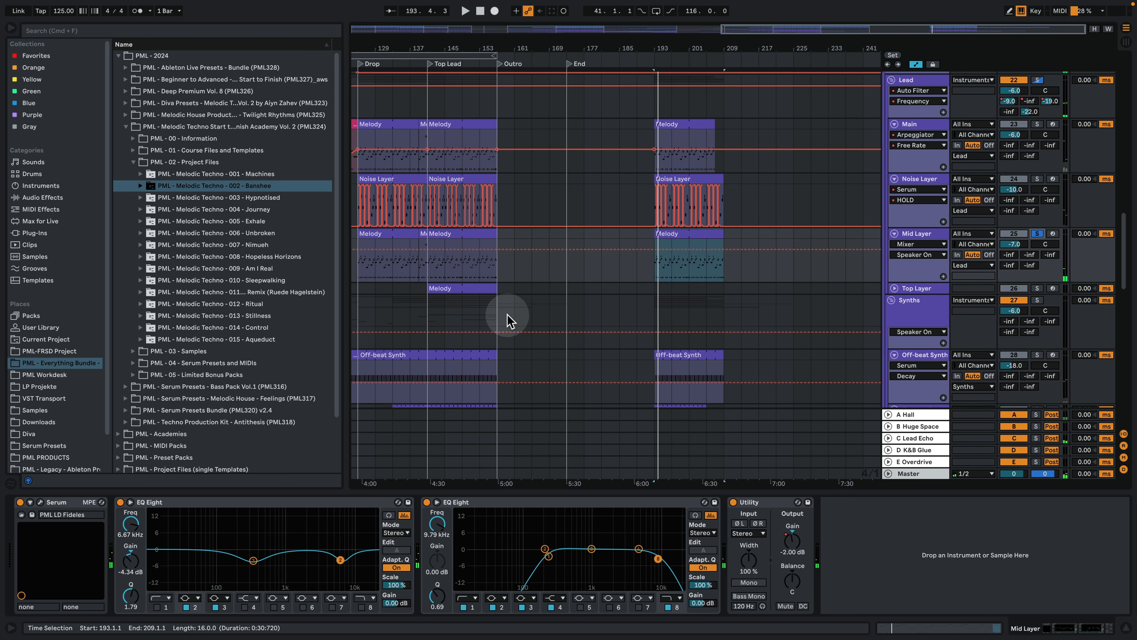
{"action": "left_click_drag", "start_coordinate": [655, 45], "coordinate": [663, 44]}
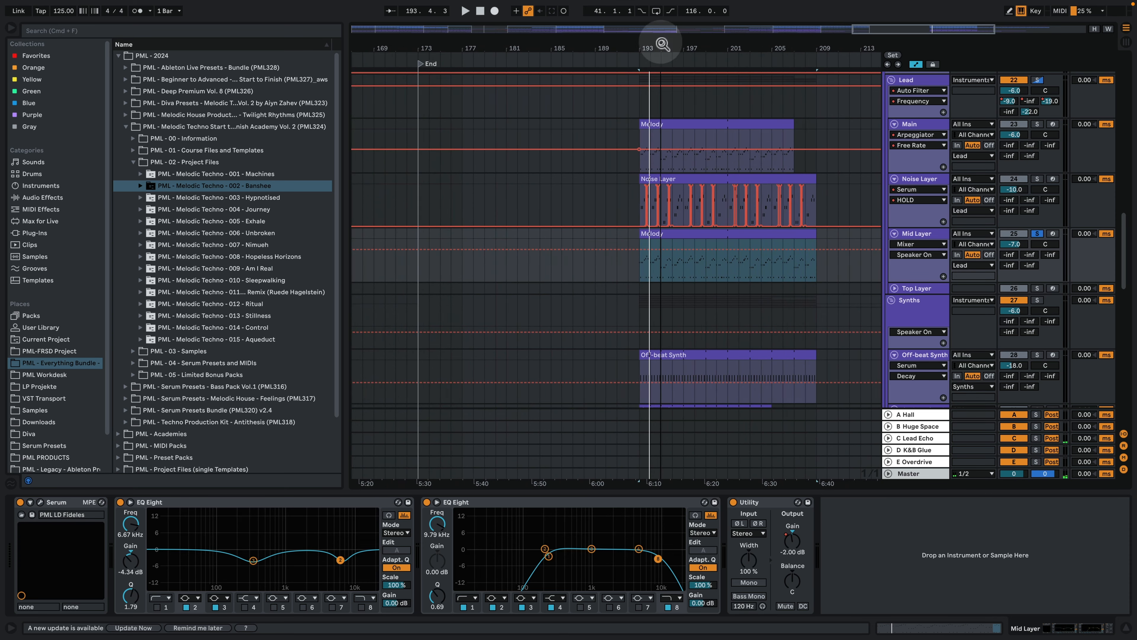
Step: Add Noise Layer and Main to the solo and compare the playback with the Mid Layer switched in and out
{"action": "left_click", "coordinate": [1036, 179]}
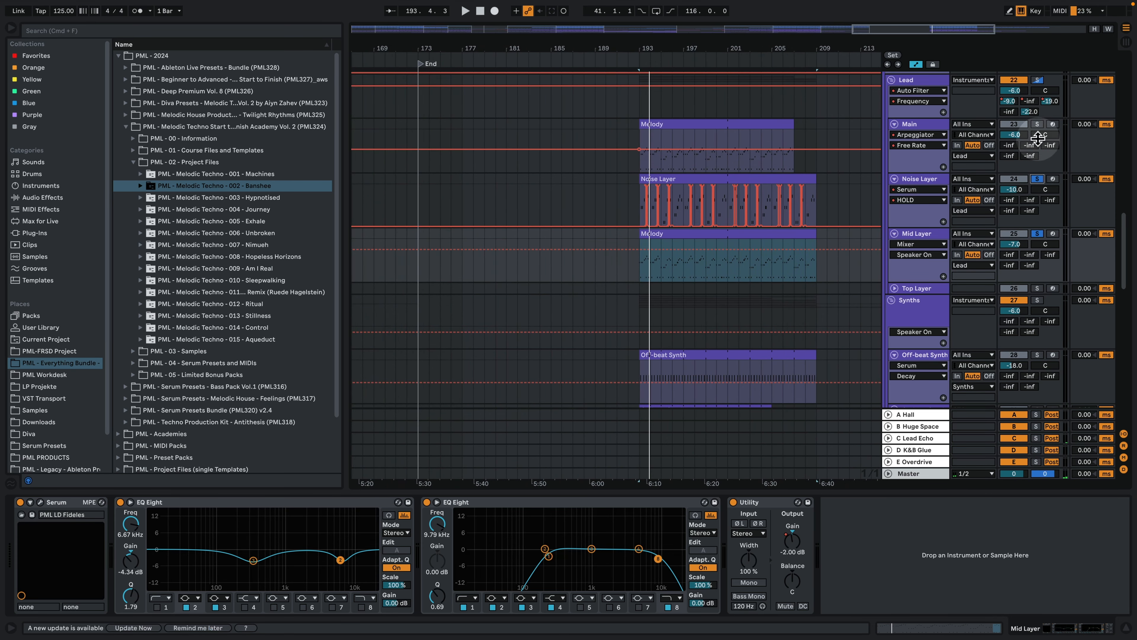
{"action": "key", "text": "space"}
{"action": "left_click", "coordinate": [1037, 124]}
{"action": "left_click", "coordinate": [1037, 233]}
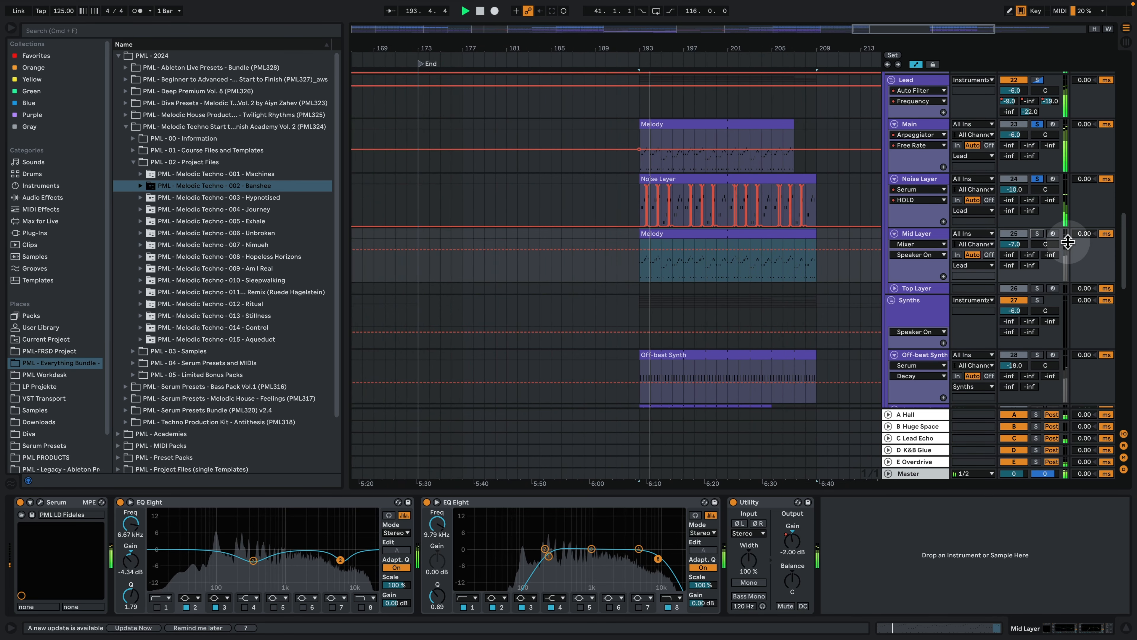
{"action": "left_click", "coordinate": [1037, 233]}
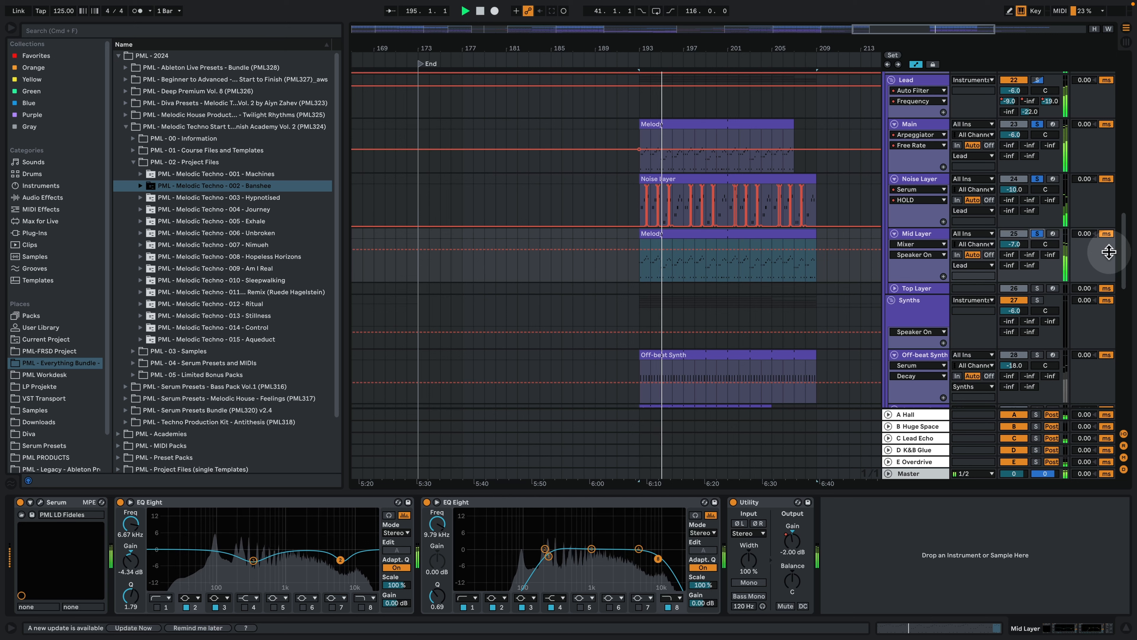
{"action": "left_click", "coordinate": [1037, 233]}
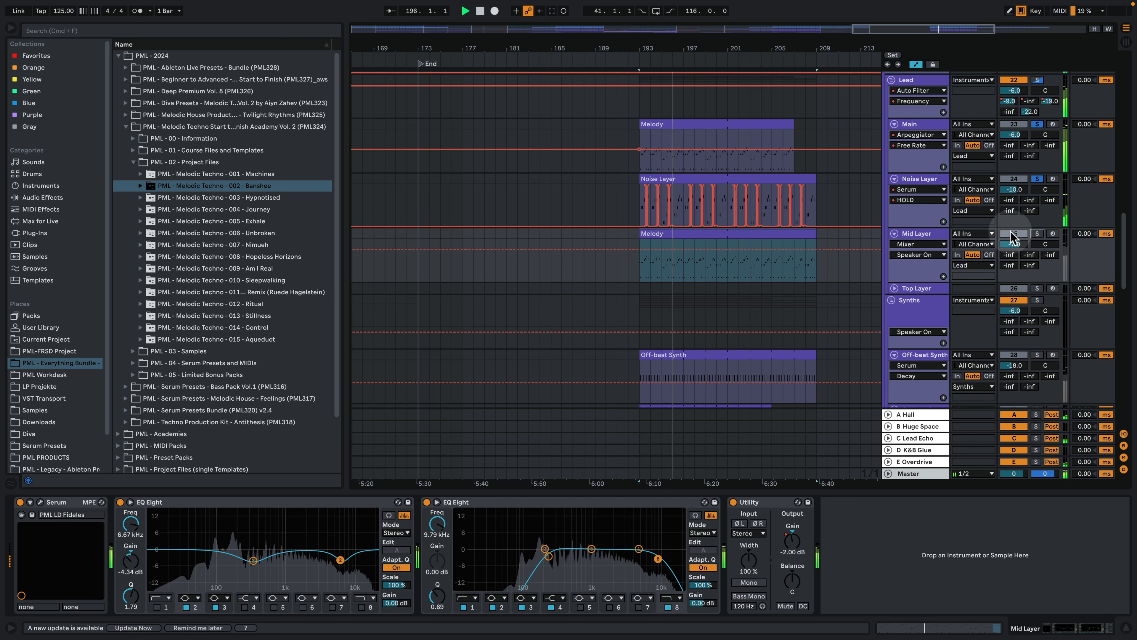
{"action": "left_click", "coordinate": [1037, 233]}
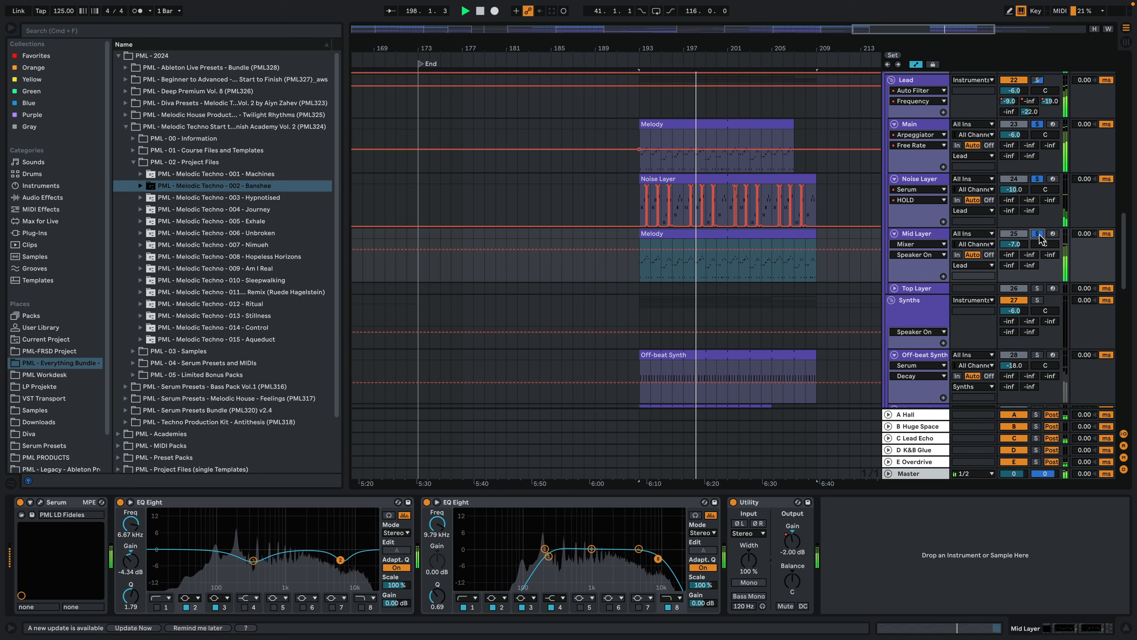
{"action": "left_click", "coordinate": [1036, 233]}
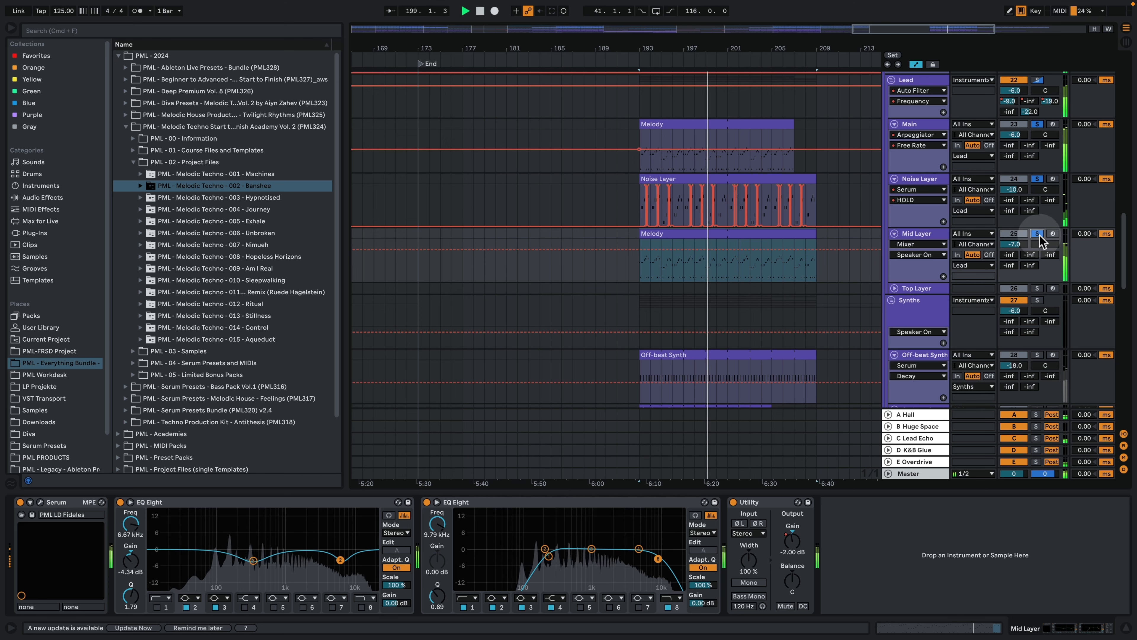
{"action": "key", "text": "space"}
Step: Unfold the Top Layer track and copy its Melody clip from bar 141 to bar 193
{"action": "left_click_drag", "start_coordinate": [739, 47], "coordinate": [719, 50]}
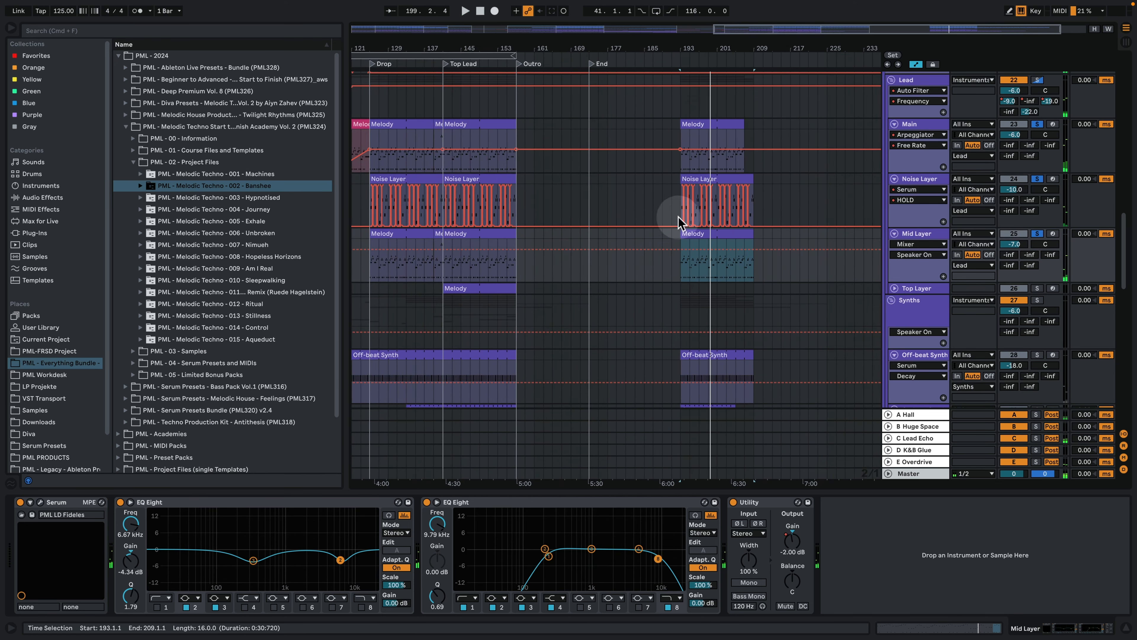
{"action": "left_click", "coordinate": [894, 288]}
{"action": "left_click", "coordinate": [459, 287]}
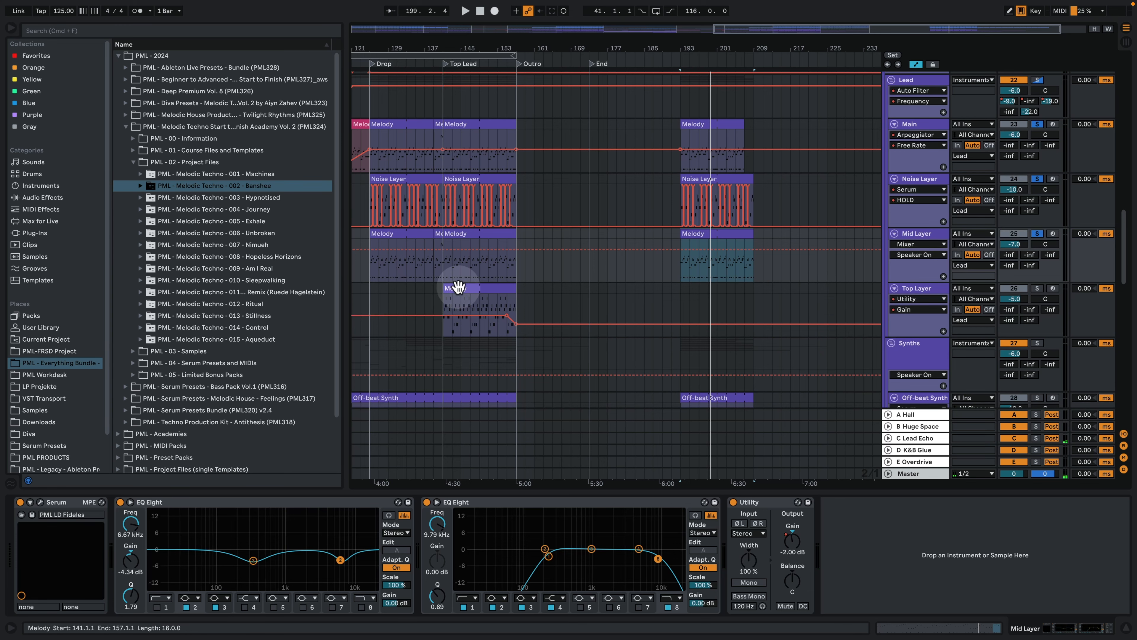
{"action": "left_click", "coordinate": [488, 289]}
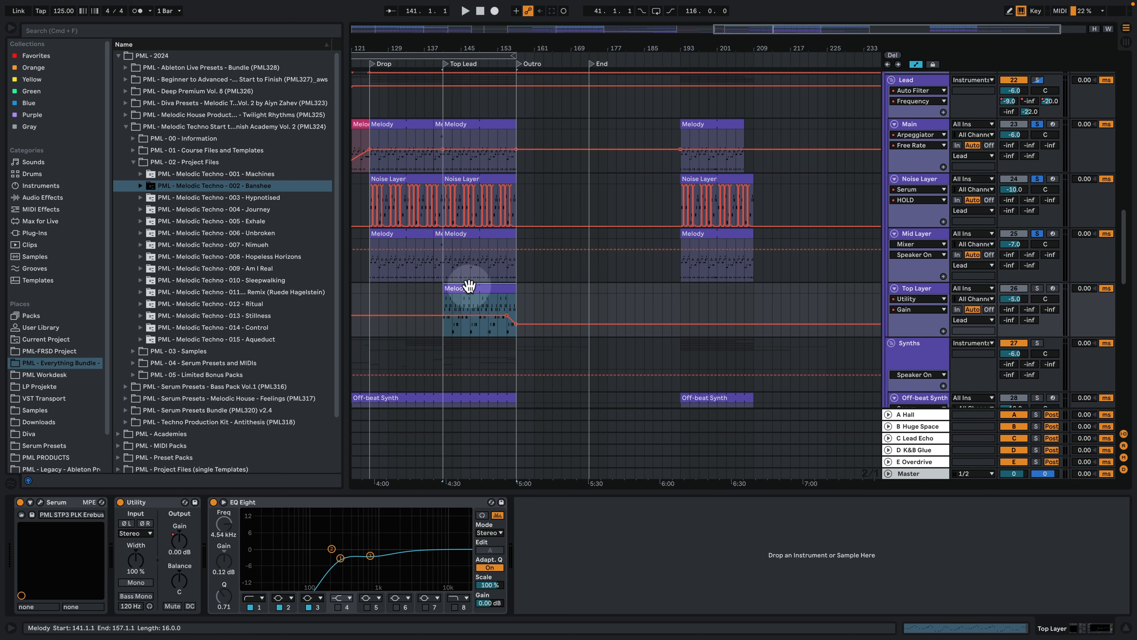
{"action": "left_click_drag", "start_coordinate": [481, 288], "coordinate": [716, 295]}
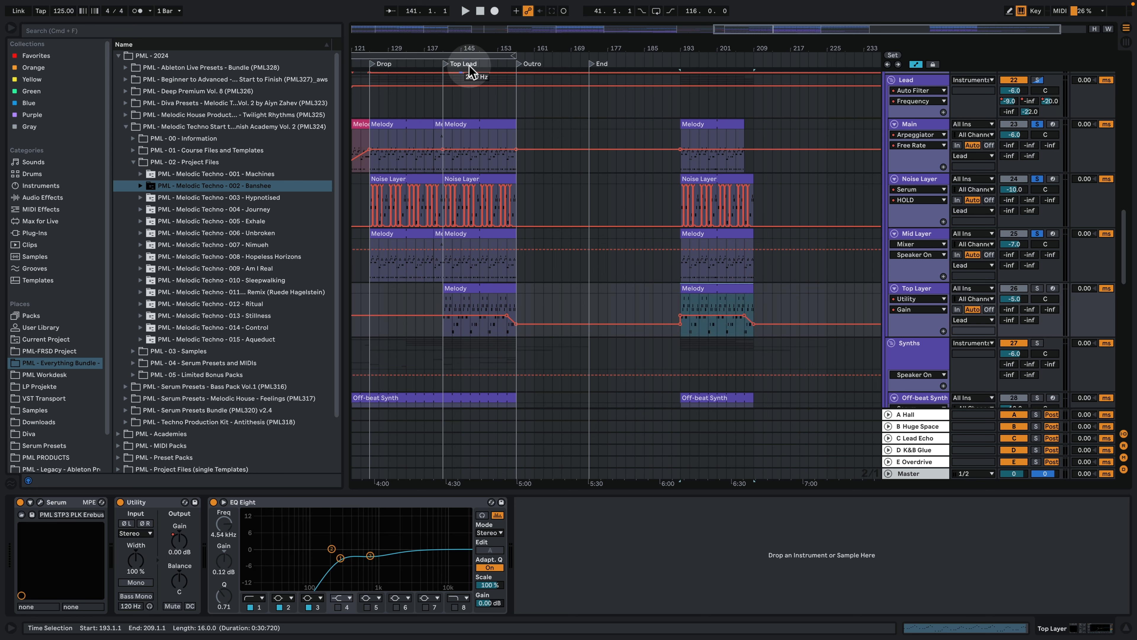
Step: Add Top Layer to the soloed lead tracks and play them together from bar 193
{"action": "left_click", "coordinate": [1037, 288]}
{"action": "key", "text": "space"}
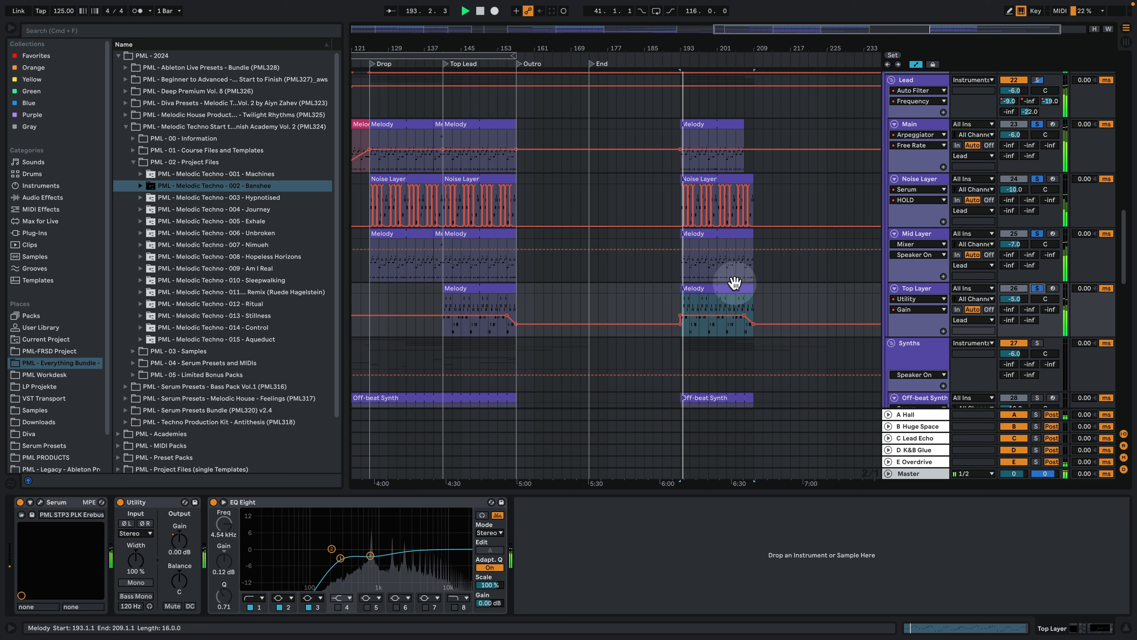
Step: Stop playback, solo only the Top Layer track, and play its Melody clip from bar 193 while viewing its Serum patch
{"action": "key", "text": "space"}
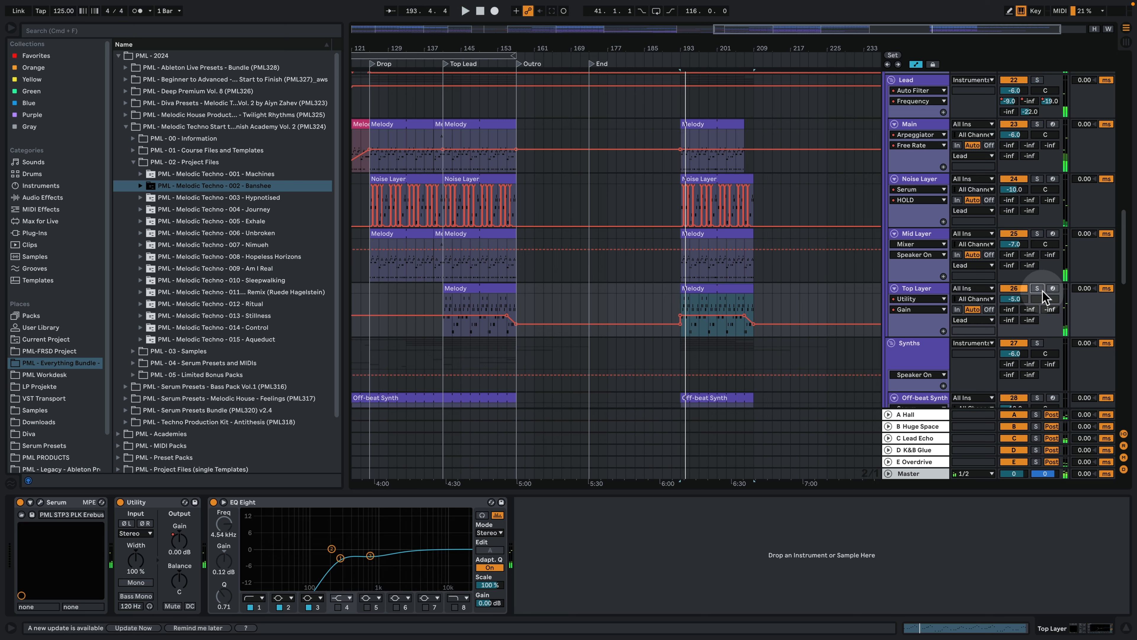
{"action": "left_click", "coordinate": [740, 288]}
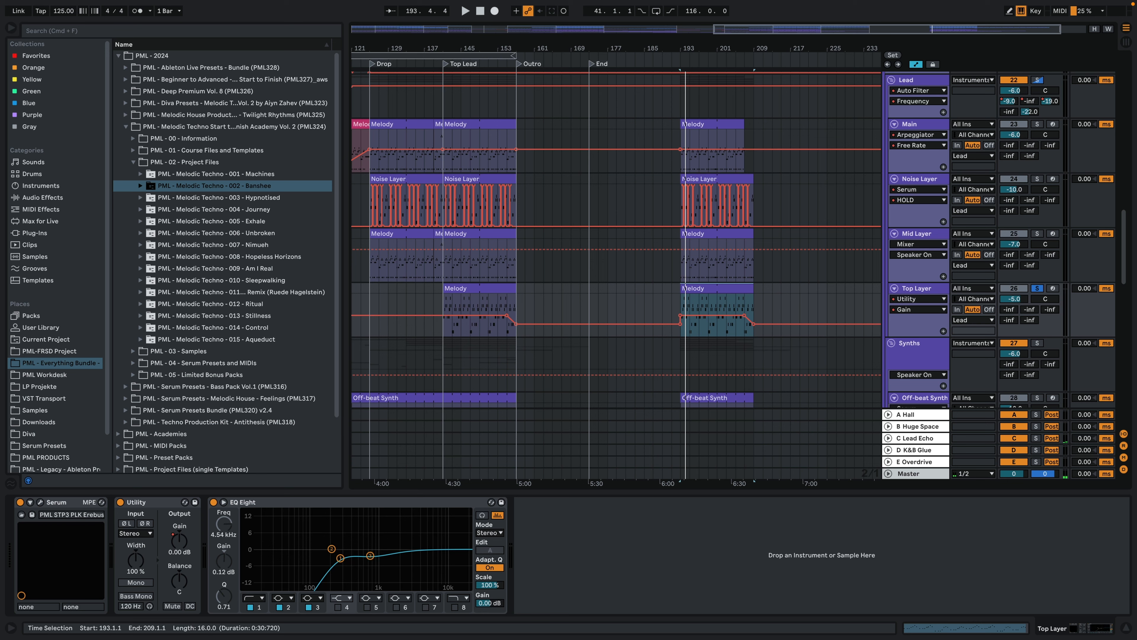
{"action": "key", "text": "space"}
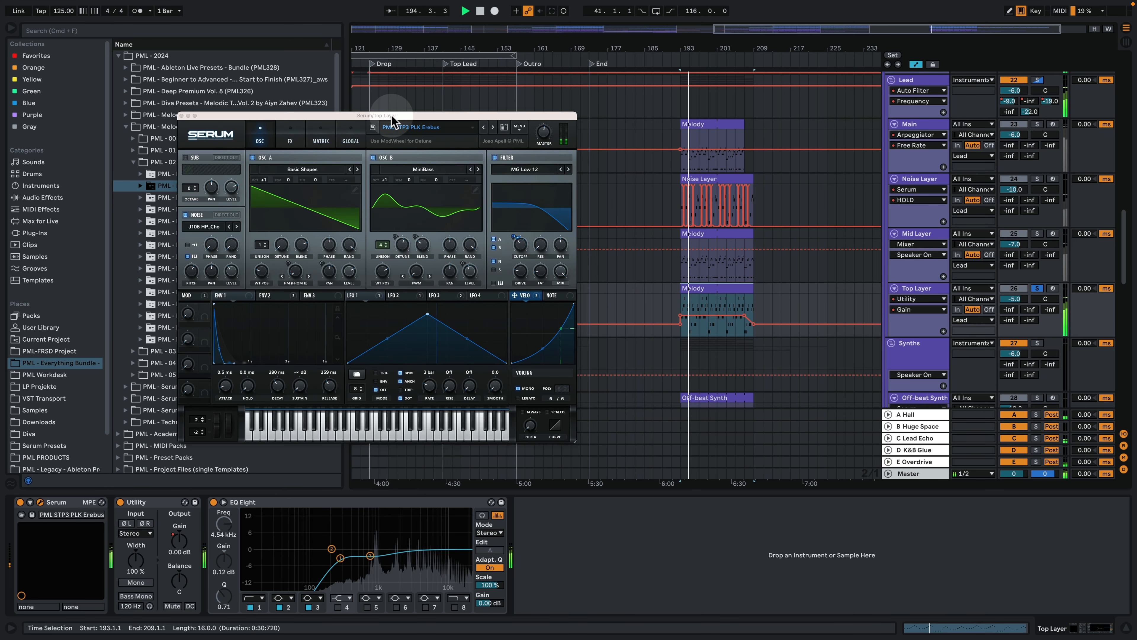
{"action": "left_click_drag", "start_coordinate": [414, 116], "coordinate": [508, 115]}
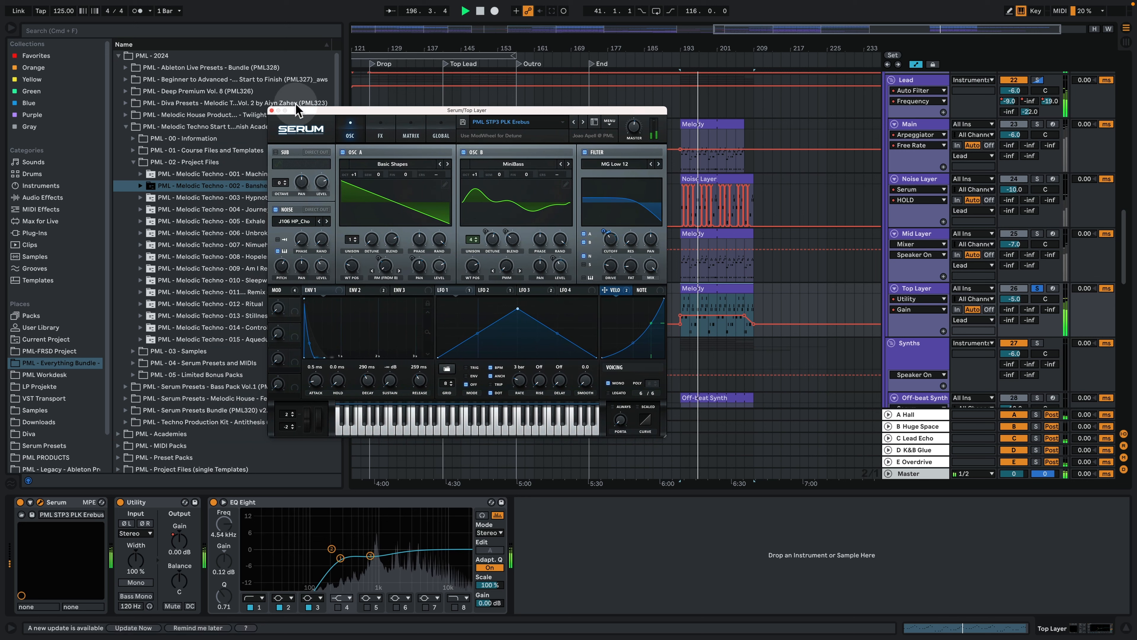
{"action": "key", "text": "space"}
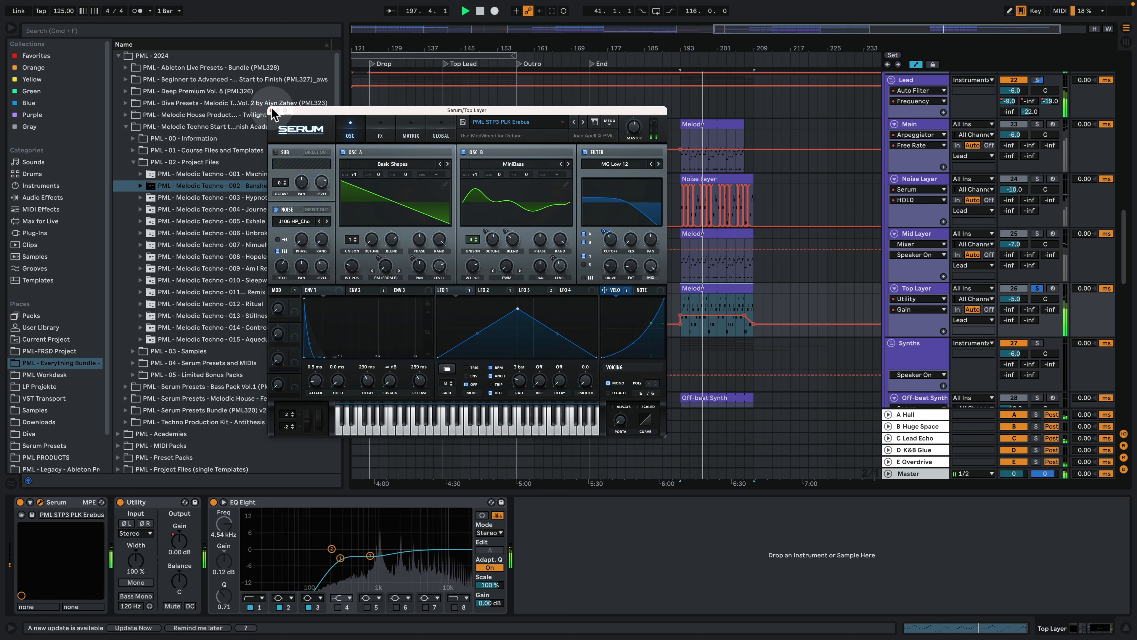
{"action": "left_click", "coordinate": [272, 111]}
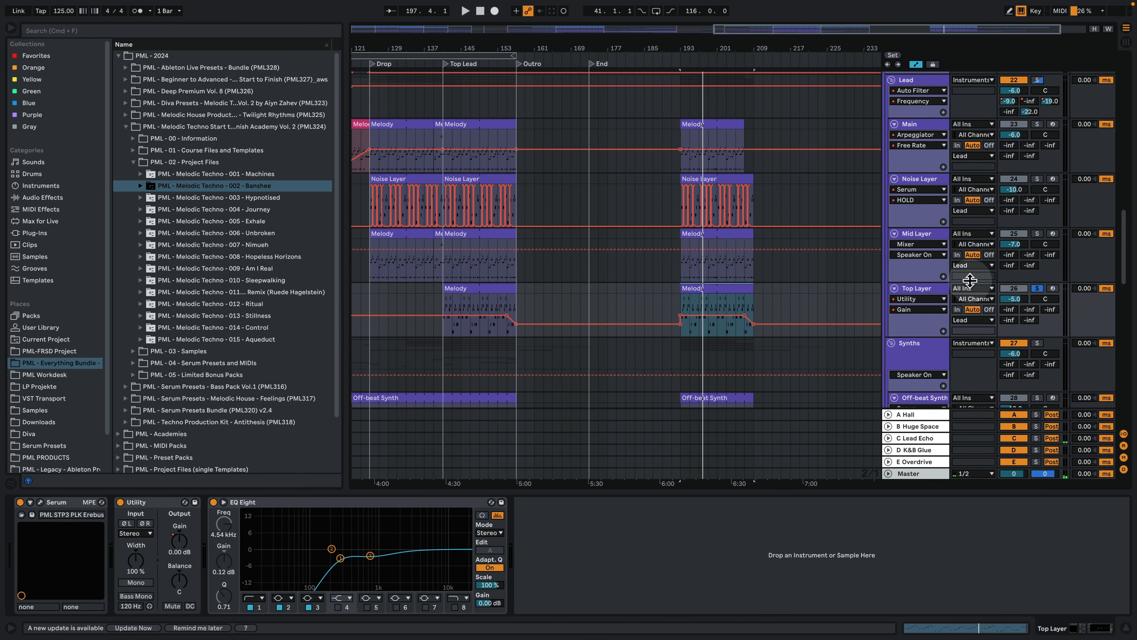
Step: Compare playback from bar 193 with no tracks soloed, with Main soloed, and with Top Layer added to Main
{"action": "left_click", "coordinate": [1036, 290]}
{"action": "key", "text": "space"}
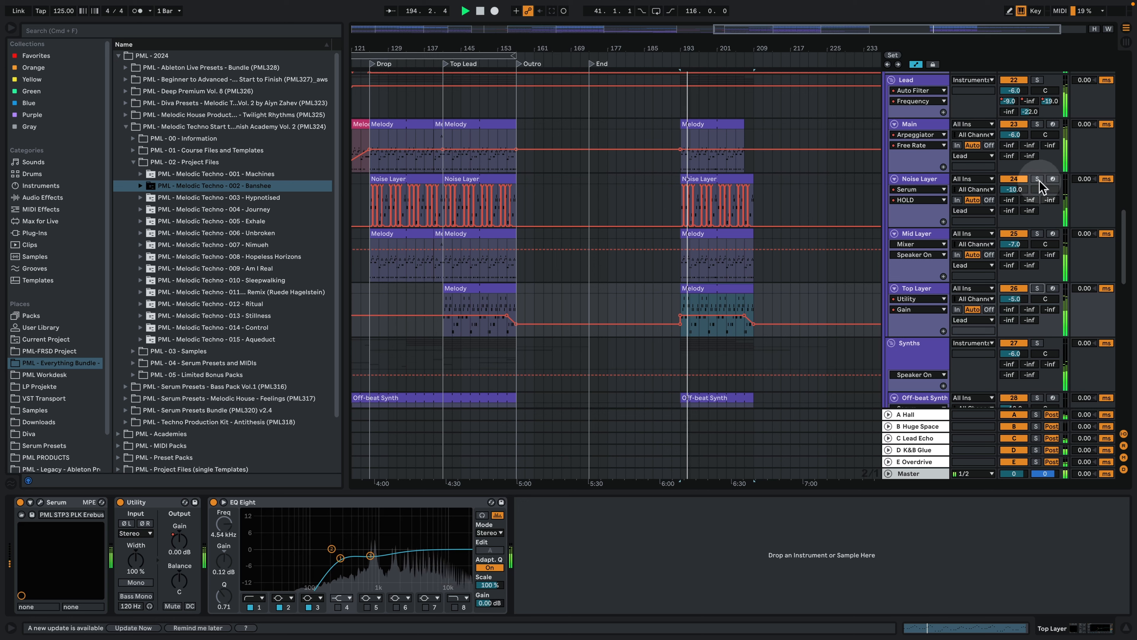
{"action": "left_click", "coordinate": [1038, 124]}
{"action": "key", "text": "space"}
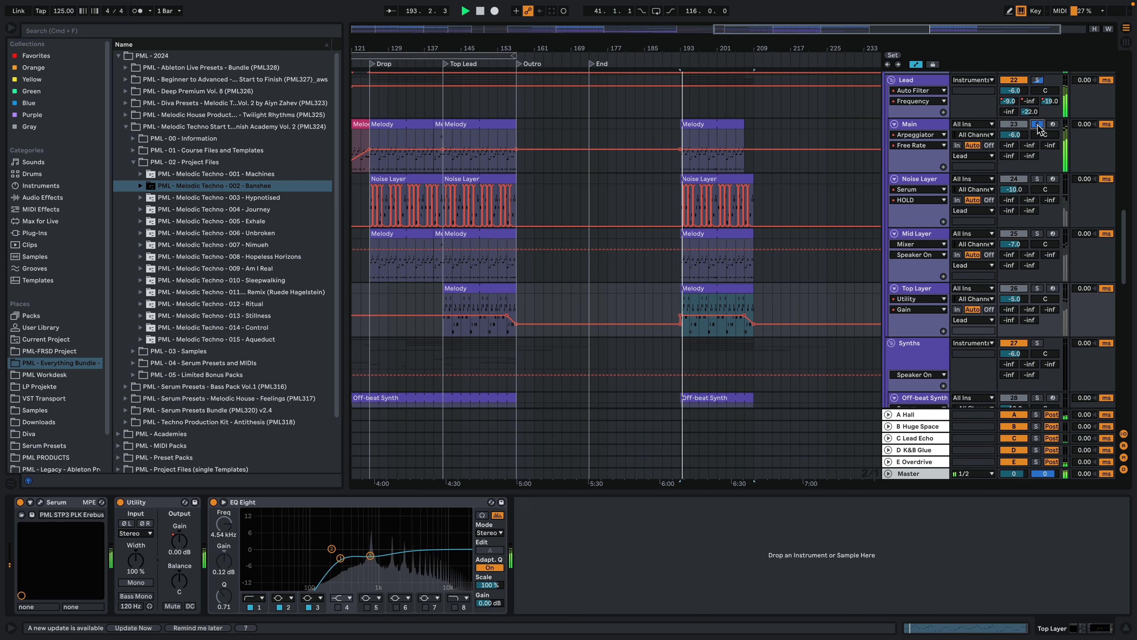
{"action": "left_click", "coordinate": [1038, 289]}
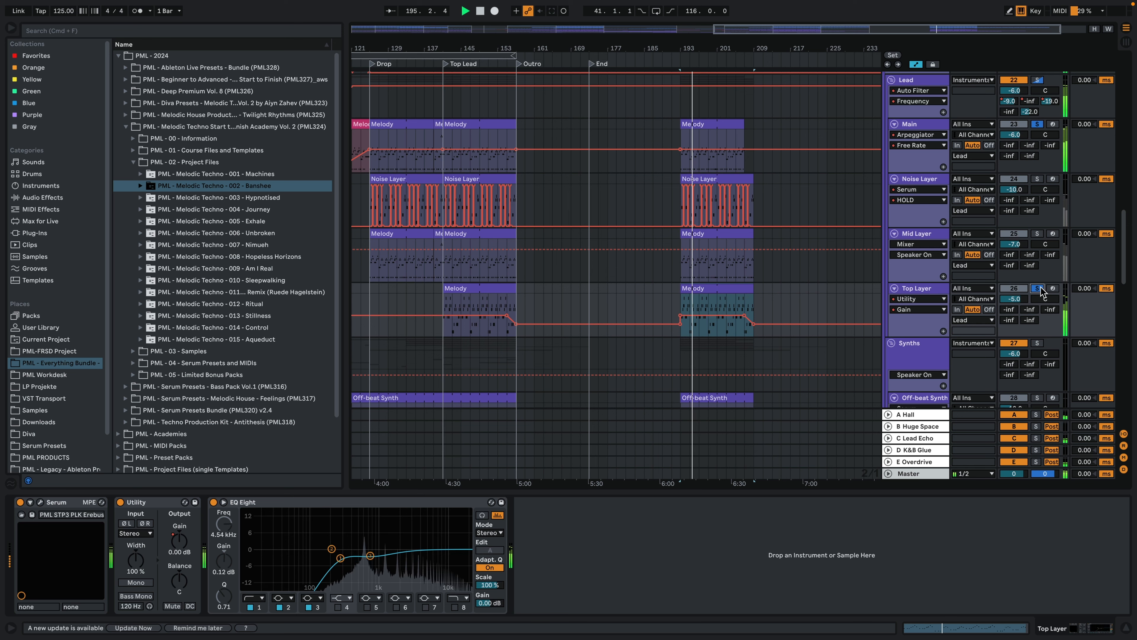
{"action": "left_click", "coordinate": [1037, 125]}
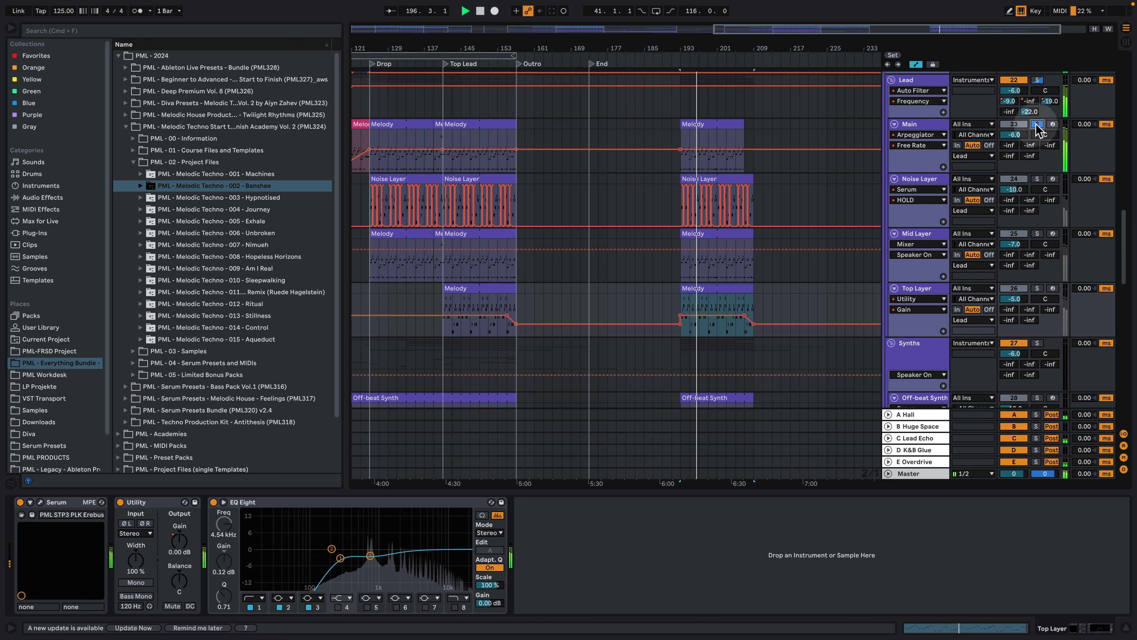
{"action": "left_click", "coordinate": [1037, 125]}
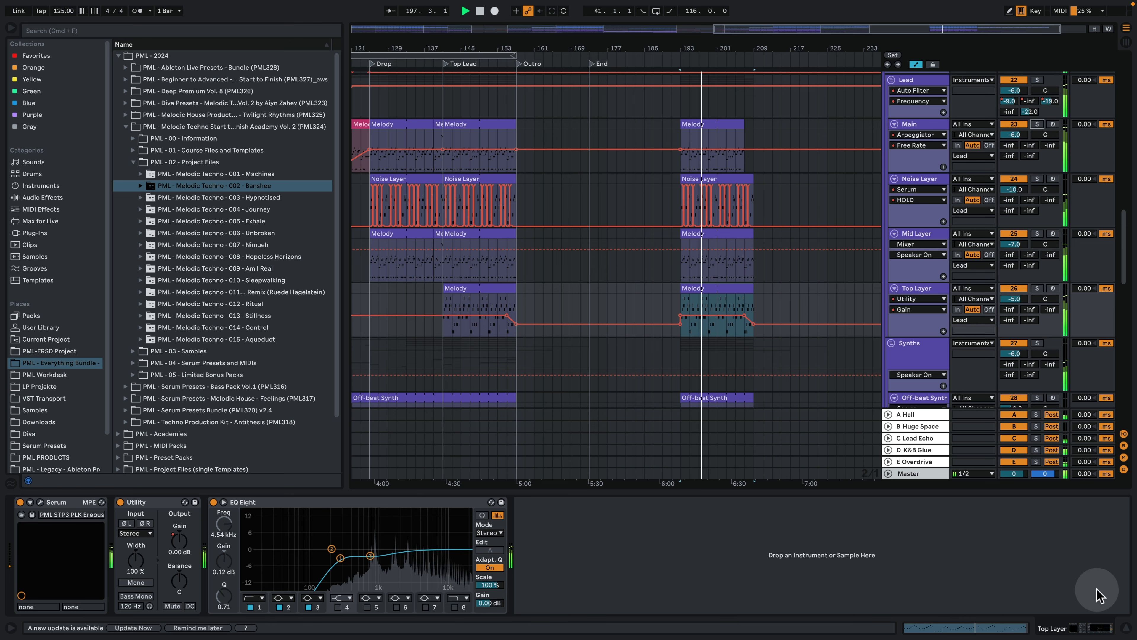
Step: Show the full arrangement without the device view and inspect the Serum patch on the Whisper Drone track
{"action": "left_click", "coordinate": [1126, 627]}
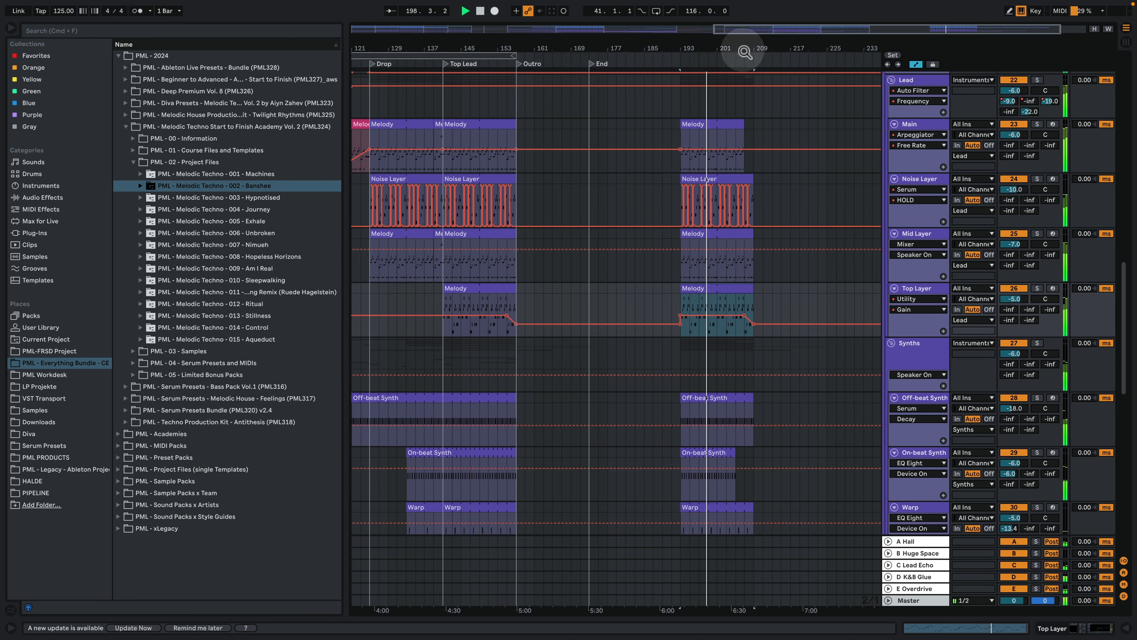
{"action": "key", "text": "w"}
{"action": "scroll", "coordinate": [830, 337], "scroll_direction": "down", "scroll_amount": 6}
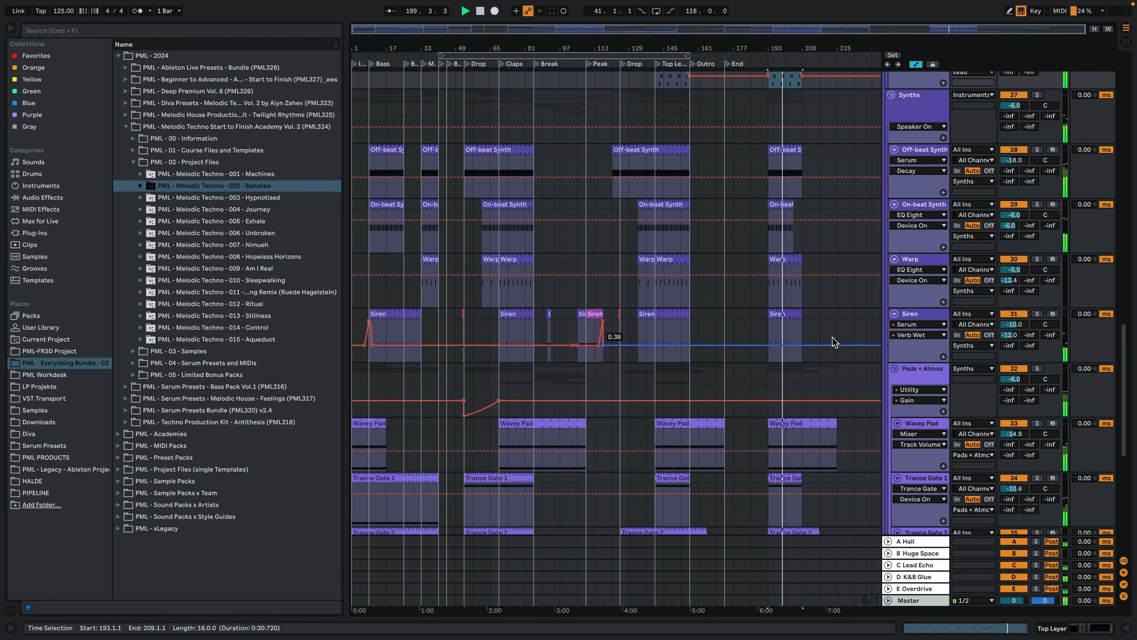
{"action": "scroll", "coordinate": [832, 338], "scroll_direction": "down", "scroll_amount": 10}
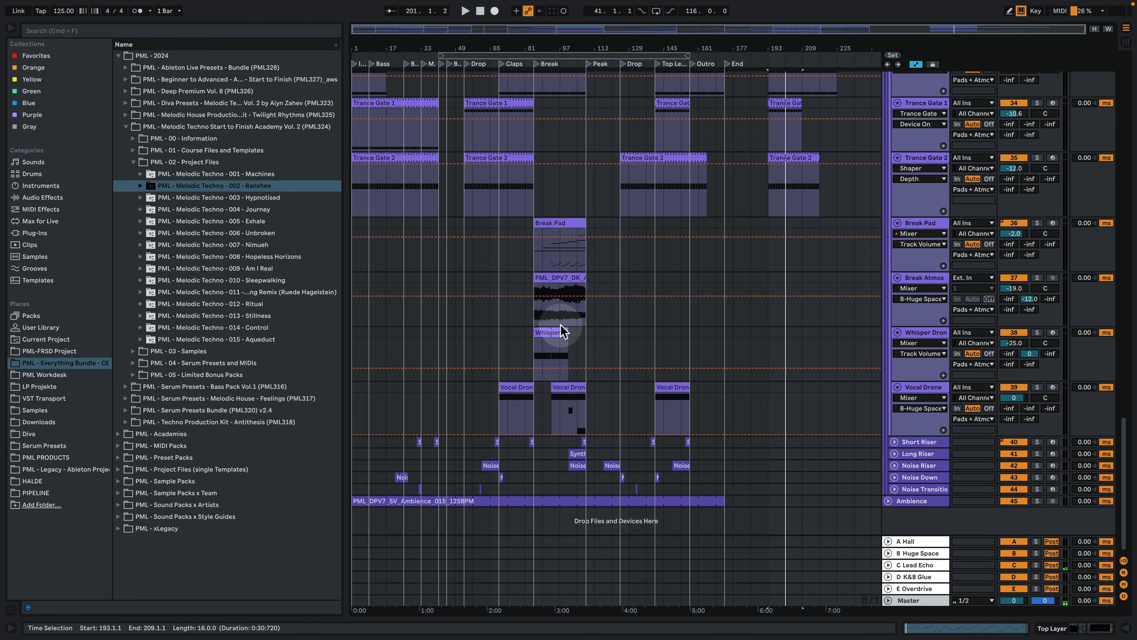
{"action": "left_click", "coordinate": [543, 331]}
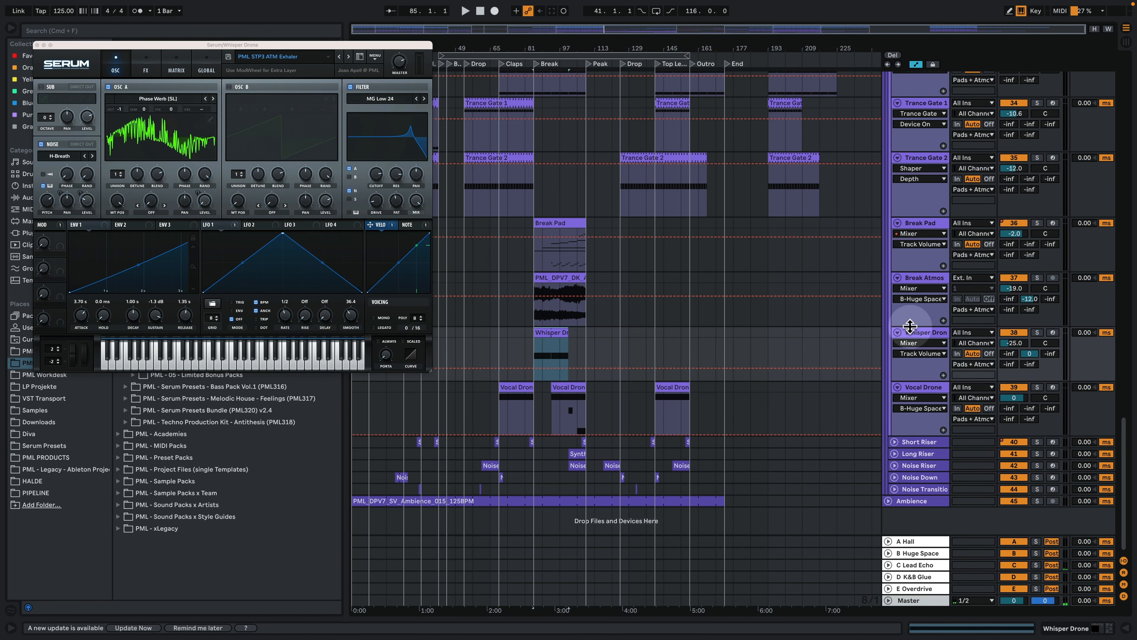
Step: Solo the Vocal Drone track and play its clip from bar 93
{"action": "left_click", "coordinate": [551, 410]}
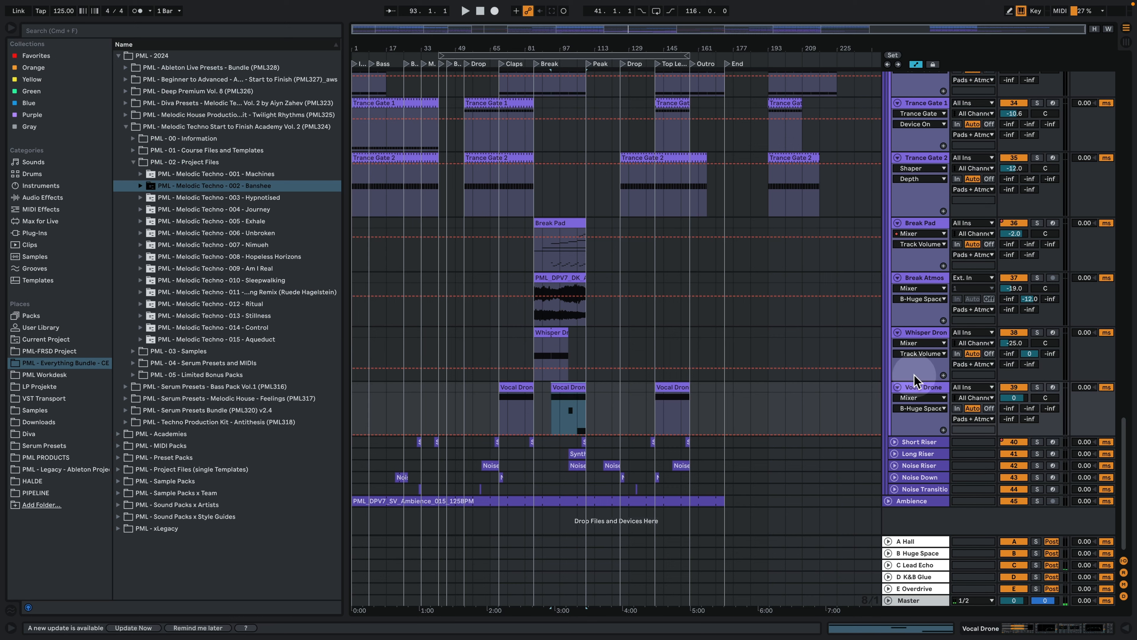
{"action": "key", "text": "space"}
{"action": "left_click", "coordinate": [1037, 387]}
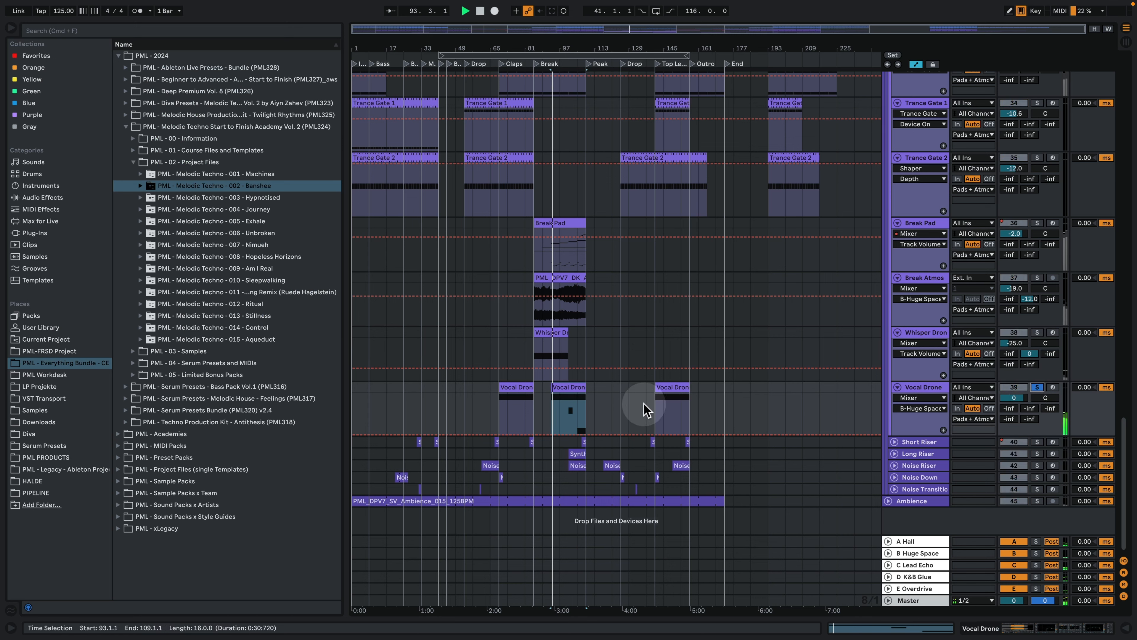
Step: Solo and unfold the Short Riser track, play its clip from bar 107, and show its device chain
{"action": "left_click", "coordinate": [587, 443]}
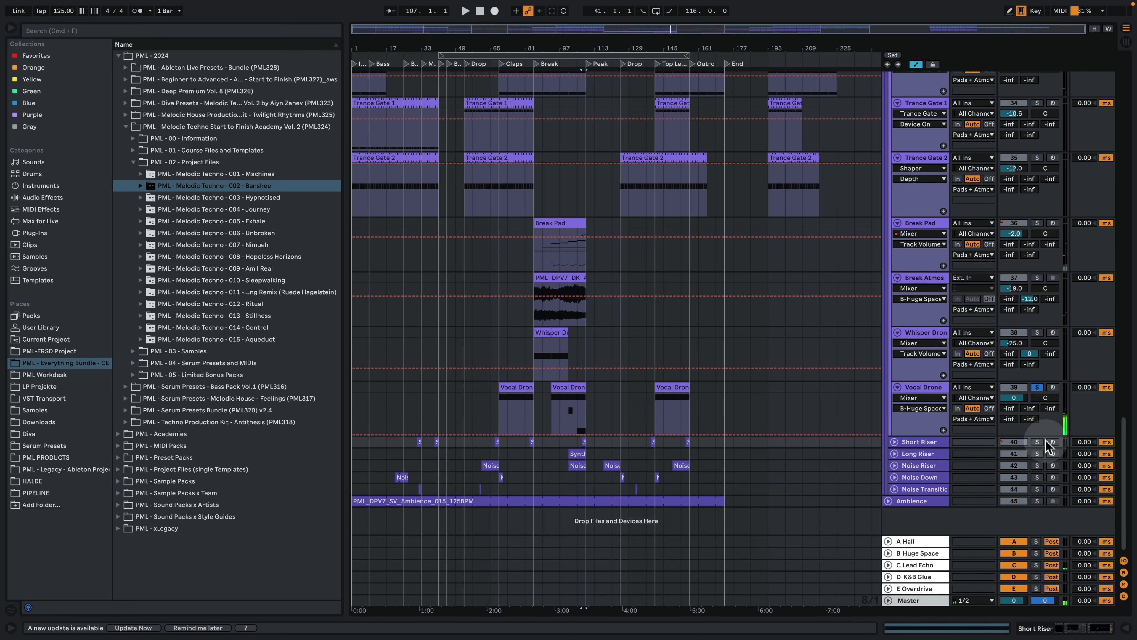
{"action": "key", "text": "space"}
{"action": "left_click_drag", "start_coordinate": [585, 48], "coordinate": [589, 135]}
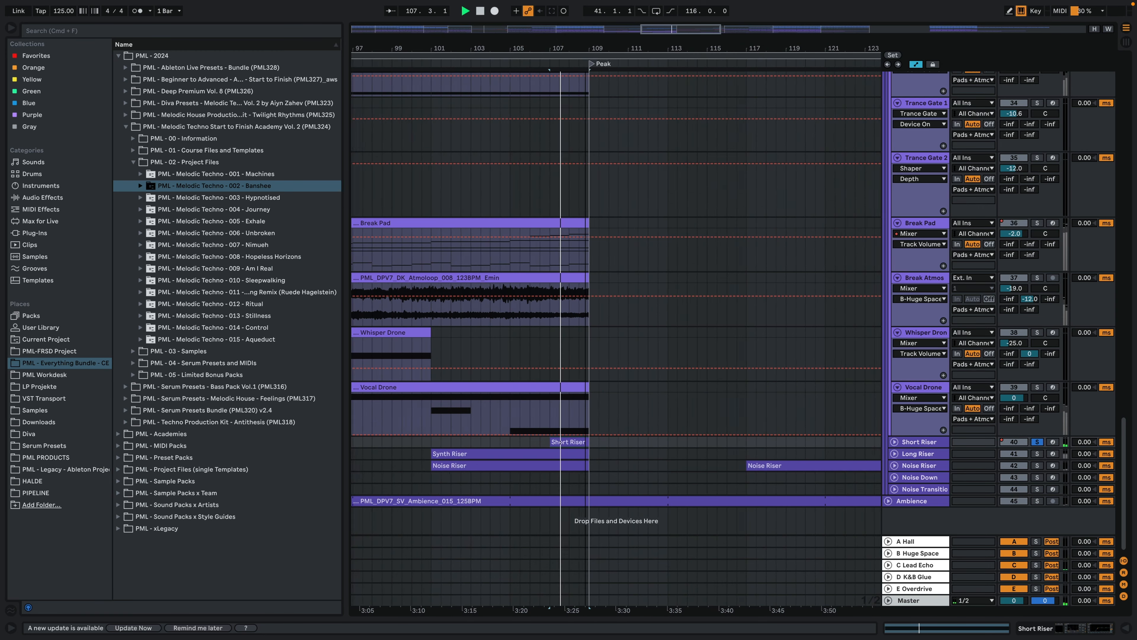
{"action": "left_click", "coordinate": [897, 442]}
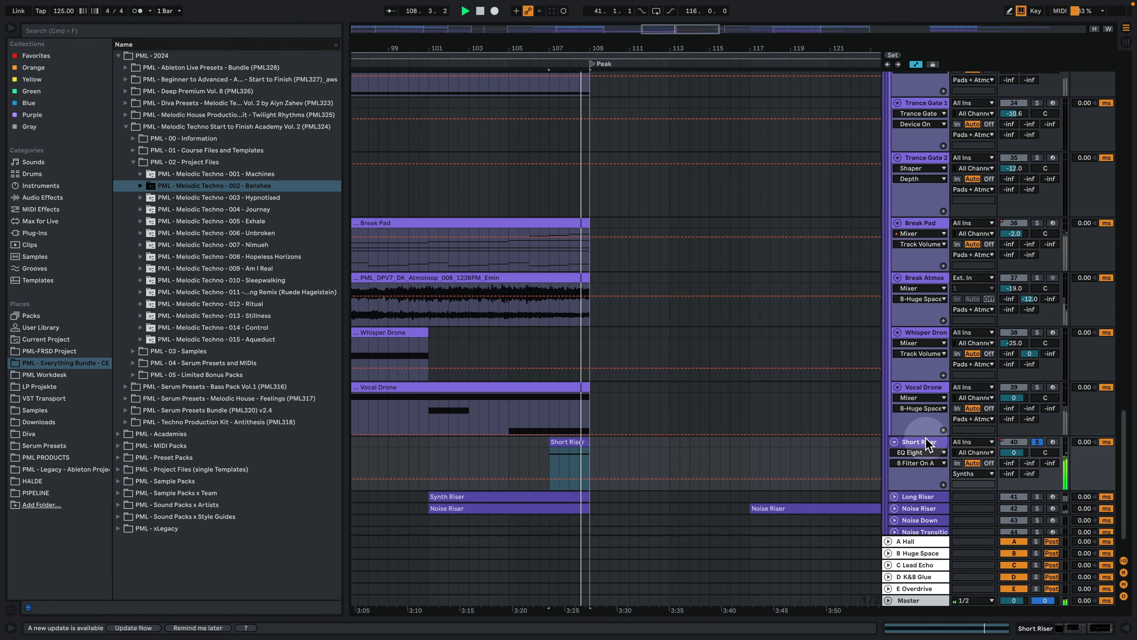
{"action": "double_click", "coordinate": [928, 441]}
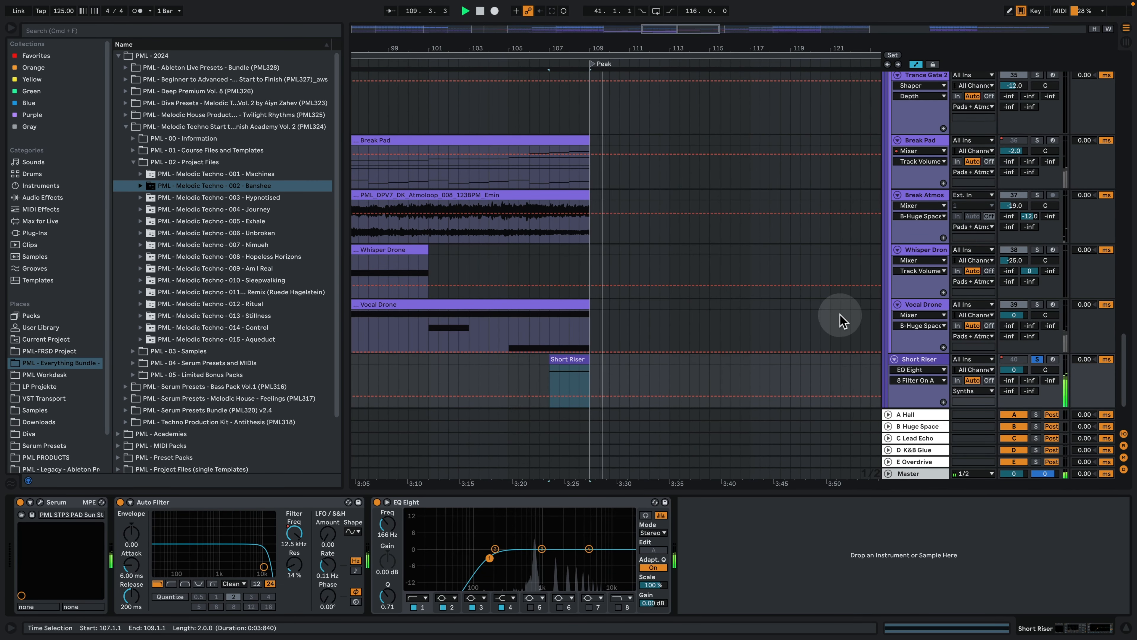
{"action": "key", "text": "space"}
Step: Examine the Short Riser's placement by selecting bars 125 to 141 and its two-bar clip at bar 139
{"action": "left_click_drag", "start_coordinate": [607, 46], "coordinate": [580, 2]}
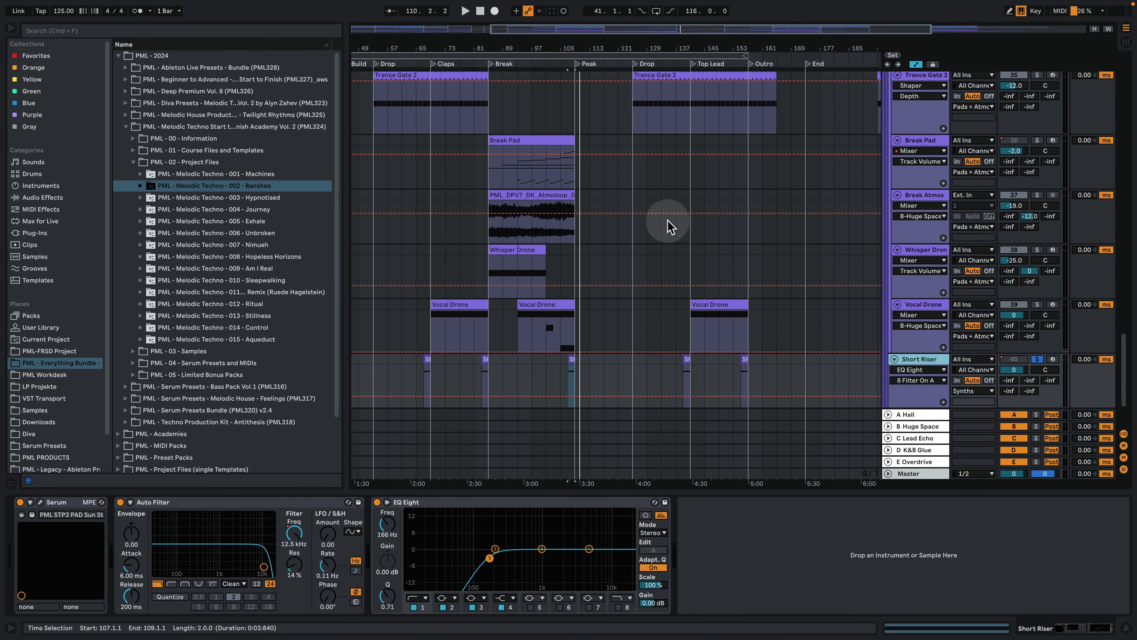
{"action": "left_click", "coordinate": [683, 358]}
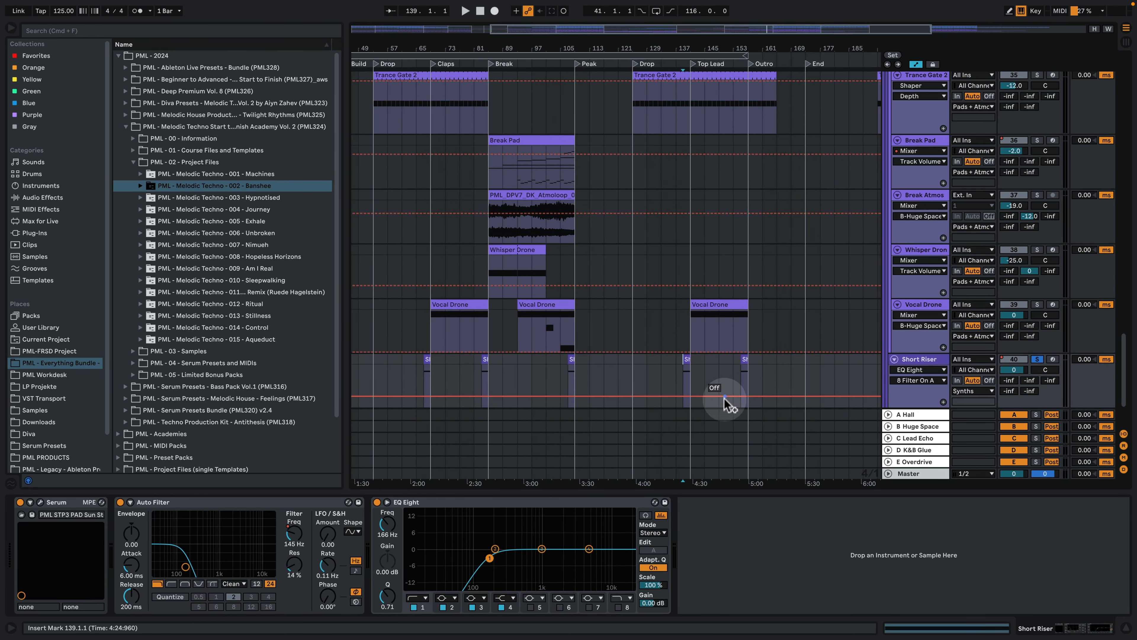
{"action": "left_click", "coordinate": [731, 386]}
{"action": "left_click_drag", "start_coordinate": [633, 362], "coordinate": [660, 361]}
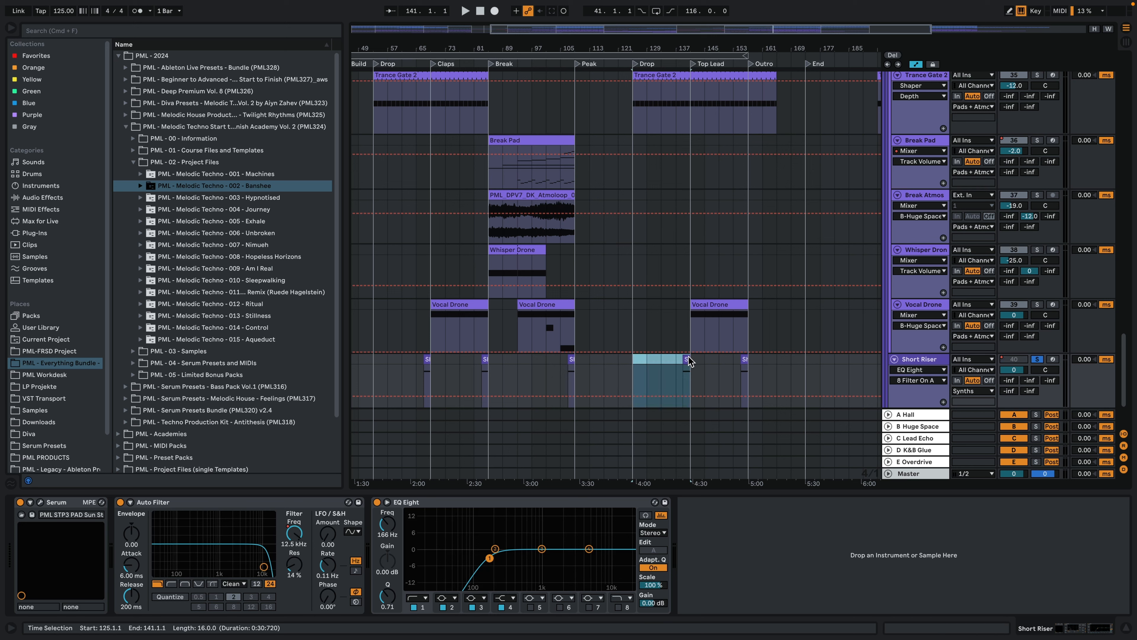
{"action": "left_click", "coordinate": [686, 360]}
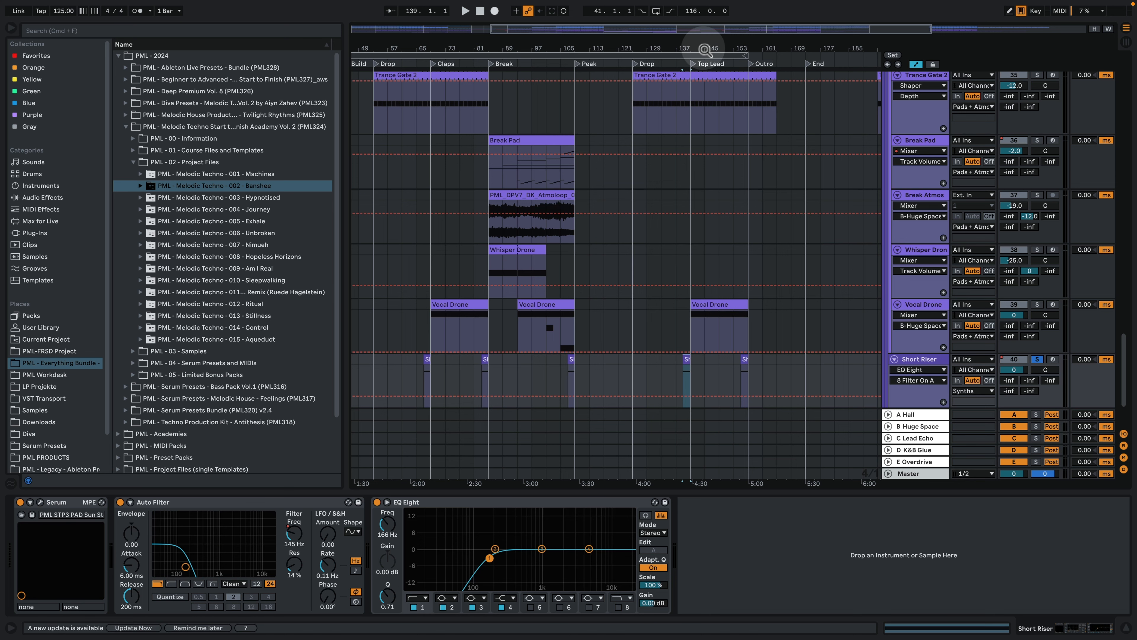
{"action": "left_click_drag", "start_coordinate": [699, 46], "coordinate": [699, 78]}
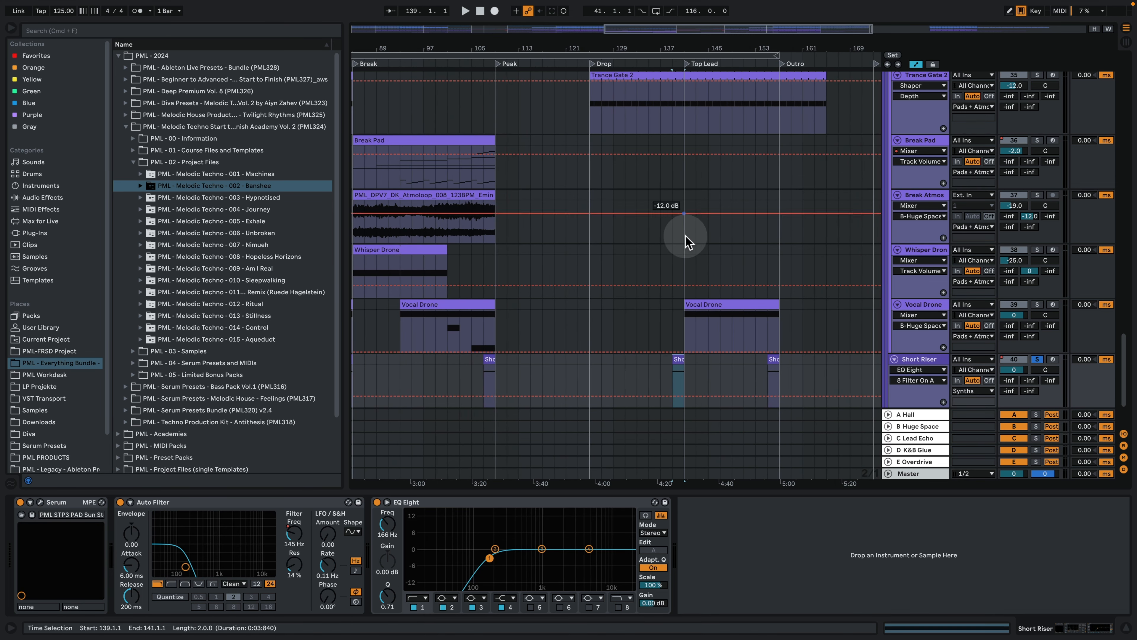
Step: Solo the Noise Down track and play its clip from bar 141 with its devices shown
{"action": "scroll", "coordinate": [686, 275], "scroll_direction": "down", "scroll_amount": 2}
{"action": "scroll", "coordinate": [686, 275], "scroll_direction": "down", "scroll_amount": 2}
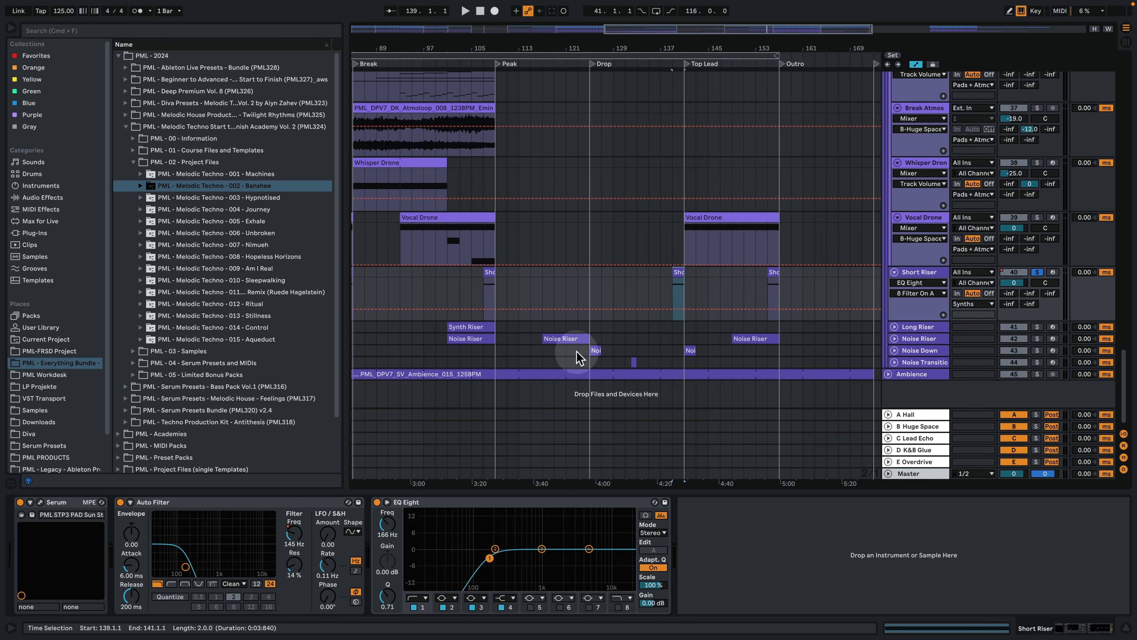
{"action": "left_click", "coordinate": [691, 348]}
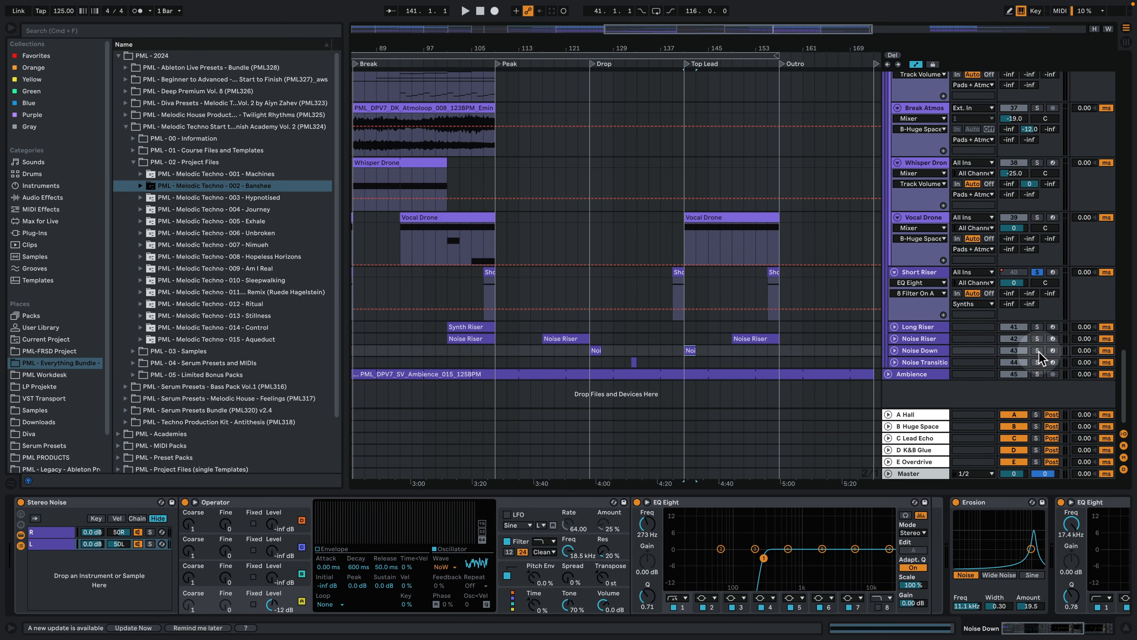
{"action": "left_click", "coordinate": [1037, 350]}
{"action": "key", "text": "space"}
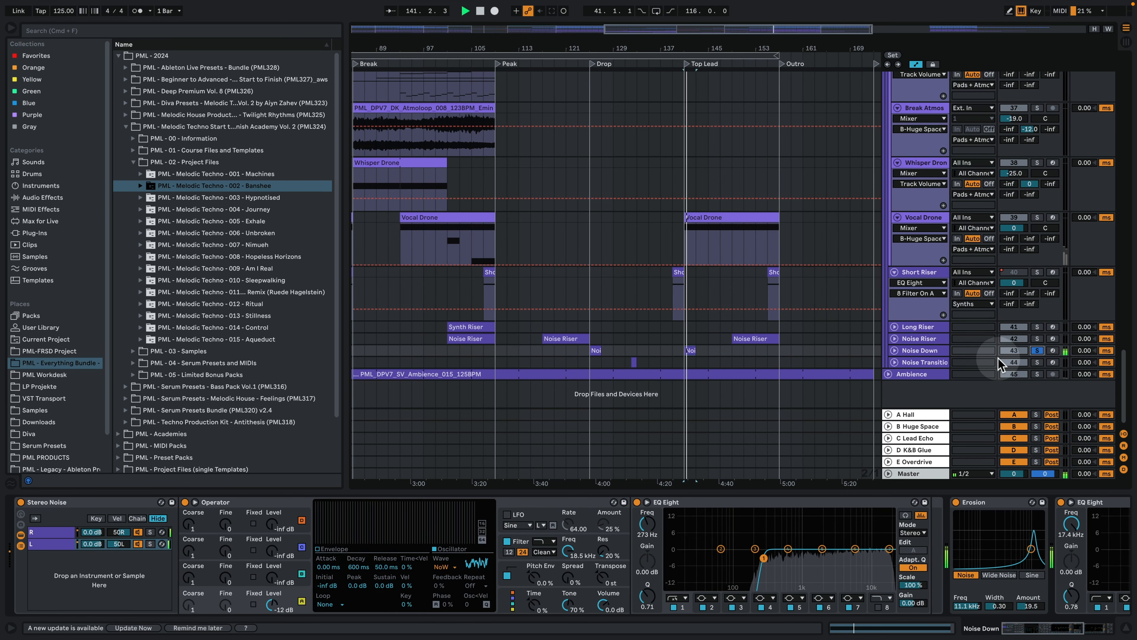
{"action": "left_click", "coordinate": [936, 352]}
{"action": "key", "text": "space"}
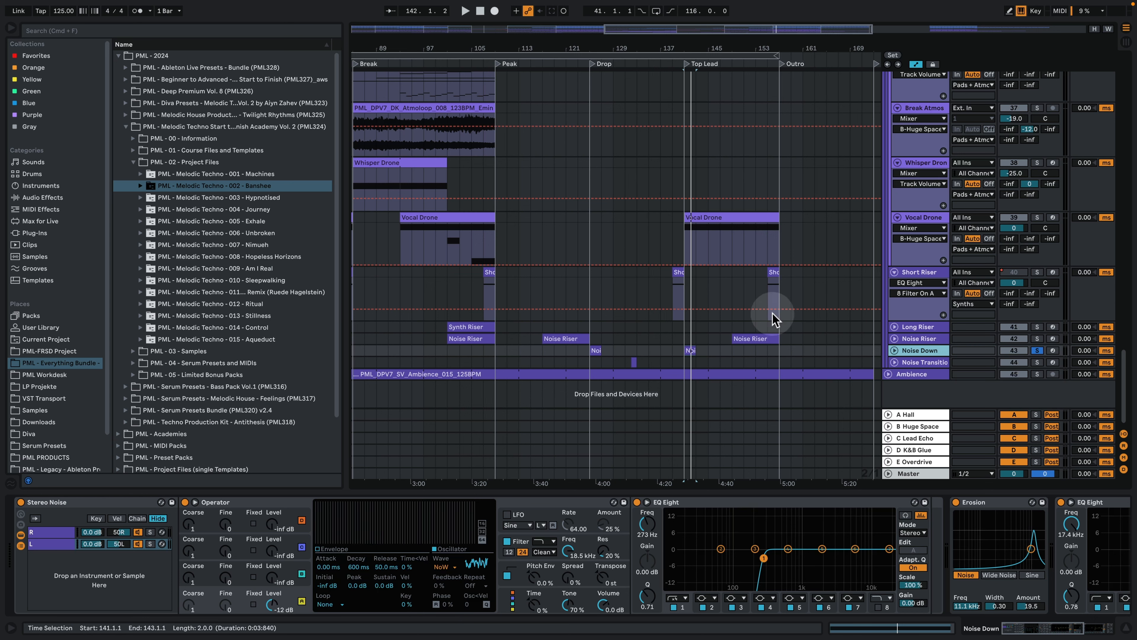
Step: Unfold and solo the Noise Riser track, and play its clip at bar 149, continuing from bars 153 and 155
{"action": "left_click", "coordinate": [741, 339]}
{"action": "left_click", "coordinate": [690, 351]}
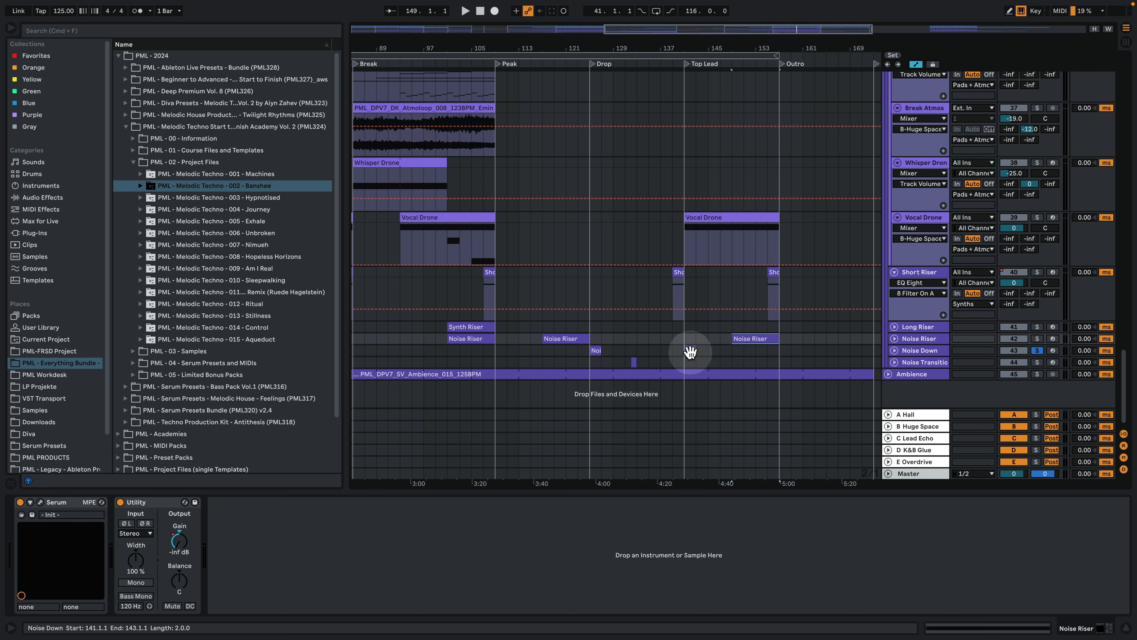
{"action": "left_click", "coordinate": [743, 339]}
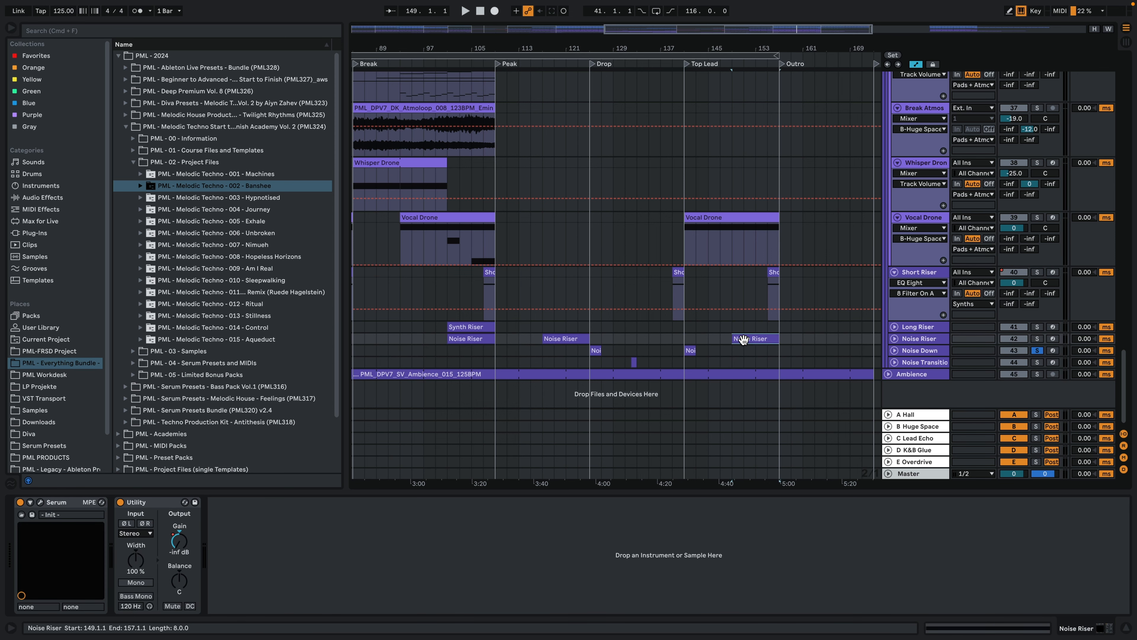
{"action": "left_click", "coordinate": [895, 339]}
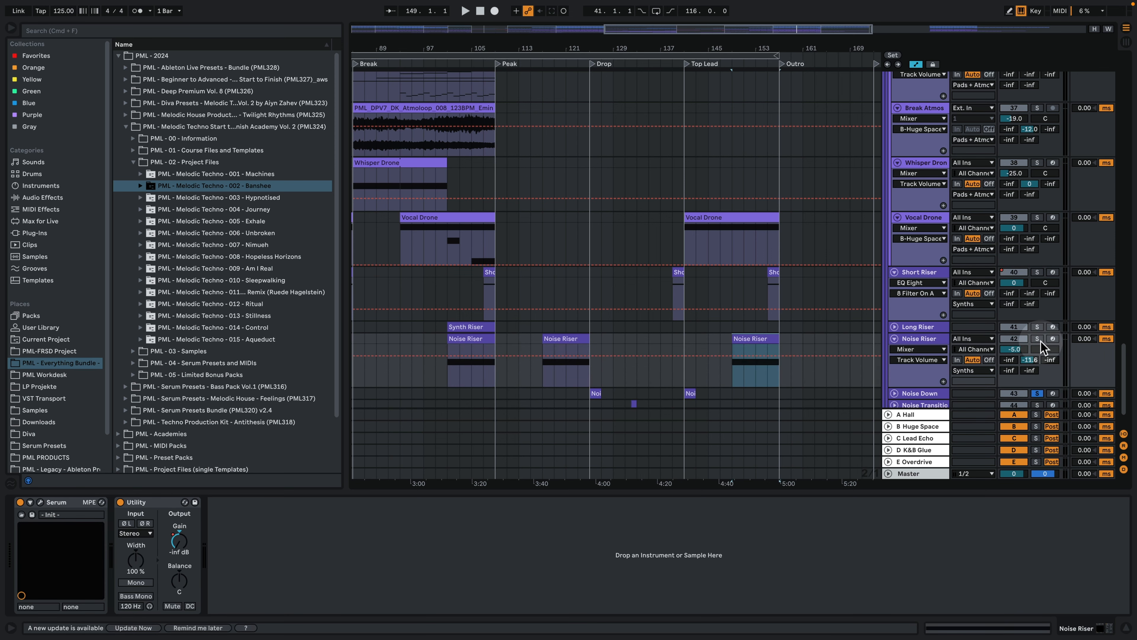
{"action": "left_click", "coordinate": [1037, 339]}
{"action": "key", "text": "space"}
{"action": "left_click", "coordinate": [755, 372]}
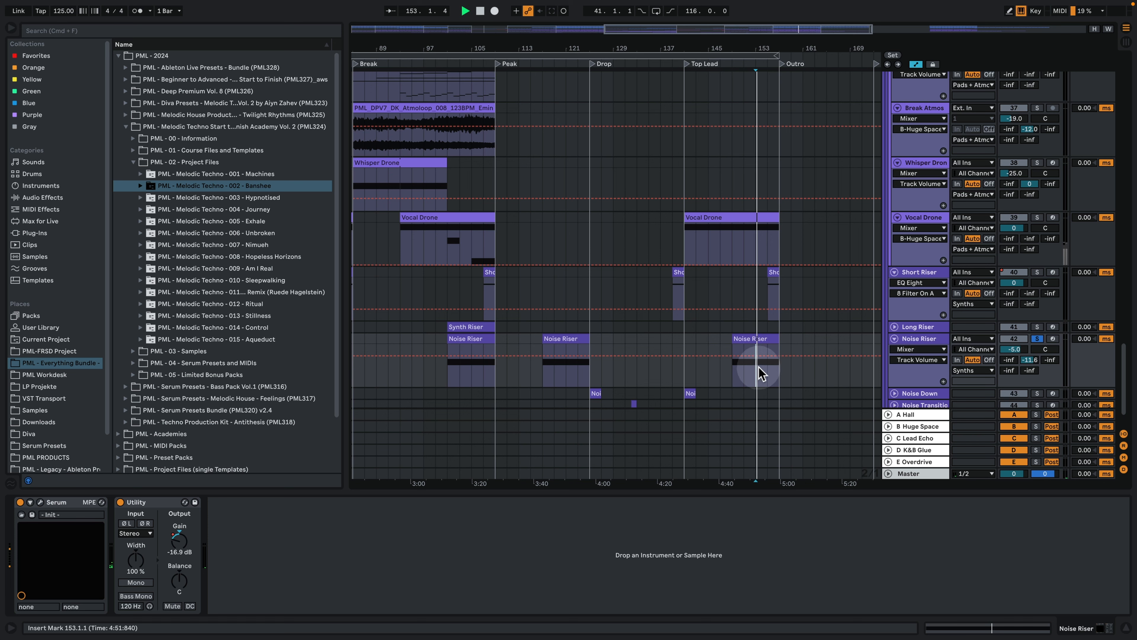
{"action": "left_click", "coordinate": [769, 375]}
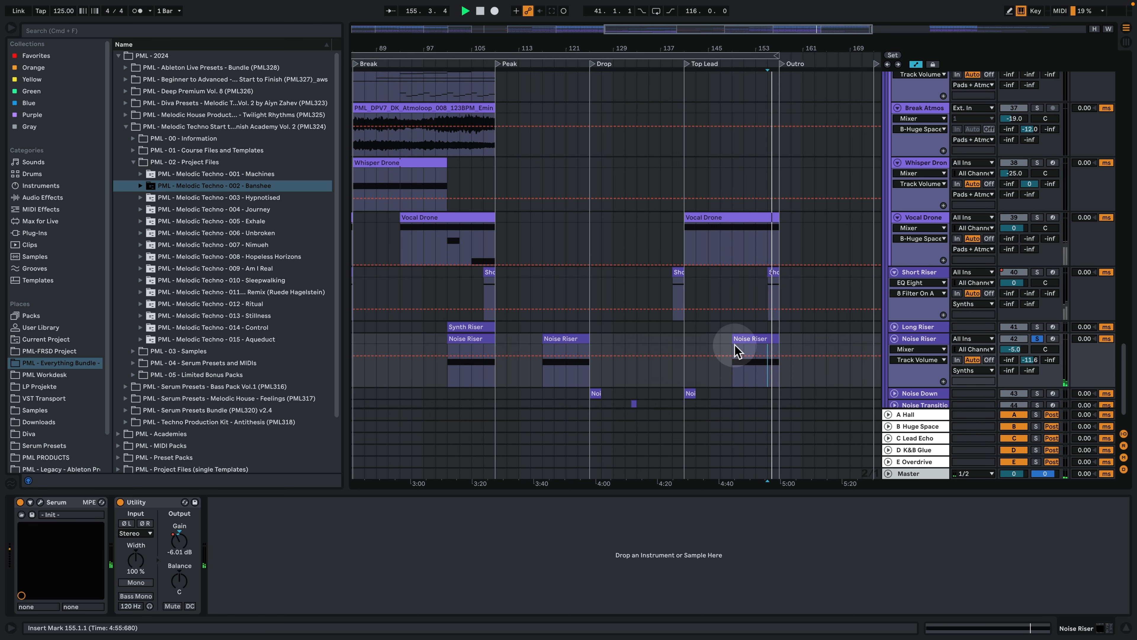
Step: Show the Noise Riser's Utility gain automation and play its riser clip from bar 123
{"action": "scroll", "coordinate": [797, 306], "scroll_direction": "down", "scroll_amount": 3}
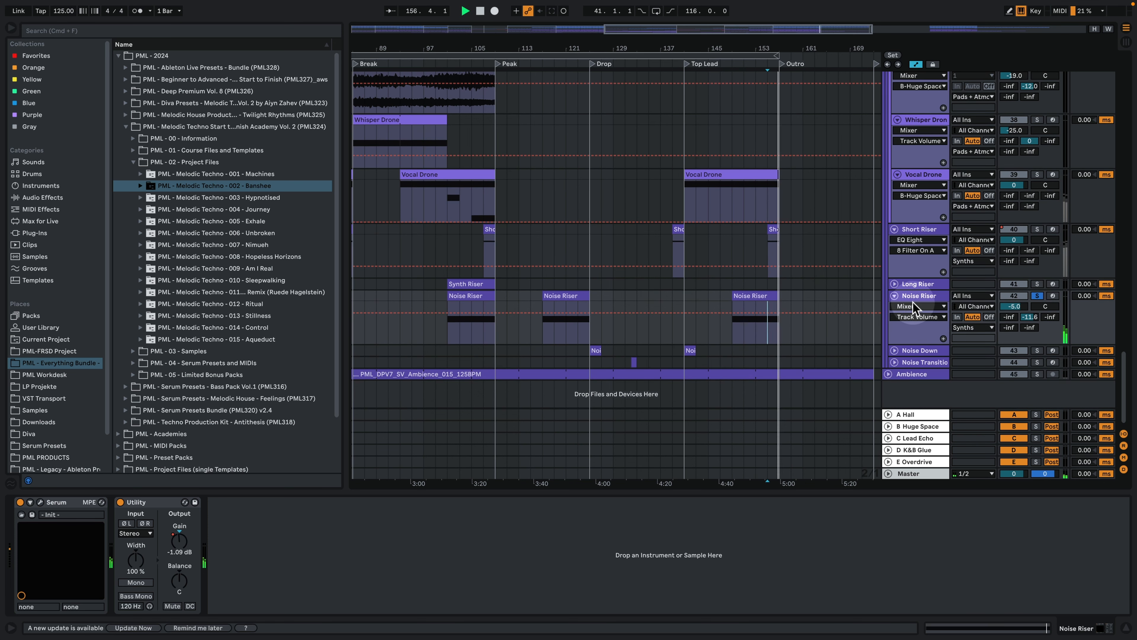
{"action": "left_click", "coordinate": [921, 306]}
{"action": "left_click", "coordinate": [909, 334]}
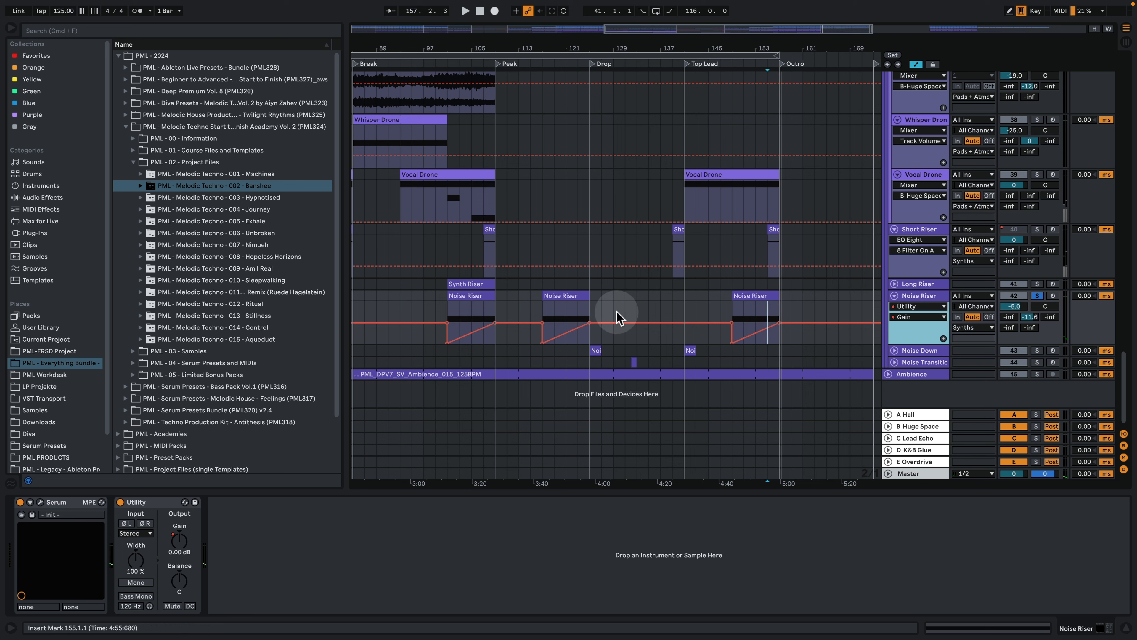
{"action": "left_click", "coordinate": [579, 306]}
{"action": "key", "text": "space"}
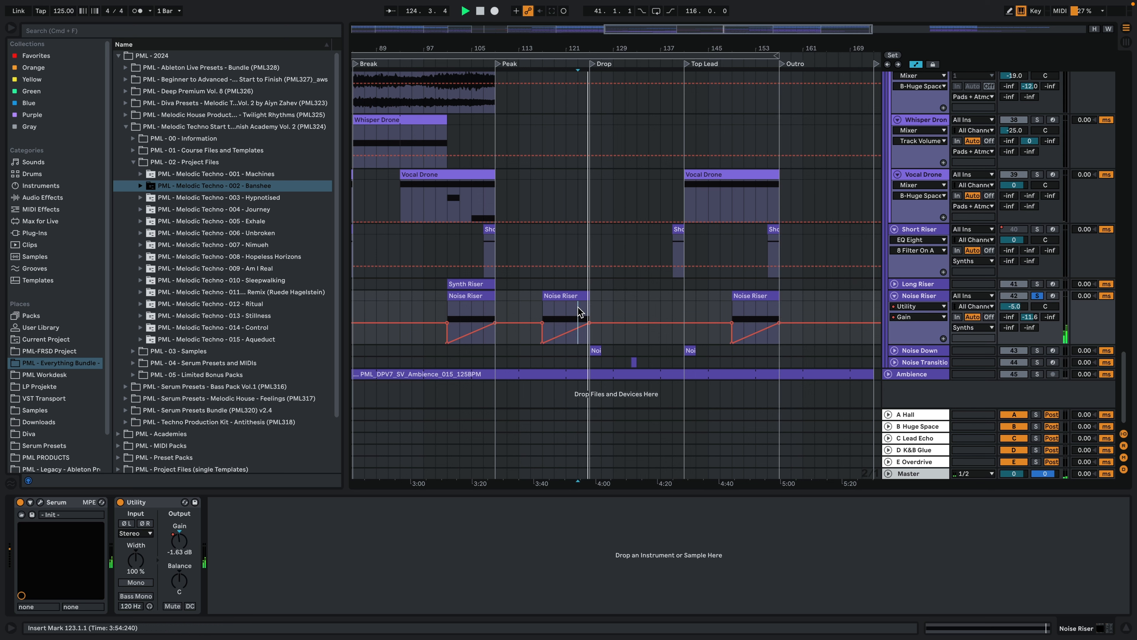
{"action": "key", "text": "space"}
Step: Unfold and solo the Noise Down track, and play its two-bar clip at bar 125 with its devices shown
{"action": "left_click", "coordinate": [916, 350]}
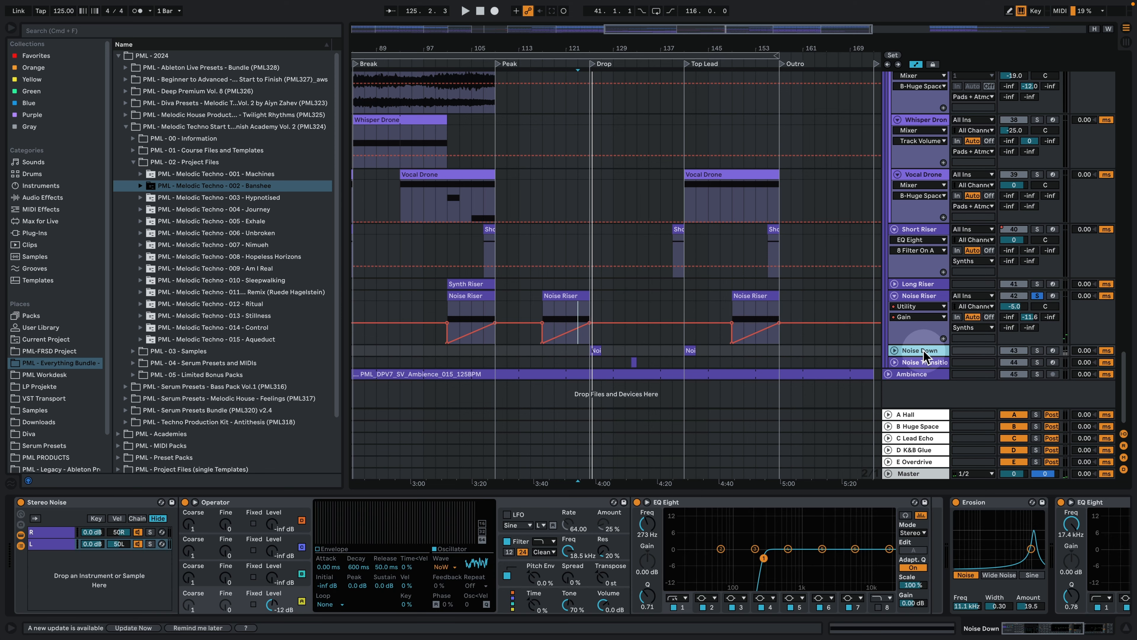
{"action": "left_click", "coordinate": [894, 350]}
{"action": "scroll", "coordinate": [851, 355], "scroll_direction": "down", "scroll_amount": 2}
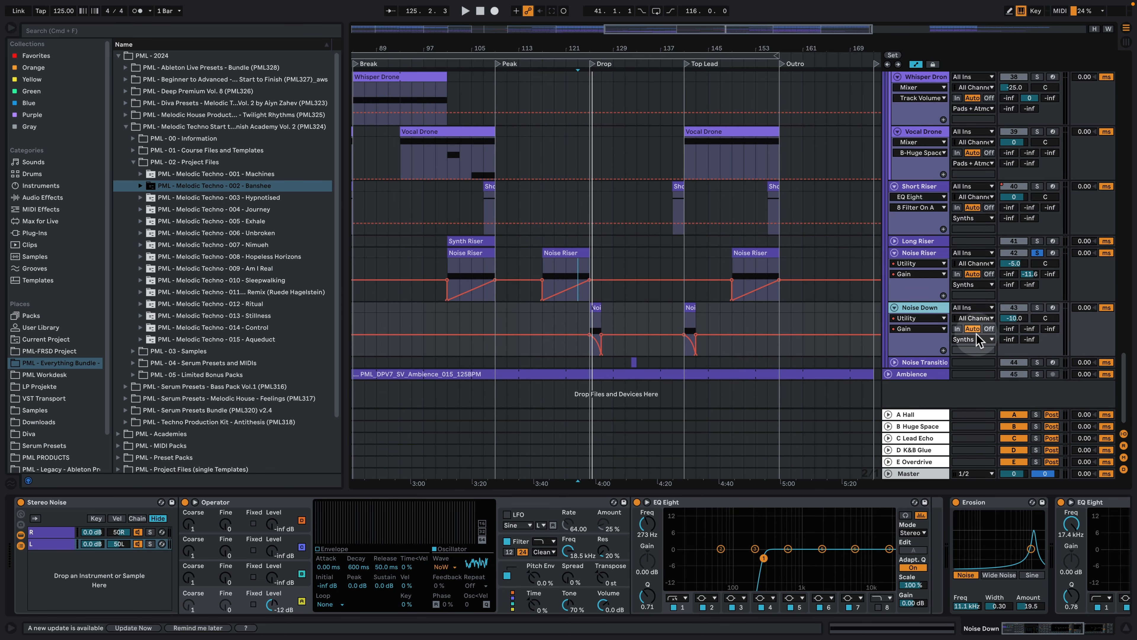
{"action": "left_click", "coordinate": [1037, 307]}
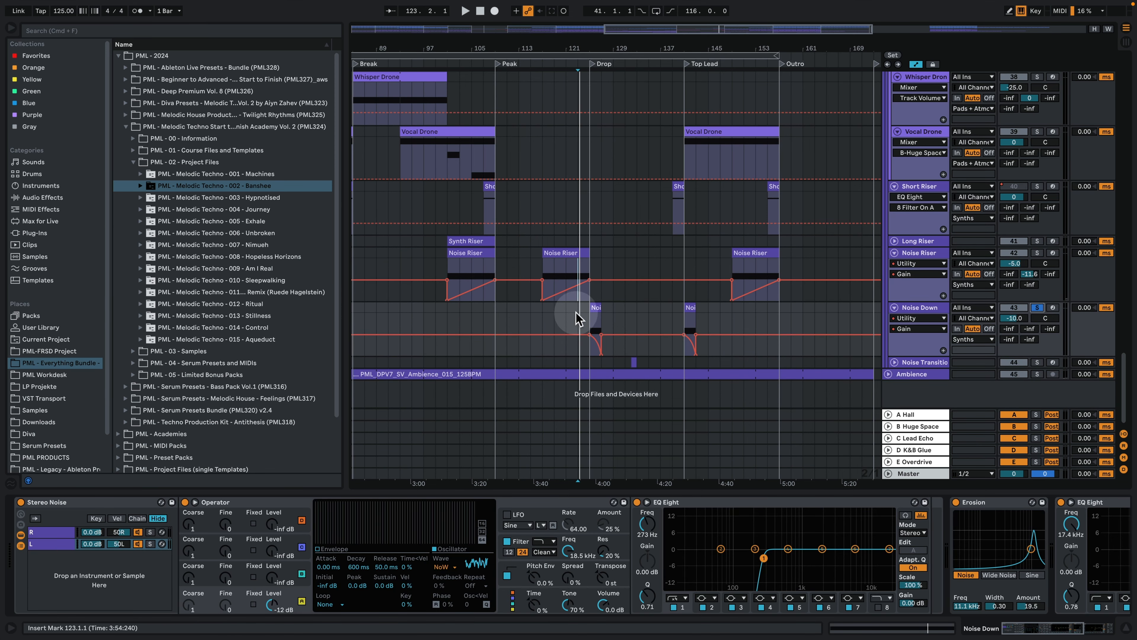
{"action": "left_click", "coordinate": [596, 309]}
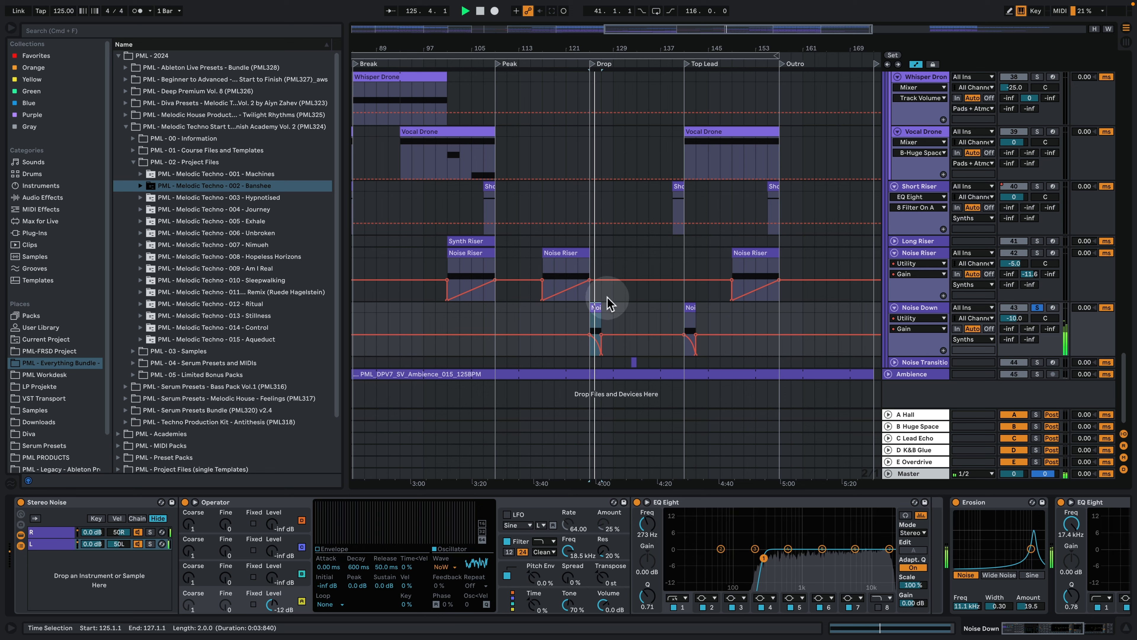
{"action": "left_click_drag", "start_coordinate": [1036, 628], "coordinate": [1043, 629]}
{"action": "key", "text": "space"}
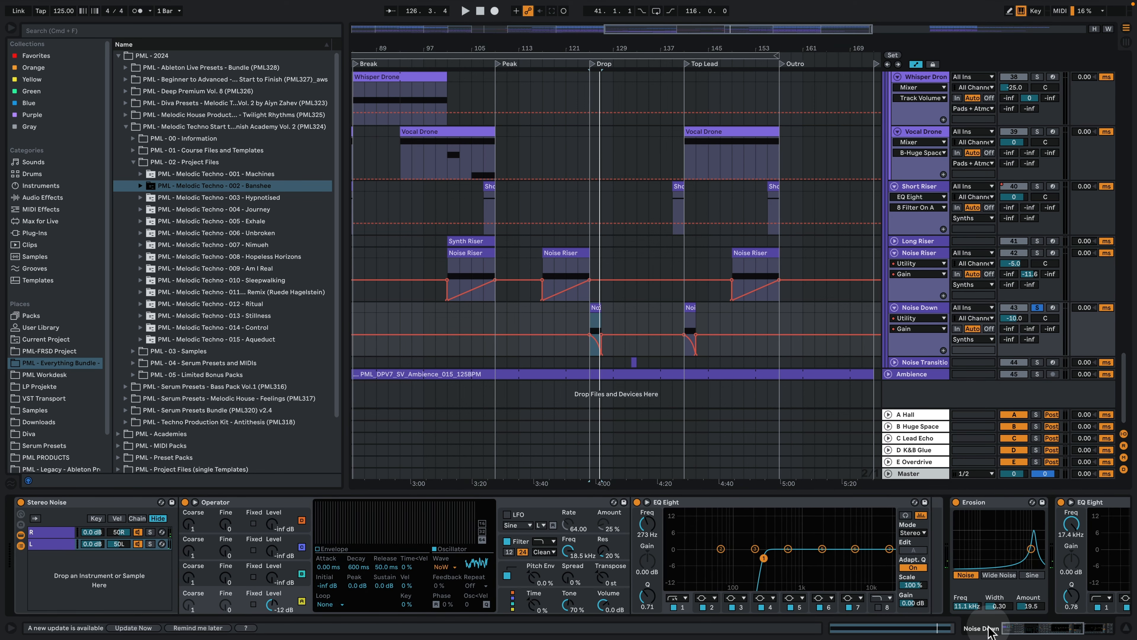
Step: Examine the R and L chains of the Noise Down track's Stereo Noise rack and its effects through to Utility
{"action": "left_click", "coordinate": [51, 536]}
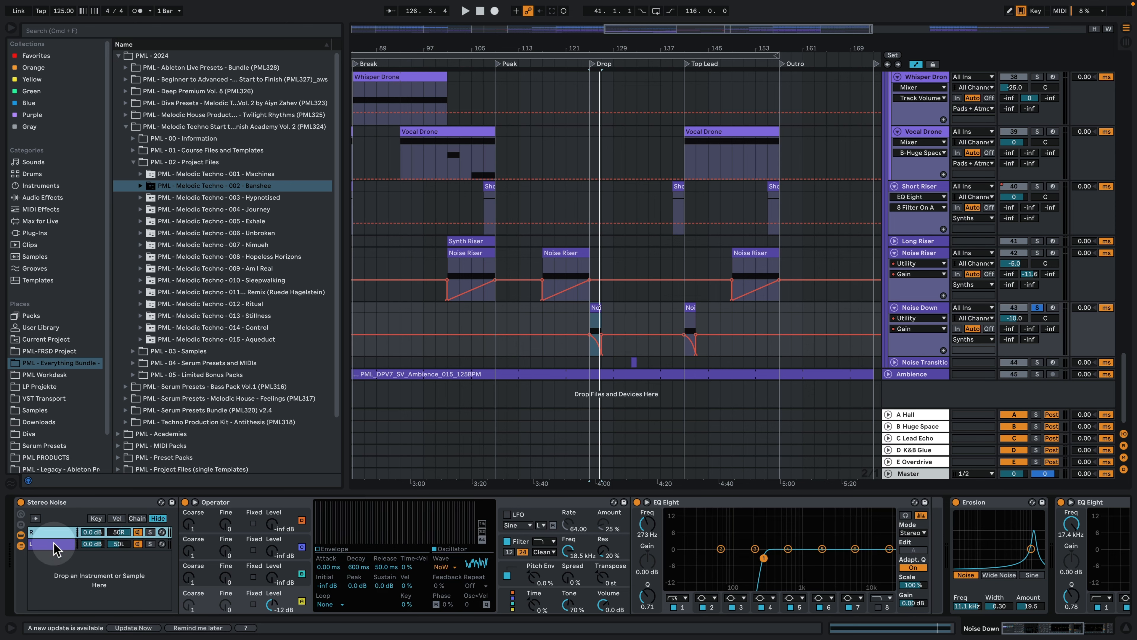
{"action": "left_click", "coordinate": [53, 545]}
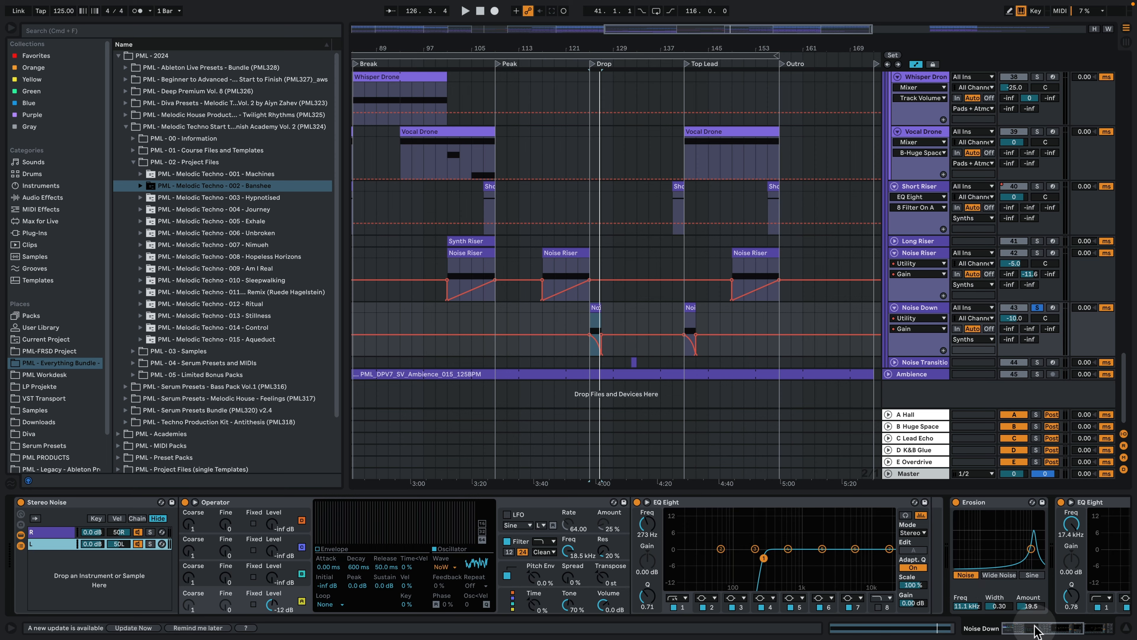
{"action": "left_click_drag", "start_coordinate": [1034, 631], "coordinate": [1062, 629]}
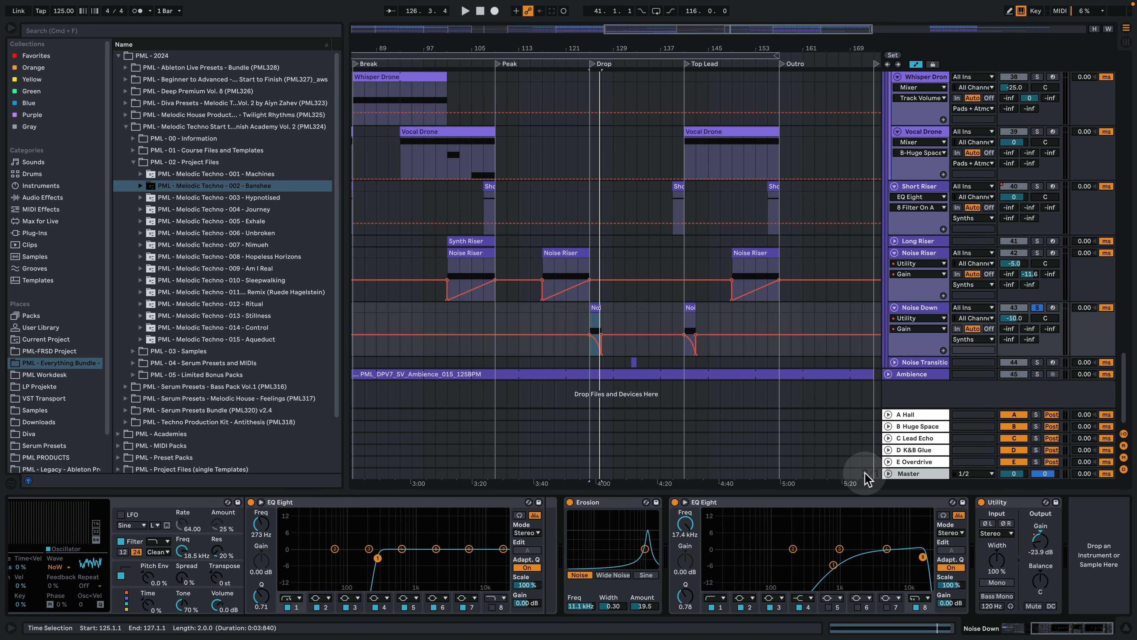
Step: Unfold and solo the Noise Transition track, and play its one-bar clip at bar 132
{"action": "left_click", "coordinate": [895, 362]}
{"action": "scroll", "coordinate": [894, 362], "scroll_direction": "down", "scroll_amount": 2}
{"action": "left_click", "coordinate": [635, 319]}
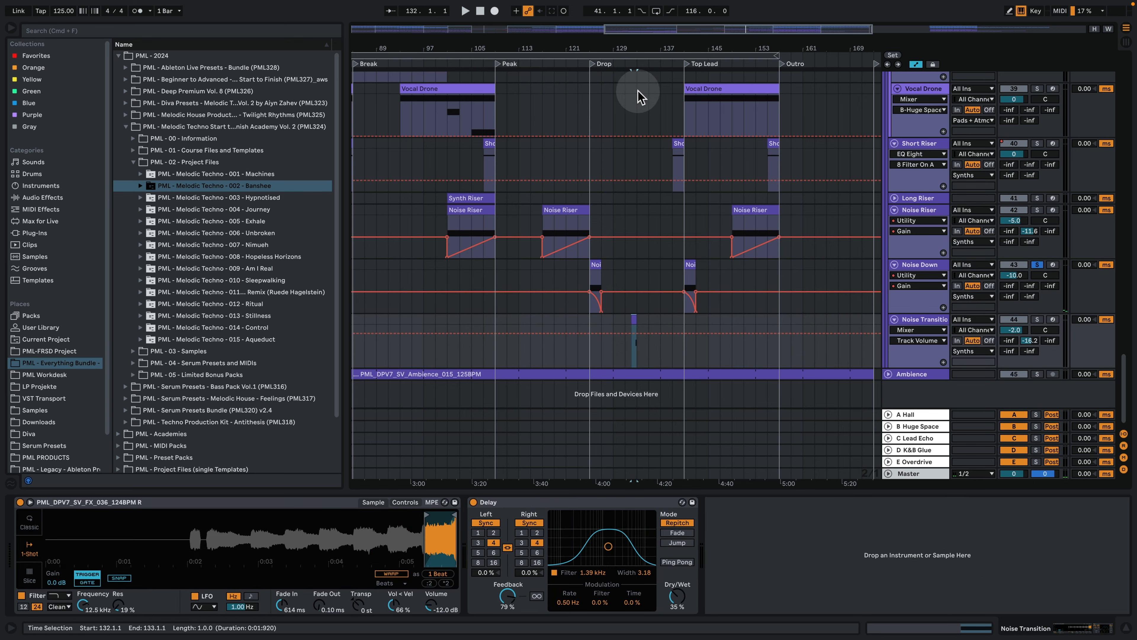
{"action": "left_click", "coordinate": [1038, 319]}
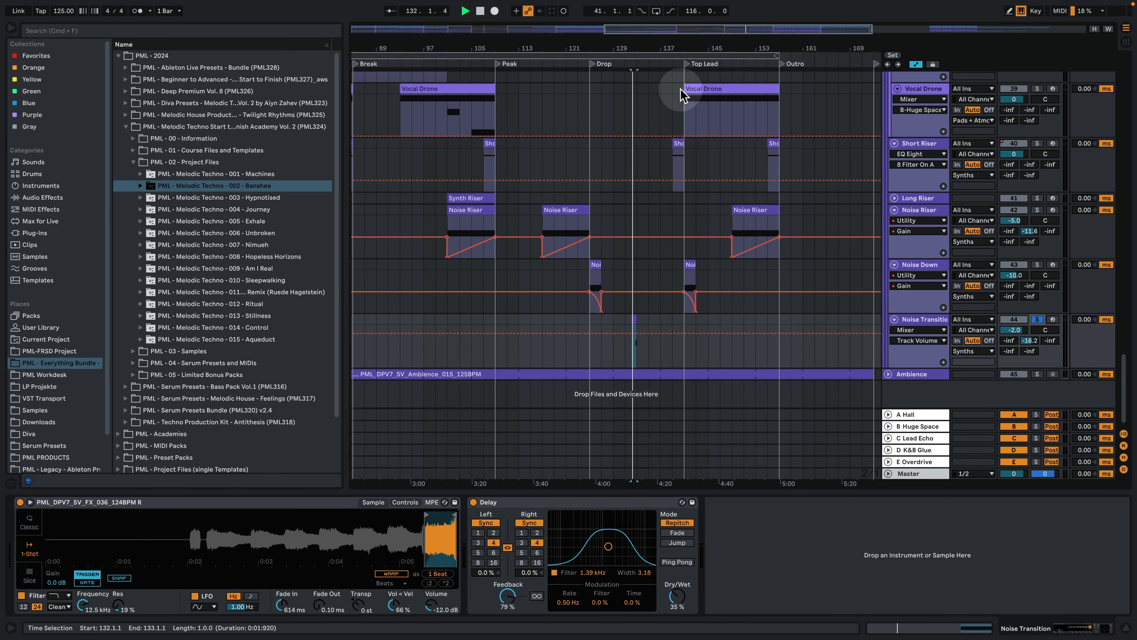
{"action": "left_click_drag", "start_coordinate": [629, 44], "coordinate": [625, 153]}
{"action": "left_click", "coordinate": [657, 351]}
{"action": "key", "text": "space"}
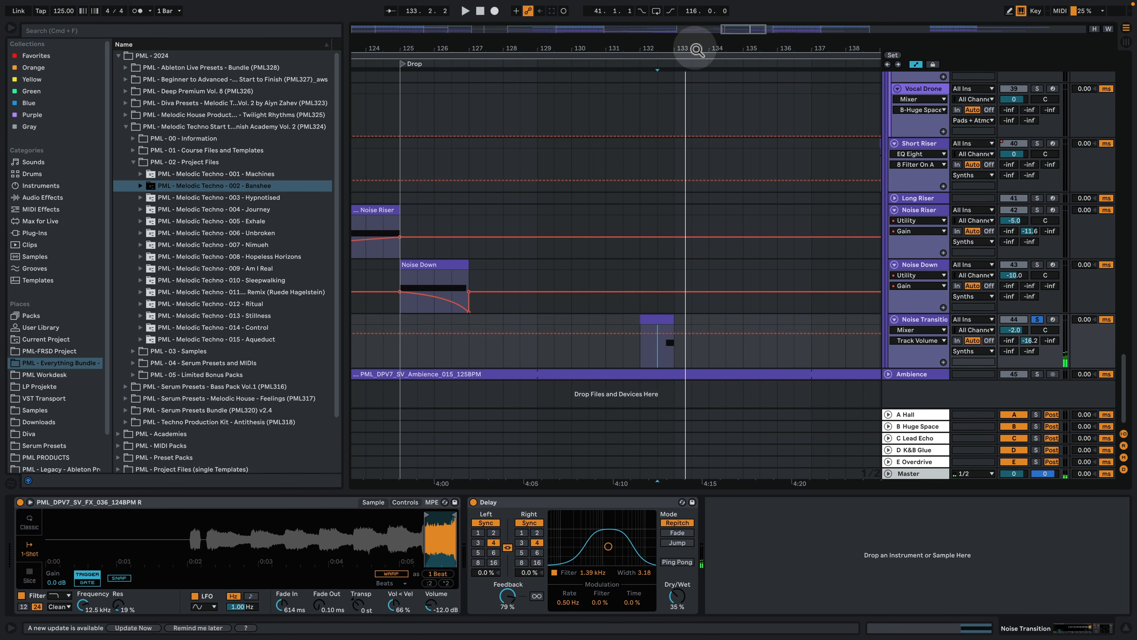
Step: Unsolo the Noise Transition track and play its clip within the full mix, starting again from bar 131
{"action": "left_click_drag", "start_coordinate": [689, 47], "coordinate": [688, 7]}
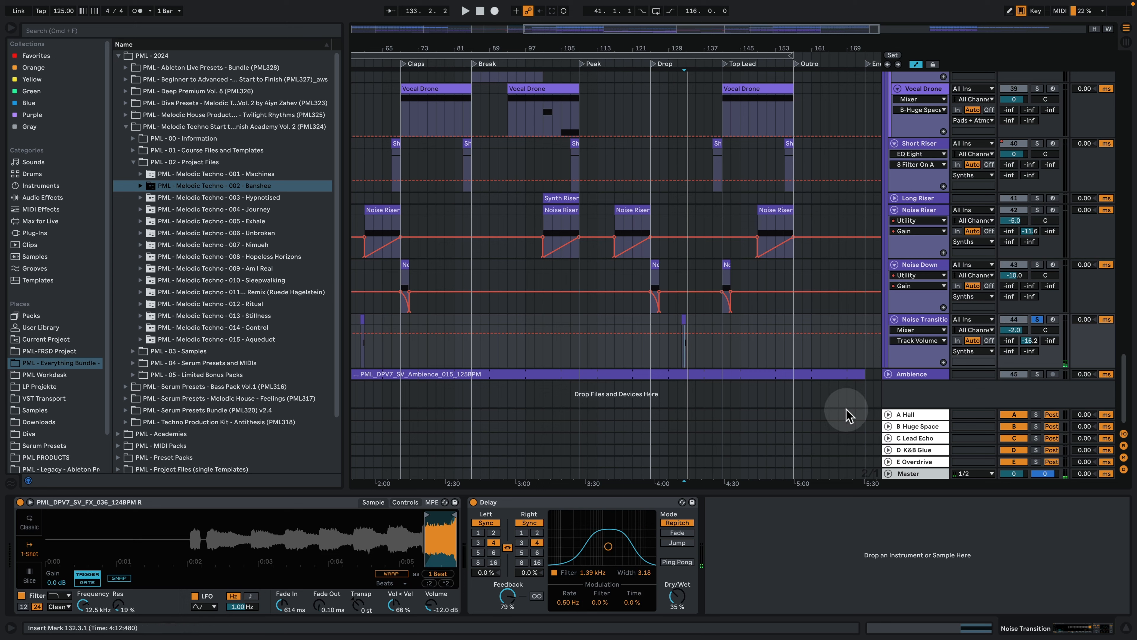
{"action": "left_click", "coordinate": [1037, 319]}
{"action": "key", "text": "space"}
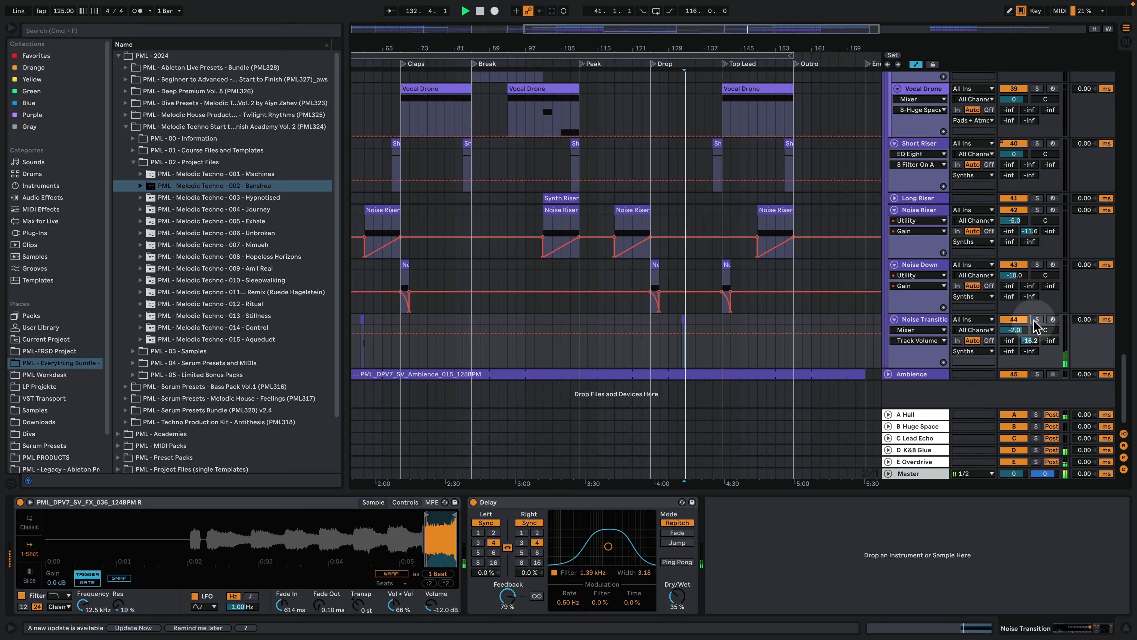
{"action": "left_click", "coordinate": [764, 83]}
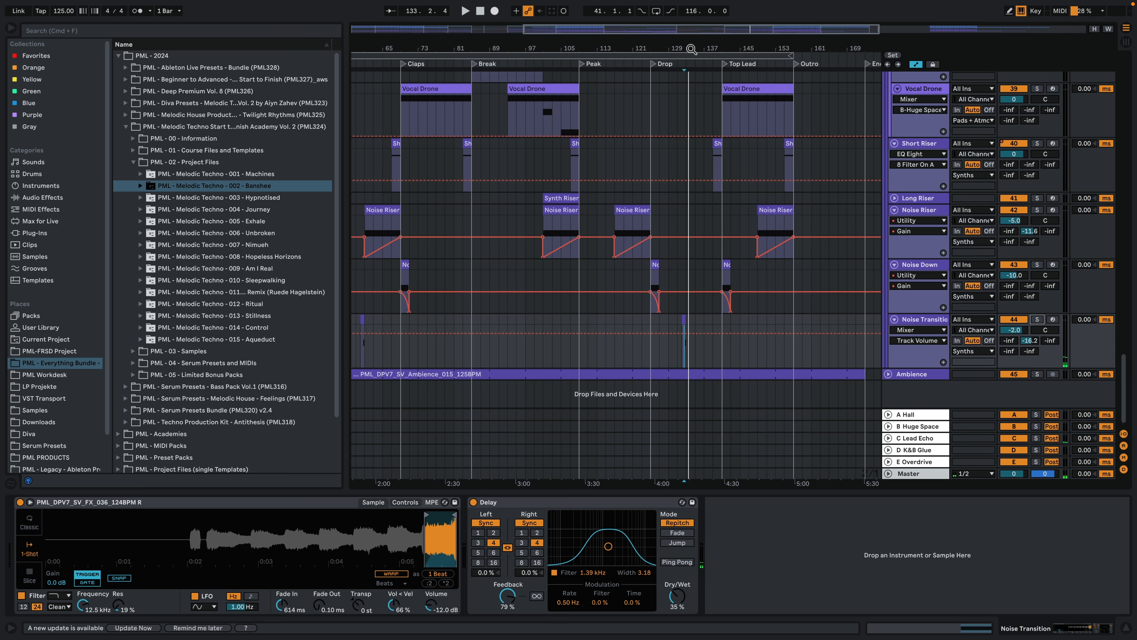
{"action": "left_click_drag", "start_coordinate": [692, 50], "coordinate": [717, 76]}
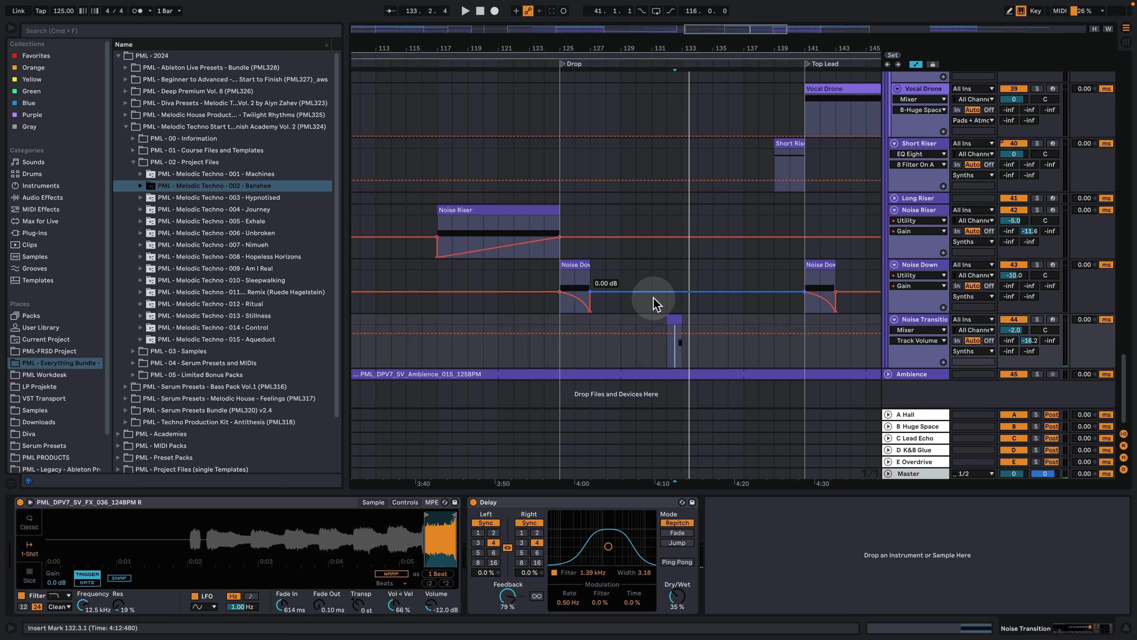
{"action": "left_click", "coordinate": [651, 318]}
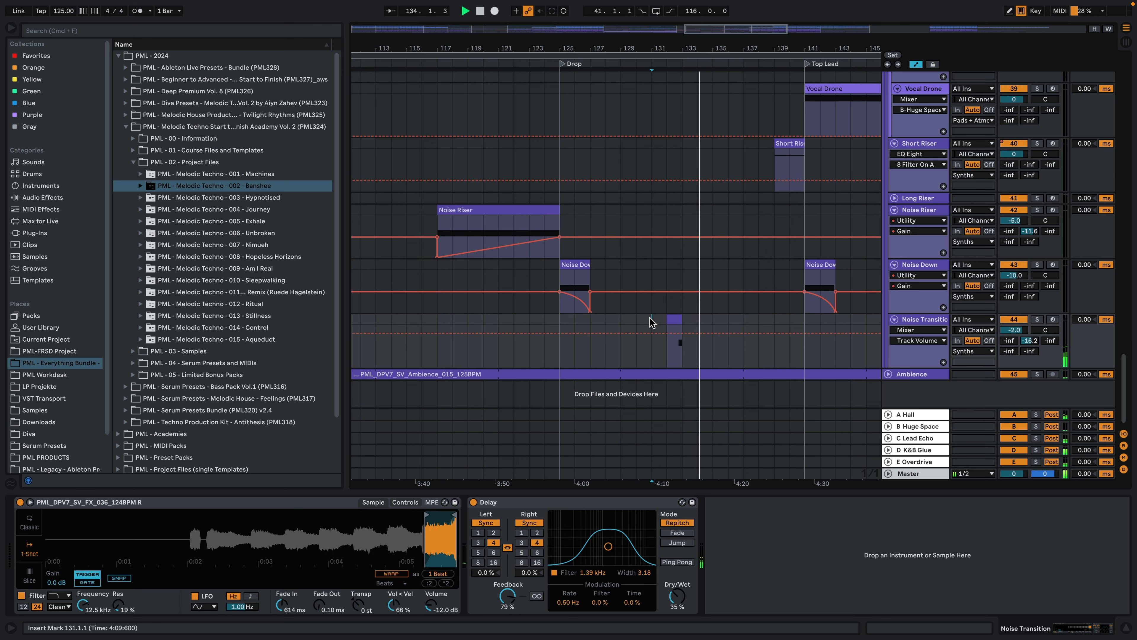
{"action": "key", "text": "space"}
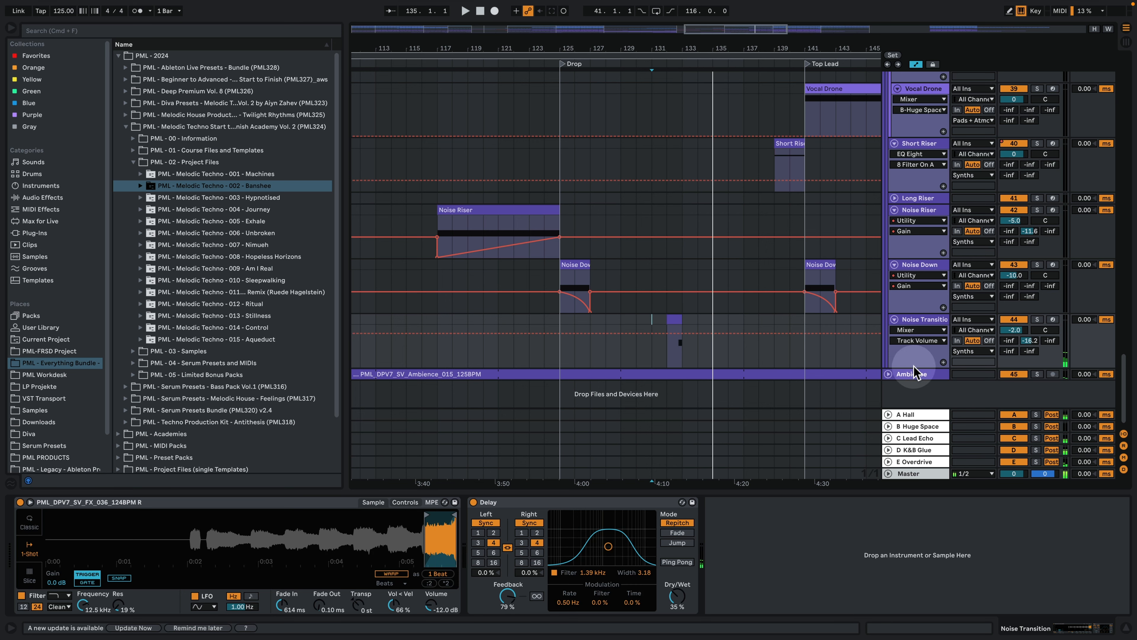
Step: Unfold and solo the Ambience track, and play its audio clip from bar 125
{"action": "left_click", "coordinate": [889, 374]}
{"action": "scroll", "coordinate": [694, 372], "scroll_direction": "down", "scroll_amount": 2}
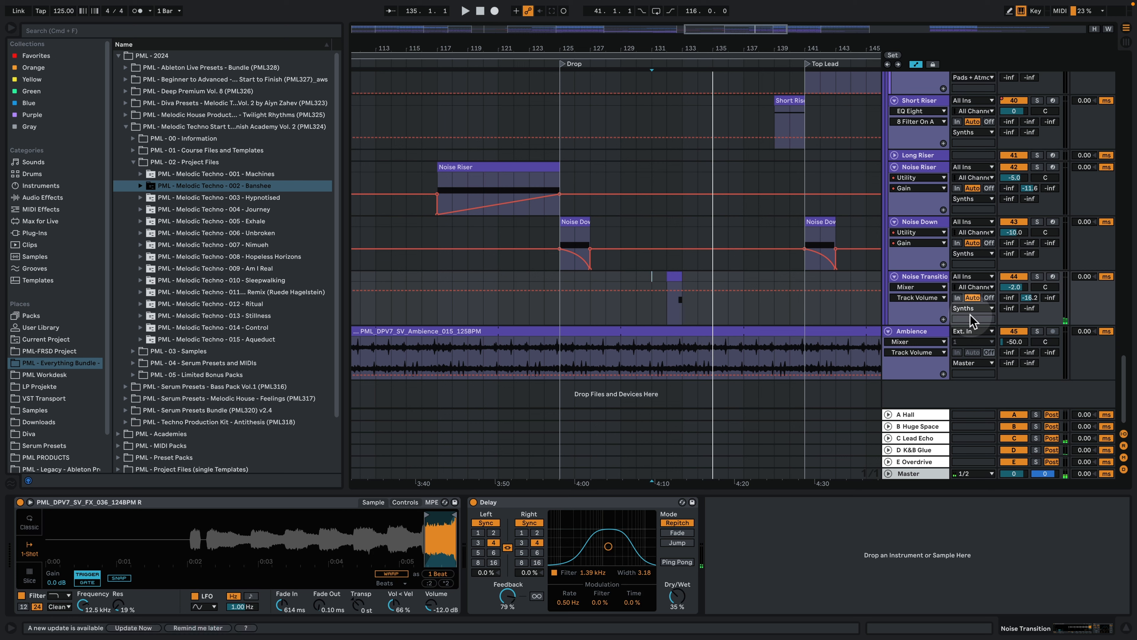
{"action": "left_click", "coordinate": [1042, 331]}
{"action": "left_click", "coordinate": [562, 367]}
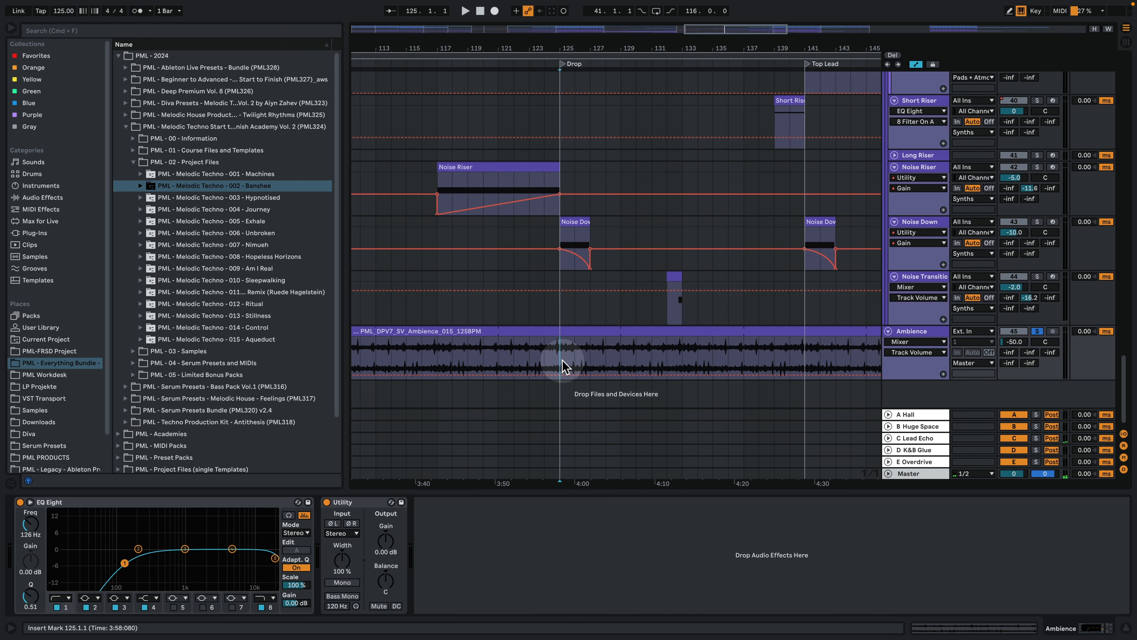
{"action": "key", "text": "space"}
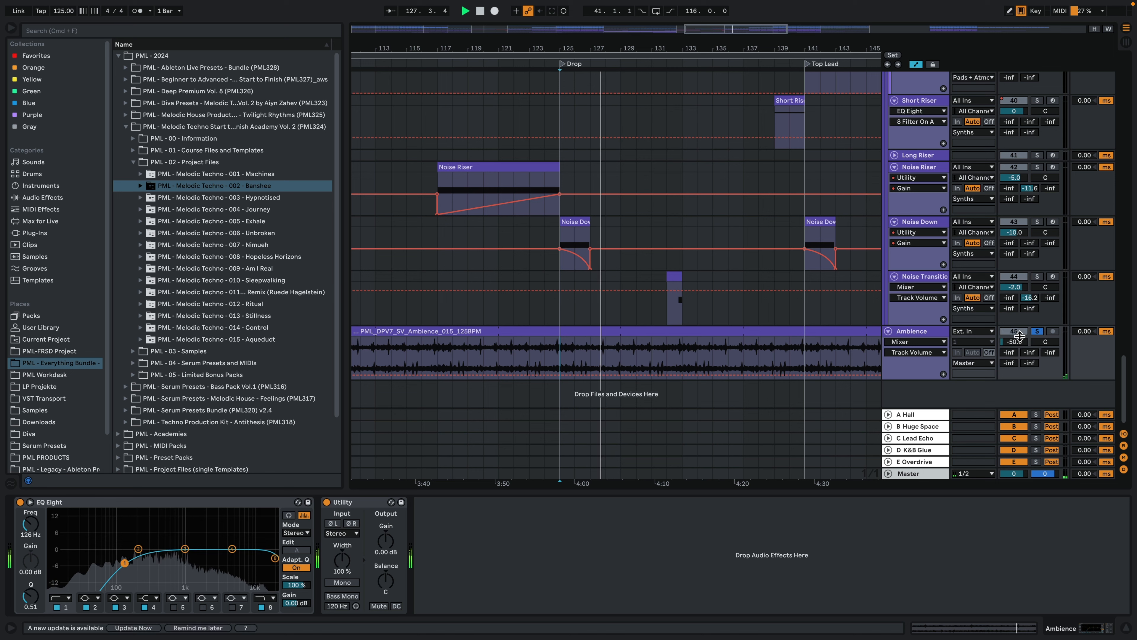
Step: Try the Ambience track's volume at -28.8 dB, and undo the volume change
{"action": "left_click_drag", "start_coordinate": [1015, 341], "coordinate": [1015, 322]}
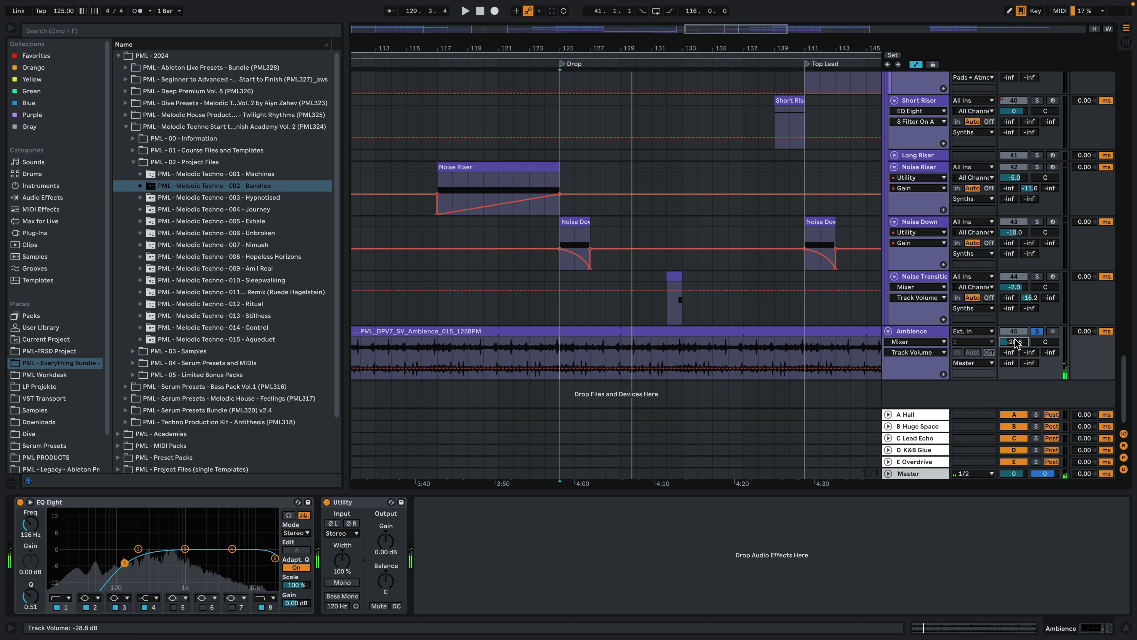
{"action": "key", "text": "super+z"}
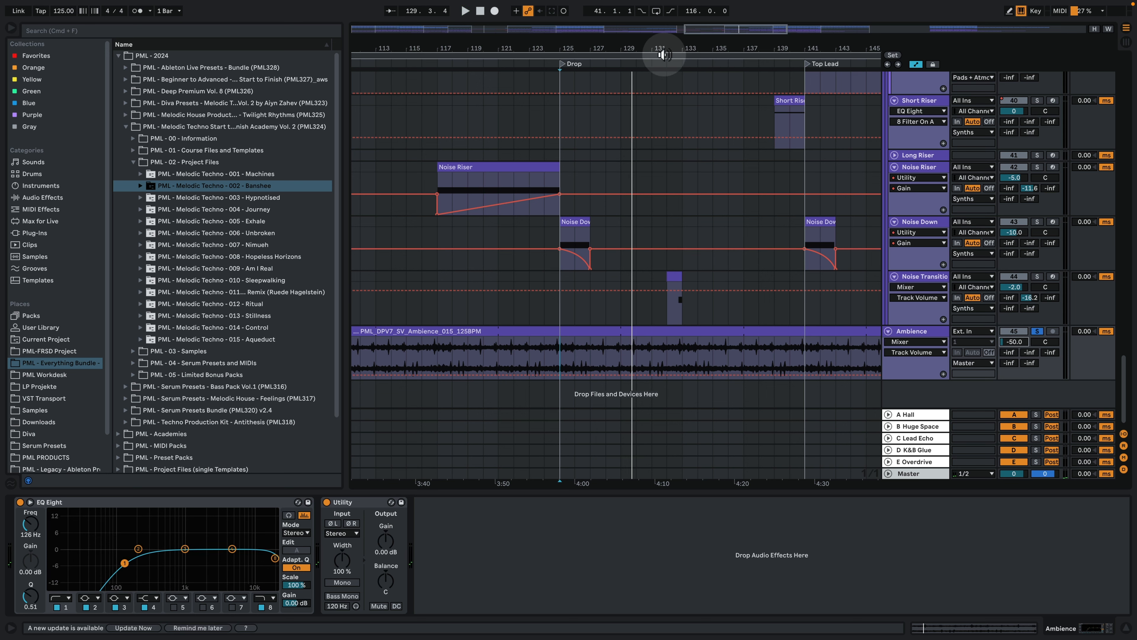
Step: Play the full mix from bar 85 with Ambience unsoloed, and mute and unmute the Ambience track to compare
{"action": "left_click_drag", "start_coordinate": [638, 44], "coordinate": [656, 51]}
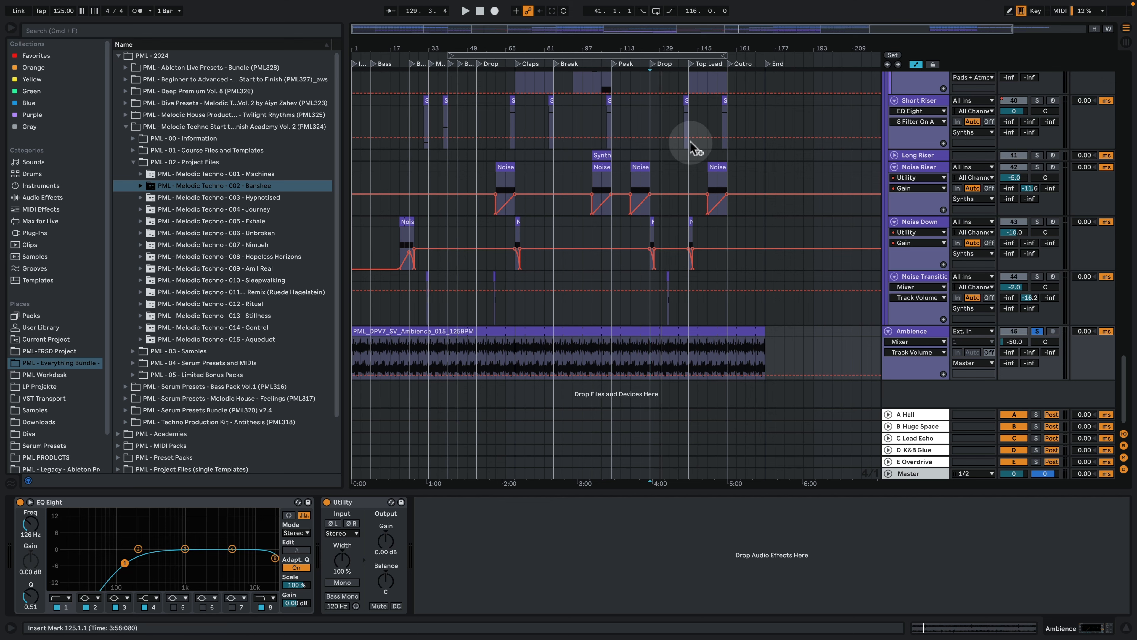
{"action": "left_click", "coordinate": [534, 302]}
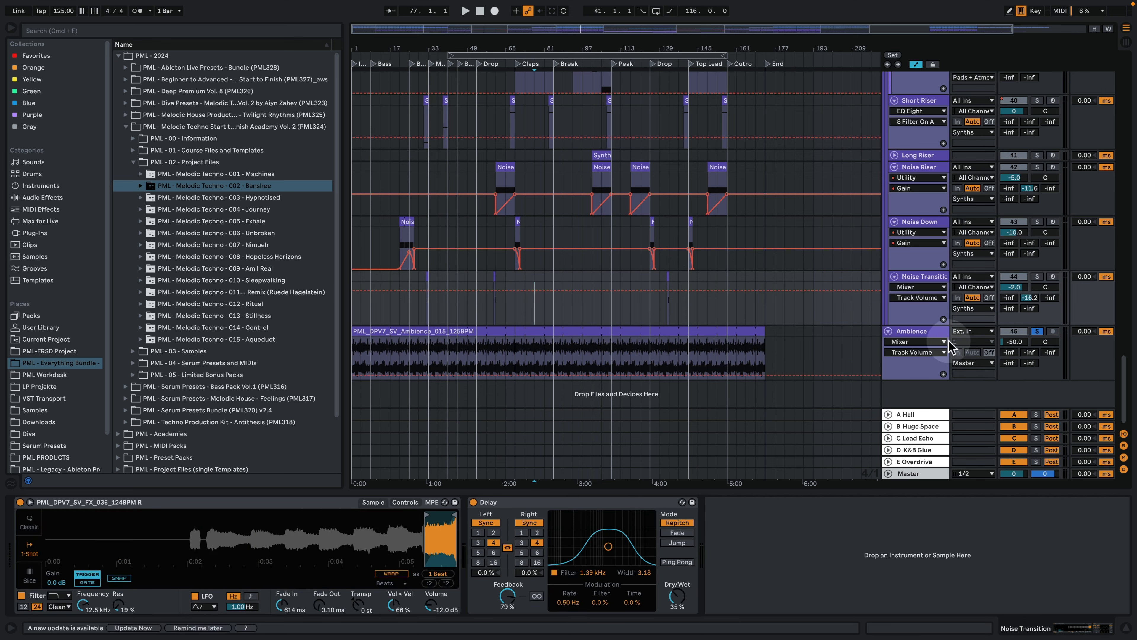
{"action": "left_click", "coordinate": [922, 331]}
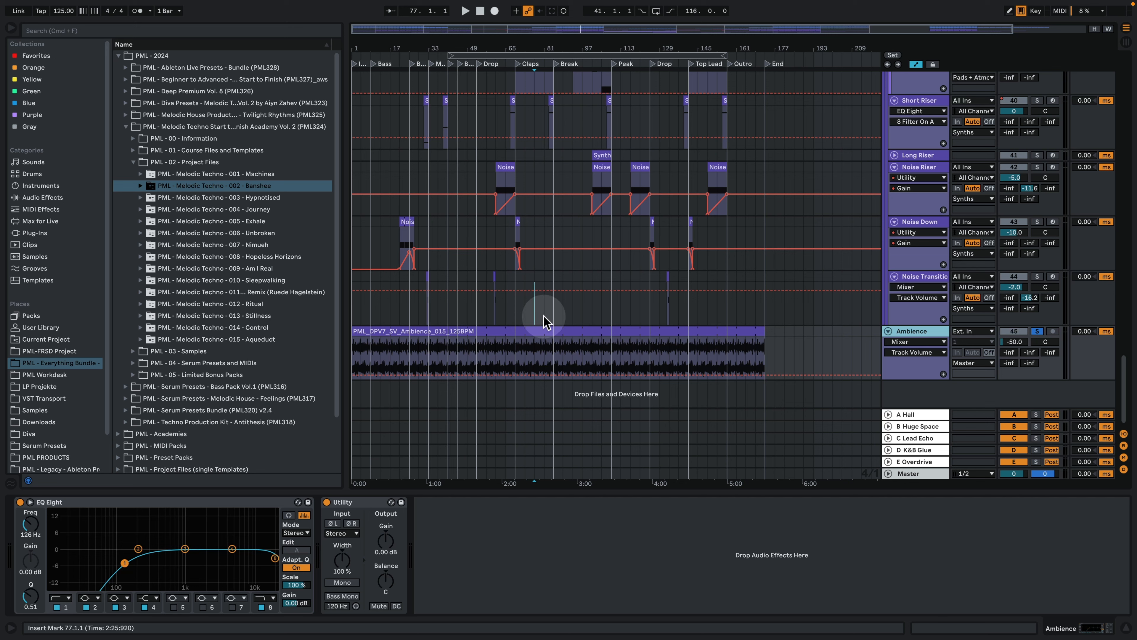
{"action": "left_click", "coordinate": [557, 315]}
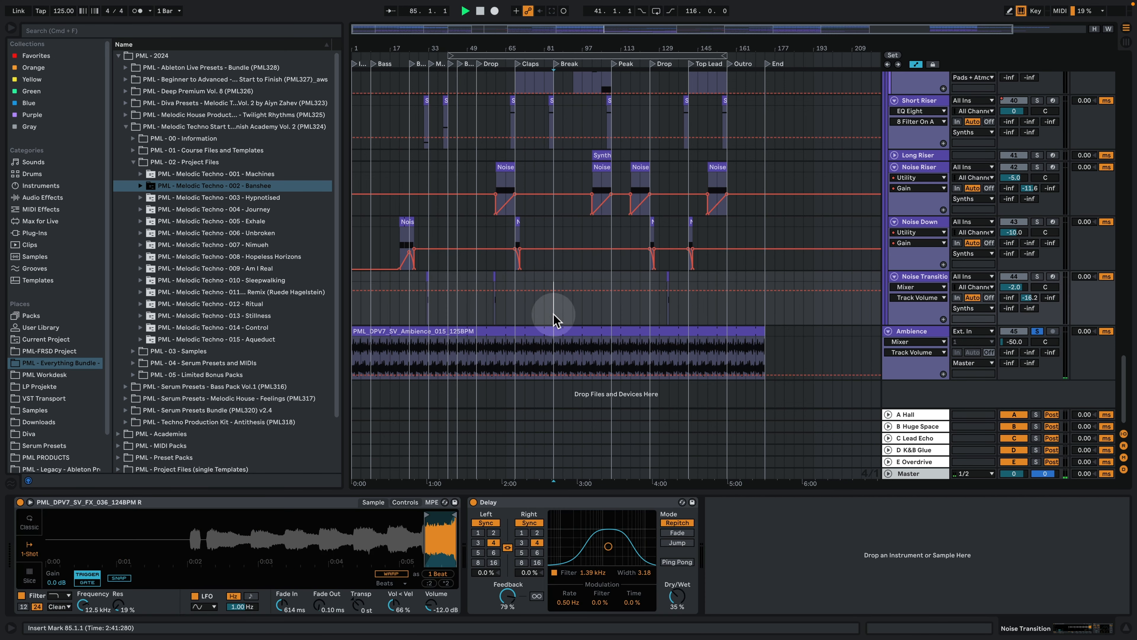
{"action": "key", "text": "space"}
{"action": "left_click", "coordinate": [1037, 331]}
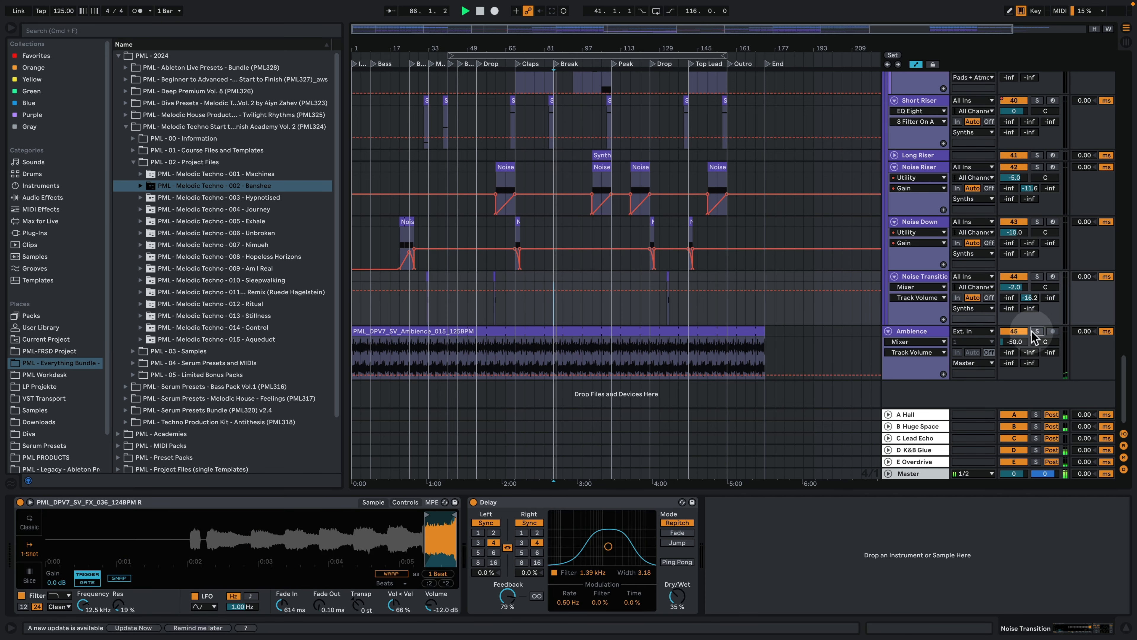
{"action": "left_click", "coordinate": [1024, 332]}
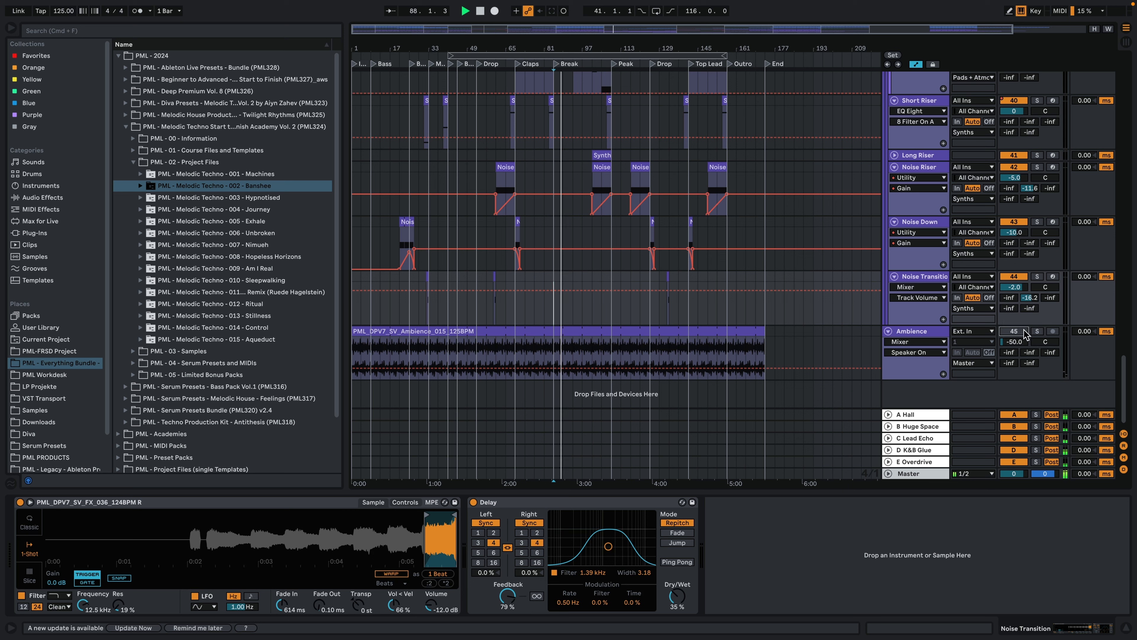
{"action": "left_click", "coordinate": [1024, 332]}
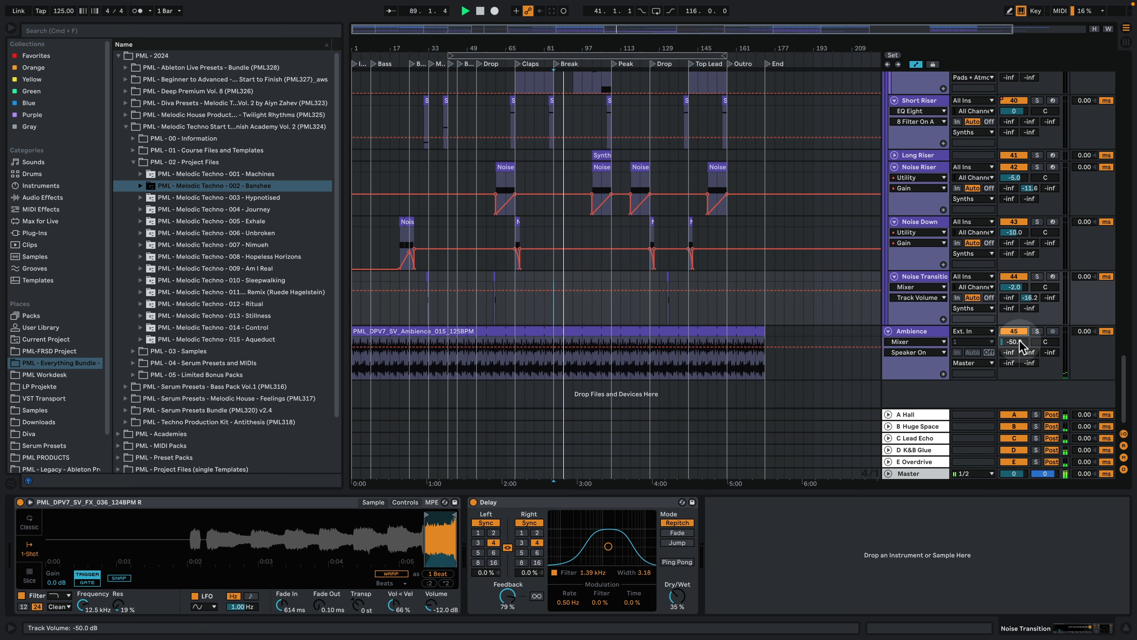
Step: Try the Ambience track's volume at -29.3 dB in the full mix, restore it to -50.0 dB, and stop playback
{"action": "left_click_drag", "start_coordinate": [1021, 344], "coordinate": [1014, 338]}
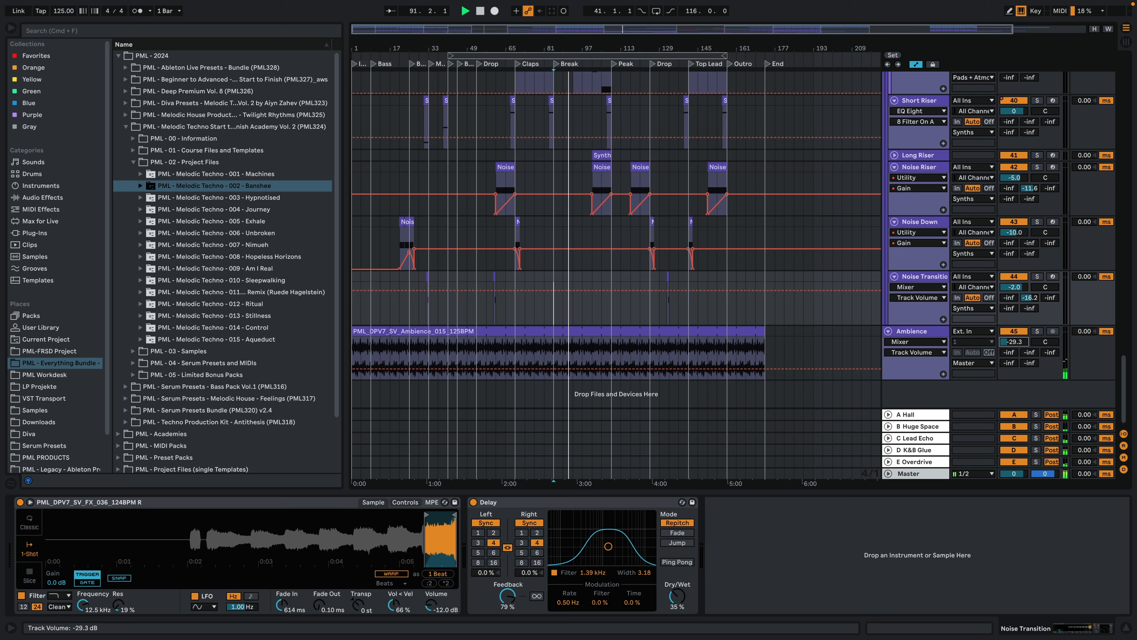
{"action": "mouse_move", "coordinate": [1014, 341]}
{"action": "left_mouse_down"}
{"action": "mouse_move", "coordinate": [1014, 354]}
{"action": "mouse_move", "coordinate": [1010, 328]}
{"action": "left_mouse_up"}
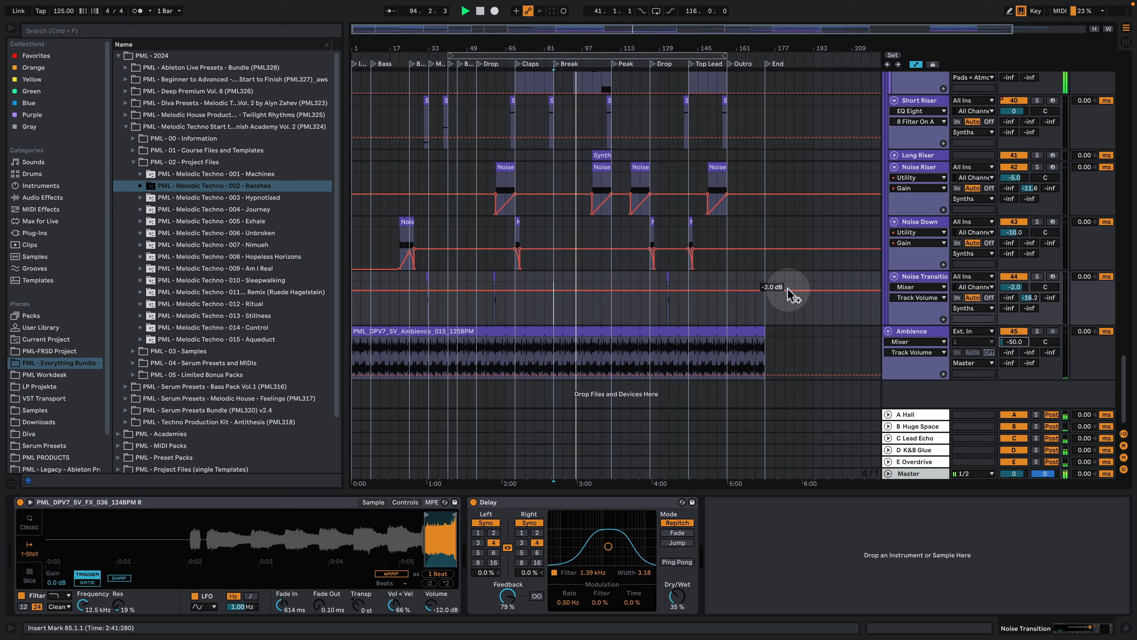
{"action": "key", "text": "space"}
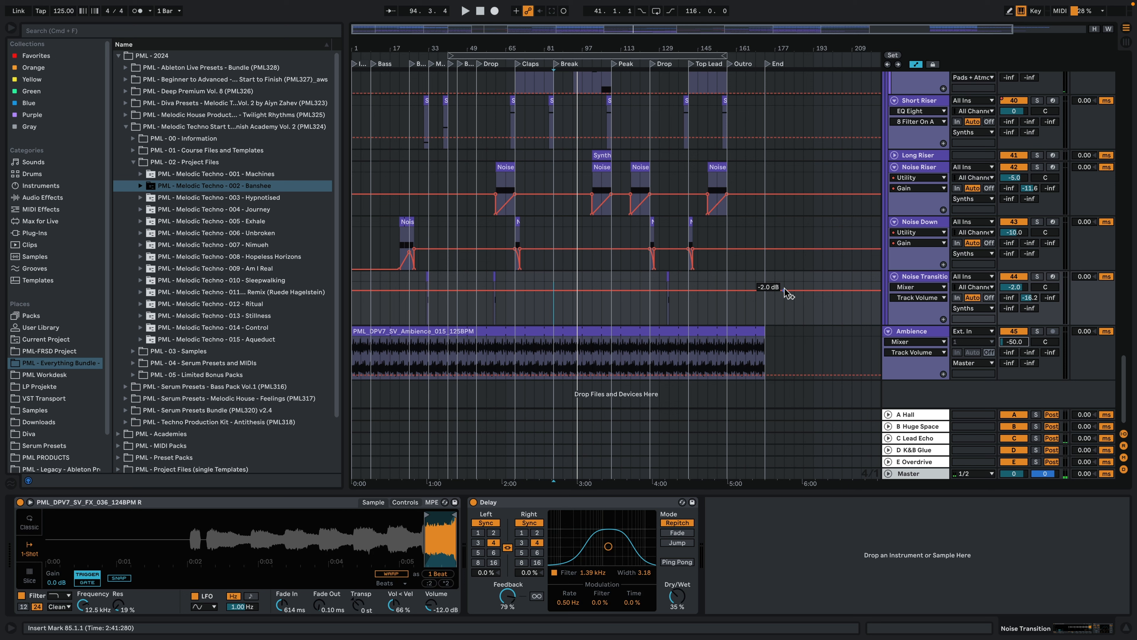
Step: Inspect the Master track's device chain, and close the device view
{"action": "left_click", "coordinate": [784, 289]}
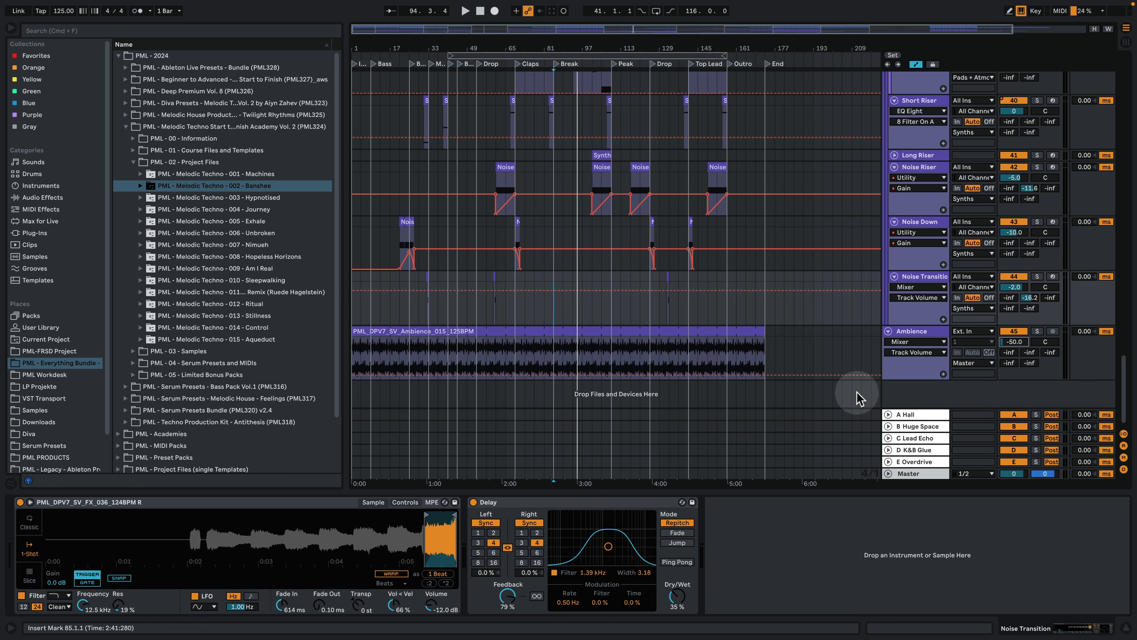
{"action": "left_click", "coordinate": [920, 470]}
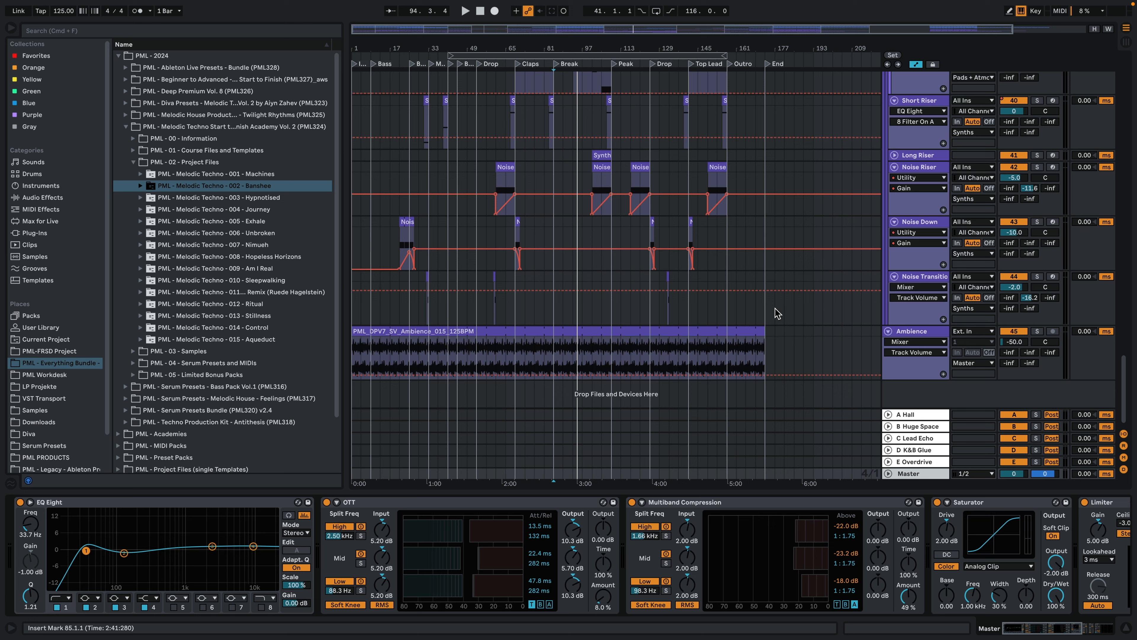
{"action": "left_click", "coordinate": [1127, 631]}
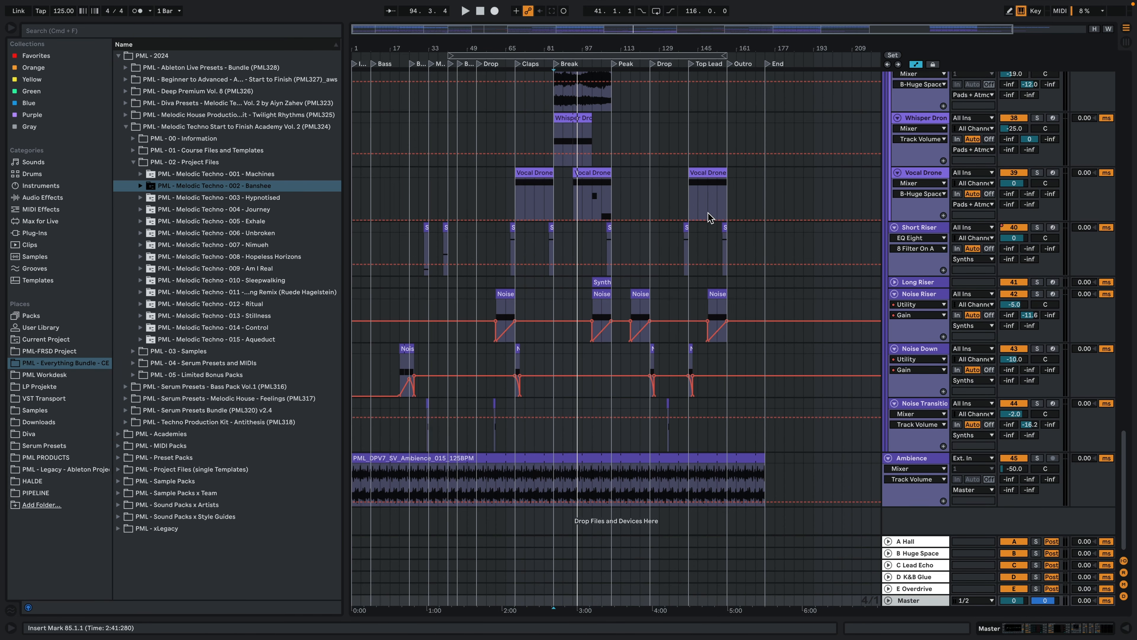
Step: Fold the Hihats group to give a compact overview of the drum and bass tracks
{"action": "left_click", "coordinate": [702, 197]}
{"action": "left_click", "coordinate": [686, 181]}
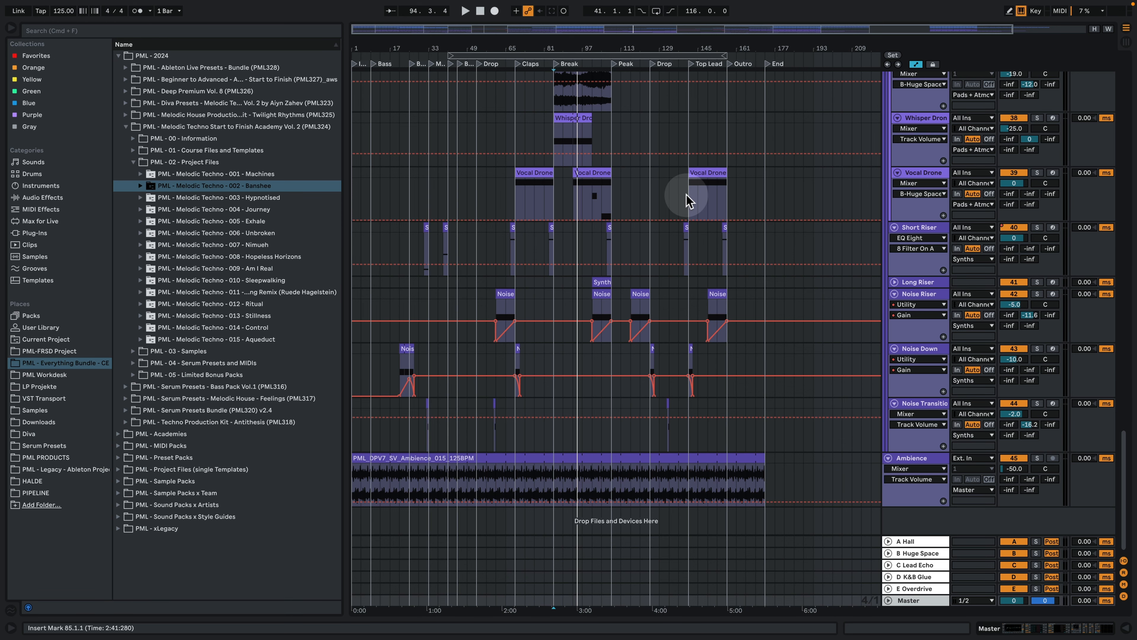
{"action": "left_click", "coordinate": [678, 172]}
{"action": "scroll", "coordinate": [672, 177], "scroll_direction": "up", "scroll_amount": 10}
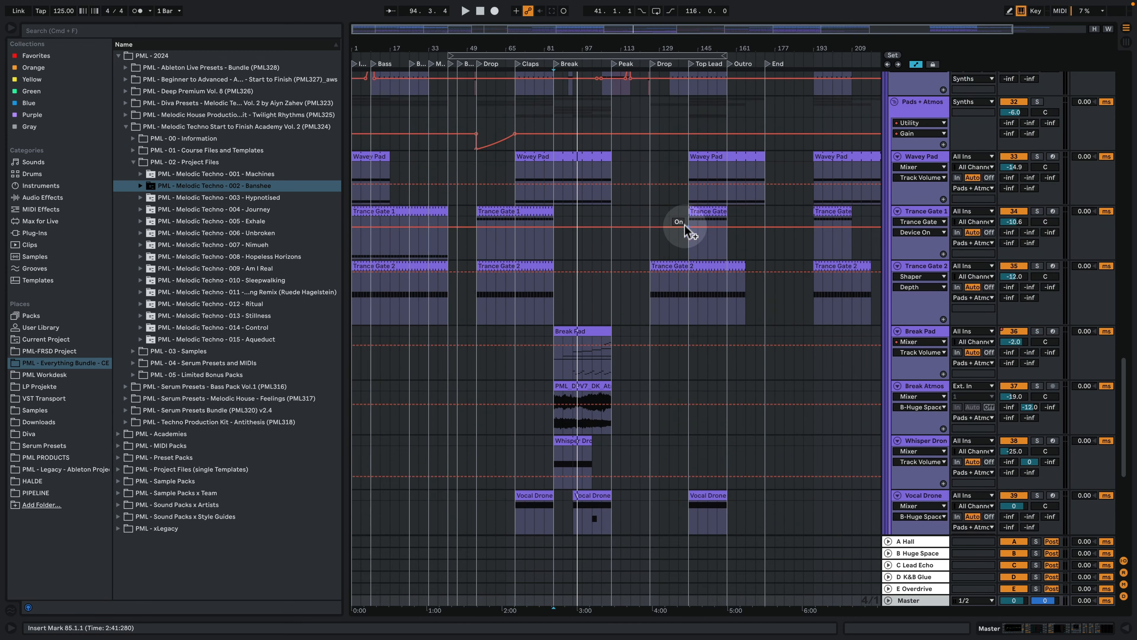
{"action": "scroll", "coordinate": [681, 237], "scroll_direction": "up", "scroll_amount": 15}
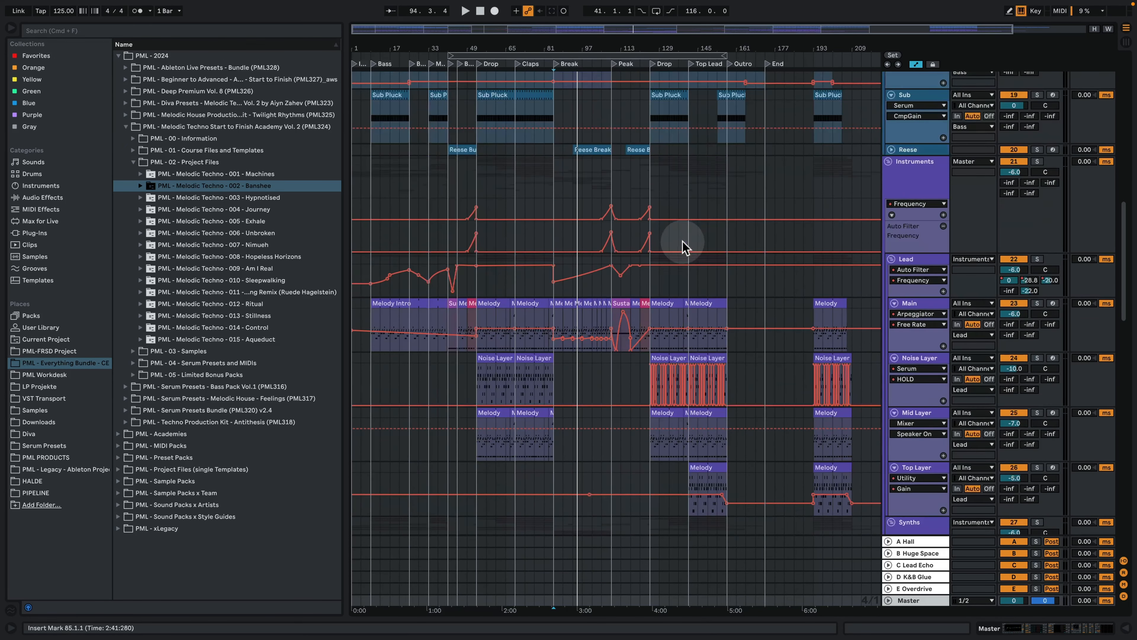
{"action": "scroll", "coordinate": [673, 179], "scroll_direction": "up", "scroll_amount": 4}
{"action": "left_click_drag", "start_coordinate": [662, 47], "coordinate": [662, 35]}
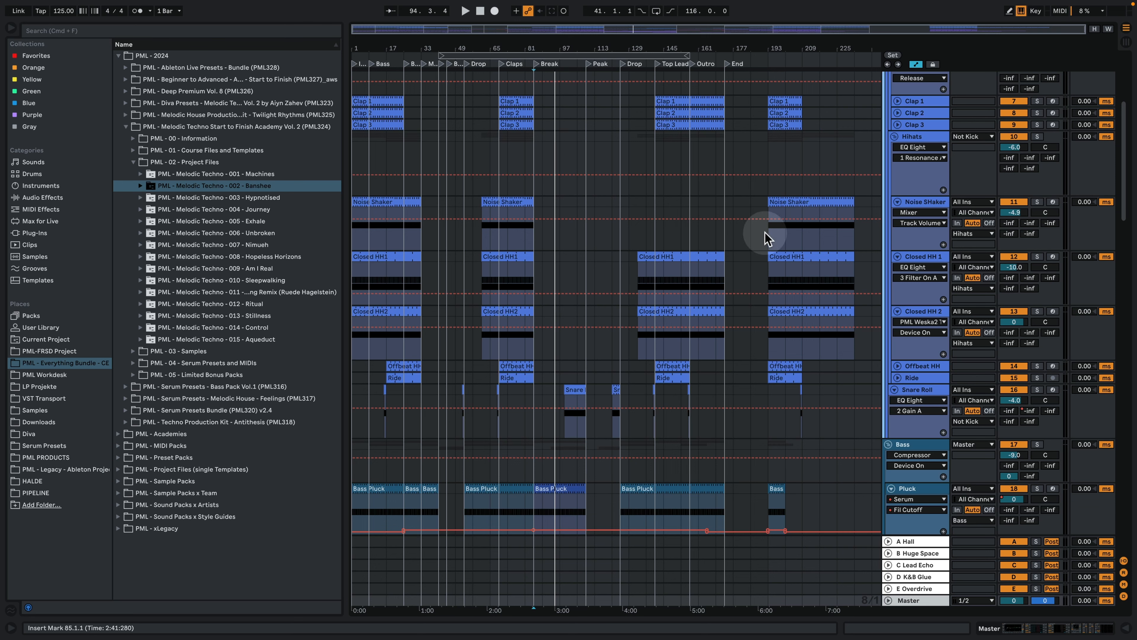
{"action": "left_click", "coordinate": [894, 136]}
{"action": "scroll", "coordinate": [870, 264], "scroll_direction": "up", "scroll_amount": 5}
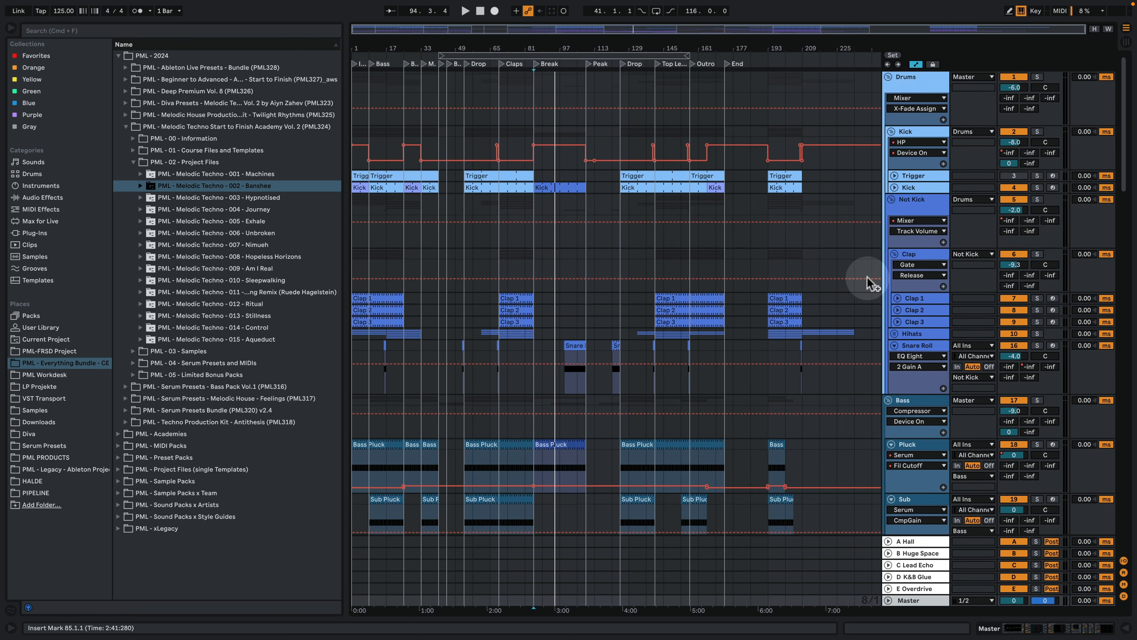
Step: Select bars 193 to 201 across the low-end tracks, play the full mix from bar 193, and stop playback
{"action": "left_click", "coordinate": [770, 88]}
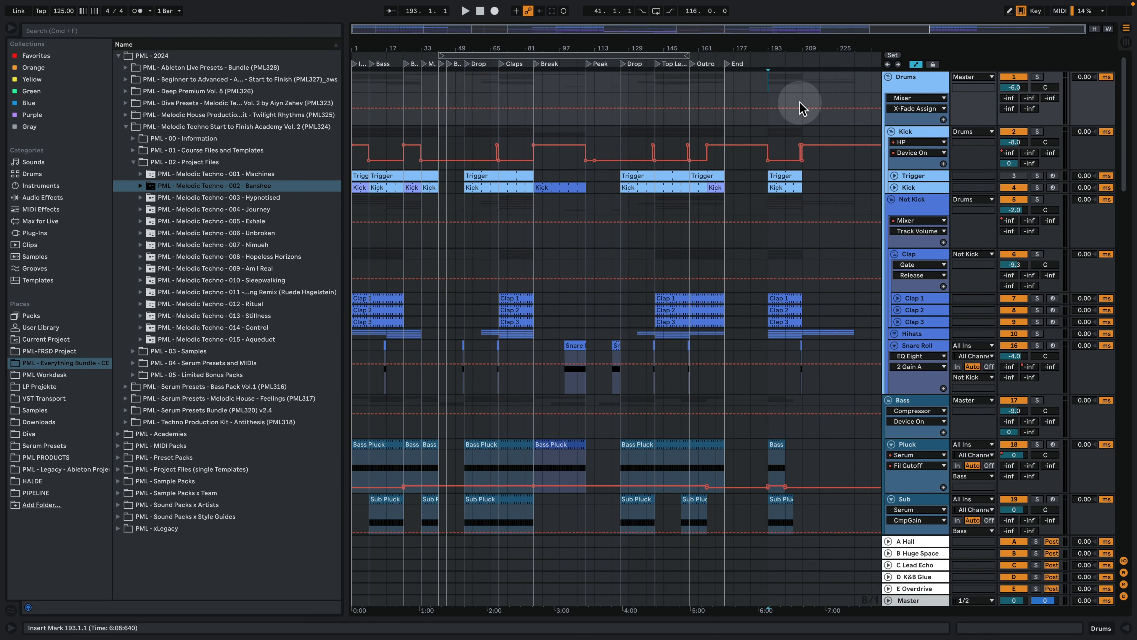
{"action": "left_click", "coordinate": [914, 186]}
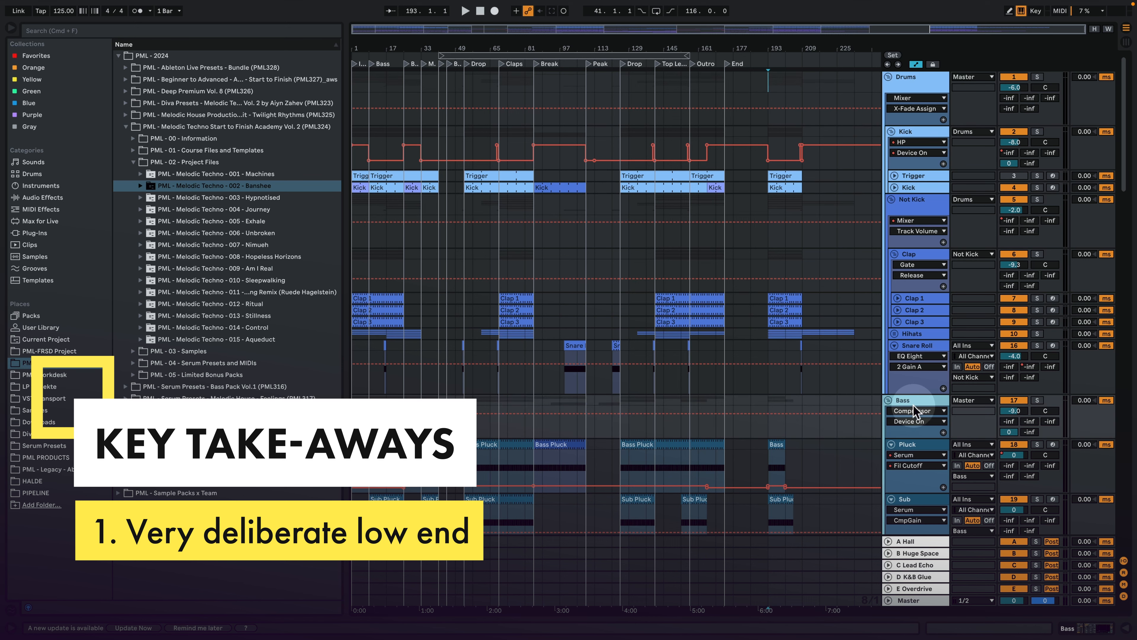
{"action": "scroll", "coordinate": [913, 406], "scroll_direction": "down", "scroll_amount": 5}
{"action": "left_click", "coordinate": [773, 341]}
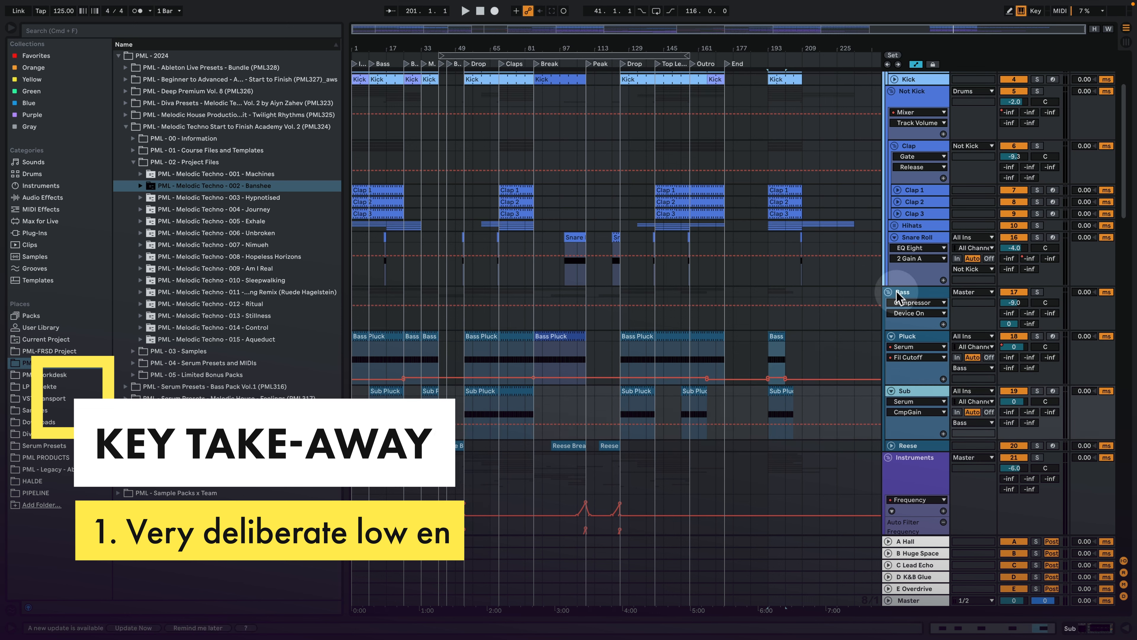
{"action": "key", "text": "space"}
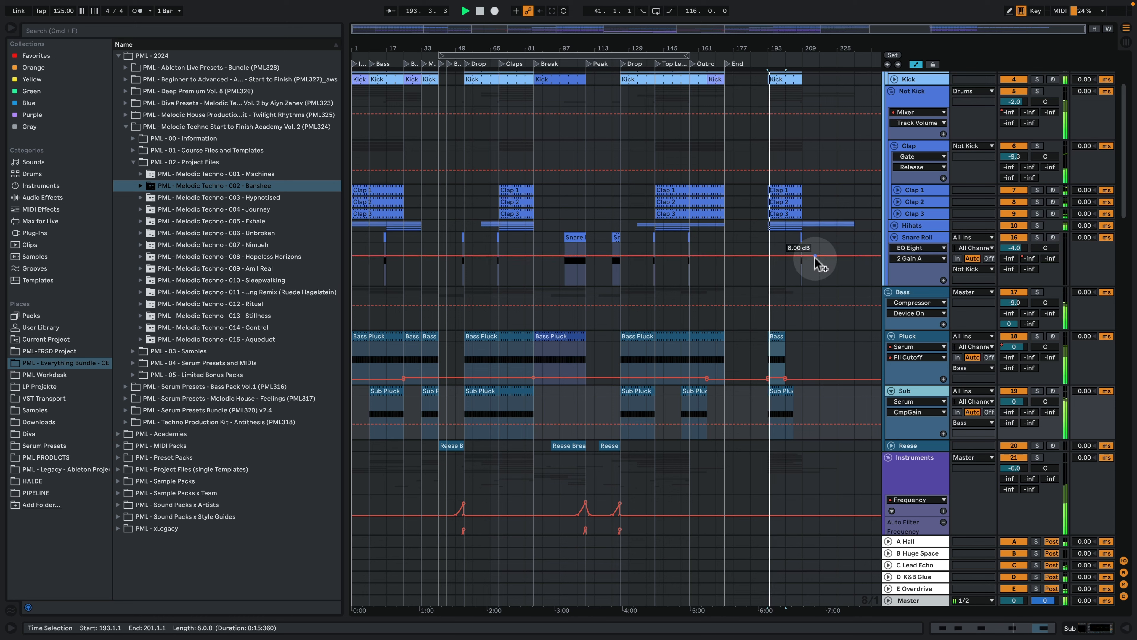
{"action": "left_click", "coordinate": [802, 305]}
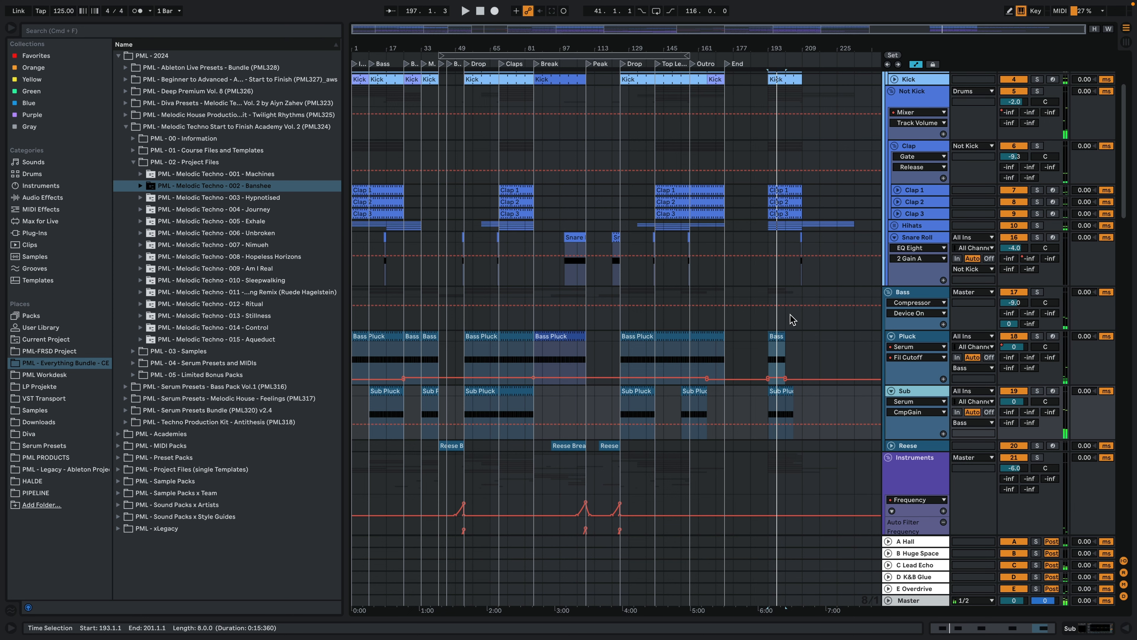
Step: Solo the lead's Main track and play its Melody clip from bar 193
{"action": "scroll", "coordinate": [793, 319], "scroll_direction": "down", "scroll_amount": 8}
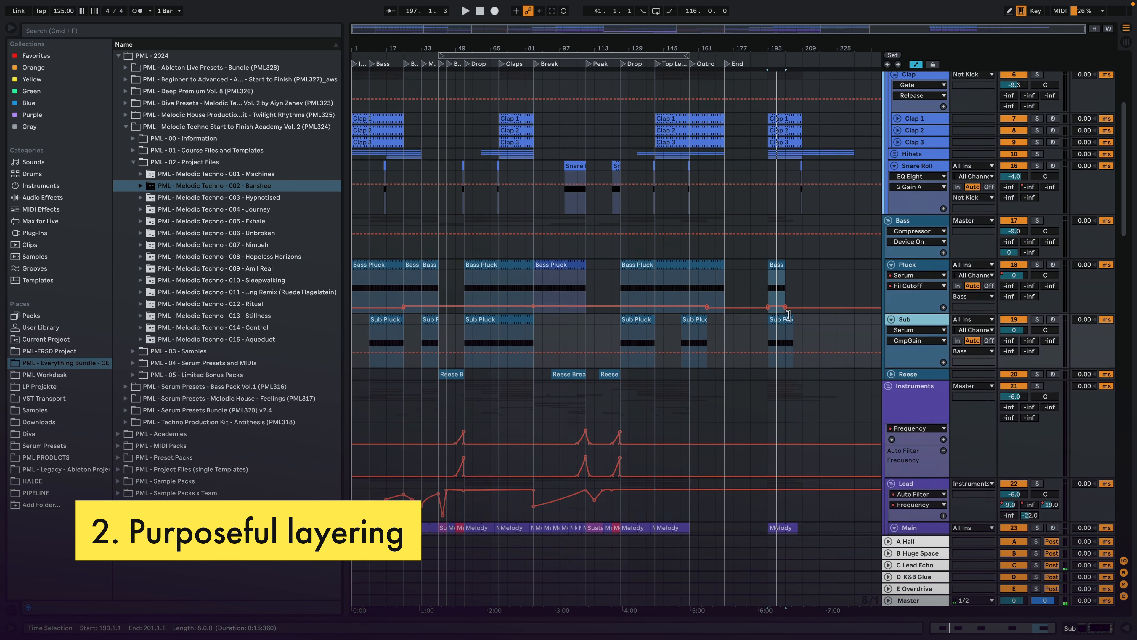
{"action": "scroll", "coordinate": [793, 319], "scroll_direction": "down", "scroll_amount": 3}
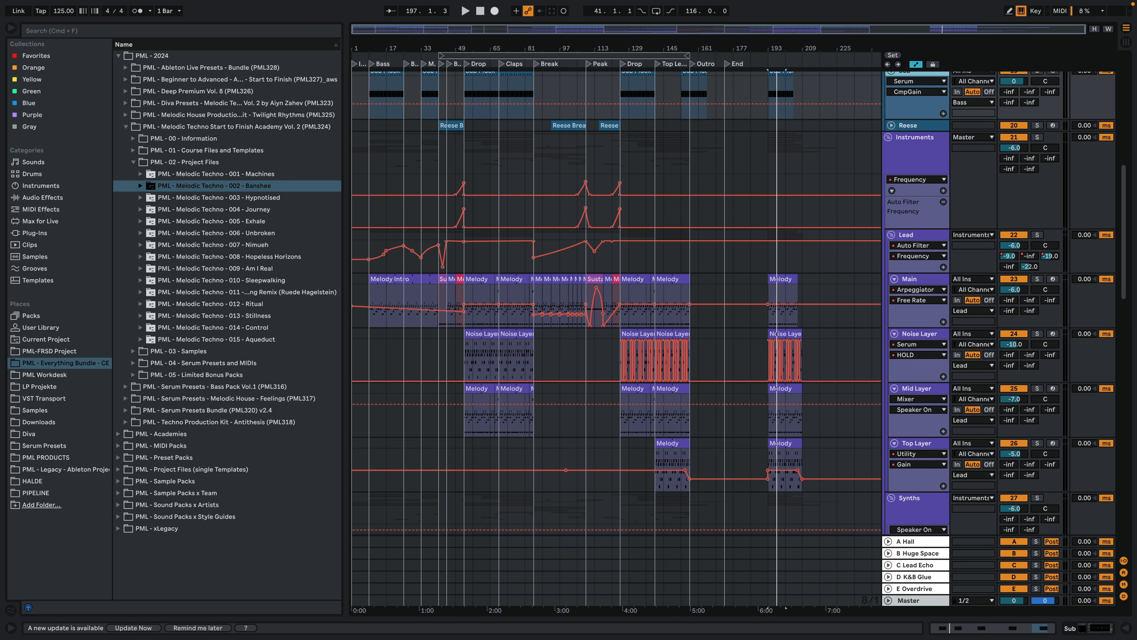
{"action": "left_click_drag", "start_coordinate": [783, 48], "coordinate": [773, 230]}
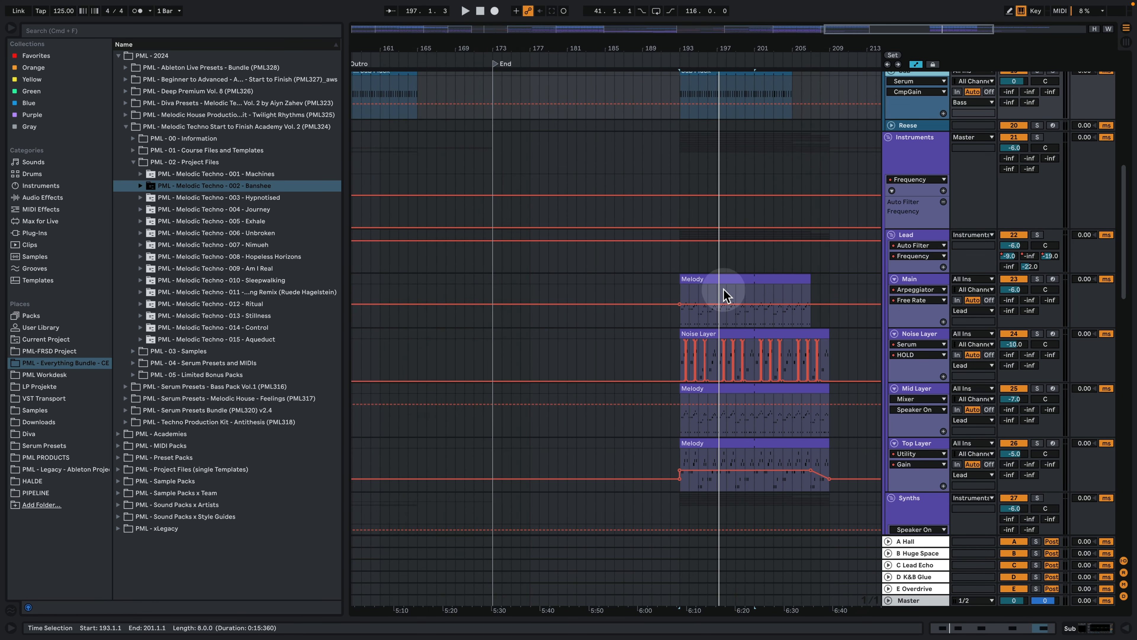
{"action": "left_click", "coordinate": [1038, 279]}
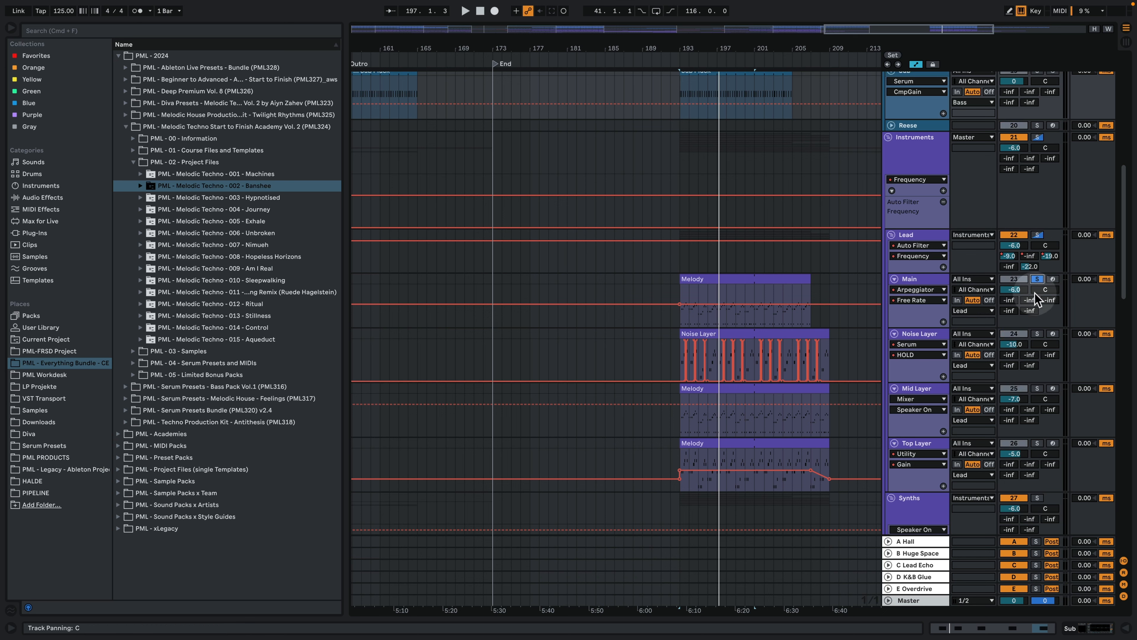
{"action": "left_click", "coordinate": [927, 282]}
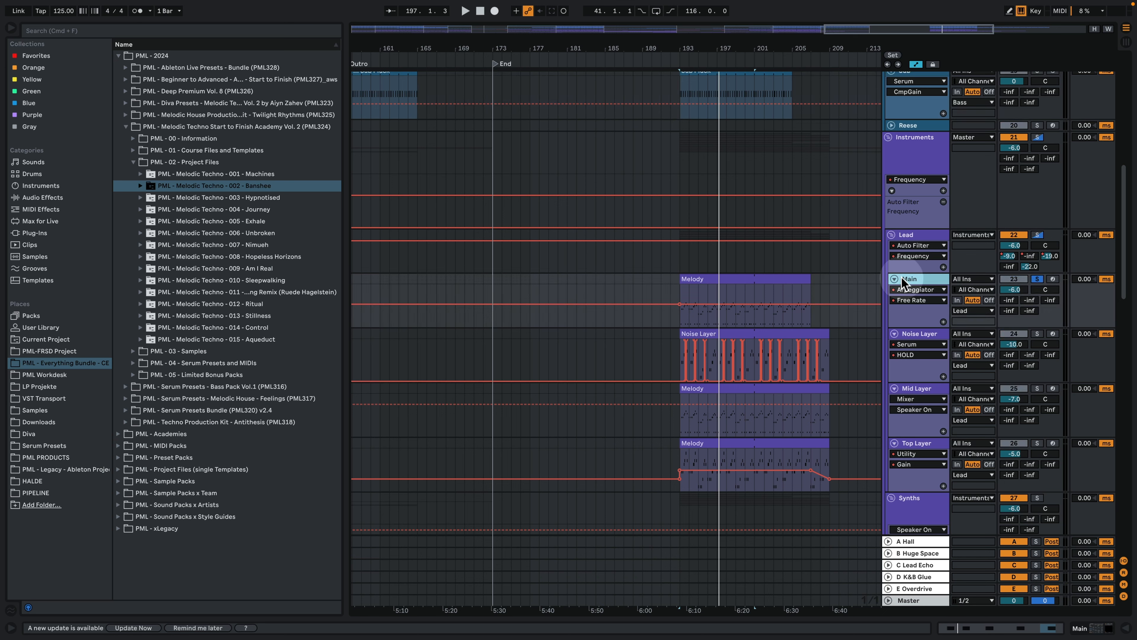
{"action": "key", "text": "space"}
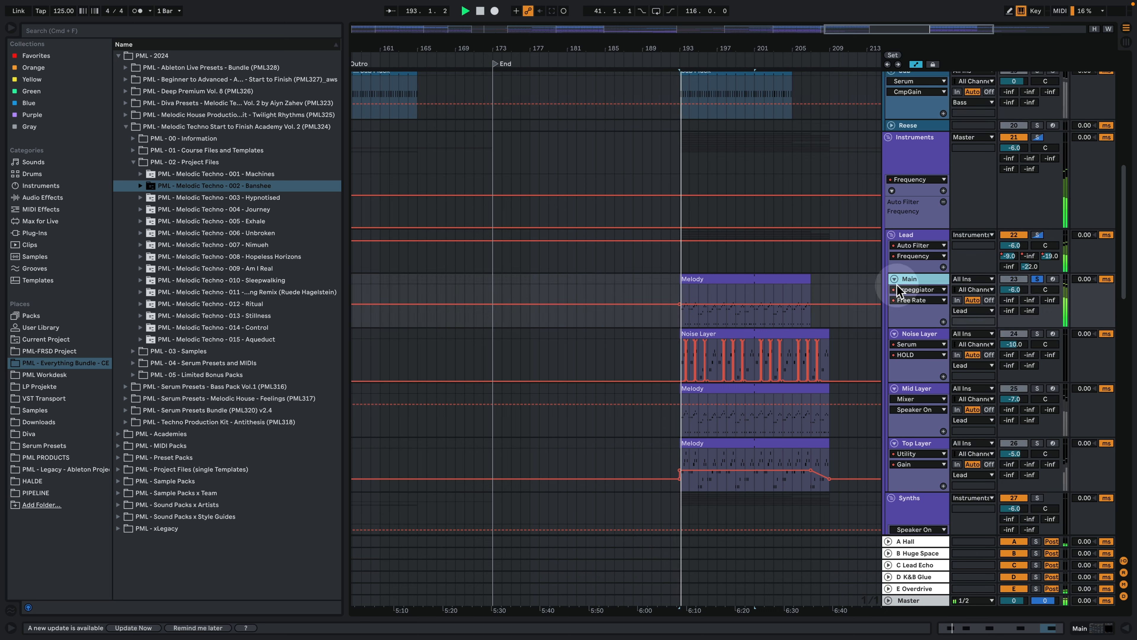
Step: Solo the Noise Layer, Mid Layer and Top Layer lead tracks in turn and audition each from bar 193
{"action": "left_click", "coordinate": [1038, 334]}
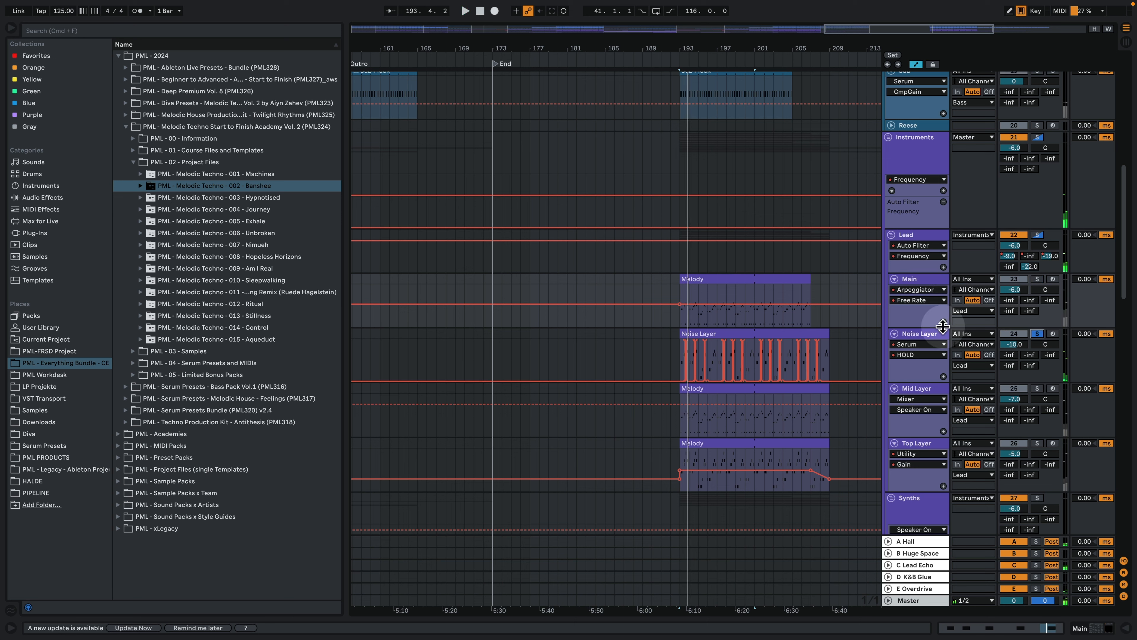
{"action": "left_click", "coordinate": [923, 333]}
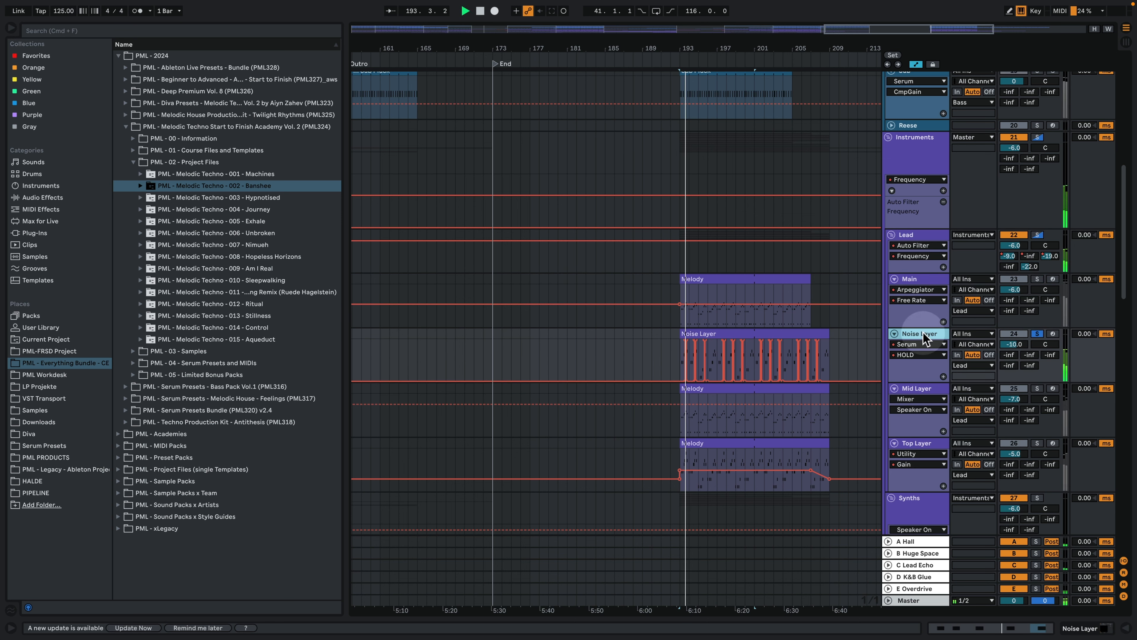
{"action": "left_click", "coordinate": [1037, 388]}
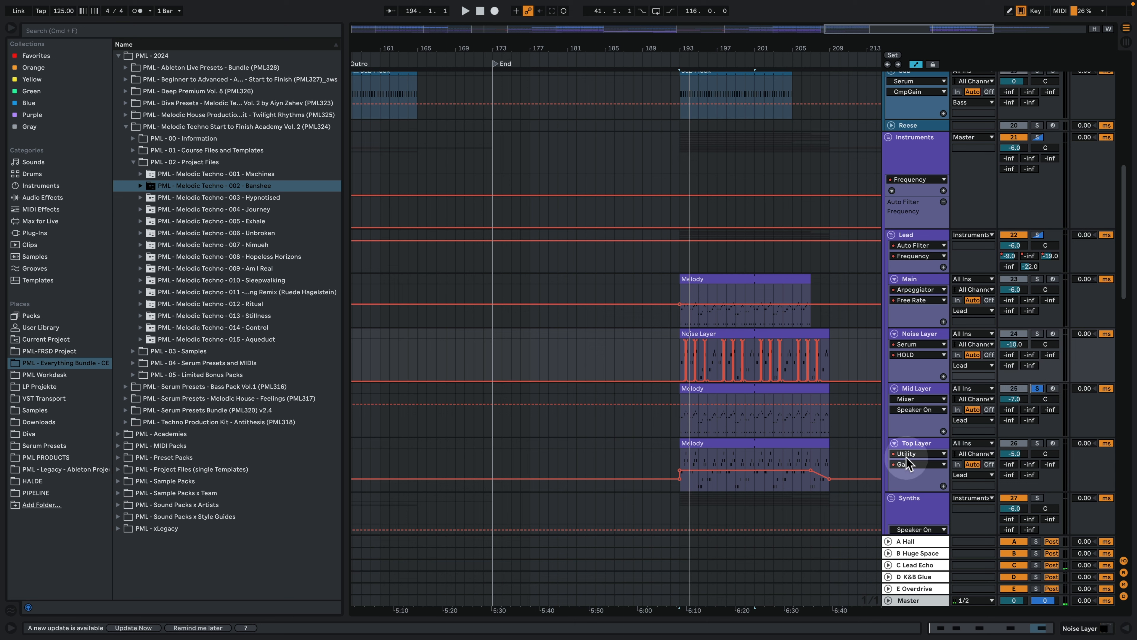
{"action": "key", "text": "space"}
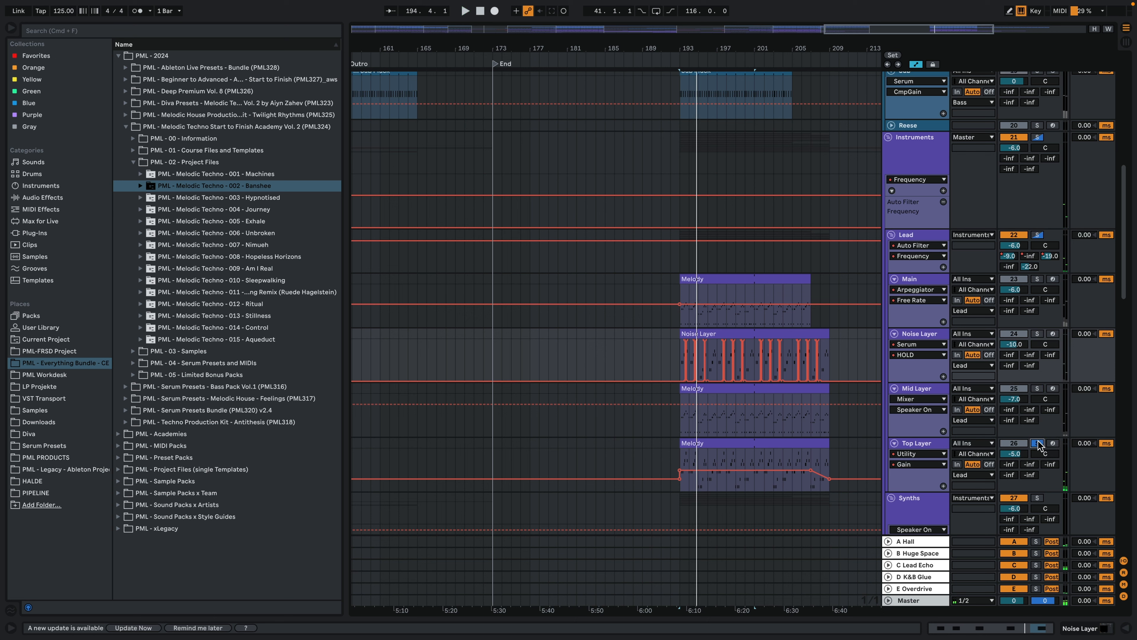
{"action": "key", "text": "space"}
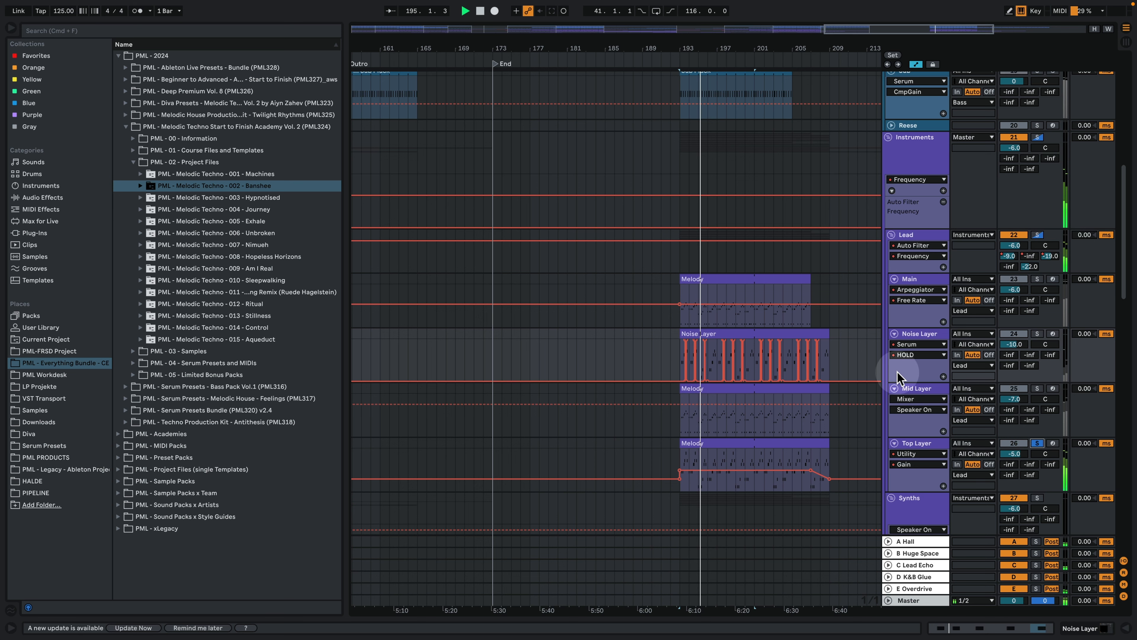
{"action": "key", "text": "space"}
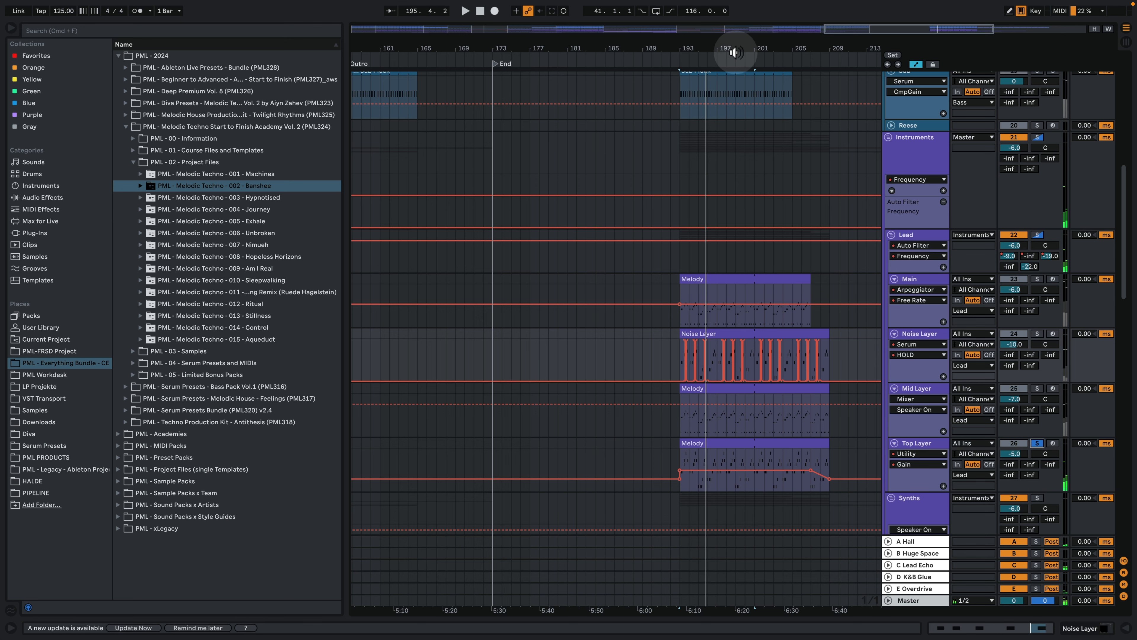
Step: Unfold the Hihats group to show its shaker, closed hi-hat, offbeat and ride tracks
{"action": "left_click_drag", "start_coordinate": [737, 43], "coordinate": [743, 9]}
{"action": "scroll", "coordinate": [742, 241], "scroll_direction": "up", "scroll_amount": 3}
{"action": "scroll", "coordinate": [742, 246], "scroll_direction": "up", "scroll_amount": 3}
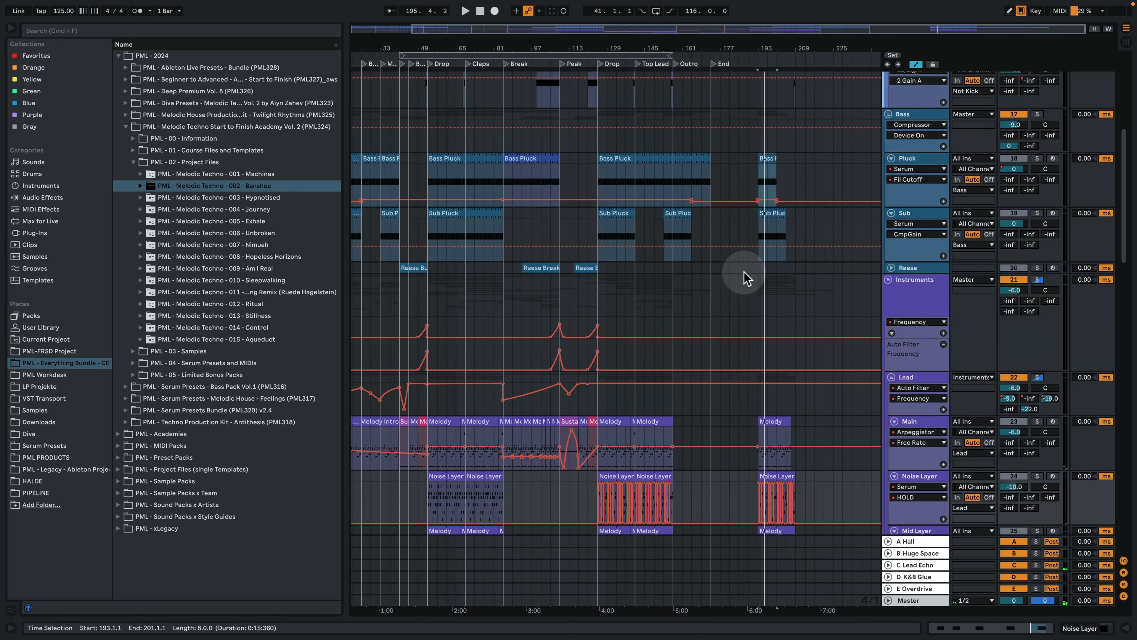
{"action": "scroll", "coordinate": [737, 287], "scroll_direction": "up", "scroll_amount": 7}
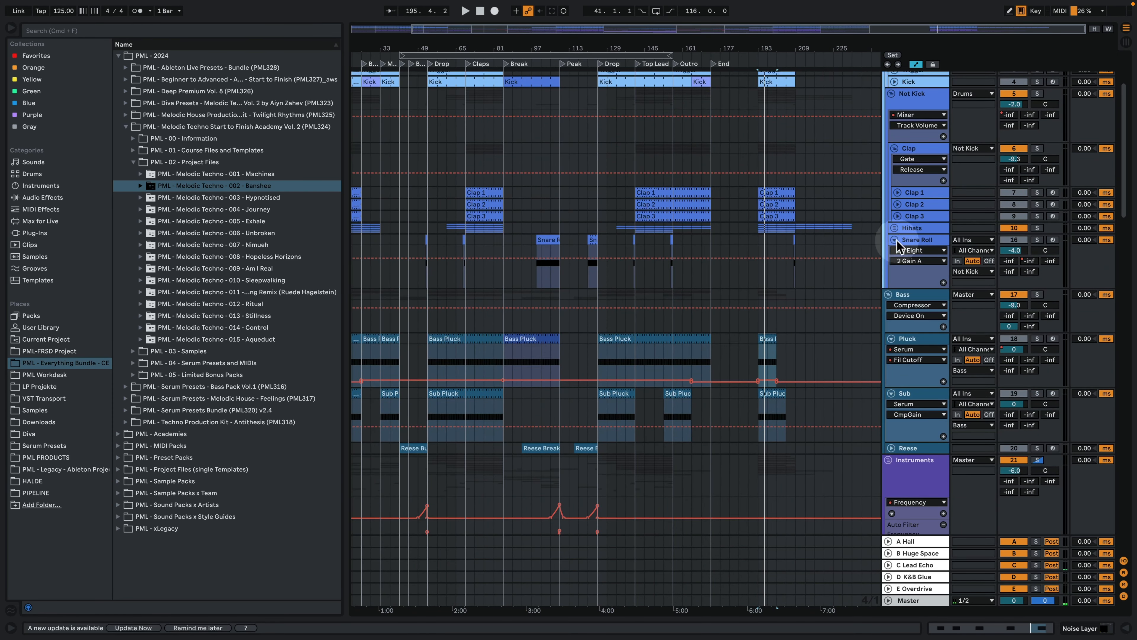
{"action": "left_click", "coordinate": [894, 228]}
{"action": "scroll", "coordinate": [837, 291], "scroll_direction": "down", "scroll_amount": 5}
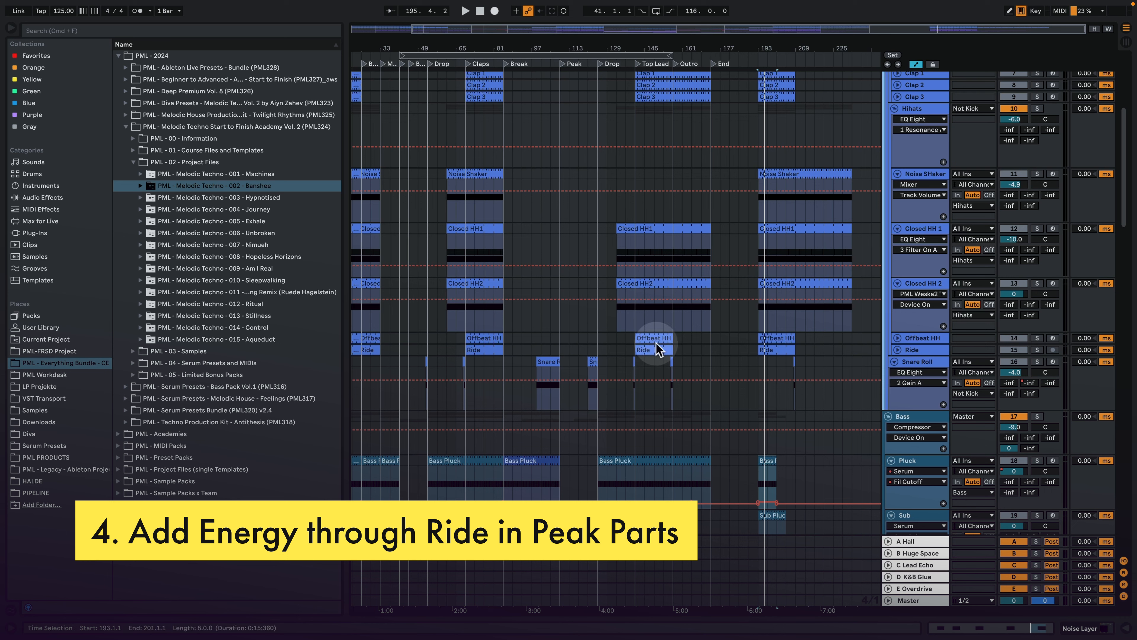
Step: Play the unsoloed mix from bar 140 into the Top Lead section, and toggle the Ride track's solo on and off
{"action": "left_click", "coordinate": [617, 326]}
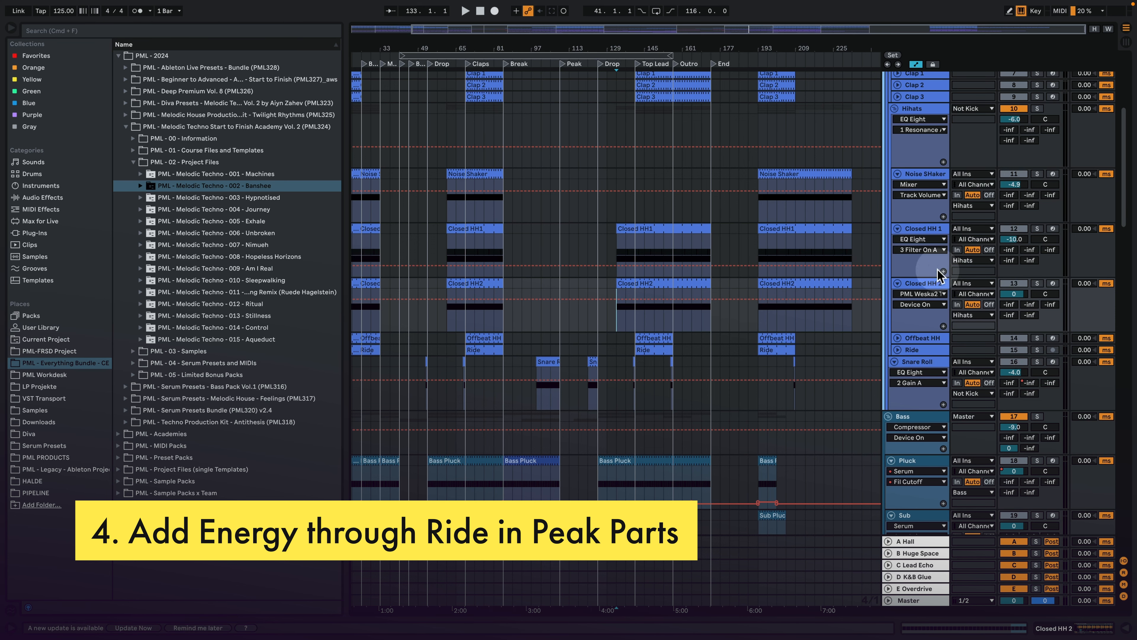
{"action": "left_click", "coordinate": [1037, 284]}
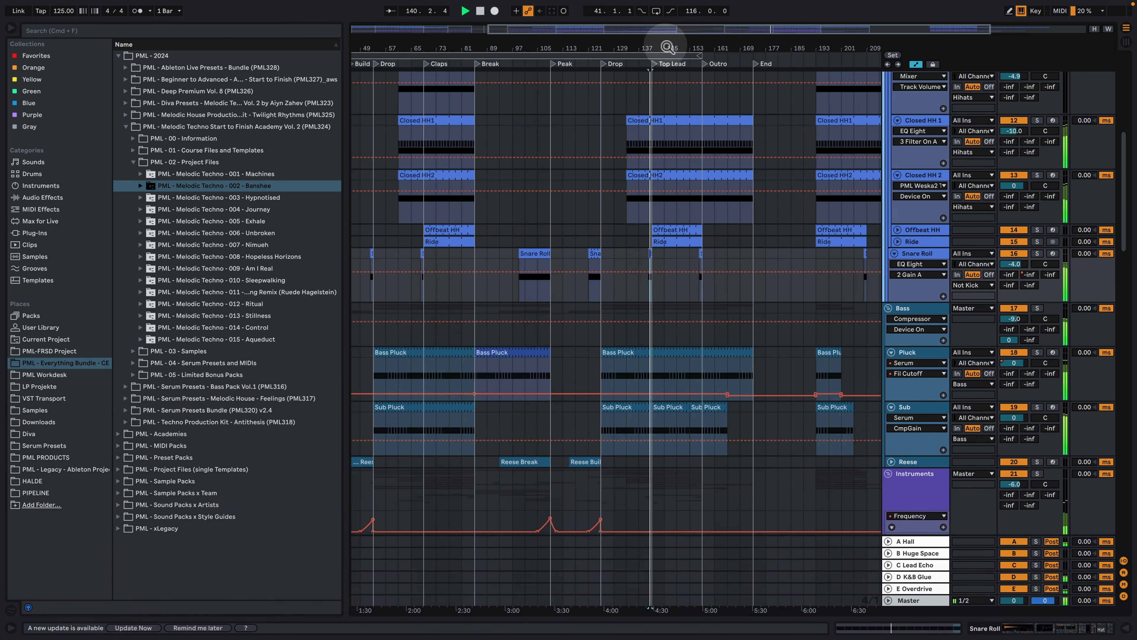
{"action": "left_click_drag", "start_coordinate": [666, 46], "coordinate": [666, 80]}
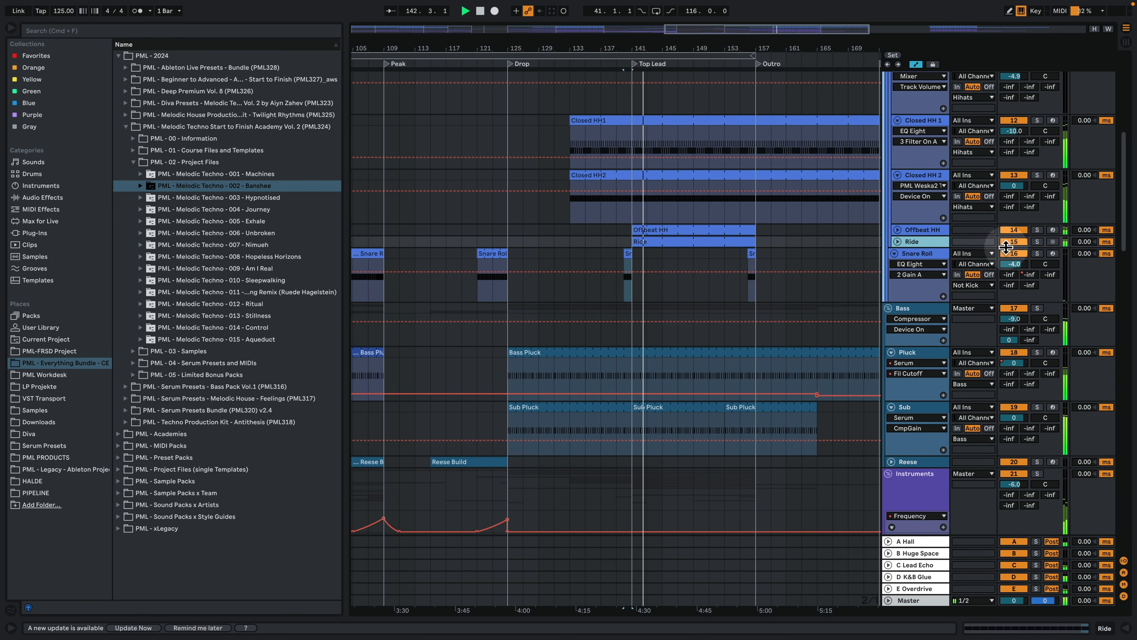
{"action": "left_click", "coordinate": [1037, 241]}
{"action": "left_click", "coordinate": [1037, 241]}
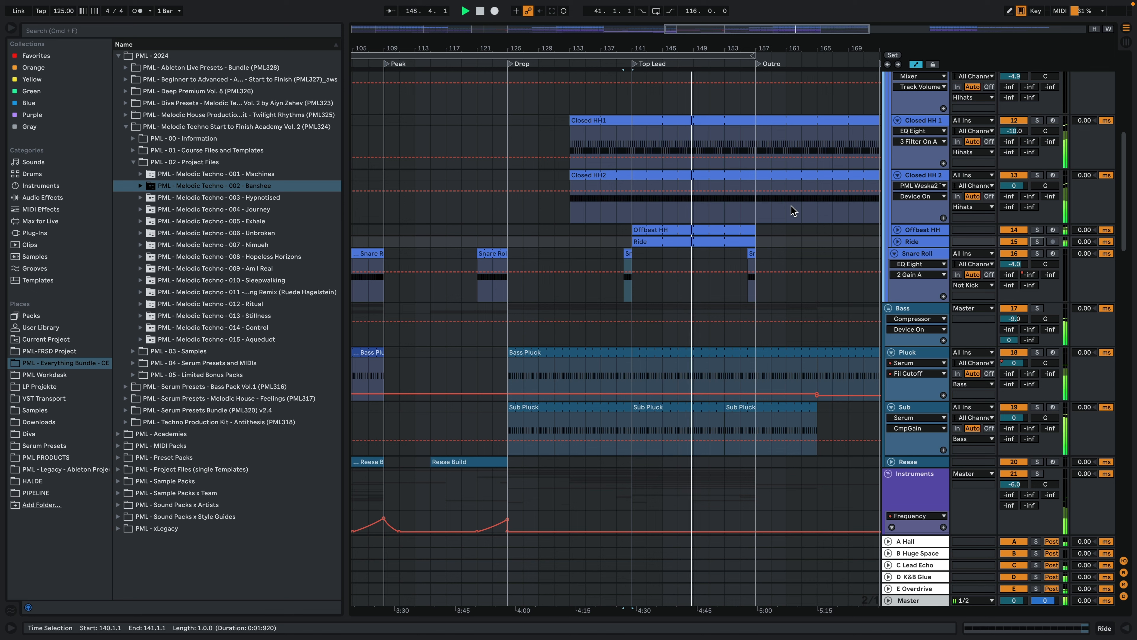
Step: Stop playback and select the one-bar Snare Roll clip at bar 156, just before the Outro
{"action": "left_click", "coordinate": [753, 251]}
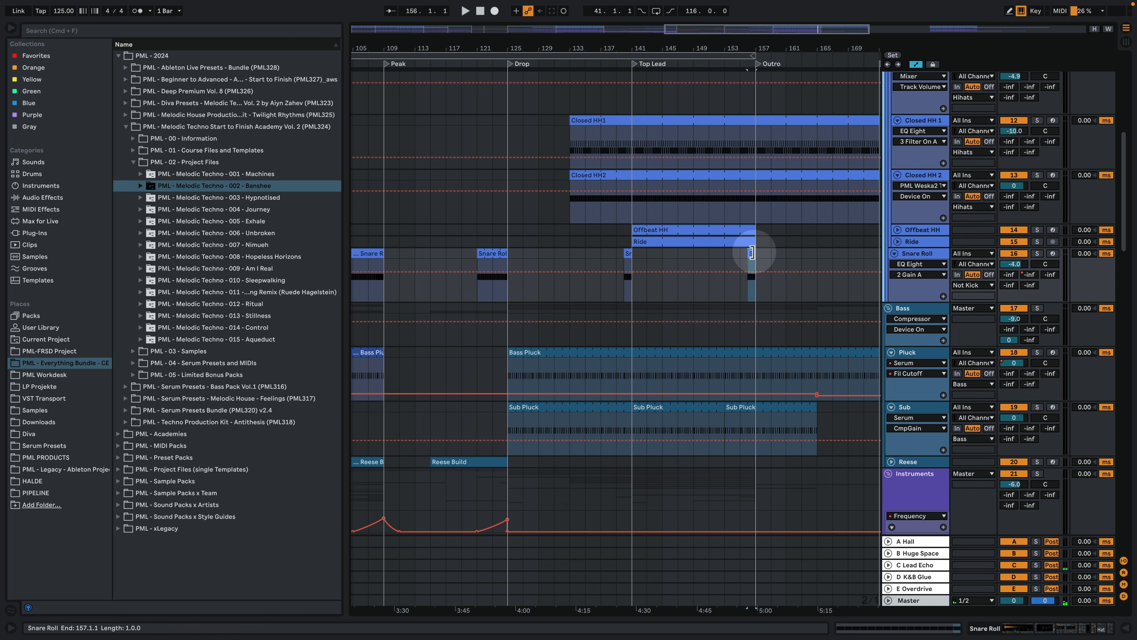
{"action": "scroll", "coordinate": [801, 262], "scroll_direction": "up", "scroll_amount": 3}
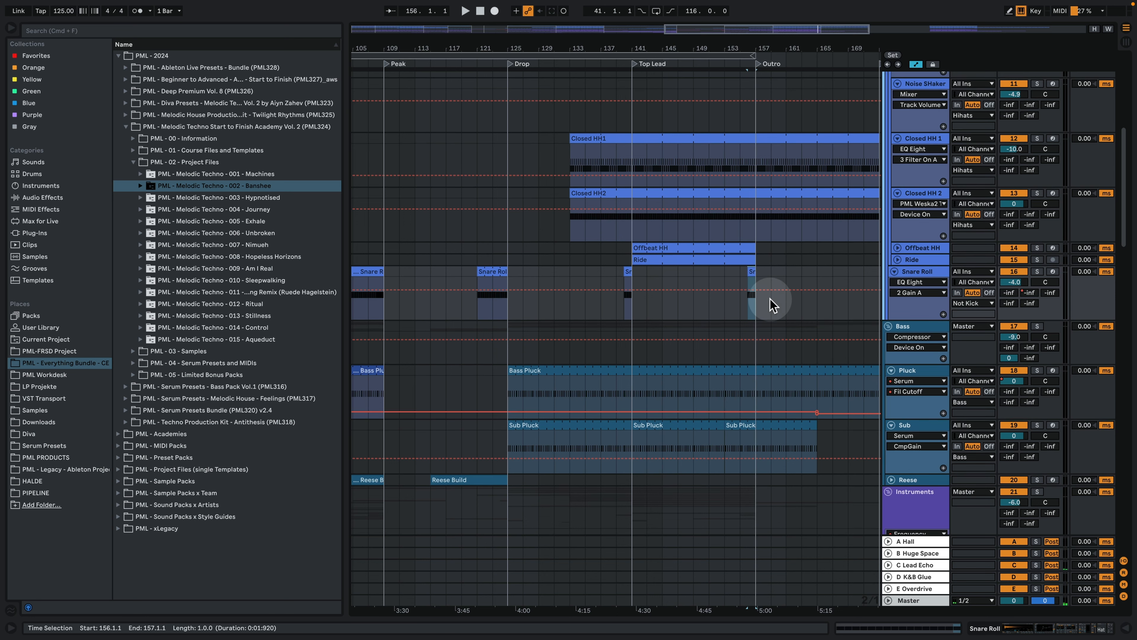
{"action": "left_click_drag", "start_coordinate": [770, 44], "coordinate": [754, 44]}
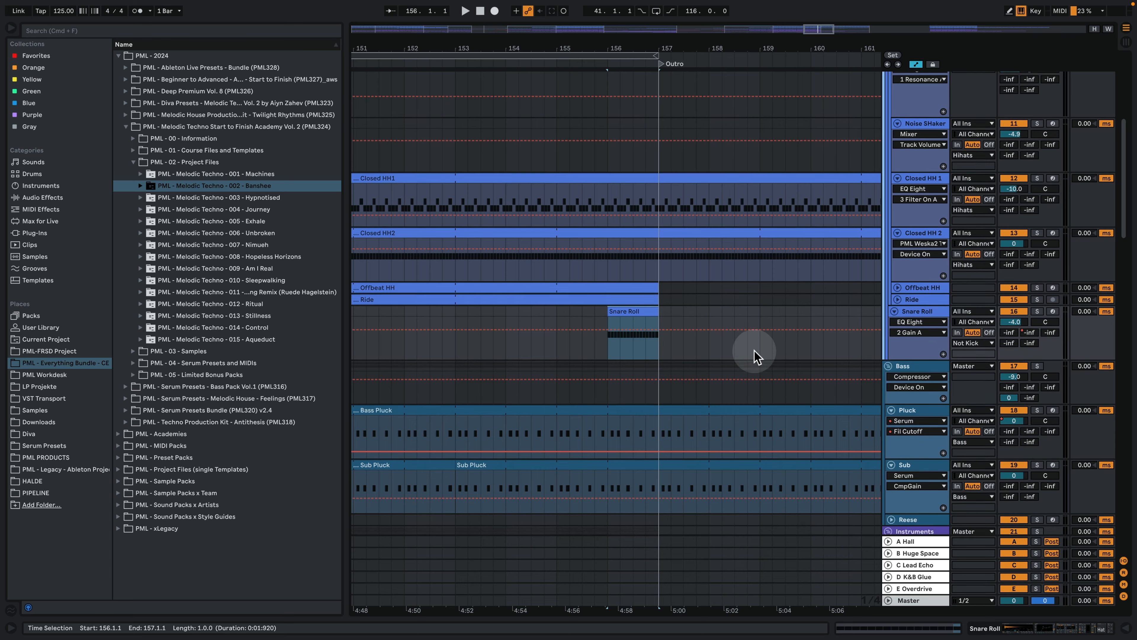
Step: Examine the Snare Roll track's devices with the hat suppressor, compare the Hihats group's effects, and return to the Snare Roll clip at bar 156
{"action": "scroll", "coordinate": [755, 354], "scroll_direction": "up", "scroll_amount": 2}
{"action": "scroll", "coordinate": [755, 354], "scroll_direction": "up", "scroll_amount": 2}
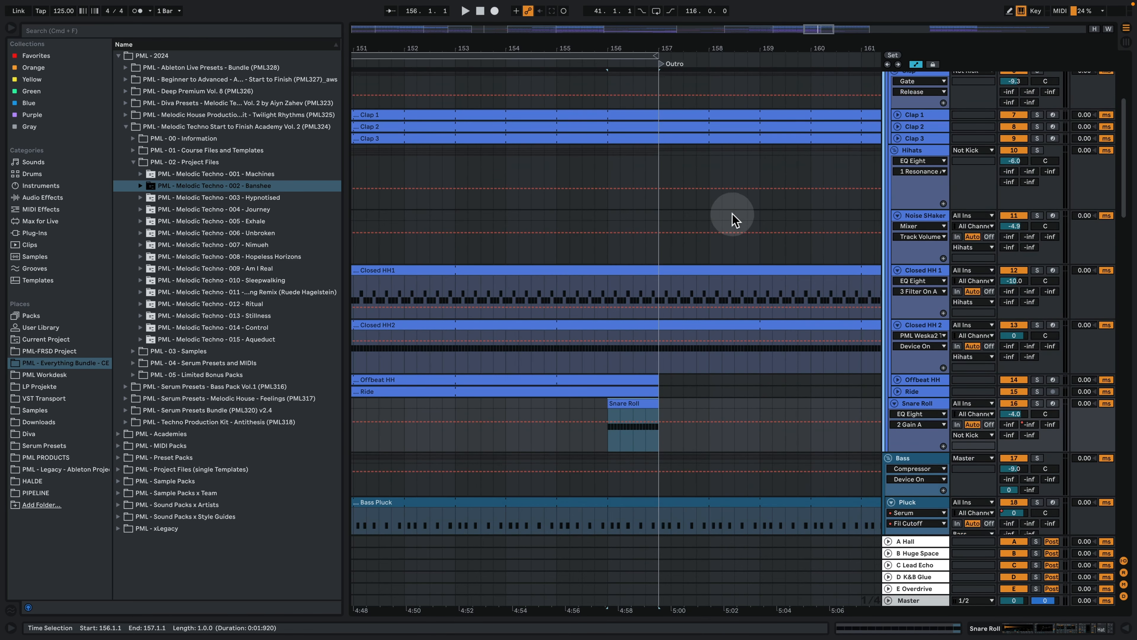
{"action": "double_click", "coordinate": [918, 404]}
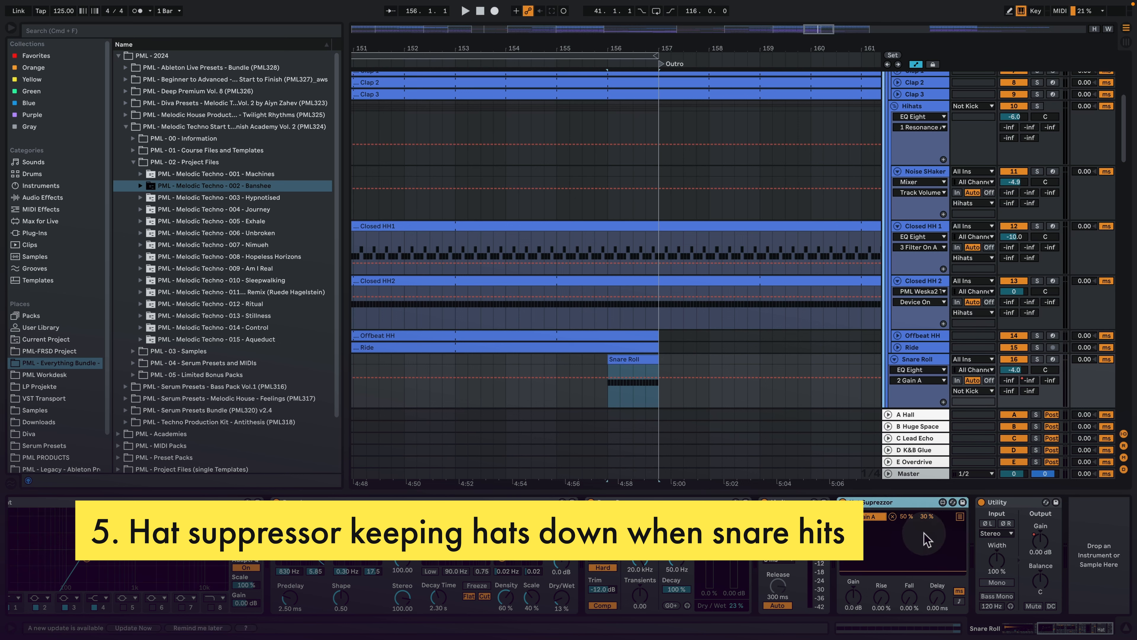
{"action": "left_click", "coordinate": [913, 105]}
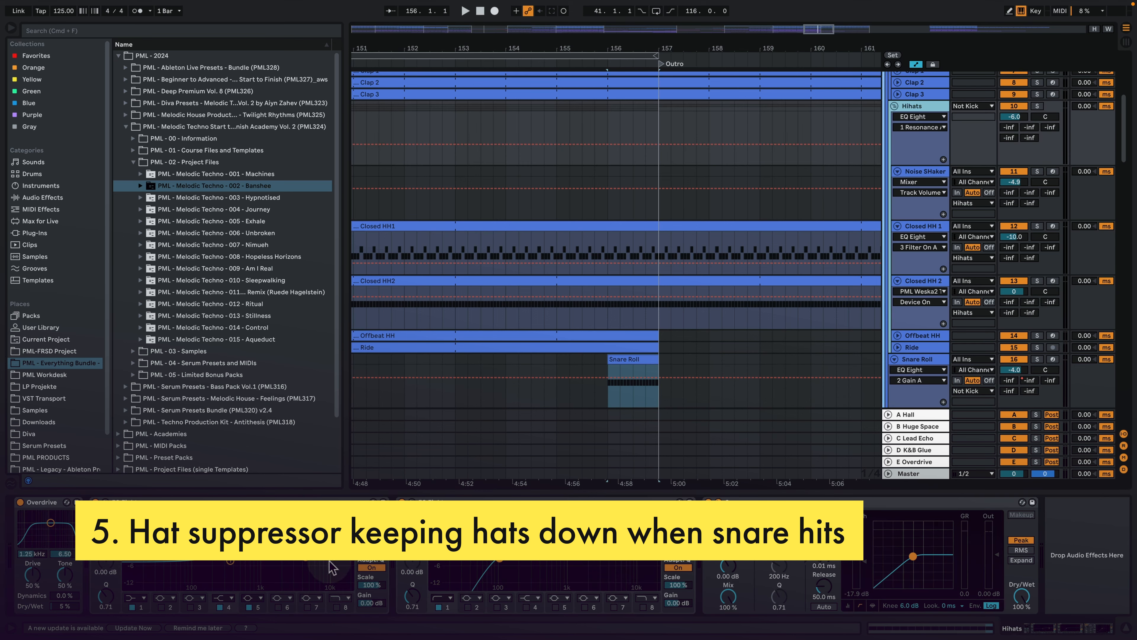
{"action": "left_click", "coordinate": [629, 359]}
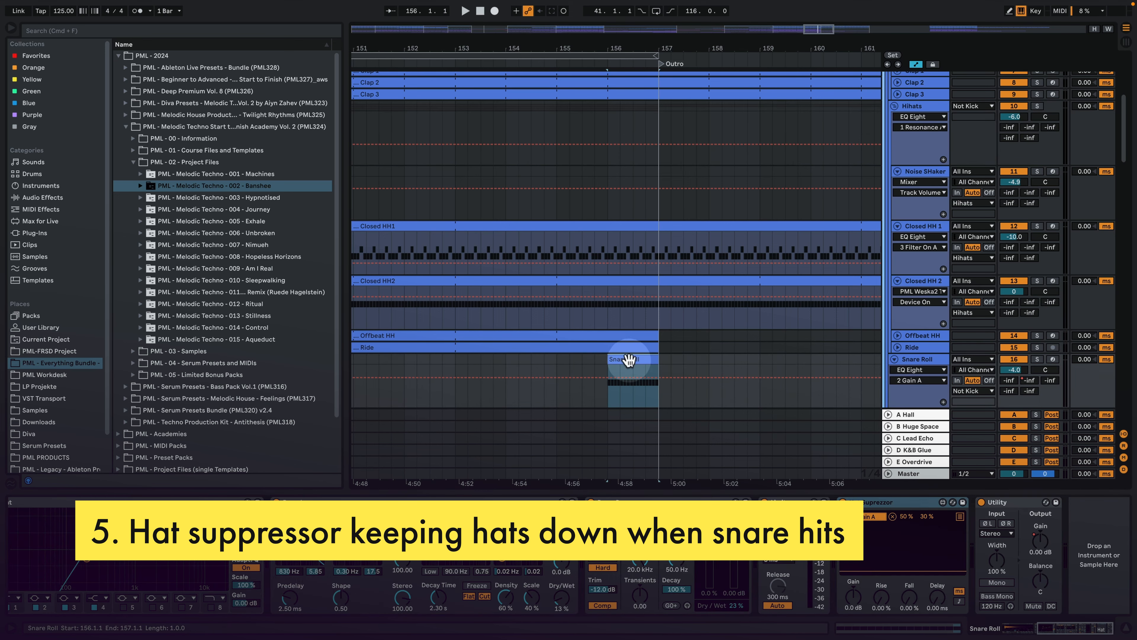
Step: Play the Snare Roll into the Outro from bar 156, watch the Hihats group's EQ Eight during playback, and stop
{"action": "key", "text": "space"}
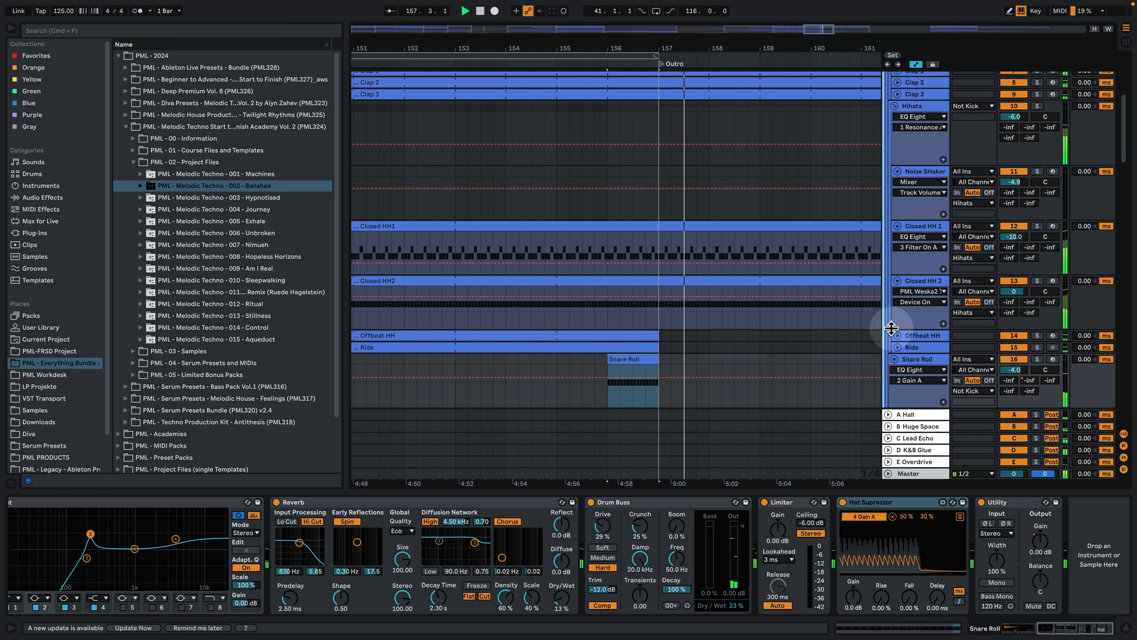
{"action": "left_click", "coordinate": [921, 111]}
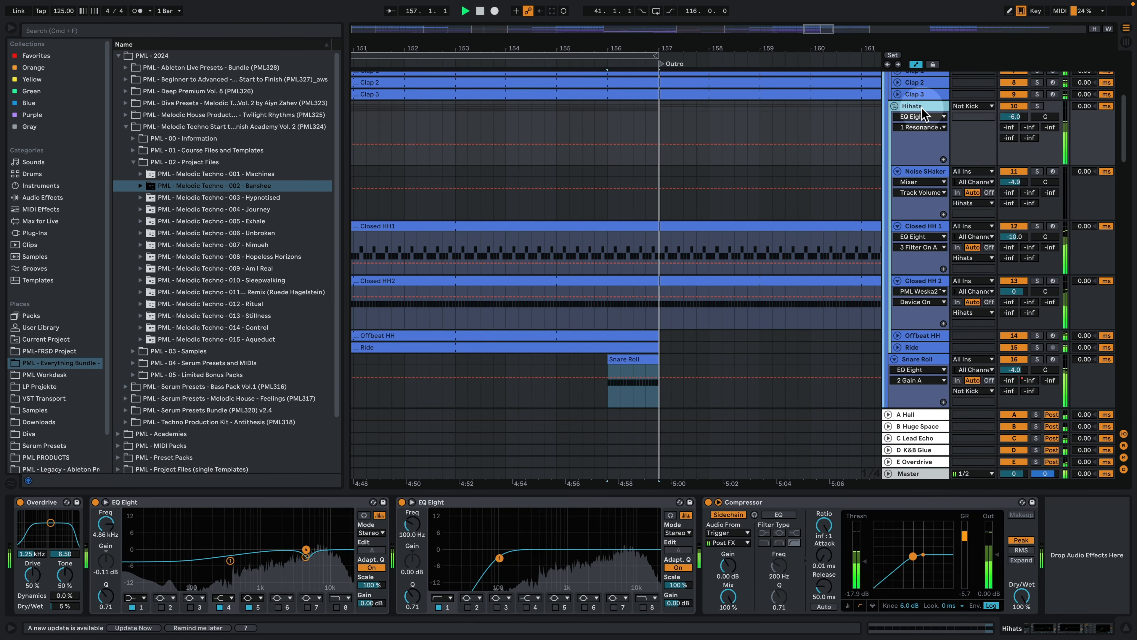
{"action": "left_click", "coordinate": [919, 112]}
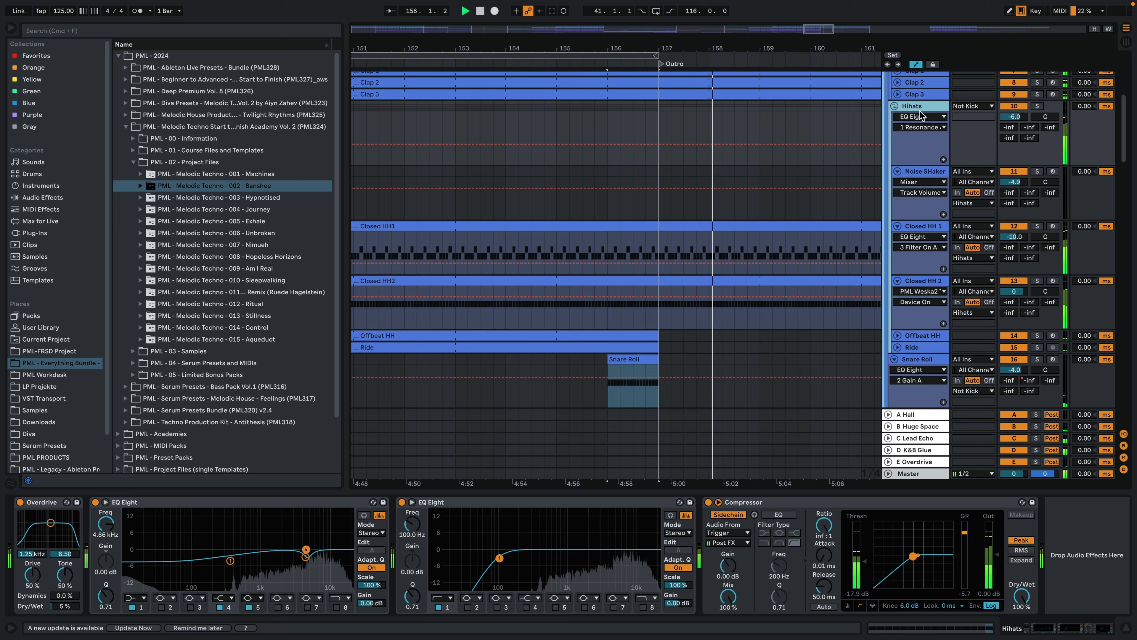
{"action": "left_click", "coordinate": [688, 374]}
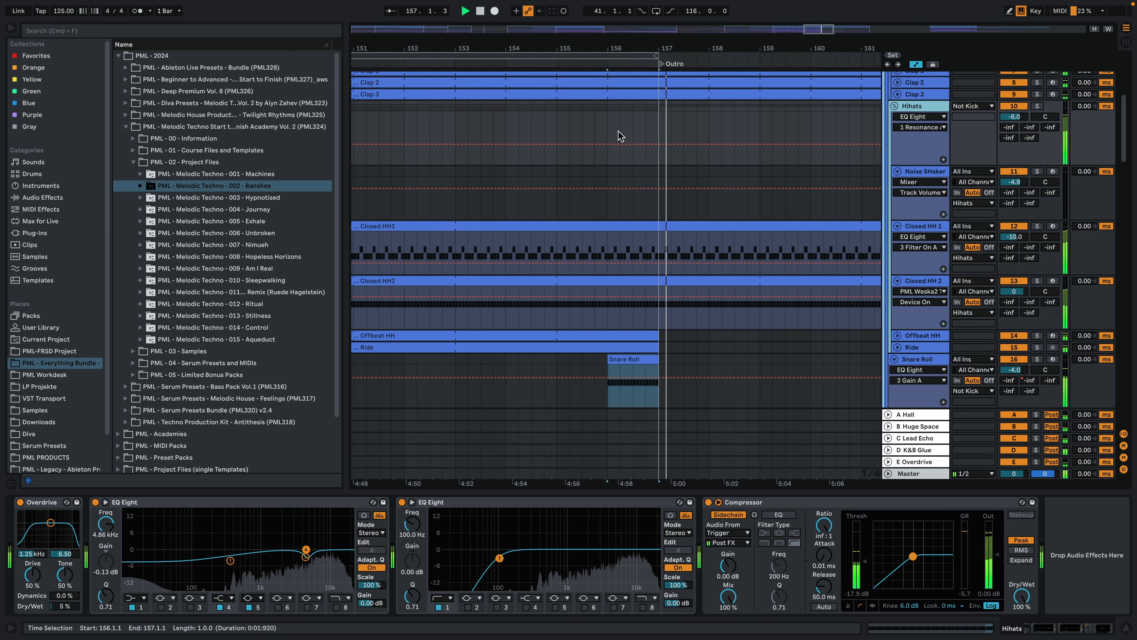
{"action": "key", "text": "space"}
Step: Select the Sustain clip on the Main lead track at the start of the Peak section
{"action": "left_click_drag", "start_coordinate": [612, 43], "coordinate": [758, 12]}
{"action": "scroll", "coordinate": [622, 266], "scroll_direction": "down", "scroll_amount": 3}
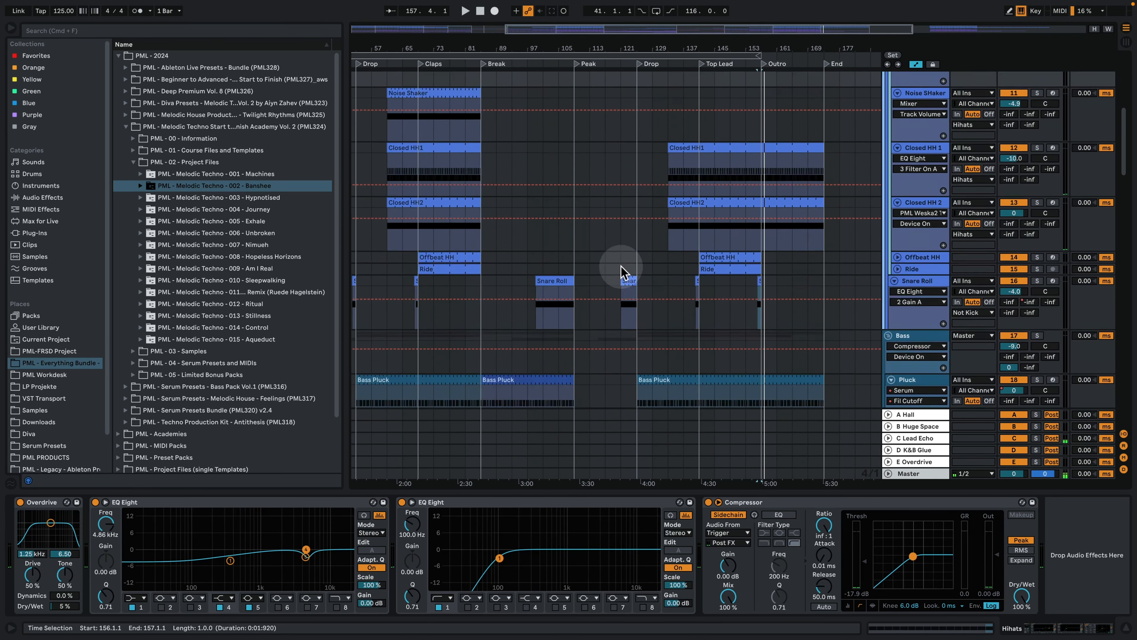
{"action": "scroll", "coordinate": [622, 271], "scroll_direction": "down", "scroll_amount": 10}
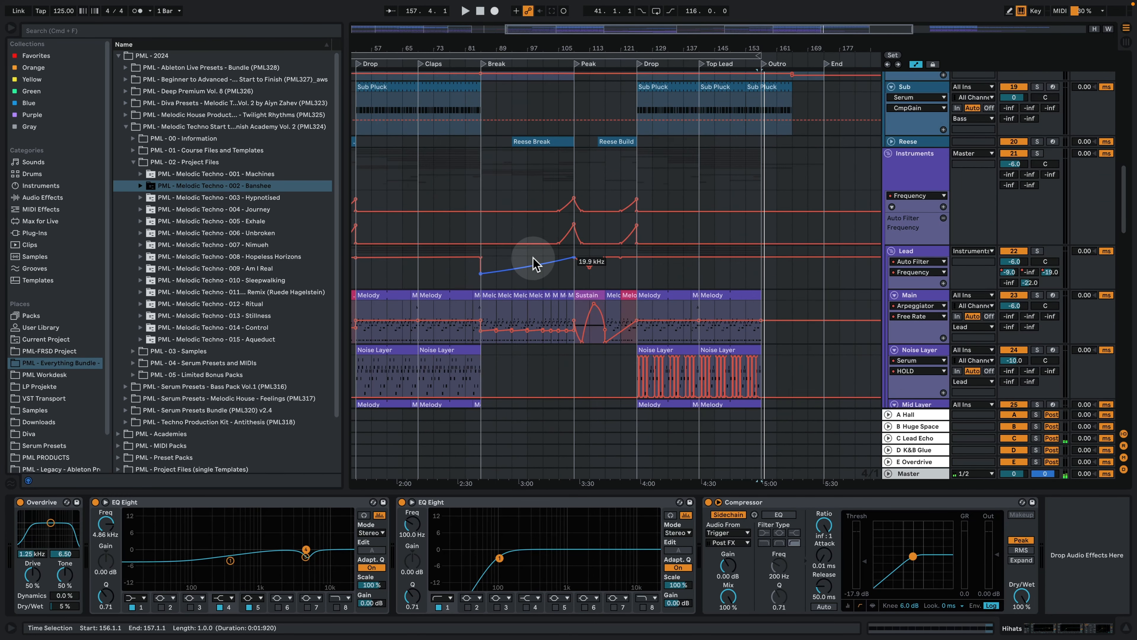
{"action": "scroll", "coordinate": [535, 265], "scroll_direction": "down", "scroll_amount": 1}
{"action": "scroll", "coordinate": [535, 263], "scroll_direction": "down", "scroll_amount": 6}
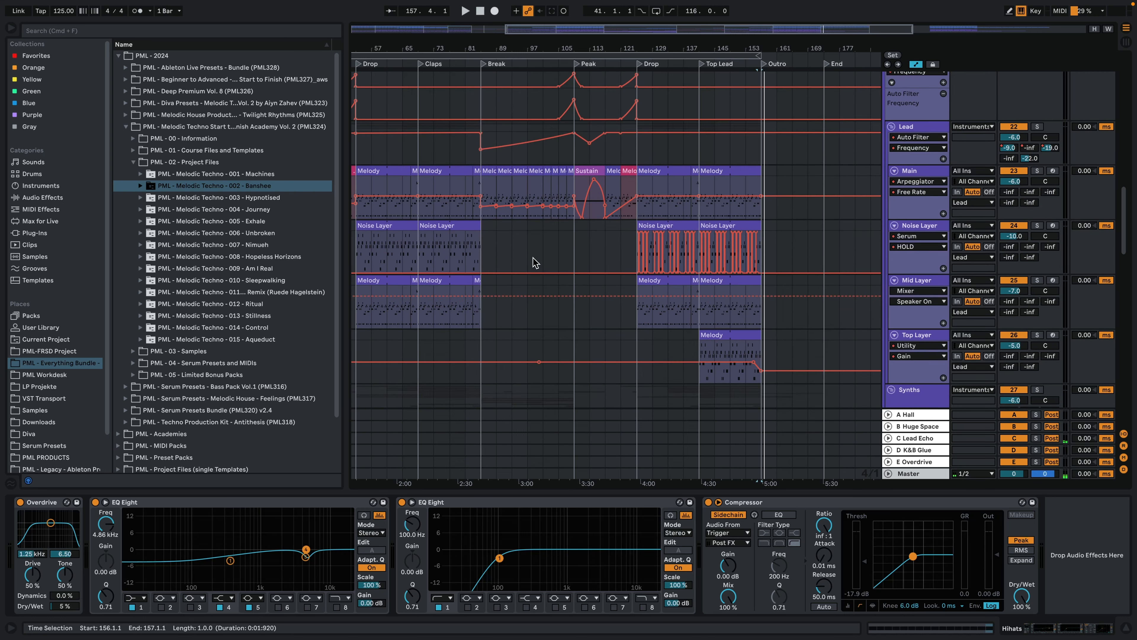
{"action": "left_click", "coordinate": [581, 173]}
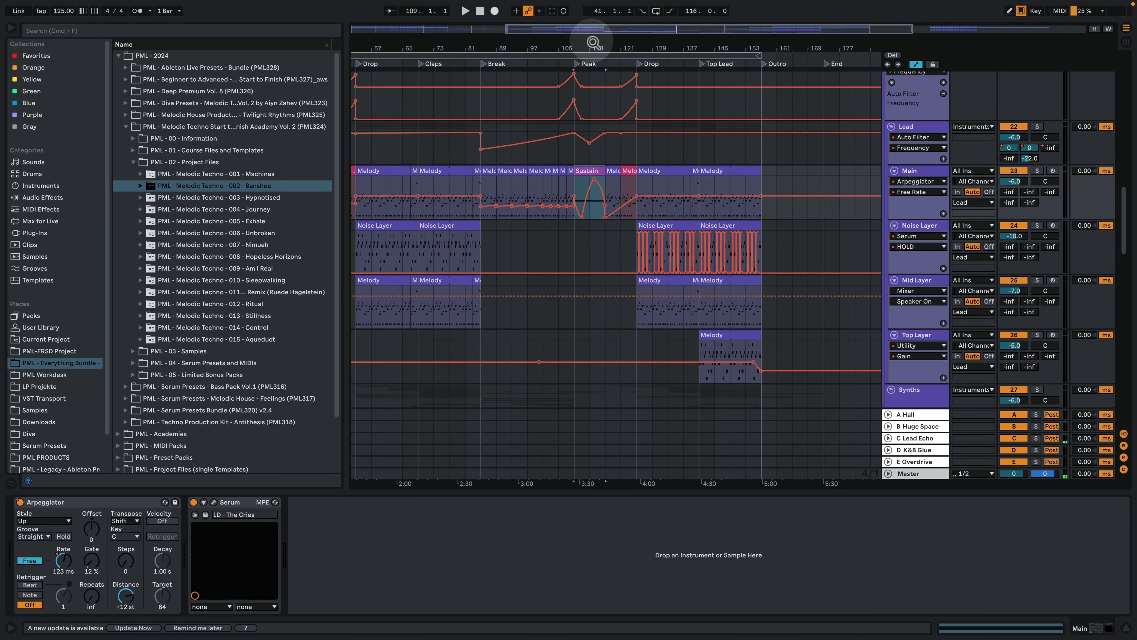
Step: Zoom in on the Sustain clip and enlarge the Main track's lane to show its Arpeggiator Free Rate automation curve
{"action": "left_click_drag", "start_coordinate": [582, 45], "coordinate": [587, 101]}
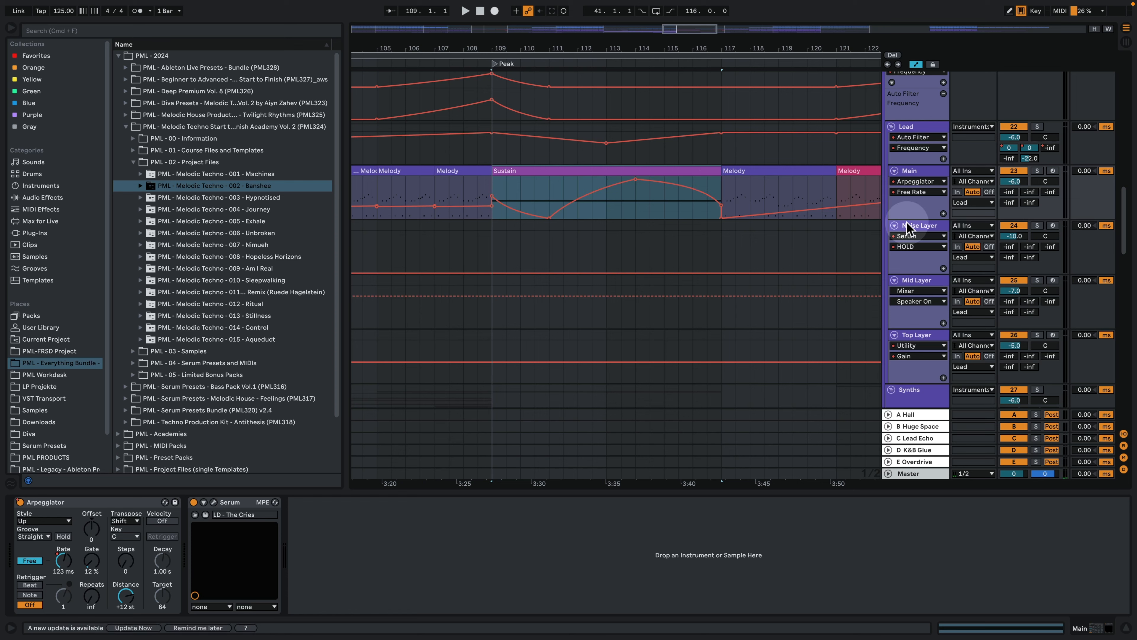
{"action": "left_click_drag", "start_coordinate": [911, 219], "coordinate": [912, 303]}
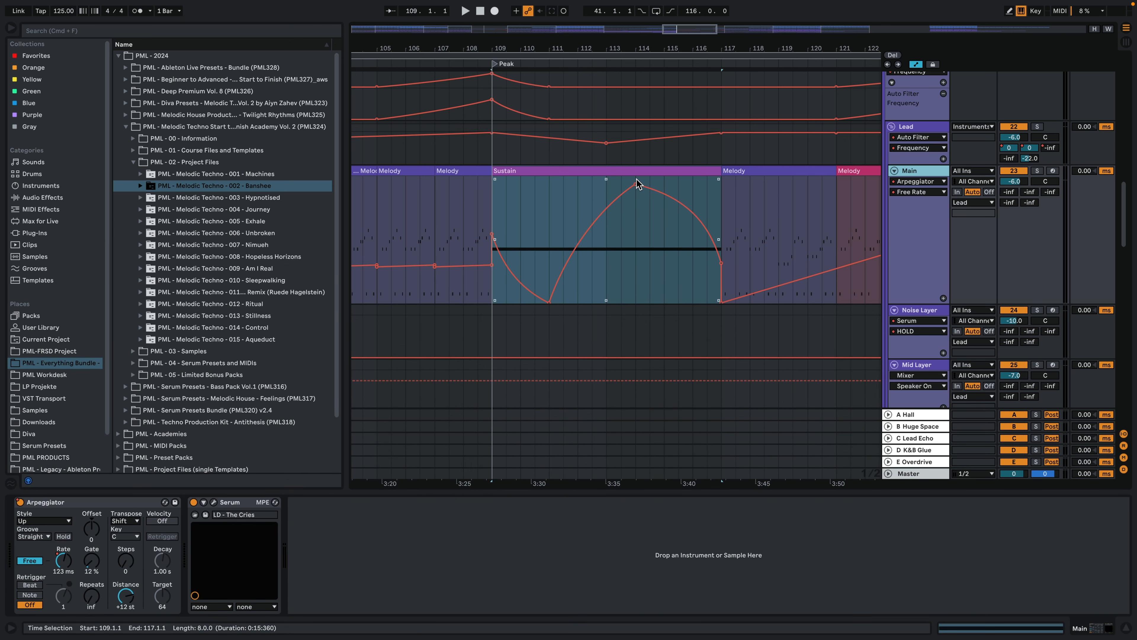
{"action": "left_click", "coordinate": [653, 184]}
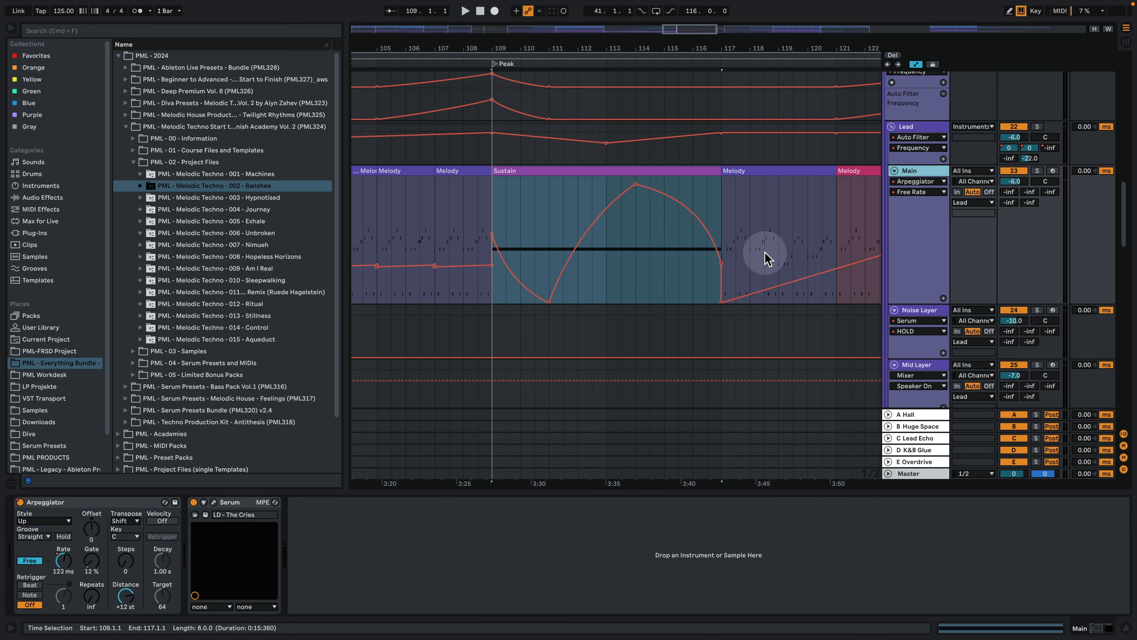
Step: Hide the device view and examine the Siren, Main lead and filter automation around the Peak section
{"action": "left_click", "coordinate": [1124, 629]}
{"action": "scroll", "coordinate": [769, 411], "scroll_direction": "down", "scroll_amount": 10}
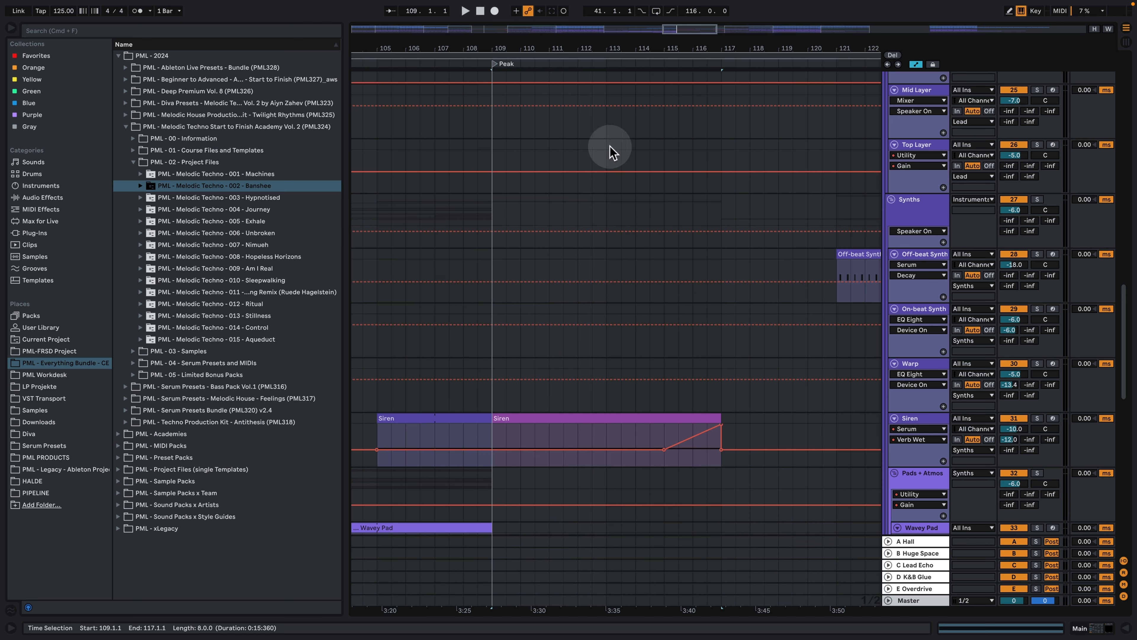
{"action": "left_click_drag", "start_coordinate": [608, 48], "coordinate": [582, 56]}
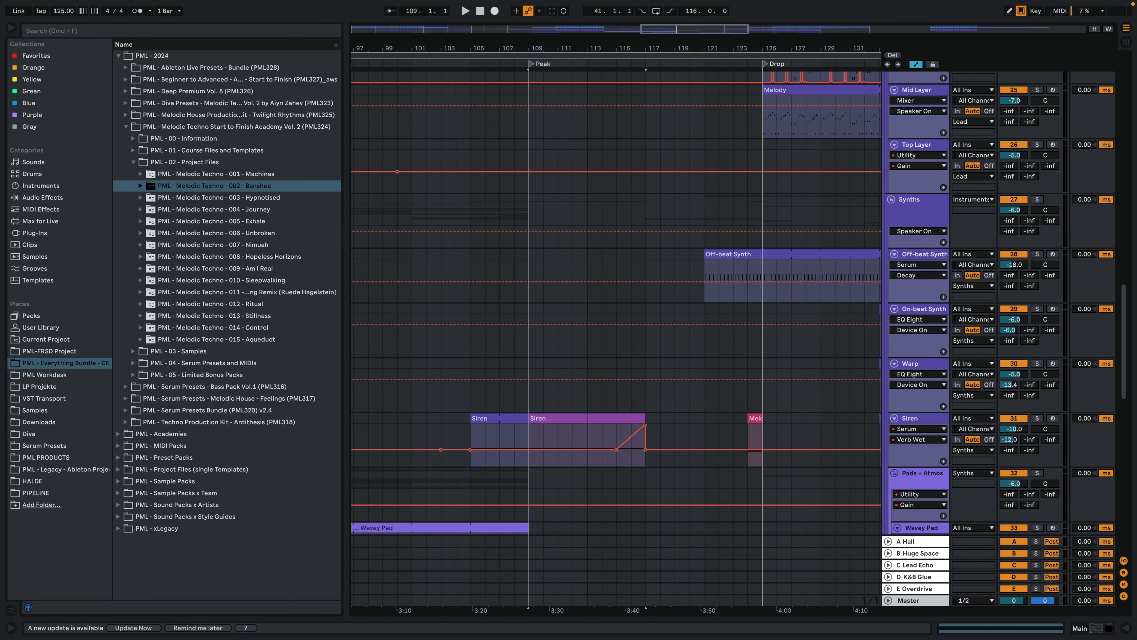
{"action": "scroll", "coordinate": [567, 215], "scroll_direction": "up", "scroll_amount": 2}
{"action": "scroll", "coordinate": [567, 215], "scroll_direction": "up", "scroll_amount": 3}
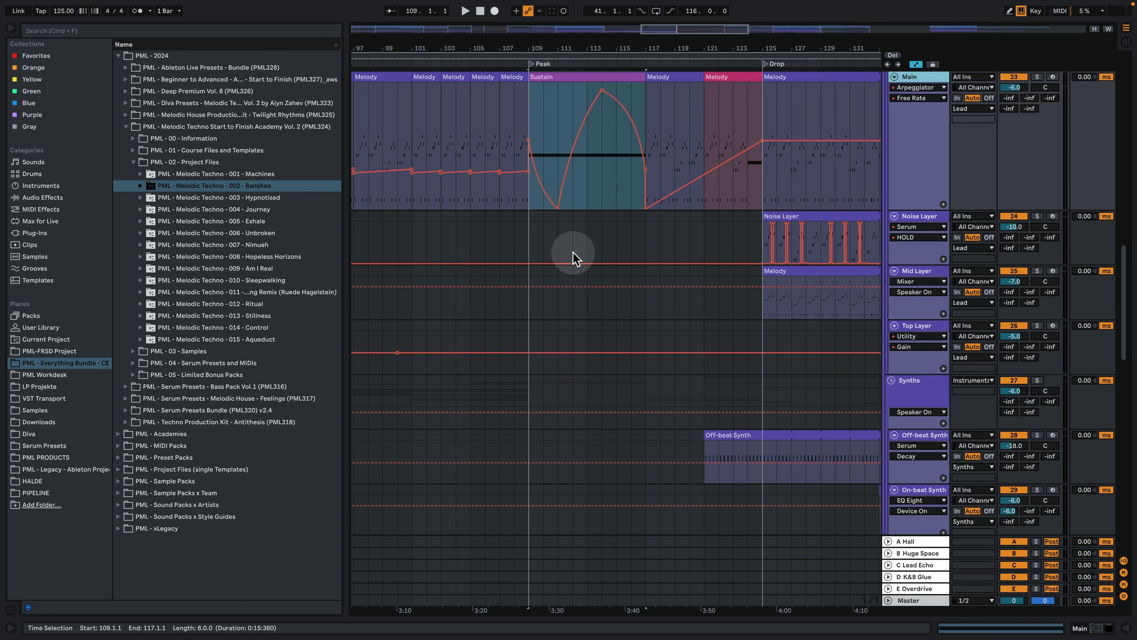
{"action": "scroll", "coordinate": [573, 252], "scroll_direction": "up", "scroll_amount": 1}
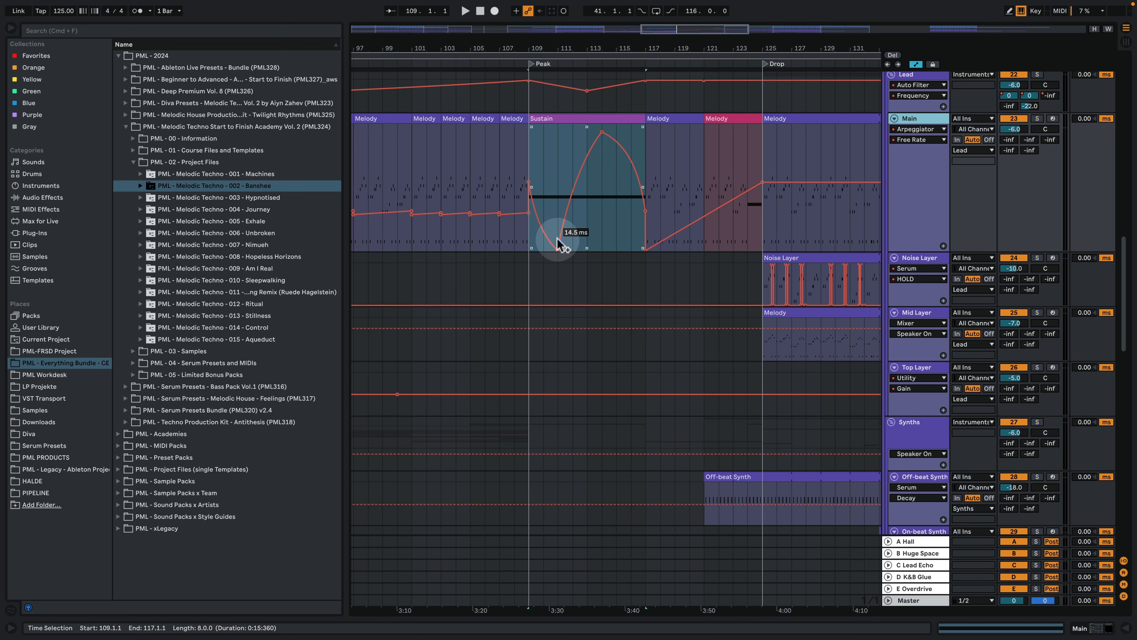
{"action": "scroll", "coordinate": [612, 209], "scroll_direction": "up", "scroll_amount": 2}
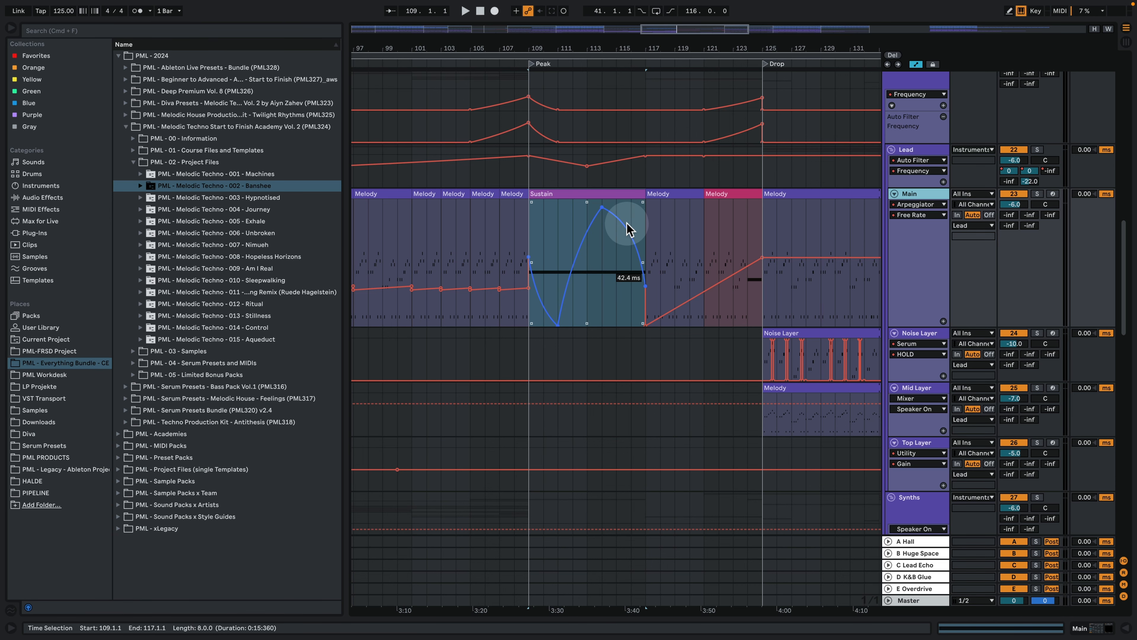
{"action": "scroll", "coordinate": [629, 228], "scroll_direction": "up", "scroll_amount": 1}
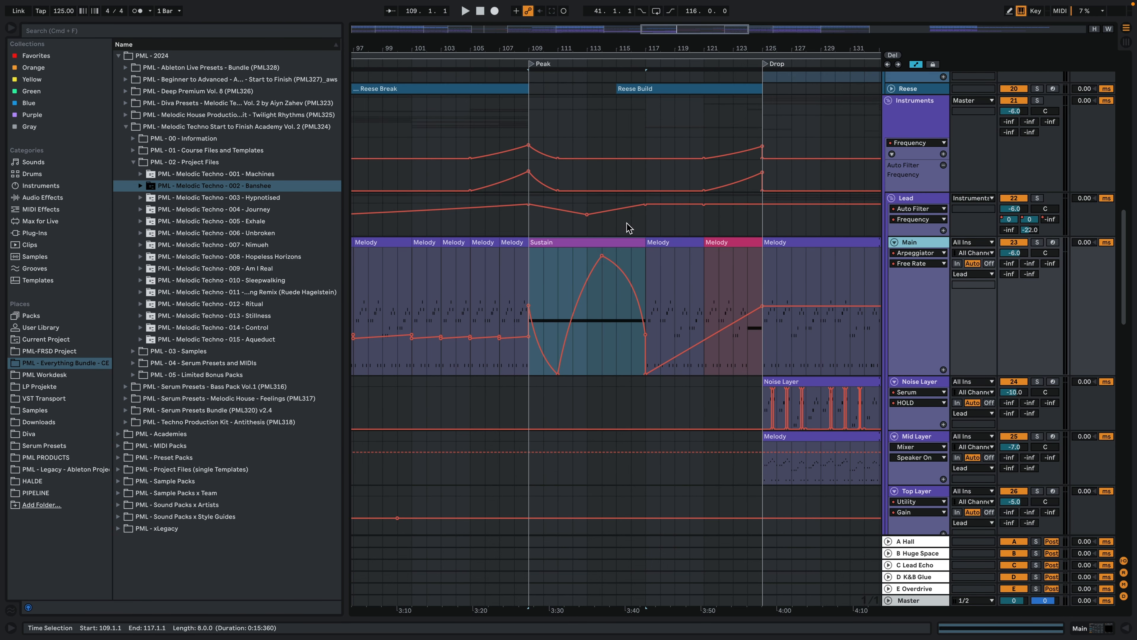
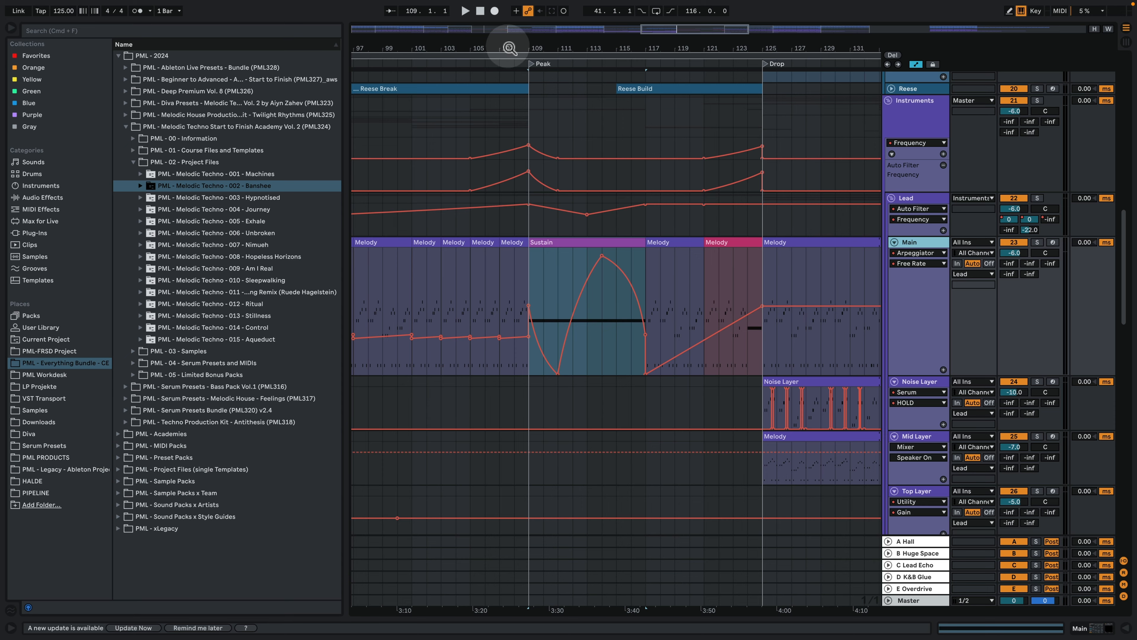
Step: Show the full arrangement and fold the Drums, Bass and Instruments groups
{"action": "left_click_drag", "start_coordinate": [515, 48], "coordinate": [526, 7]}
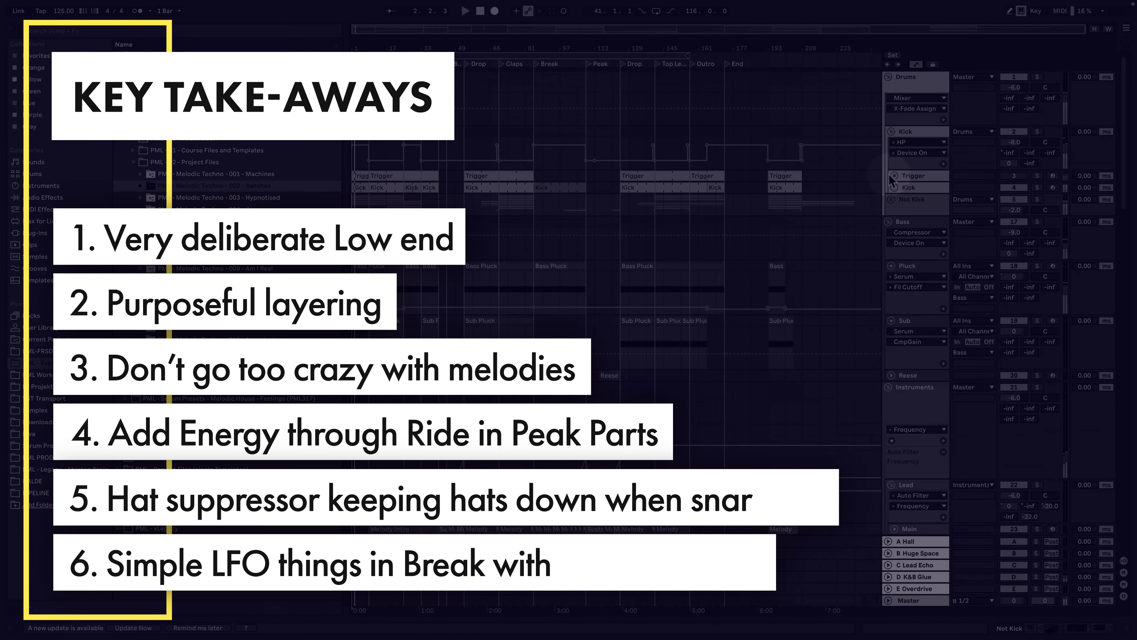
{"action": "left_click", "coordinate": [888, 84]}
{"action": "left_click", "coordinate": [888, 100]}
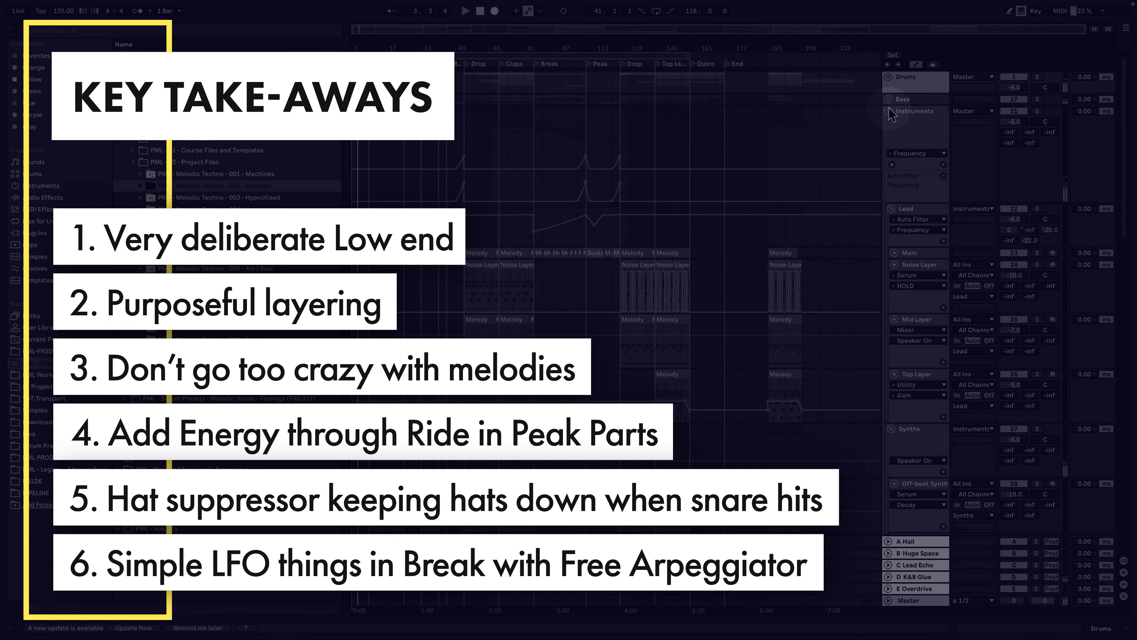
{"action": "left_click", "coordinate": [889, 112]}
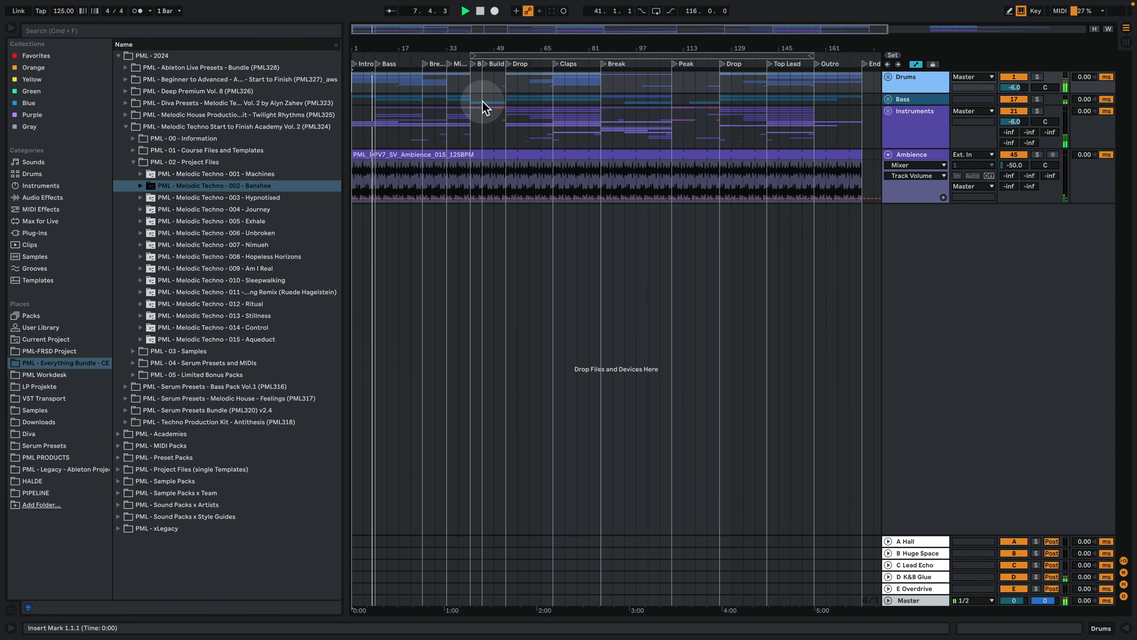
Step: Unfold the Instruments group and collapse its Off-beat Synth, On-beat Synth, Warp and Siren tracks
{"action": "left_click", "coordinate": [888, 112]}
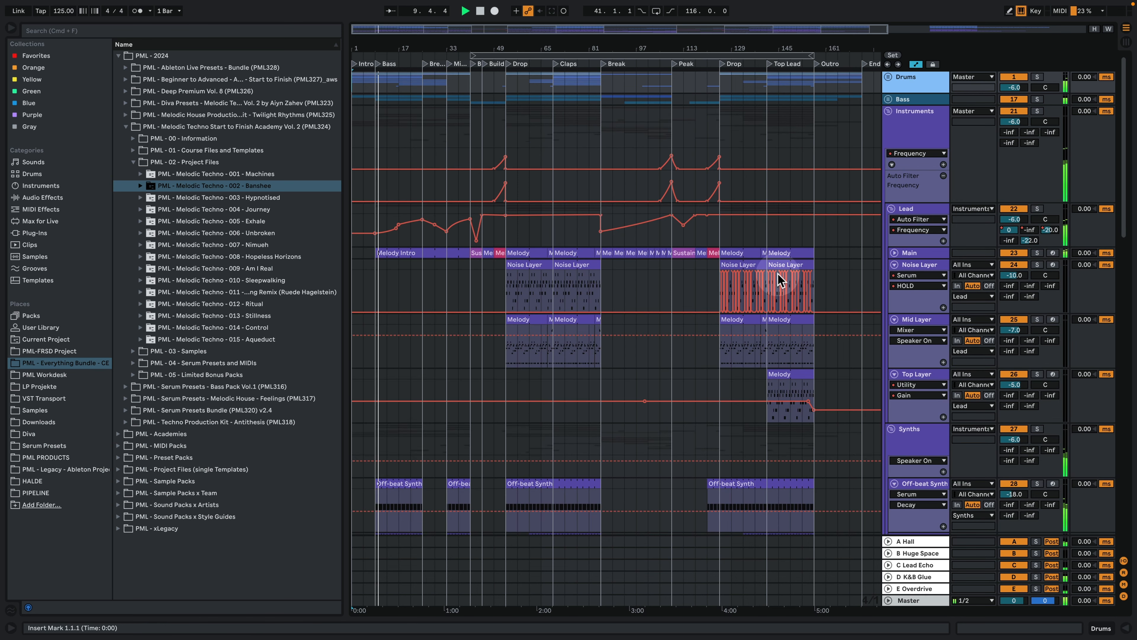
{"action": "scroll", "coordinate": [777, 278], "scroll_direction": "down", "scroll_amount": 4}
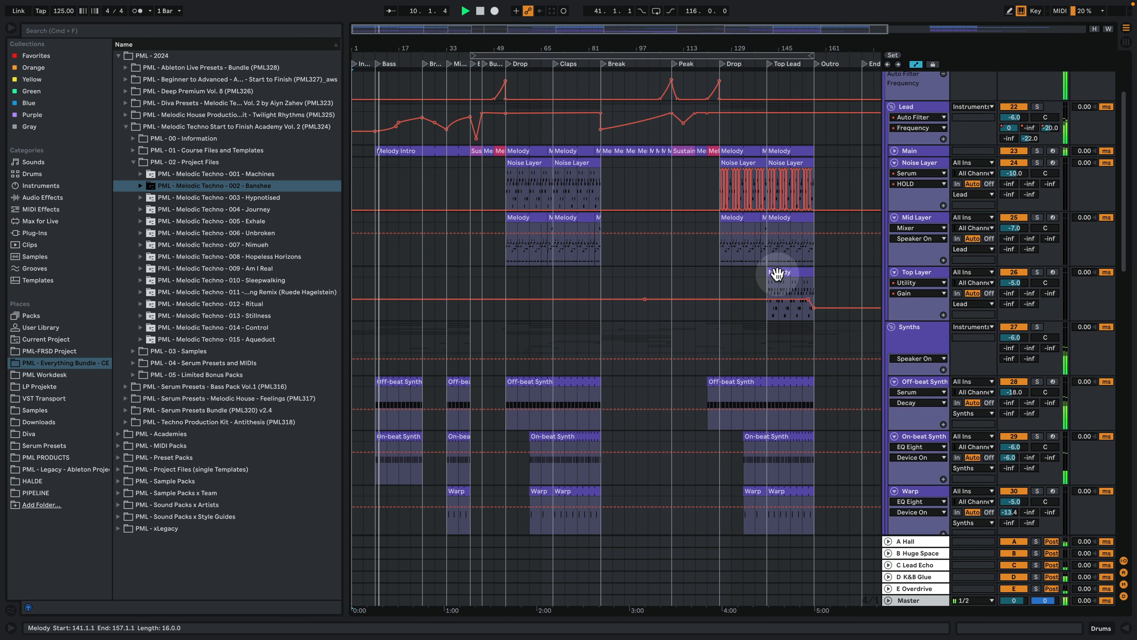
{"action": "left_click", "coordinate": [895, 382]}
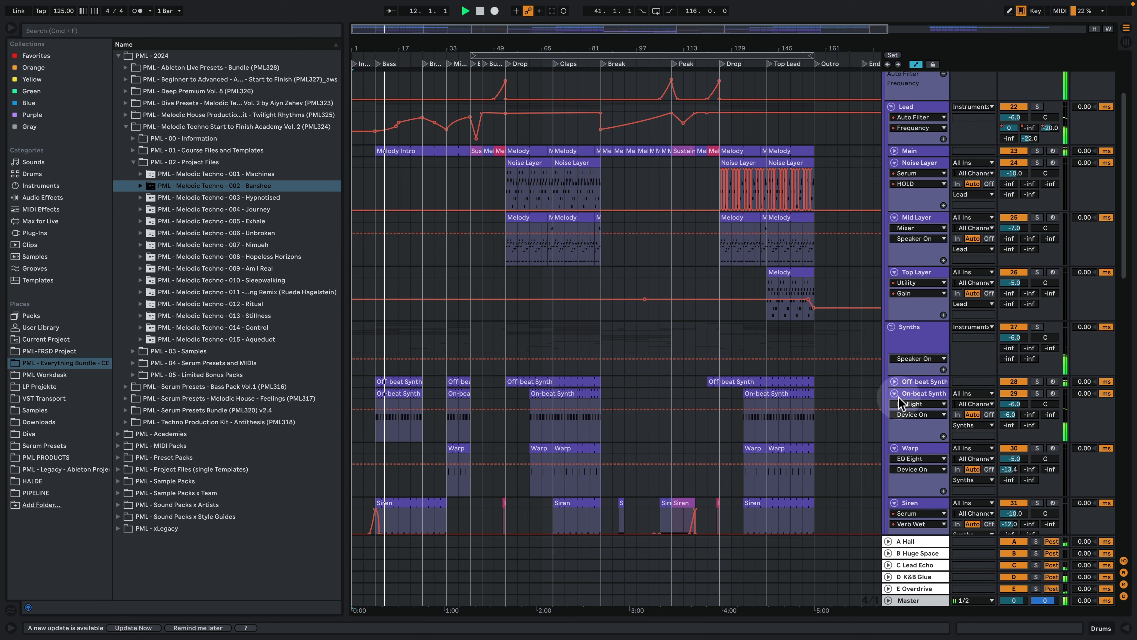
{"action": "left_click", "coordinate": [894, 394]}
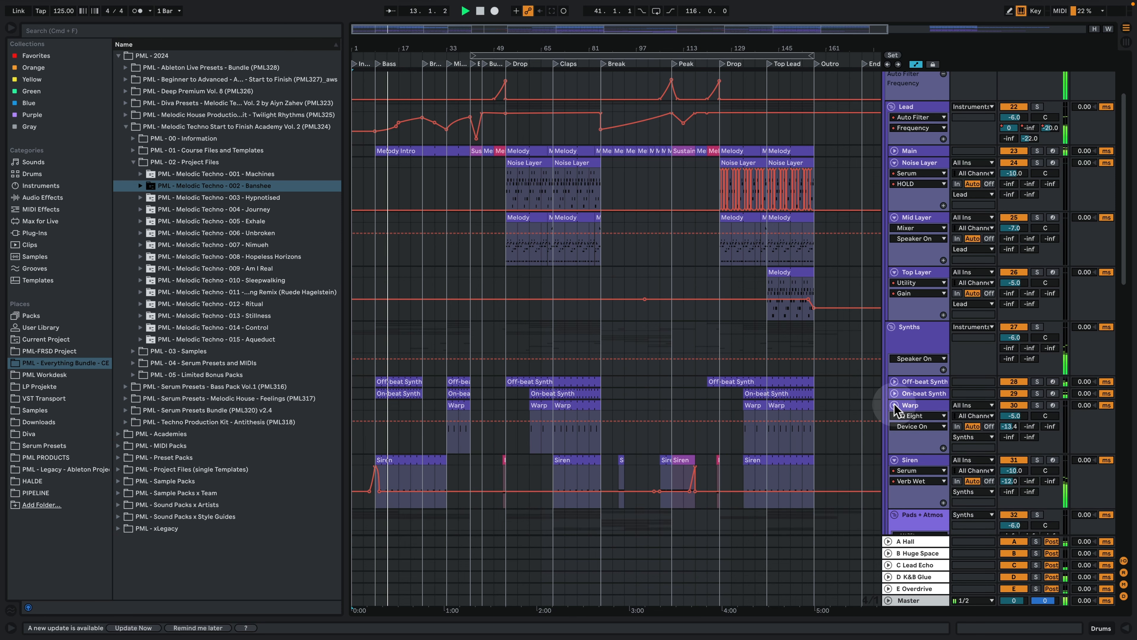
{"action": "left_click", "coordinate": [894, 405]}
{"action": "left_click", "coordinate": [895, 416]}
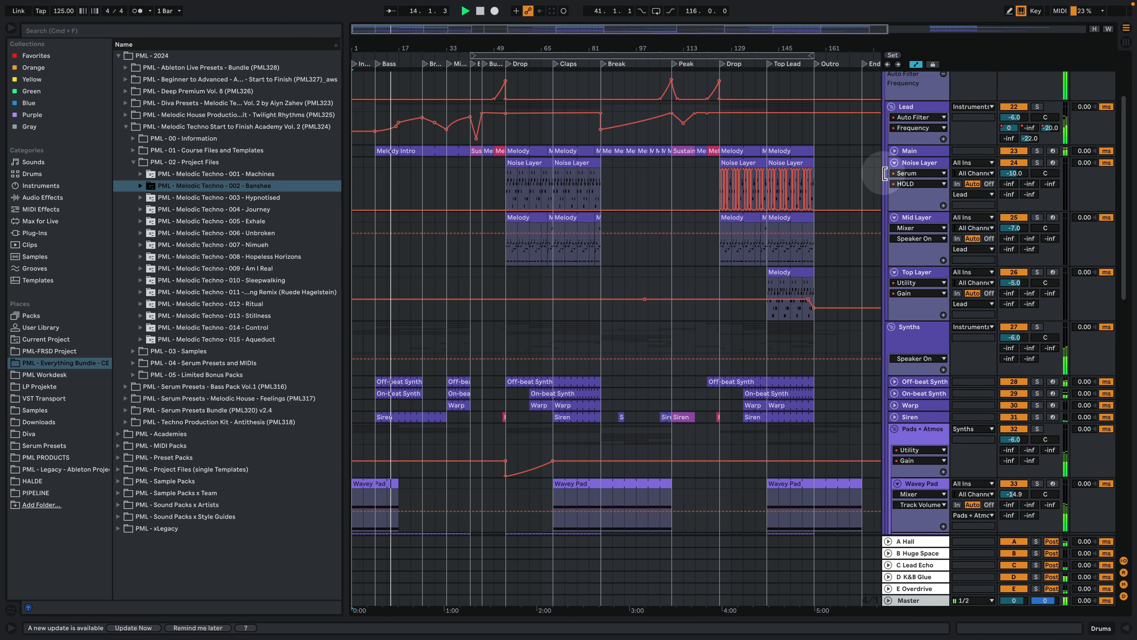
Step: Expand the Main lead track, check its Serum automation parameters, return to the Arpeggiator's Free Rate, and collapse the track
{"action": "left_click", "coordinate": [895, 150]}
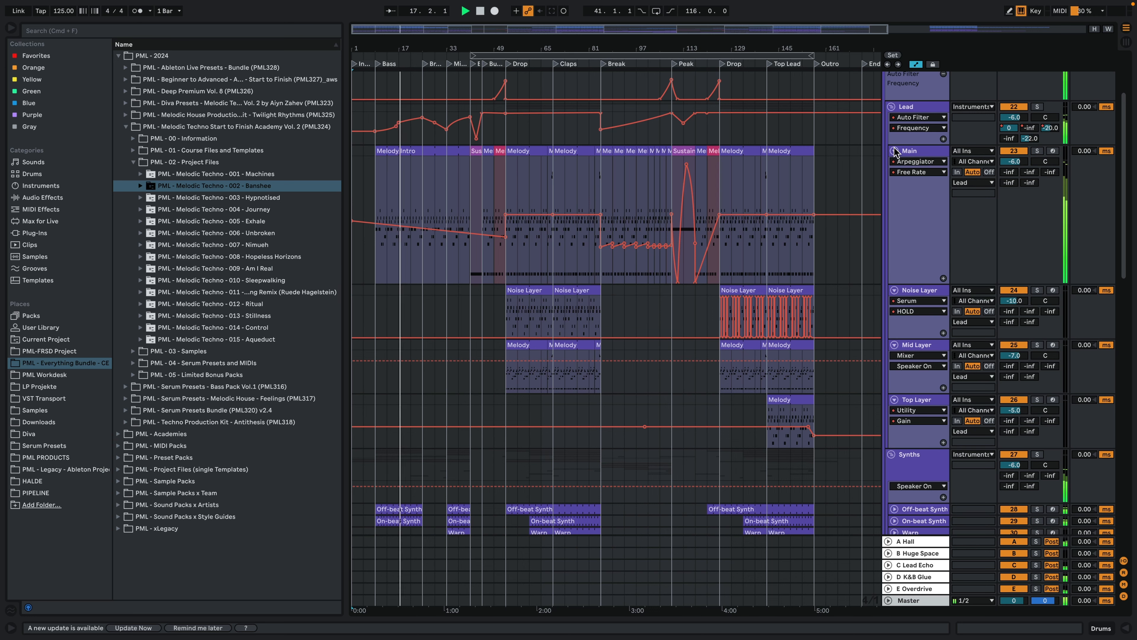
{"action": "left_click", "coordinate": [923, 150]}
{"action": "left_click", "coordinate": [921, 162]}
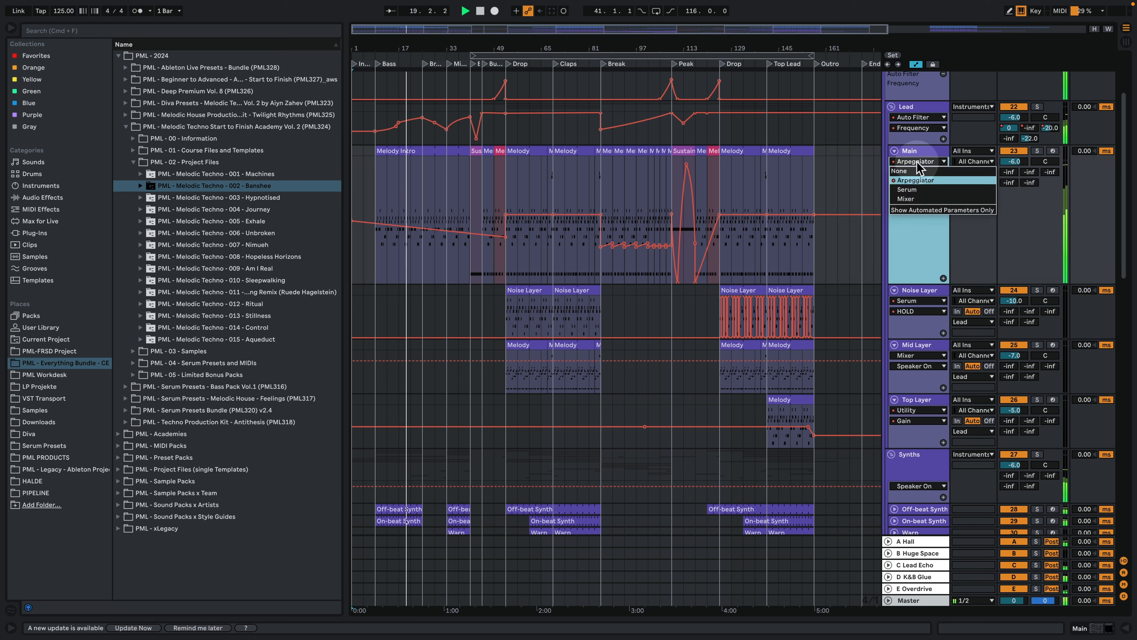
{"action": "left_click", "coordinate": [909, 189]}
{"action": "left_click", "coordinate": [917, 172]}
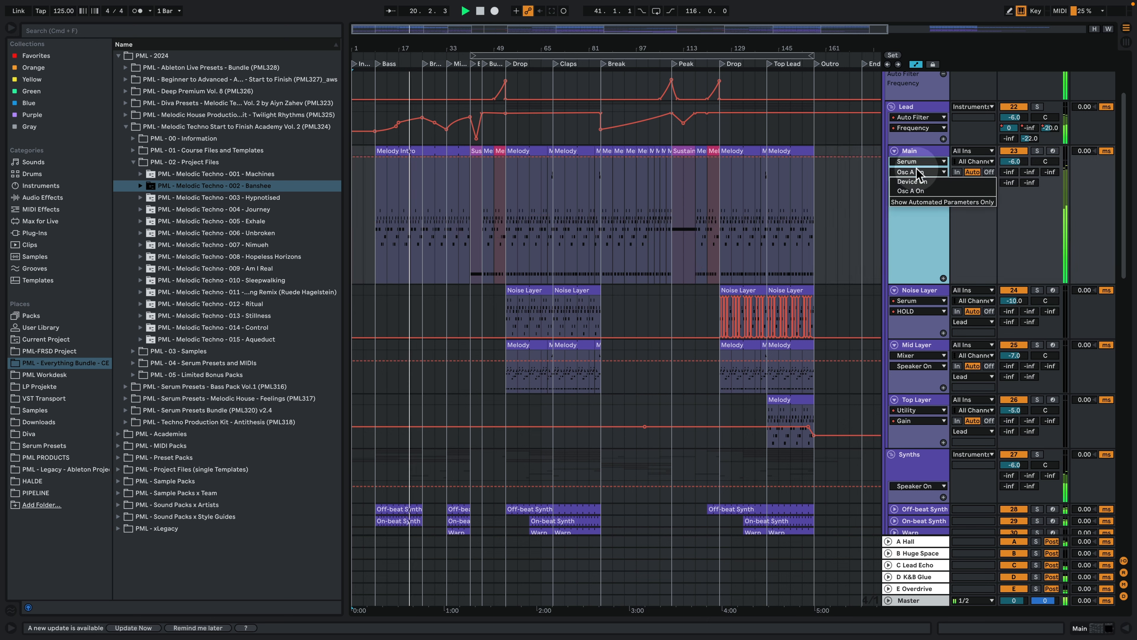
{"action": "left_click", "coordinate": [919, 163]}
{"action": "left_click", "coordinate": [919, 162]}
{"action": "left_click", "coordinate": [920, 182]}
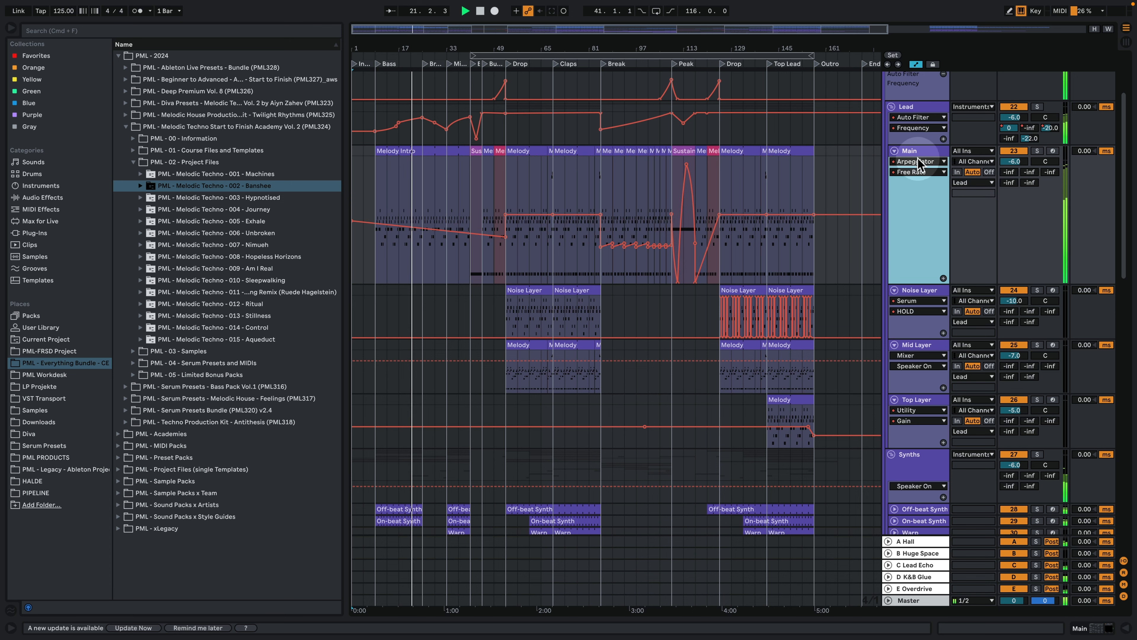
{"action": "left_click", "coordinate": [894, 151]}
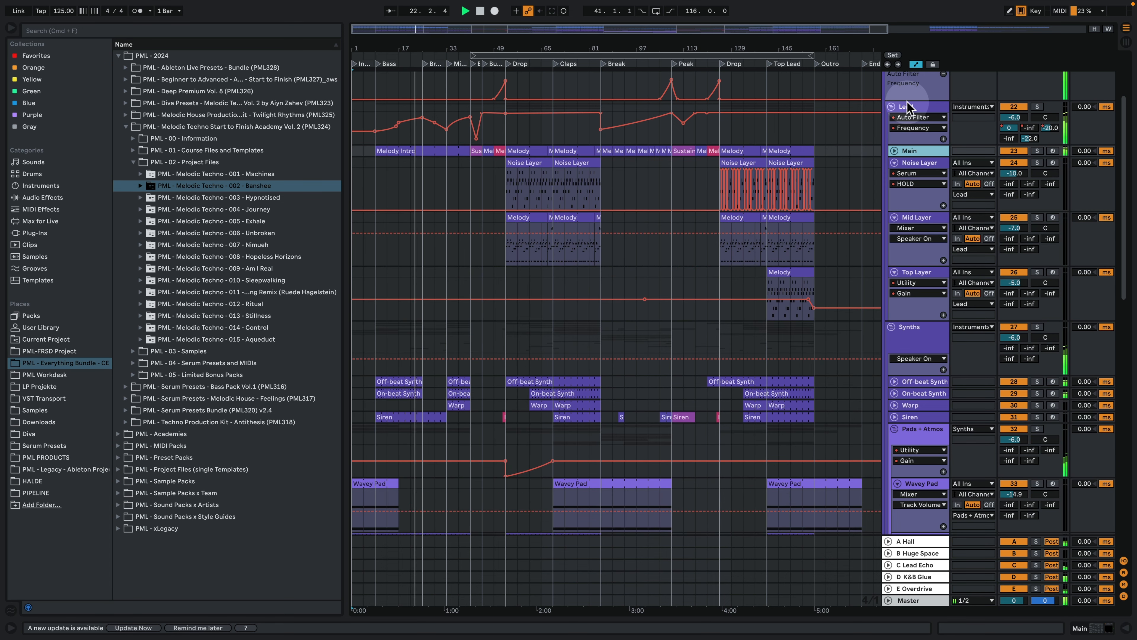
Step: Collapse the Noise Layer and Mid Layer tracks in the Lead group
{"action": "left_click", "coordinate": [906, 106]}
{"action": "left_click", "coordinate": [894, 163]}
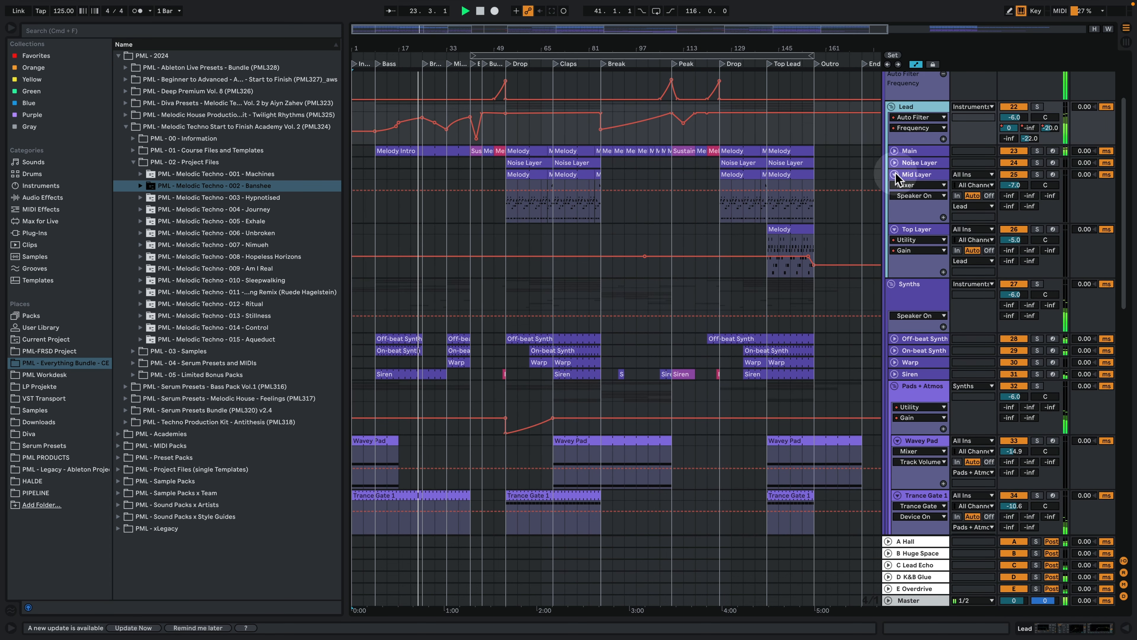
{"action": "left_click", "coordinate": [895, 174]}
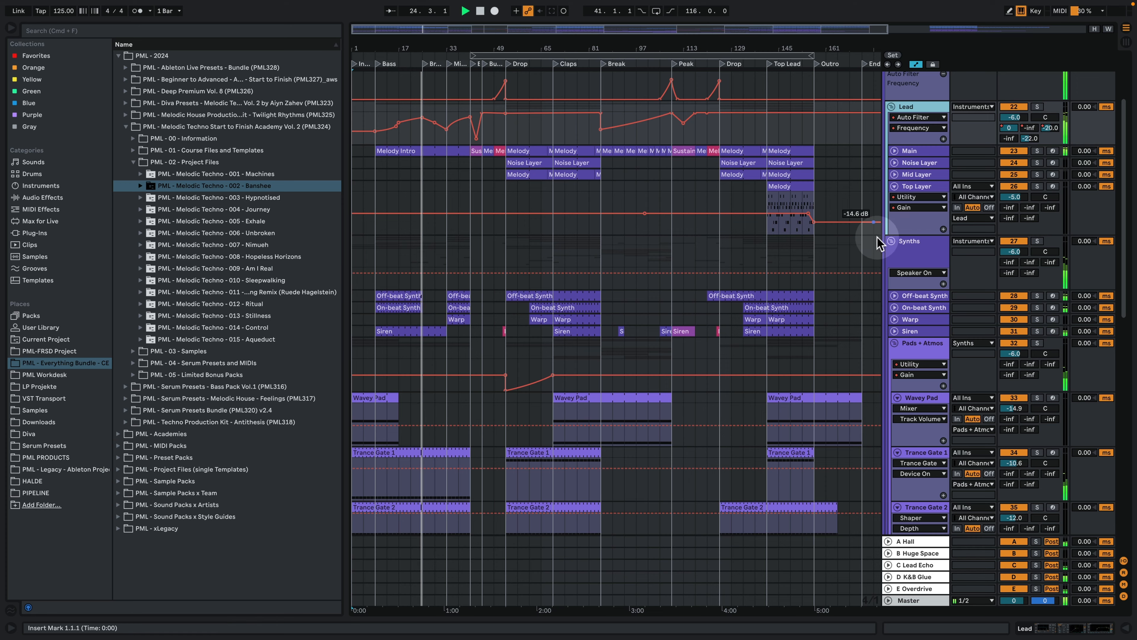
Step: Unfold the Bass group, collapse its Sub and Pluck tracks, and unfold the Drums group
{"action": "scroll", "coordinate": [881, 241], "scroll_direction": "up", "scroll_amount": 5}
{"action": "left_click", "coordinate": [889, 99]}
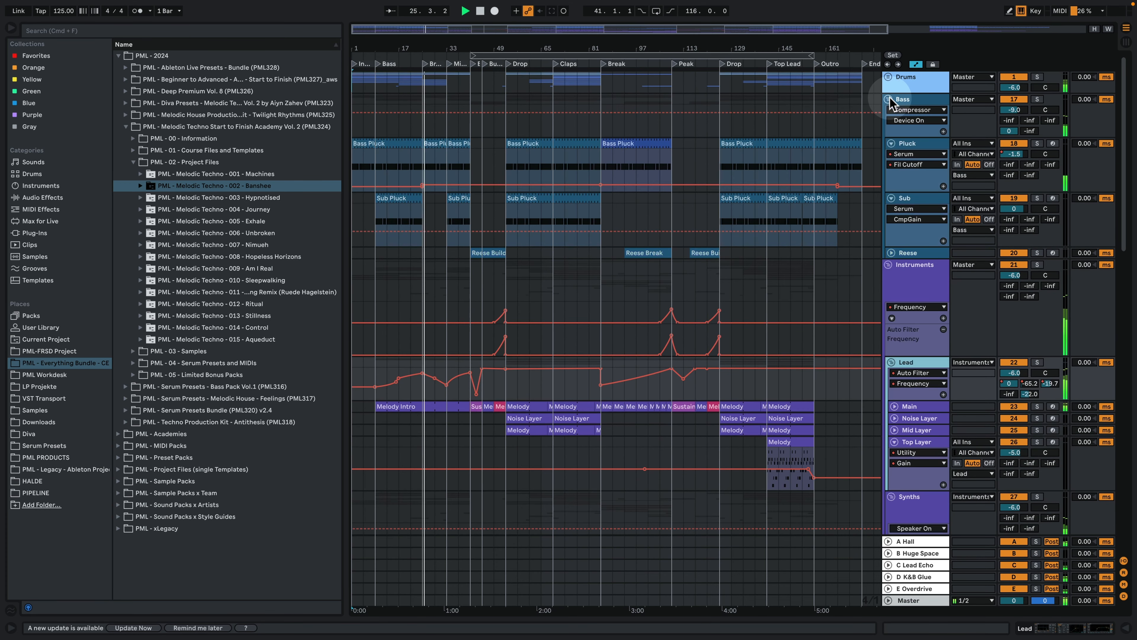
{"action": "left_click", "coordinate": [890, 200]}
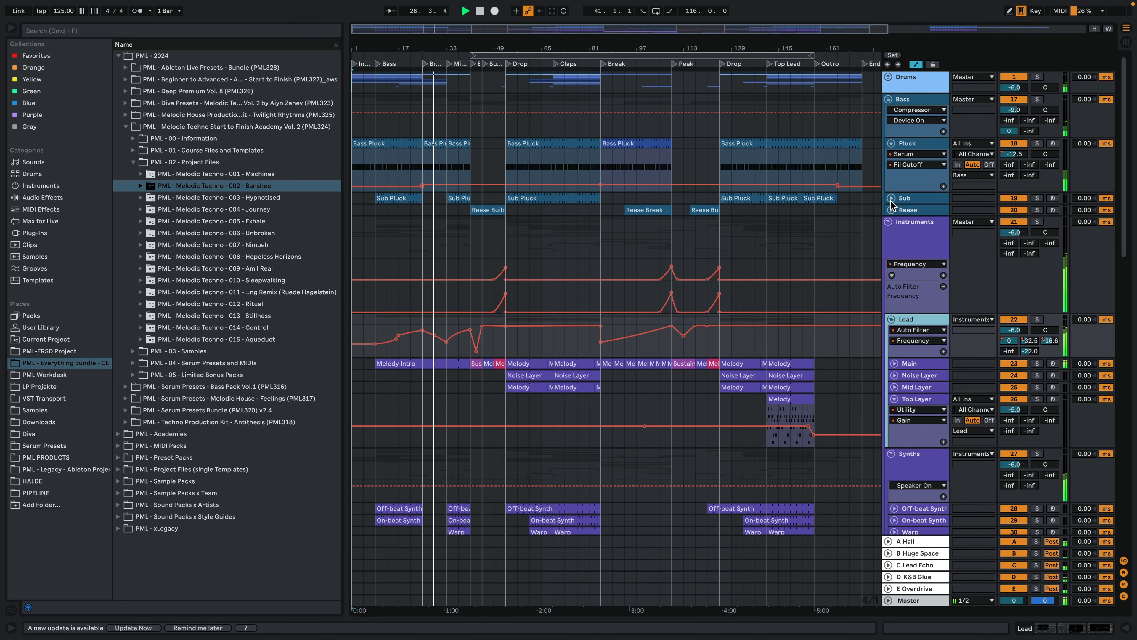
{"action": "left_click", "coordinate": [891, 145]}
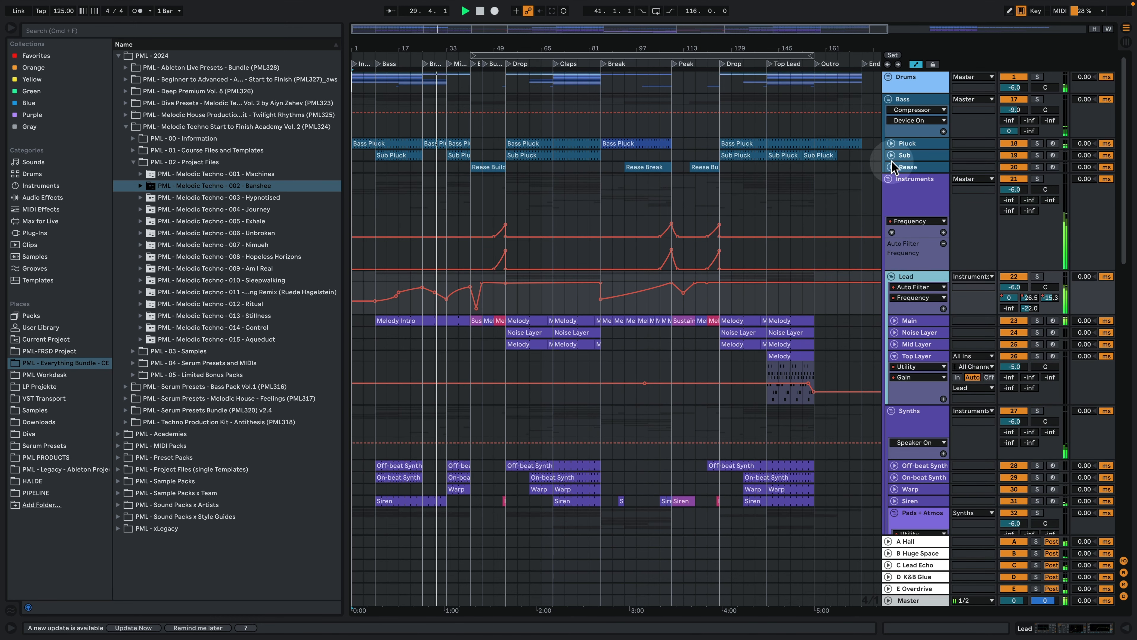
{"action": "left_click", "coordinate": [888, 77]}
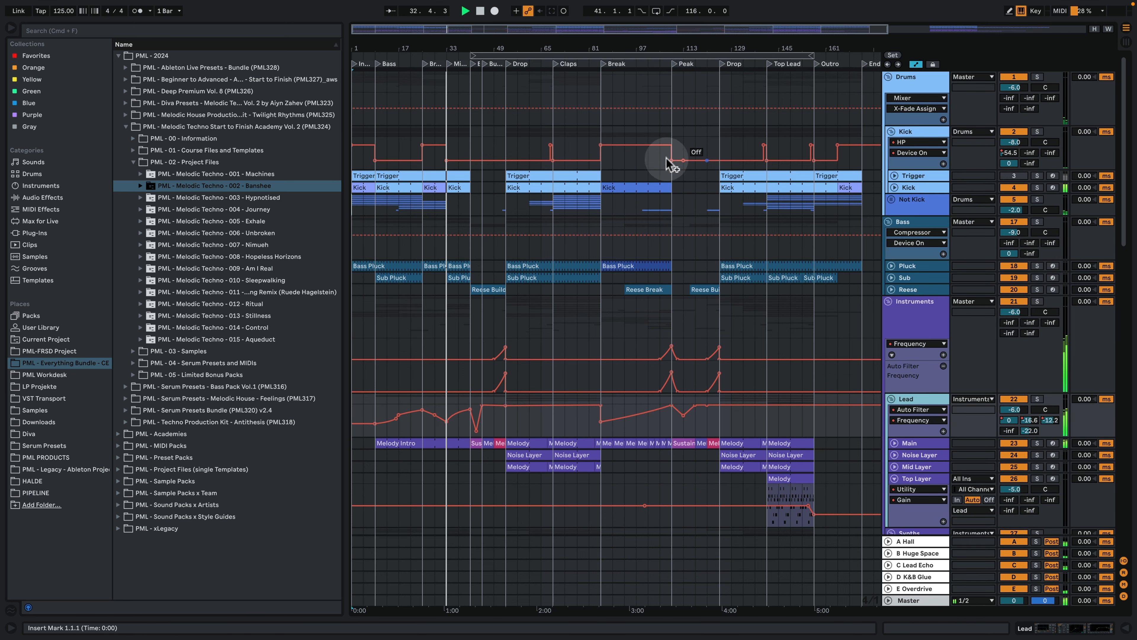
Step: Inspect the Warp track's Serum instrument, close the plug-in window, and expand the Warp track
{"action": "left_click_drag", "start_coordinate": [348, 96], "coordinate": [292, 91]}
{"action": "left_click_drag", "start_coordinate": [413, 47], "coordinate": [413, 66]}
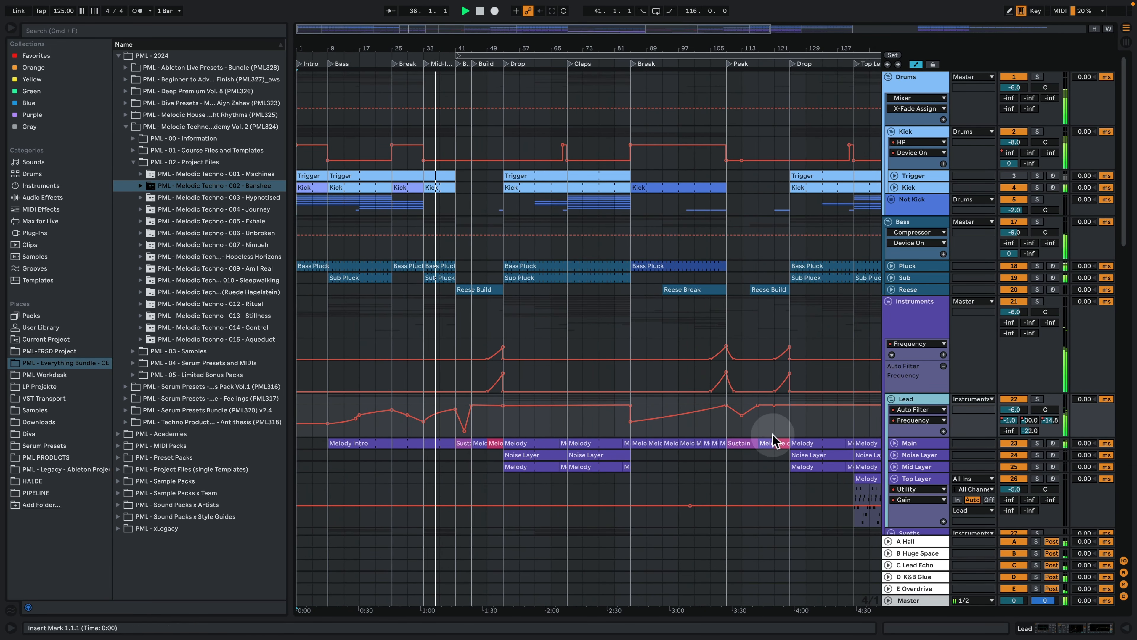
{"action": "scroll", "coordinate": [726, 424], "scroll_direction": "down", "scroll_amount": 5}
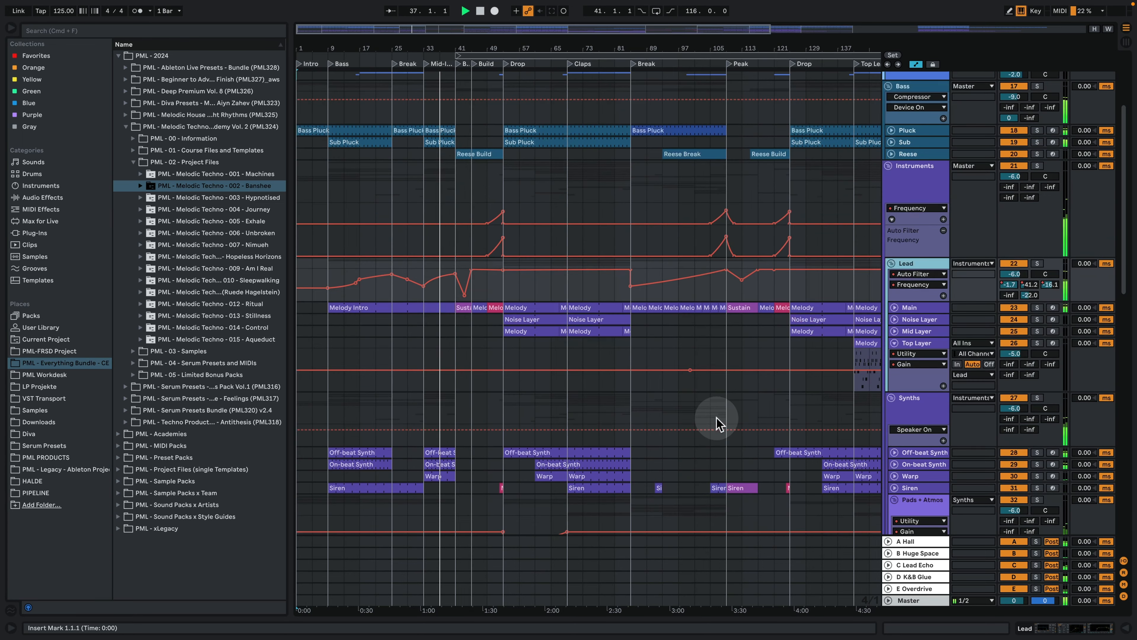
{"action": "left_click", "coordinate": [455, 368]}
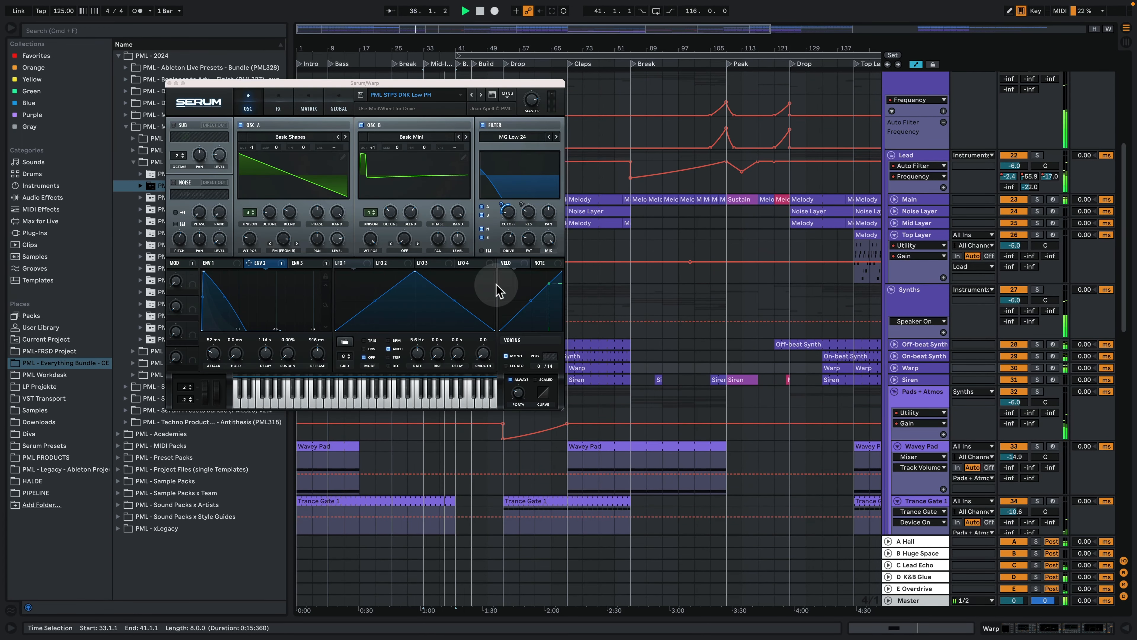
{"action": "left_click", "coordinate": [170, 83]}
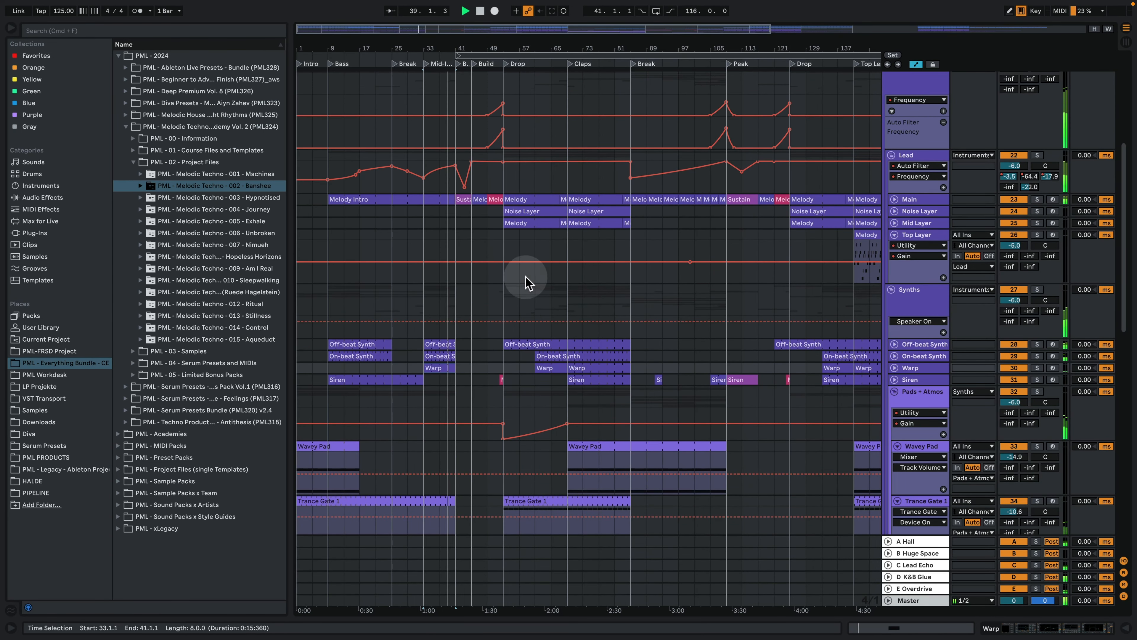
{"action": "left_click", "coordinate": [895, 368]}
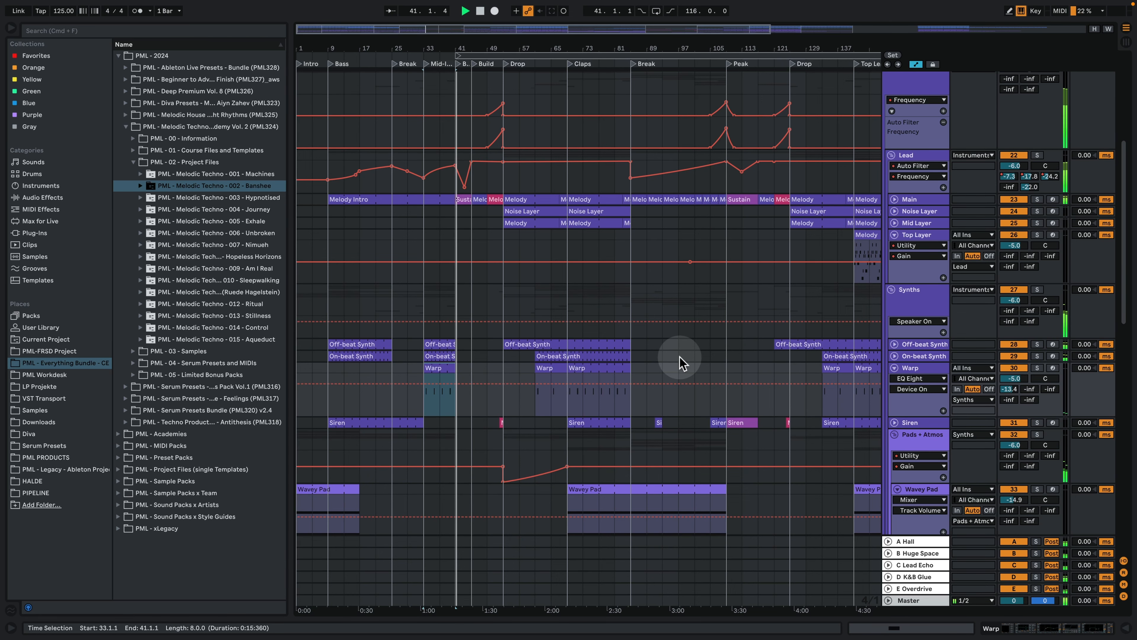
Step: Expand the Reese track and open its first Reese Build clip to view the notes
{"action": "scroll", "coordinate": [680, 356], "scroll_direction": "down", "scroll_amount": 4}
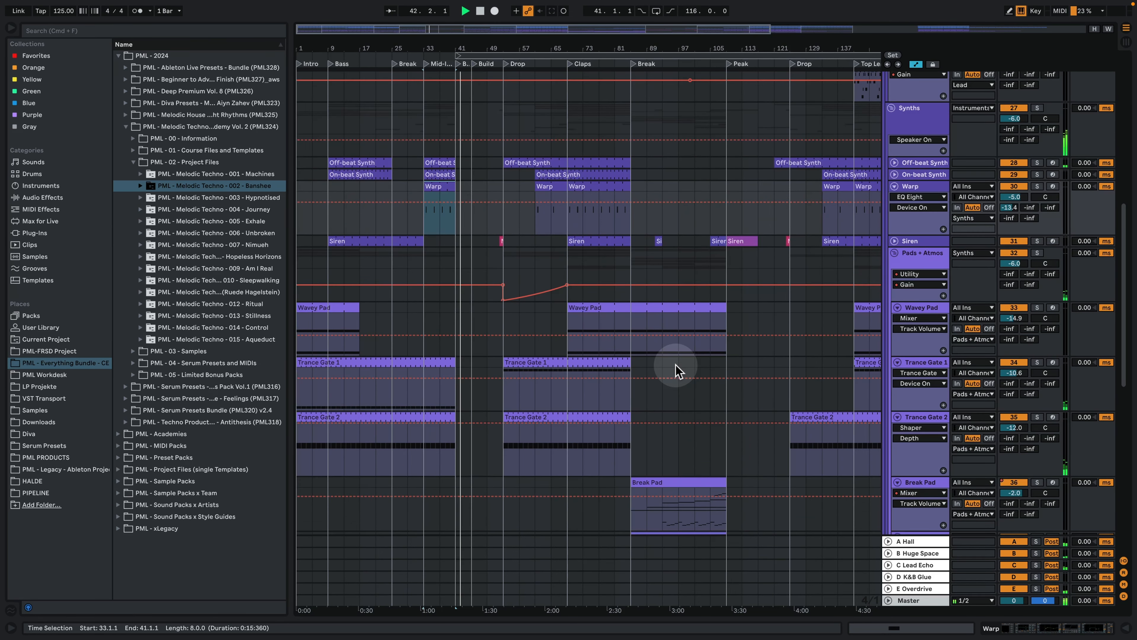
{"action": "scroll", "coordinate": [676, 365], "scroll_direction": "up", "scroll_amount": 7}
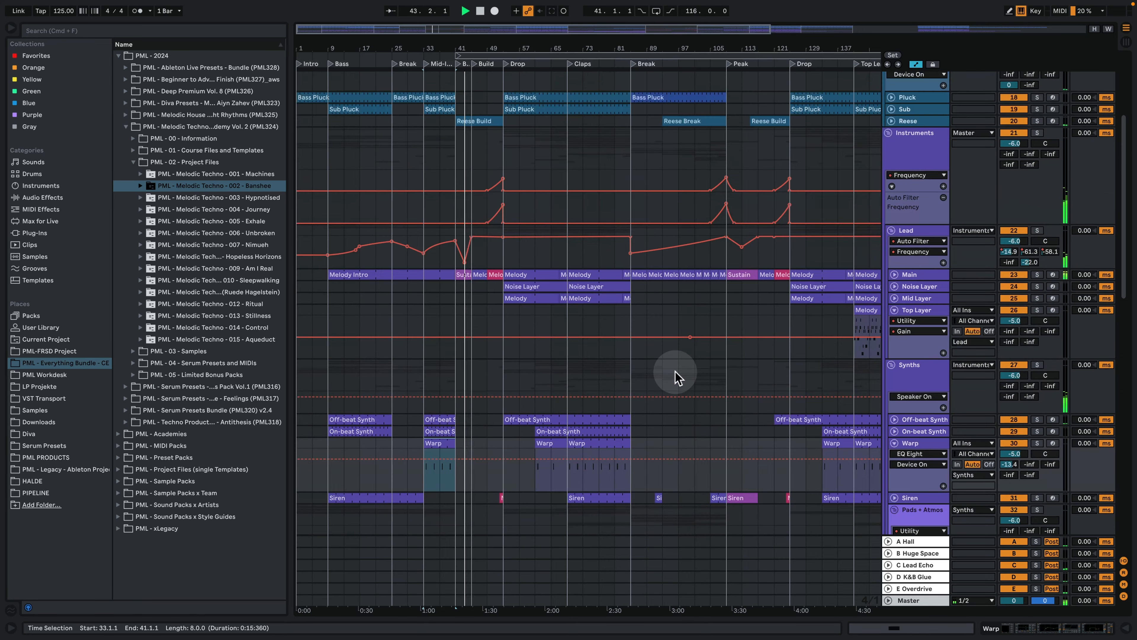
{"action": "scroll", "coordinate": [677, 375], "scroll_direction": "up", "scroll_amount": 3}
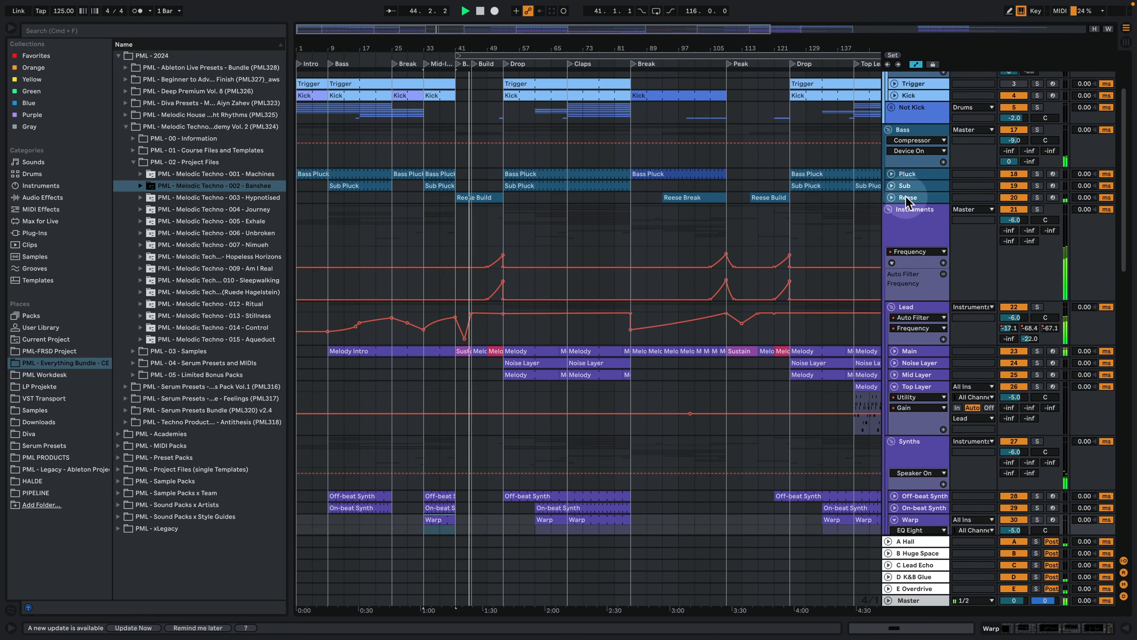
{"action": "left_click", "coordinate": [890, 197]}
{"action": "left_click", "coordinate": [494, 196]}
{"action": "double_click", "coordinate": [493, 196]}
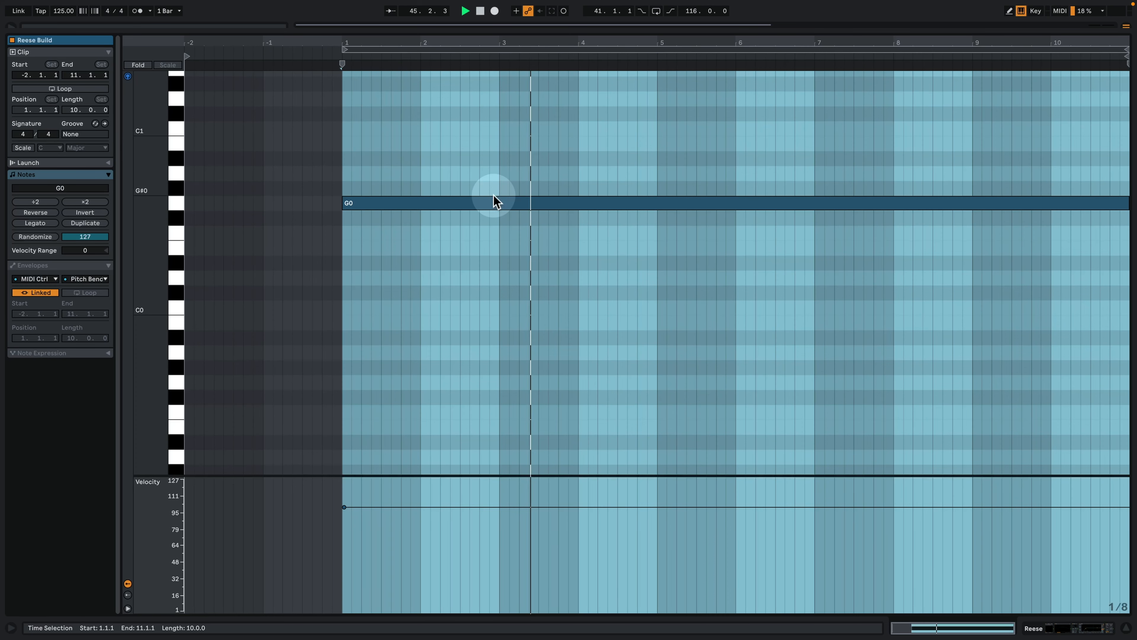
Step: Show the Reese Build clip's Pitch Bend envelope, check the Reese track's device chain, and hide the device view
{"action": "left_click", "coordinate": [374, 209]}
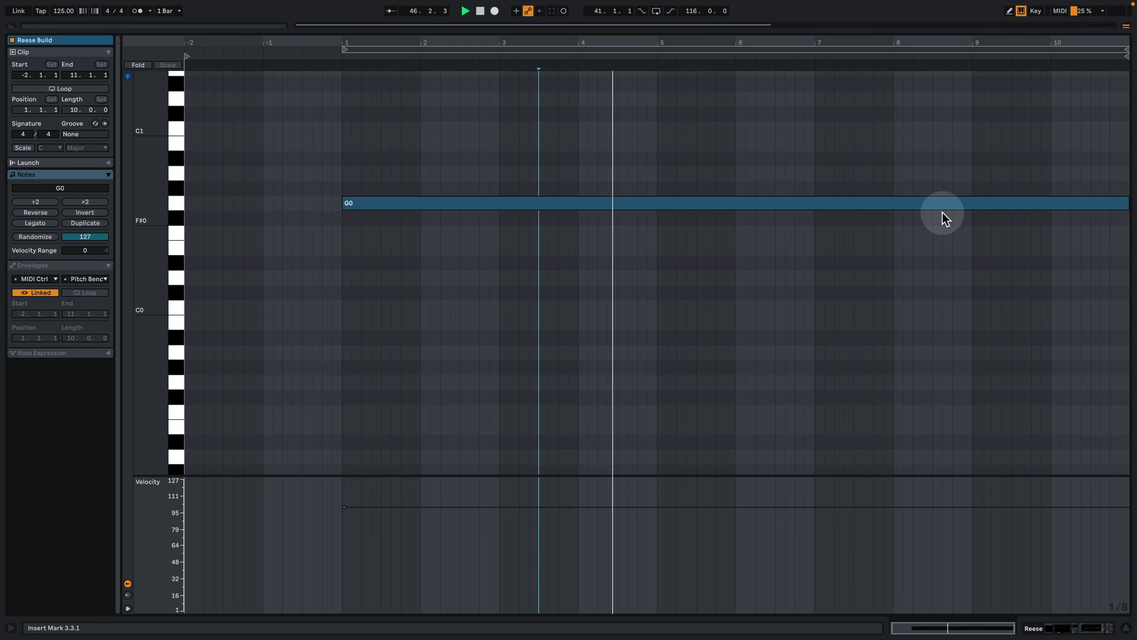
{"action": "left_click", "coordinate": [46, 265]}
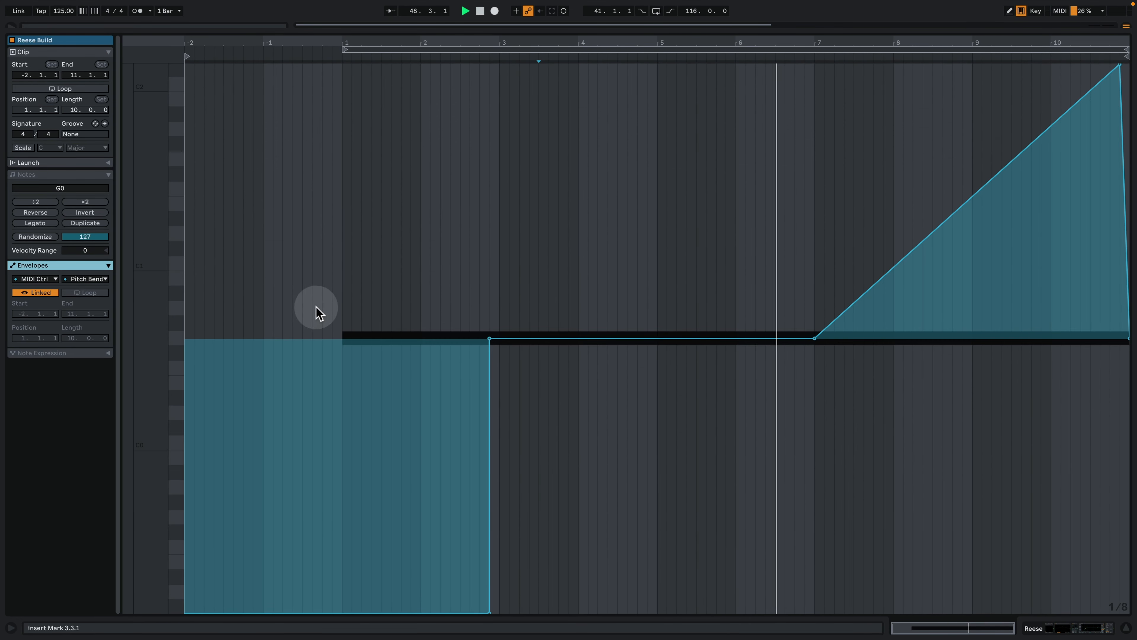
{"action": "left_click", "coordinate": [1073, 629]}
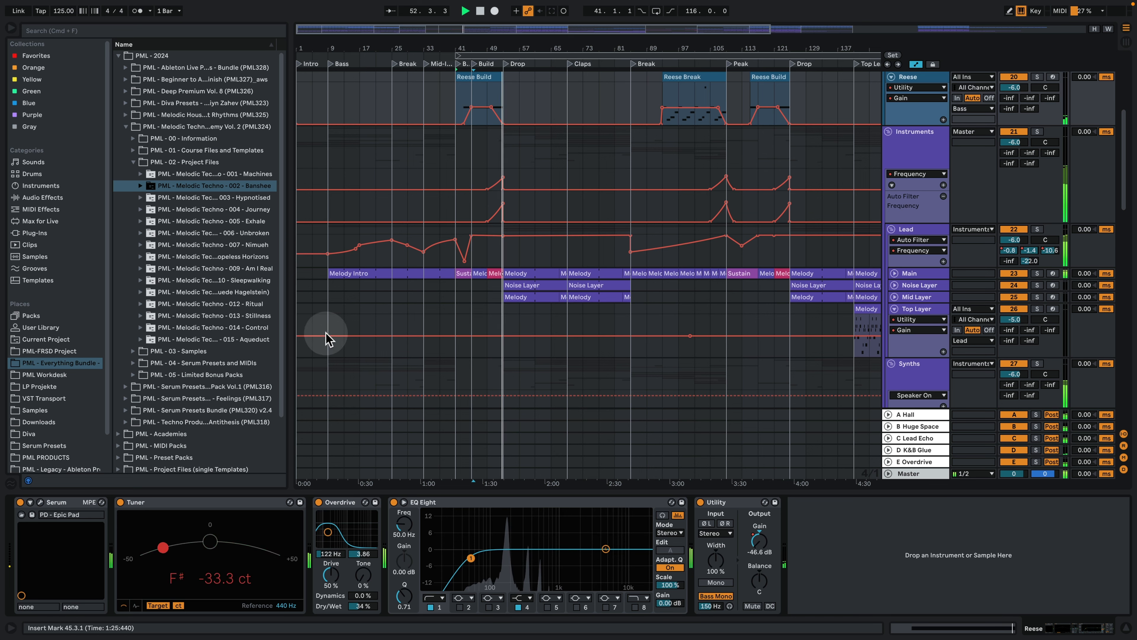
{"action": "left_click", "coordinate": [1125, 628]}
Step: Unfold the Not Kick group and collapse its Noise Shaker, Closed HH 1 and Closed HH 2 tracks
{"action": "left_click_drag", "start_coordinate": [682, 47], "coordinate": [624, 48]}
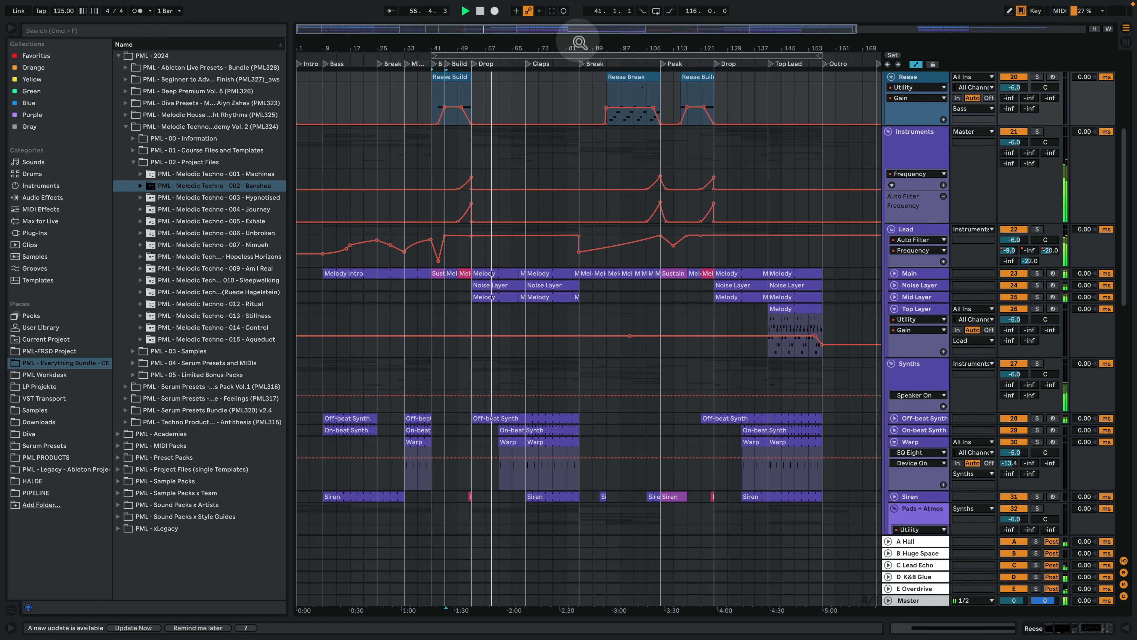
{"action": "scroll", "coordinate": [602, 242], "scroll_direction": "up", "scroll_amount": 5}
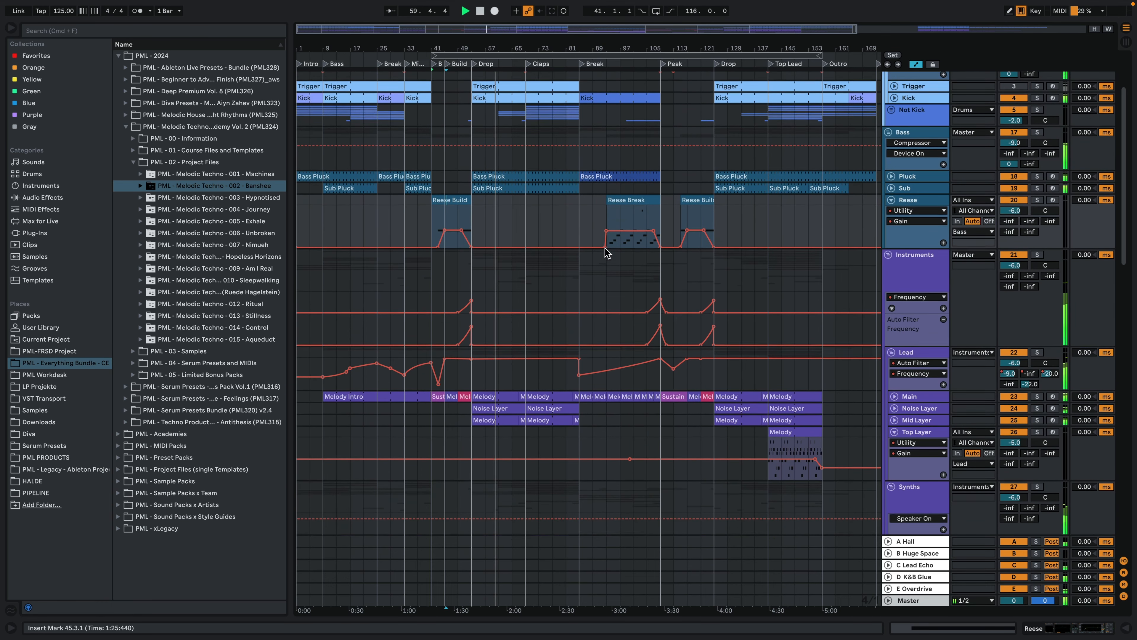
{"action": "scroll", "coordinate": [605, 247], "scroll_direction": "up", "scroll_amount": 2}
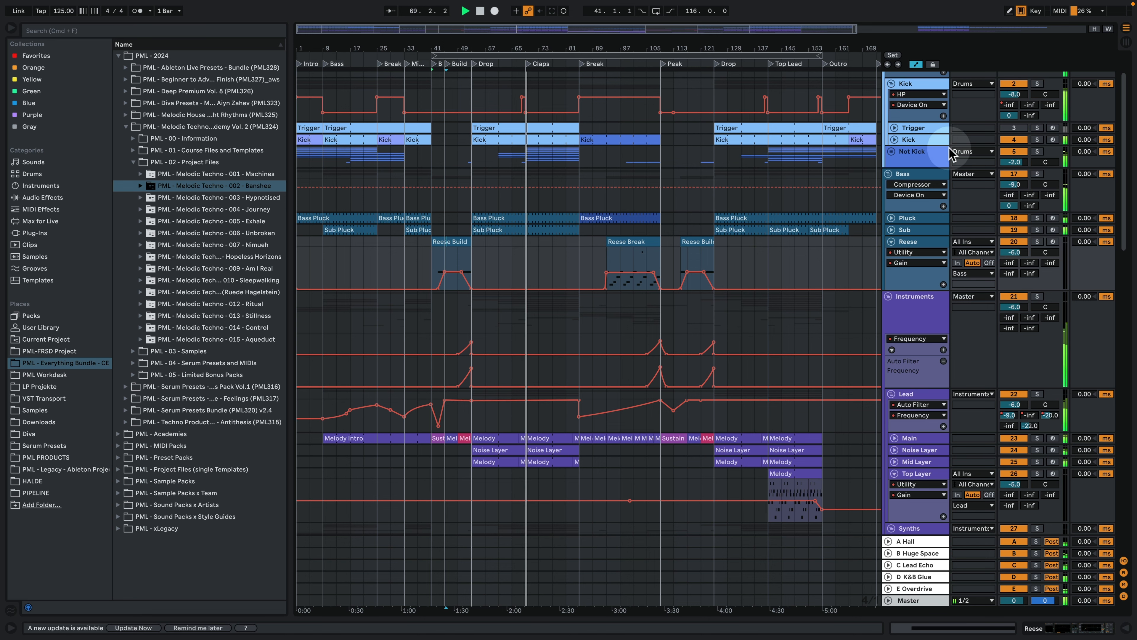
{"action": "left_click", "coordinate": [891, 152]}
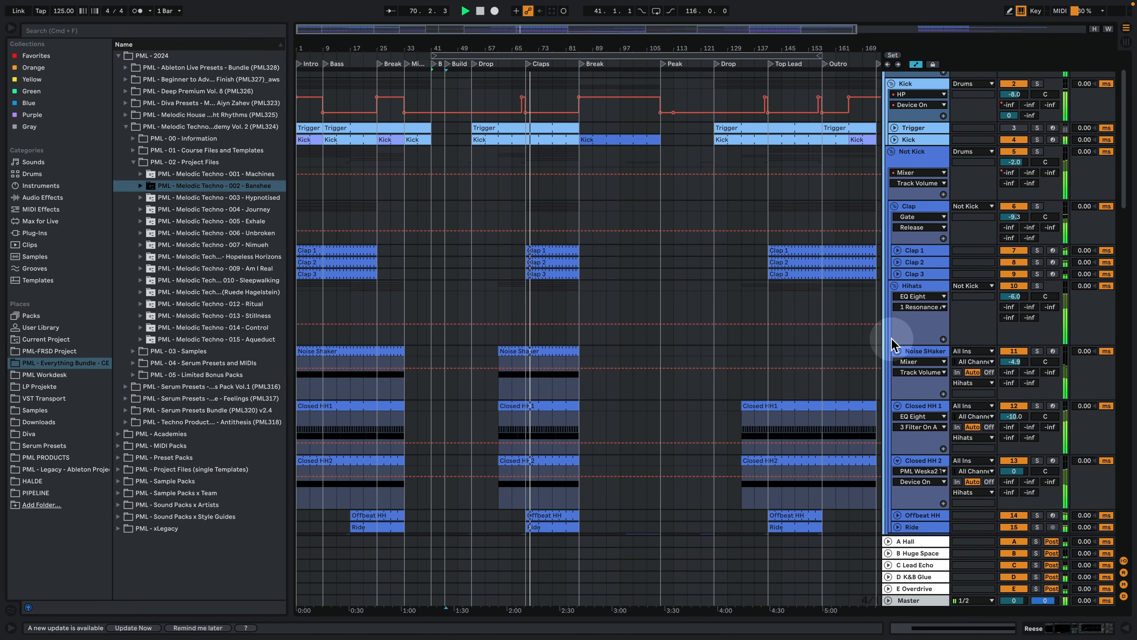
{"action": "left_click", "coordinate": [897, 351]}
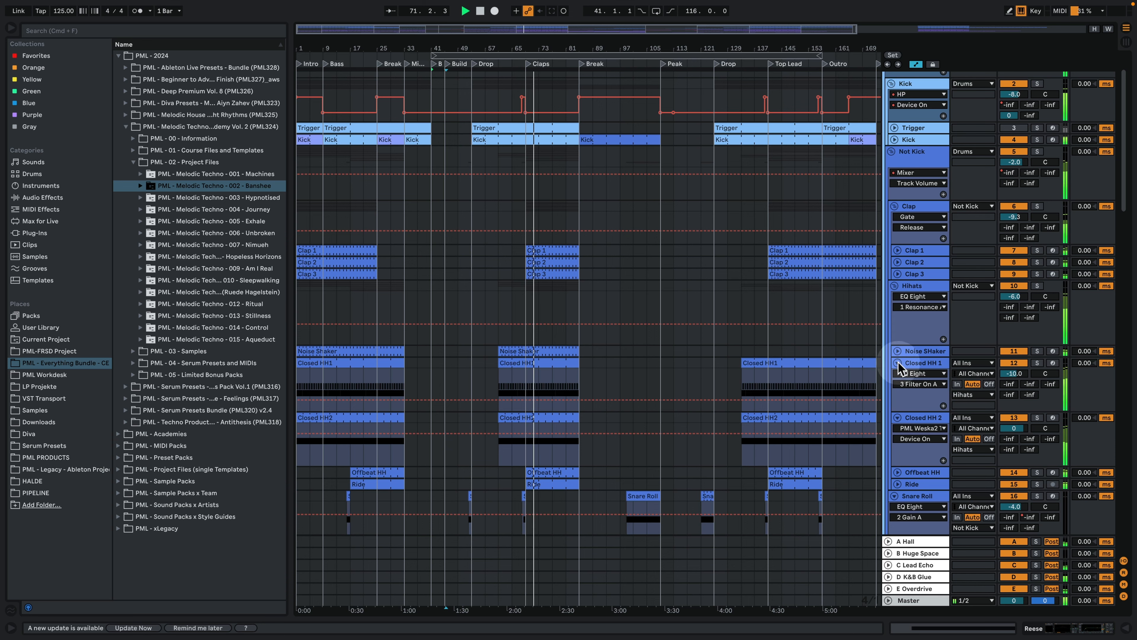
{"action": "left_click", "coordinate": [897, 362]}
{"action": "left_click", "coordinate": [898, 374]}
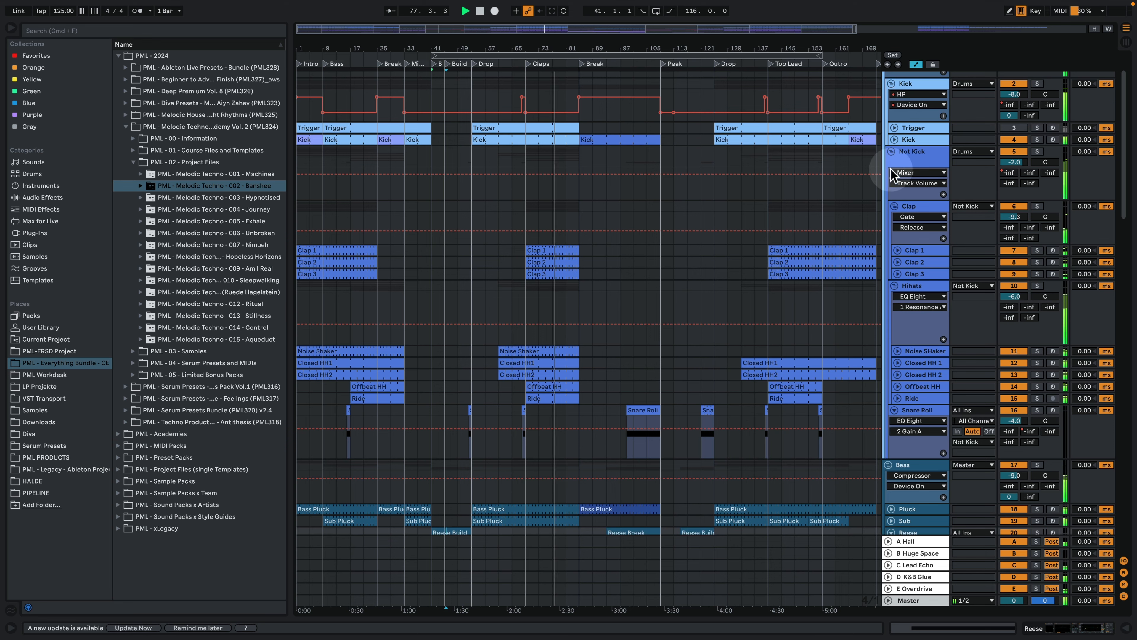
Step: Expand the Kick track, check its devices, and show the Kick group's device chain
{"action": "left_click", "coordinate": [895, 140]}
{"action": "double_click", "coordinate": [913, 140]}
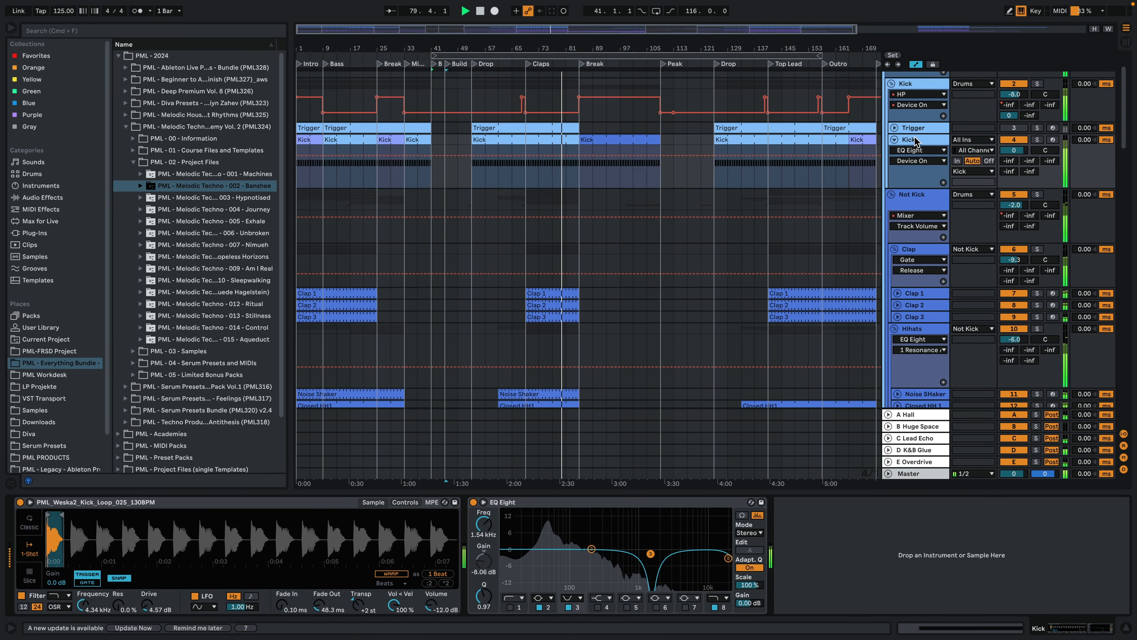
{"action": "left_click", "coordinate": [910, 86]}
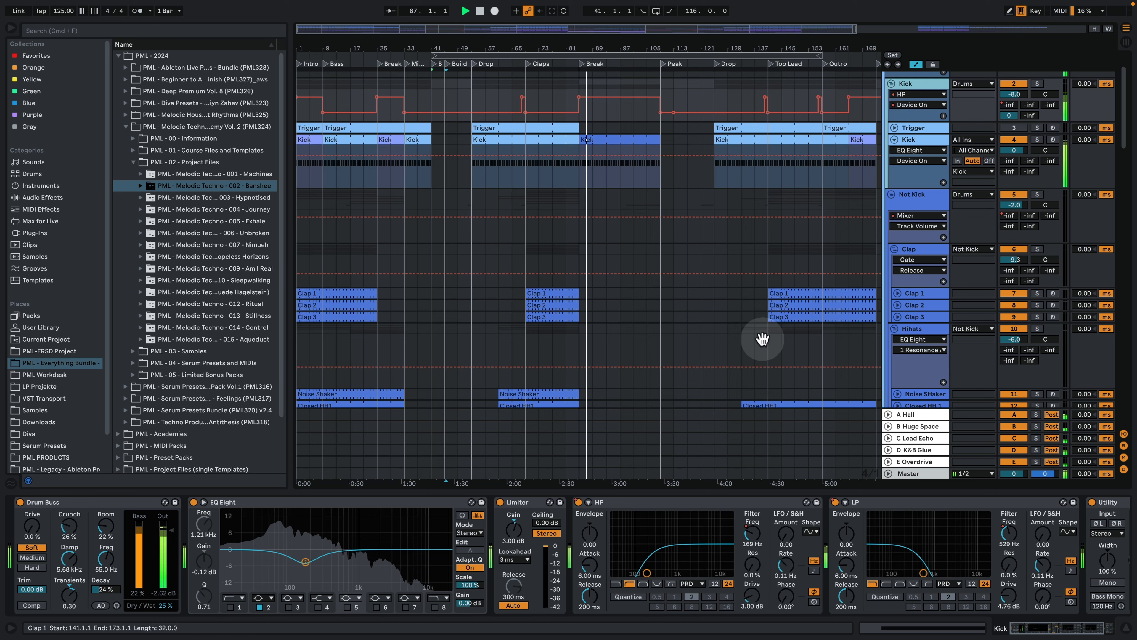
Step: Review the Kick group's HP and LP Frequency and LP Device On automation, re-enable overridden automation, and hide the device view
{"action": "left_click", "coordinate": [754, 533]}
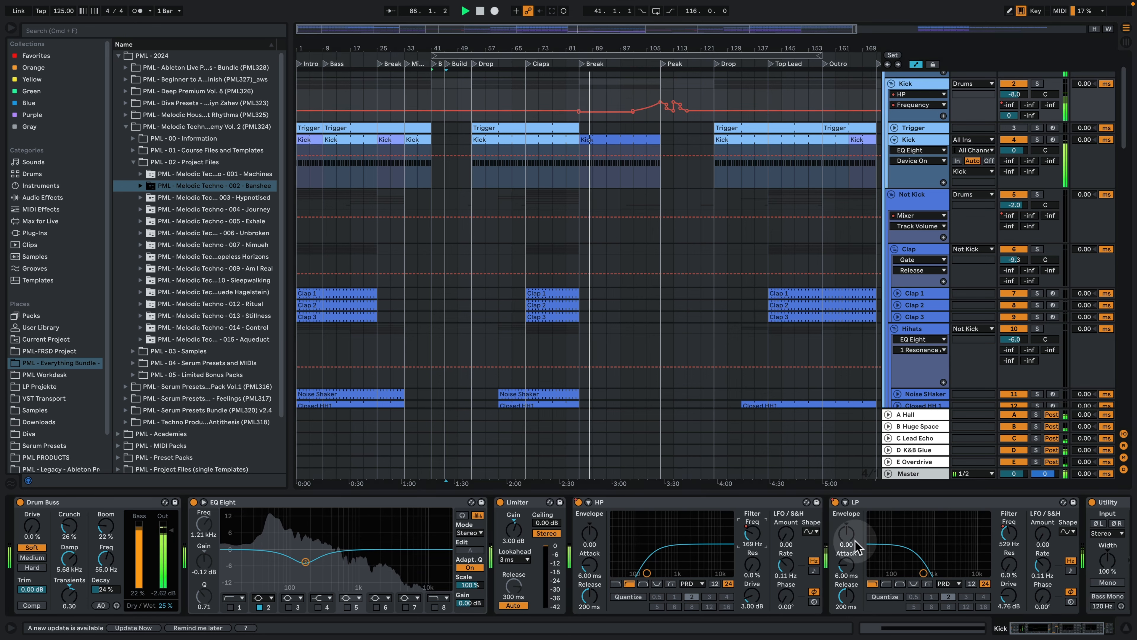
{"action": "left_click", "coordinate": [1012, 536]}
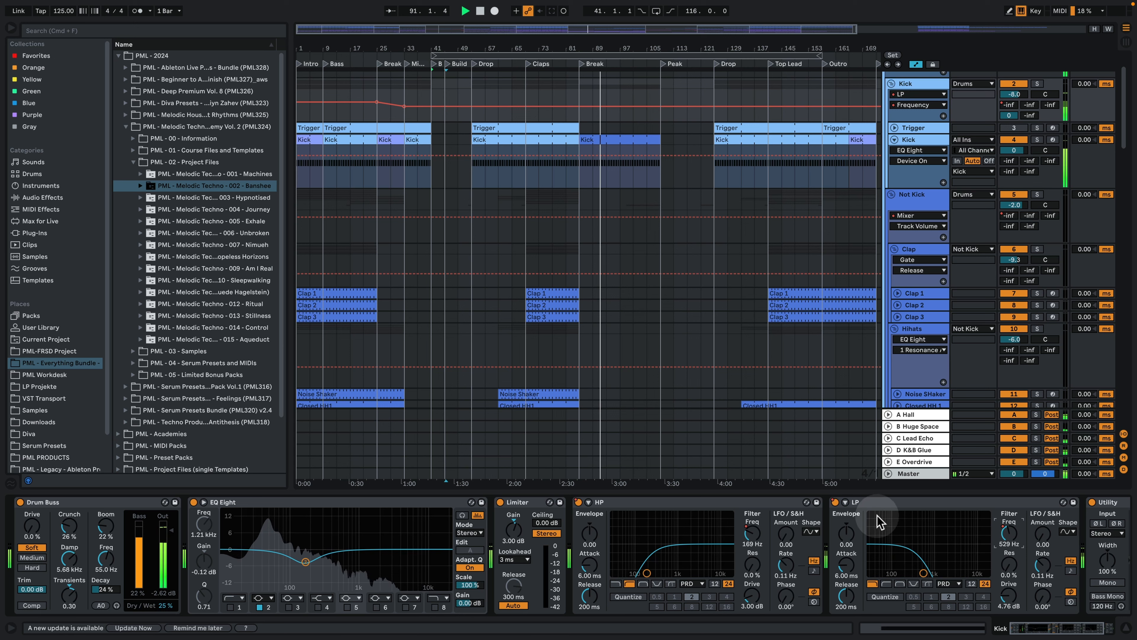
{"action": "left_click", "coordinate": [835, 503]}
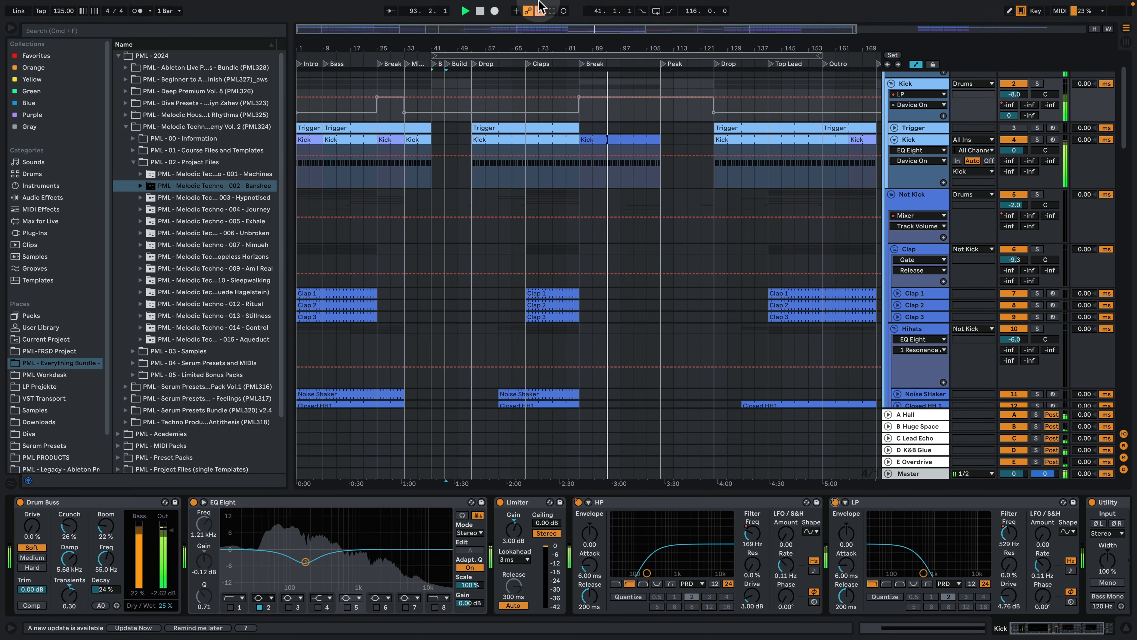
{"action": "left_click", "coordinate": [540, 10]}
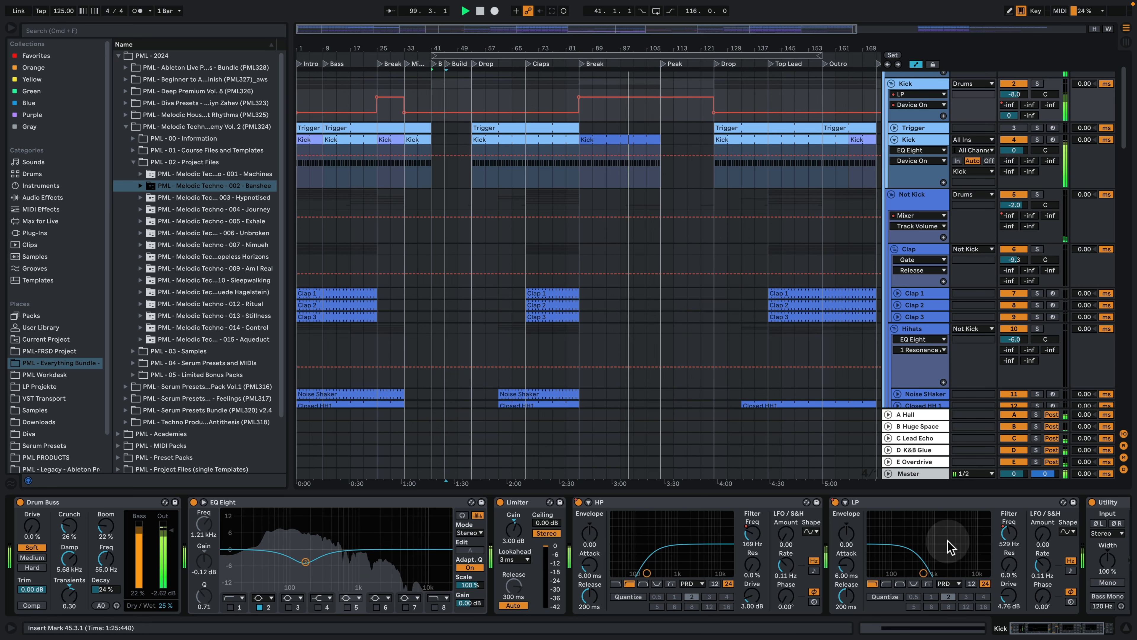
{"action": "left_click", "coordinate": [1124, 632]}
Step: Examine the notes of the Snare Roll clip starting at bar 99 and show that track's device chain
{"action": "scroll", "coordinate": [777, 287], "scroll_direction": "down", "scroll_amount": 5}
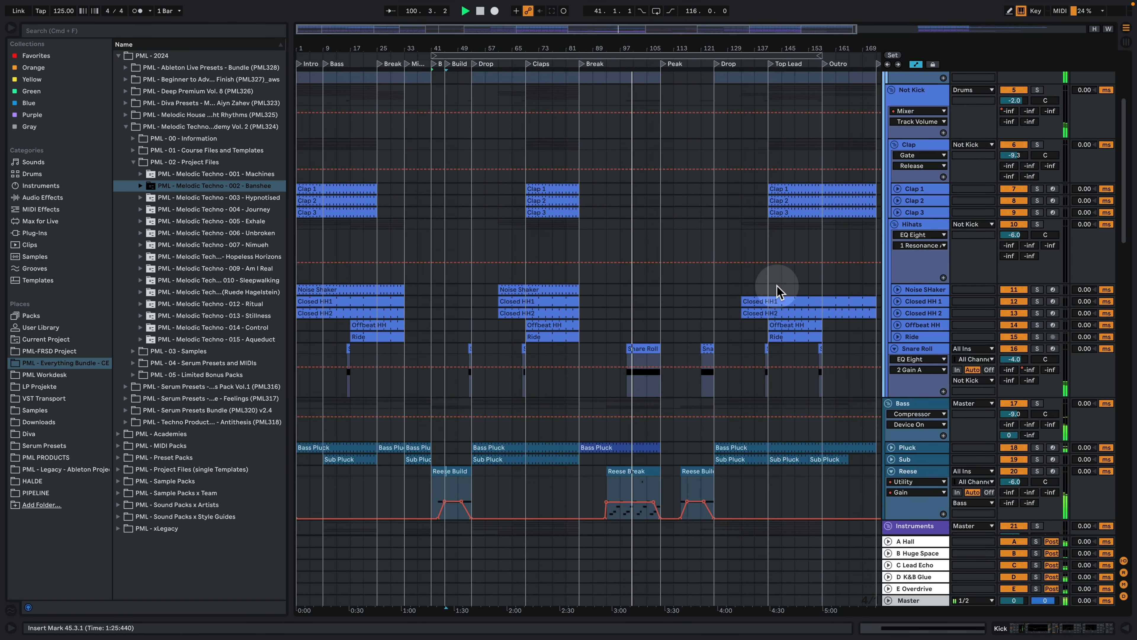
{"action": "left_click", "coordinate": [643, 301]}
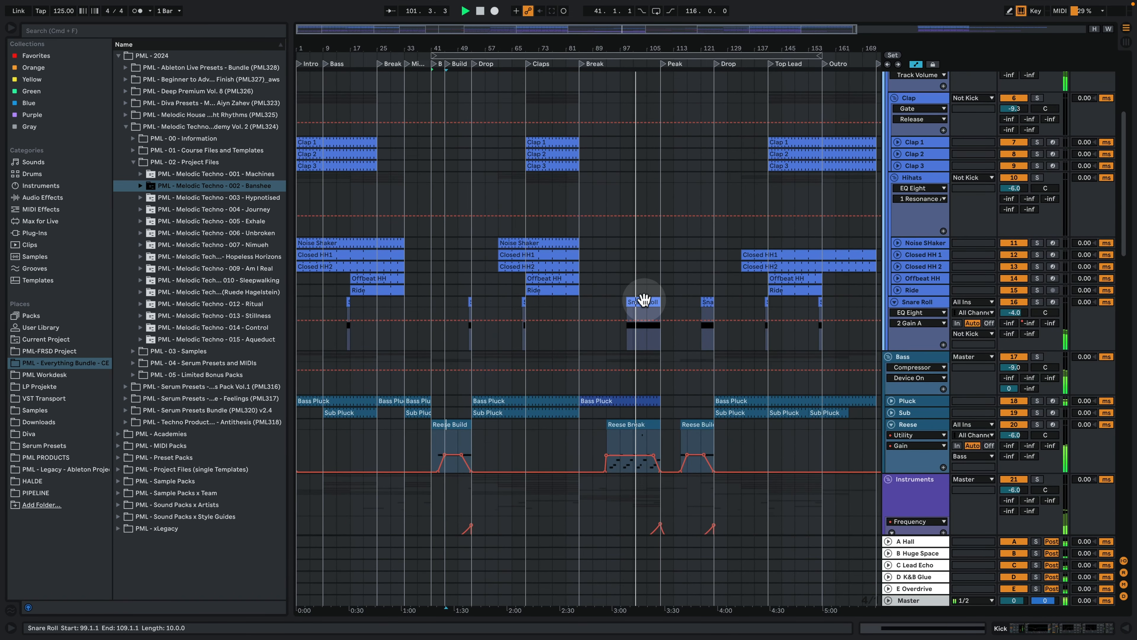
{"action": "double_click", "coordinate": [643, 301]}
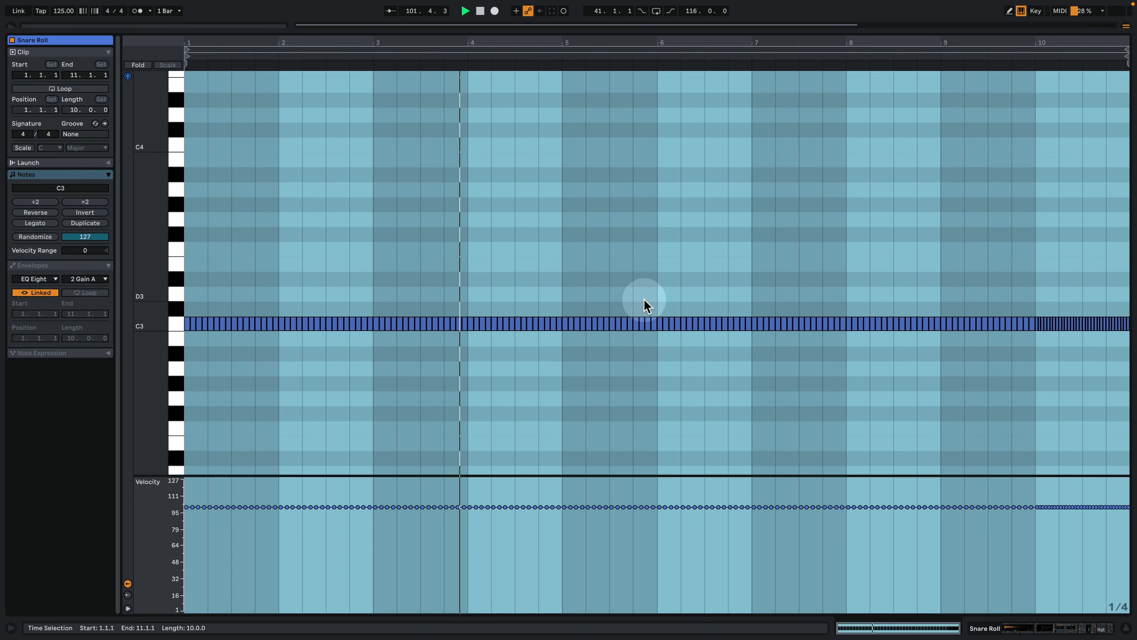
{"action": "left_click", "coordinate": [737, 239]}
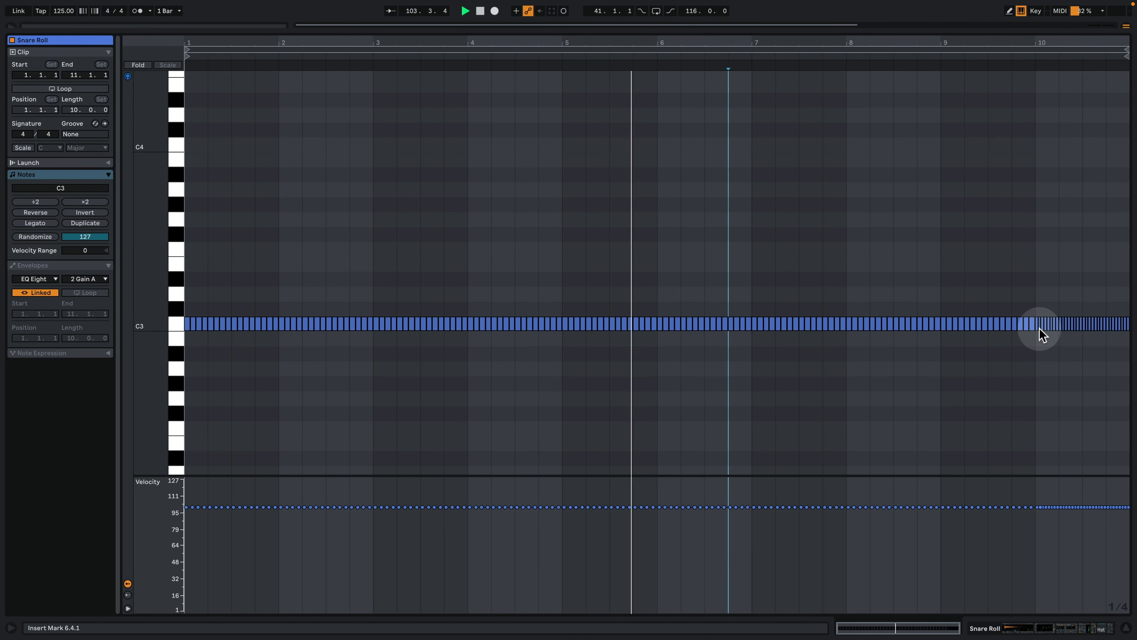
{"action": "left_click", "coordinate": [1027, 627]}
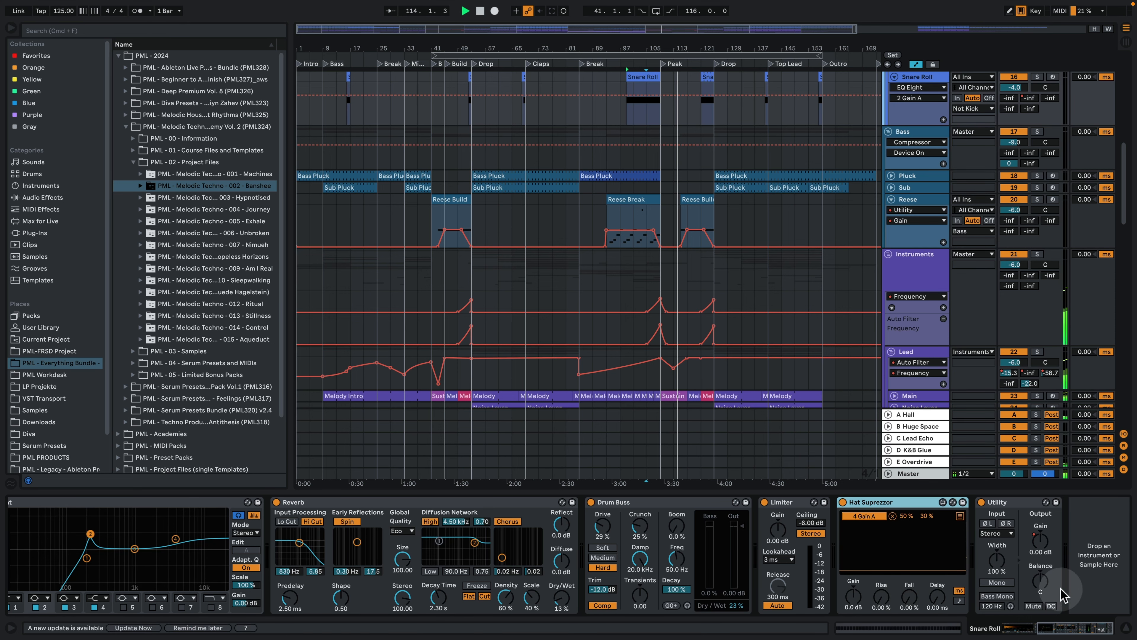
Step: Hide the device view and reduce the heights of the Reese and Snare Roll tracks
{"action": "left_click", "coordinate": [1130, 628]}
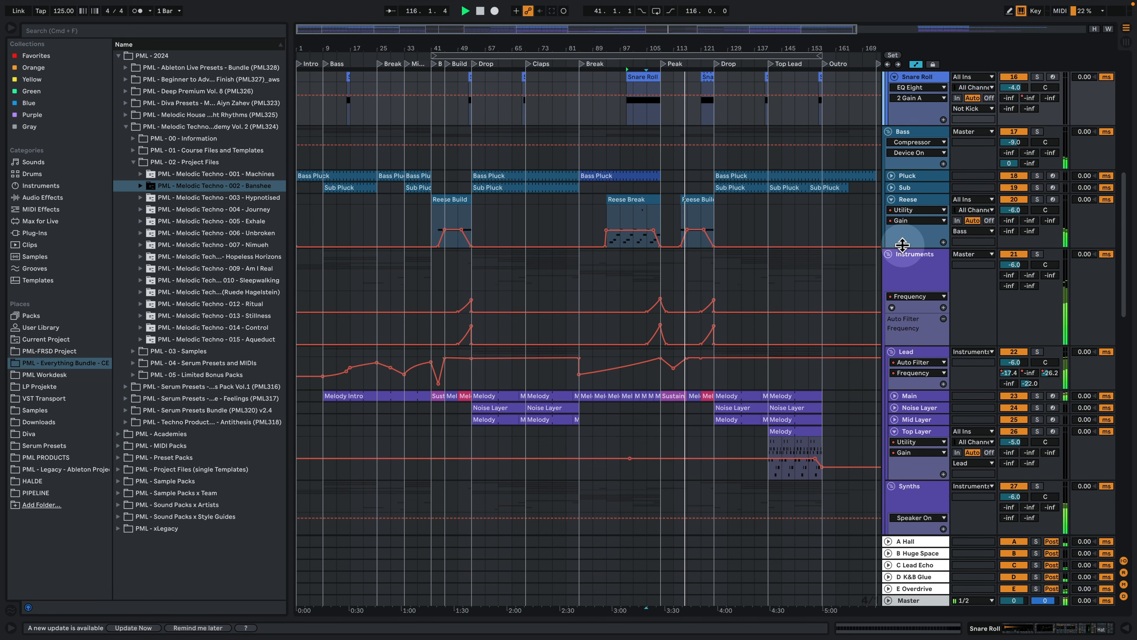
{"action": "left_click_drag", "start_coordinate": [909, 247], "coordinate": [909, 227]}
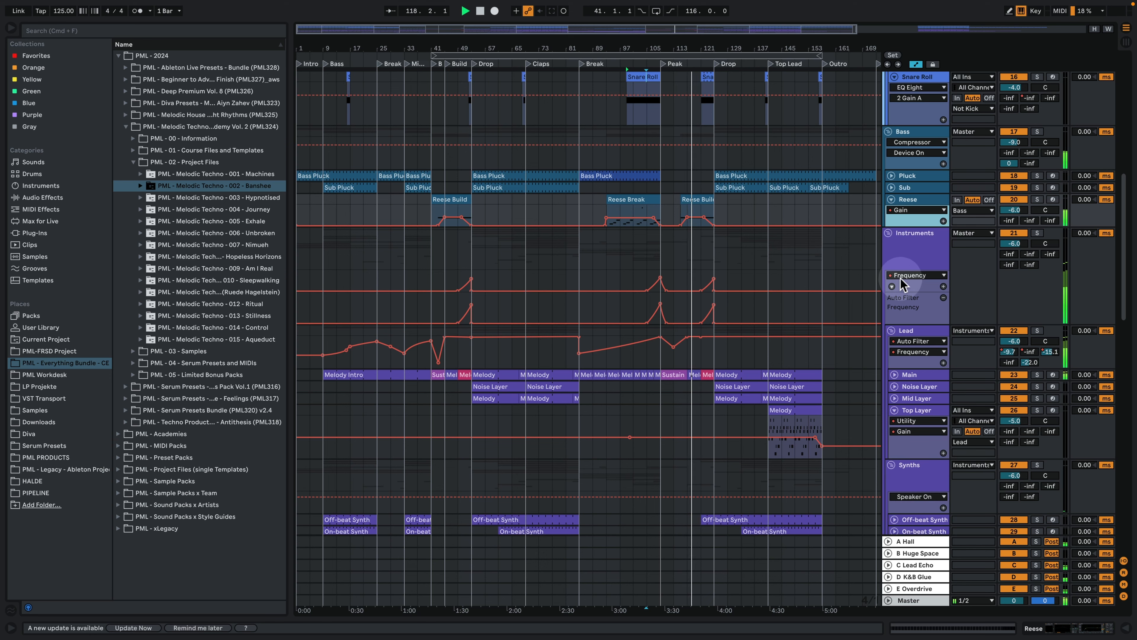
{"action": "scroll", "coordinate": [865, 362], "scroll_direction": "up", "scroll_amount": 3}
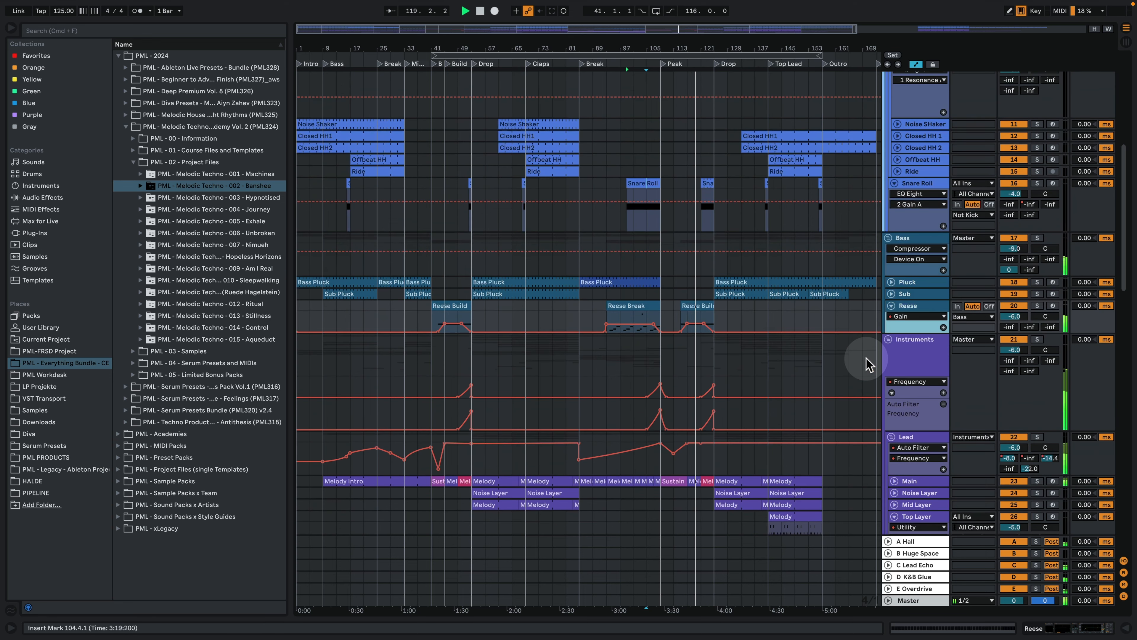
{"action": "left_click_drag", "start_coordinate": [916, 229], "coordinate": [916, 208]}
{"action": "scroll", "coordinate": [900, 290], "scroll_direction": "up", "scroll_amount": 1}
{"action": "scroll", "coordinate": [895, 292], "scroll_direction": "up", "scroll_amount": 1}
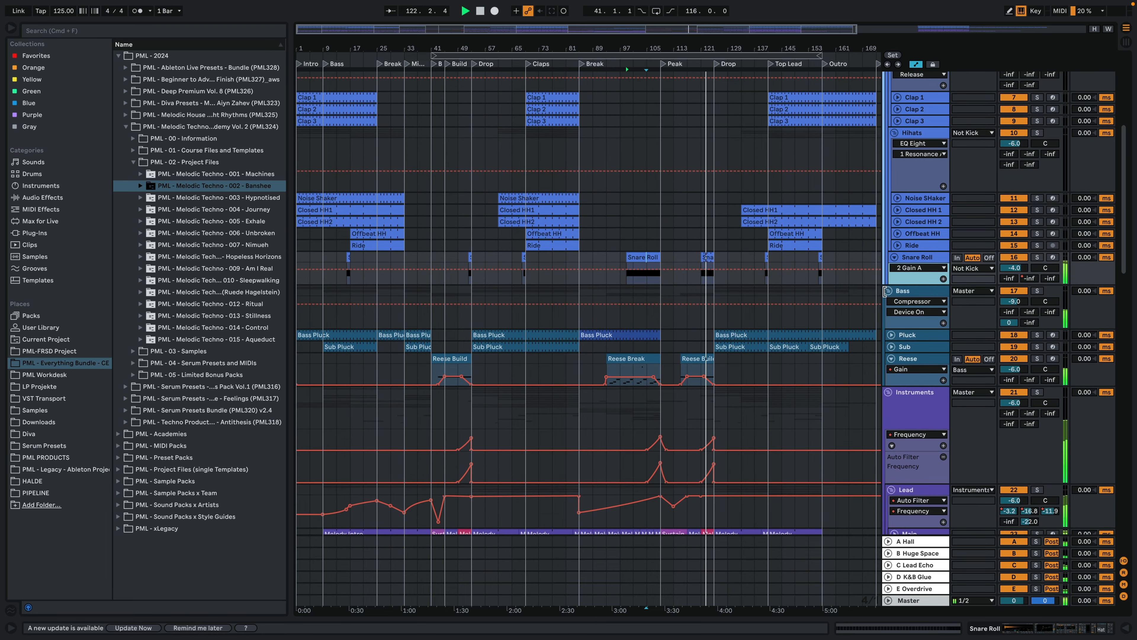
Step: Zoom the timeline out to include the End marker and review the Kick group's LP Device On automation and the drum and bass tracks
{"action": "scroll", "coordinate": [858, 291], "scroll_direction": "up", "scroll_amount": 6}
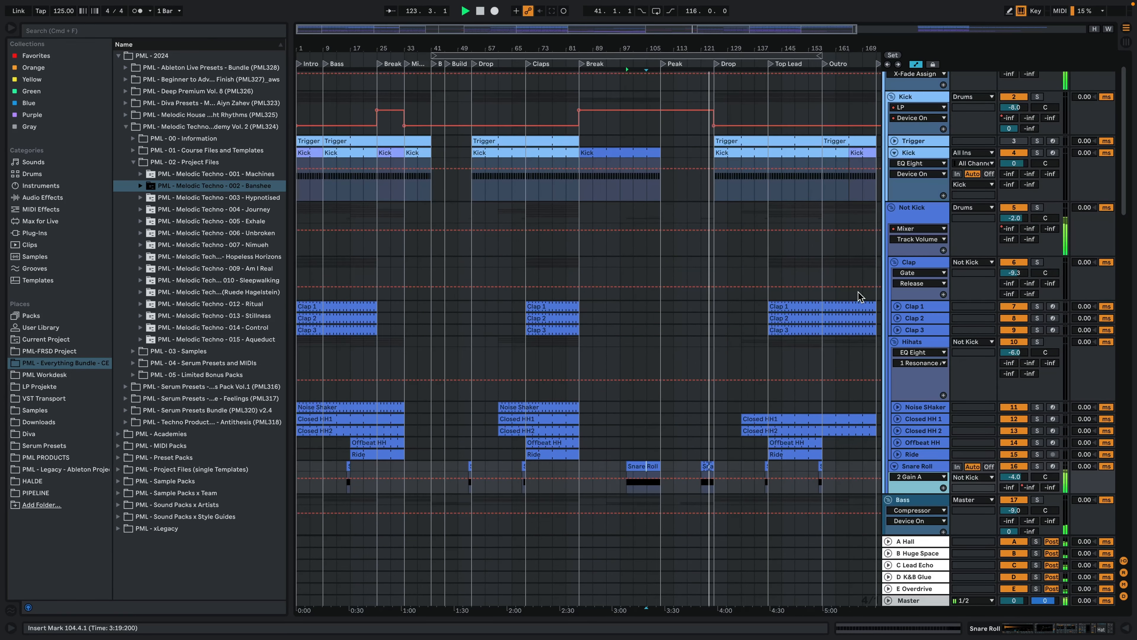
{"action": "left_click", "coordinate": [838, 288]}
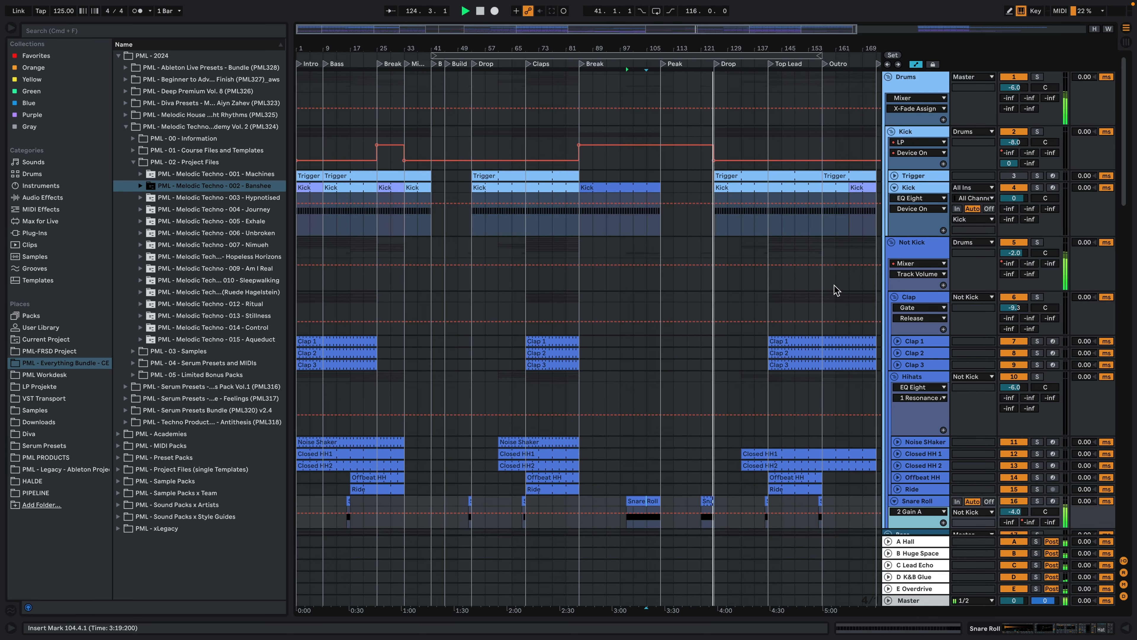
{"action": "left_click_drag", "start_coordinate": [681, 50], "coordinate": [637, 42]}
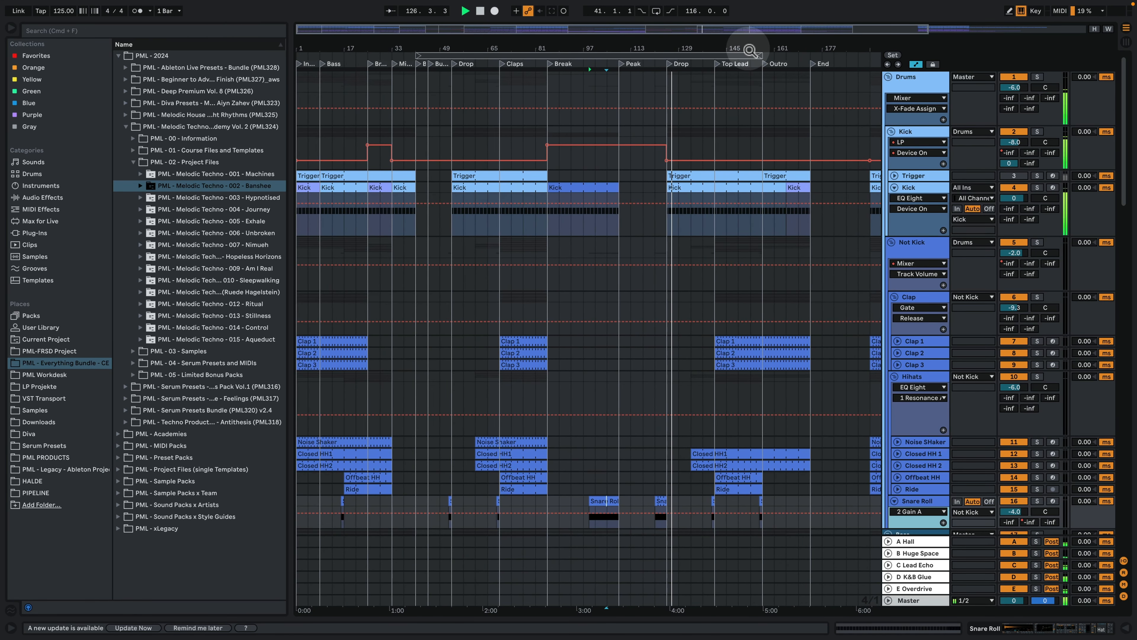
{"action": "left_click", "coordinate": [727, 153]}
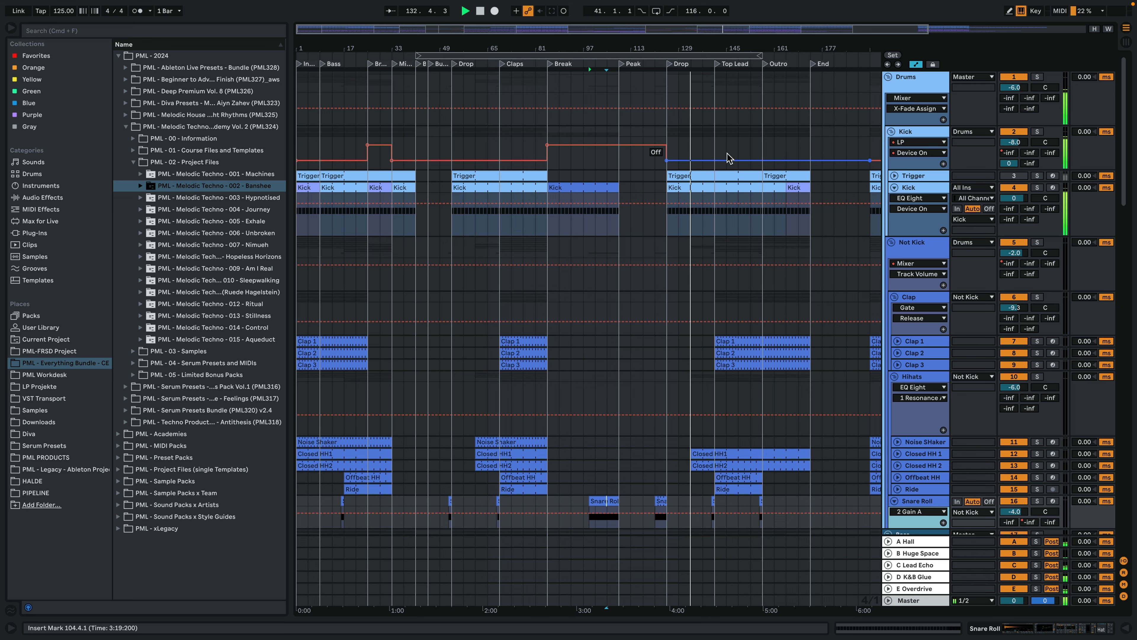
{"action": "scroll", "coordinate": [725, 157], "scroll_direction": "down", "scroll_amount": 5}
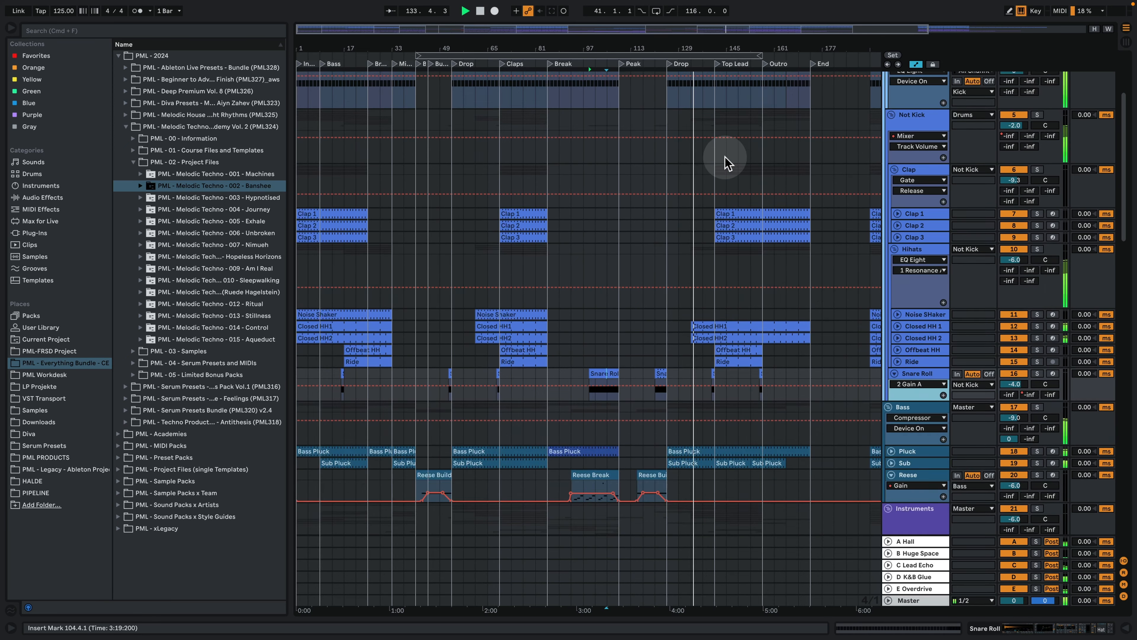
{"action": "scroll", "coordinate": [725, 157], "scroll_direction": "down", "scroll_amount": 2}
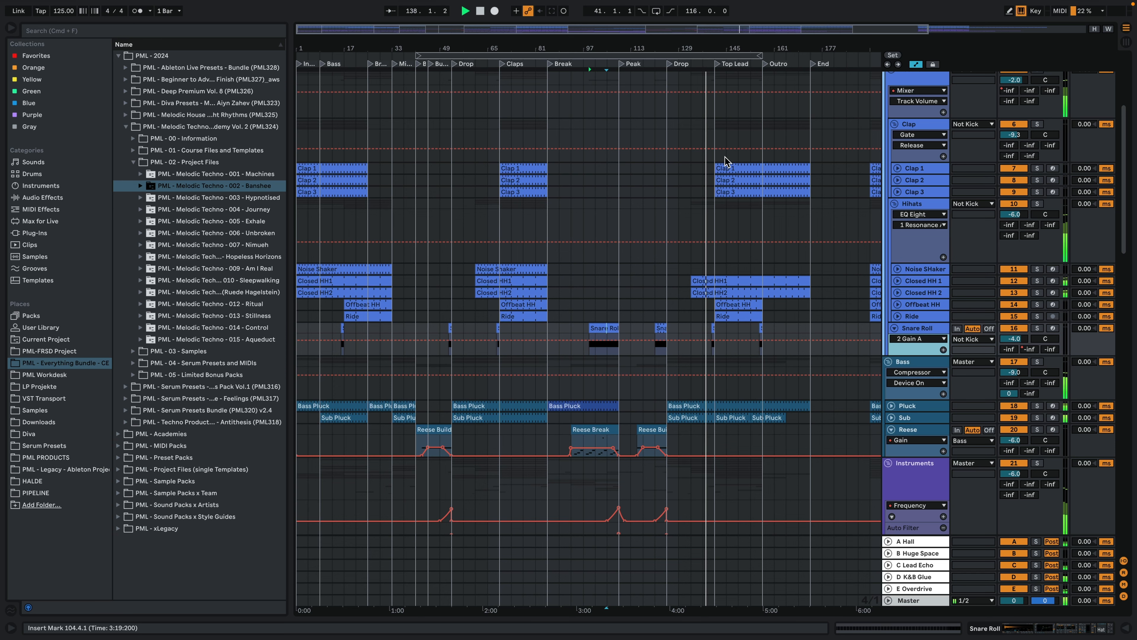
{"action": "scroll", "coordinate": [718, 168], "scroll_direction": "up", "scroll_amount": 4}
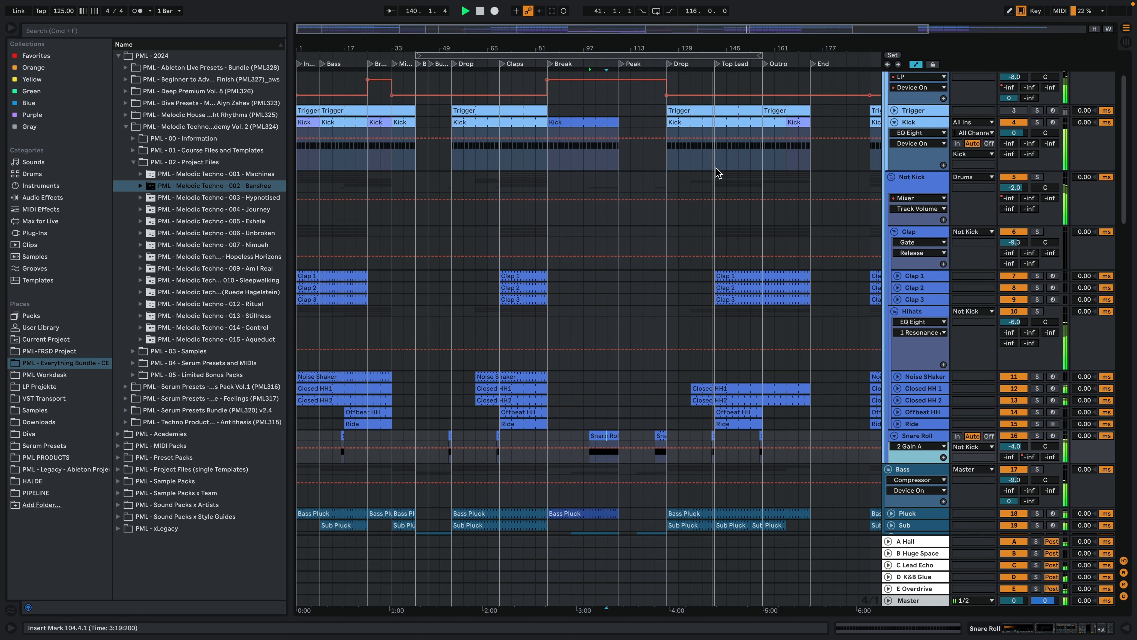
{"action": "scroll", "coordinate": [716, 168], "scroll_direction": "up", "scroll_amount": 3}
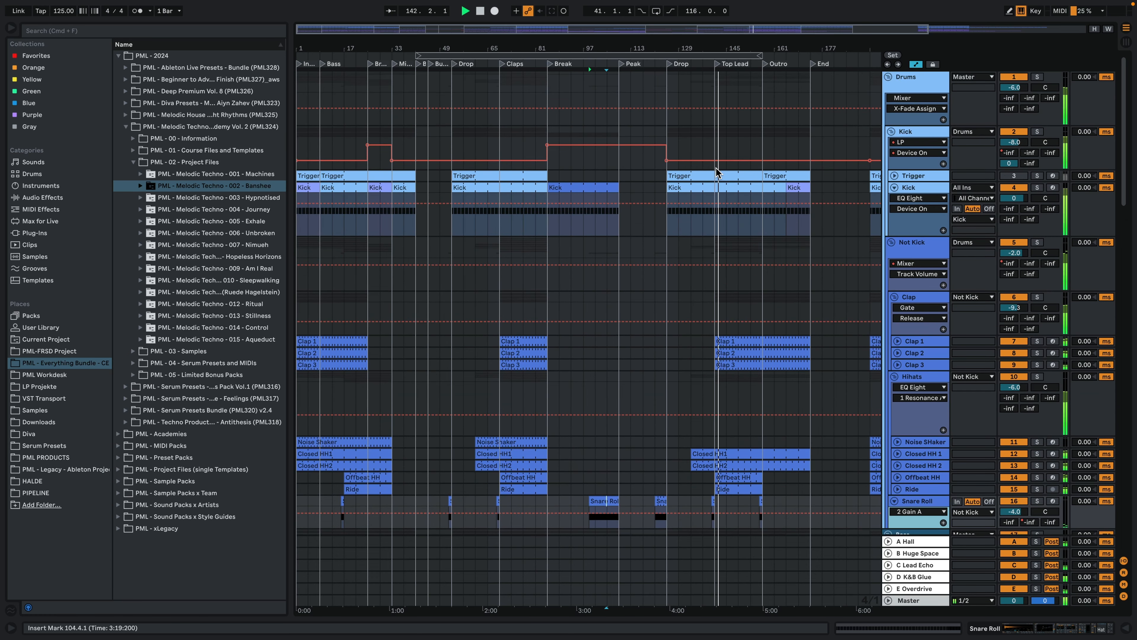
Step: Collapse the lower Kick track and fold the Bass, Clap and Not Kick groups
{"action": "left_click", "coordinate": [895, 187]}
{"action": "scroll", "coordinate": [896, 294], "scroll_direction": "down", "scroll_amount": 7}
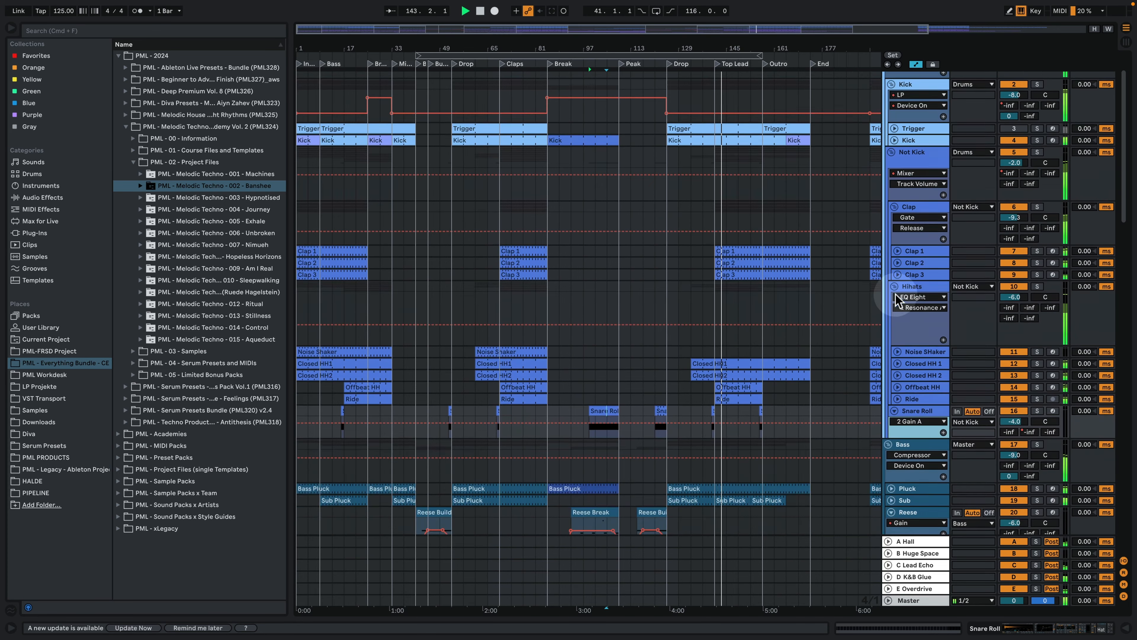
{"action": "scroll", "coordinate": [893, 245], "scroll_direction": "up", "scroll_amount": 1}
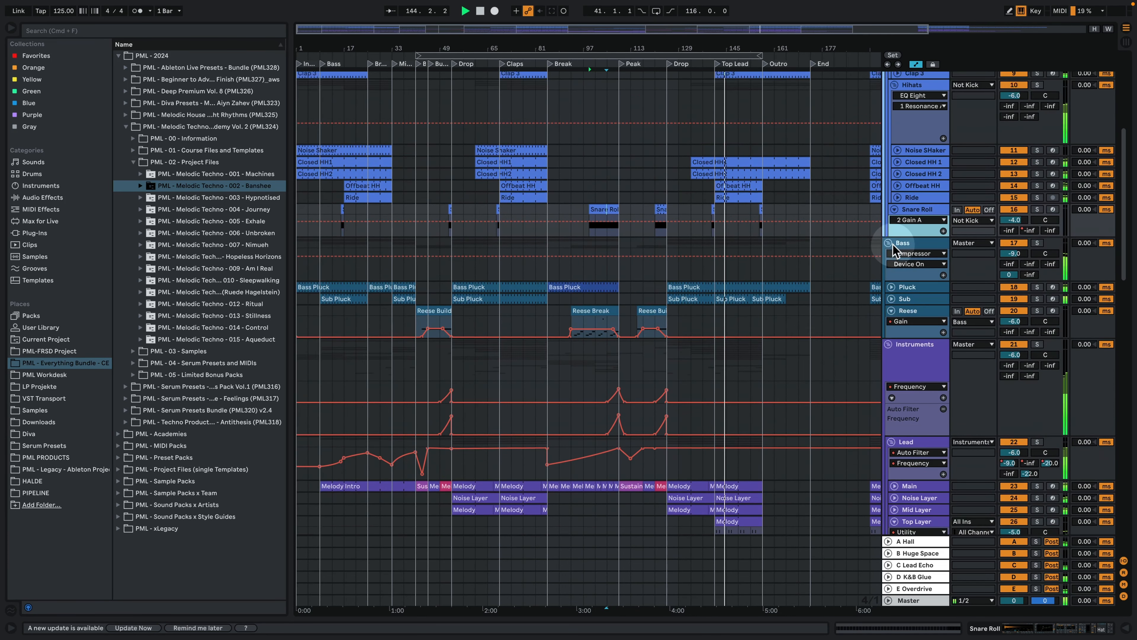
{"action": "left_click", "coordinate": [888, 242]}
{"action": "scroll", "coordinate": [891, 192], "scroll_direction": "up", "scroll_amount": 3}
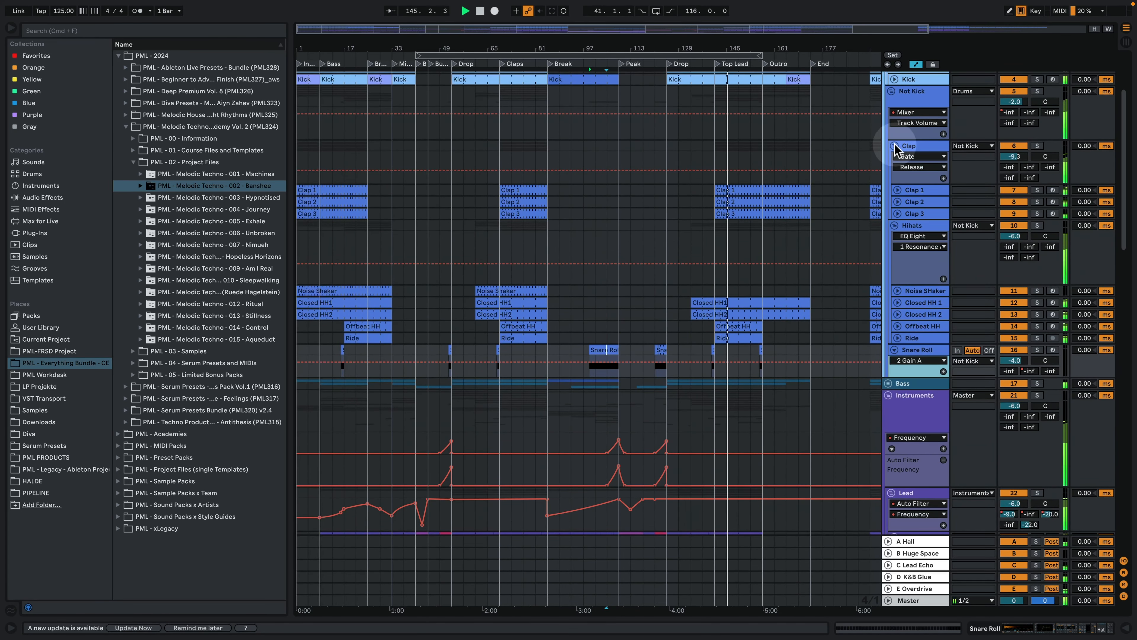
{"action": "left_click", "coordinate": [893, 146]}
{"action": "left_click", "coordinate": [892, 92]}
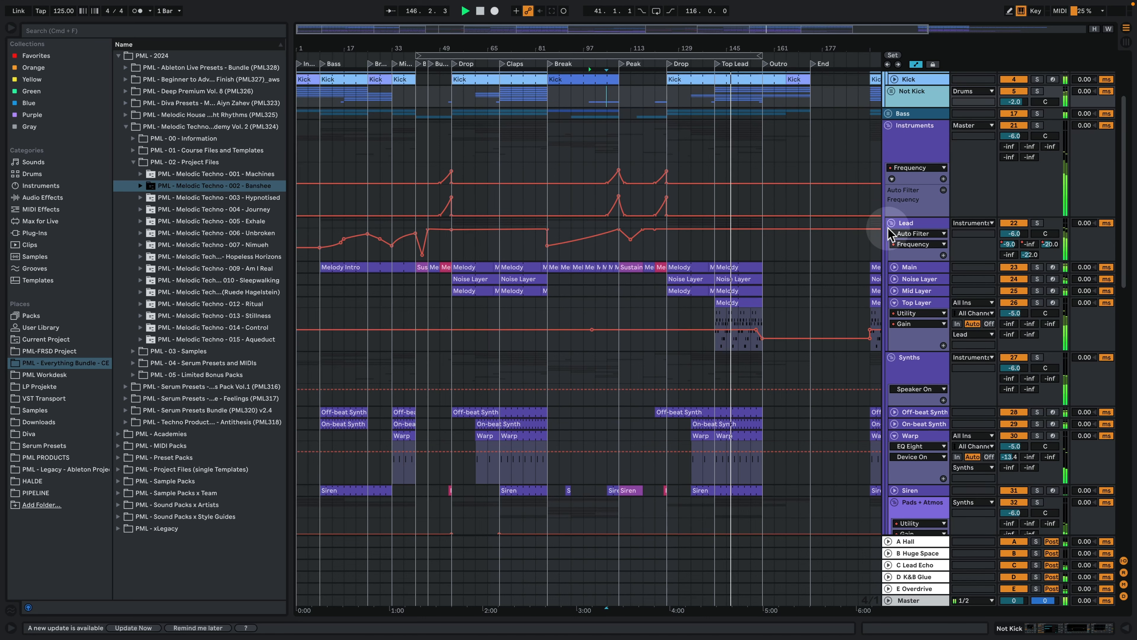
Step: Collapse the Top Layer track in the Lead group and the Warp track in the Synths group
{"action": "left_click", "coordinate": [895, 303]}
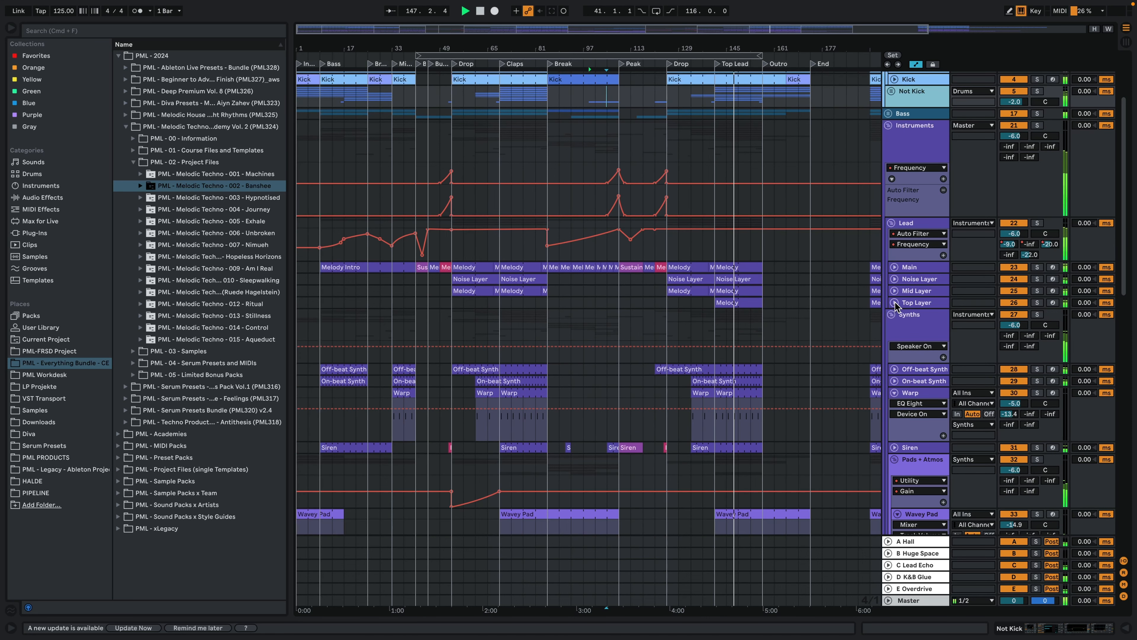
{"action": "left_click", "coordinate": [895, 393]}
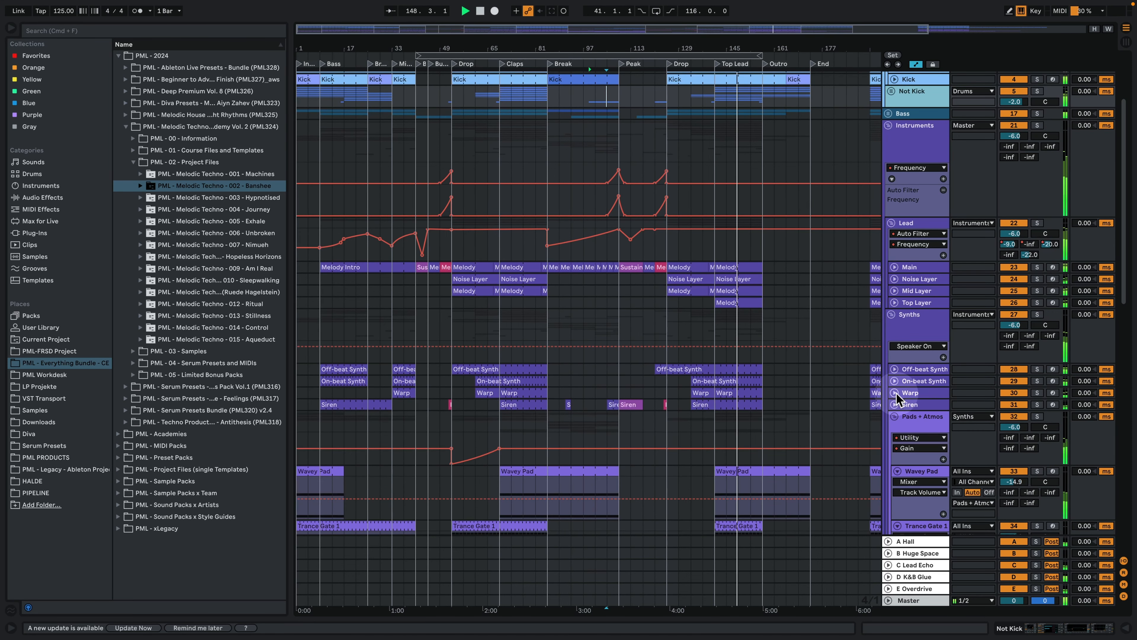
{"action": "scroll", "coordinate": [777, 339], "scroll_direction": "up", "scroll_amount": 2}
{"action": "scroll", "coordinate": [777, 338], "scroll_direction": "up", "scroll_amount": 3}
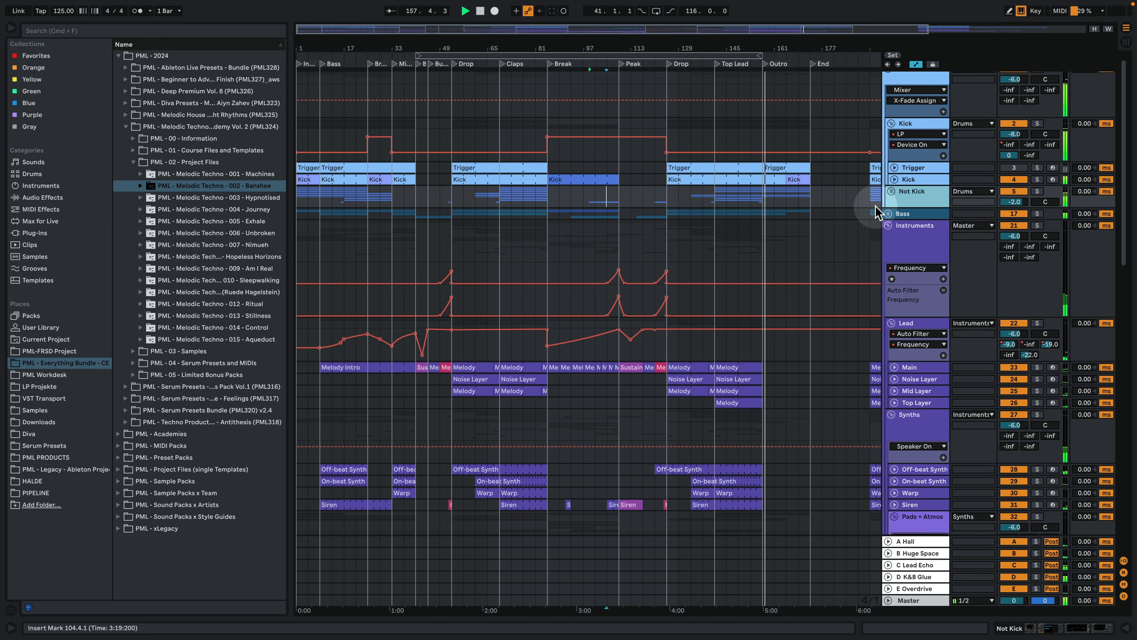
Step: Fold the Pads + Atmos group, collapse the Ambience track, and fold the Synths group
{"action": "scroll", "coordinate": [849, 311], "scroll_direction": "down", "scroll_amount": 5}
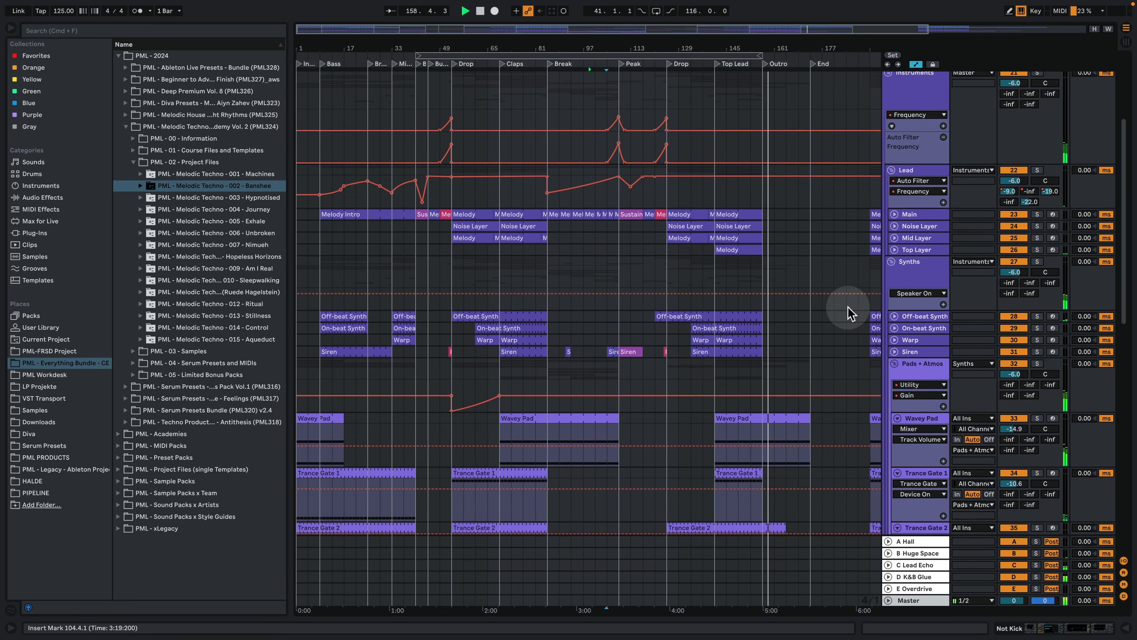
{"action": "scroll", "coordinate": [850, 312], "scroll_direction": "down", "scroll_amount": 3}
{"action": "scroll", "coordinate": [847, 307], "scroll_direction": "down", "scroll_amount": 4}
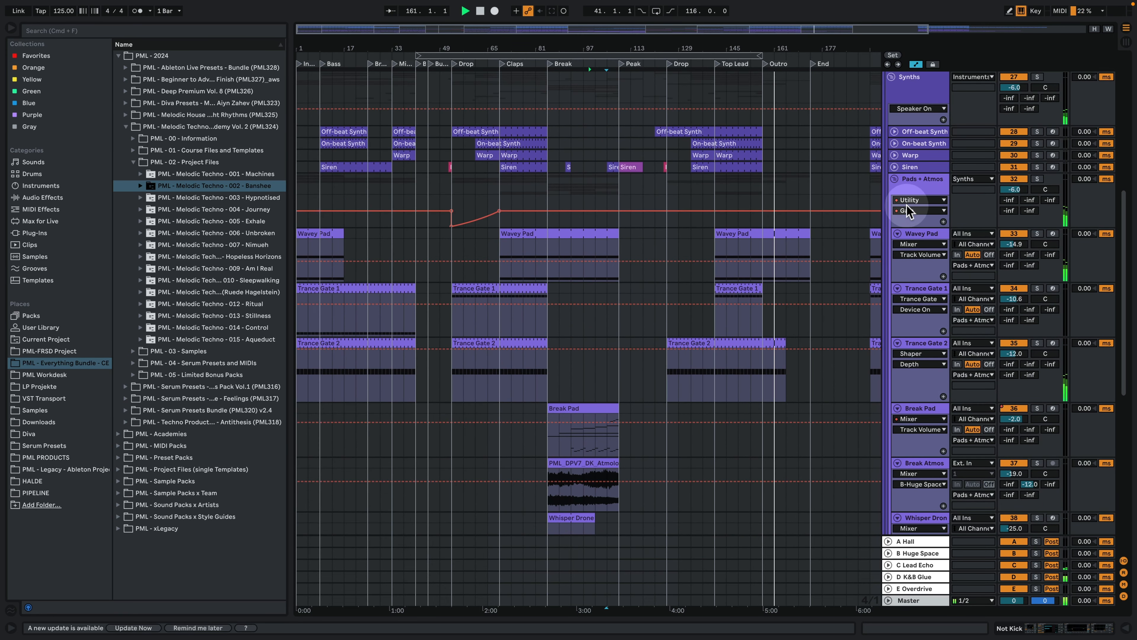
{"action": "left_click", "coordinate": [894, 180]}
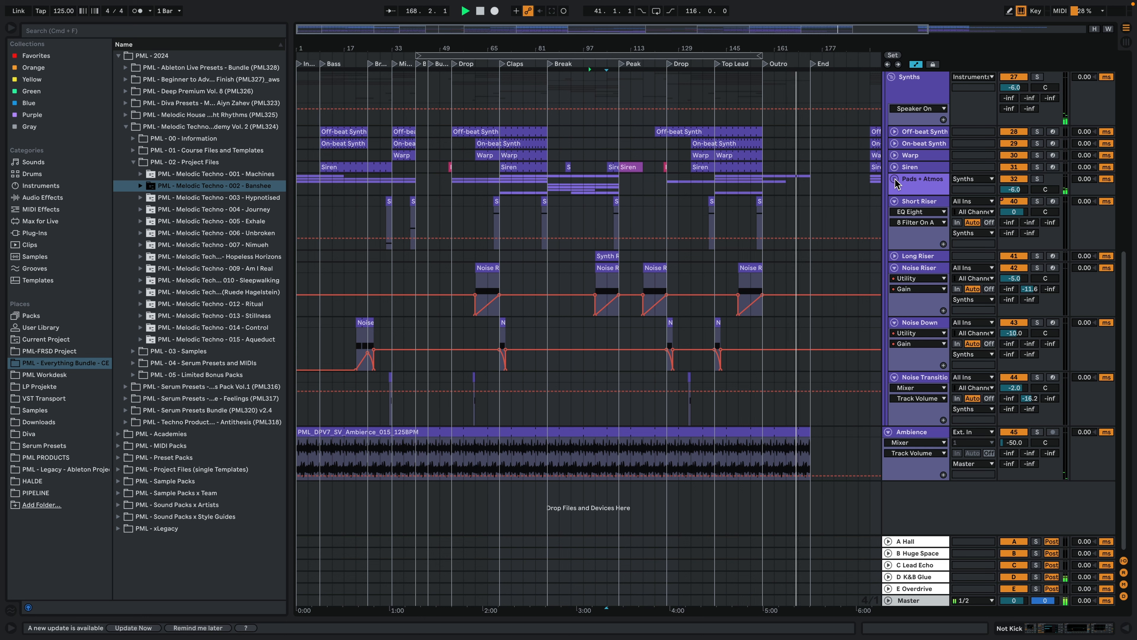
{"action": "left_click", "coordinate": [888, 431]}
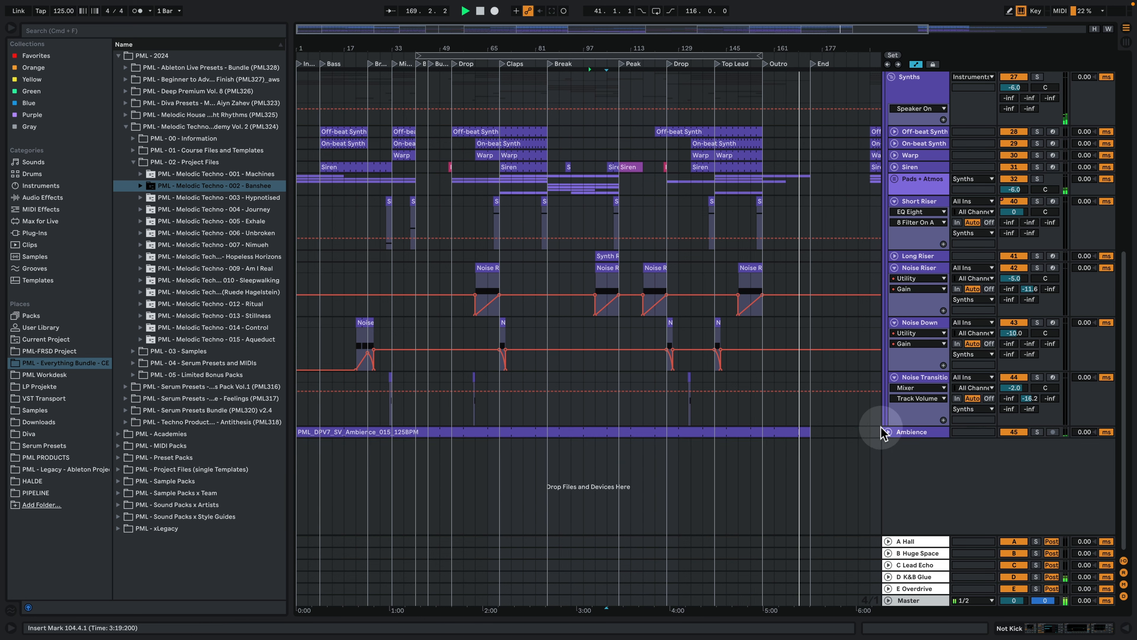
{"action": "scroll", "coordinate": [895, 336], "scroll_direction": "up", "scroll_amount": 10}
{"action": "left_click", "coordinate": [888, 222]}
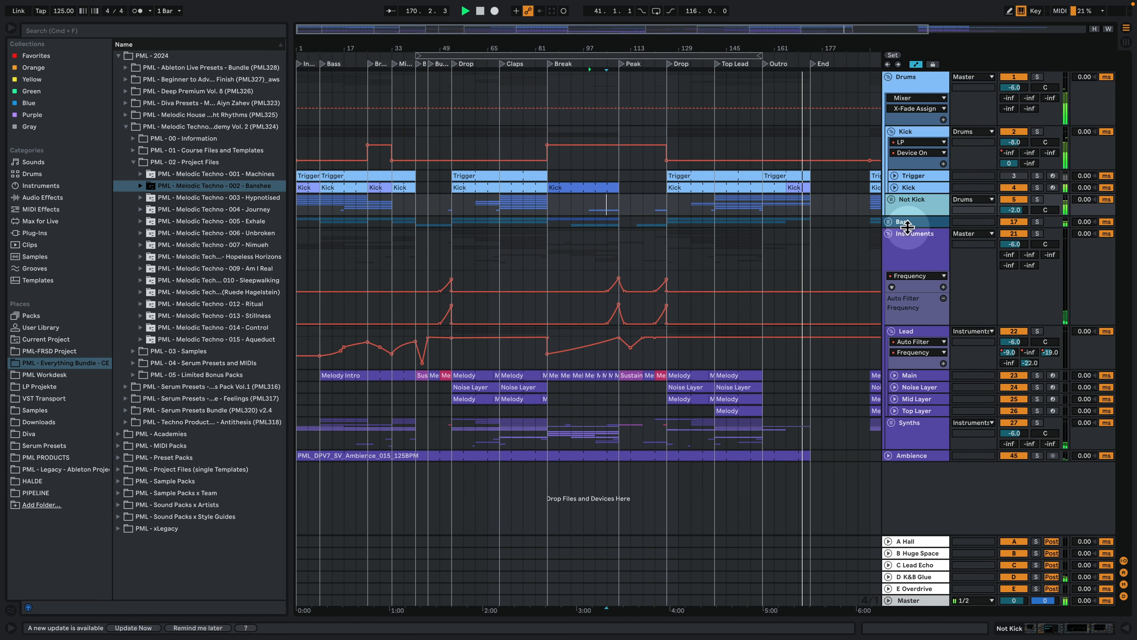